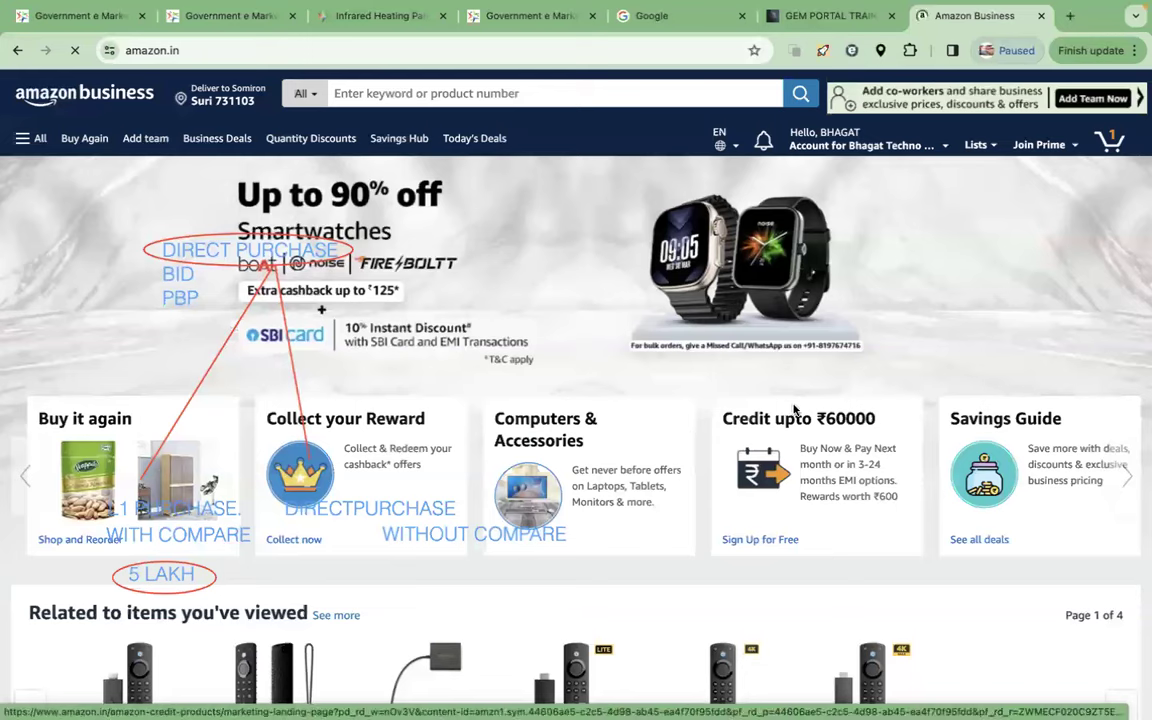
# Step: Browse the BT Calling smartwatch deals and view the Noise Pulse 2 Max listing, then close both Amazon tabs
pyautogui.click(762, 263)
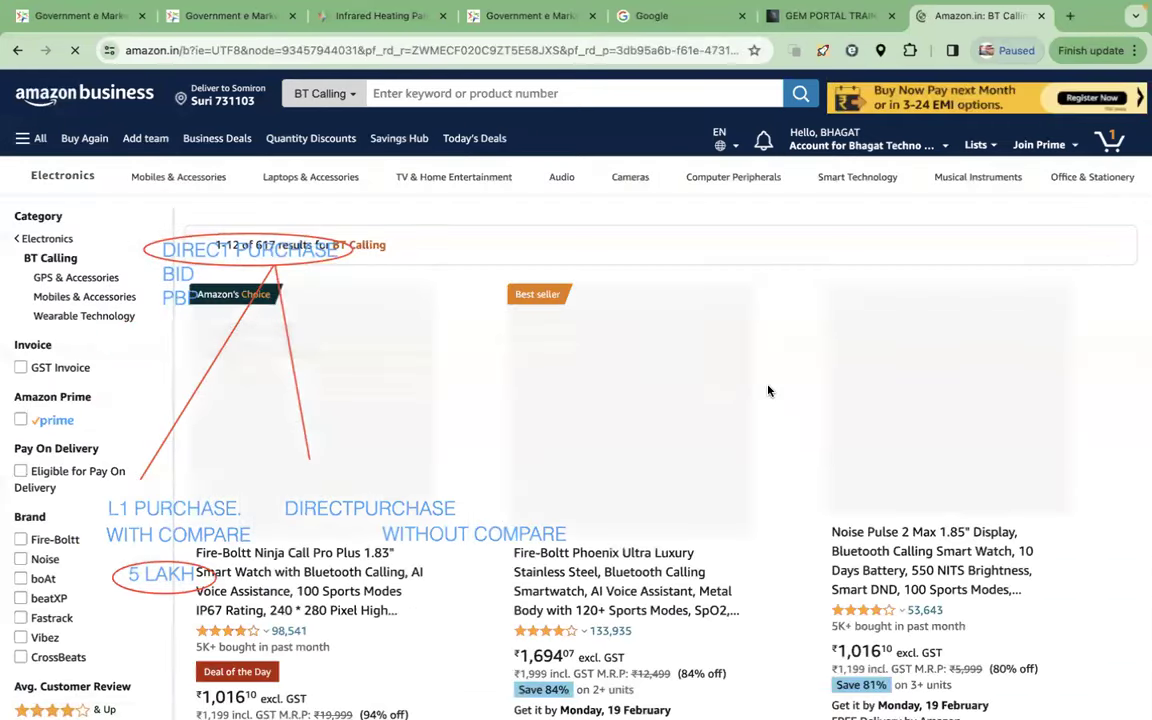
pyautogui.scroll(-3, 697, 416)
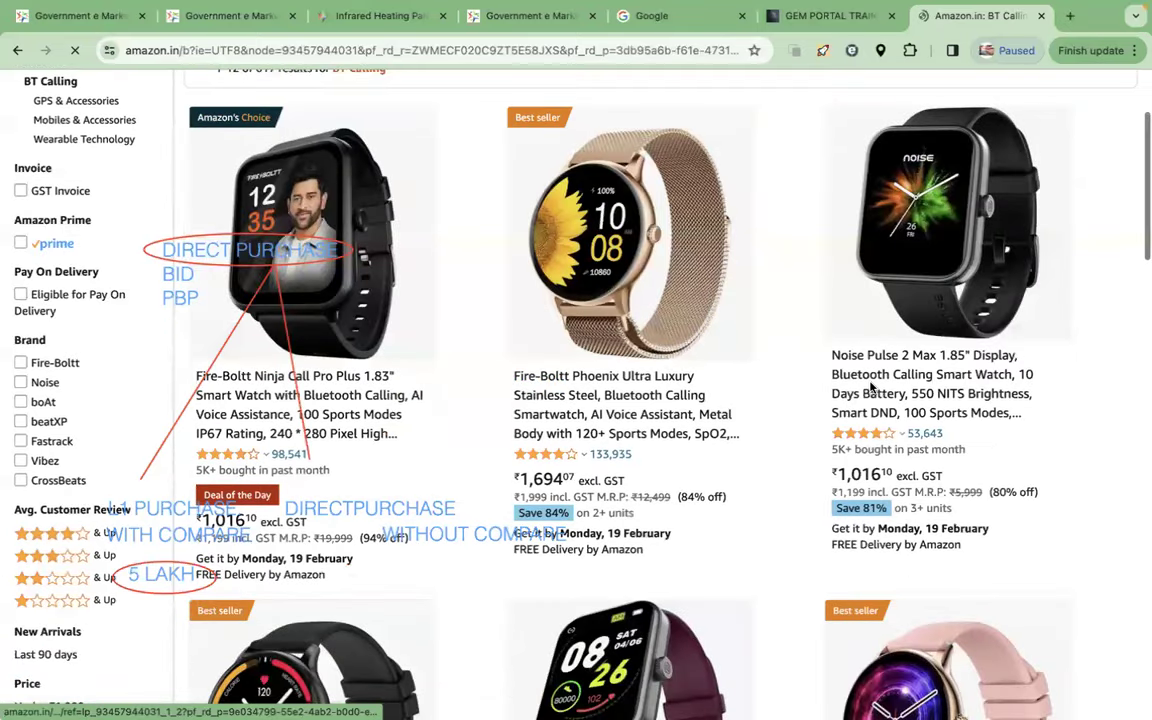
pyautogui.click(931, 385)
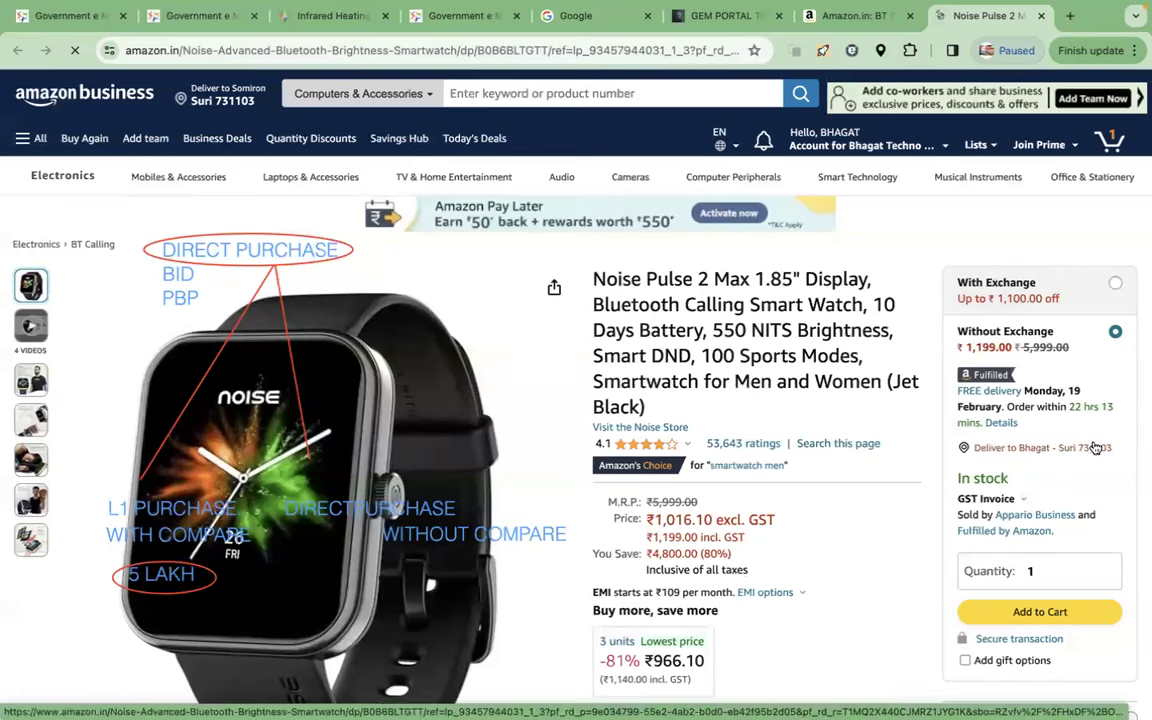
pyautogui.click(1040, 16)
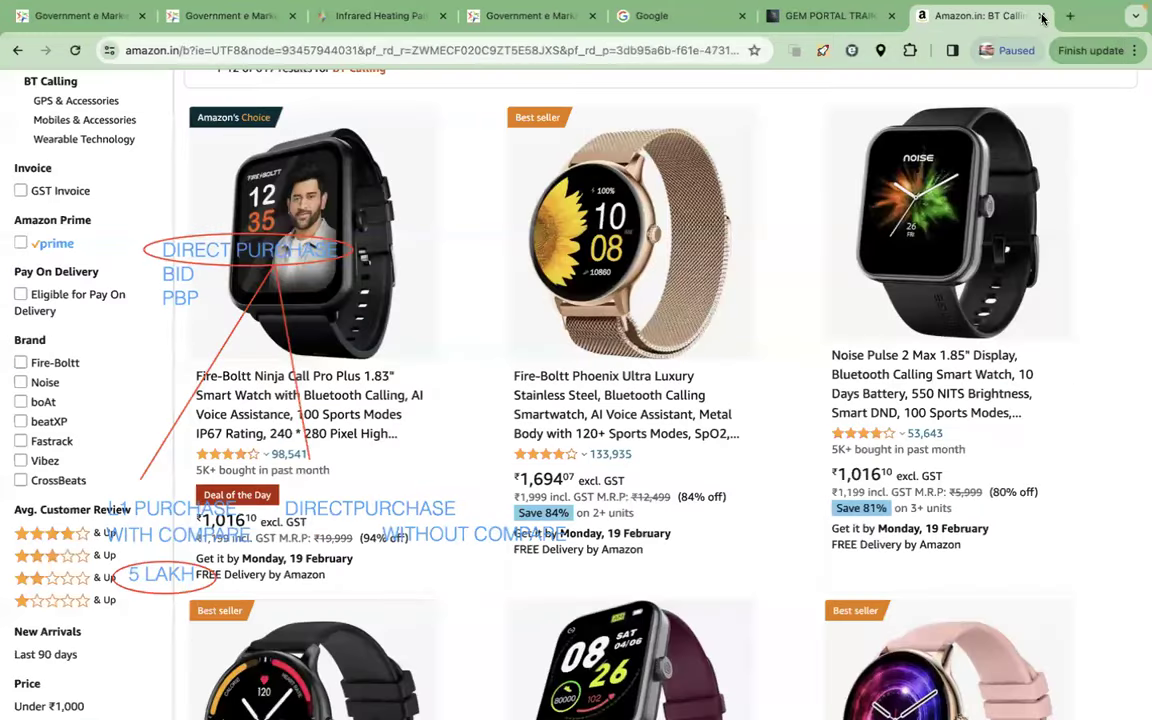
pyautogui.hotkey('ctrl', 'w')
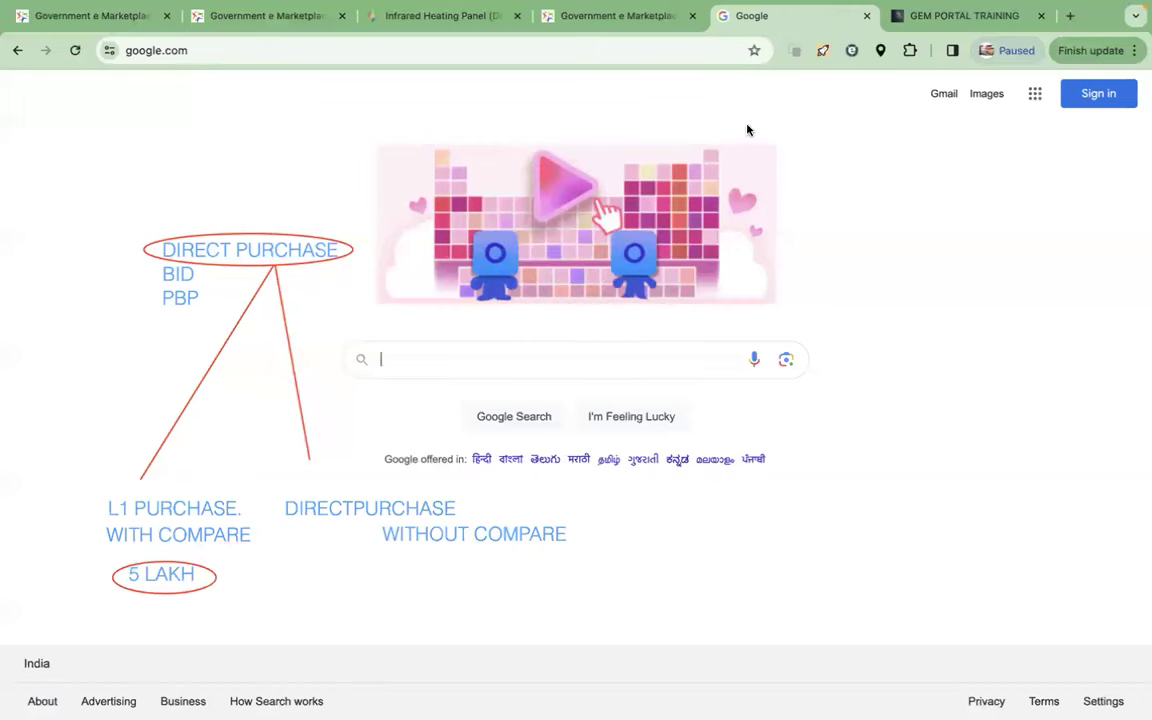
# Step: Log in to GeM with the buyer's User Id, captcha and NIC email, then acknowledge the pending-payments advisory
pyautogui.click(620, 17)
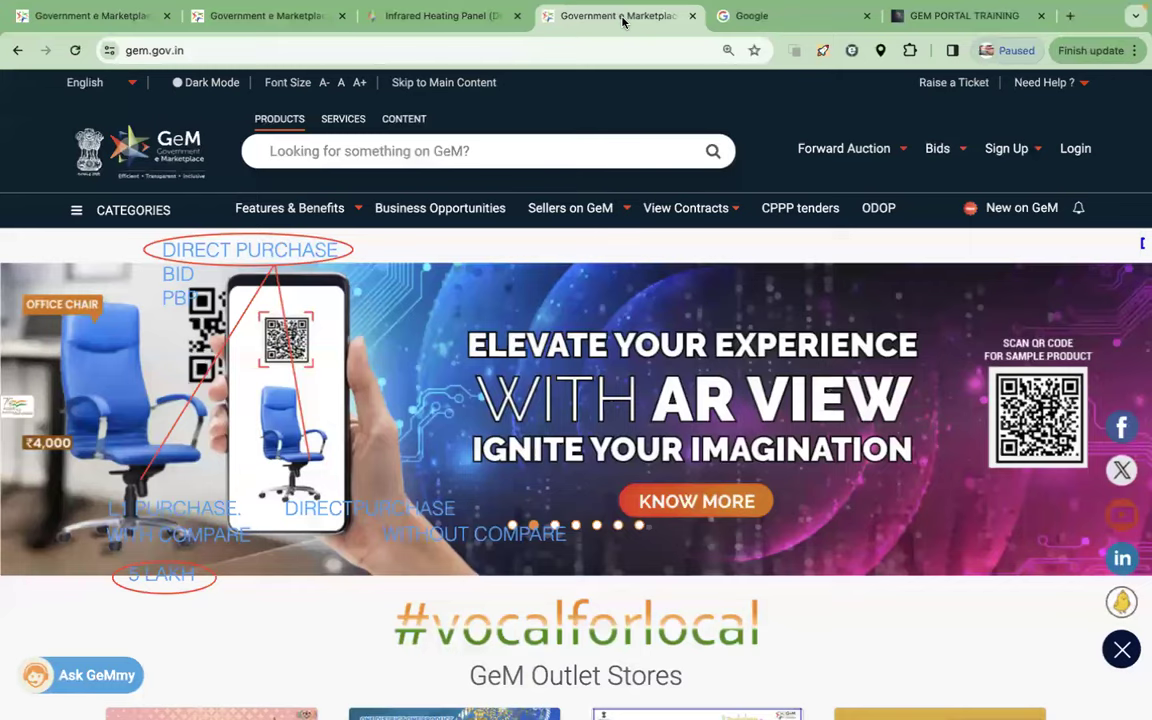
pyautogui.click(1076, 148)
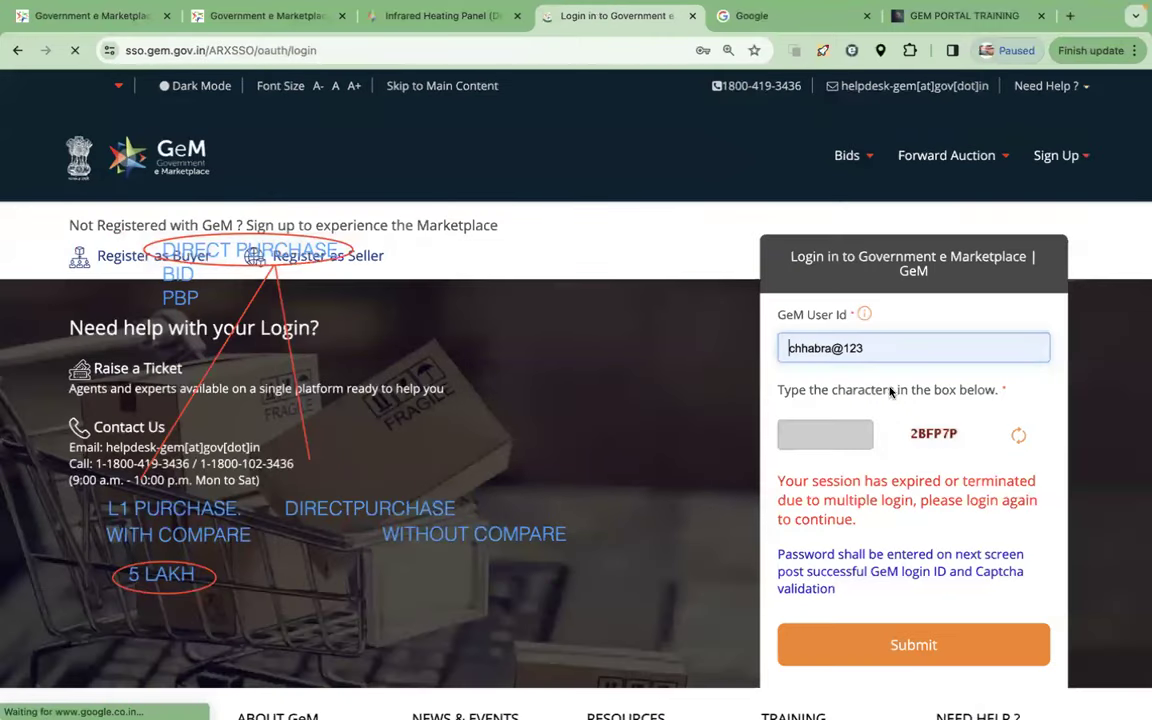
pyautogui.tripleClick(887, 347)
pyautogui.press('BackSpace')
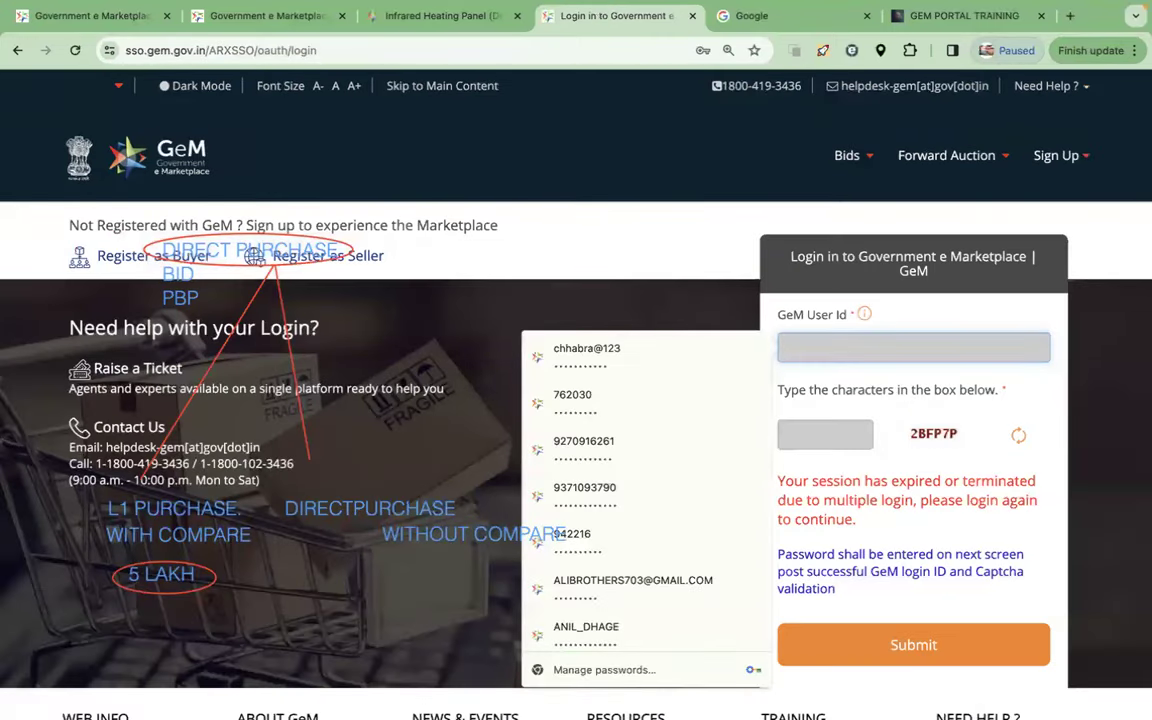
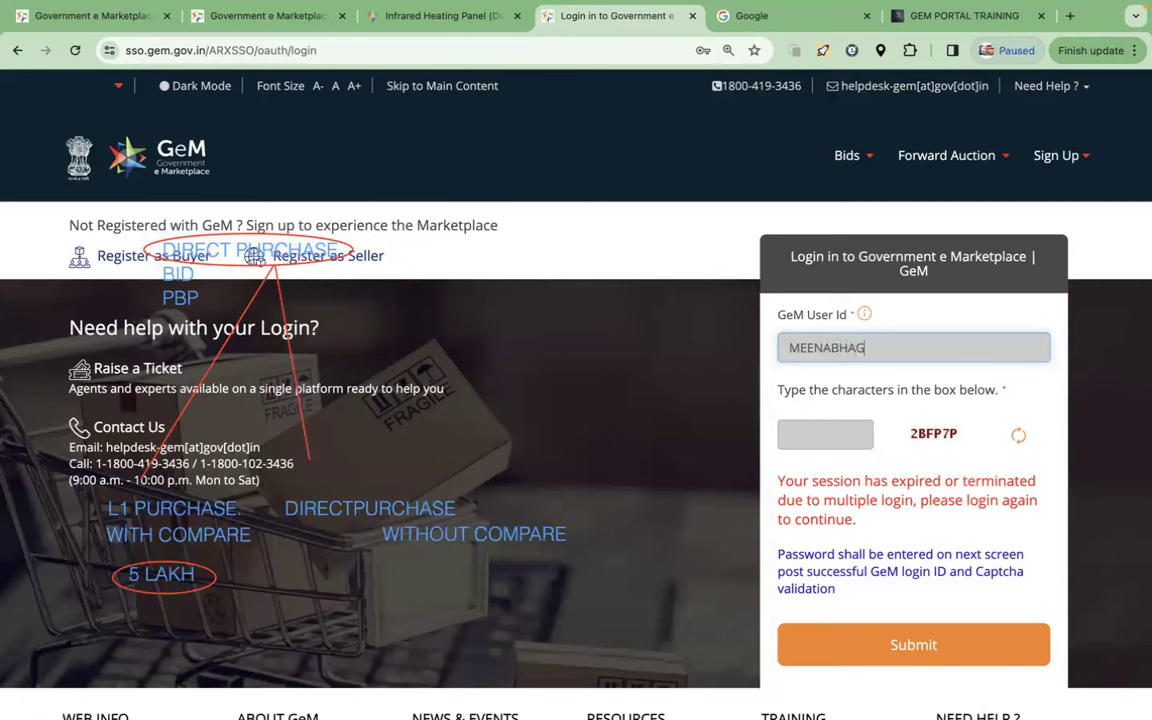
pyautogui.write('2BFP')
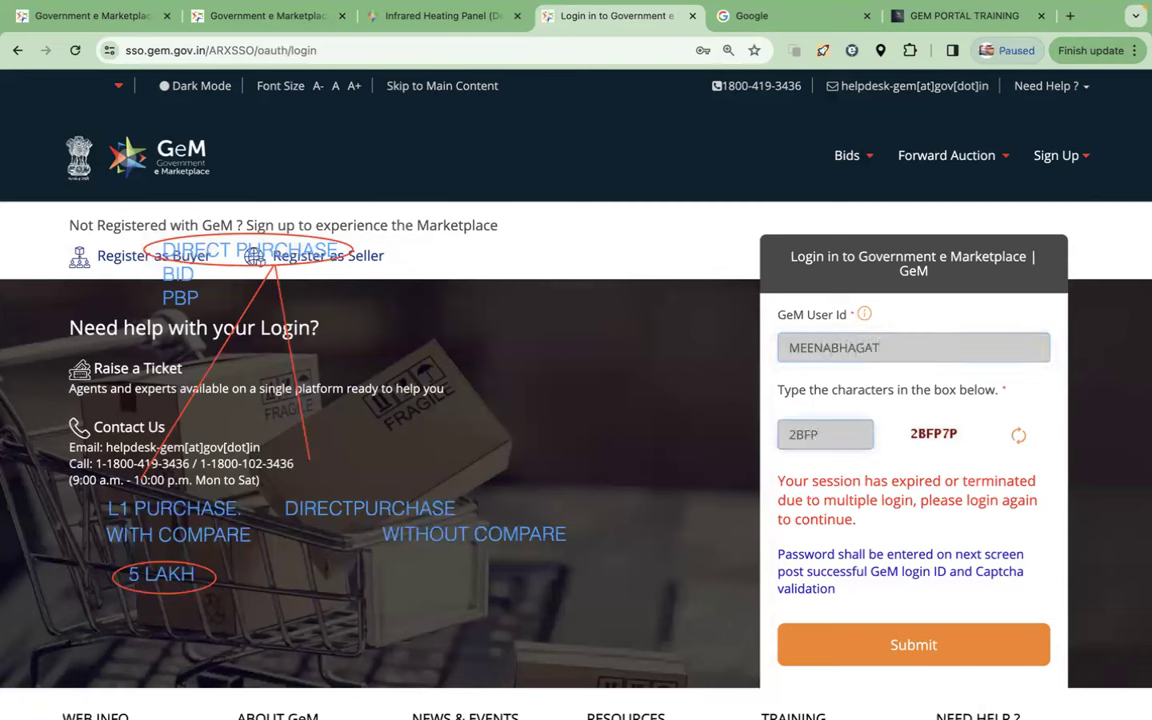
pyautogui.write('7P')
pyautogui.press('Return')
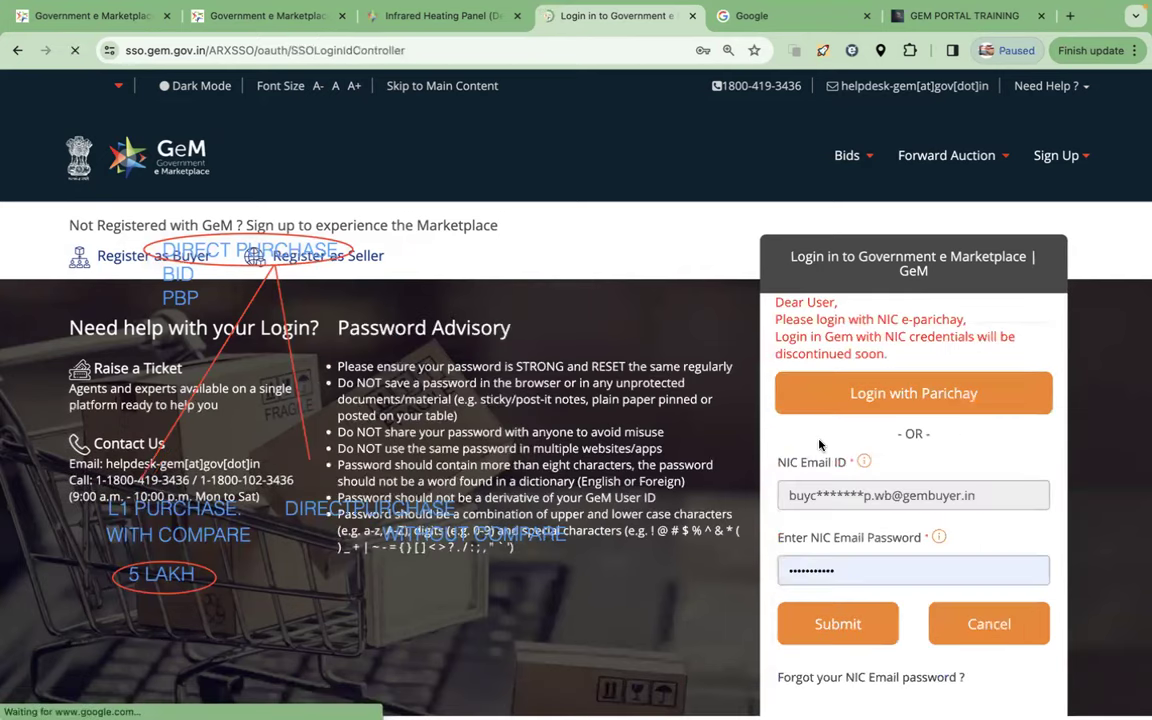
pyautogui.click(838, 620)
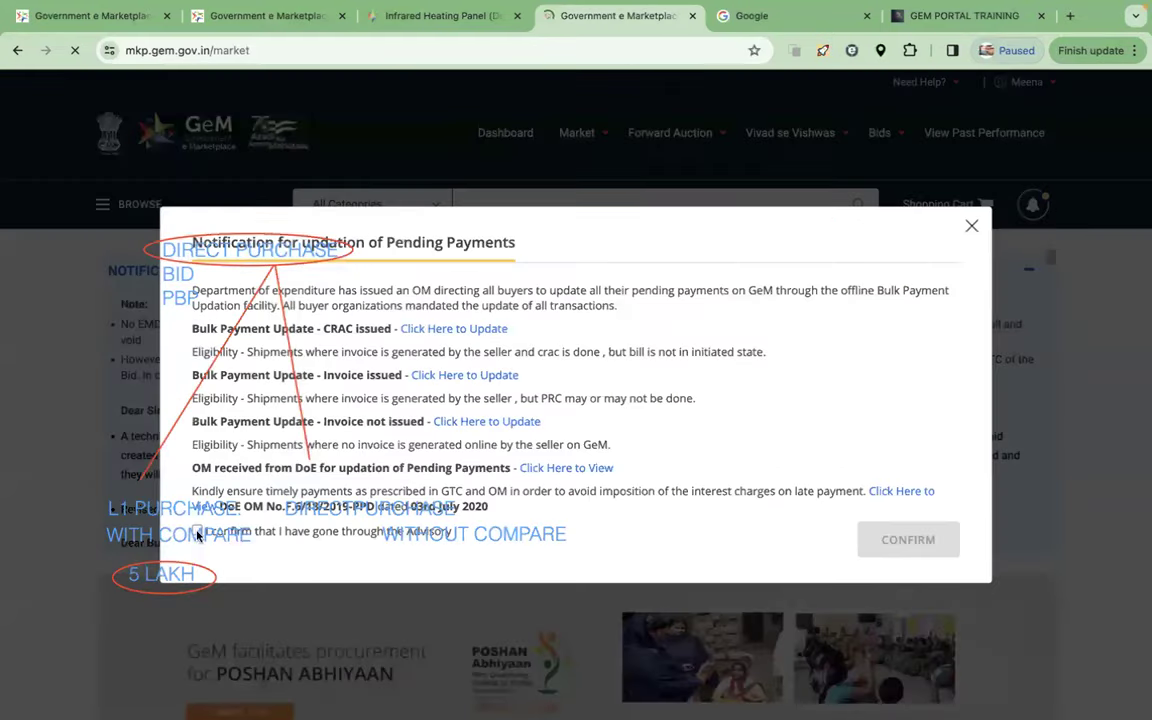
pyautogui.click(197, 531)
# Step: Confirm the pending-payments notice and search the marketplace for INVERTER
pyautogui.click(905, 539)
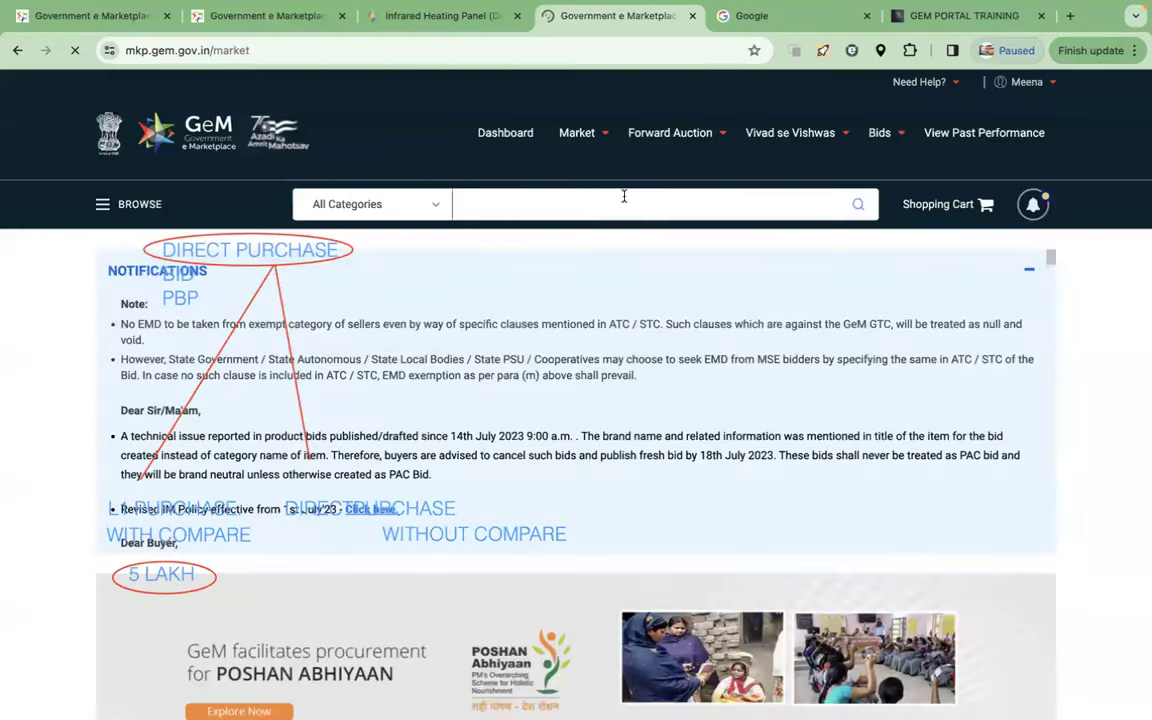
pyautogui.click(573, 205)
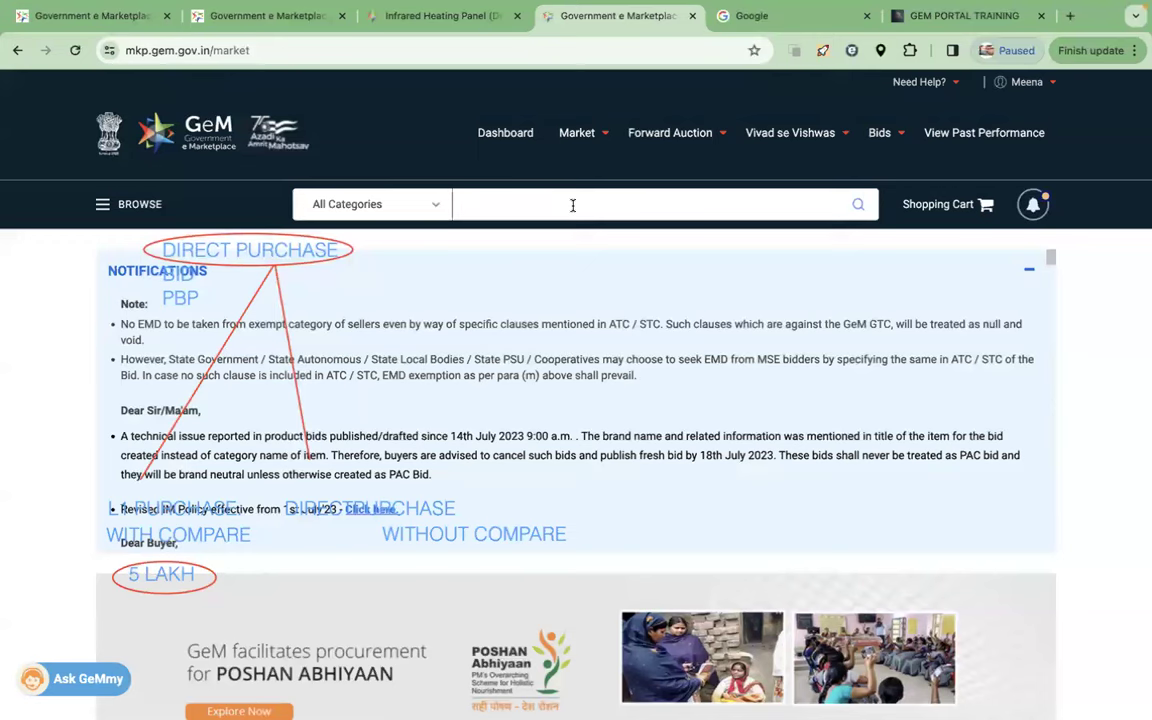
pyautogui.write('DES')
pyautogui.press('BackSpace')
pyautogui.press('BackSpace')
pyautogui.press('BackSpace')
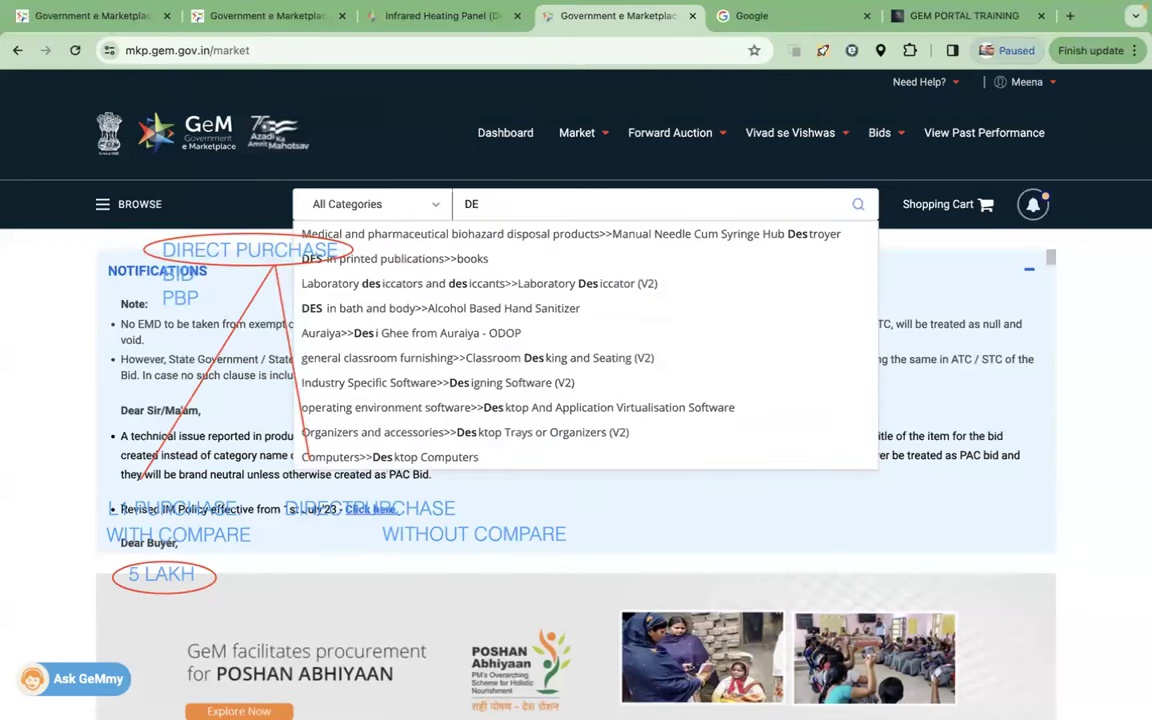
pyautogui.write('INVERTER')
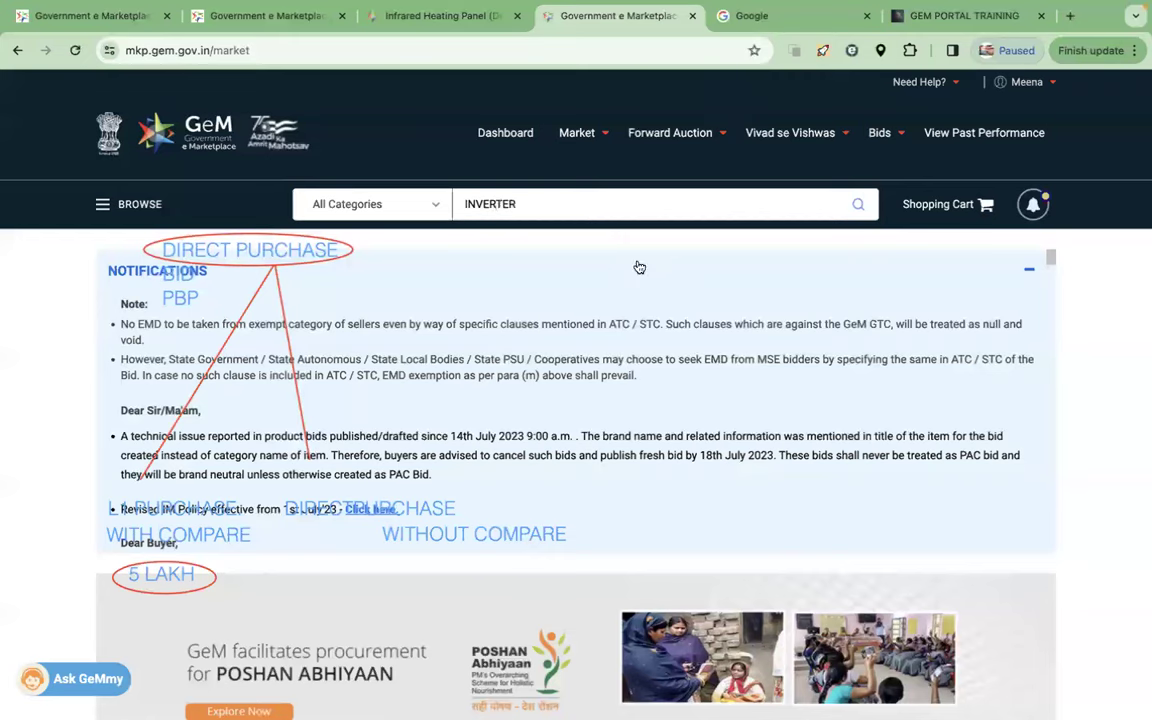
pyautogui.press('Return')
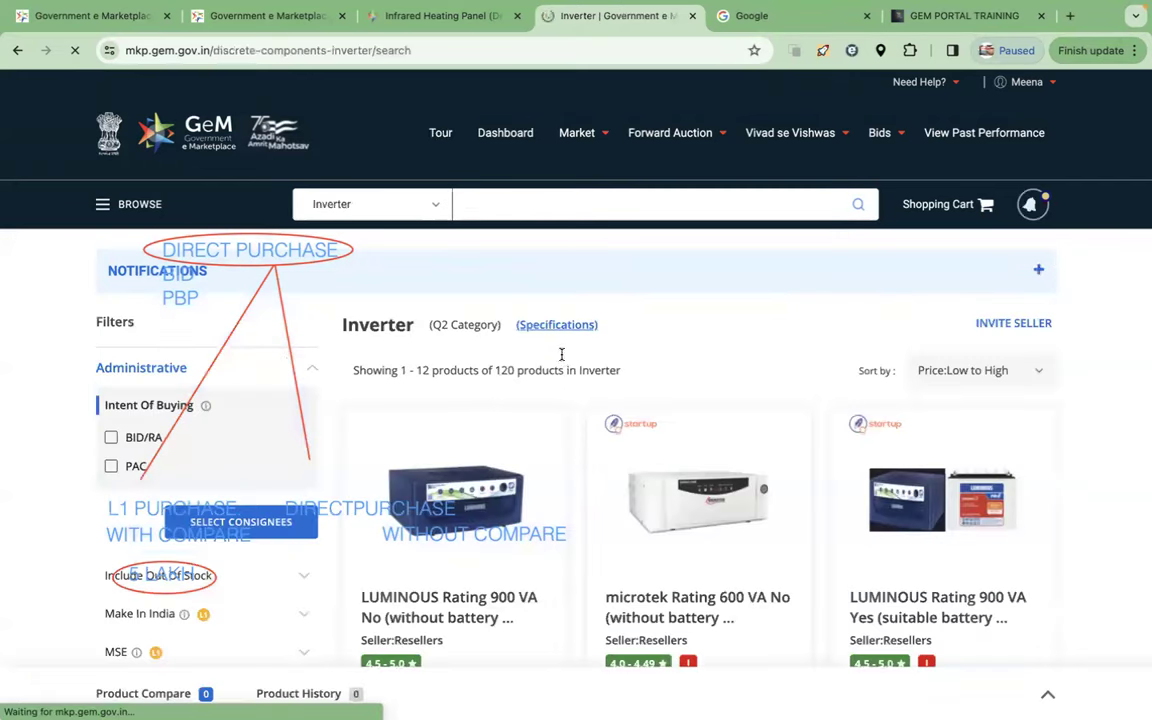
# Step: Expand the Make/Model Selection, Product Specifications, Input and Output (In Inverter Mode) filter sections
pyautogui.scroll(-2, 293, 638)
pyautogui.click(293, 630)
pyautogui.scroll(-3, 306, 589)
pyautogui.click(311, 407)
pyautogui.scroll(-1, 206, 567)
pyautogui.scroll(-2, 205, 567)
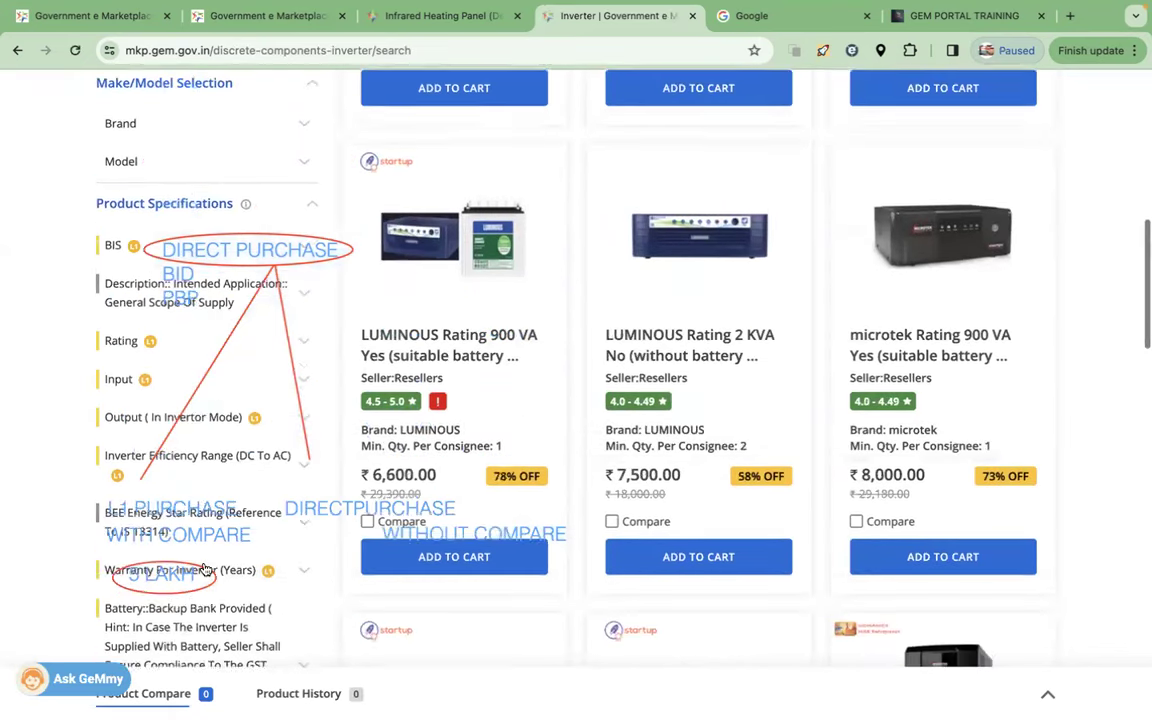
pyautogui.click(189, 386)
pyautogui.scroll(-1, 180, 410)
pyautogui.click(165, 438)
# Step: Reveal the Type Of Battery options, then filter inverters to Above 75-80% efficiency
pyautogui.scroll(-3, 167, 447)
pyautogui.scroll(-1, 160, 430)
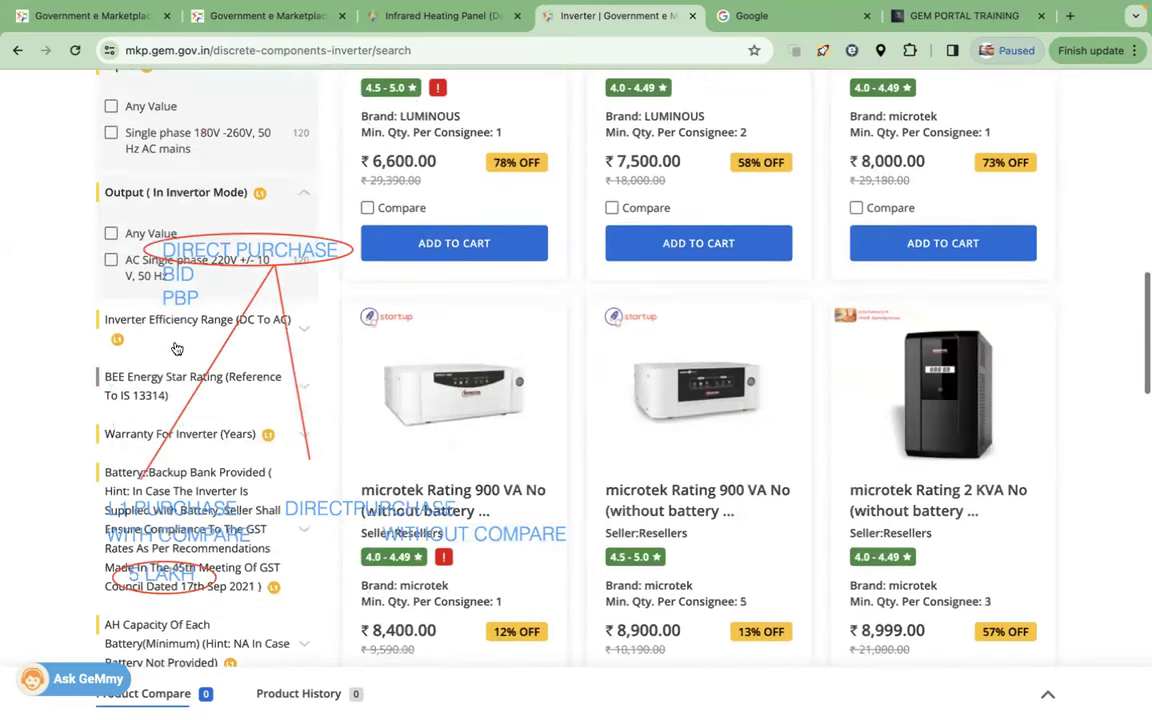
pyautogui.scroll(-1, 165, 407)
pyautogui.scroll(-5, 165, 407)
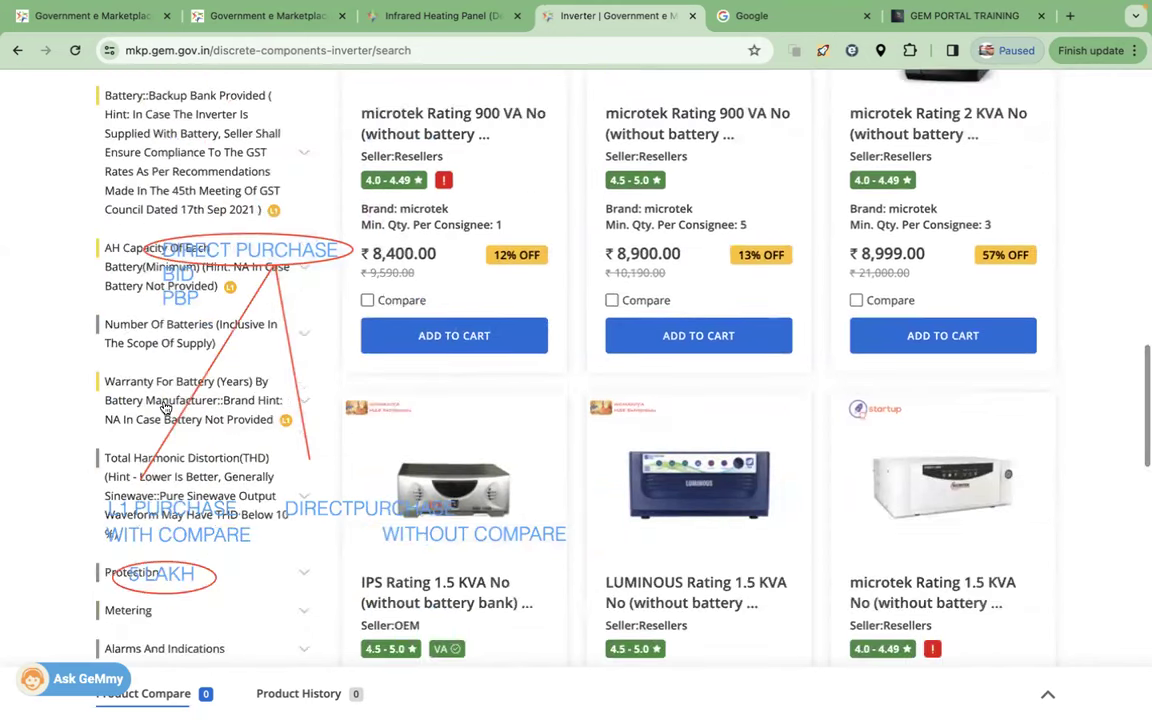
pyautogui.scroll(-4, 165, 407)
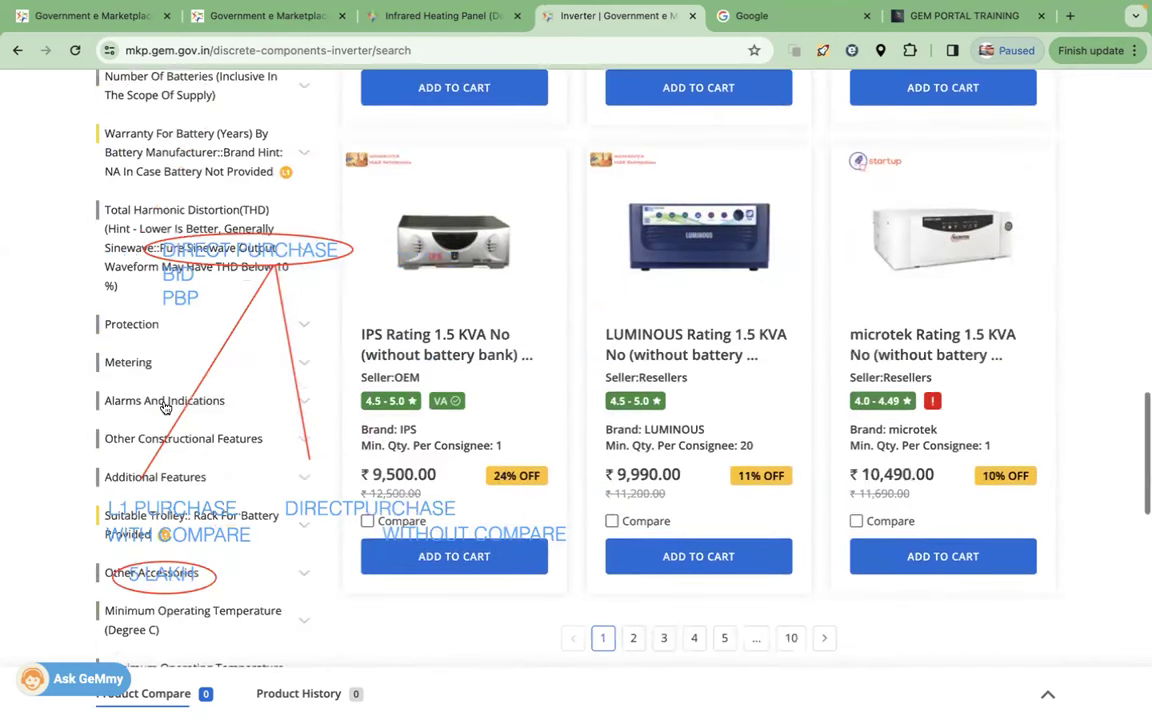
pyautogui.scroll(-8, 165, 407)
pyautogui.scroll(-7, 162, 390)
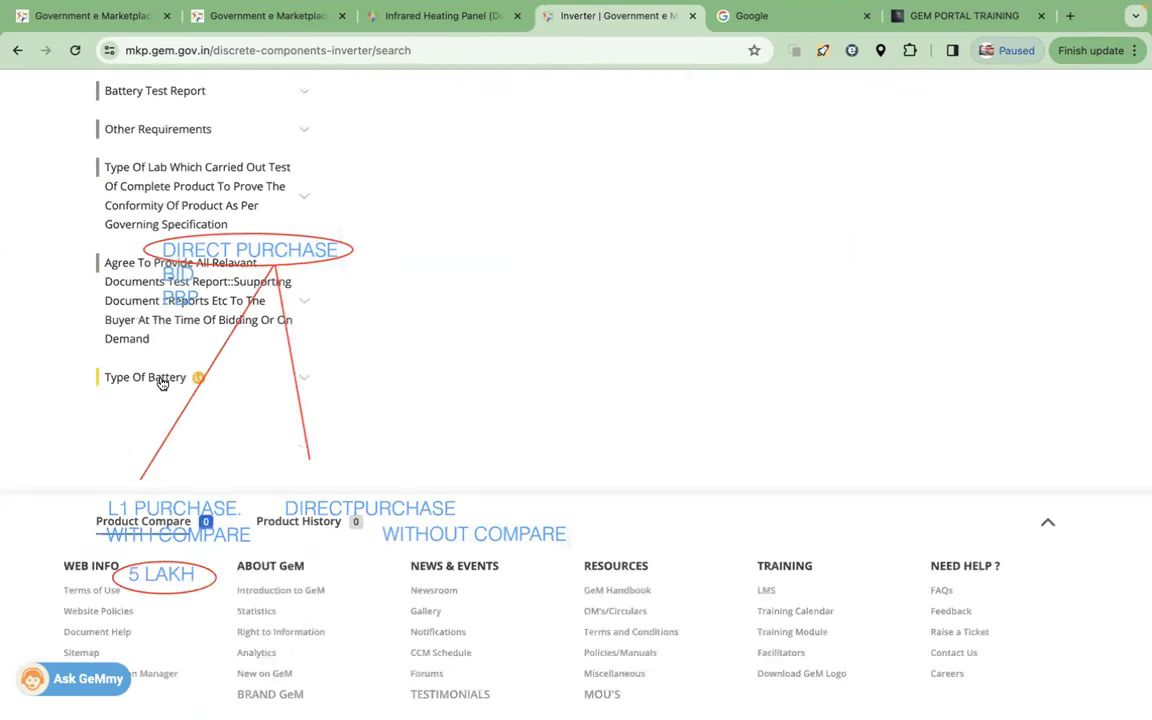
pyautogui.click(162, 383)
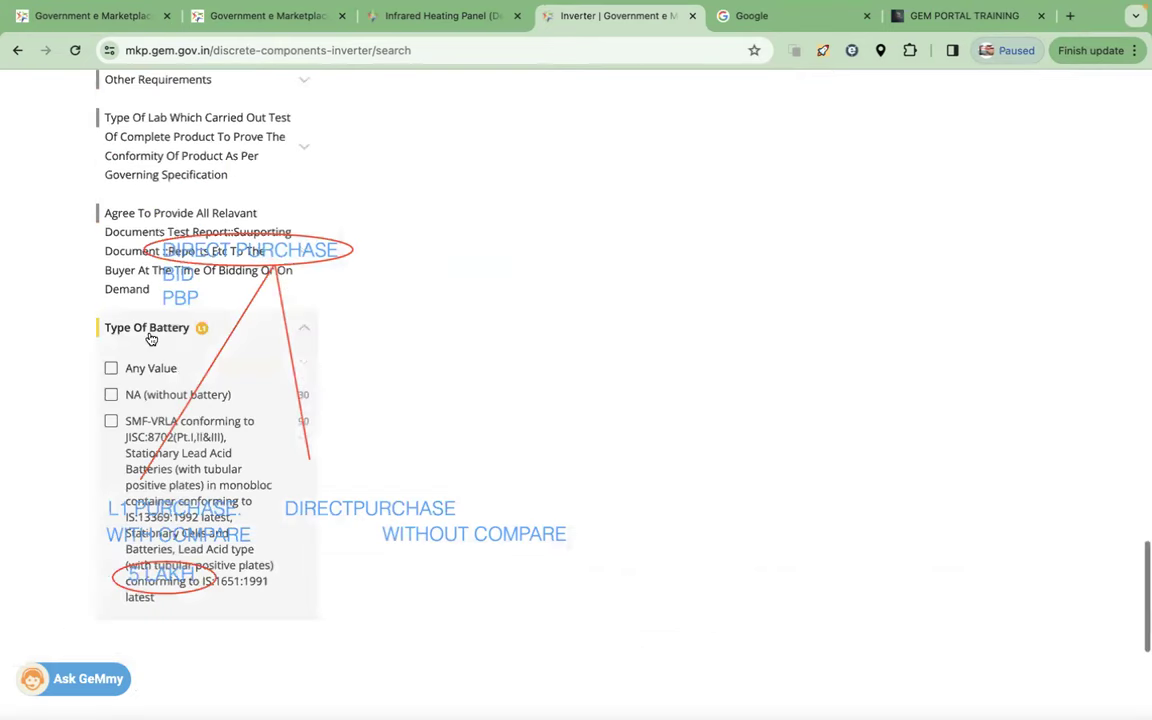
pyautogui.scroll(5, 151, 339)
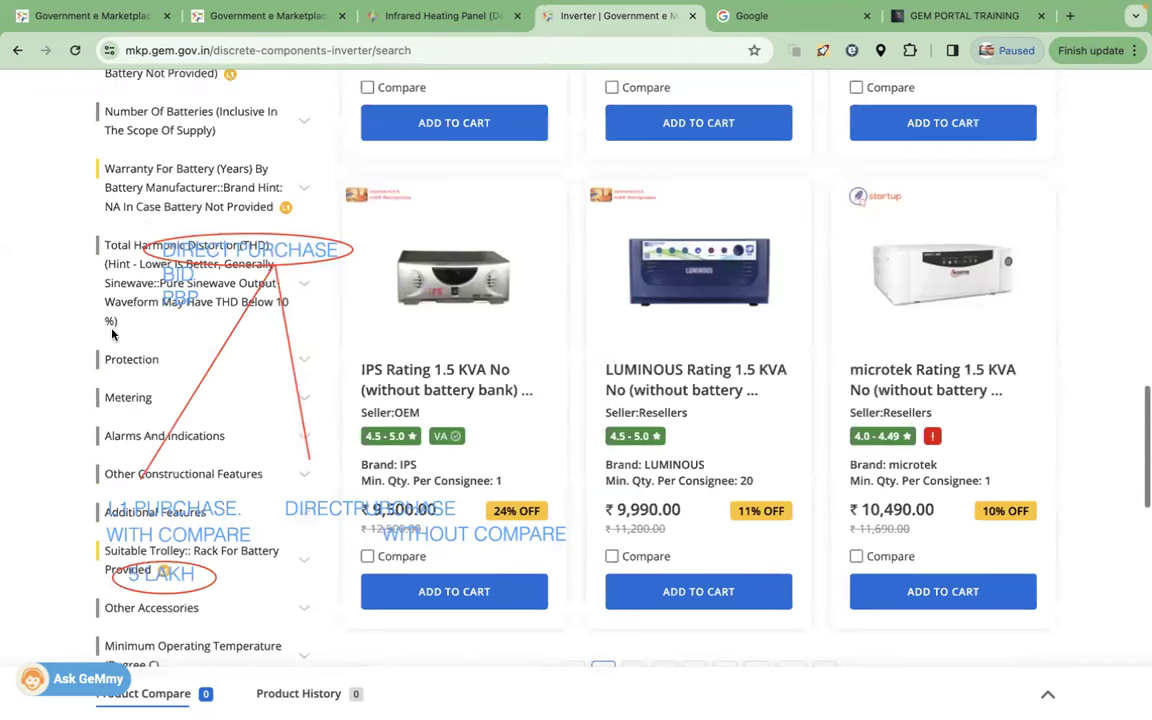
pyautogui.scroll(5, 111, 336)
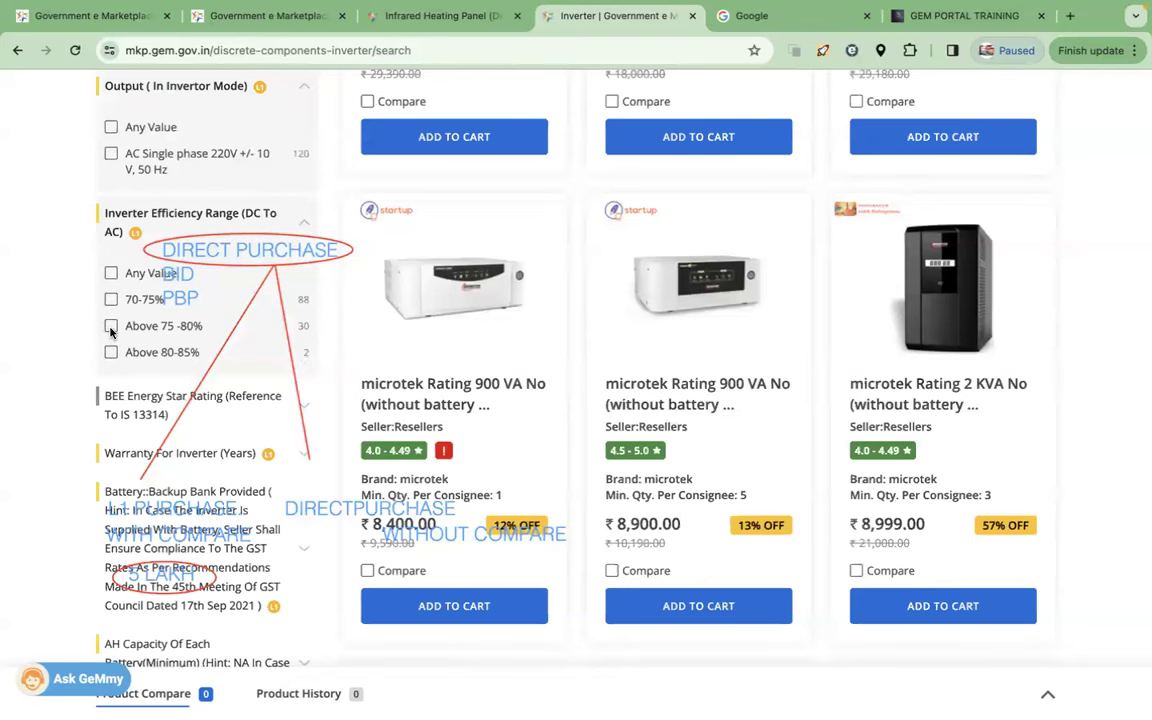
pyautogui.click(111, 328)
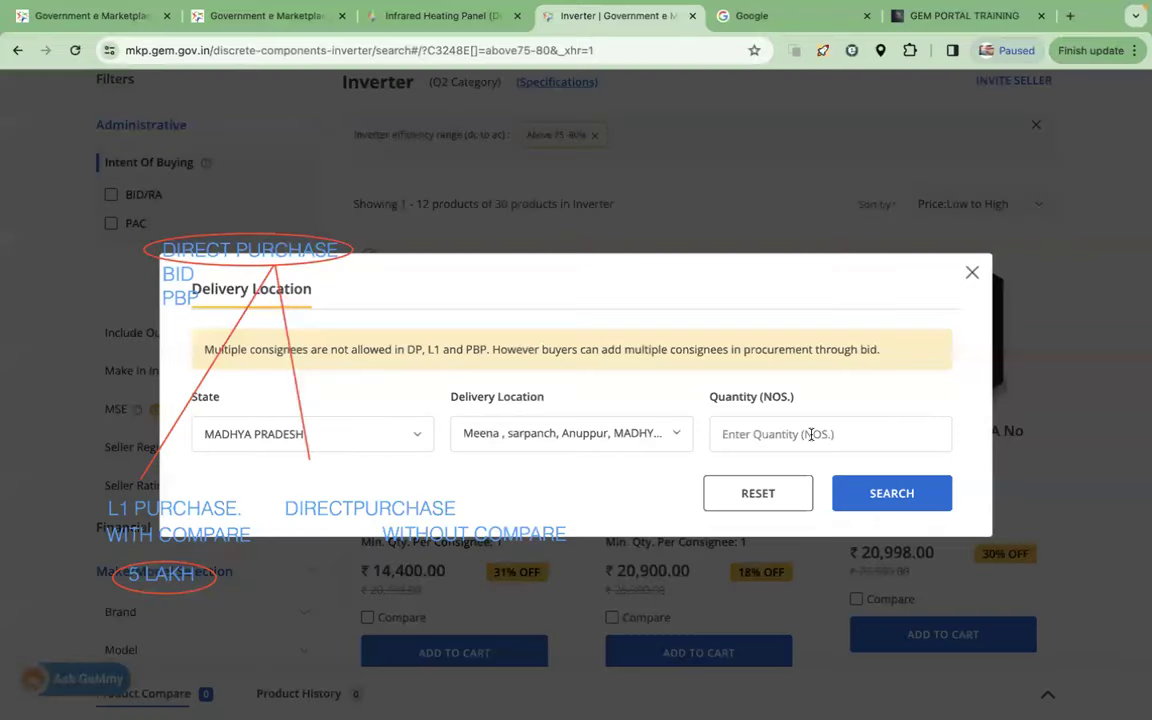
# Step: Enter quantity 5 for Madhya Pradesh delivery and apply it to the inverter results
pyautogui.click(722, 434)
pyautogui.write('5')
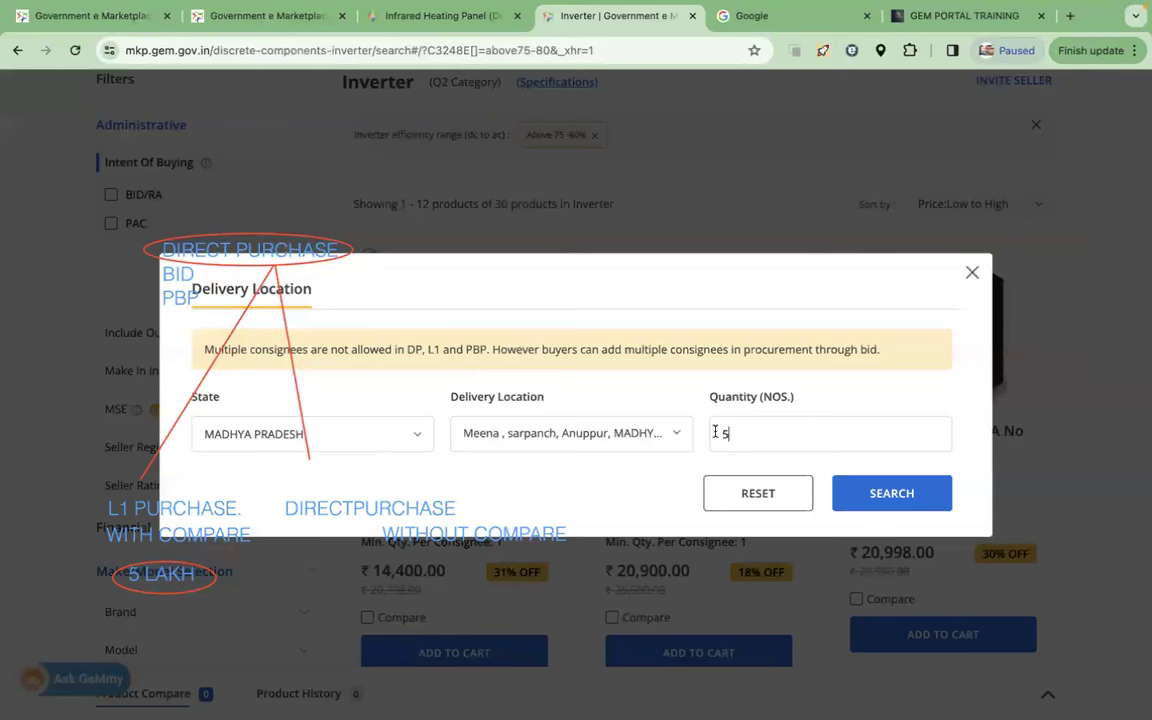
pyautogui.click(875, 492)
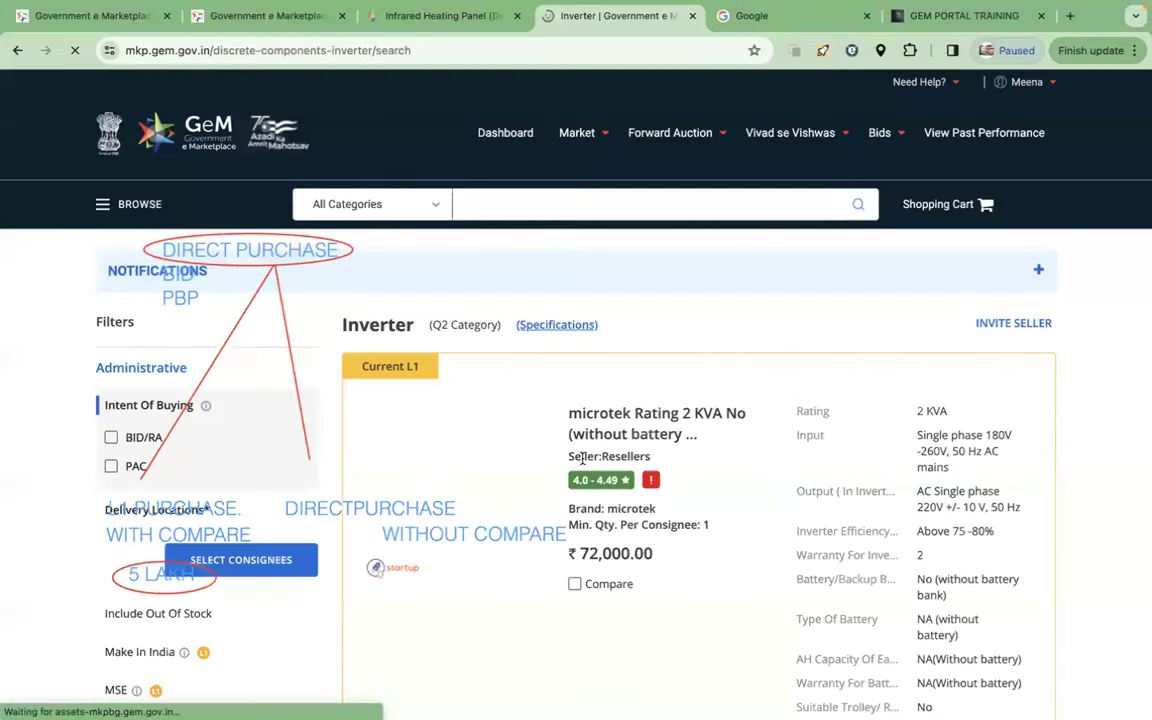
# Step: Select the ₹72,000.00 price on the Current L1 microtek 2 KVA inverter card
pyautogui.scroll(-1, 600, 456)
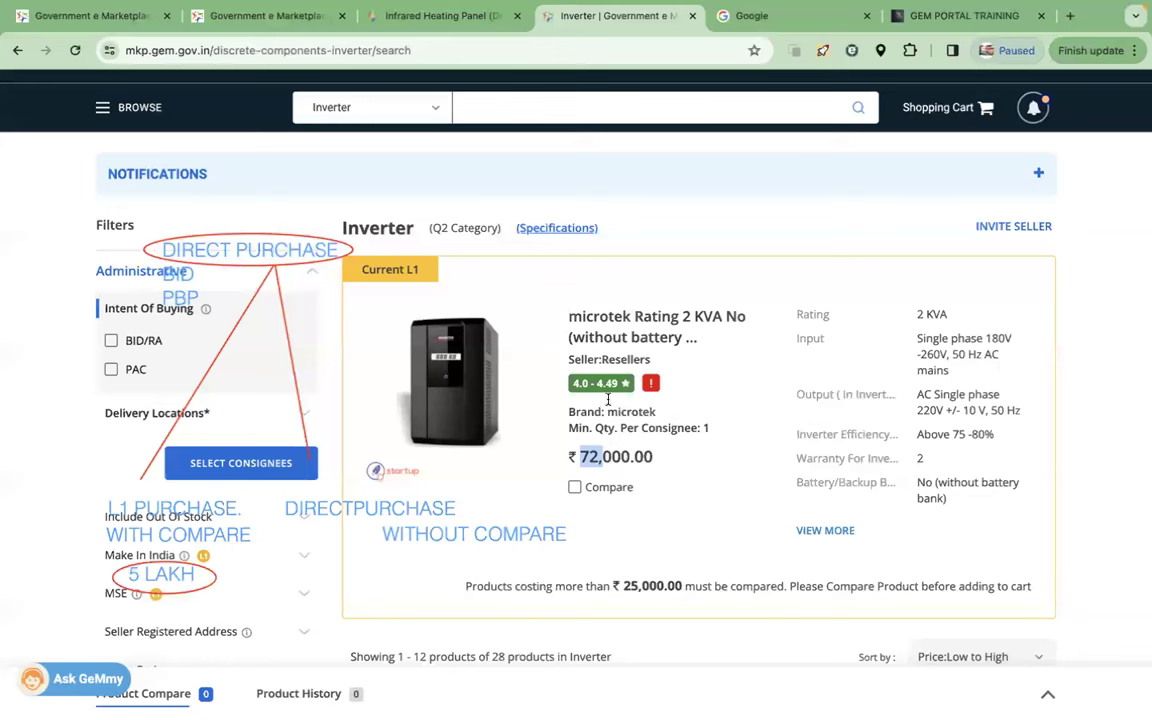
pyautogui.scroll(-1, 665, 410)
pyautogui.doubleClick(640, 405)
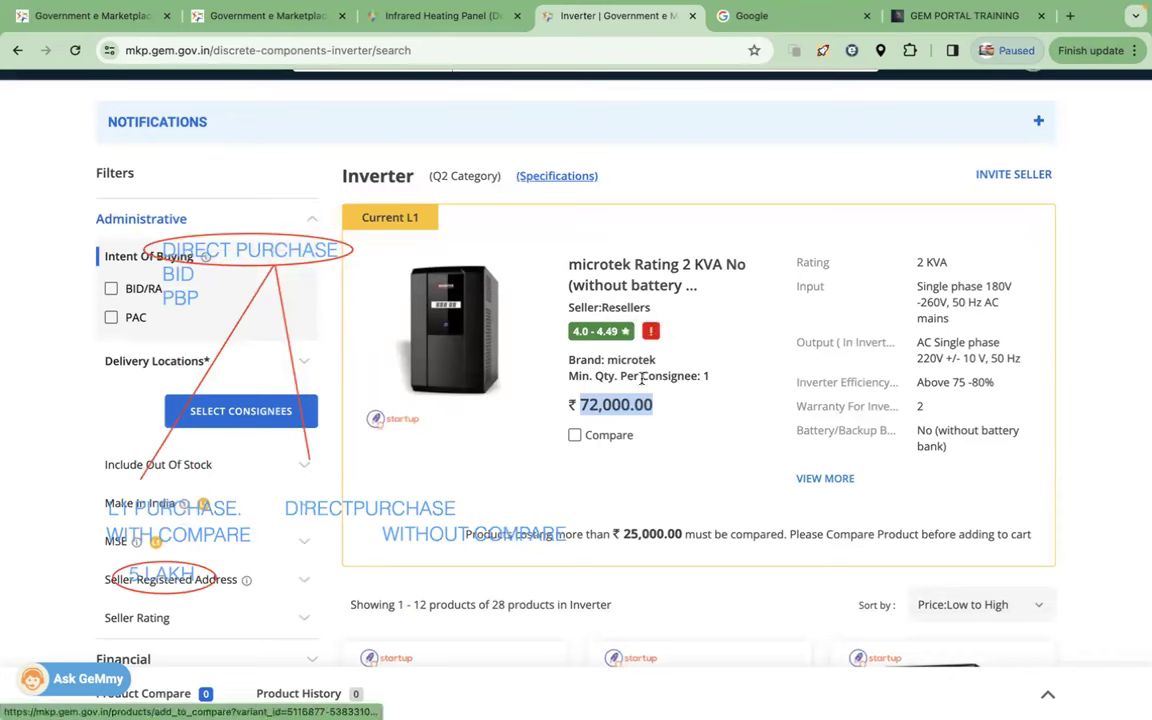
# Step: Add the microtek 2 KVA and LUMINOUS 3.5 KVA inverters to the comparison
pyautogui.moveTo(598, 360); pyautogui.dragTo(657, 360)
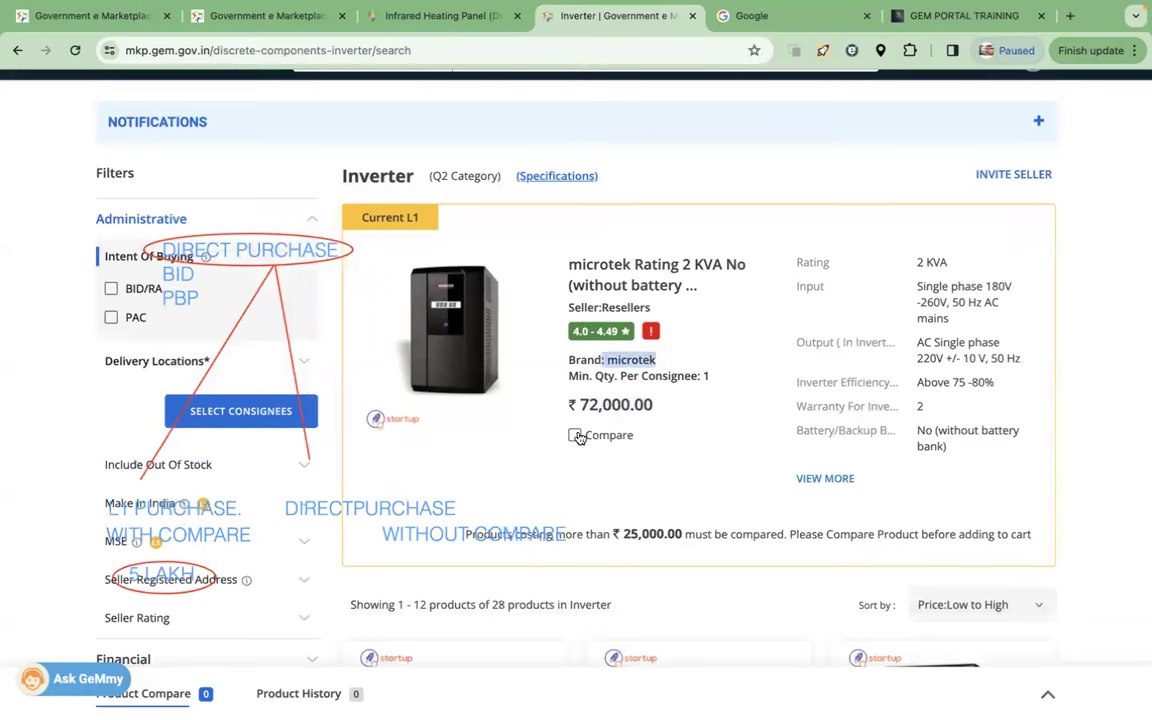
pyautogui.click(576, 436)
pyautogui.scroll(-4, 676, 445)
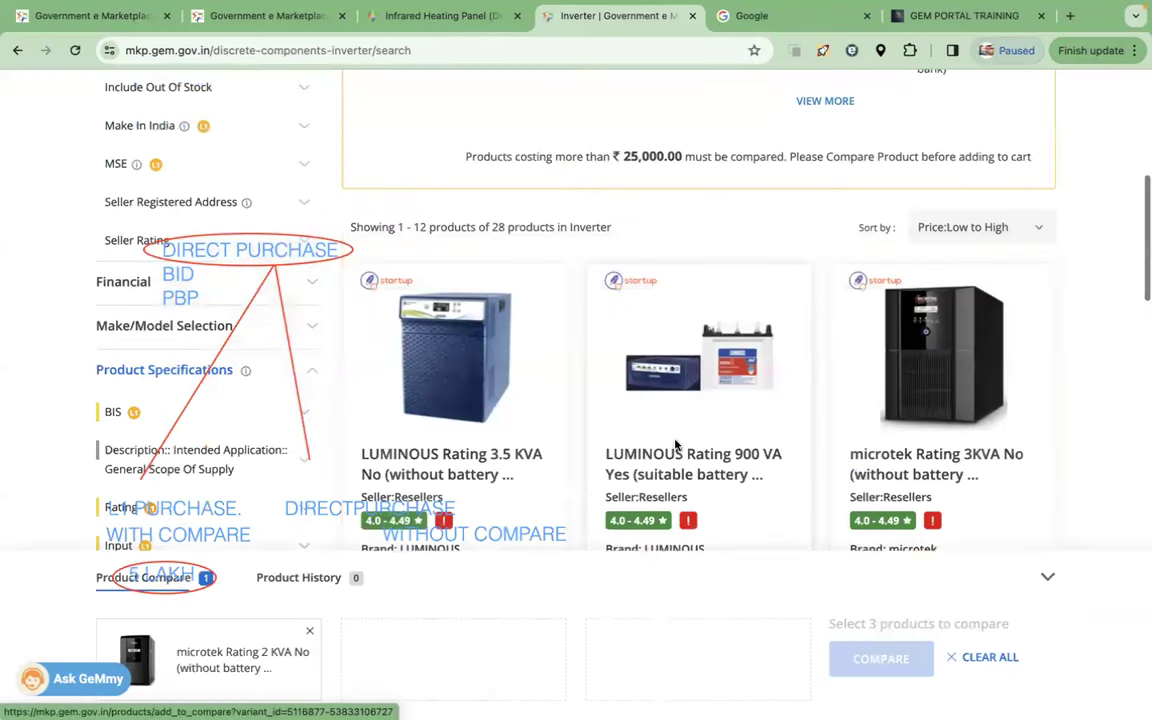
pyautogui.scroll(-3, 369, 386)
pyautogui.click(367, 380)
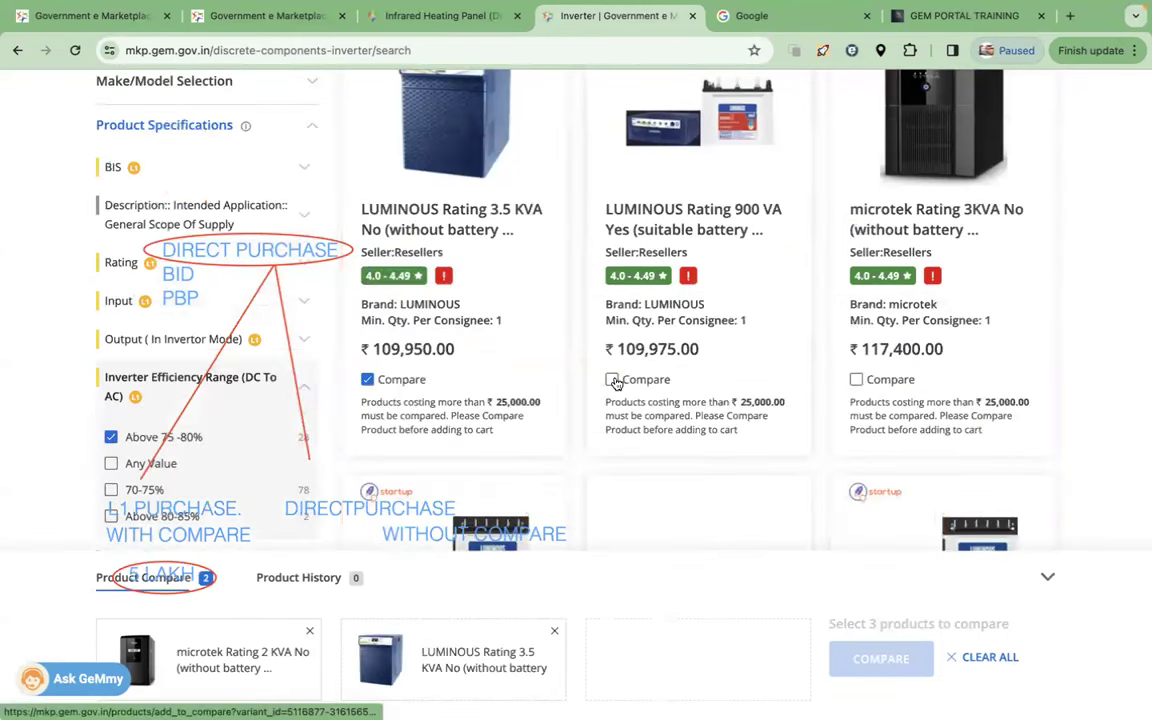
# Step: Add the LivFast Solar 3.5 KVA inverter, dismiss the Compare Alert, and compare all three
pyautogui.click(613, 380)
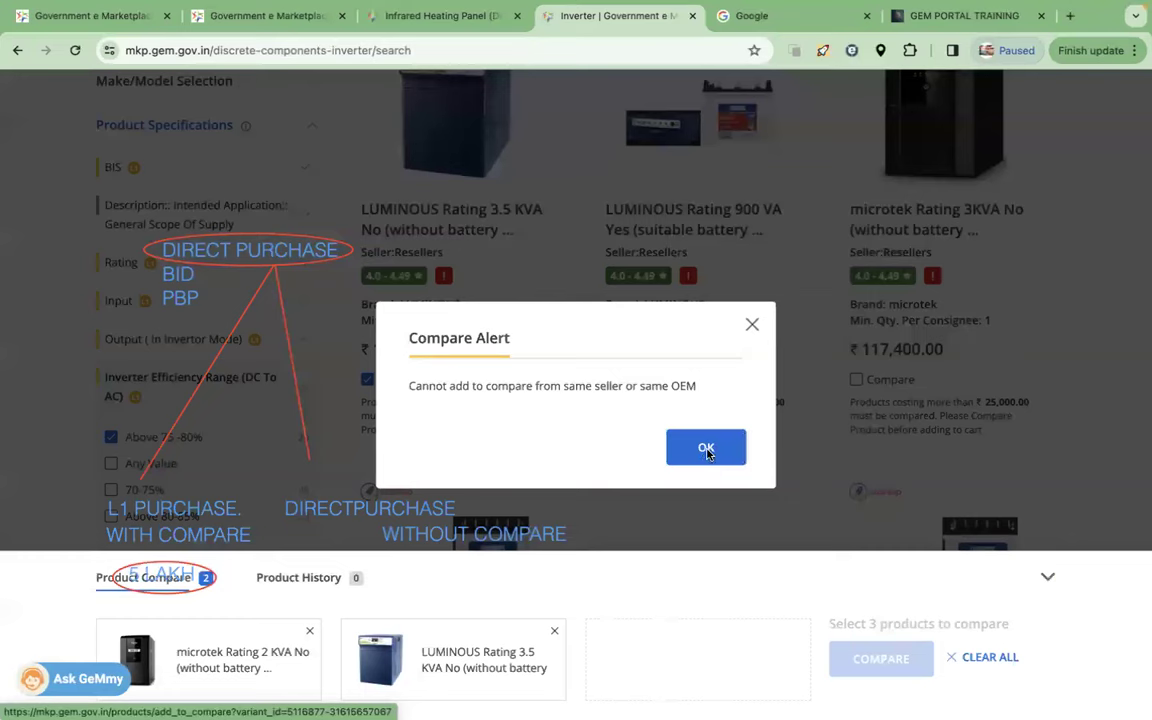
pyautogui.click(853, 388)
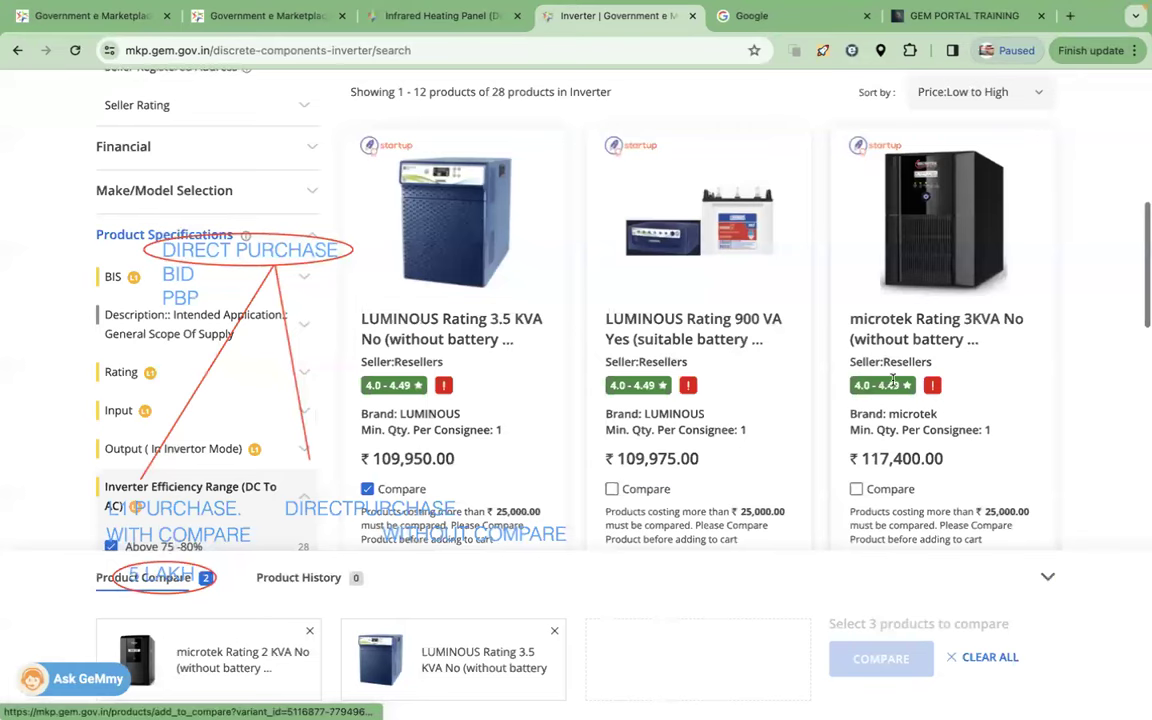
pyautogui.scroll(-3, 893, 382)
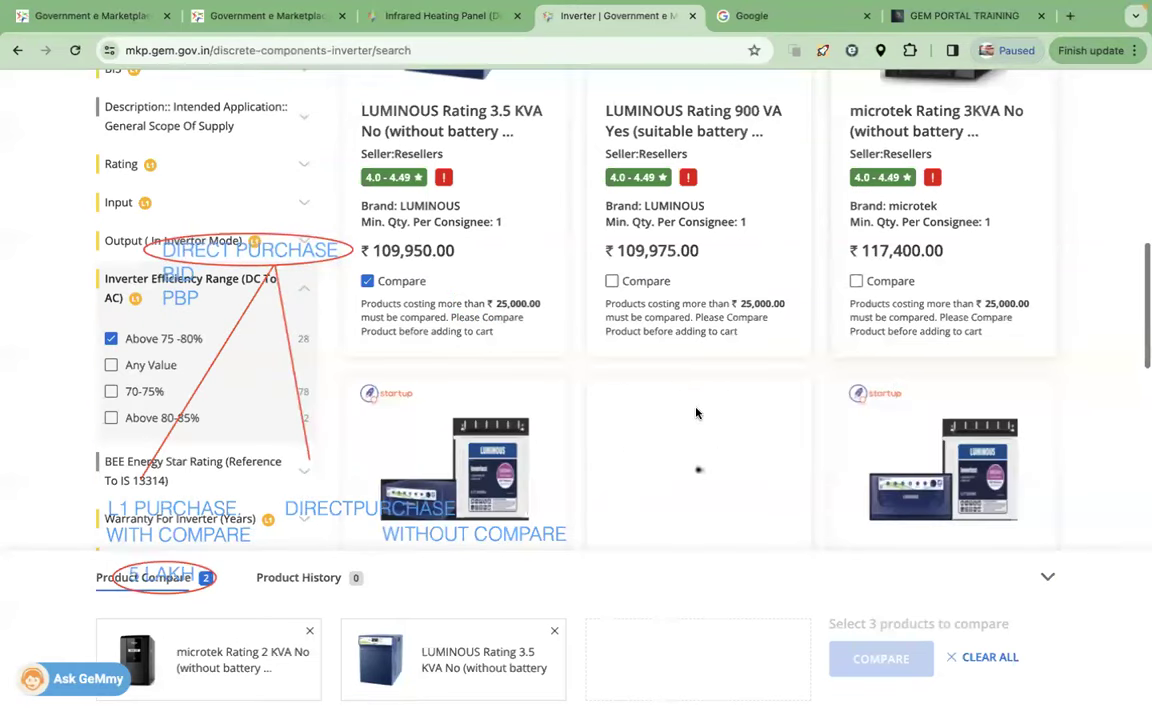
pyautogui.scroll(-4, 613, 457)
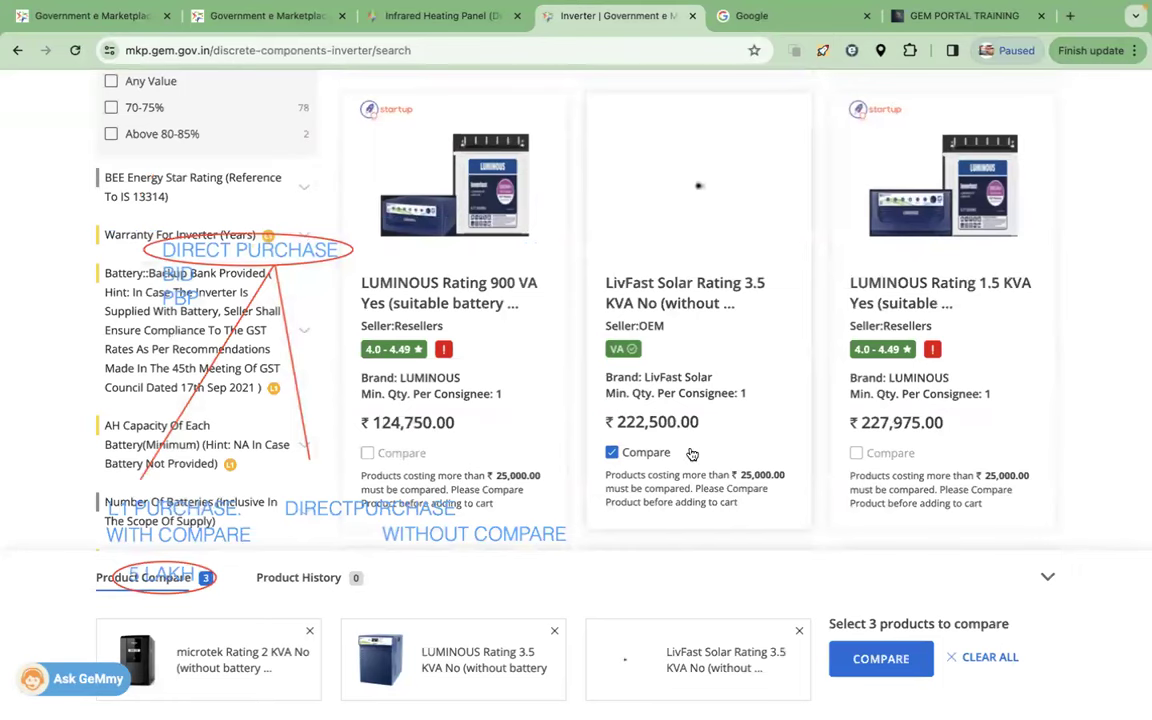
pyautogui.scroll(1, 692, 454)
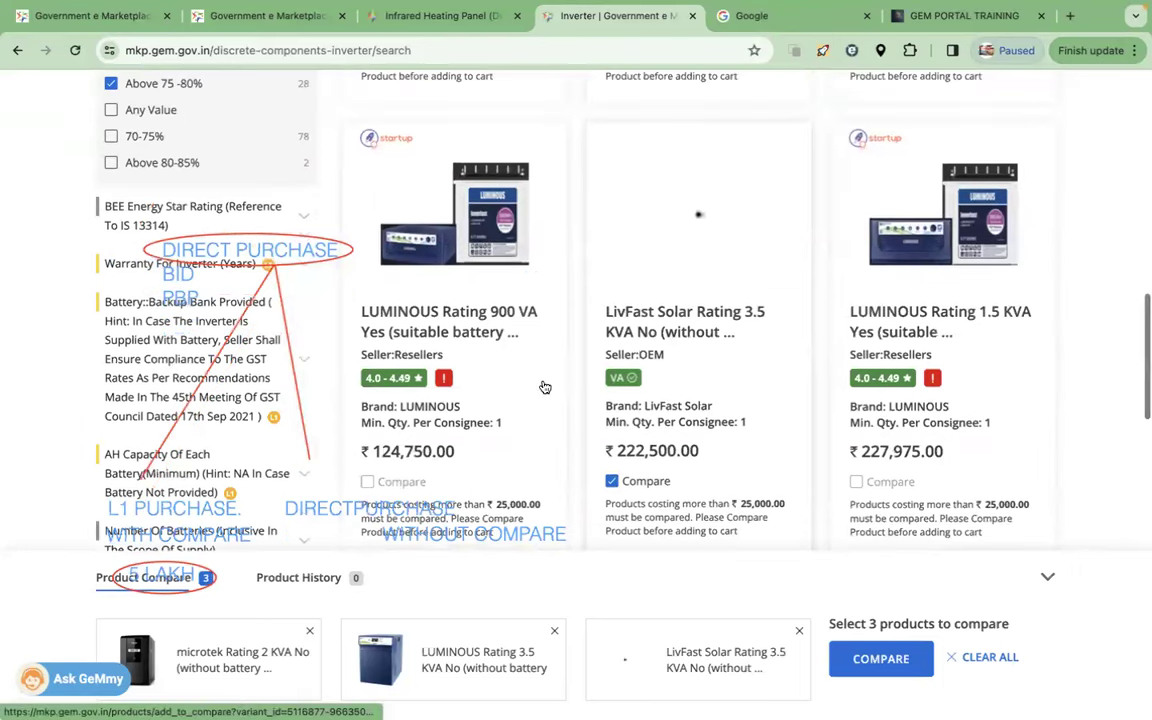
pyautogui.scroll(5, 545, 387)
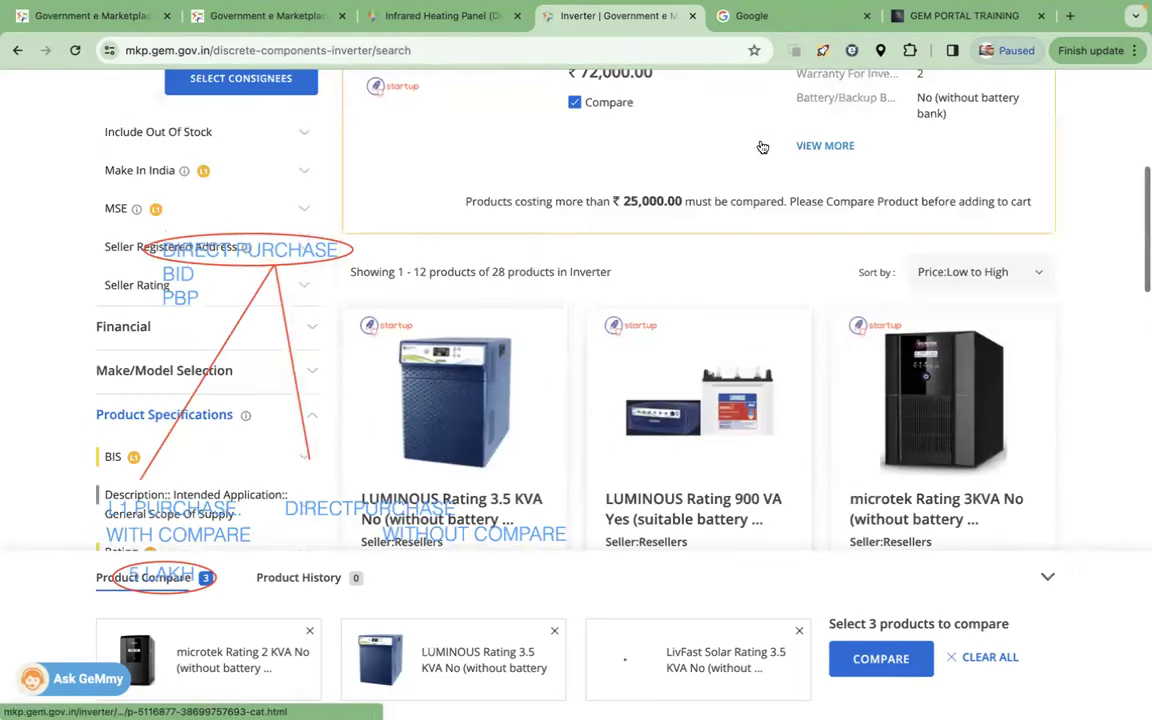
pyautogui.scroll(2, 790, 440)
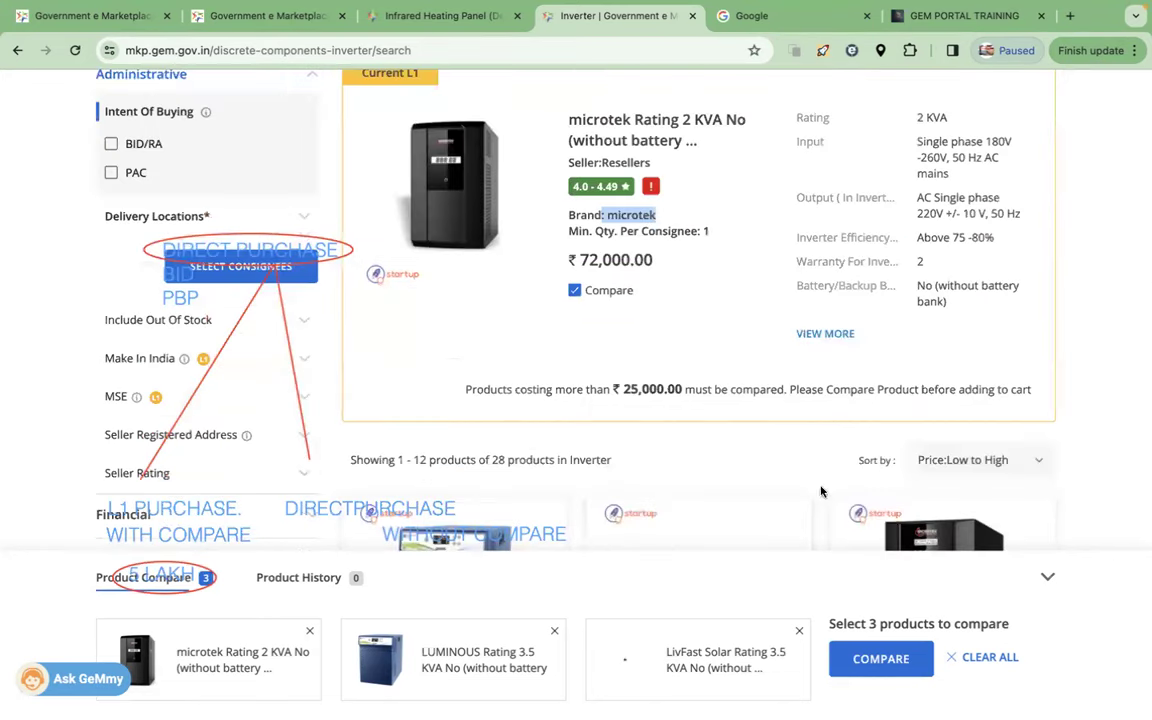
pyautogui.click(881, 660)
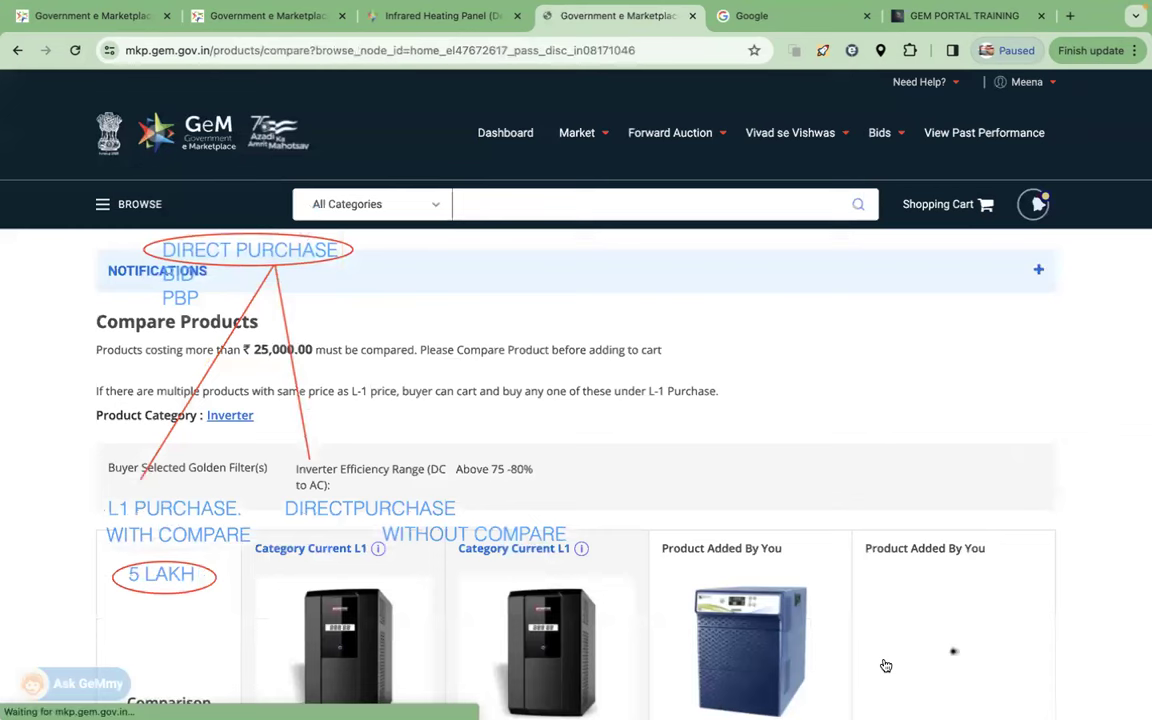
# Step: Try adding the L1 microtek inverter to the cart, then close the Intent Of Buying prompt
pyautogui.scroll(-4, 360, 532)
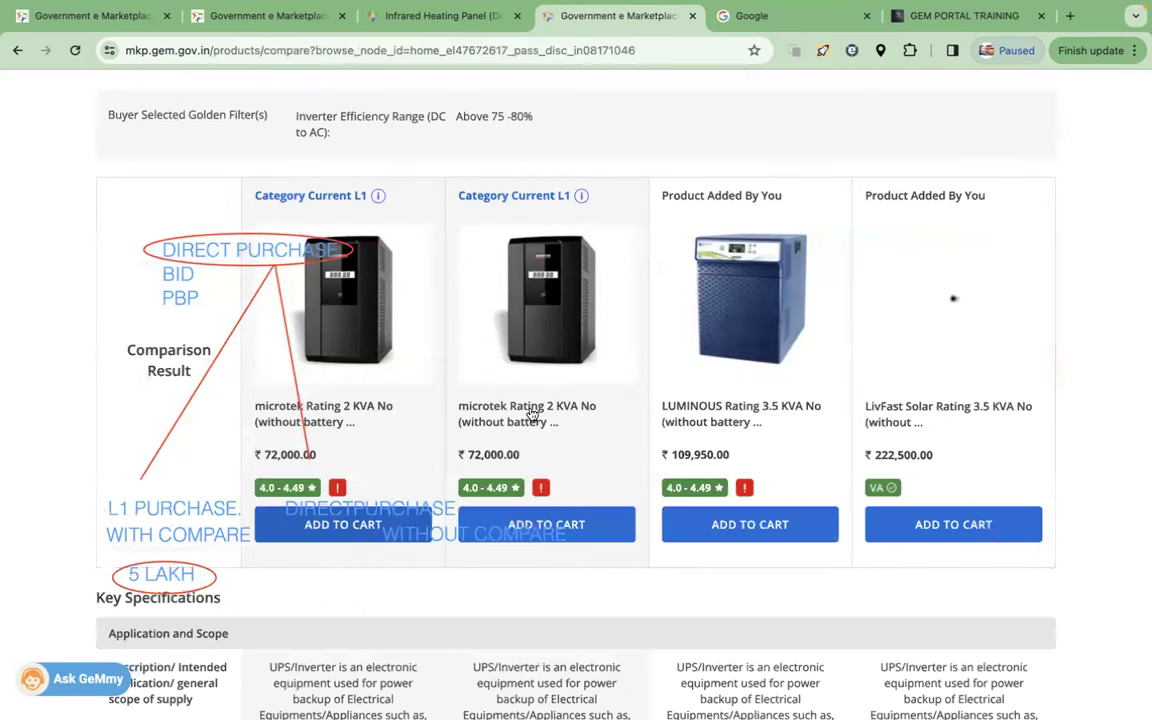
pyautogui.click(553, 532)
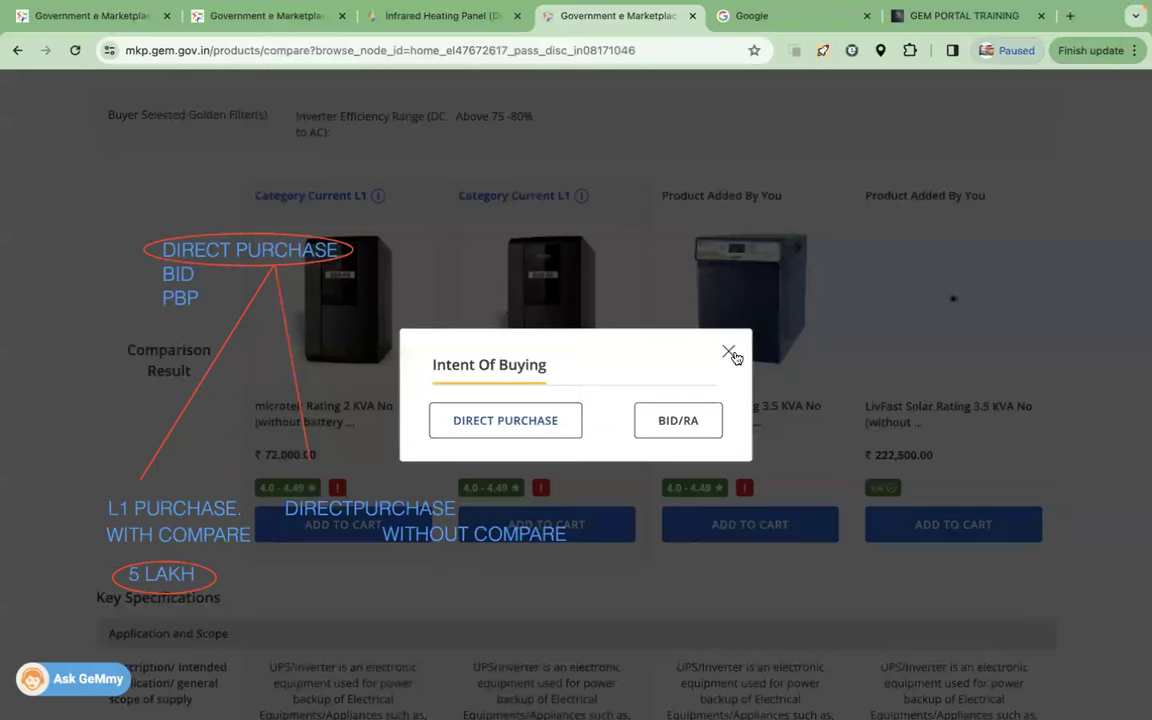
pyautogui.click(116, 467)
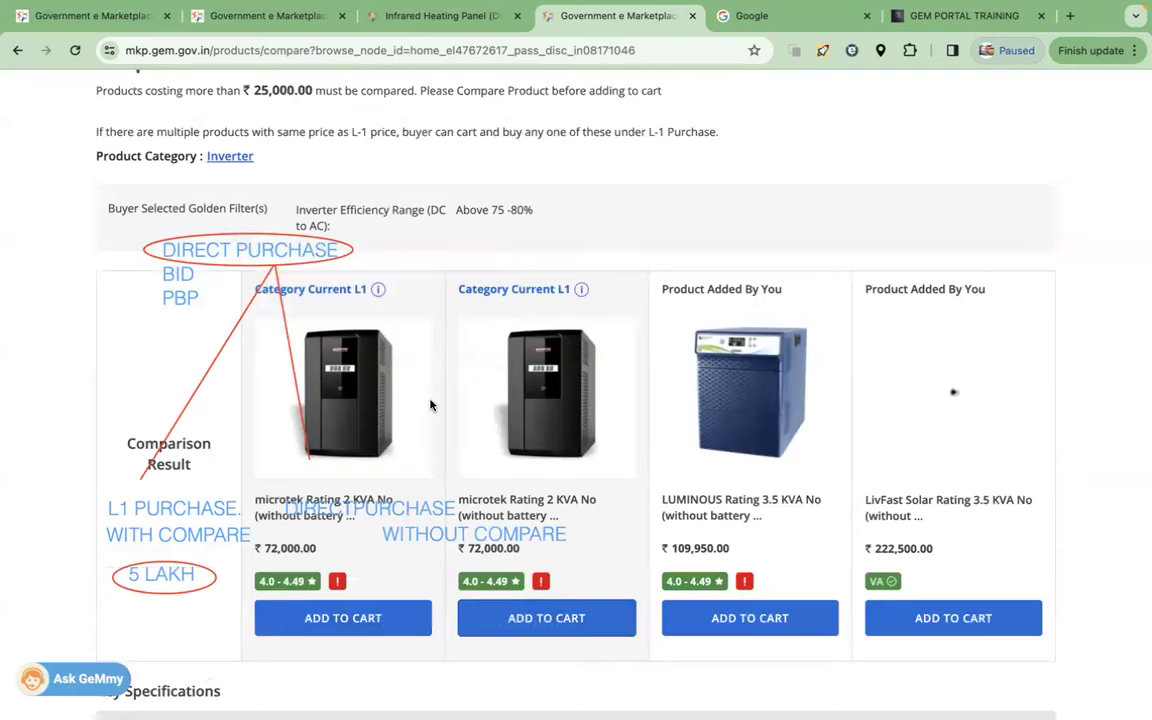
pyautogui.scroll(5, 430, 275)
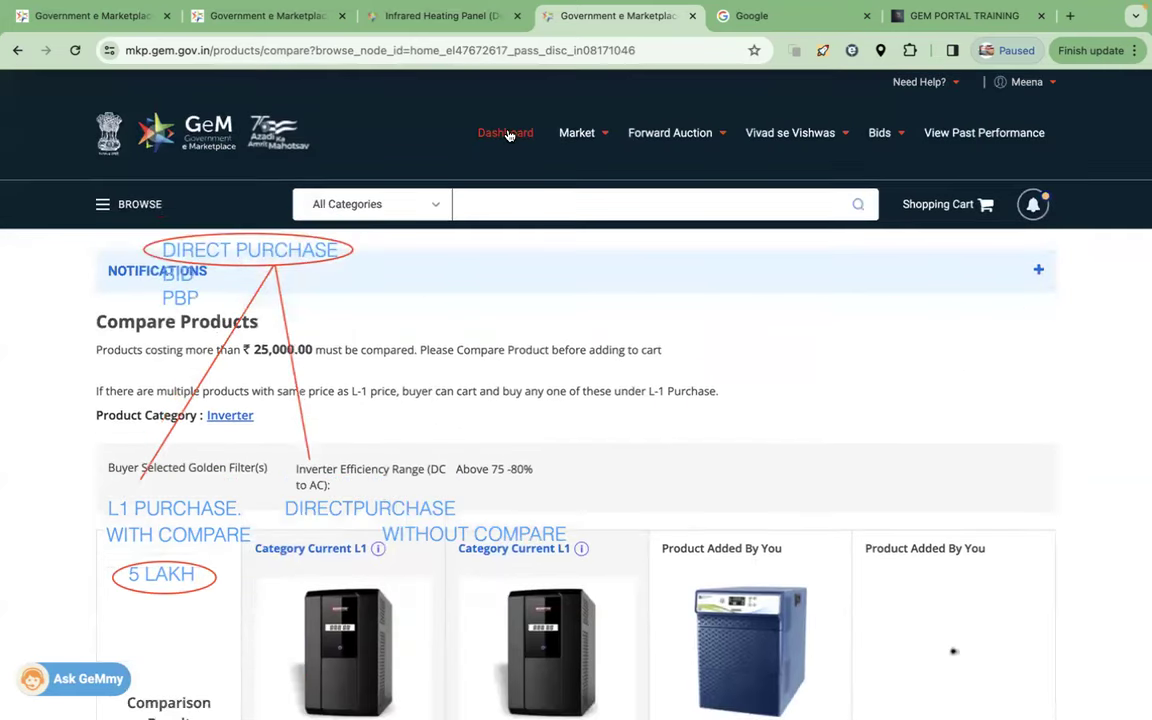
# Step: Open the GeM buyer Dashboard, then move across the browser tabs to Google's home page
pyautogui.click(506, 133)
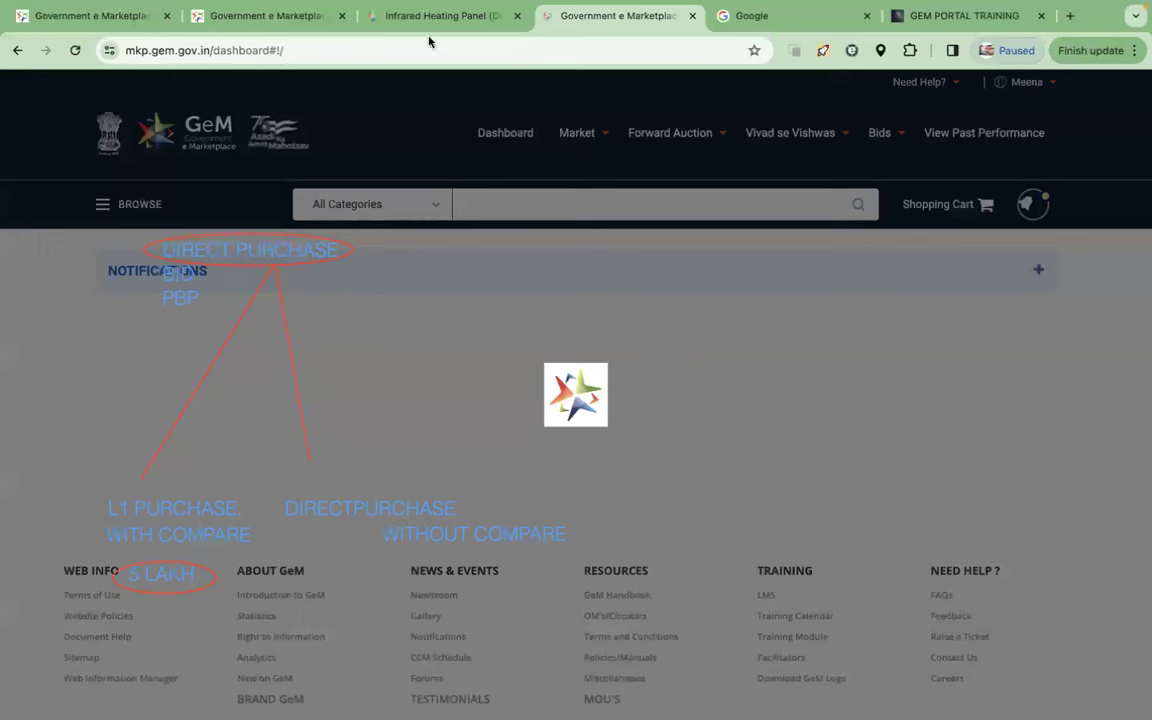
pyautogui.click(262, 16)
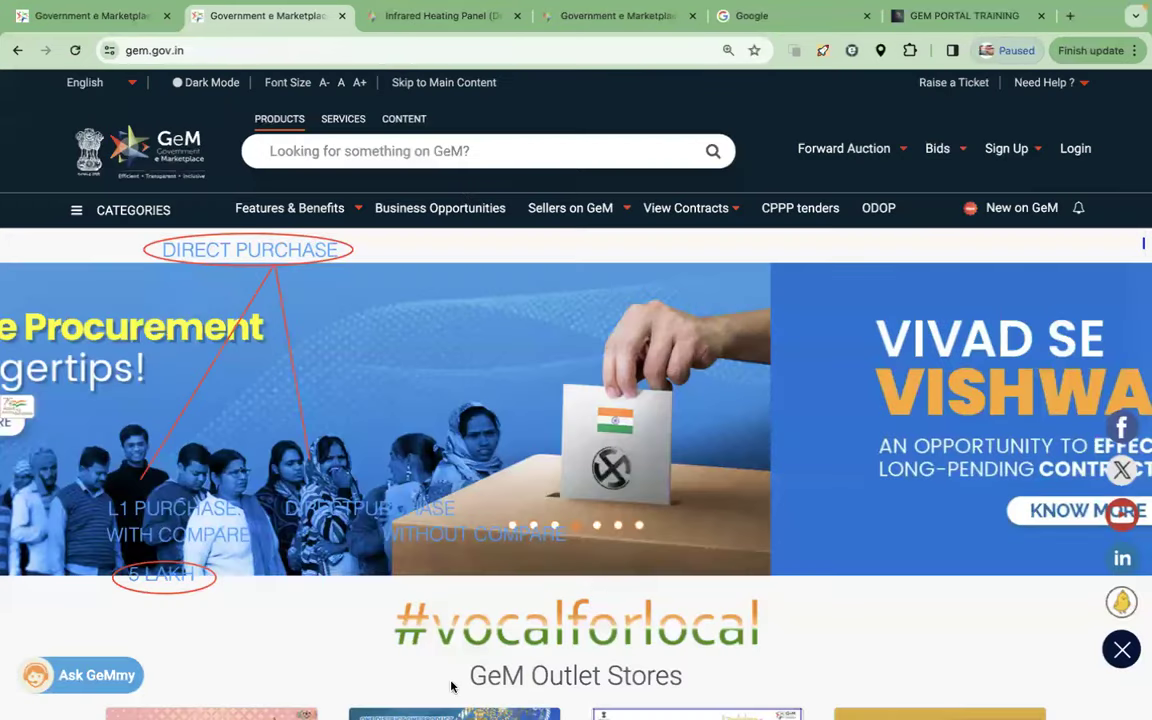
pyautogui.press('super+5')
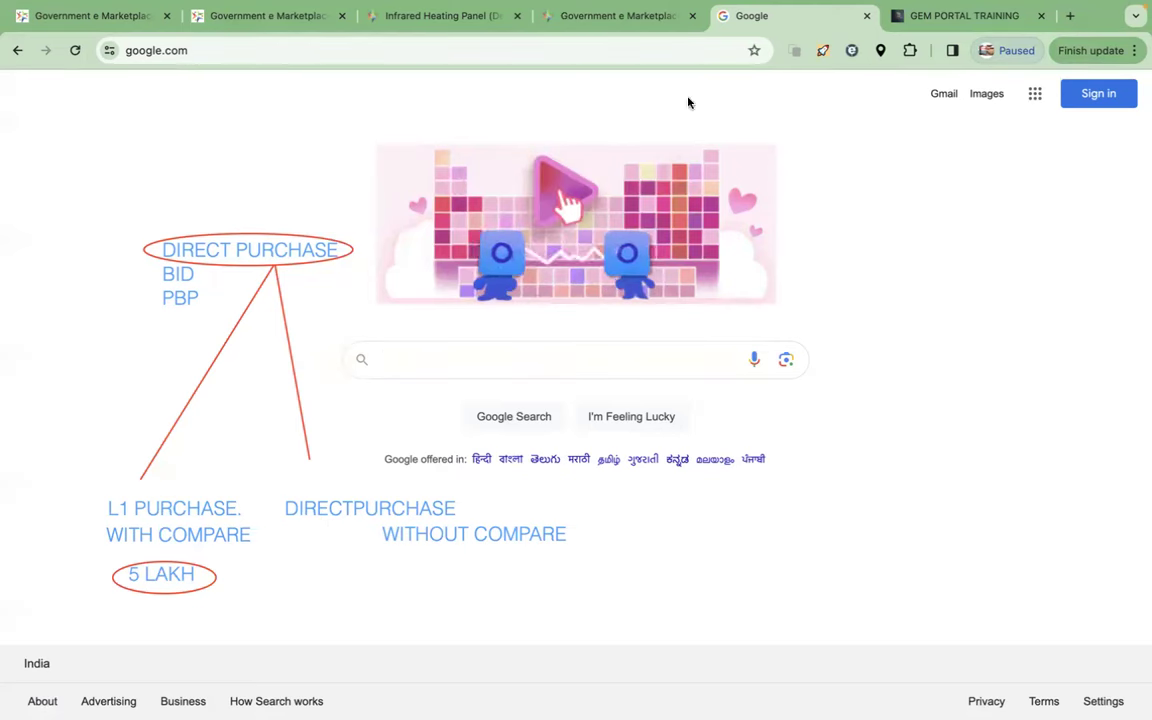
# Step: Search BATTERY, open Stationary Value Regulated Lead Acid Batteries As Per IS 15549, clear the search chip, and open delivery location
pyautogui.click(608, 15)
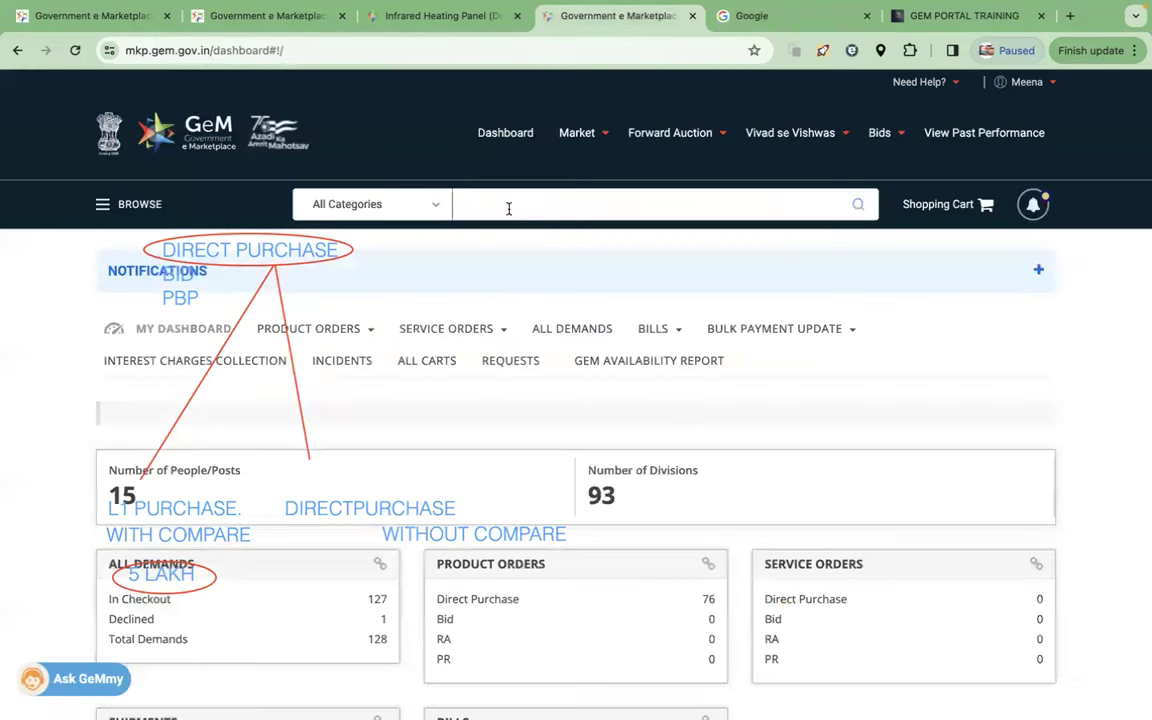
pyautogui.write('BATTERY')
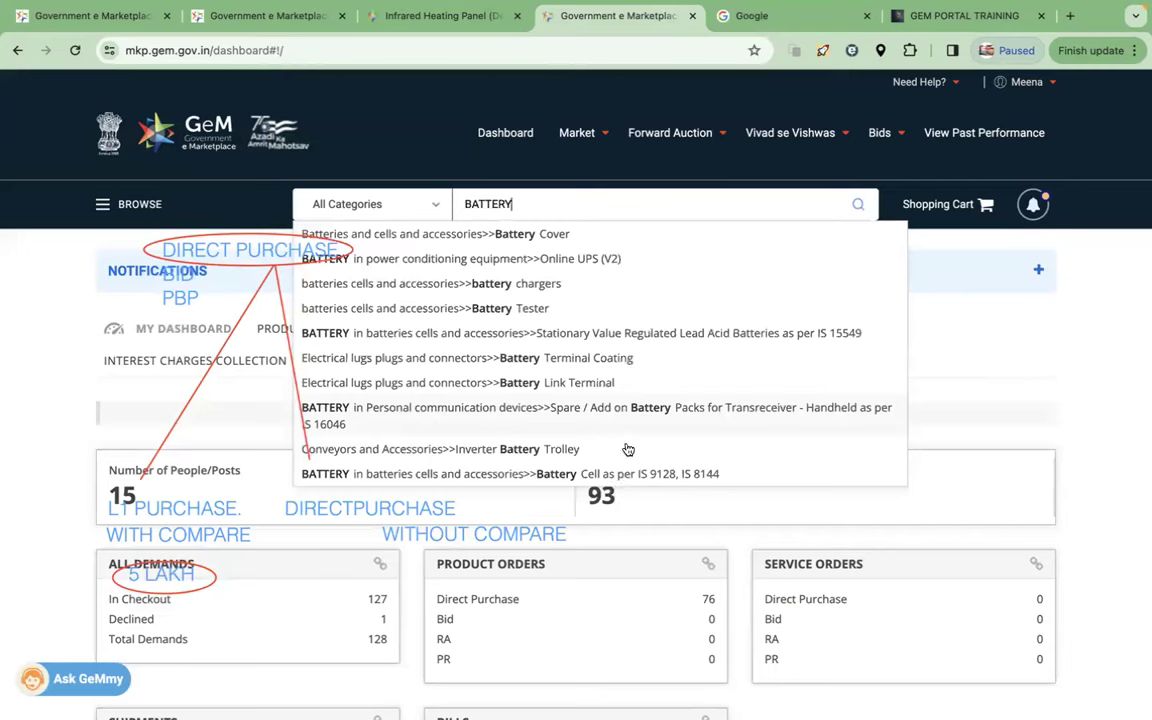
pyautogui.click(640, 341)
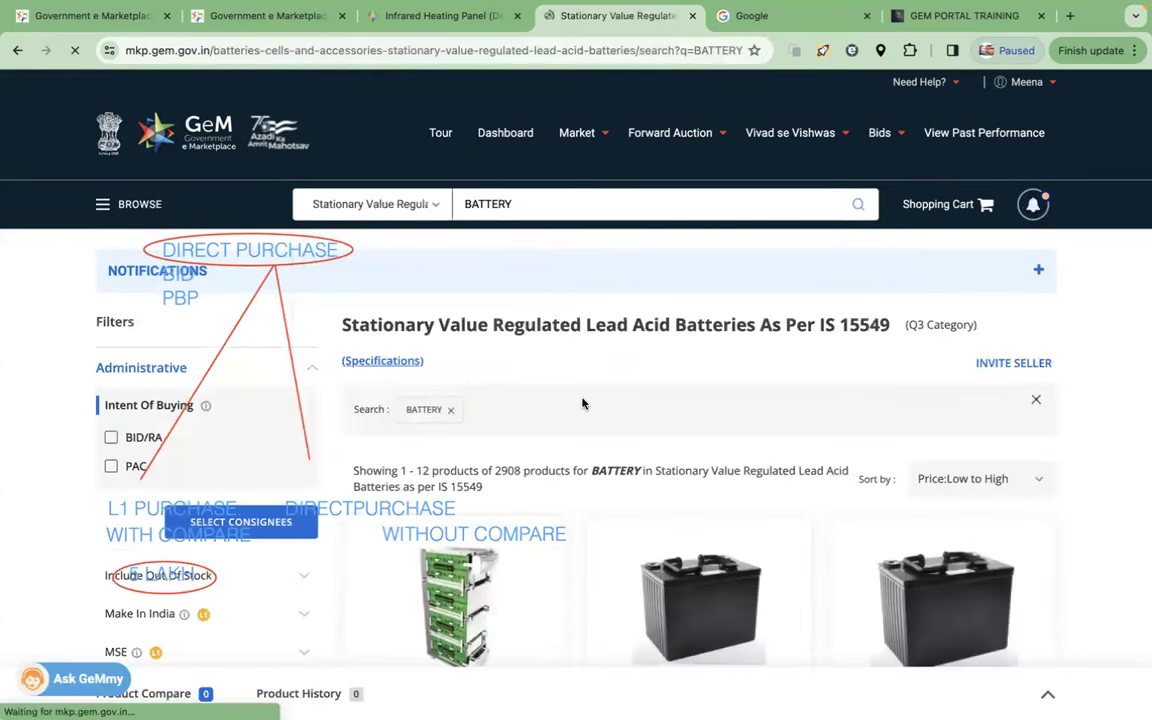
pyautogui.click(450, 409)
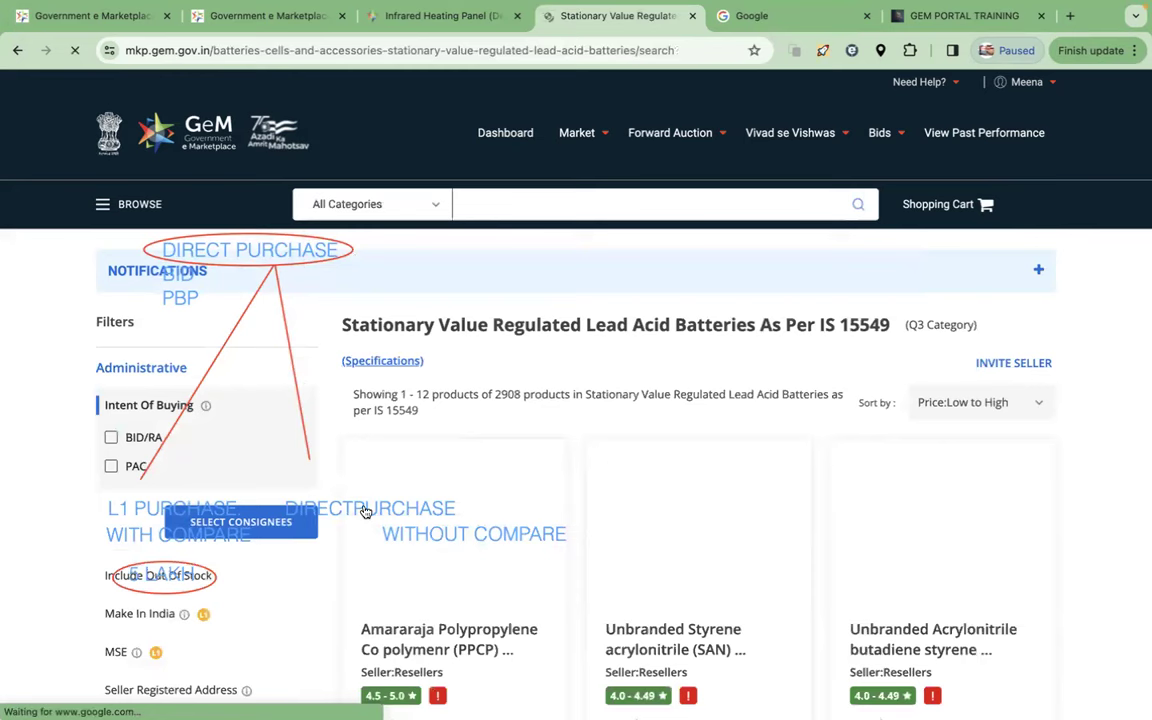
pyautogui.scroll(-3, 235, 176)
pyautogui.click(220, 195)
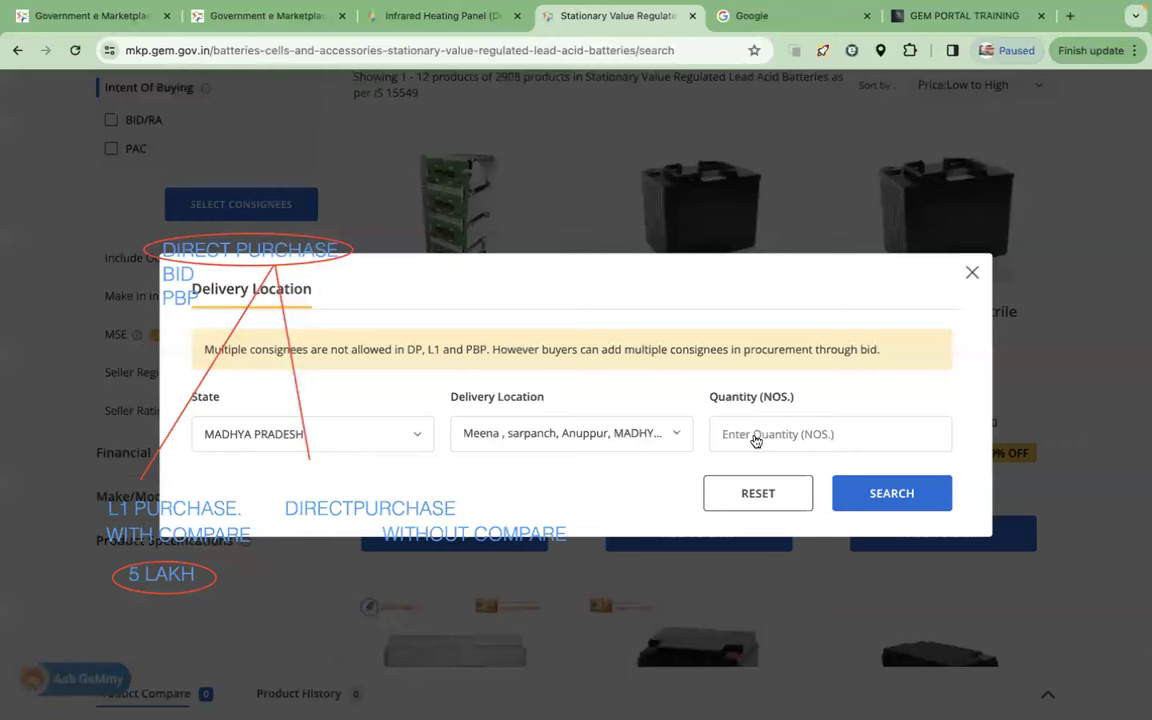
# Step: Apply quantity 4 for delivery to show the L1 POWERSTACK battery at ₹3,280.00
pyautogui.click(800, 434)
pyautogui.write('4')
pyautogui.click(838, 496)
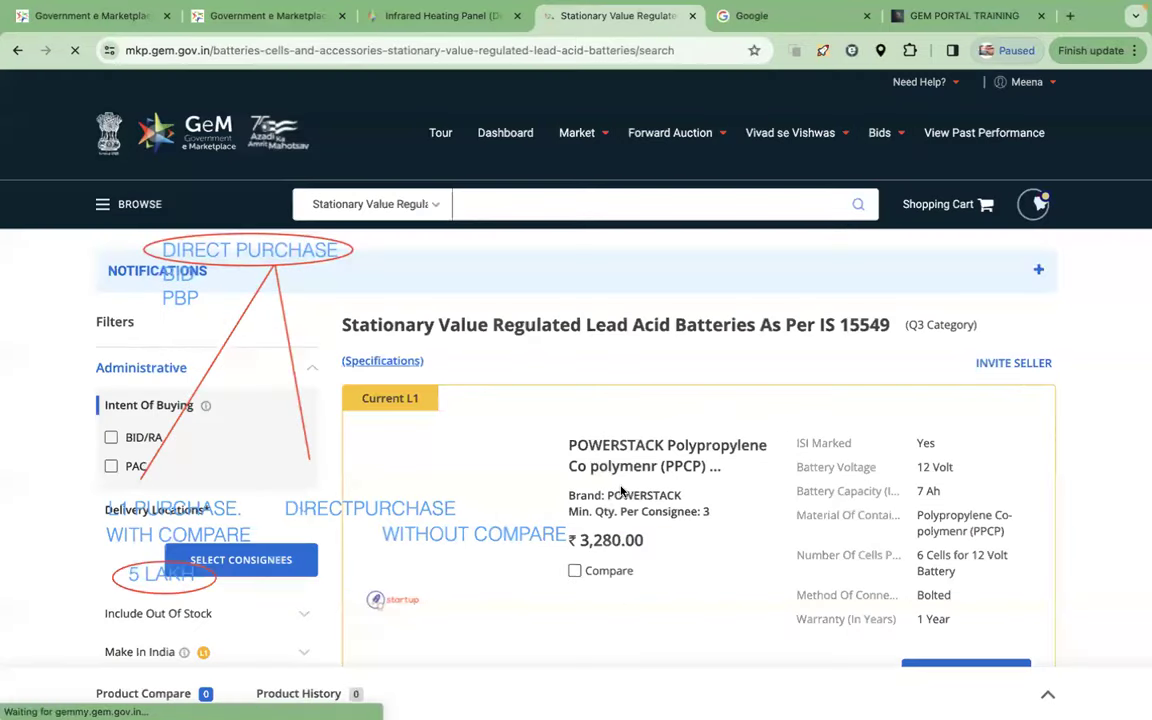
# Step: Add a 25000 note next to the lowest price ₹3,280.00 and dismiss the stray empty note
pyautogui.scroll(-3, 581, 332)
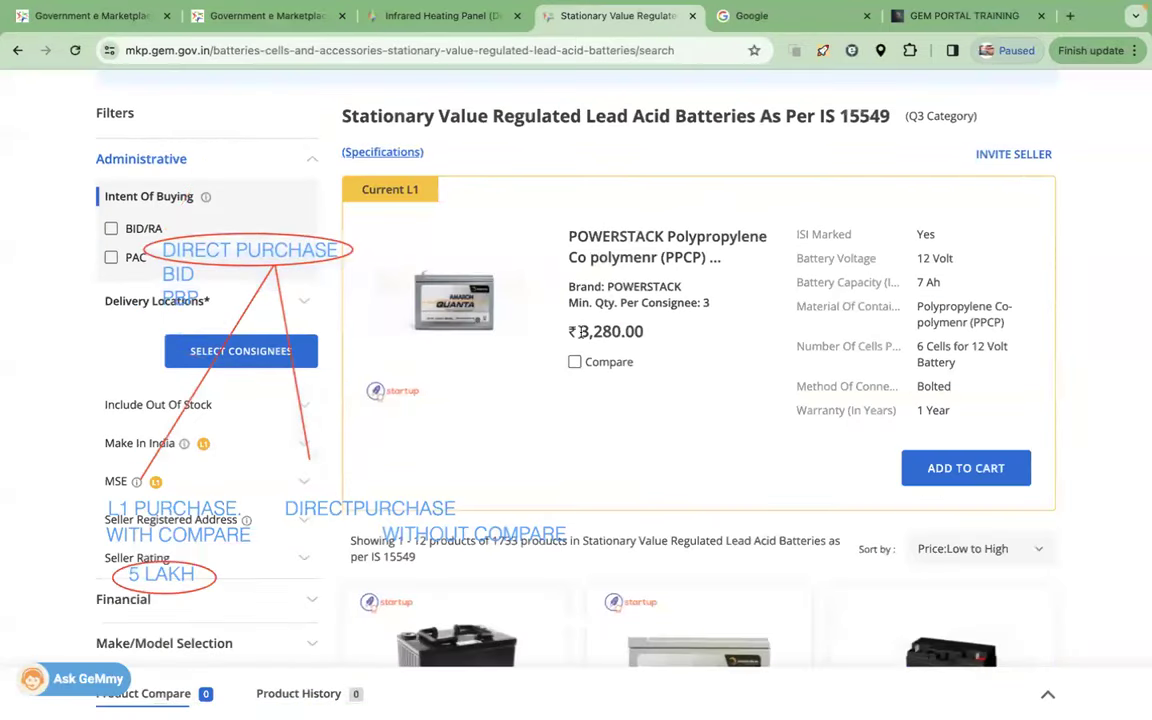
pyautogui.doubleClick(611, 333)
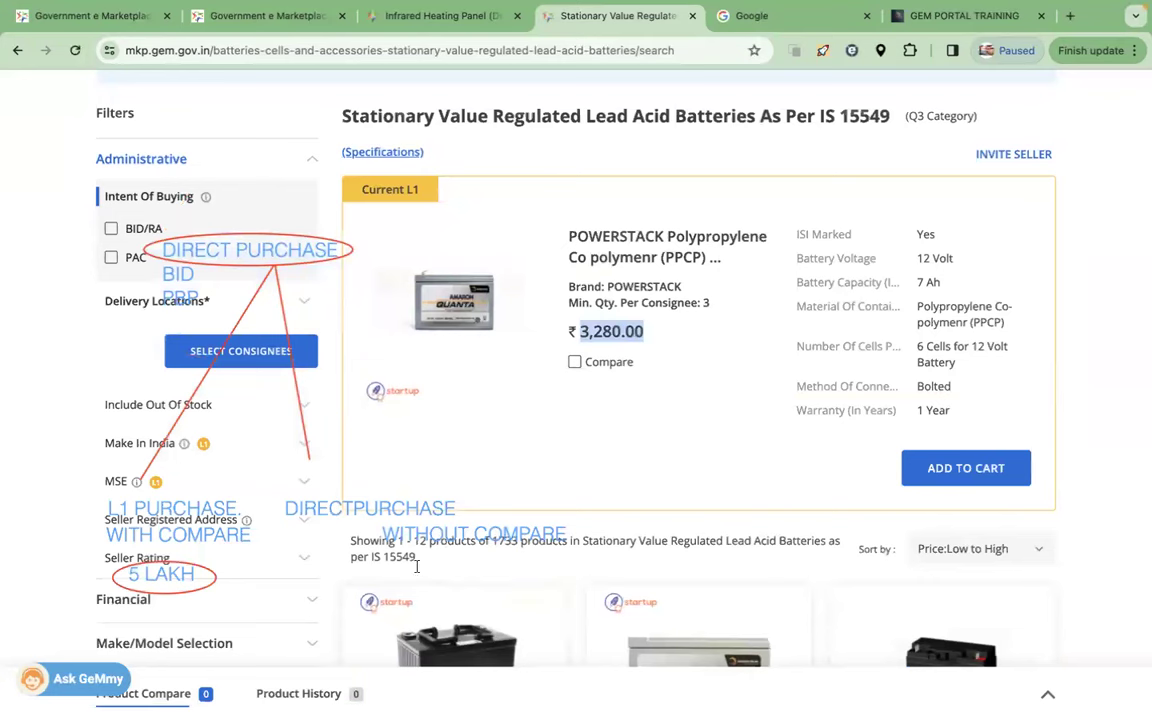
pyautogui.write('25000')
pyautogui.click(665, 333)
pyautogui.press('Escape')
# Step: Scroll through the battery cards to compare which prices exceed ₹25,000
pyautogui.scroll(-5, 717, 470)
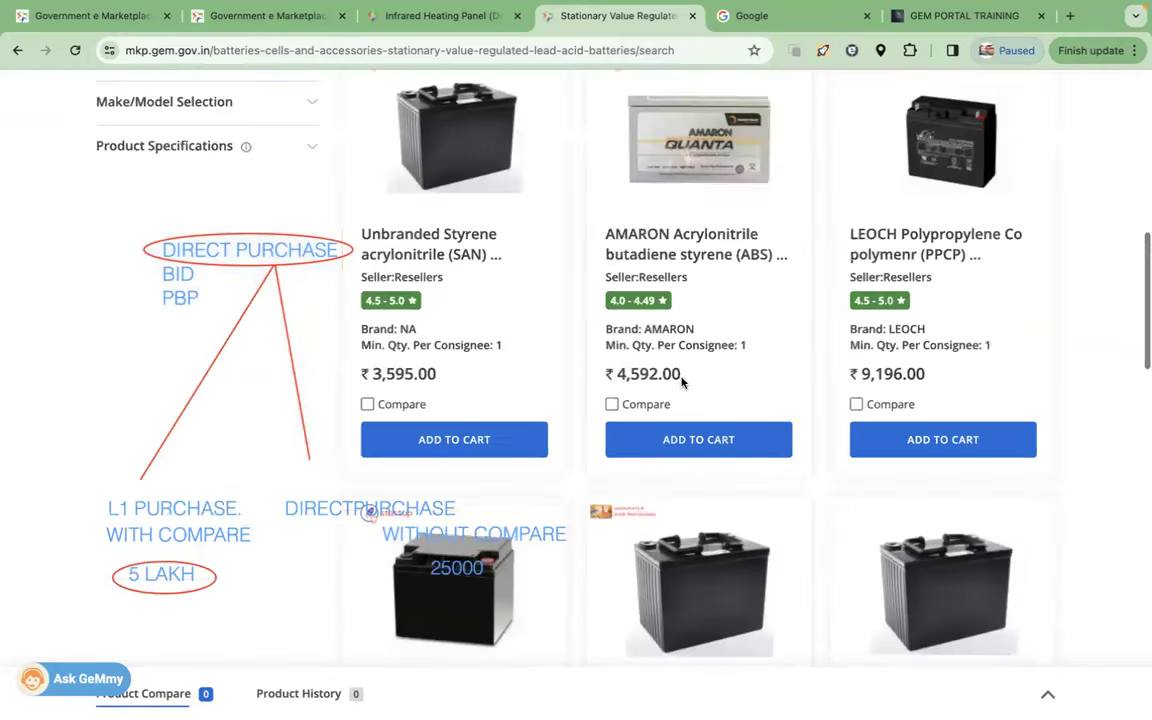
pyautogui.scroll(-1, 738, 612)
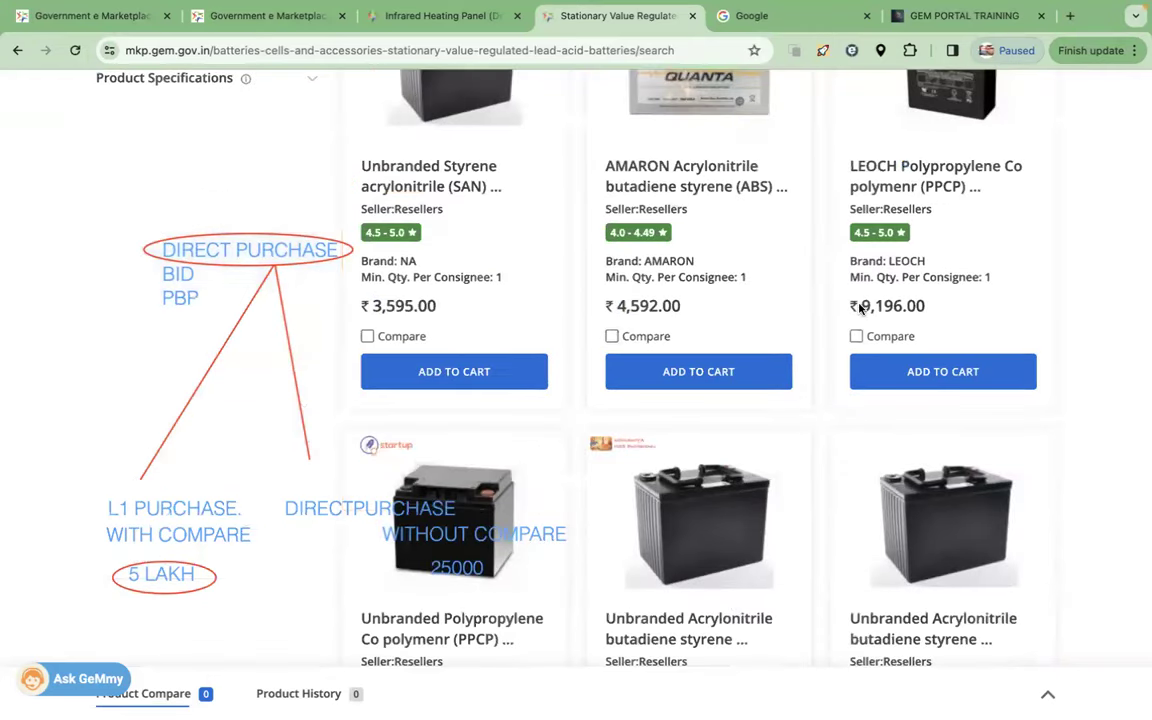
pyautogui.scroll(-4, 779, 309)
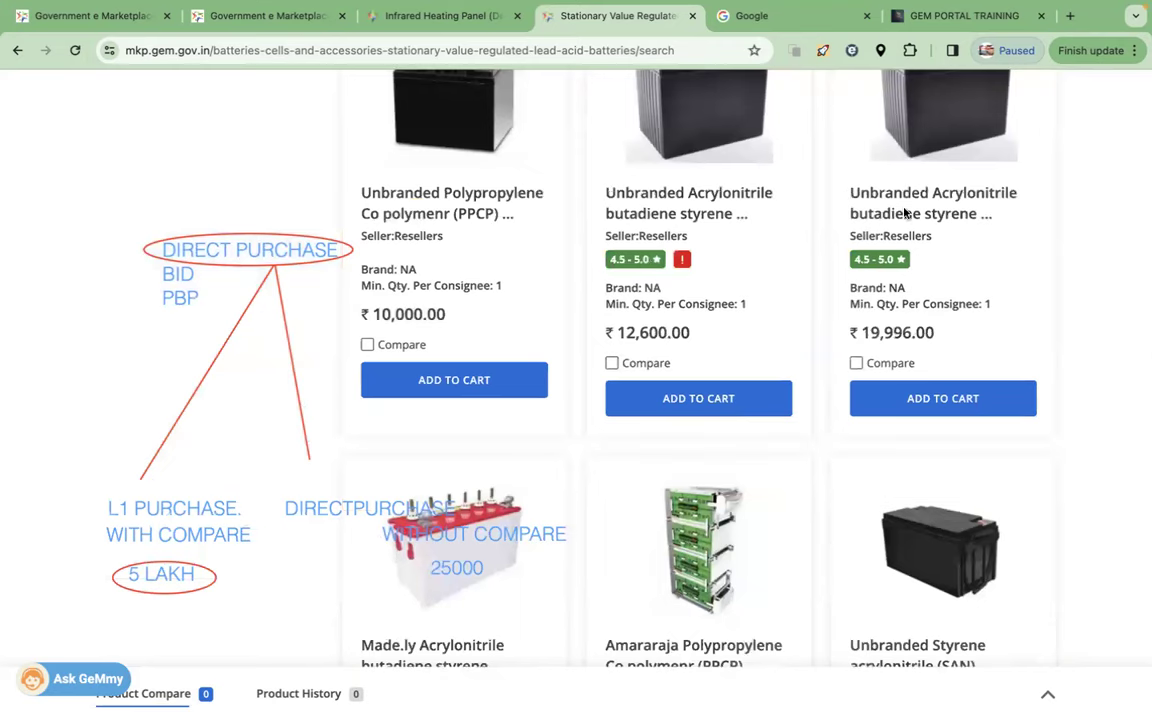
pyautogui.scroll(1, 918, 217)
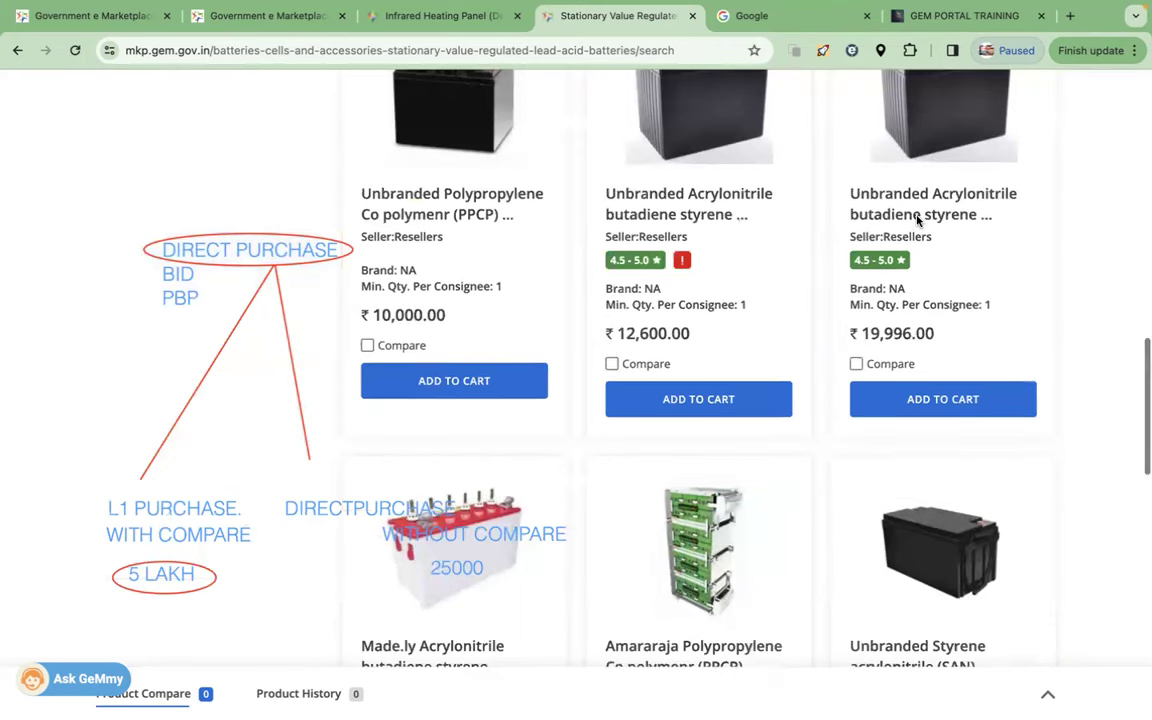
pyautogui.scroll(15, 620, 468)
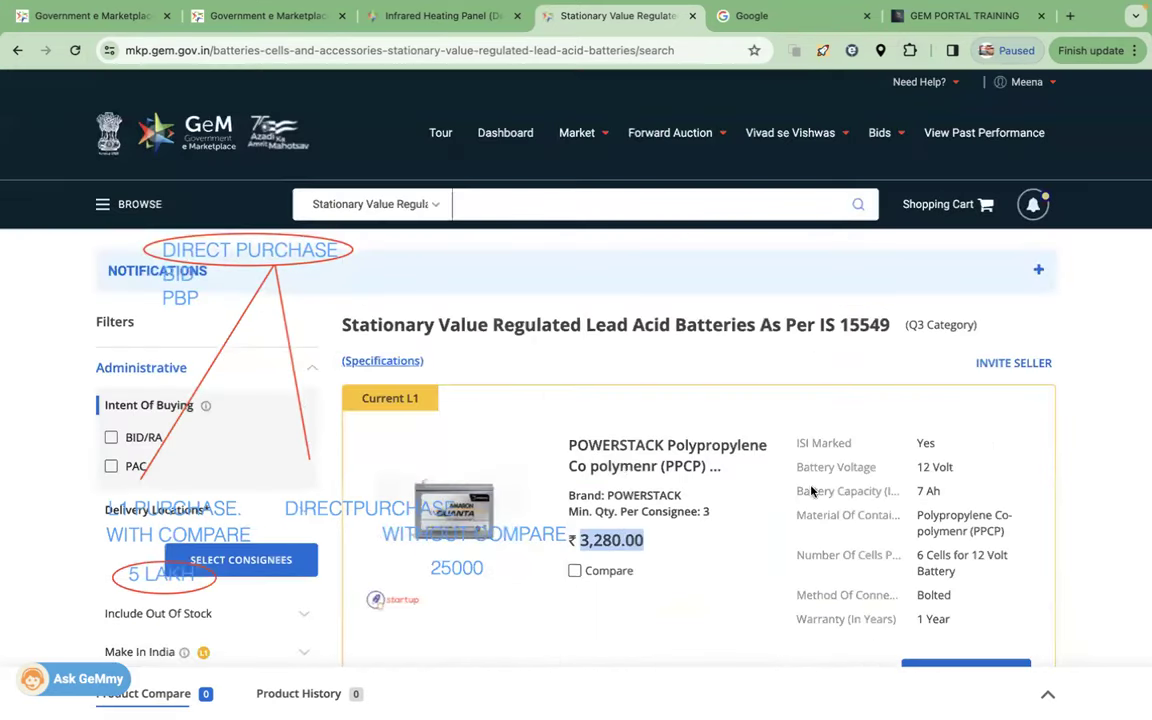
pyautogui.scroll(-2, 812, 491)
pyautogui.scroll(-10, 812, 491)
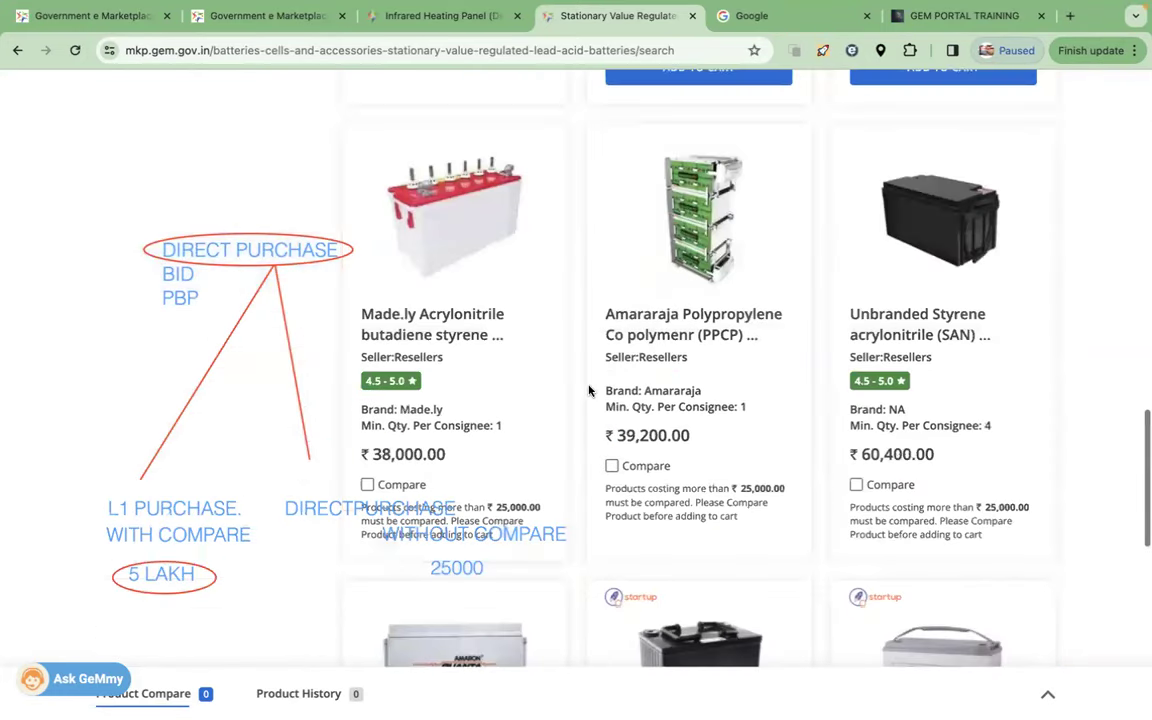
pyautogui.scroll(1, 604, 372)
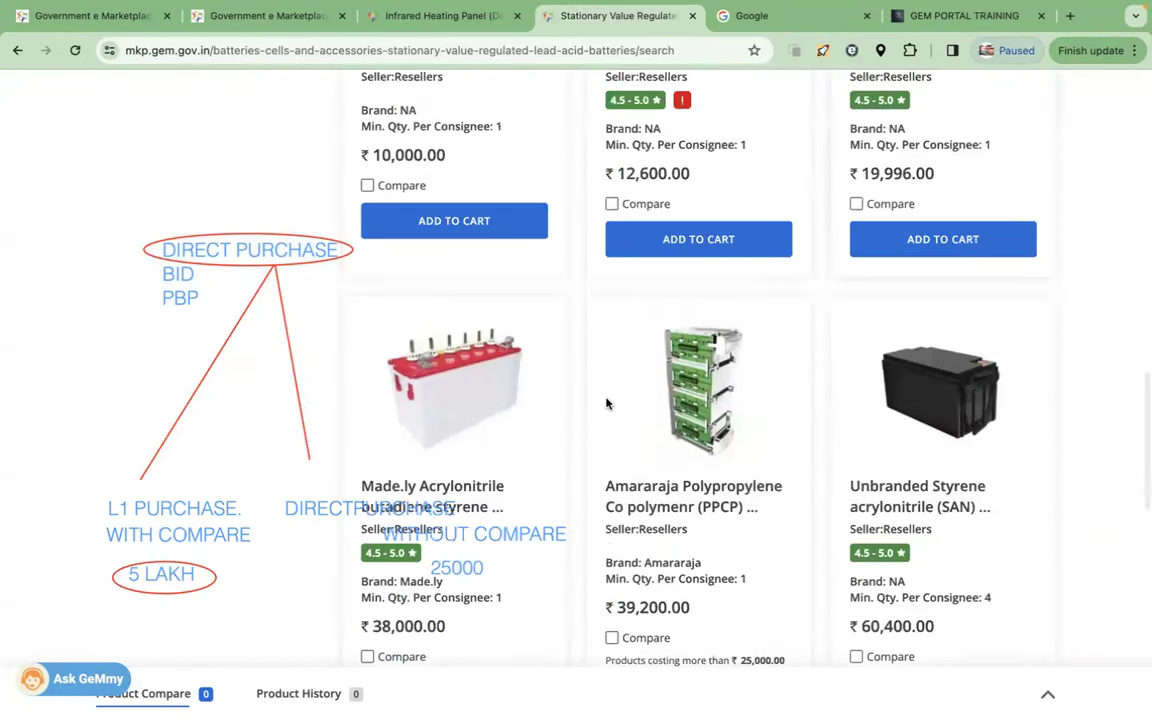
pyautogui.scroll(-2, 479, 479)
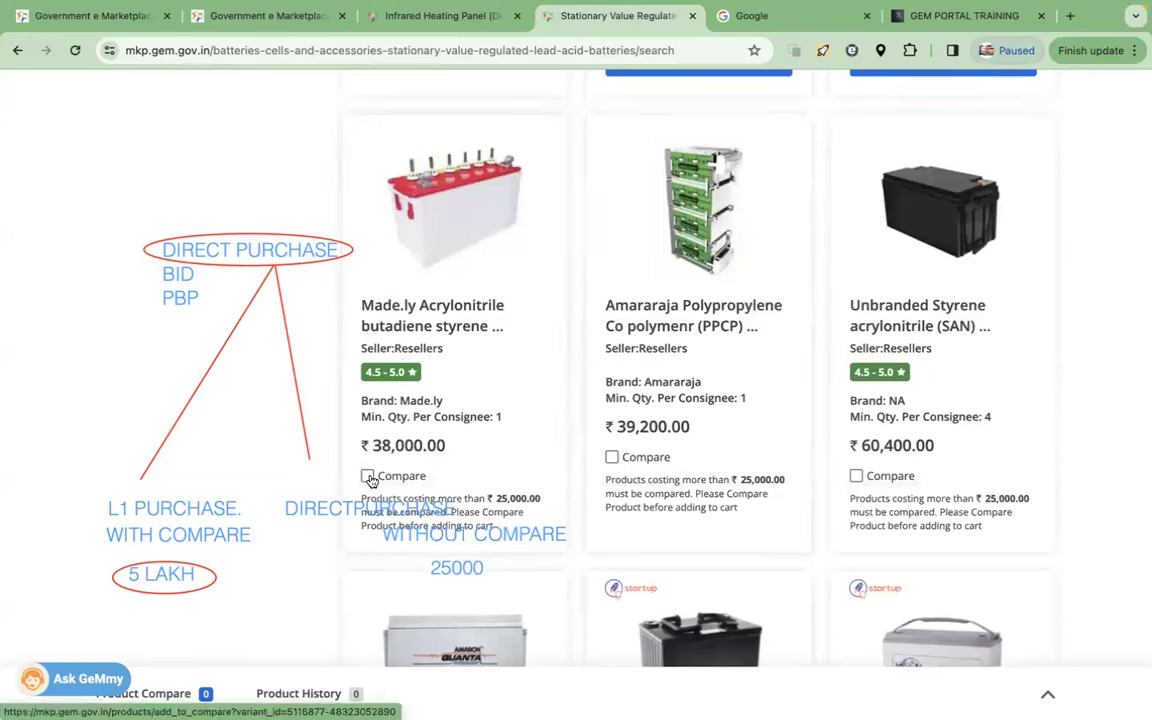
pyautogui.scroll(4, 770, 414)
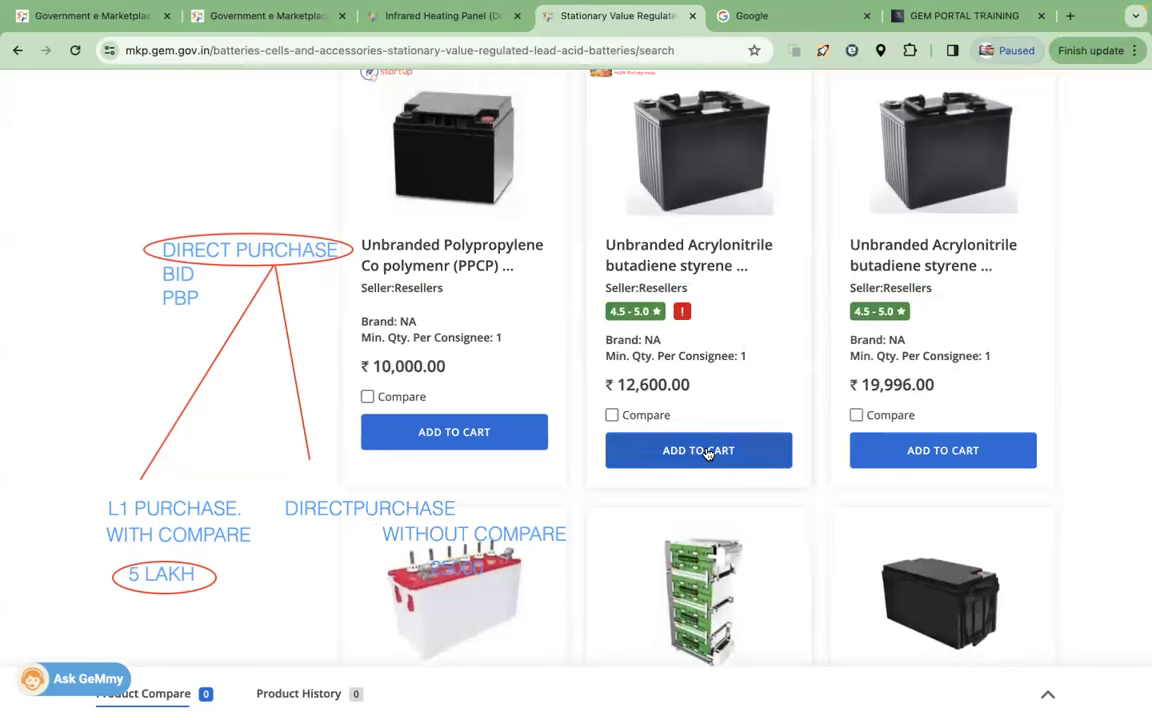
pyautogui.click(520, 437)
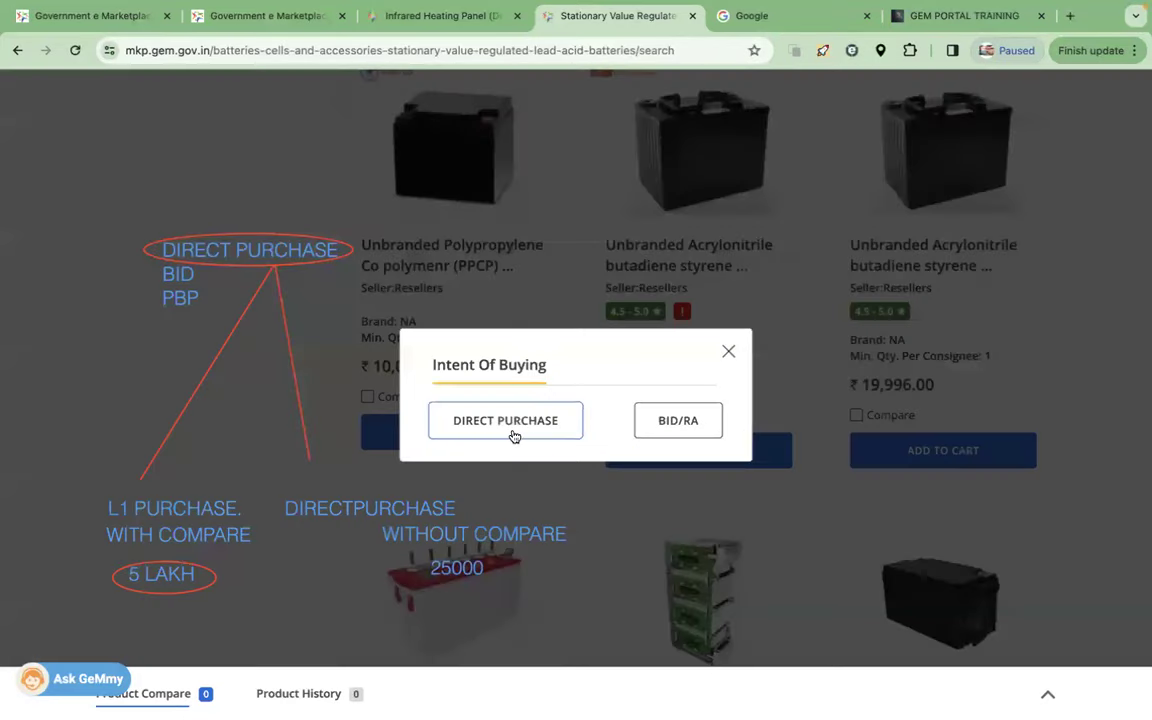
pyautogui.click(728, 351)
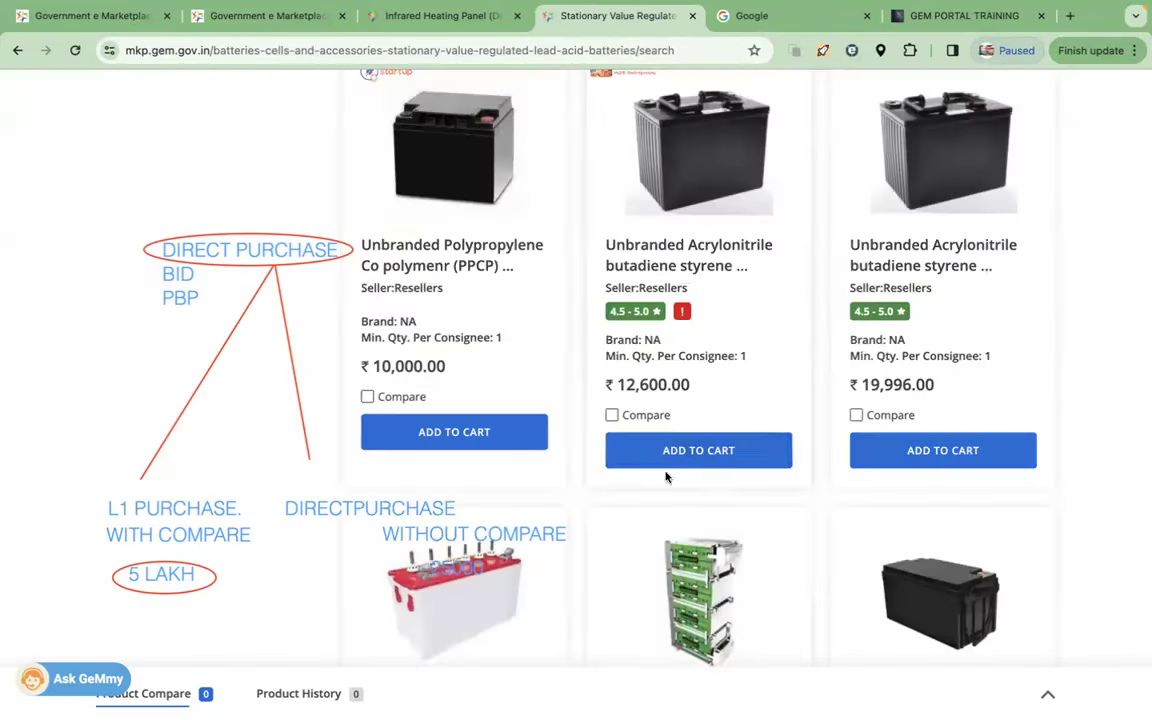
pyautogui.click(913, 453)
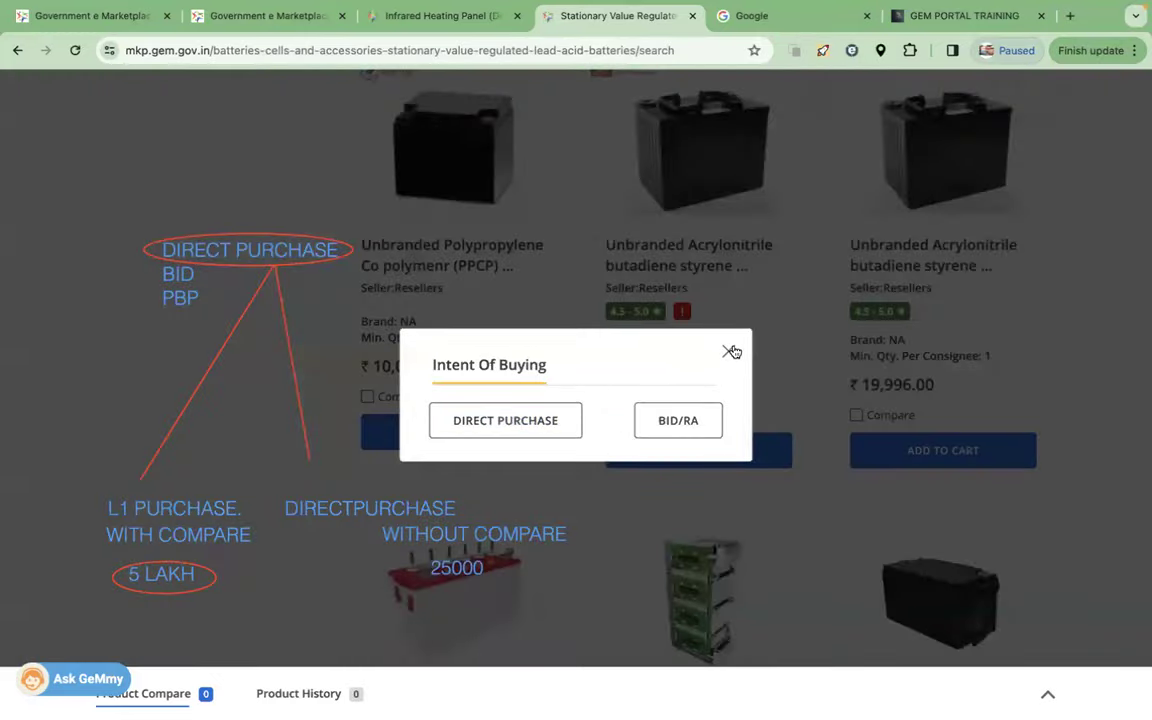
pyautogui.click(729, 351)
pyautogui.scroll(5, 774, 275)
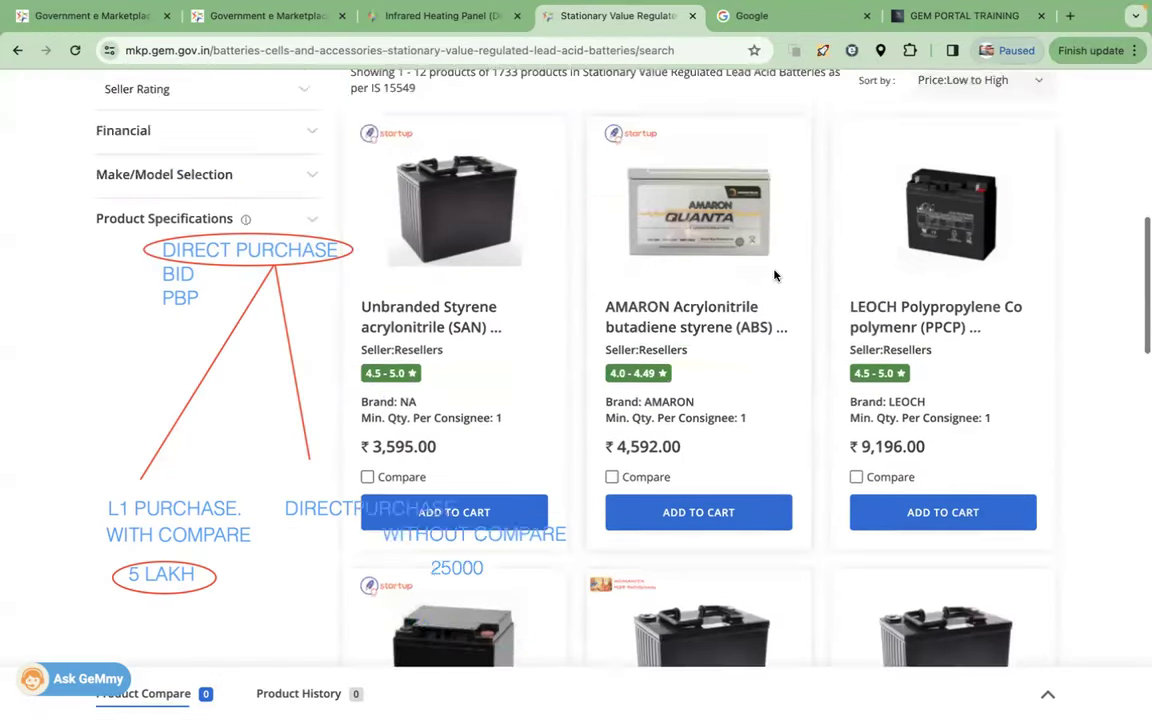
pyautogui.scroll(2, 774, 275)
pyautogui.scroll(4, 774, 275)
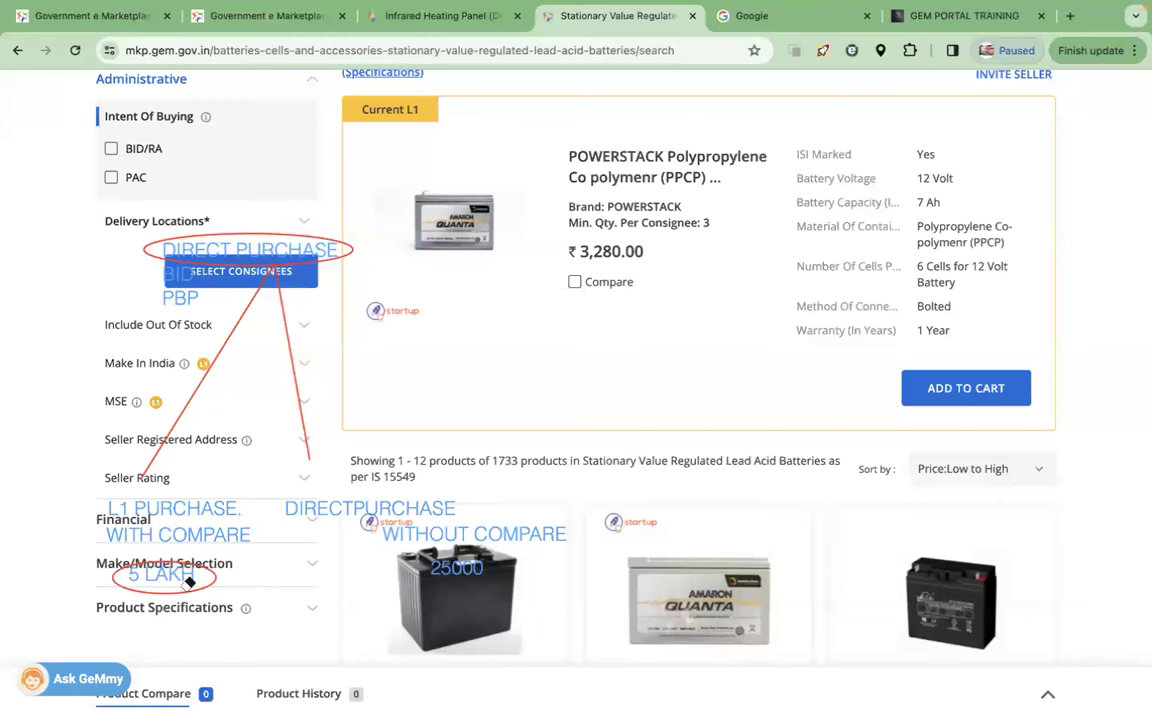
# Step: Remove the 5 LAKH ellipse and erase the 25000 and compare notes
pyautogui.hotkey('ctrl', 'z')
pyautogui.click(460, 567)
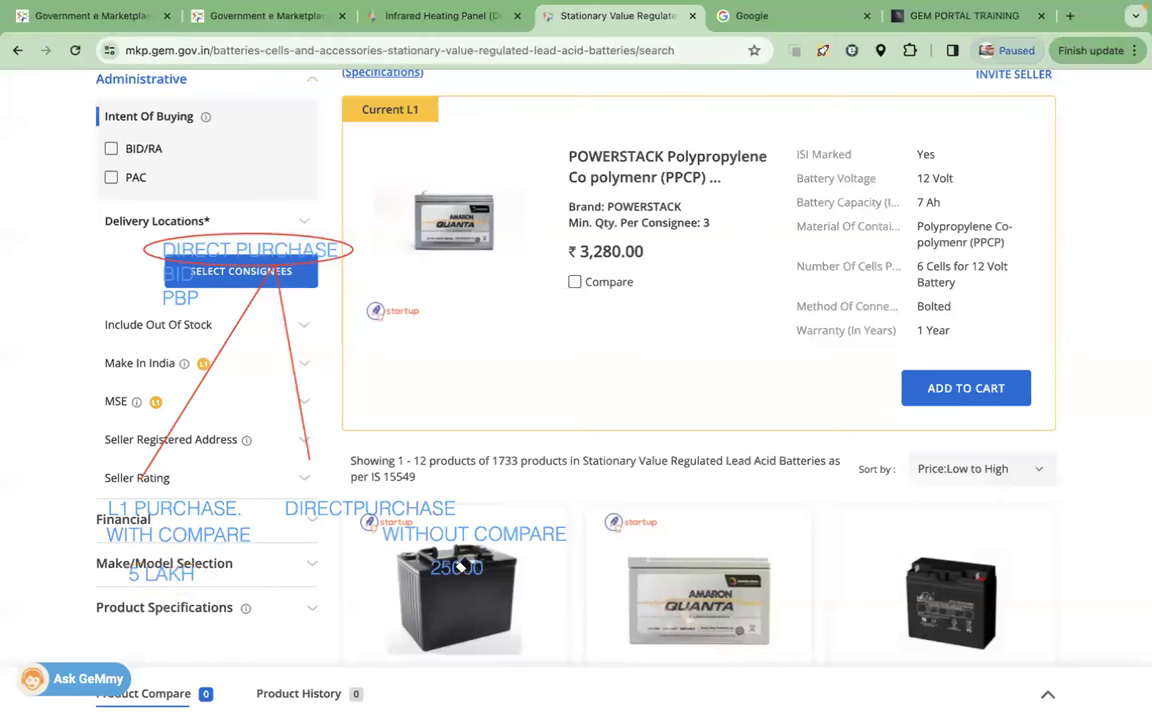
pyautogui.click(443, 535)
pyautogui.click(205, 530)
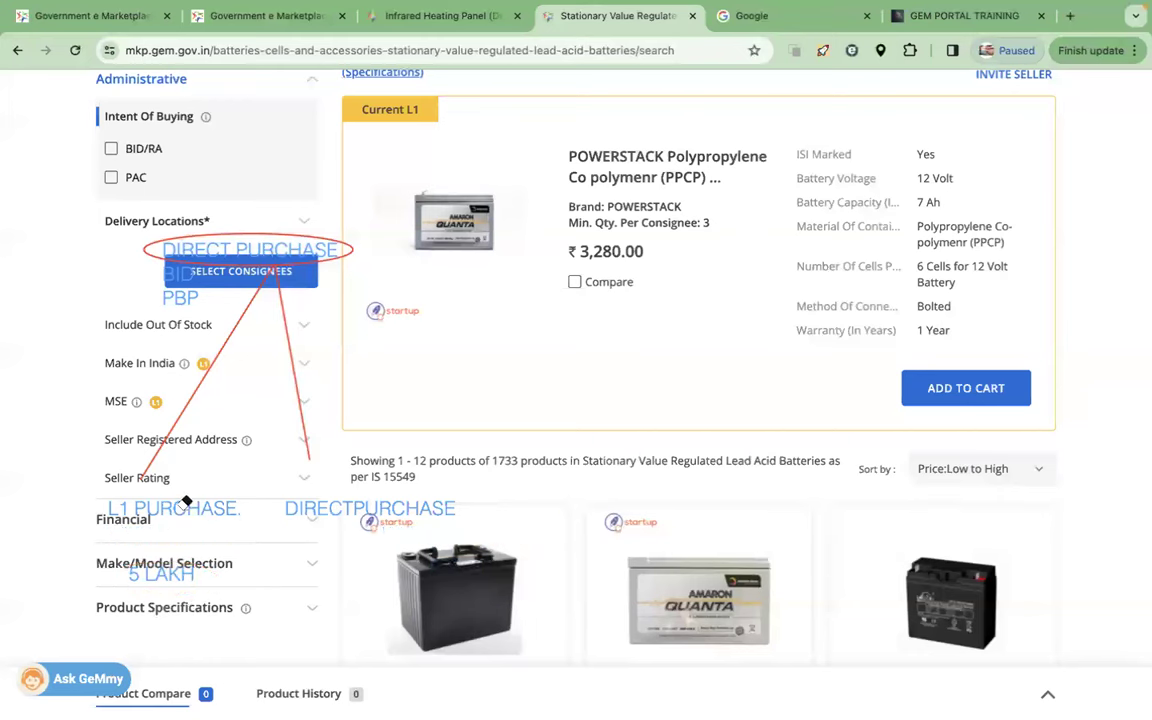
# Step: Erase the red lines and DIRECT PURCHASE ellipse, keep the purchase-type list, then go to Google
pyautogui.click(166, 437)
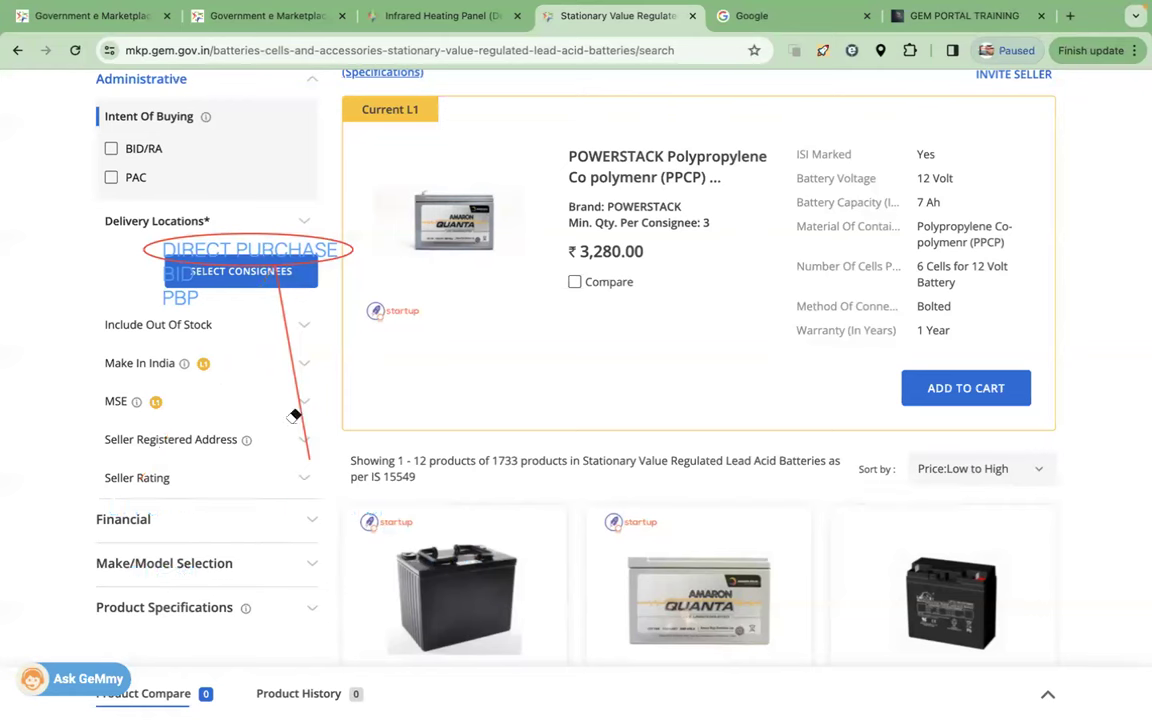
pyautogui.click(301, 410)
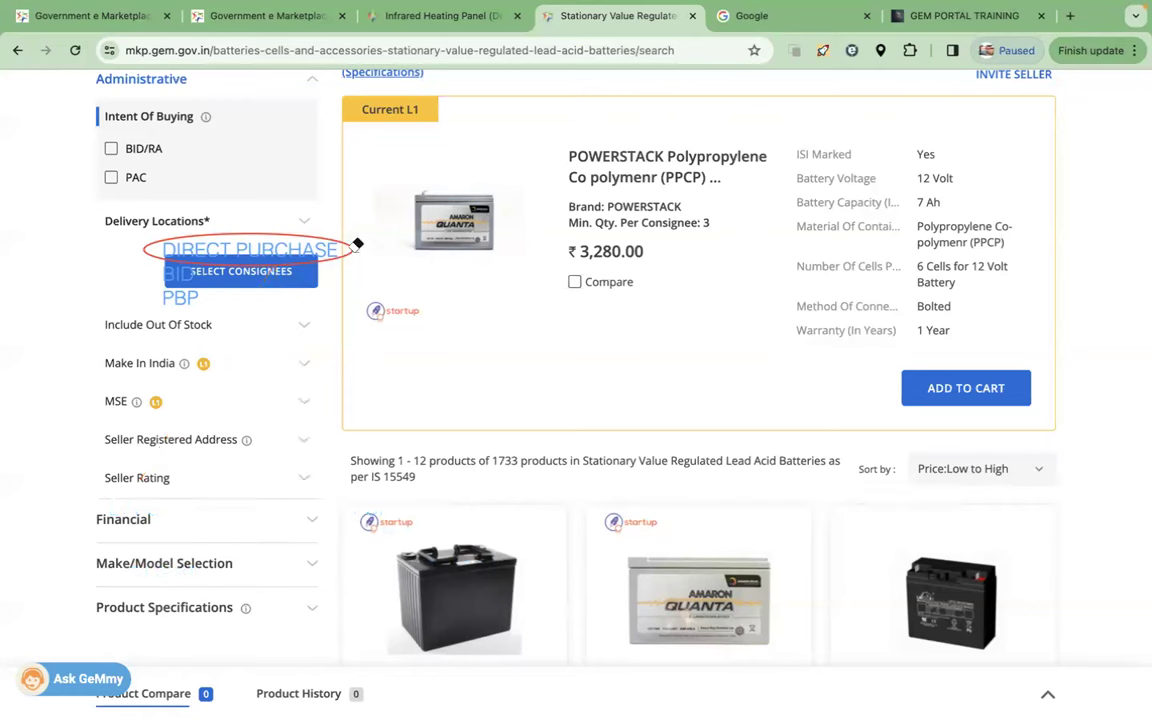
pyautogui.click(250, 248)
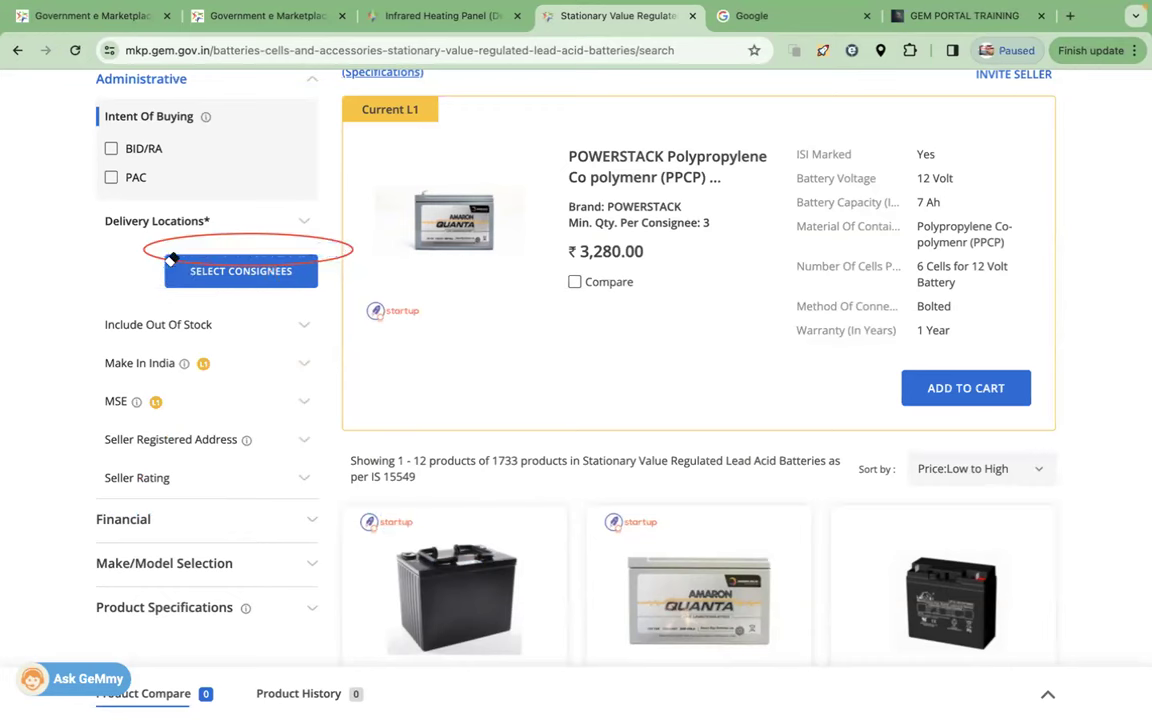
pyautogui.press('super+z')
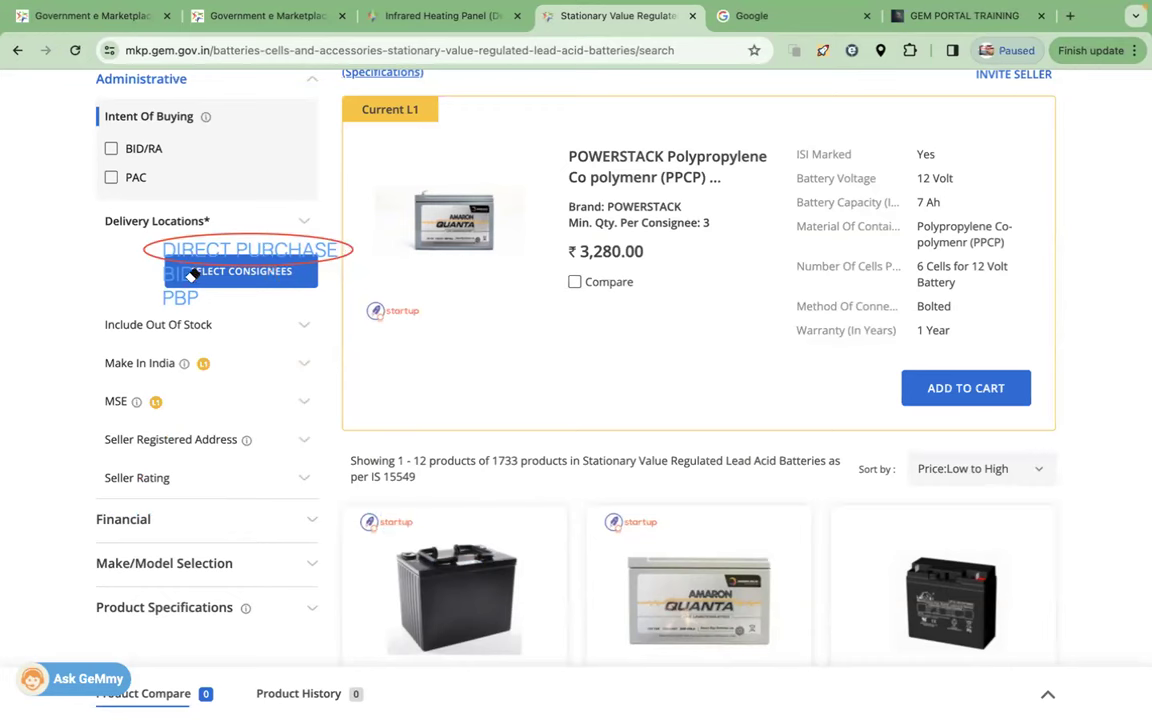
pyautogui.click(144, 243)
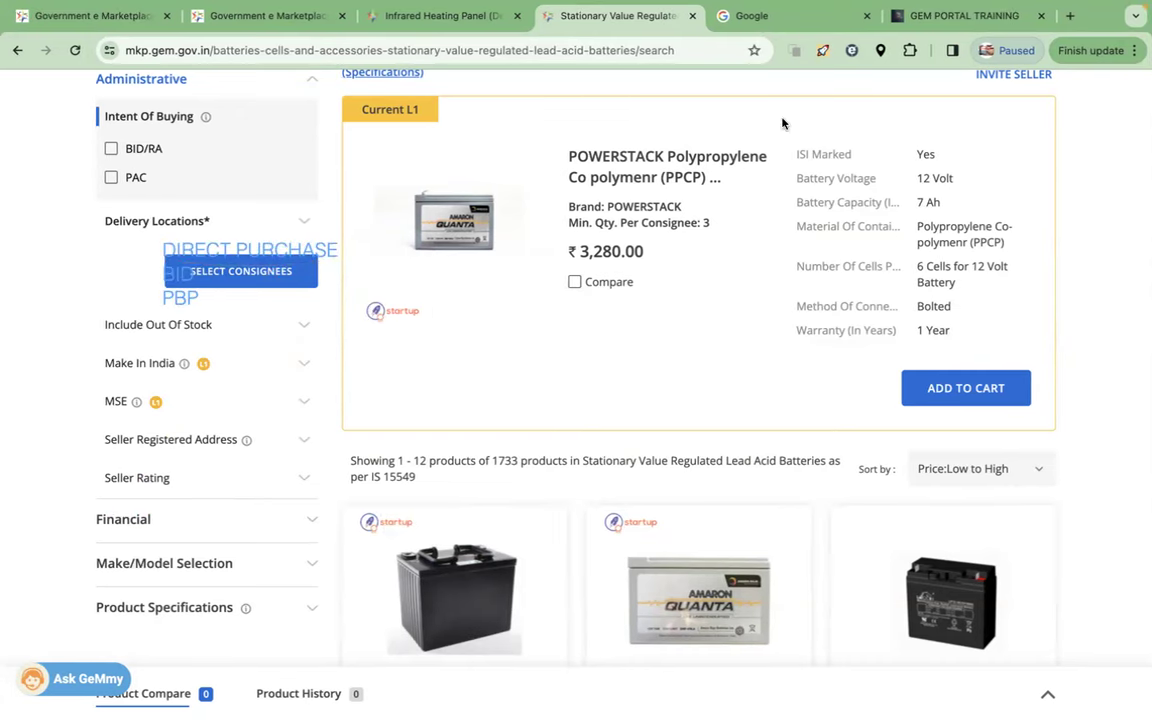
pyautogui.click(759, 18)
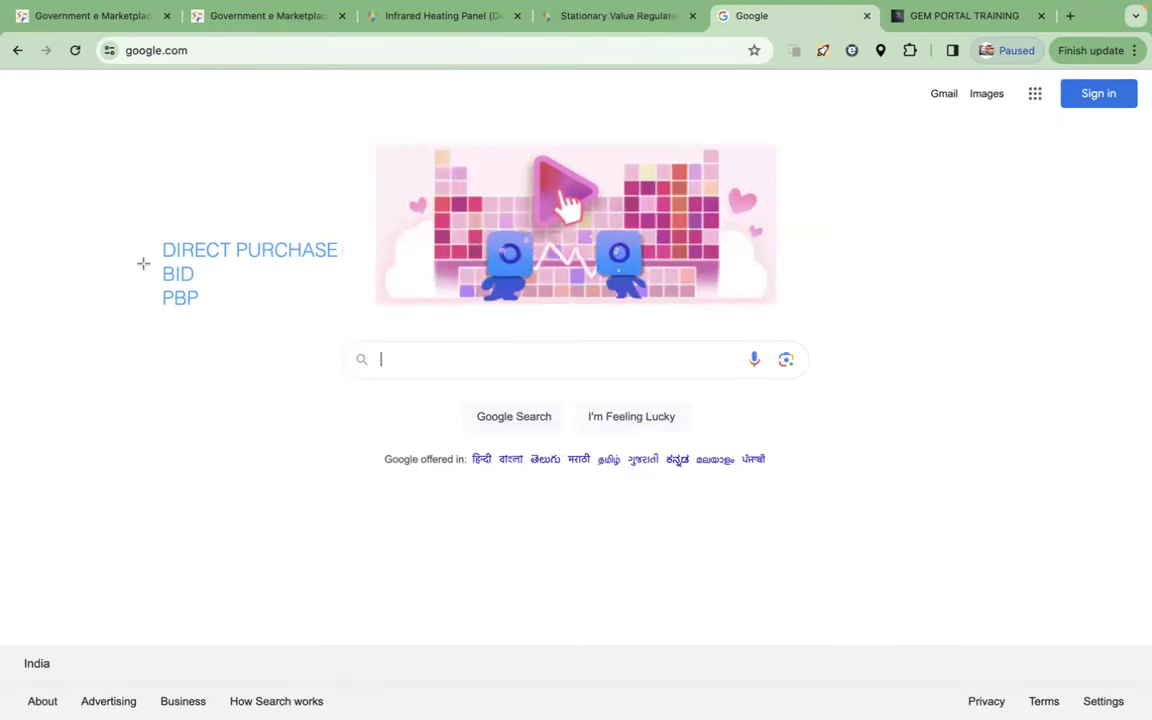
# Step: Circle BID, draw a line down from it, and list 1. PRODUCT BID and 2. SERVICES BID
pyautogui.moveTo(145, 264); pyautogui.dragTo(212, 286)
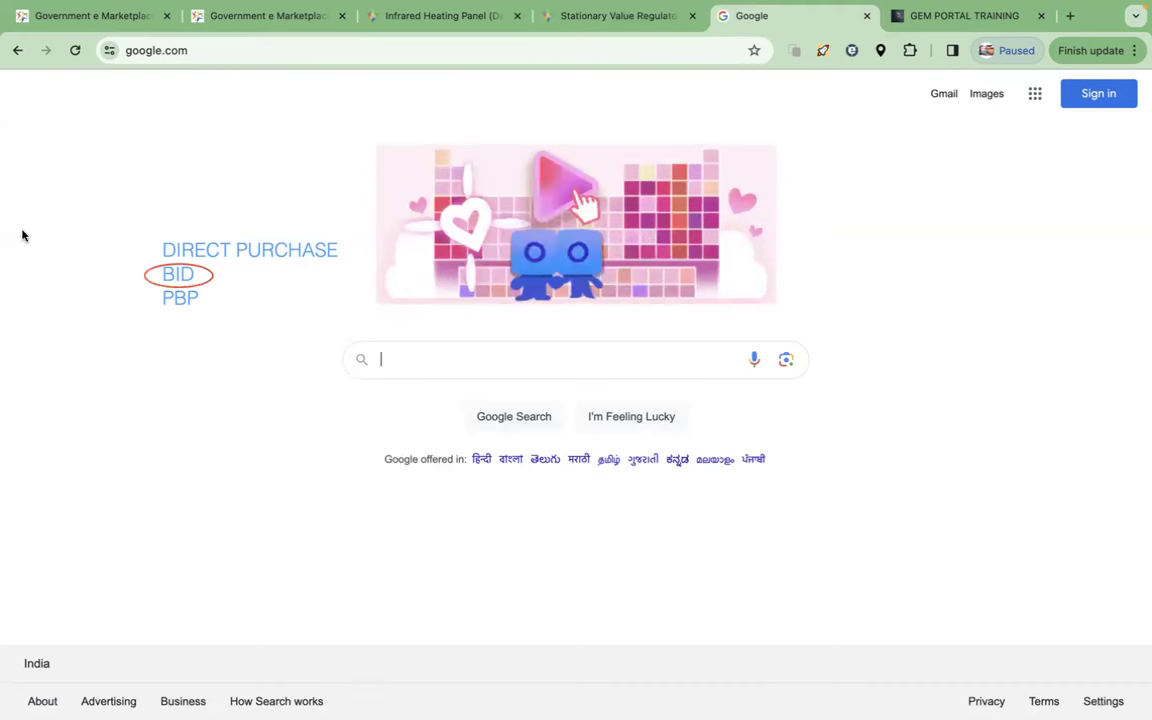
pyautogui.moveTo(211, 282); pyautogui.dragTo(261, 451)
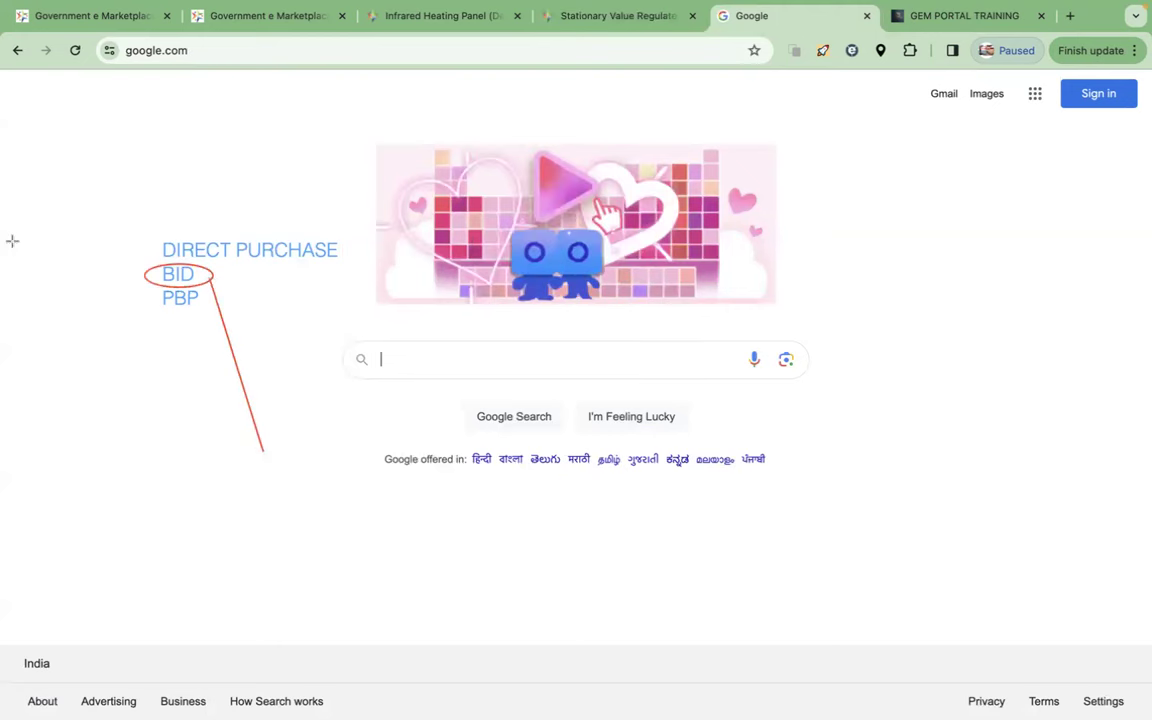
pyautogui.click(240, 492)
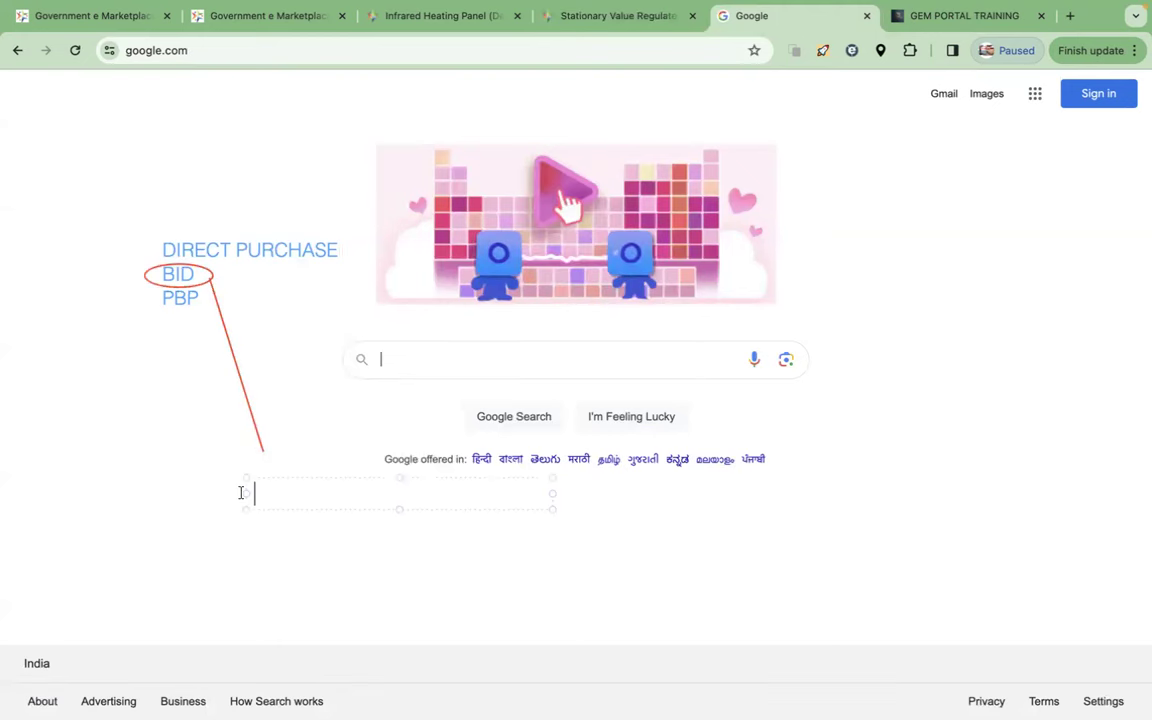
pyautogui.write('1. PRODUCT BID')
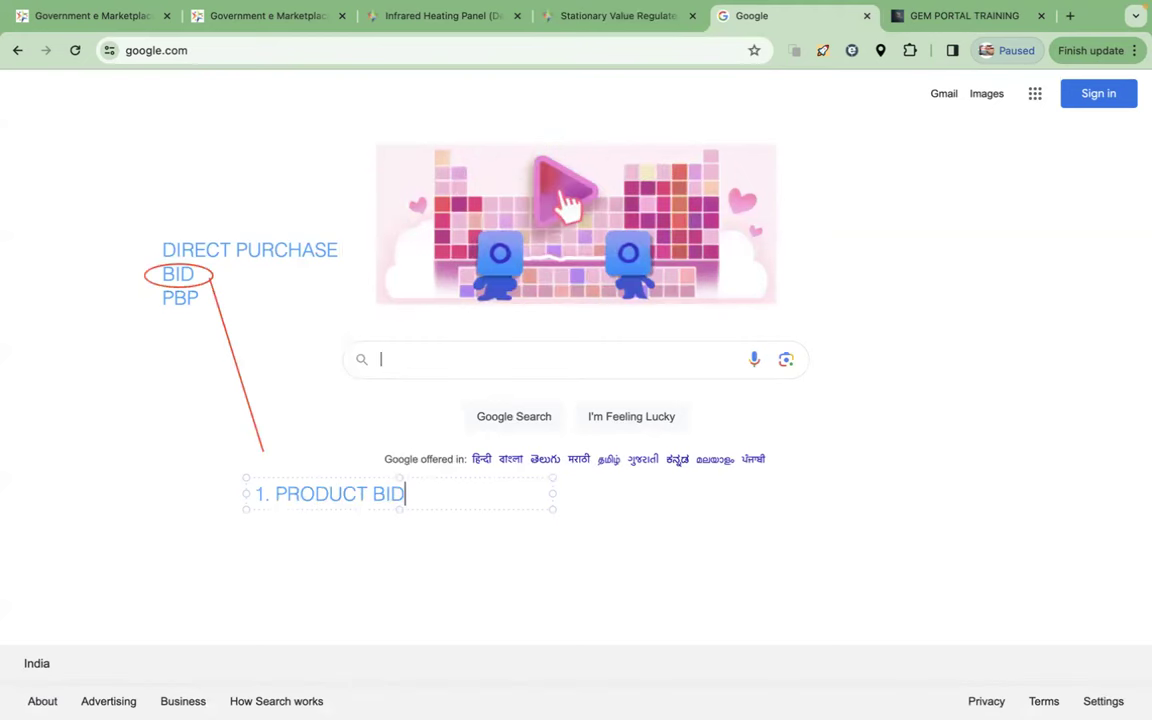
pyautogui.press('Return')
pyautogui.write('2. S')
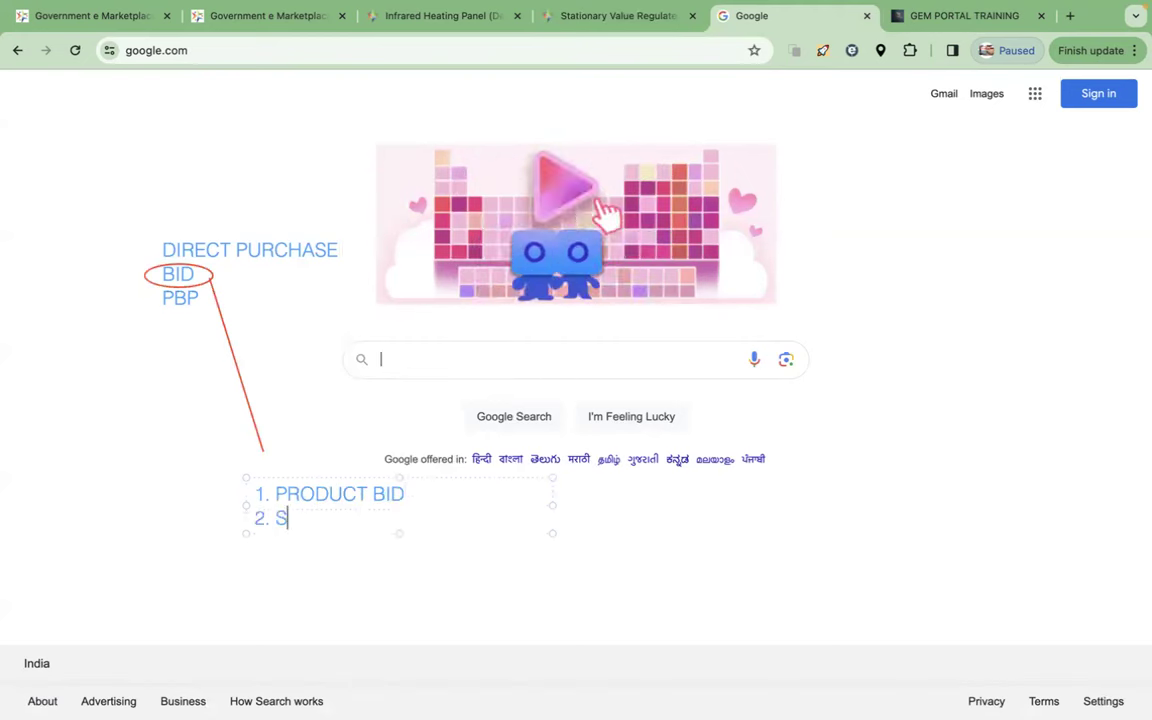
pyautogui.write('ERVICES BID')
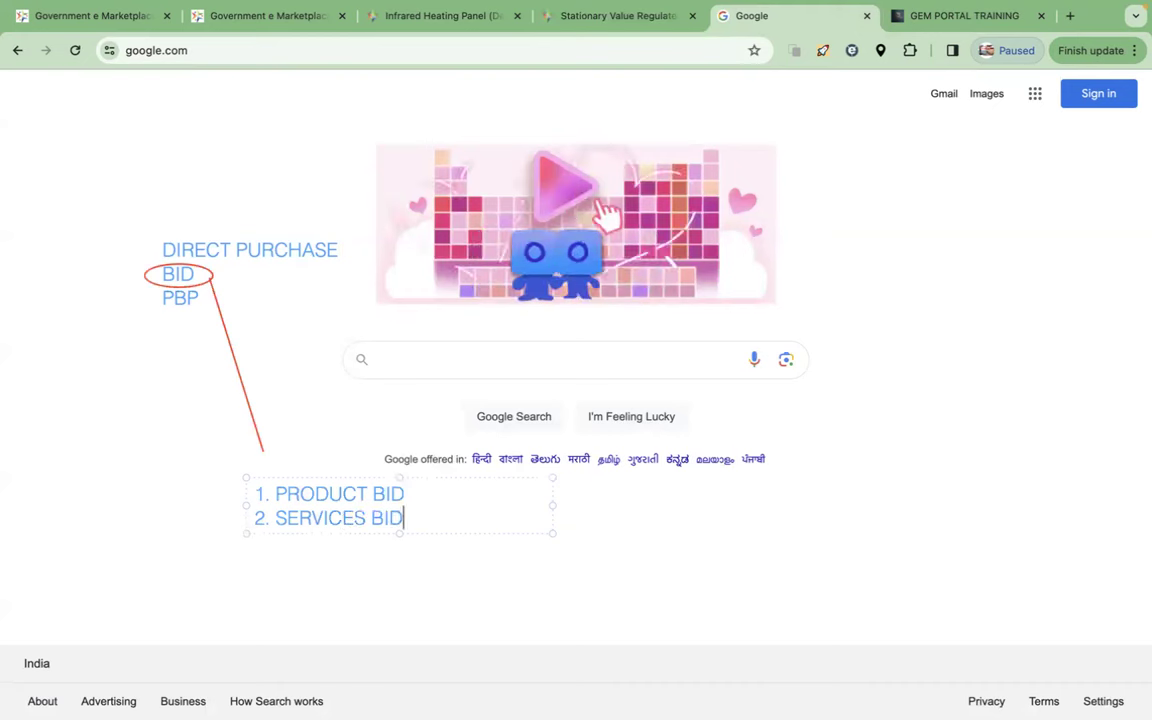
pyautogui.press('Return')
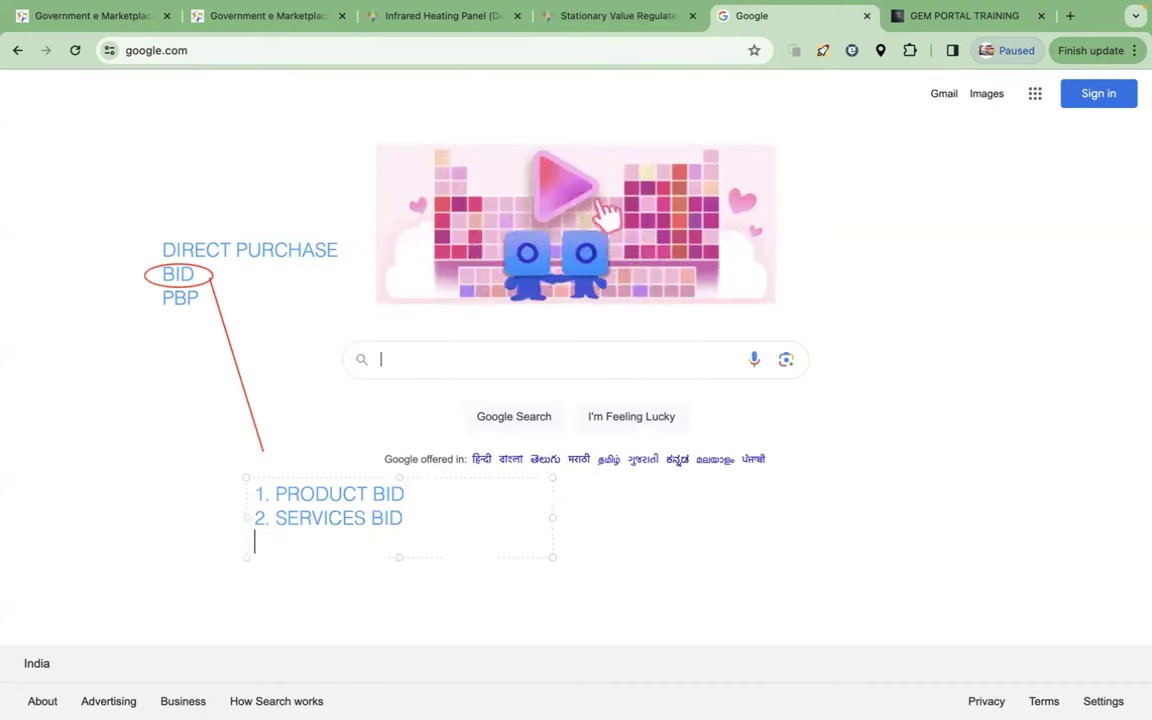
# Step: Add 3. BOQ BID, PRODUCT CUSTOM and SERVICE CUSTOM, then close the Stationary Value Regulator tab
pyautogui.write('3. ')
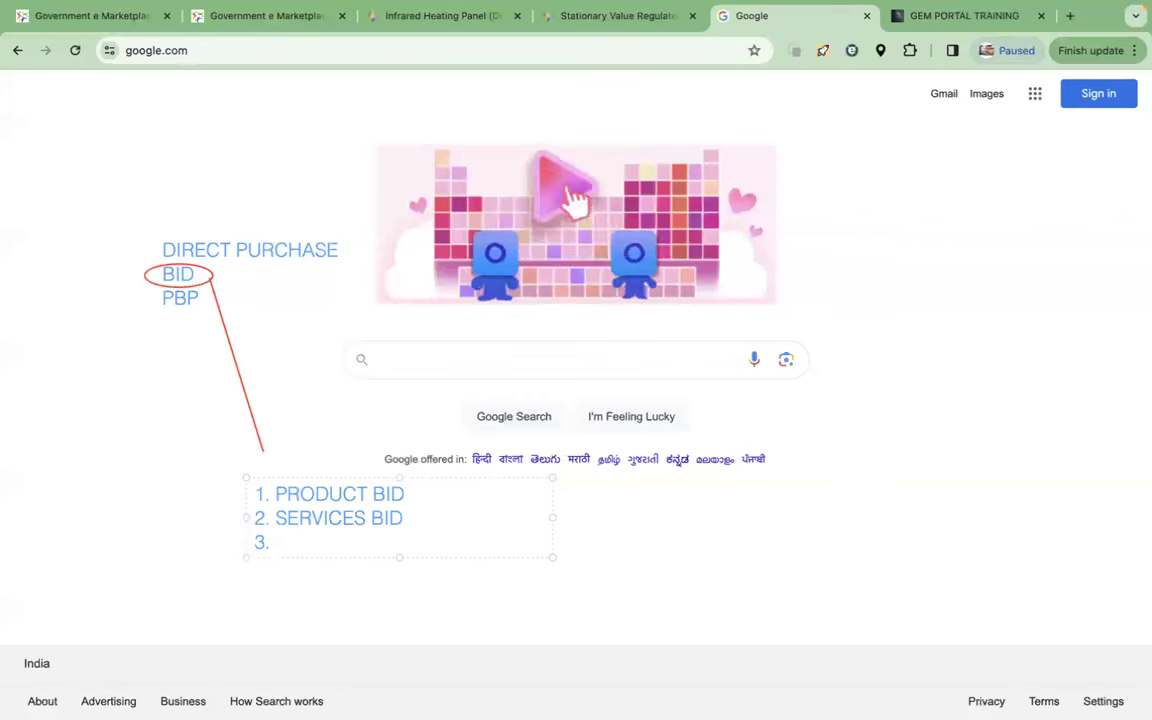
pyautogui.write('BOQ BID')
pyautogui.press('Return')
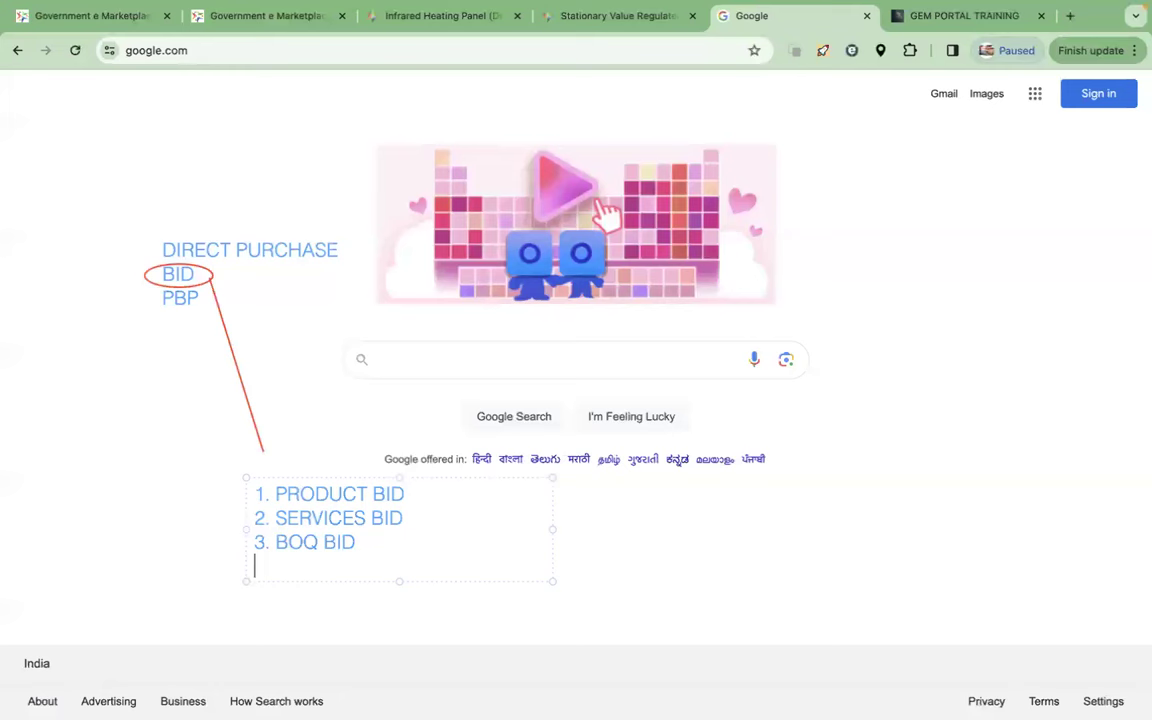
pyautogui.write('PRODUCT')
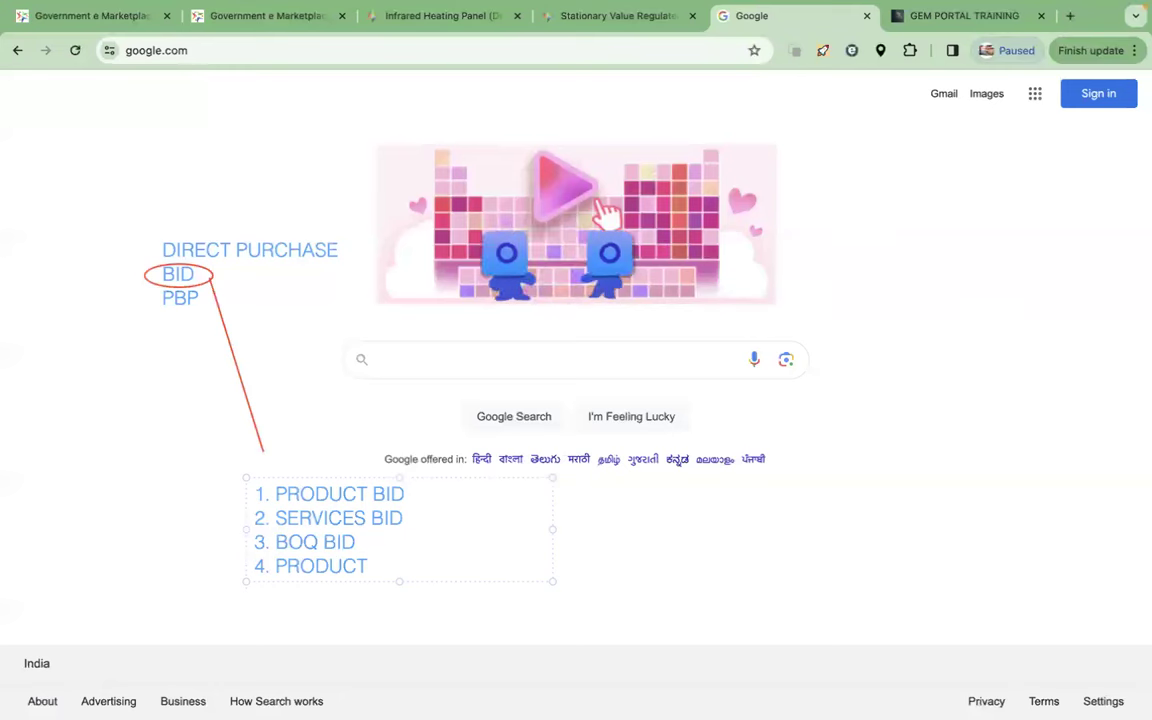
pyautogui.write(' CUSTOM')
pyautogui.press('Return')
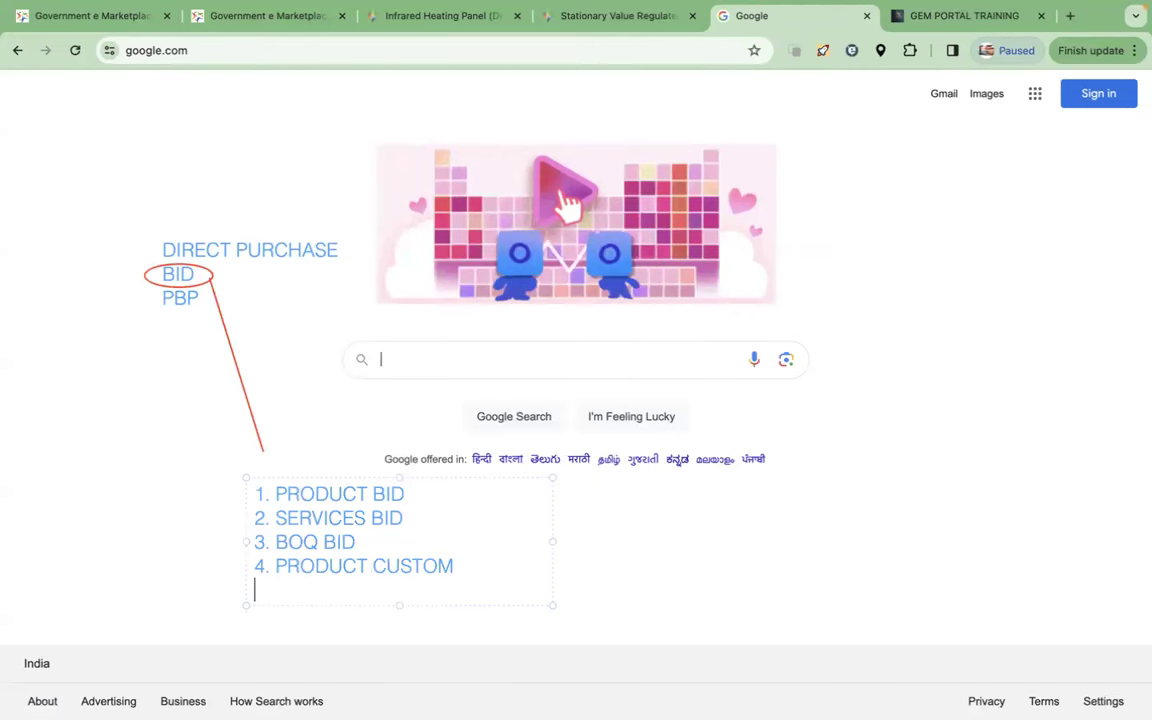
pyautogui.write('PR')
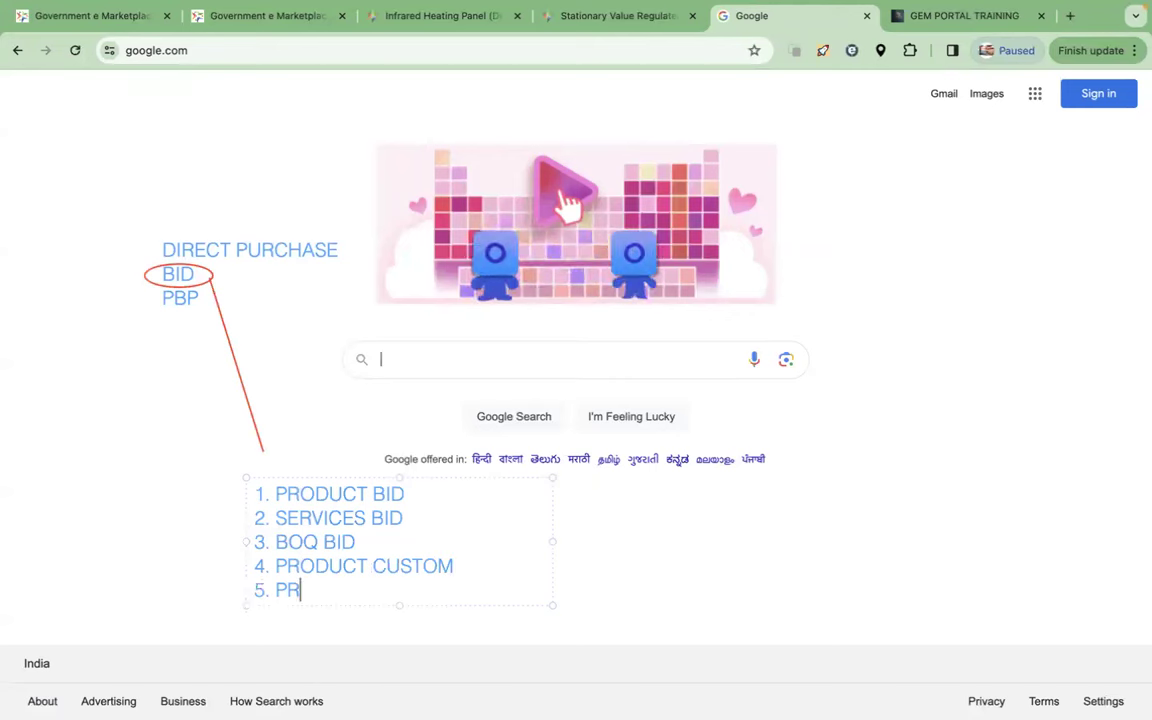
pyautogui.press('BackSpace')
pyautogui.press('BackSpace')
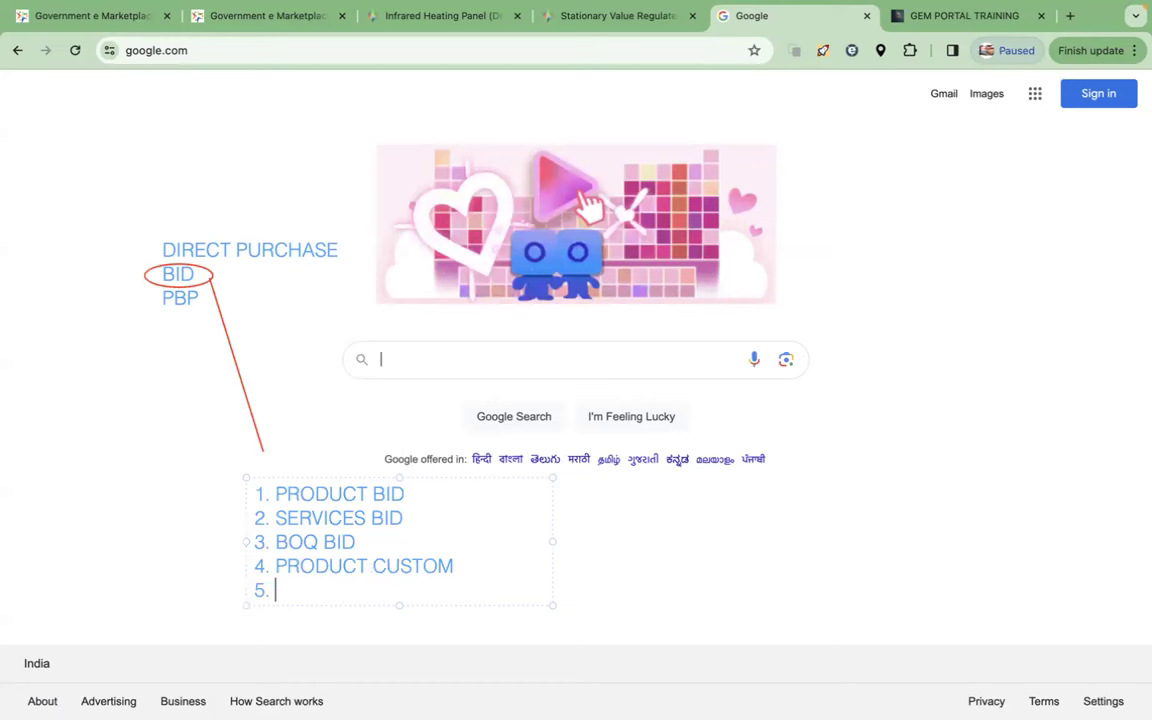
pyautogui.write('SERVICE CUSTOM')
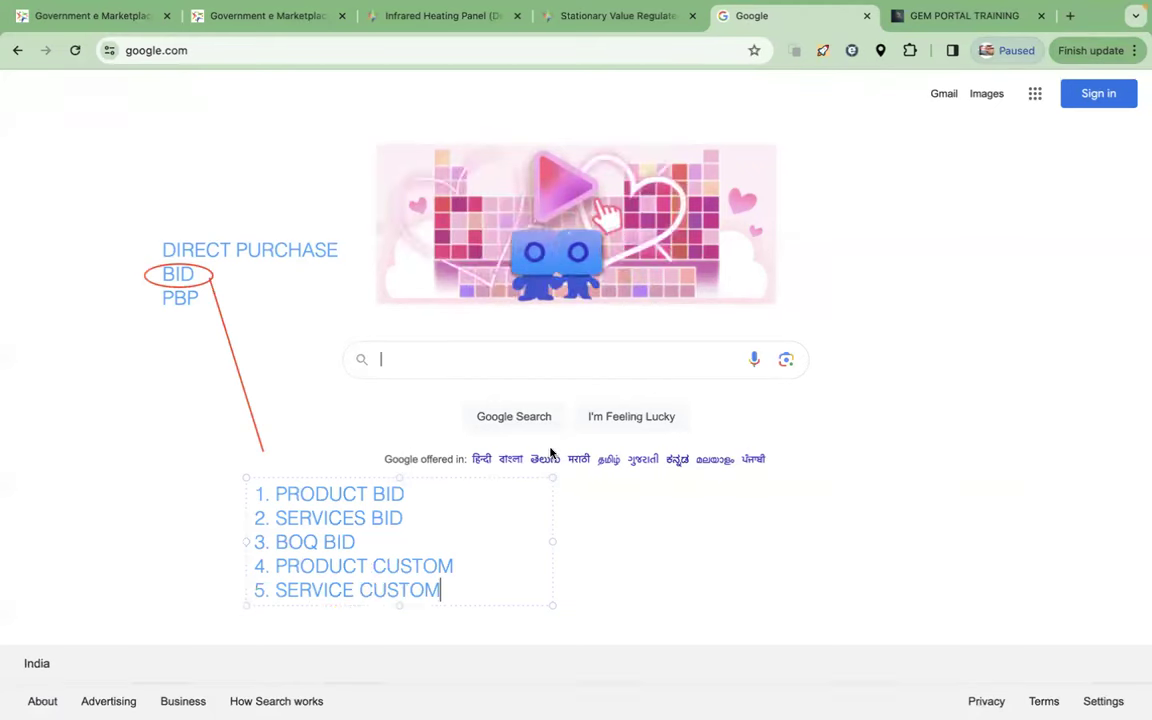
pyautogui.press('Escape')
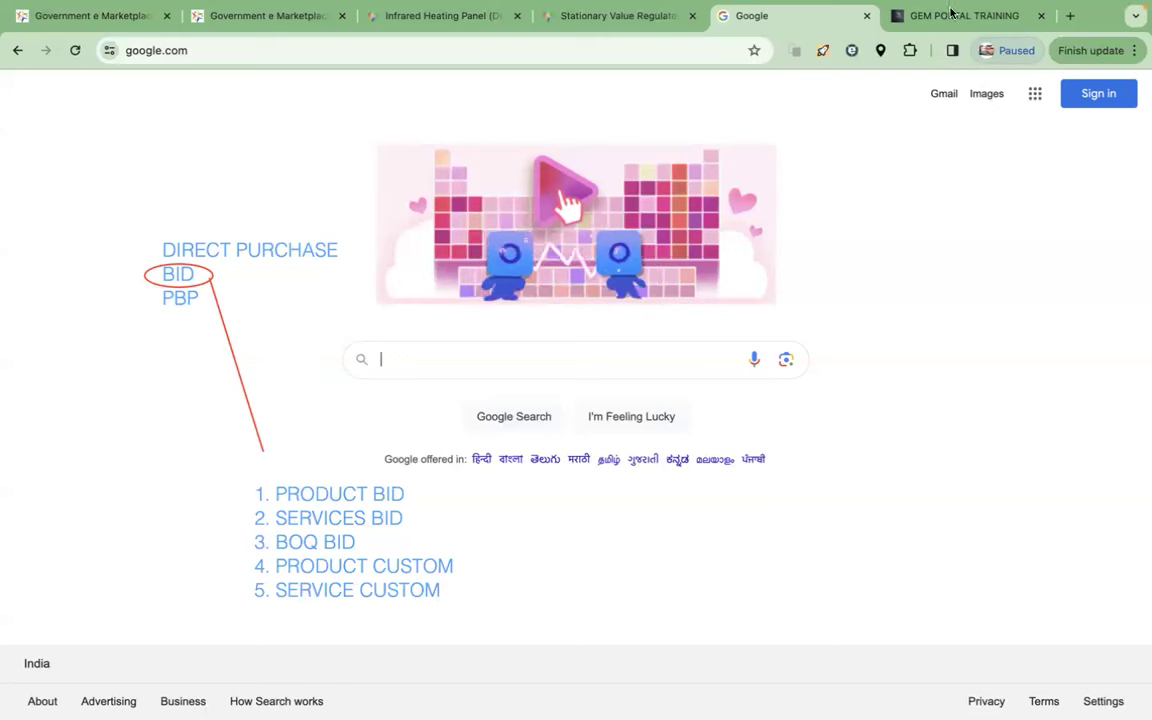
pyautogui.click(692, 16)
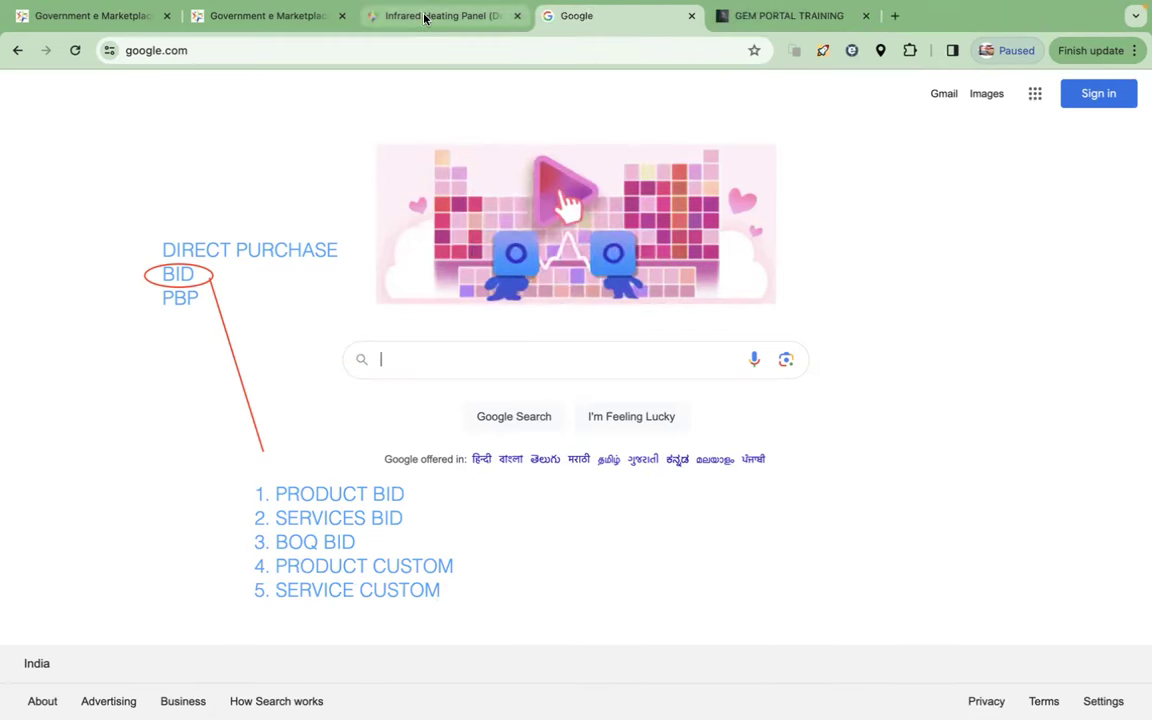
pyautogui.click(430, 16)
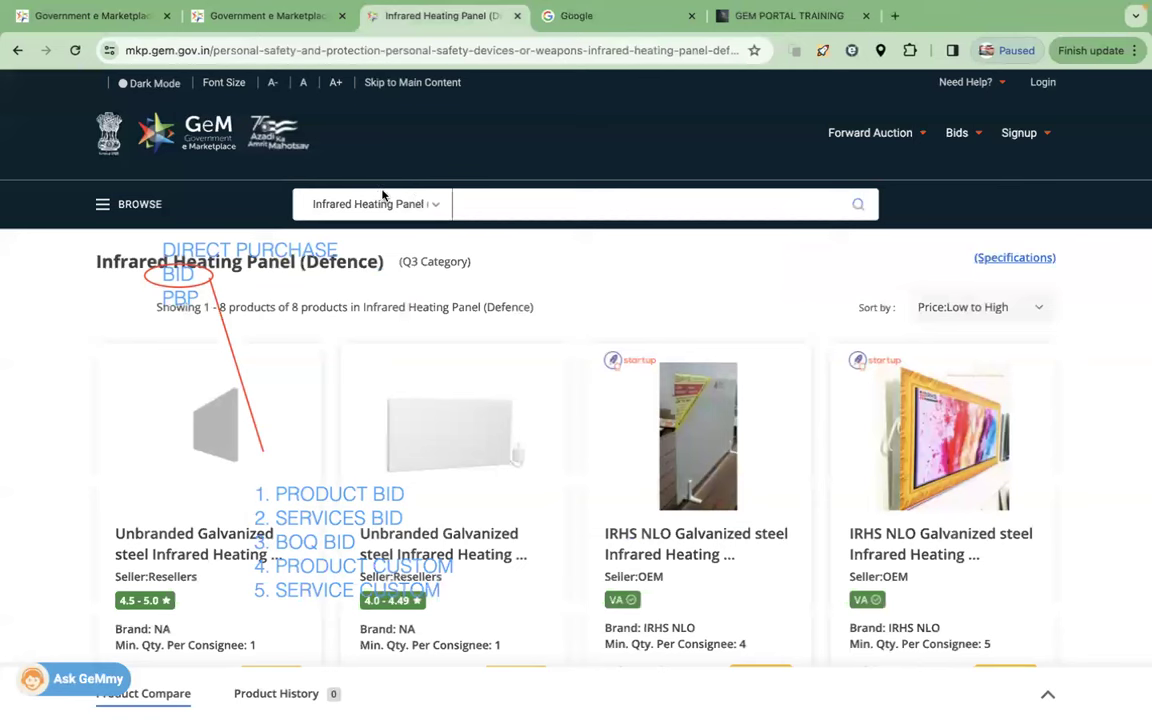
# Step: Click the GeM search bar on the Infrared Heating Panel listing, then return to the Google page
pyautogui.click(622, 216)
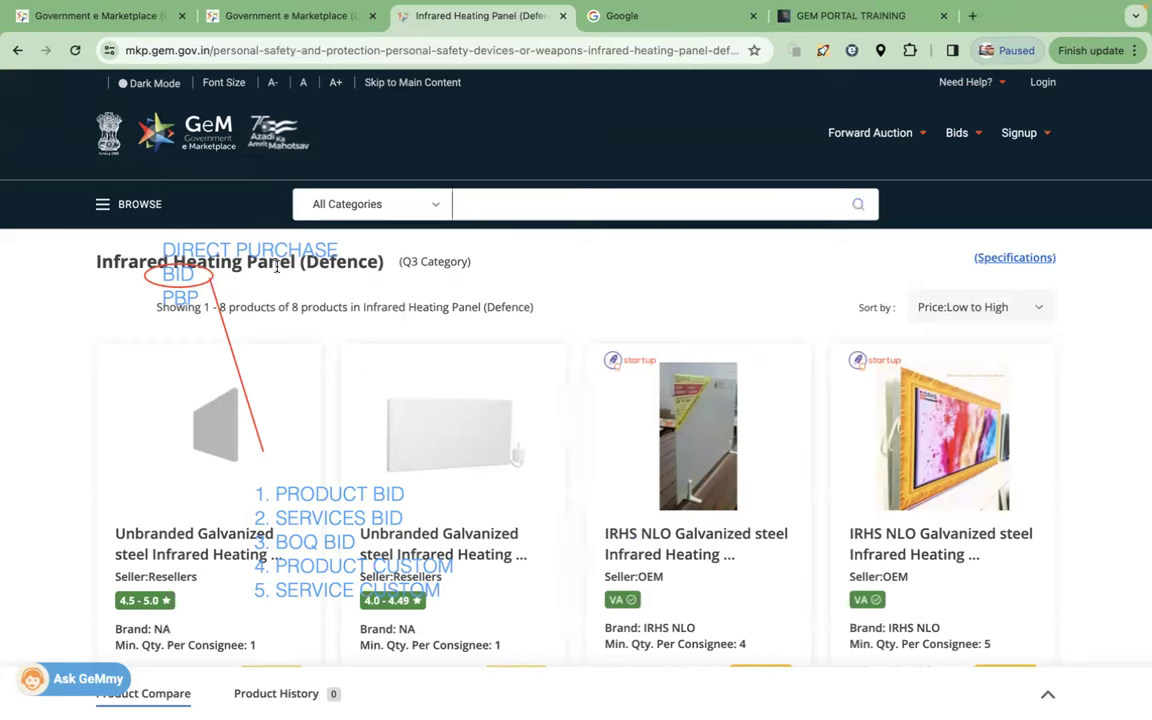
pyautogui.click(653, 18)
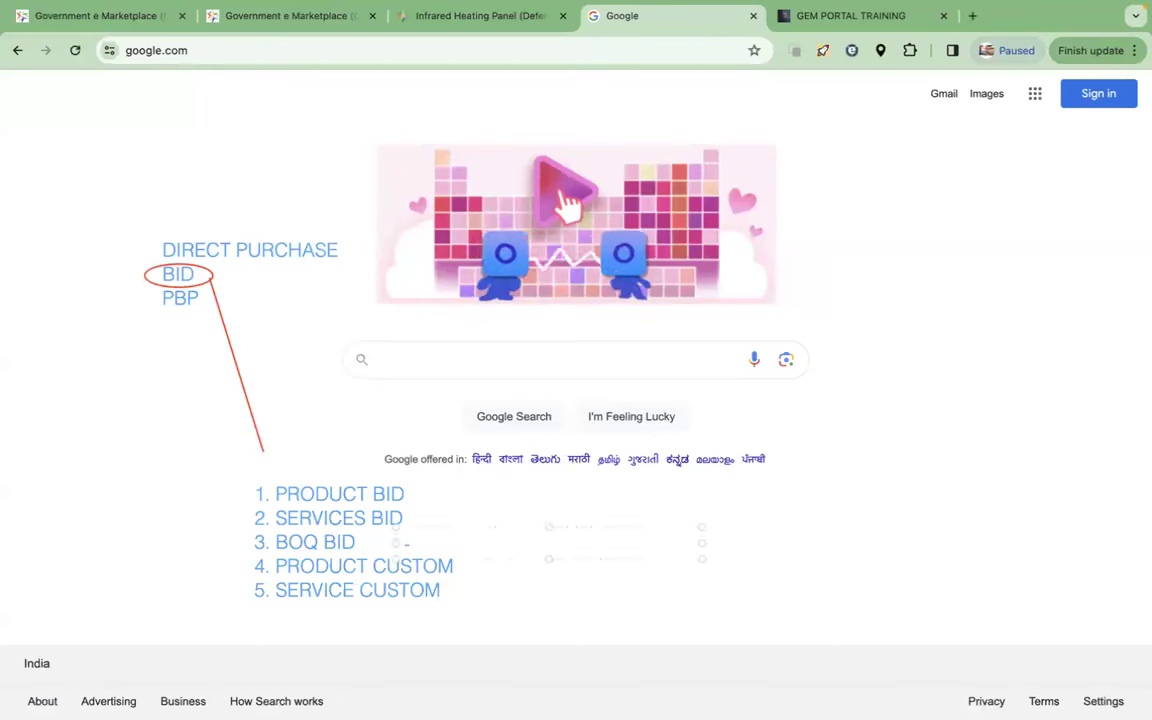
# Step: Note '- 5 ITEM' beside BOQ BID and '10 DAYS' under BID, then switch to GeM
pyautogui.write('5 ITE')
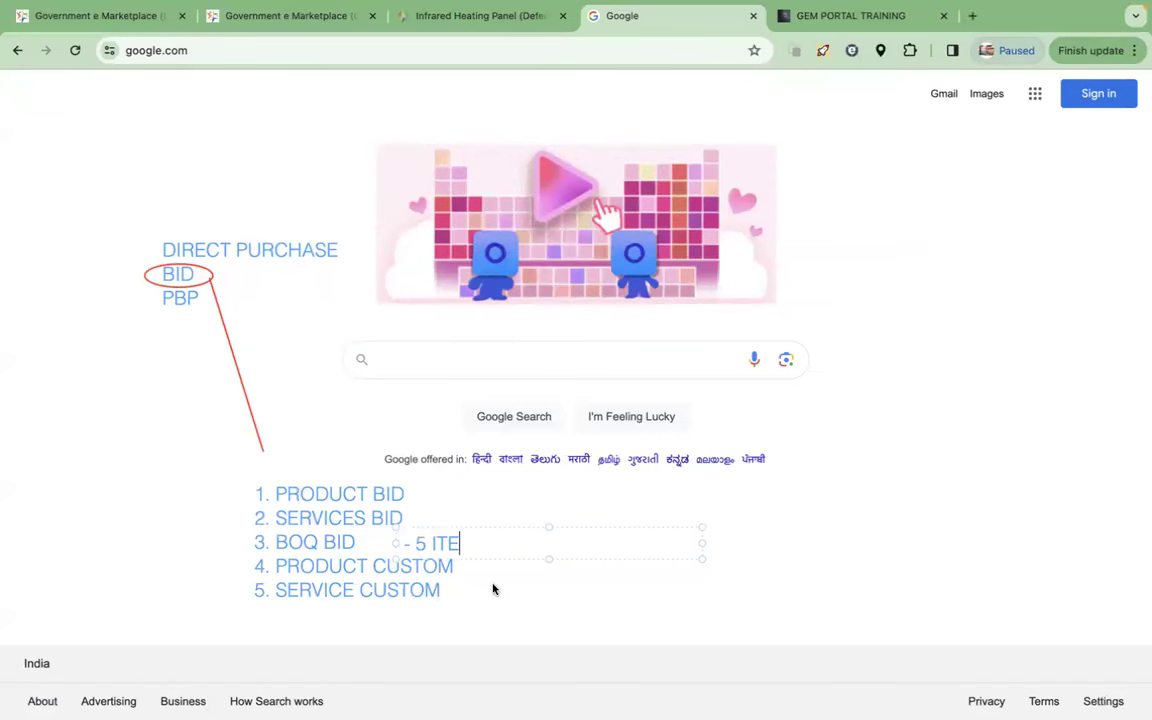
pyautogui.write('M')
pyautogui.press('Escape')
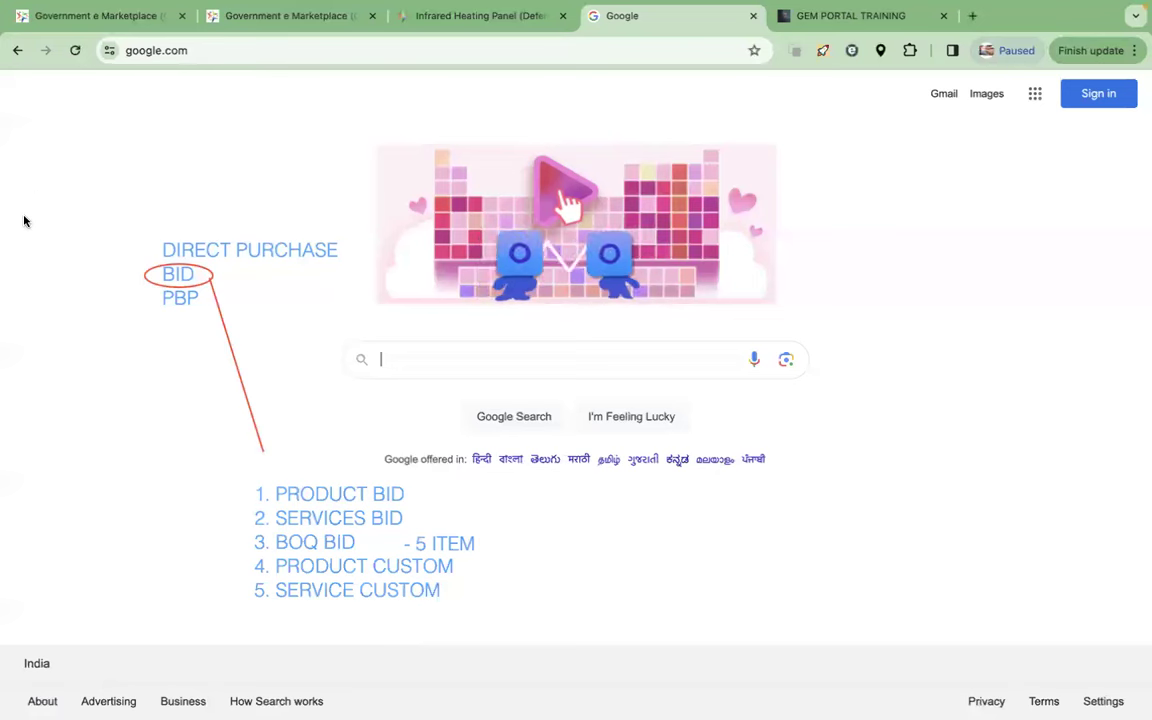
pyautogui.click(241, 343)
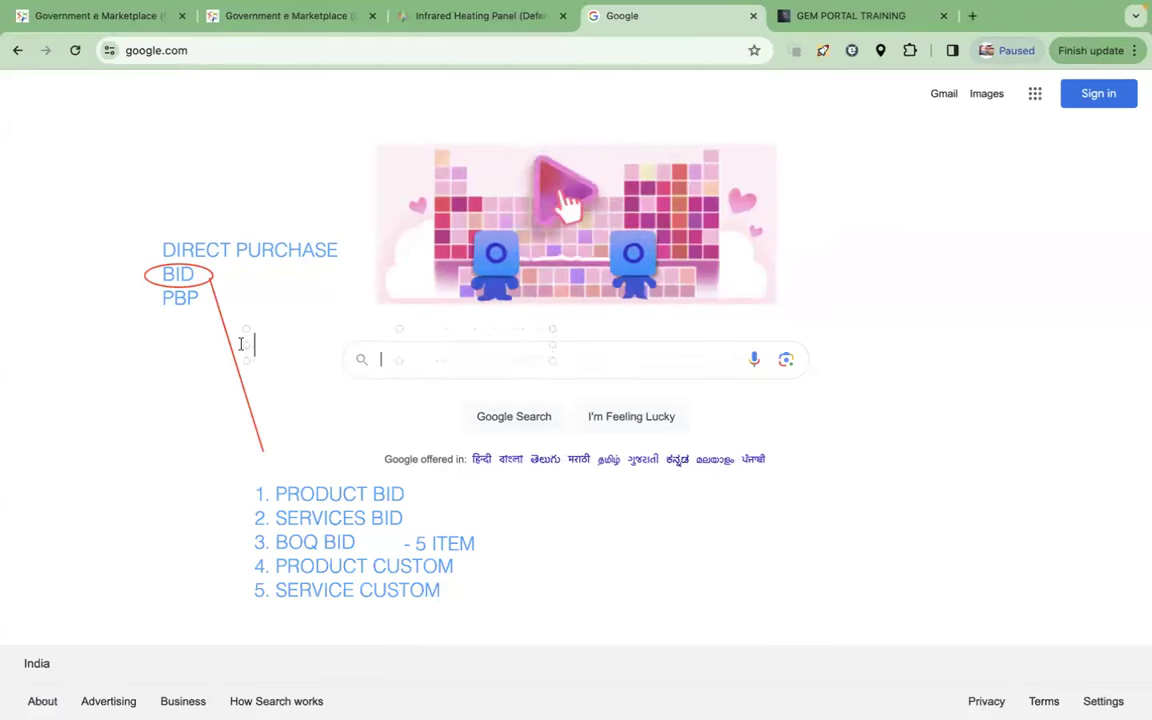
pyautogui.write('10 DAYS')
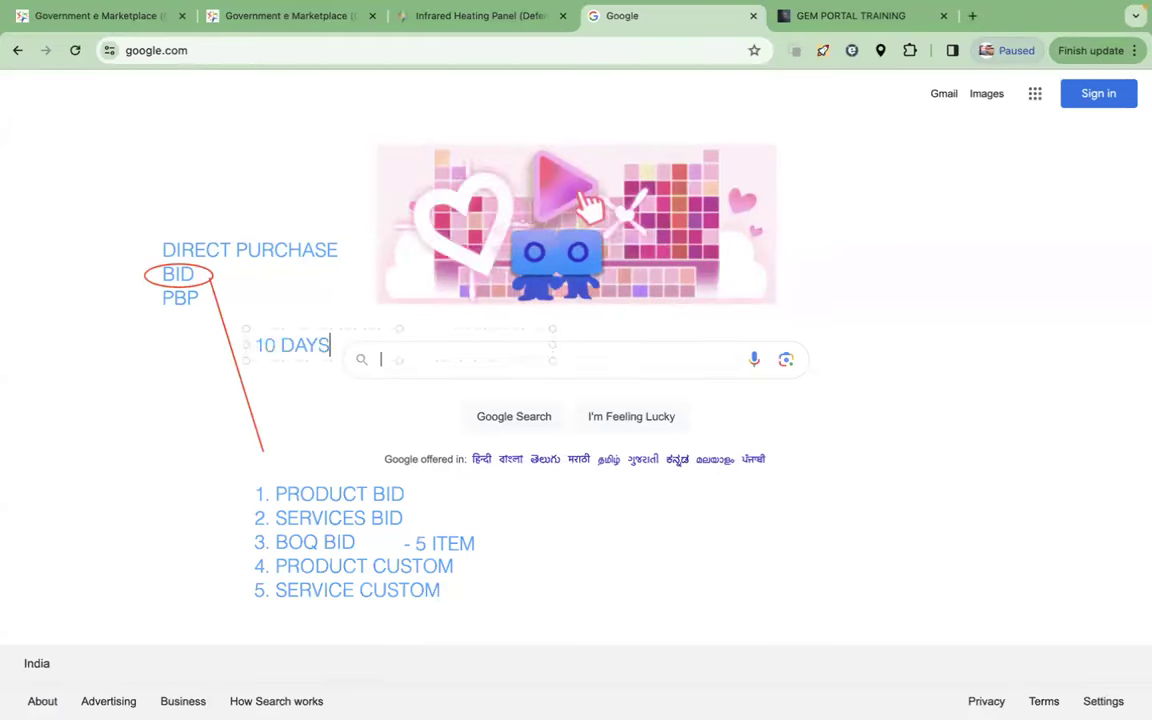
pyautogui.click(259, 379)
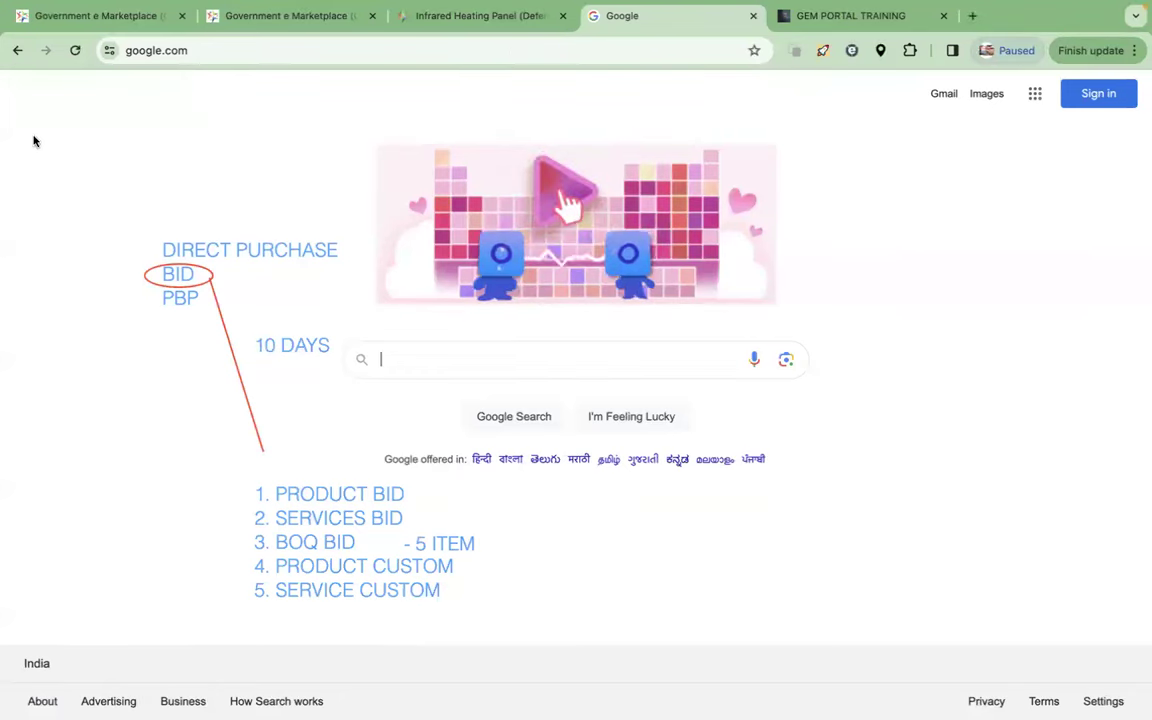
pyautogui.click(255, 25)
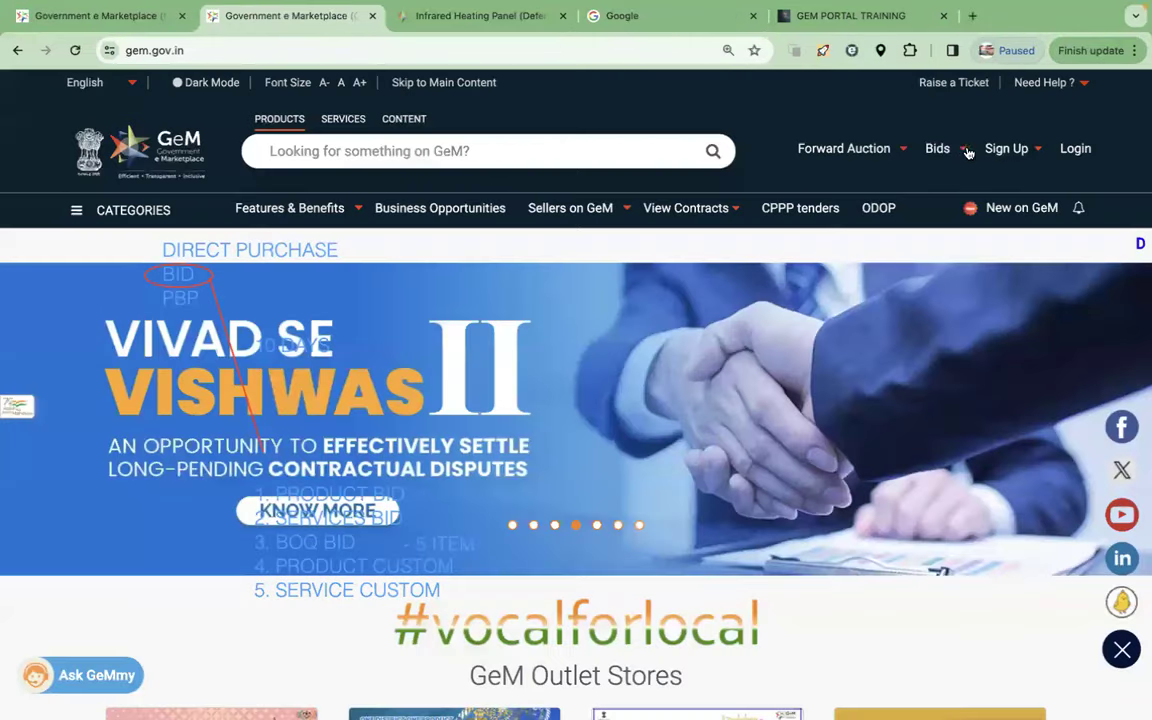
# Step: Open the bid listing, highlight the first bid's Start and End dates, then return to Google
pyautogui.click(738, 350)
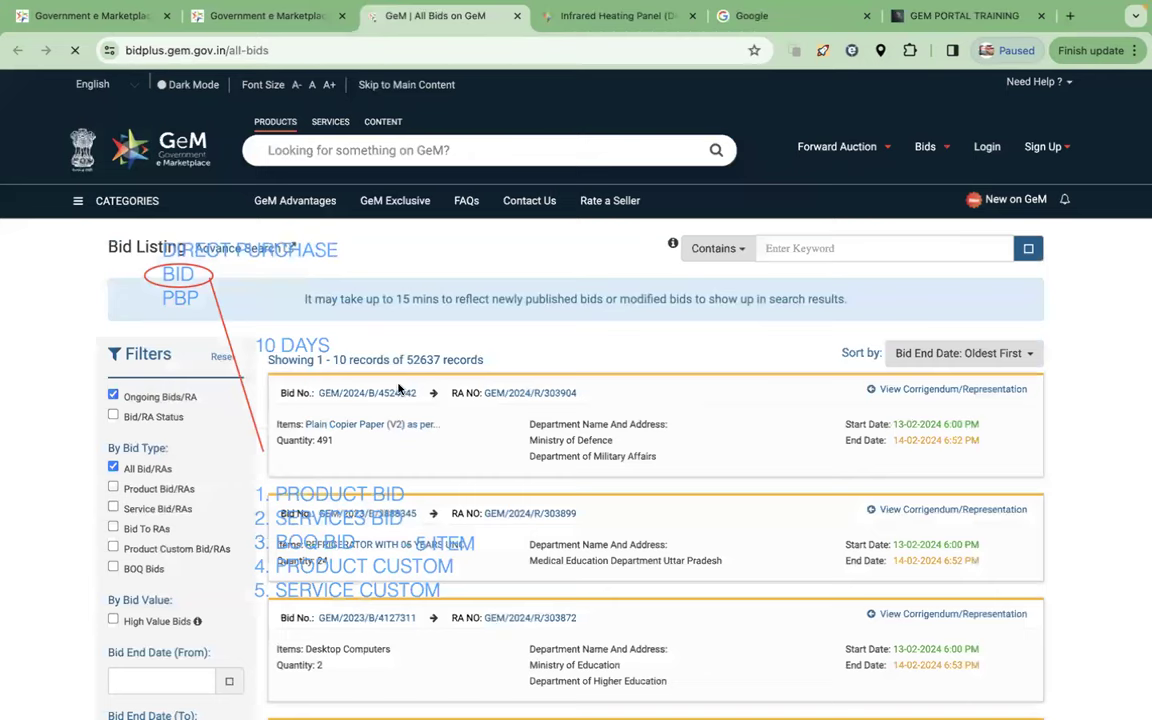
pyautogui.scroll(-10, 368, 352)
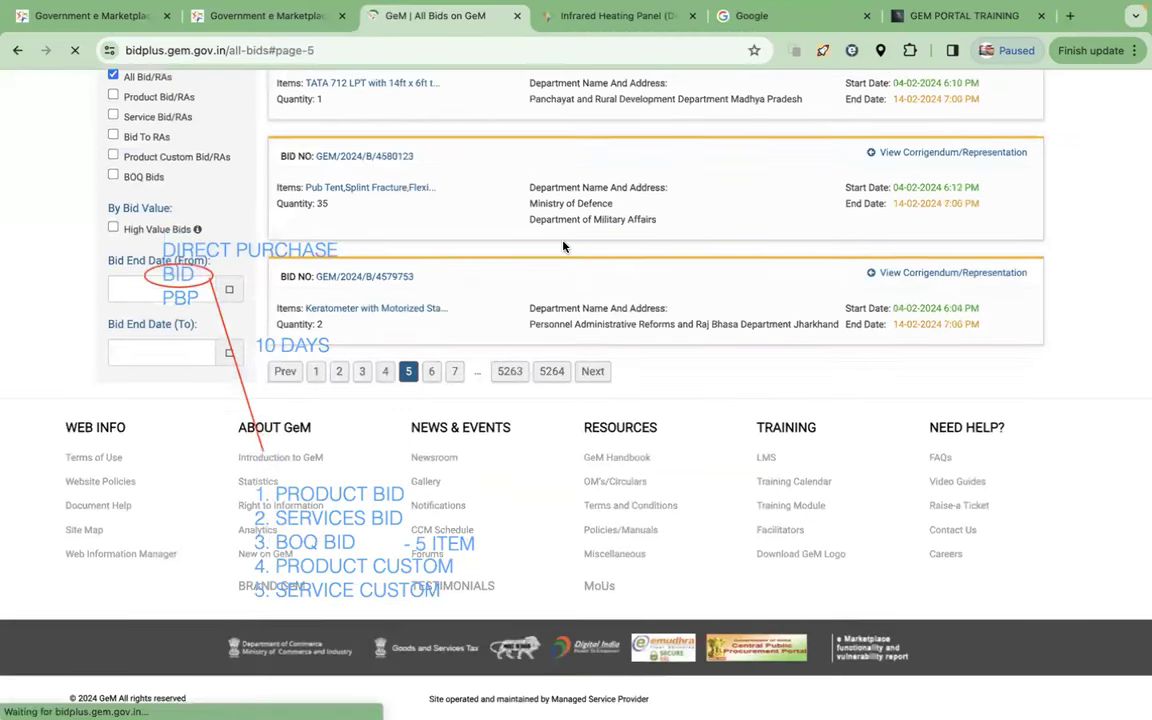
pyautogui.scroll(3, 563, 246)
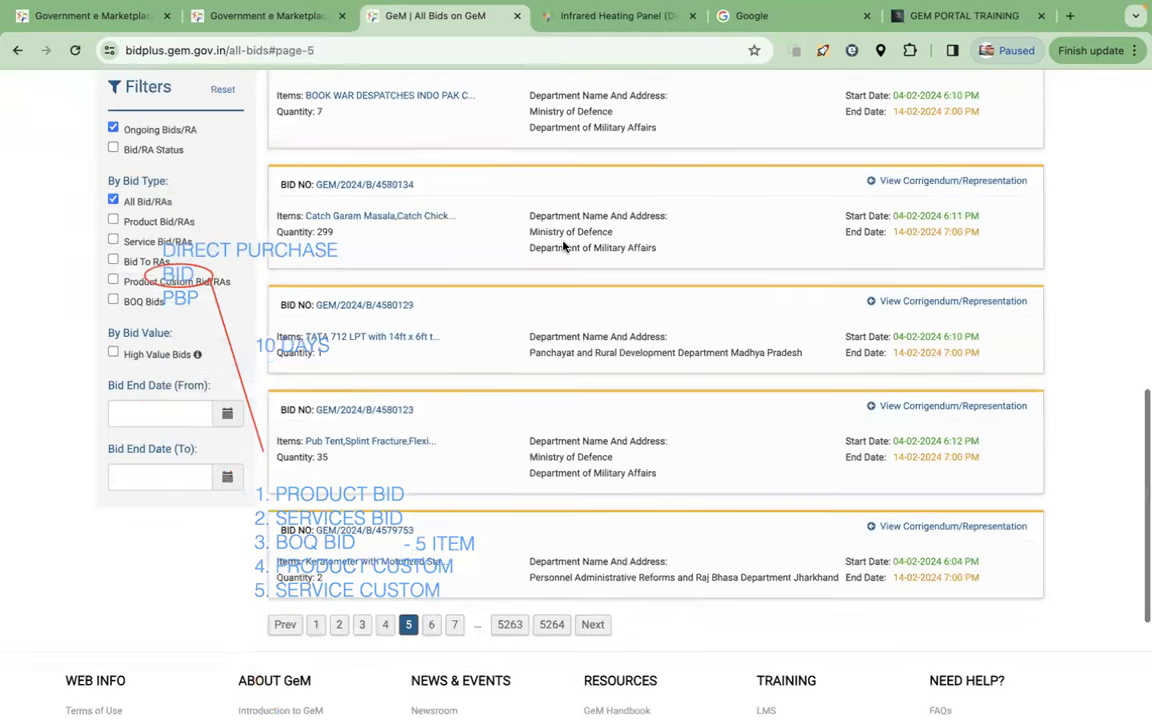
pyautogui.scroll(1, 563, 246)
pyautogui.scroll(2, 563, 246)
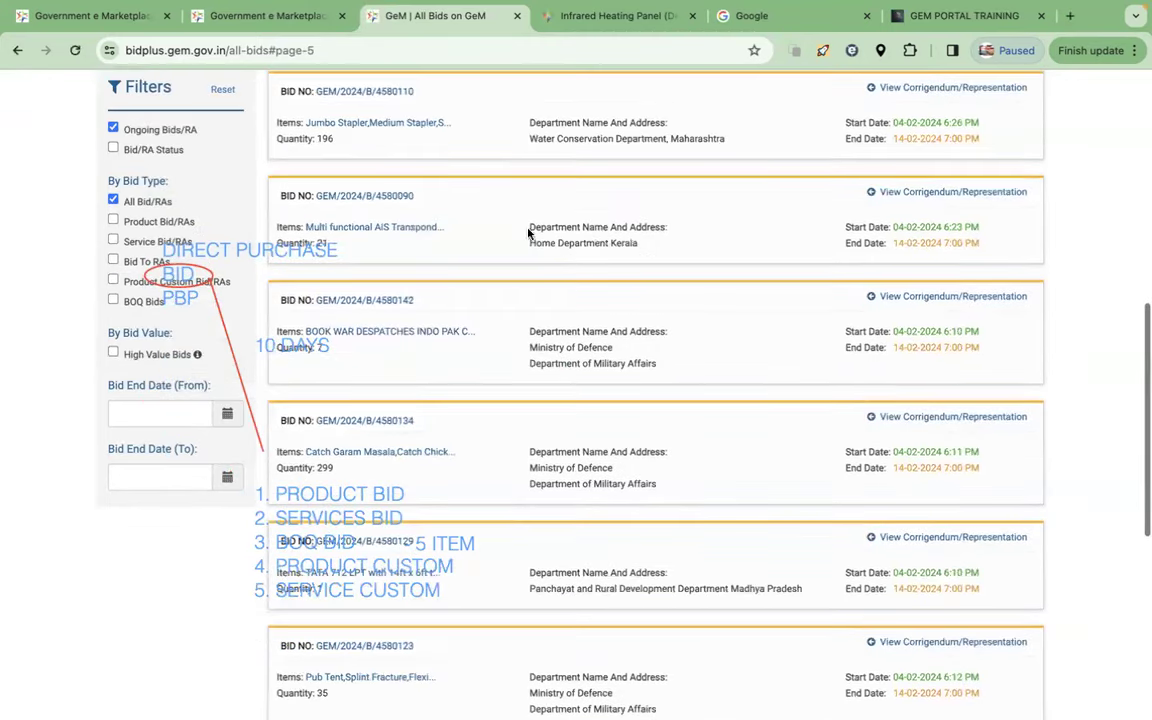
pyautogui.scroll(1, 360, 166)
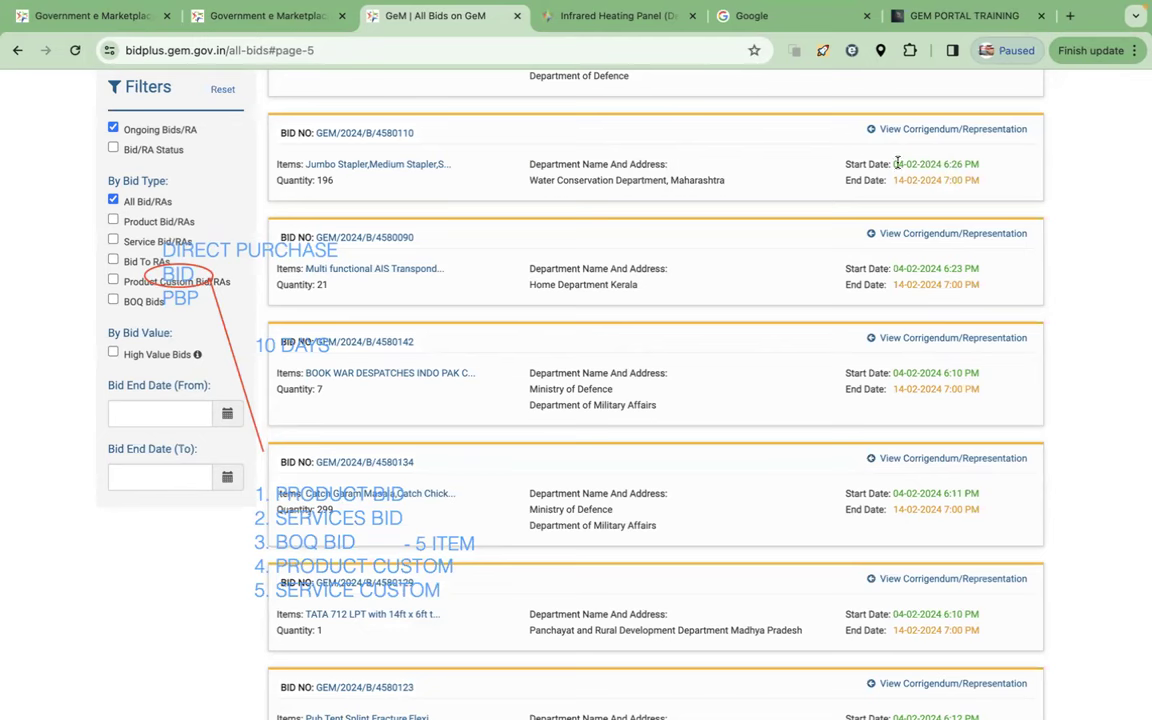
pyautogui.moveTo(983, 184); pyautogui.dragTo(847, 162)
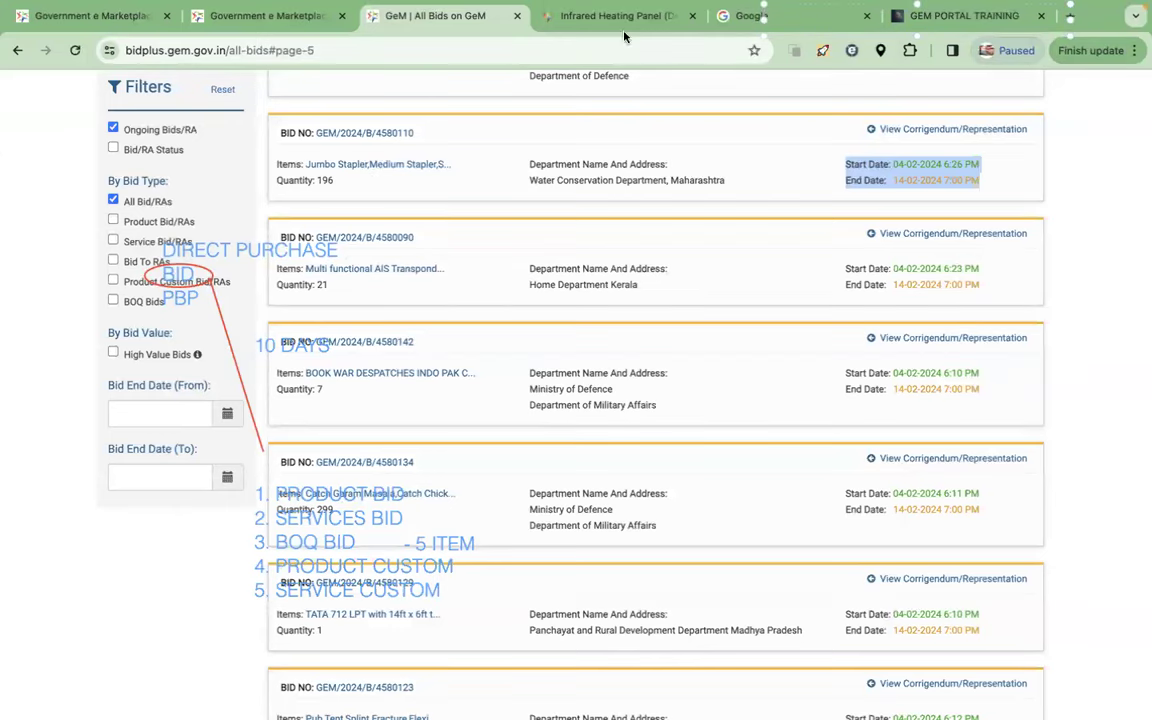
pyautogui.click(771, 20)
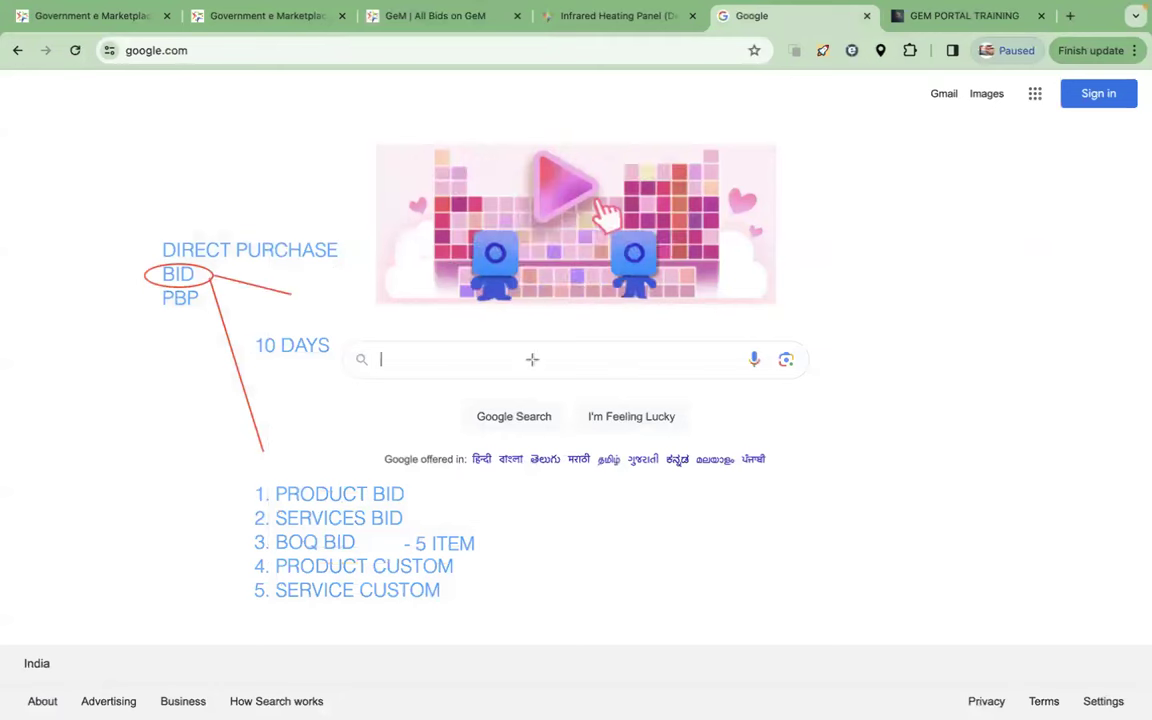
# Step: Draw a red line rightward from the circled BID and note ITR > 10 LAKH at its end
pyautogui.moveTo(213, 274)
pyautogui.mouseDown()
pyautogui.moveTo(828, 306)
pyautogui.moveTo(814, 324)
pyautogui.mouseUp()
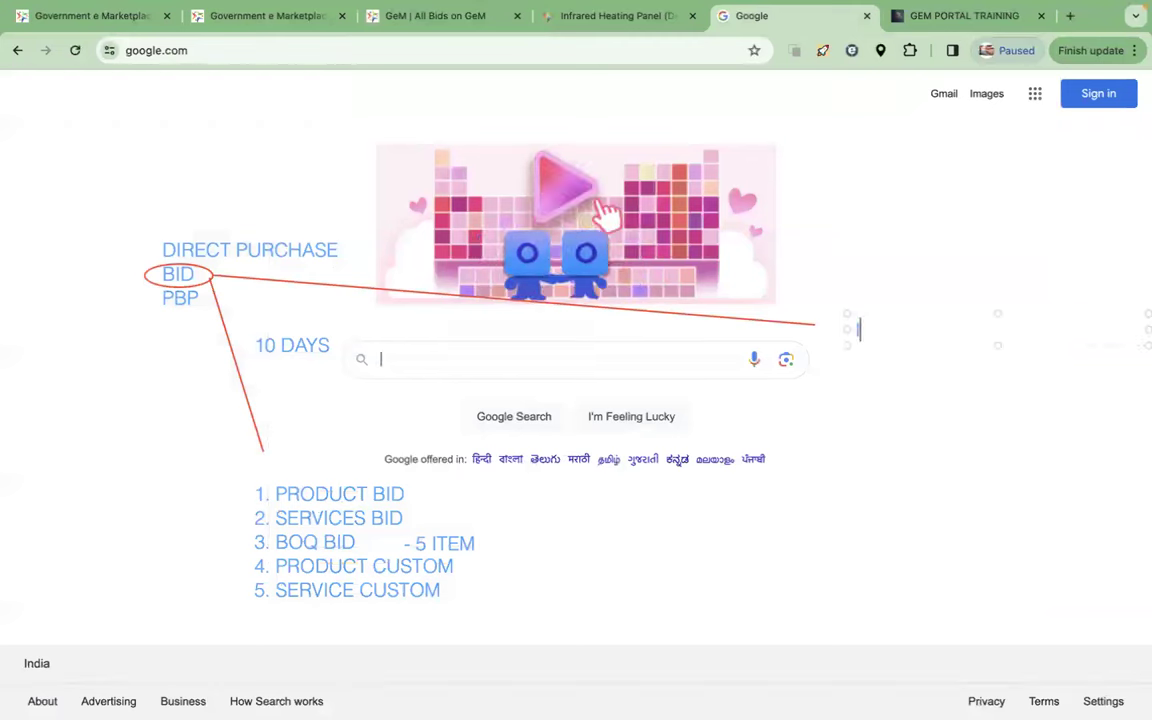
pyautogui.write('ITR')
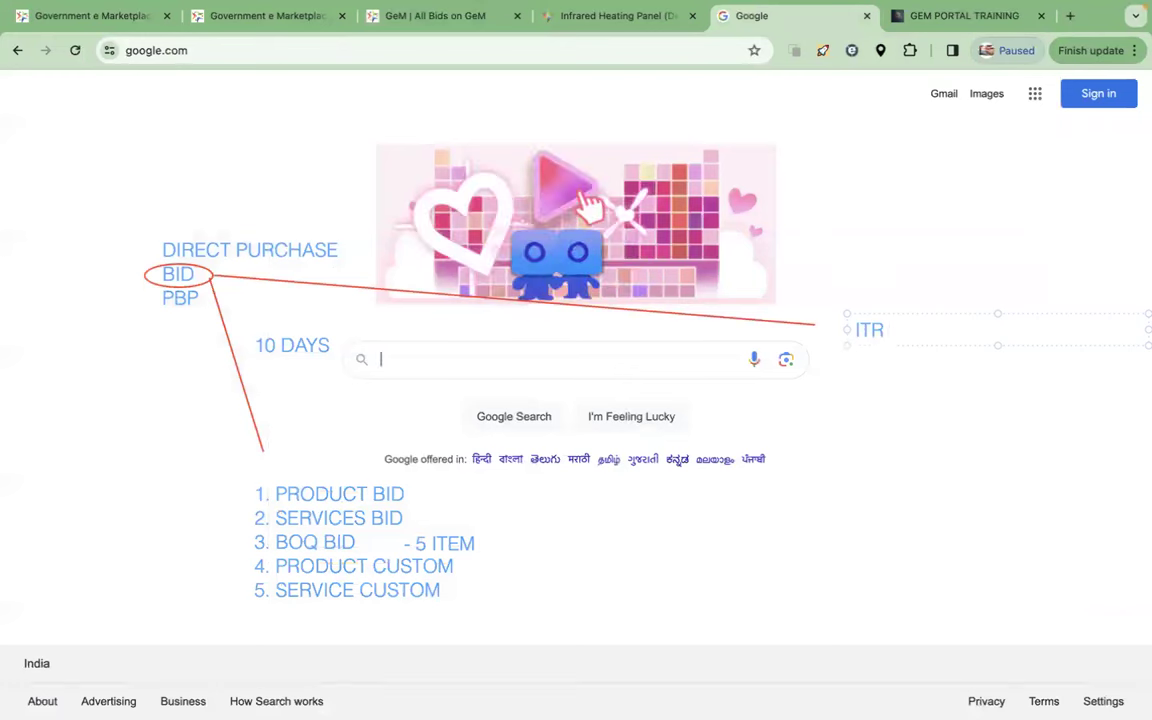
pyautogui.write(' > 10')
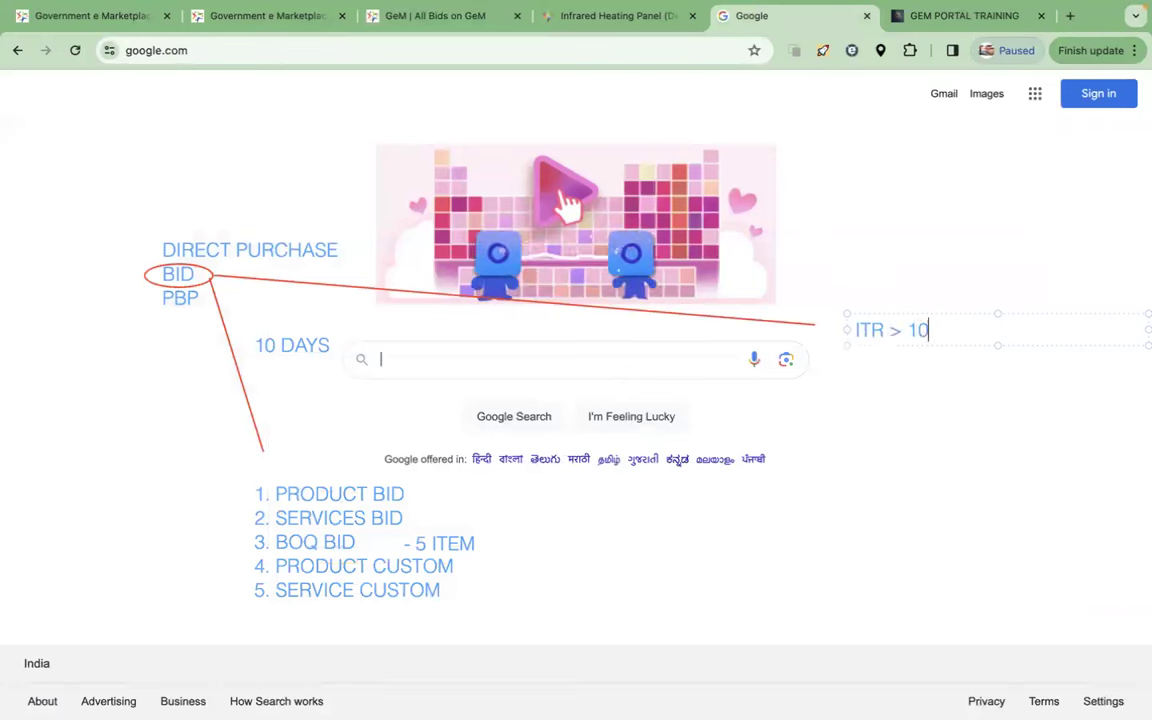
pyautogui.write(' LAKH')
pyautogui.click(882, 389)
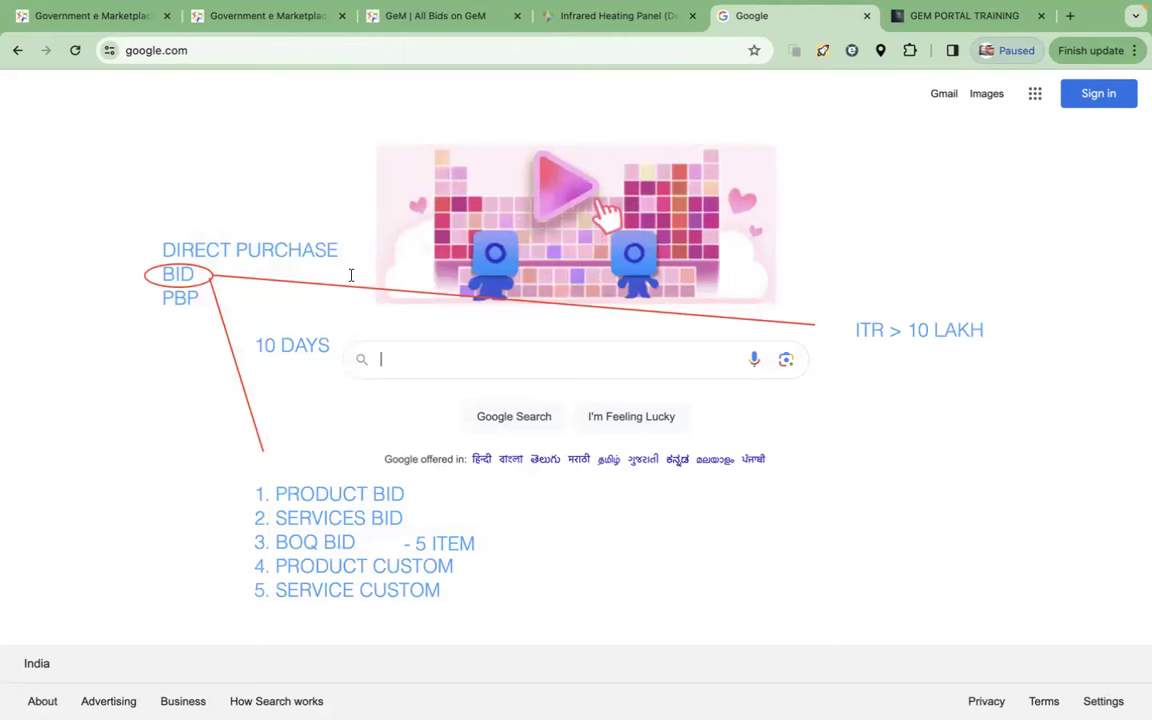
# Step: Add a two-line note EXP - 2 YRS and ISO CERTIFICATE below ITR > 10 LAKH
pyautogui.click(858, 364)
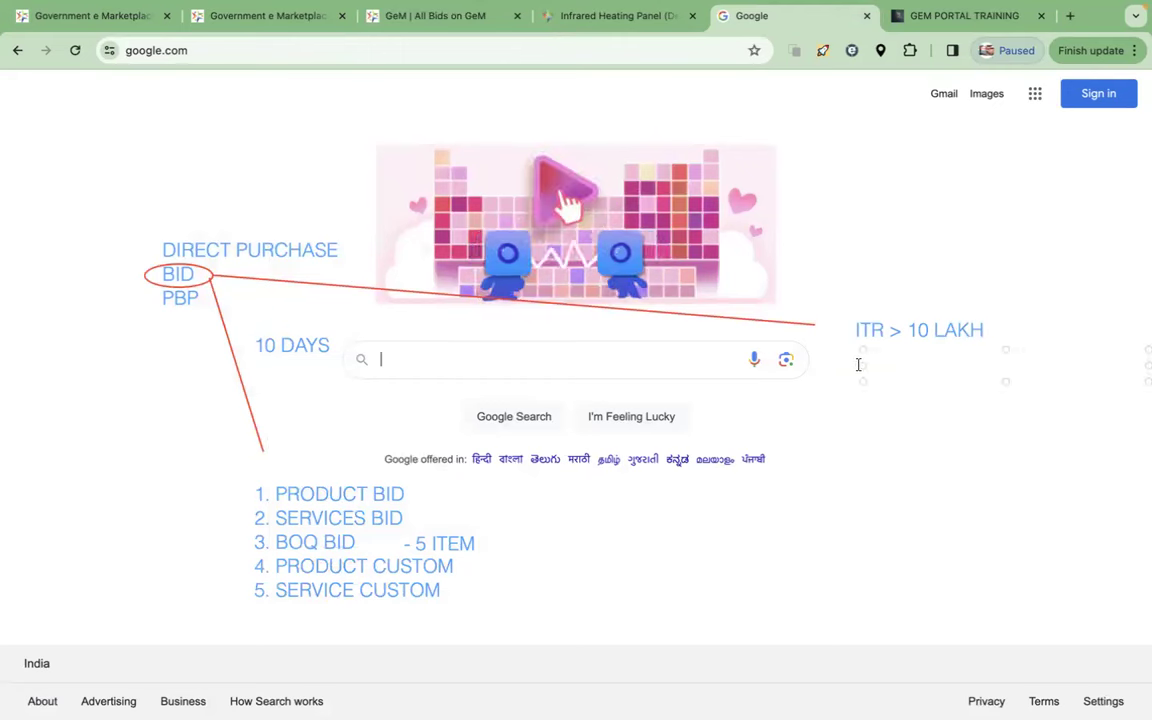
pyautogui.write('EXP -')
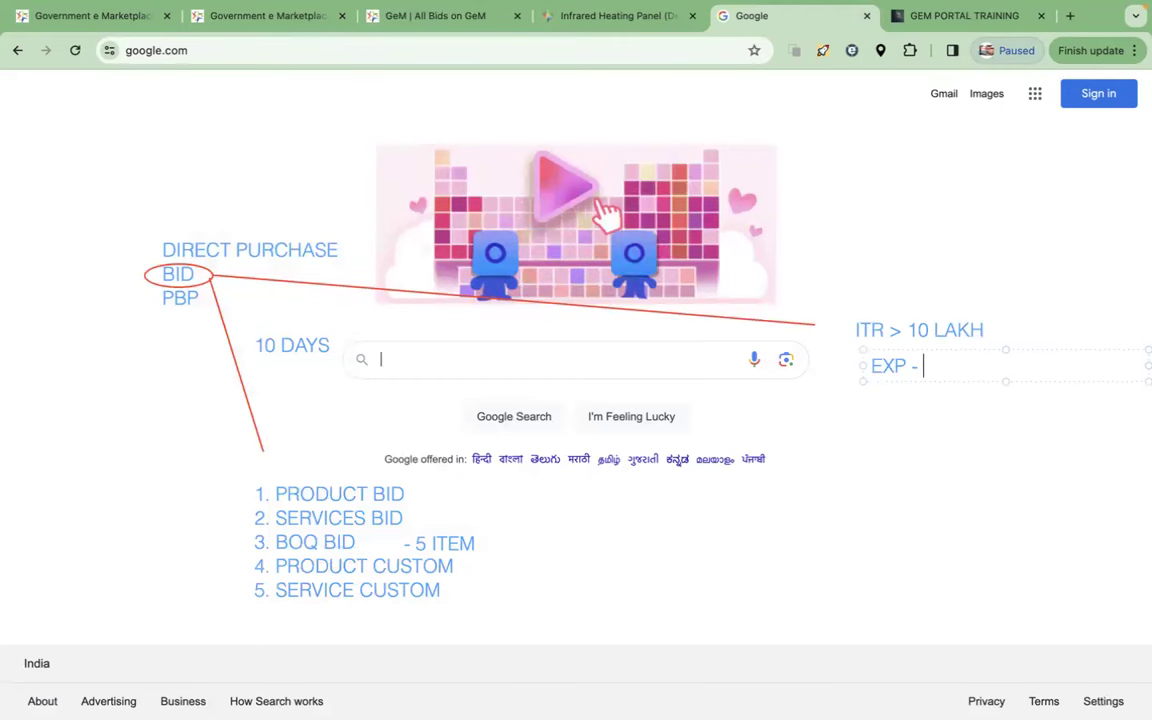
pyautogui.write(' 2 YRS')
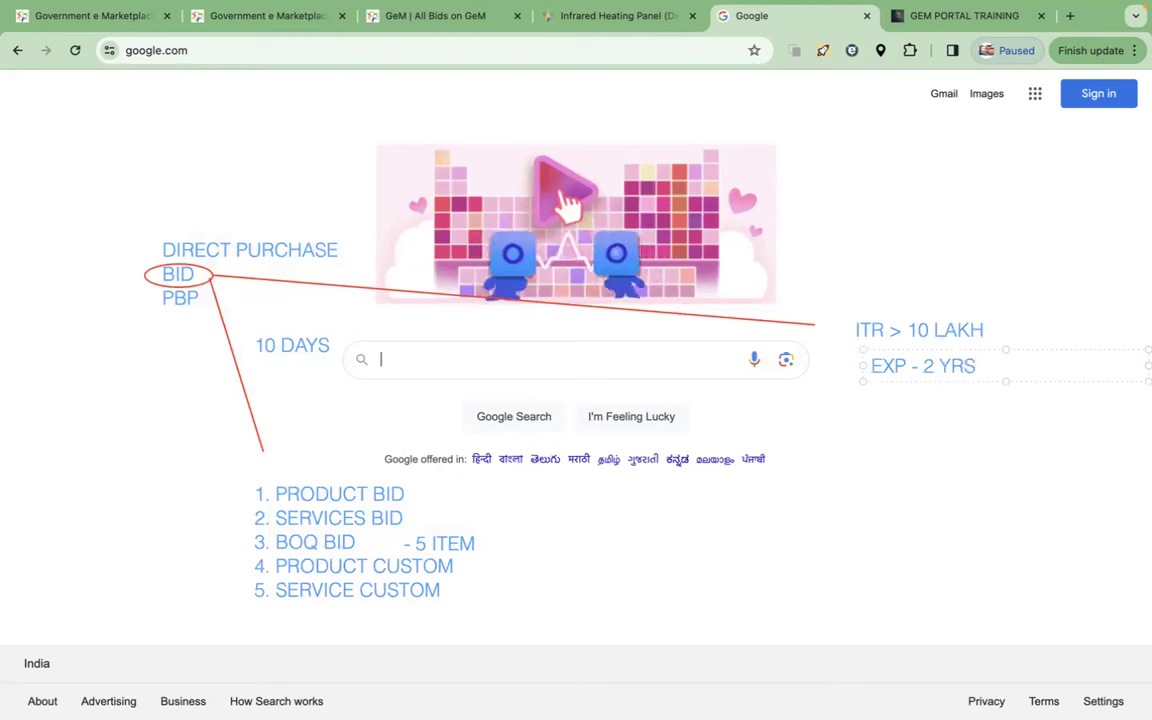
pyautogui.press('Return')
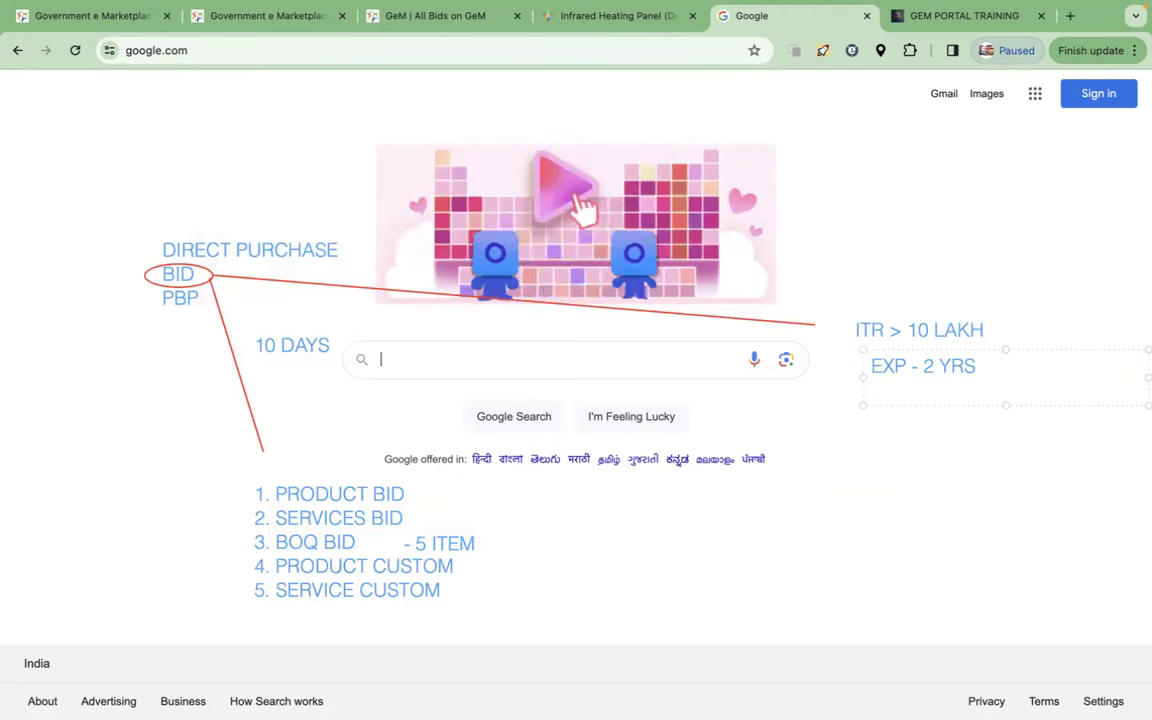
pyautogui.write('ISO')
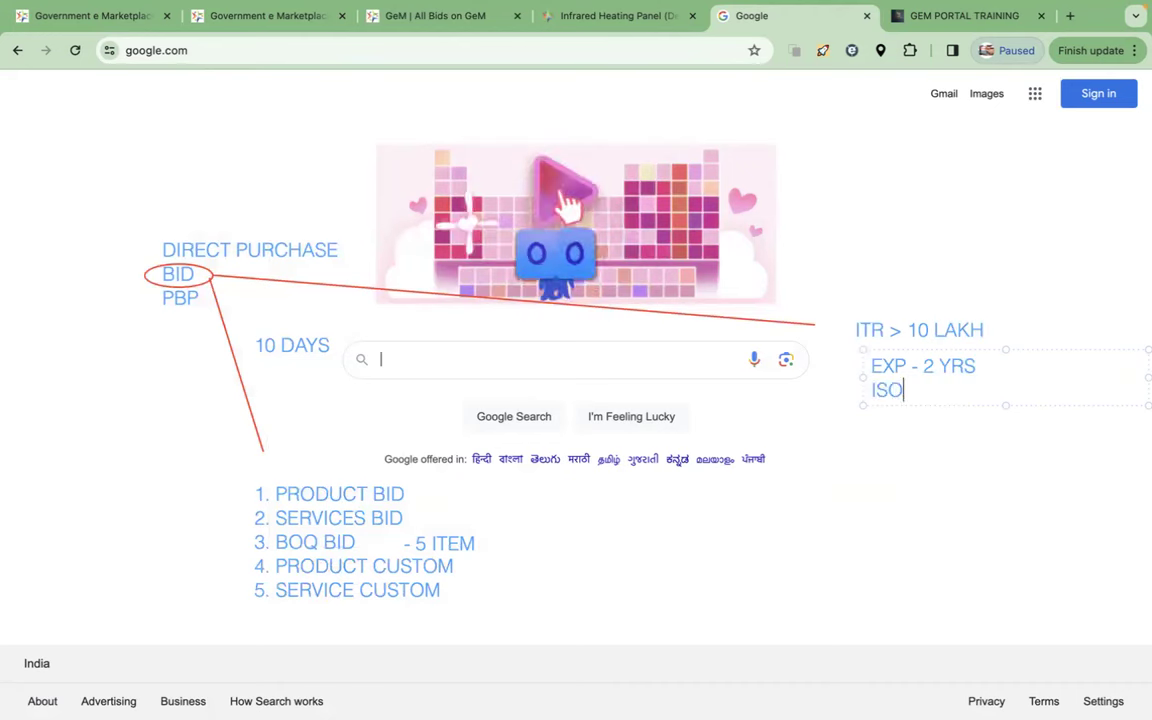
pyautogui.write(' CERTIFICATE')
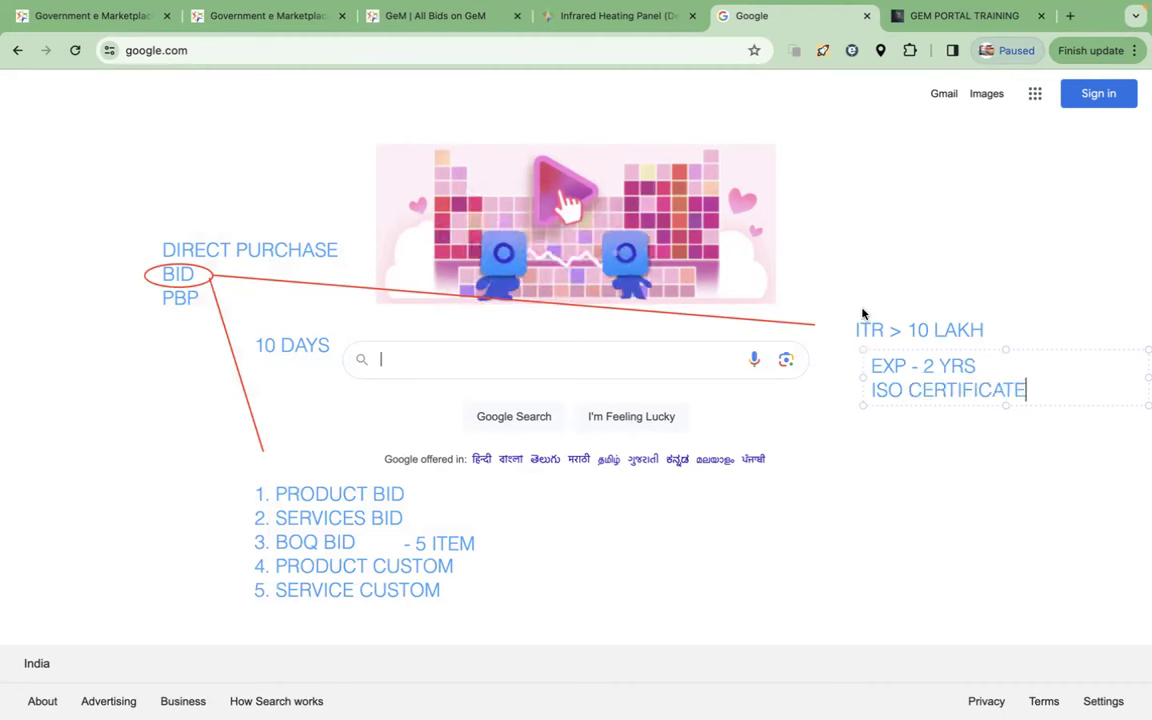
pyautogui.press('Escape')
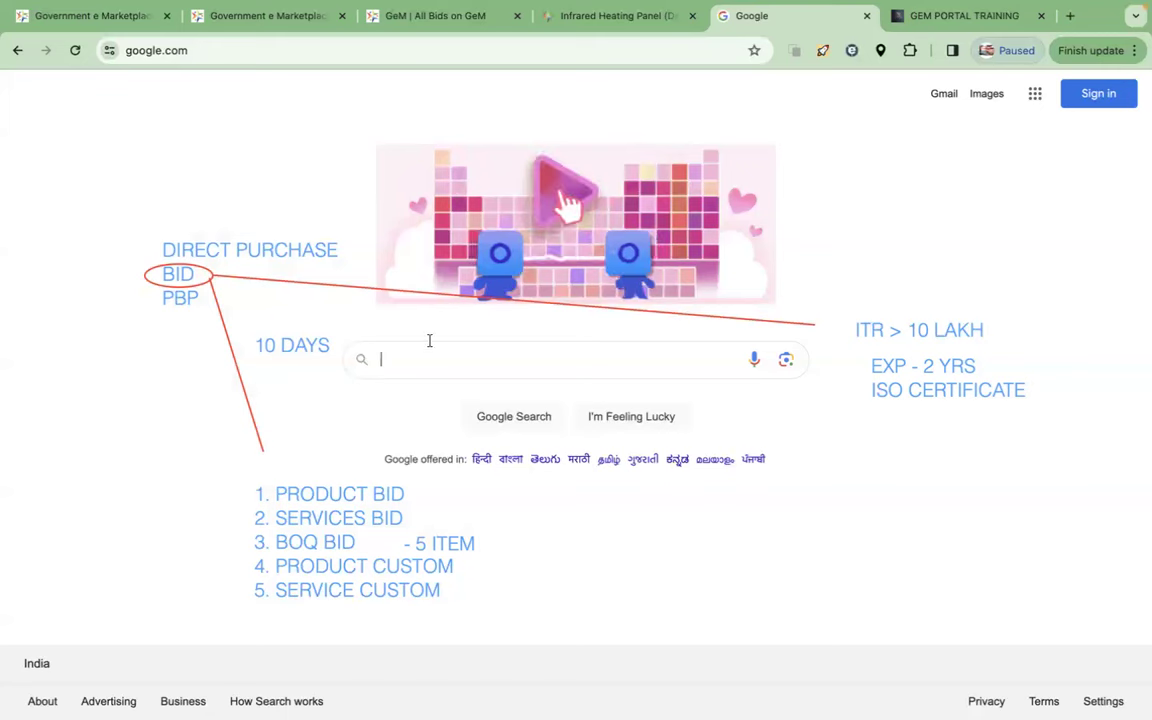
# Step: Write TECHNICAL and FINANCE on two lines below the ISO CERTIFICATE requirement
pyautogui.click(757, 498)
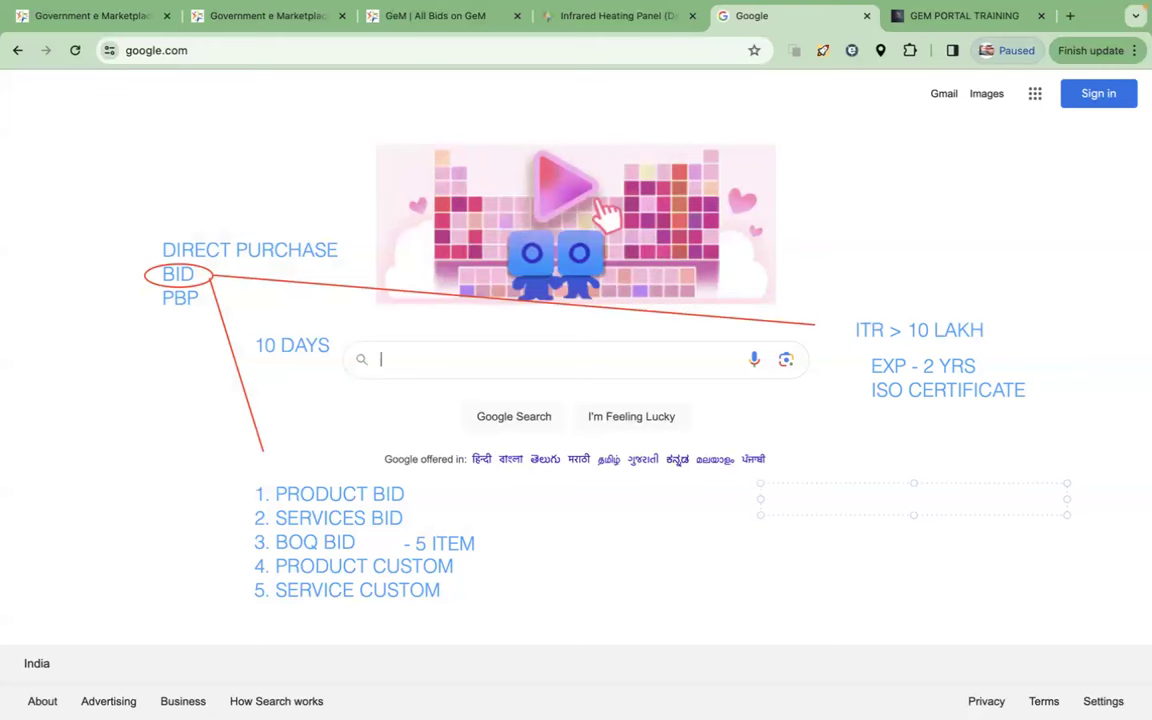
pyautogui.write('TECHNICAL')
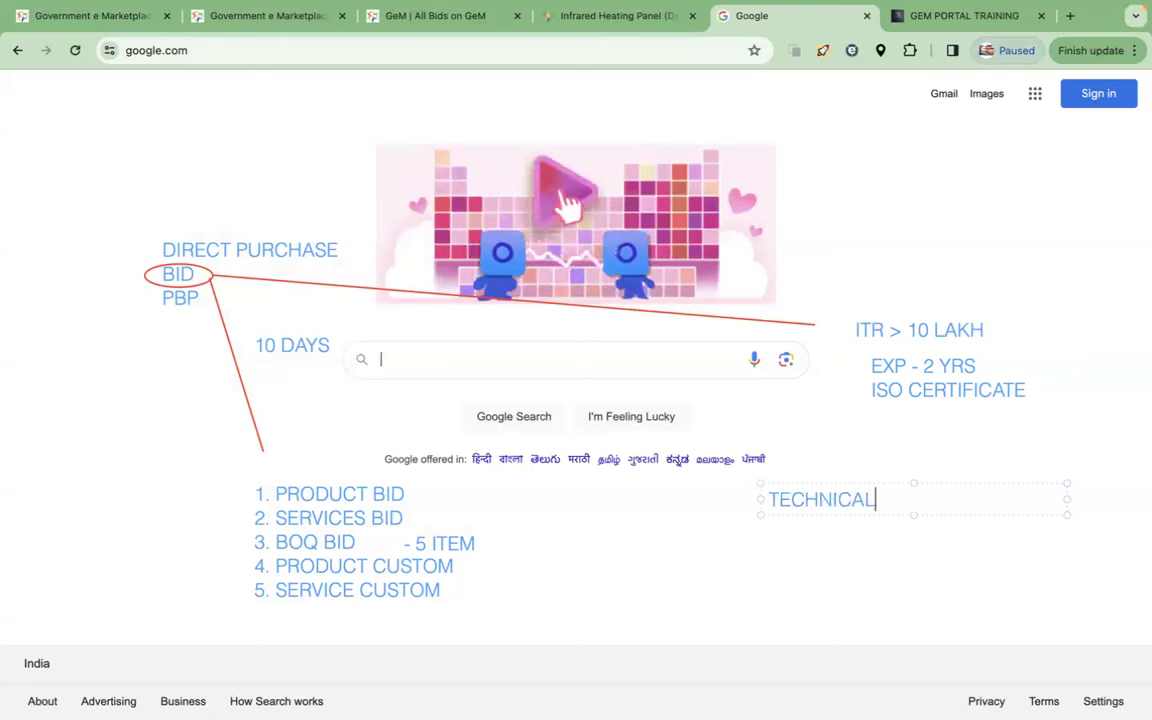
pyautogui.press('Return')
pyautogui.write('FI')
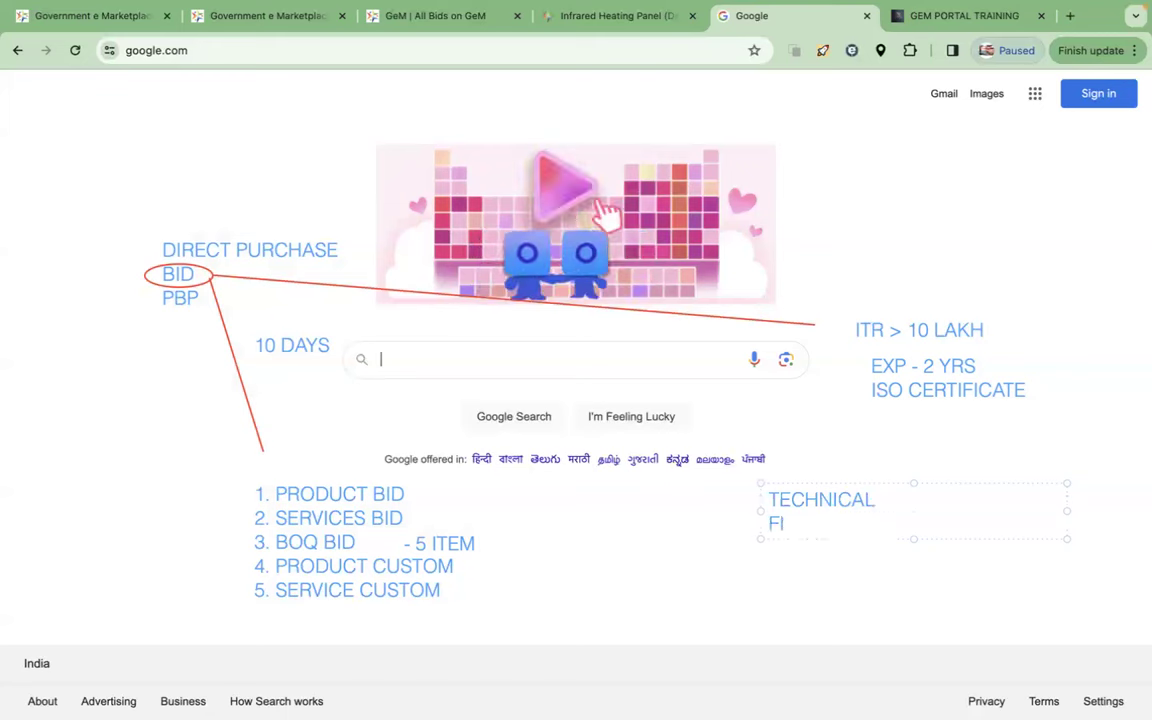
pyautogui.write('NANCE')
pyautogui.click(815, 597)
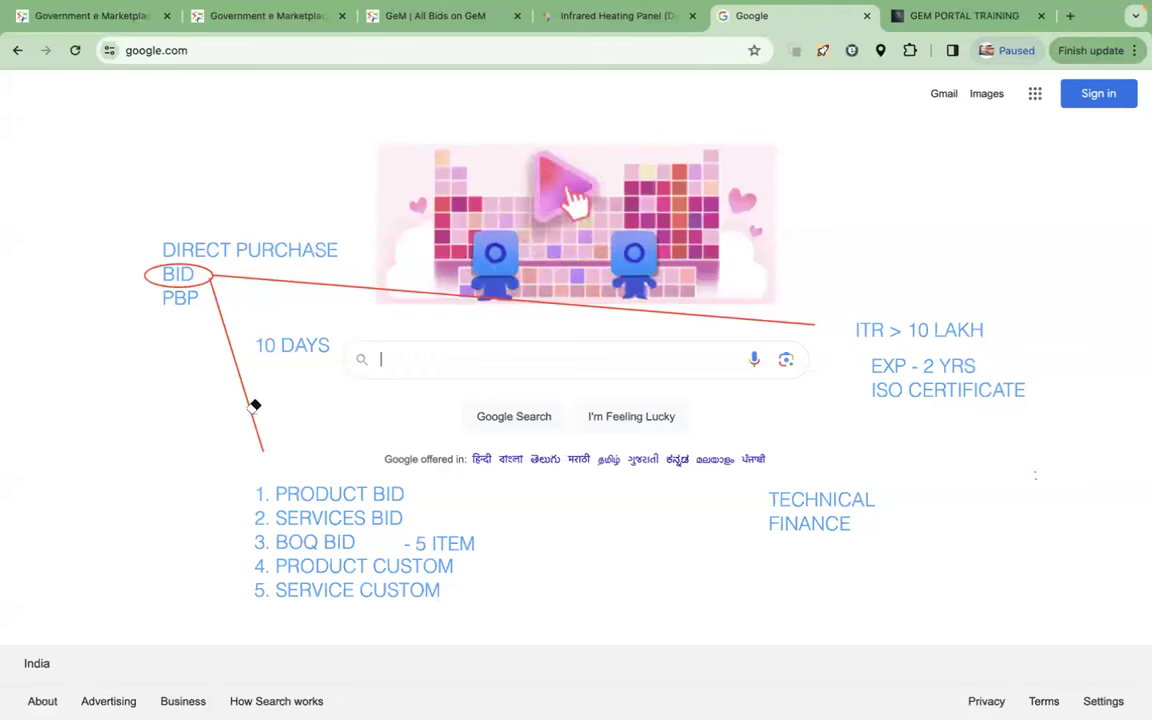
# Step: Erase the BID circle, lines, bid-types list and the ITR, EXP/ISO, TECHNICAL, 10 DAYS and 5 ITEM notes
pyautogui.hotkey('ctrl', 'z')
pyautogui.click(293, 282)
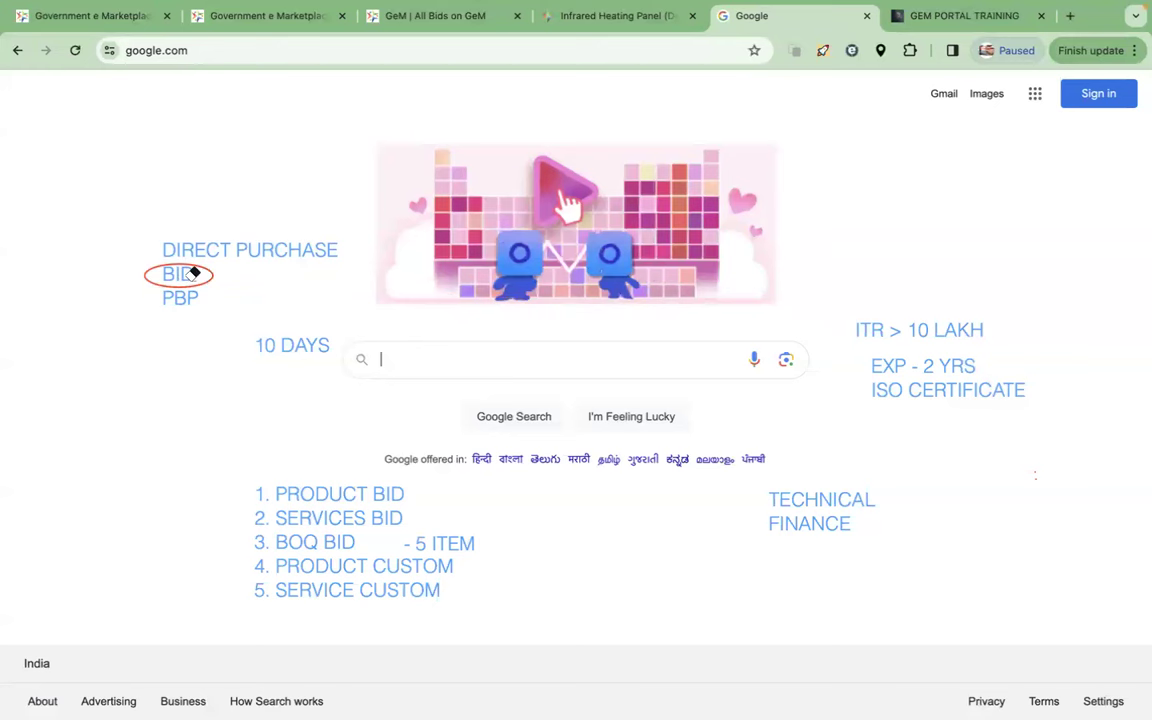
pyautogui.click(212, 268)
pyautogui.click(331, 545)
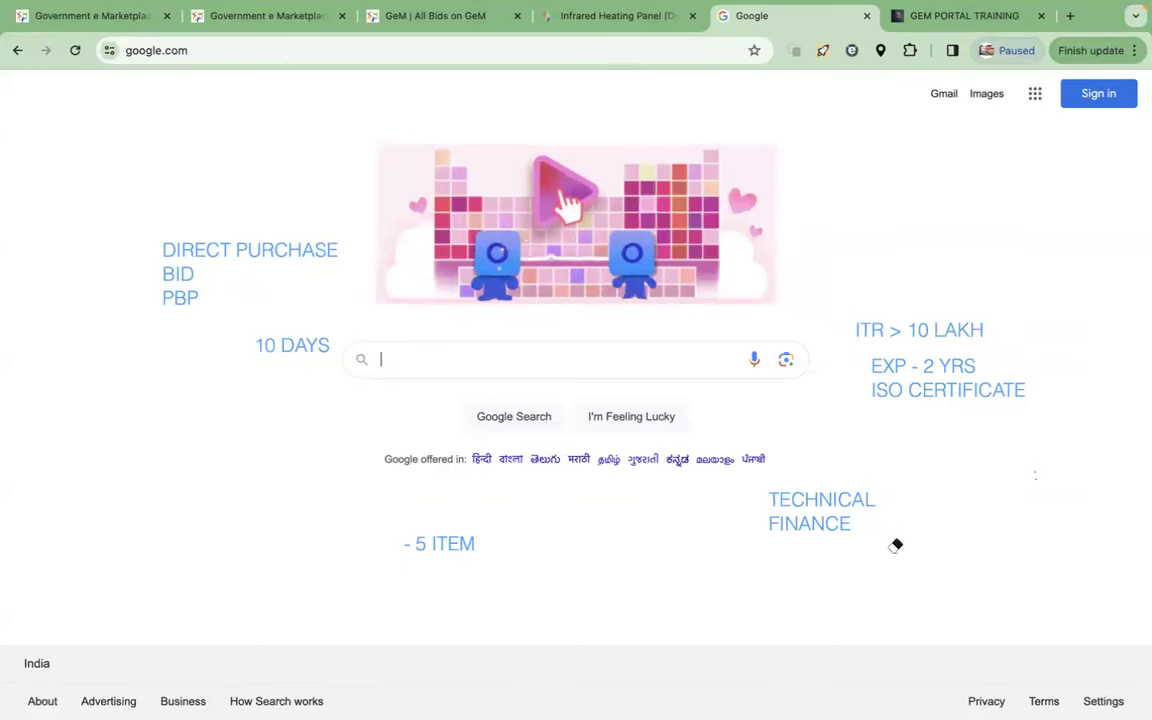
pyautogui.click(818, 499)
pyautogui.click(893, 362)
pyautogui.click(878, 322)
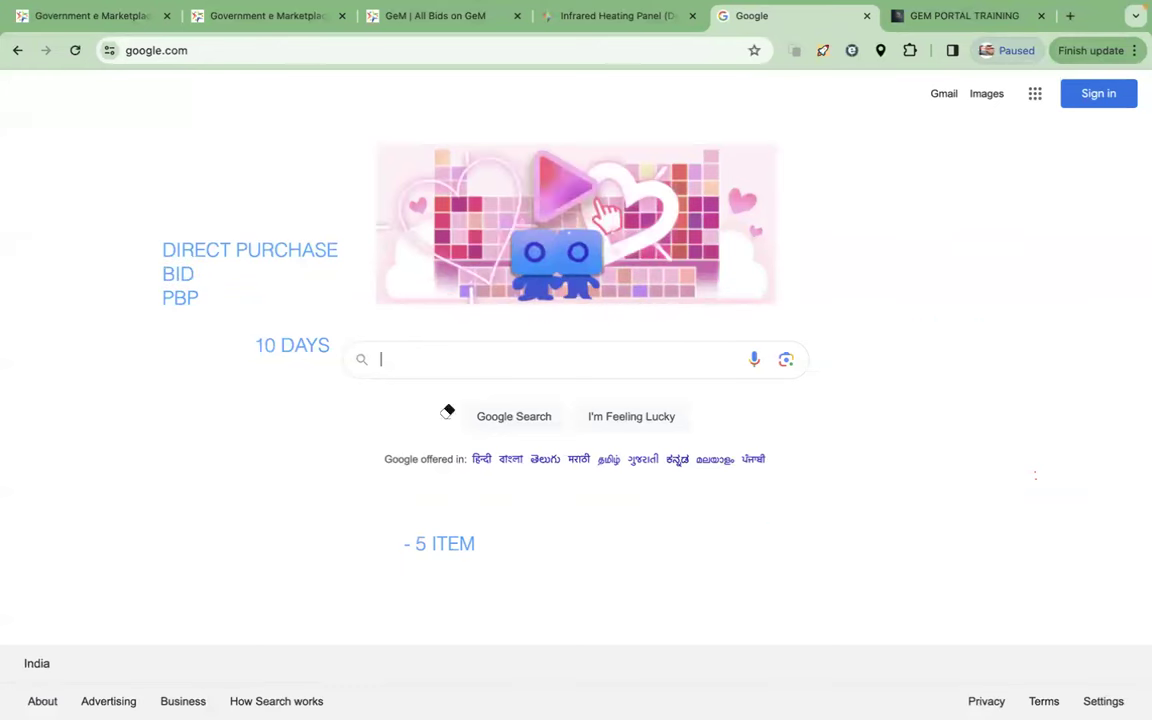
pyautogui.click(309, 336)
pyautogui.click(453, 533)
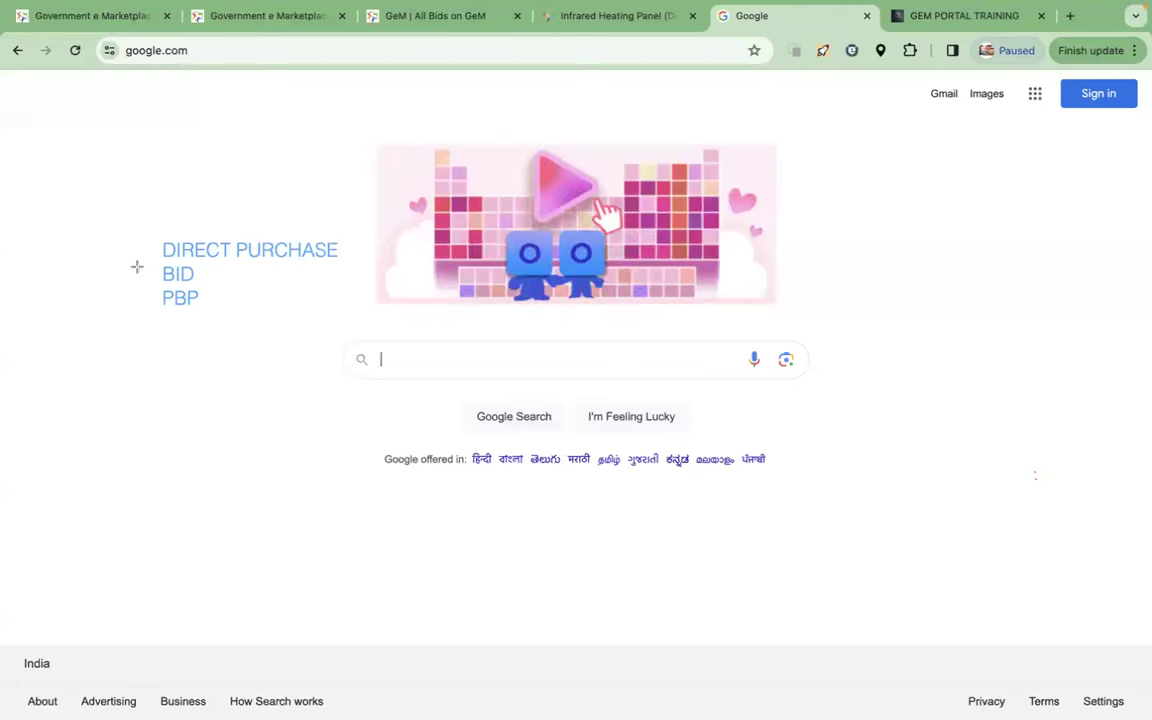
# Step: Circle the PBP label with a red ellipse and draw a red line downward from it
pyautogui.moveTo(150, 285); pyautogui.dragTo(217, 313)
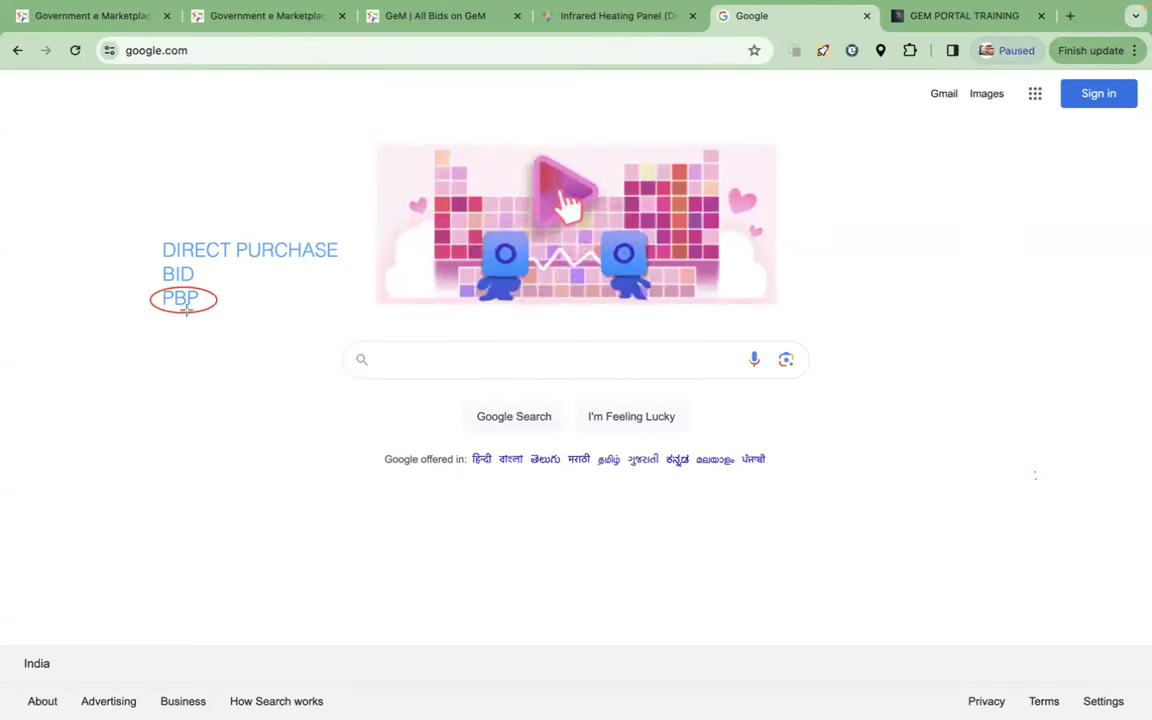
pyautogui.moveTo(188, 313); pyautogui.dragTo(235, 430)
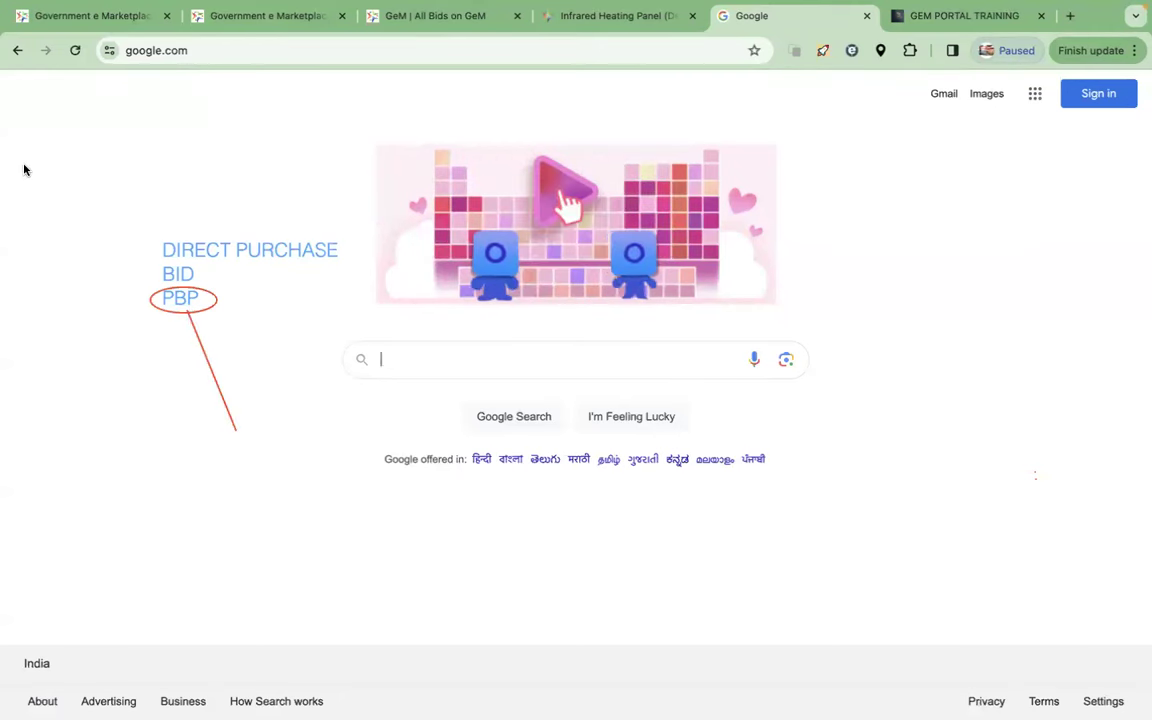
# Step: Add a '5 LAKH' note at the line's end, then erase all annotations and exit annotation mode
pyautogui.click(205, 451)
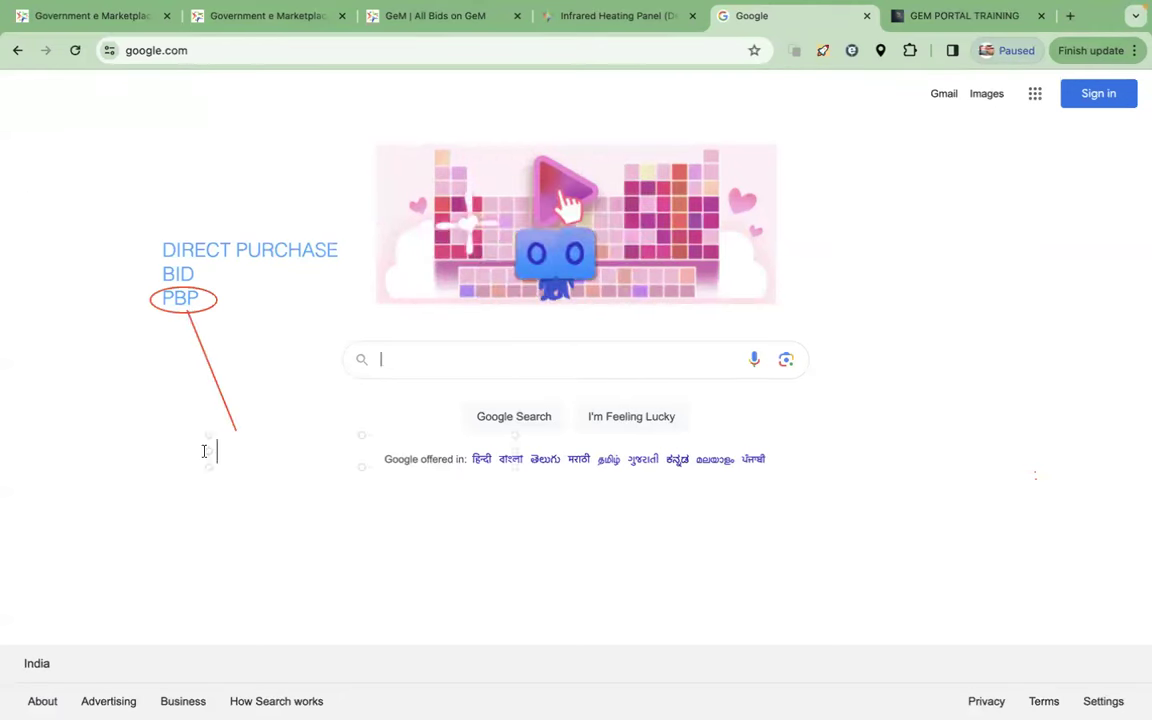
pyautogui.write('5 LAKH')
pyautogui.press('Return')
pyautogui.click(276, 537)
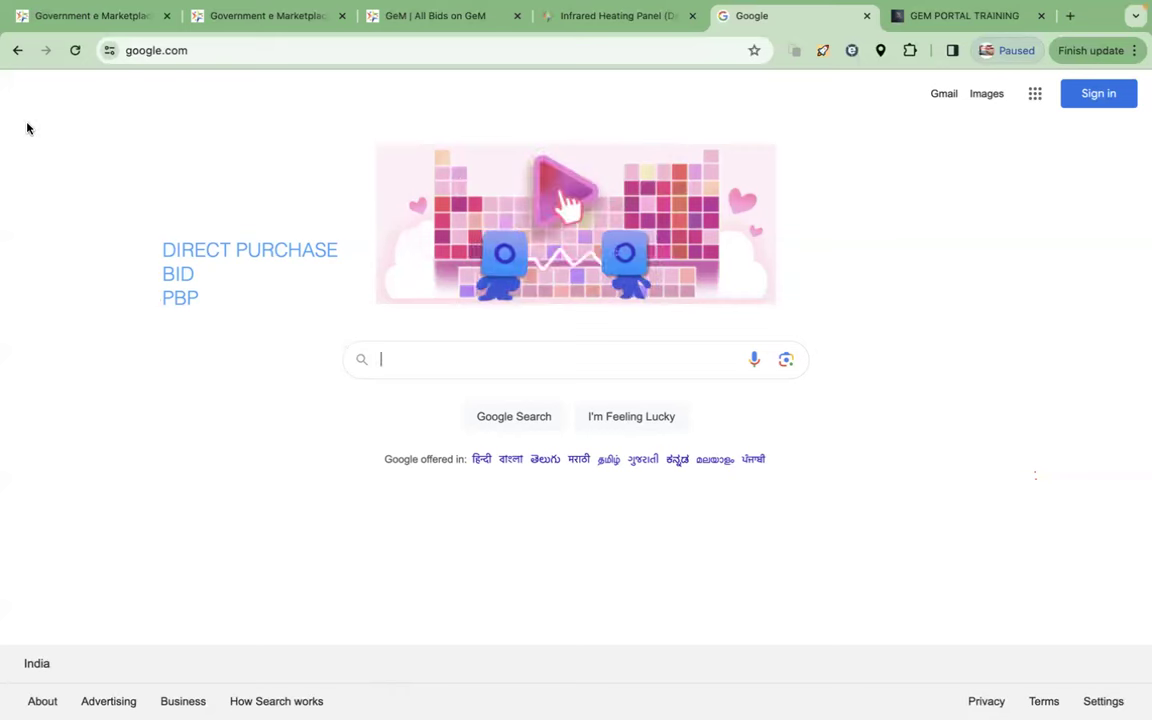
pyautogui.press('e')
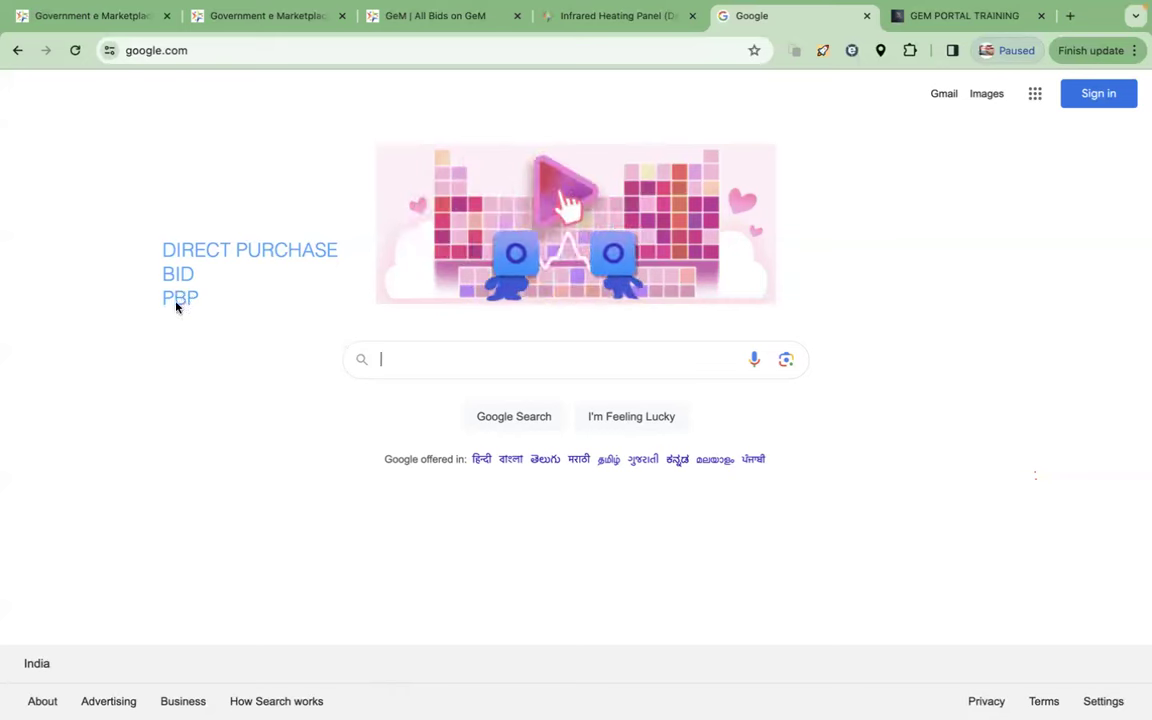
pyautogui.press('Escape')
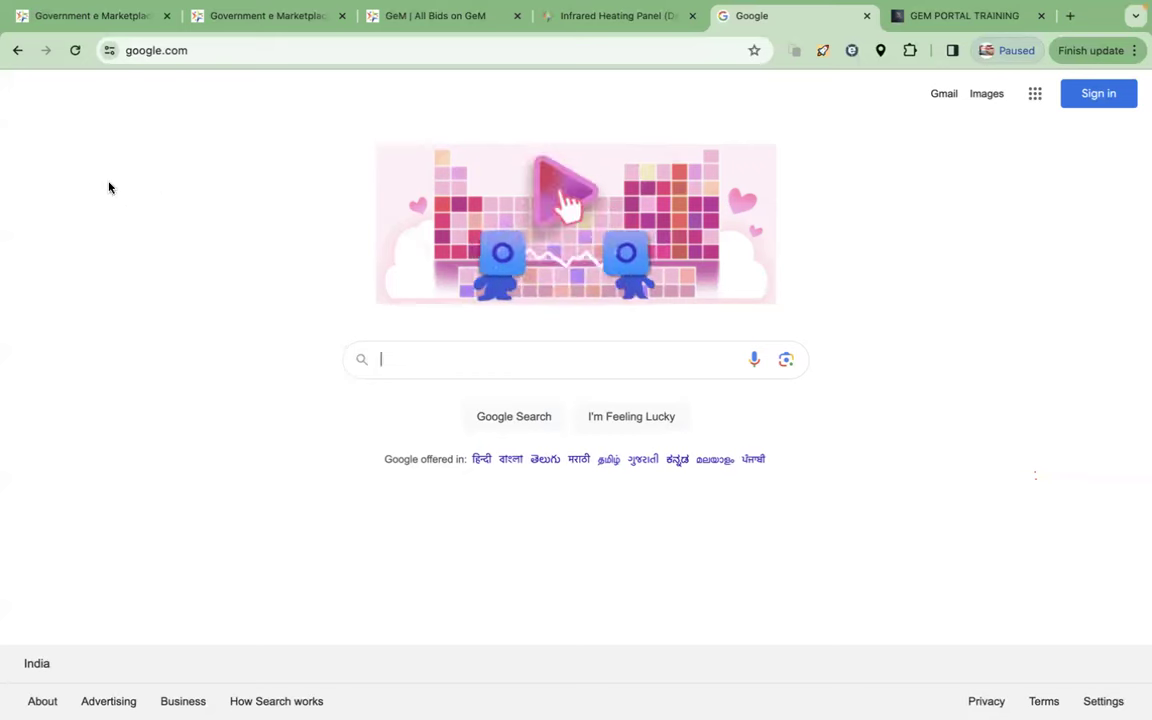
# Step: Add a 'DIRECT PURCHASE' text note on the page
pyautogui.click(178, 328)
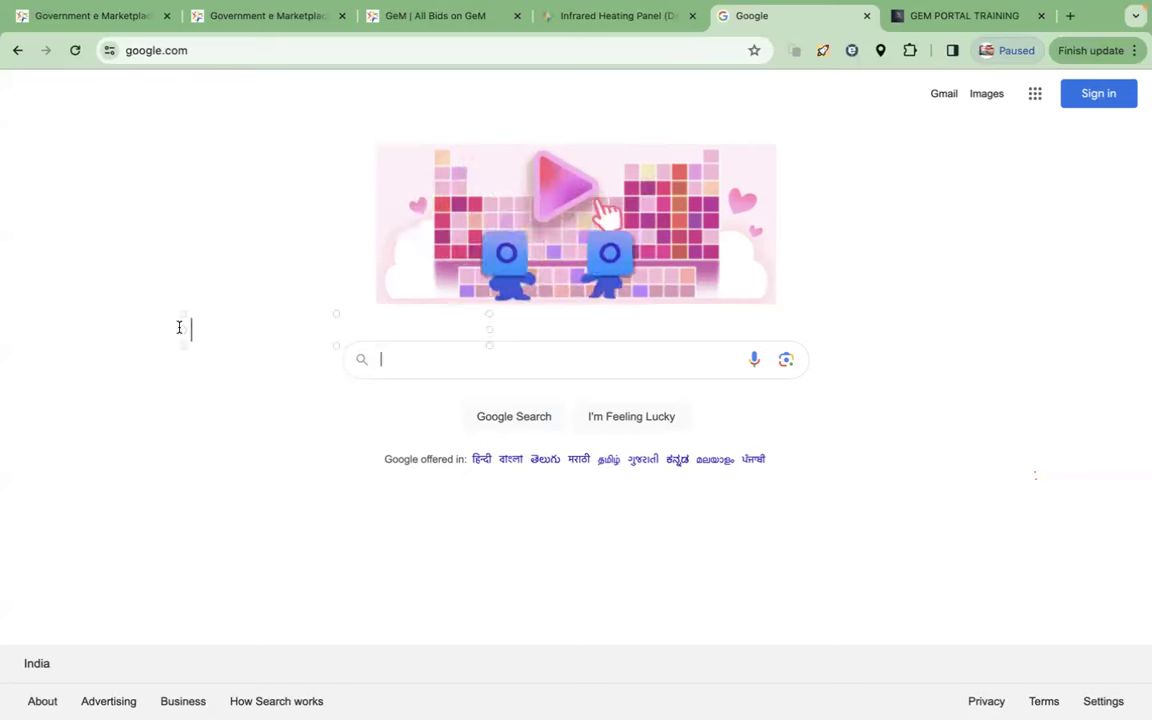
pyautogui.write('DIRECT')
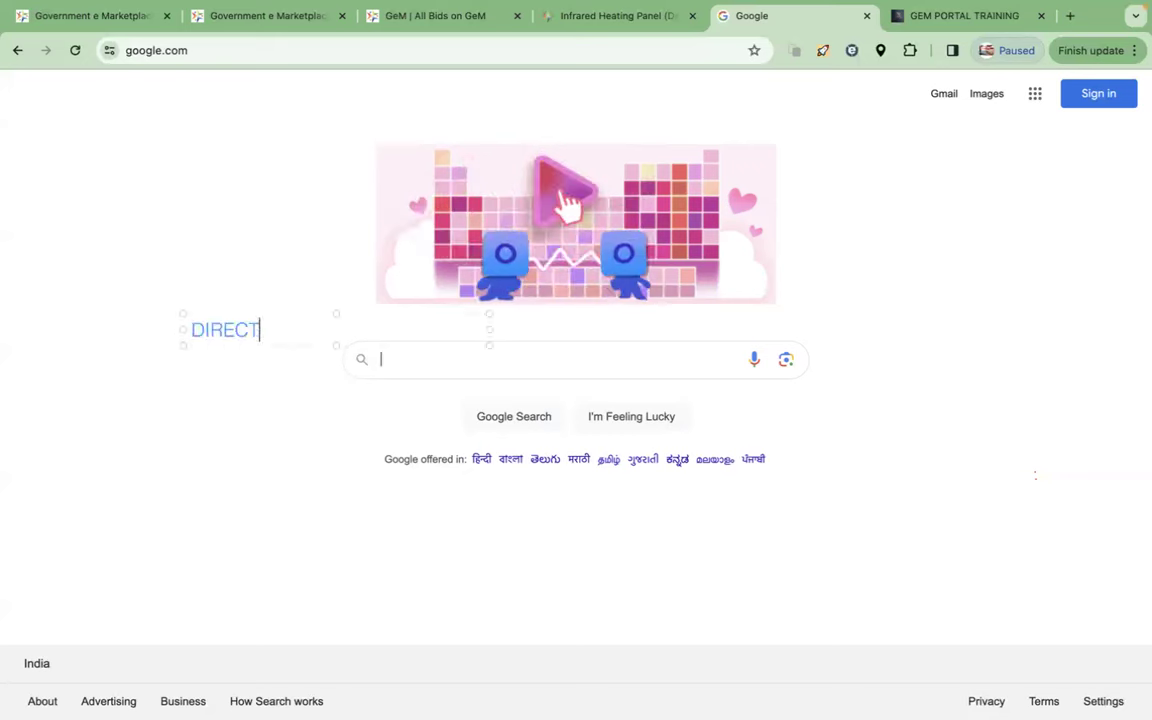
pyautogui.write(' PURCHASE')
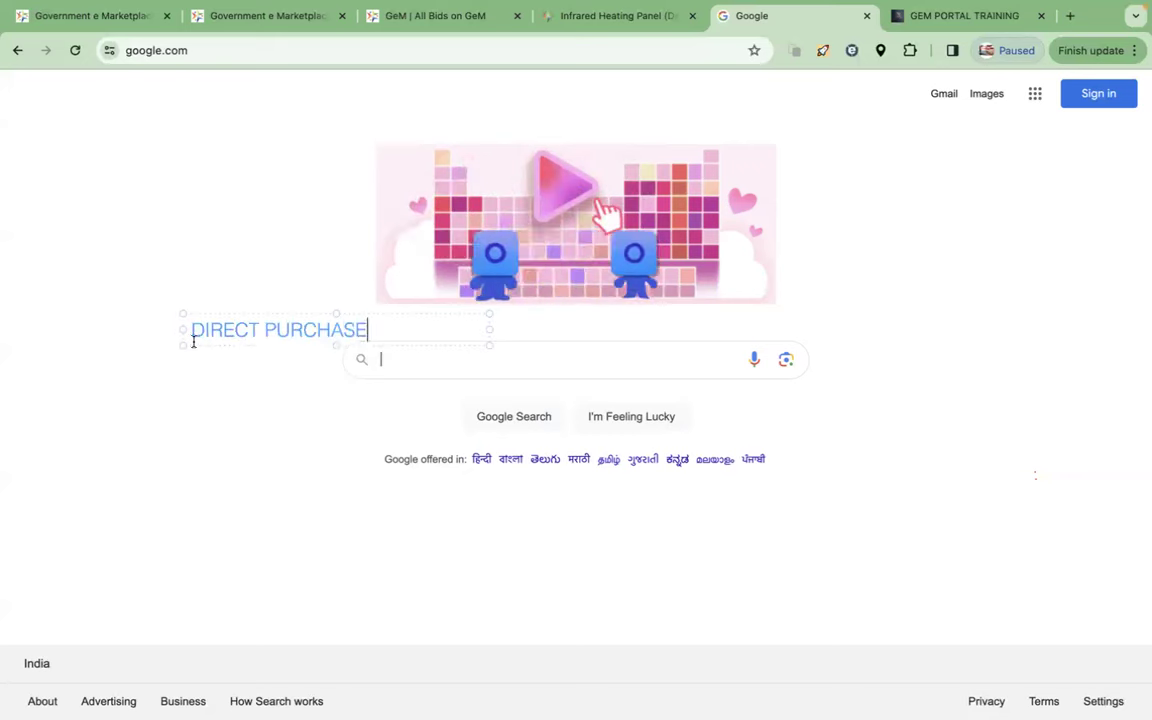
pyautogui.click(270, 424)
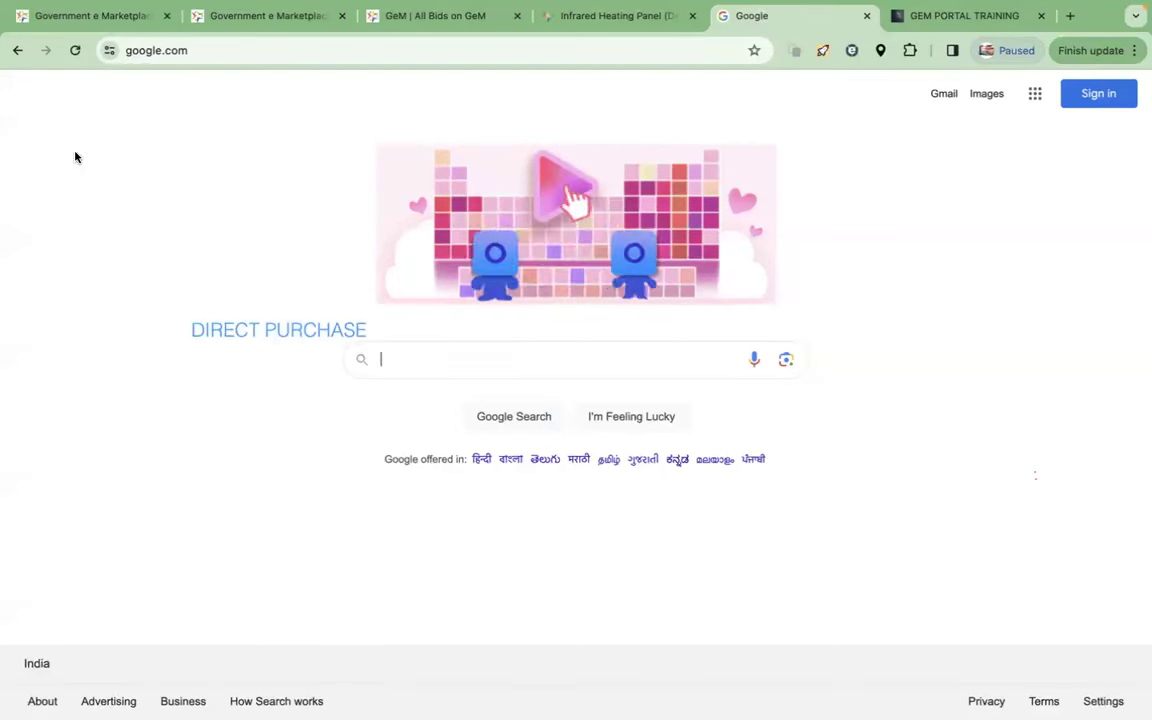
# Step: Go to amazon.in, browse the recommended products and open the Dealfreez remote cover
pyautogui.click(648, 45)
pyautogui.write('AMAzon.in')
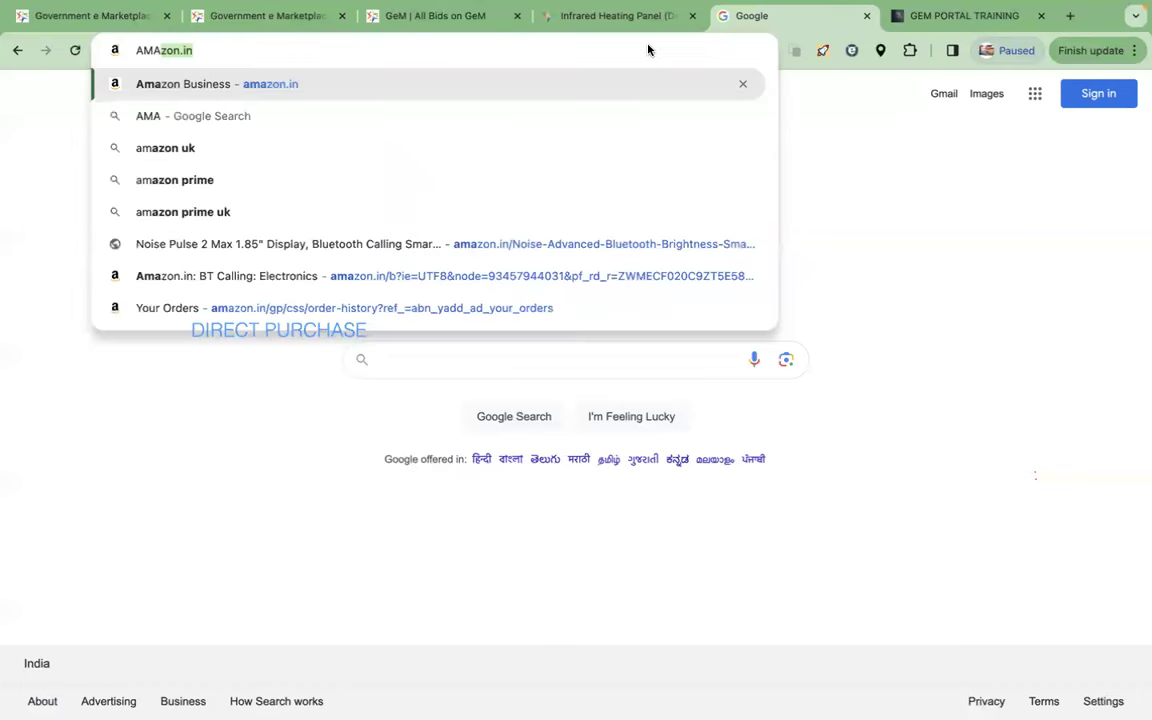
pyautogui.press('Return')
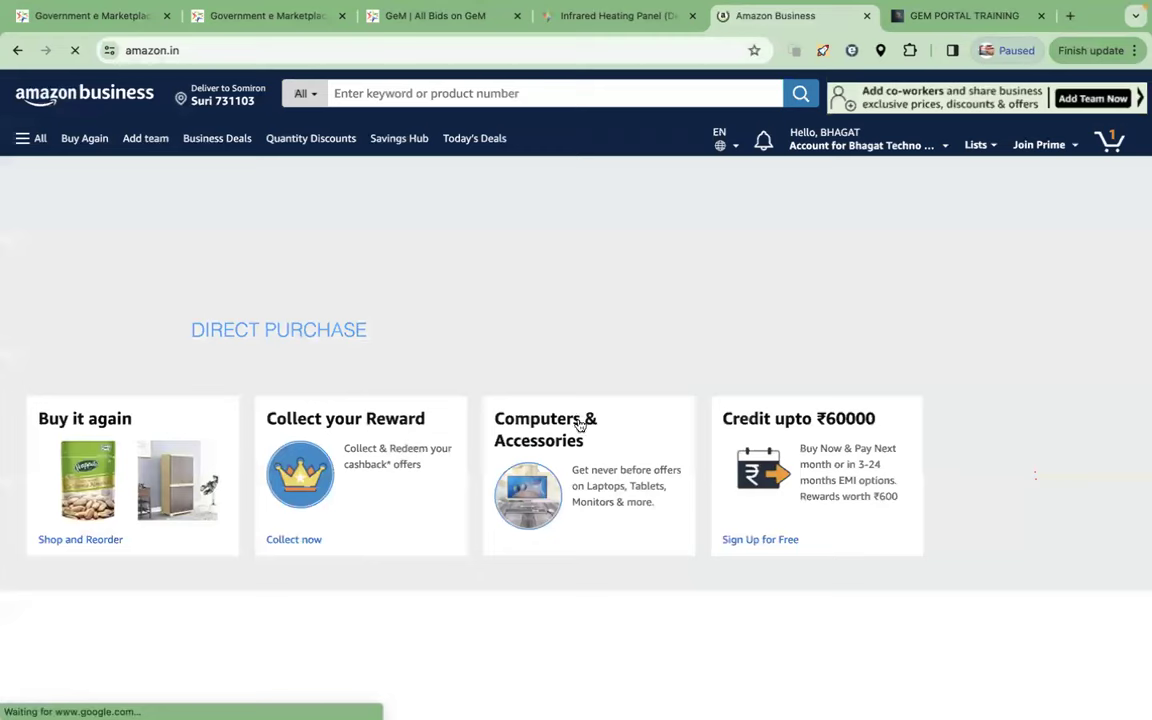
pyautogui.scroll(-1, 577, 433)
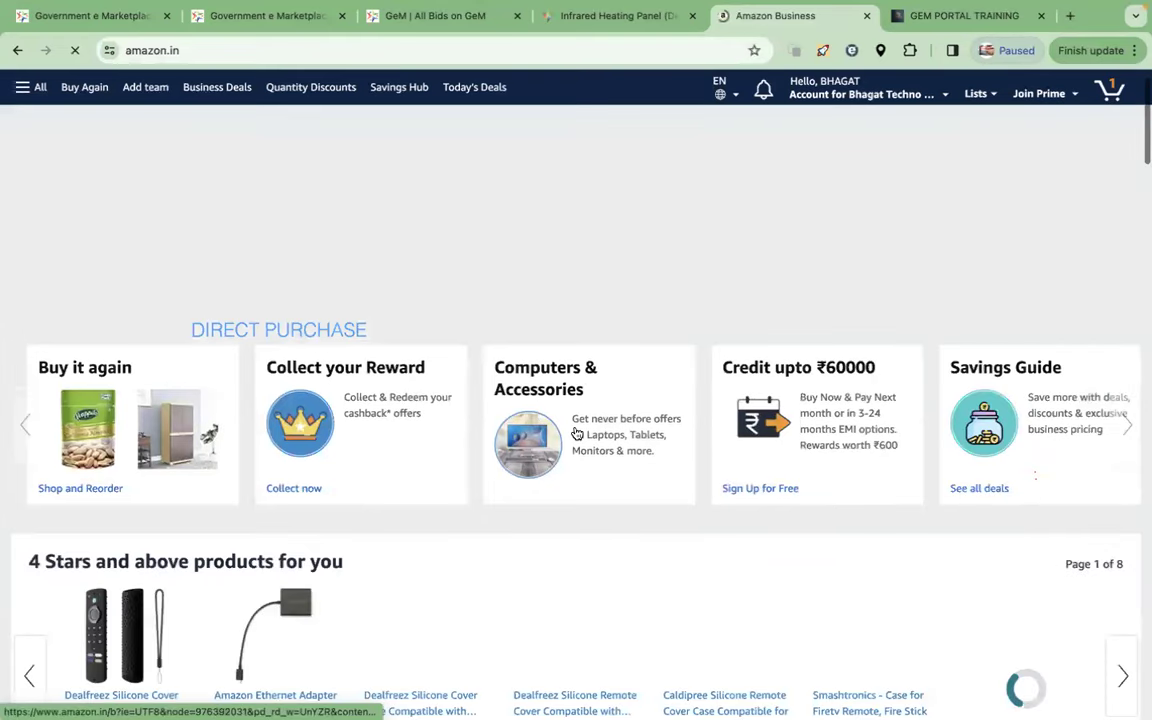
pyautogui.scroll(-2, 586, 347)
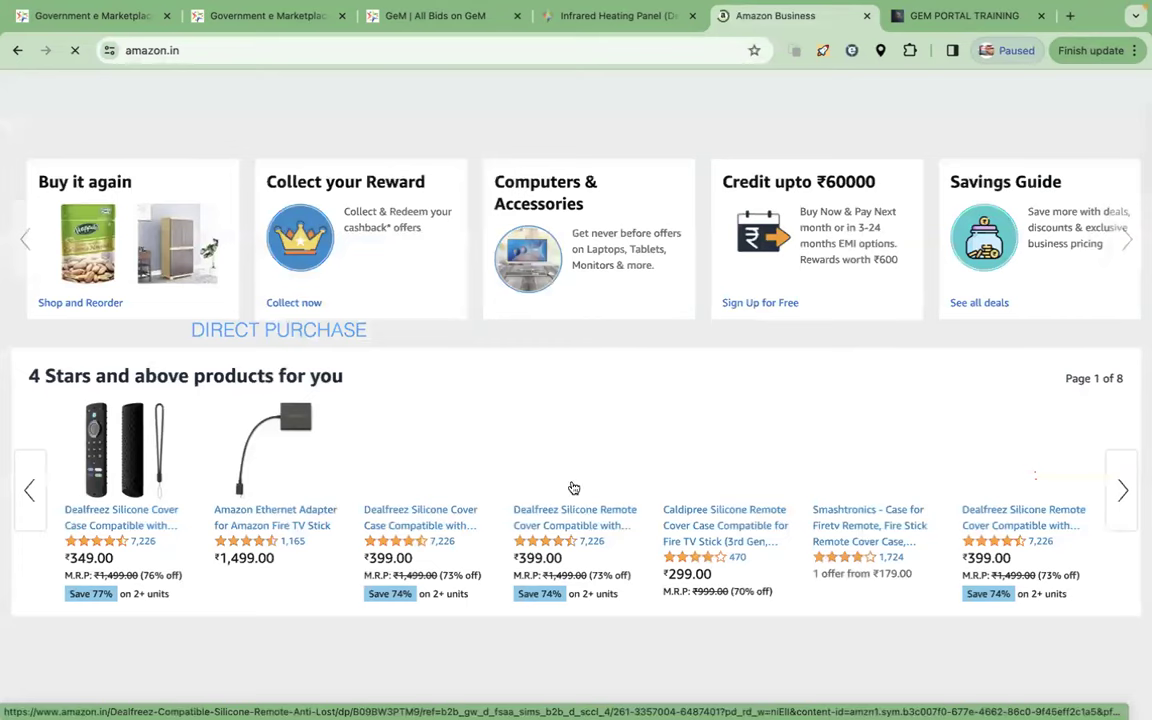
pyautogui.scroll(-1, 476, 141)
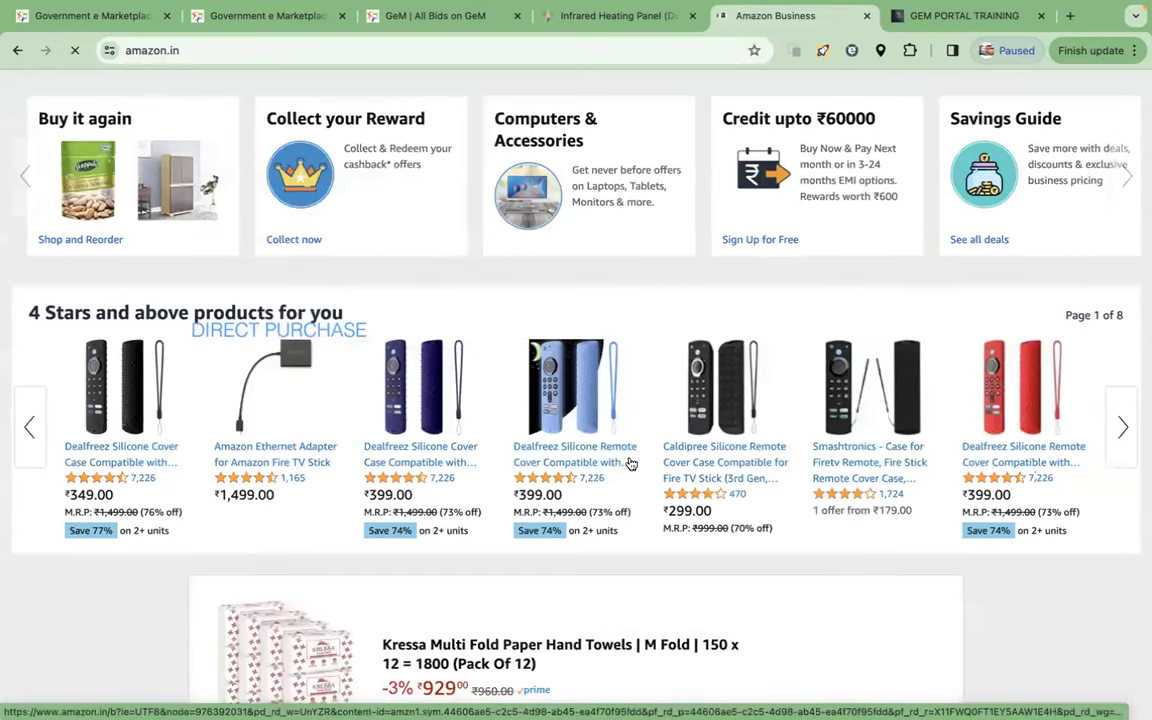
pyautogui.click(578, 446)
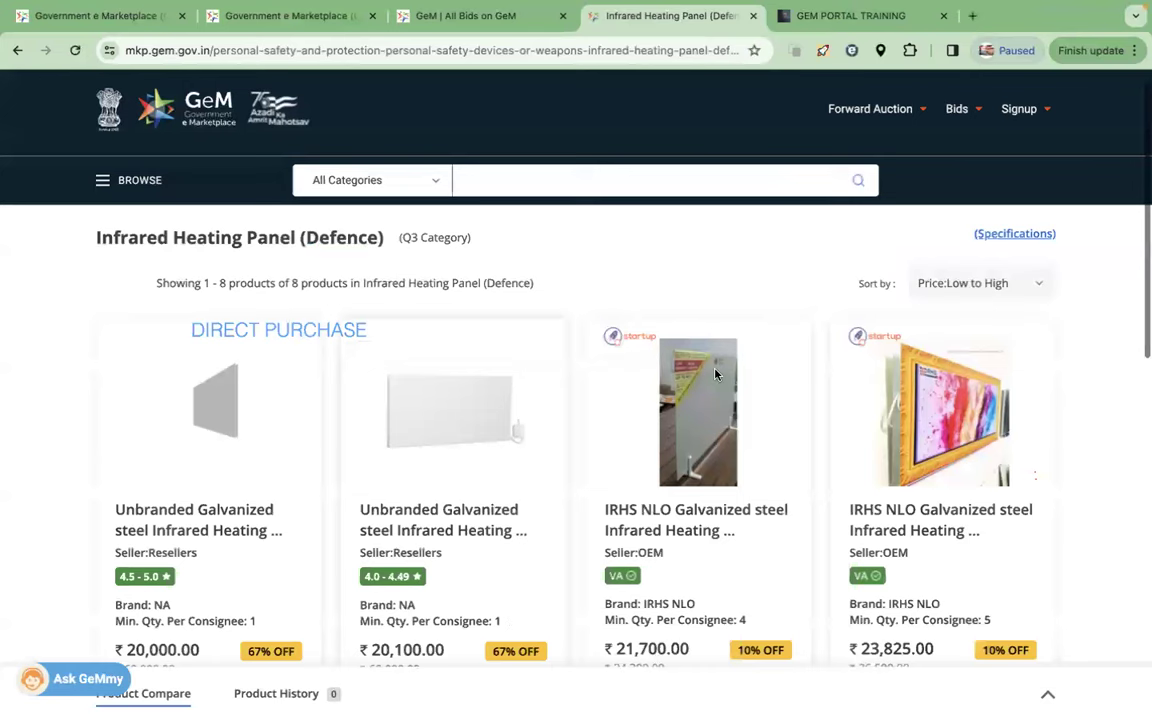
# Step: Add a three-line note 'PAIR', 'CLONE', 'NEW' above the heating panel listing, then go to GeM home
pyautogui.scroll(-3, 715, 373)
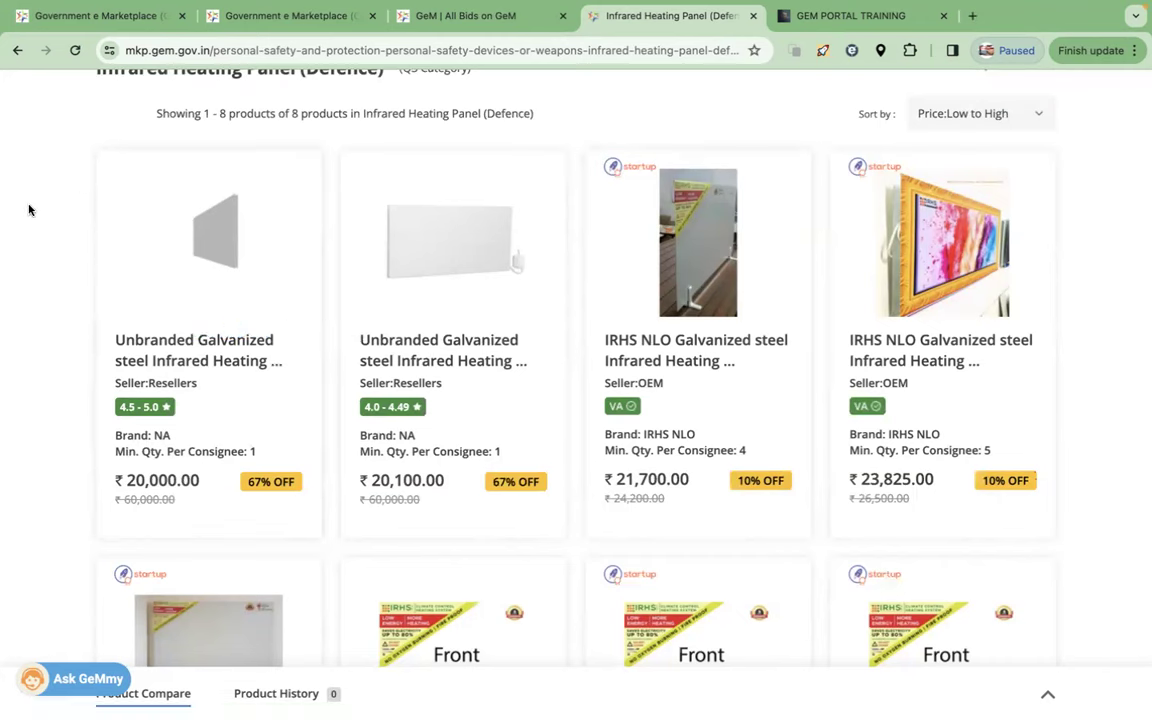
pyautogui.click(614, 99)
pyautogui.write('PAIR')
pyautogui.press('Return')
pyautogui.write('CLONE')
pyautogui.press('Return')
pyautogui.write('NEW')
pyautogui.click(673, 68)
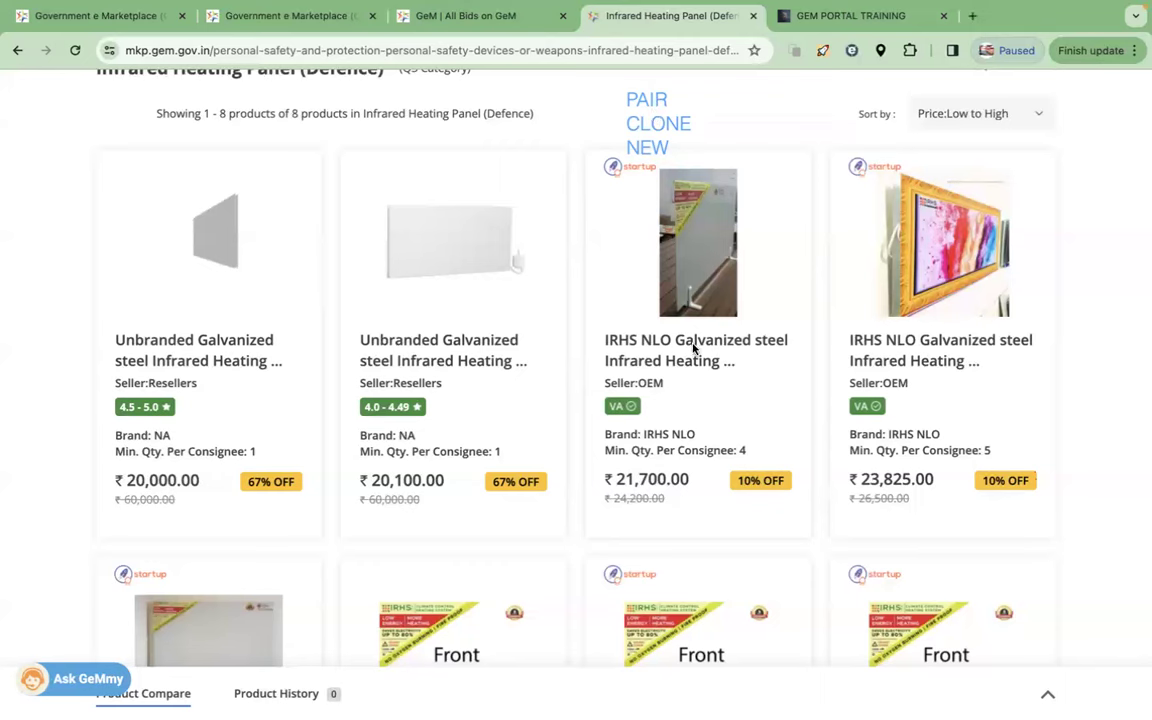
pyautogui.click(410, 346)
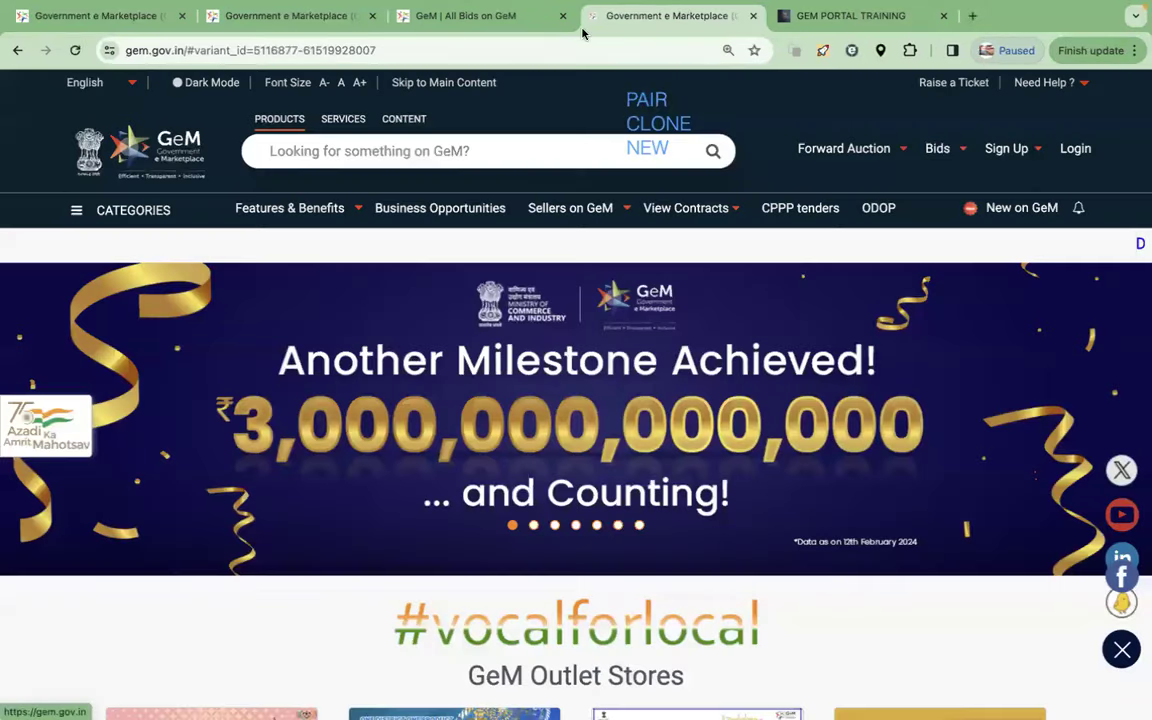
# Step: Search GeM for 'SMART PHONE', correcting the typed search term
pyautogui.click(425, 152)
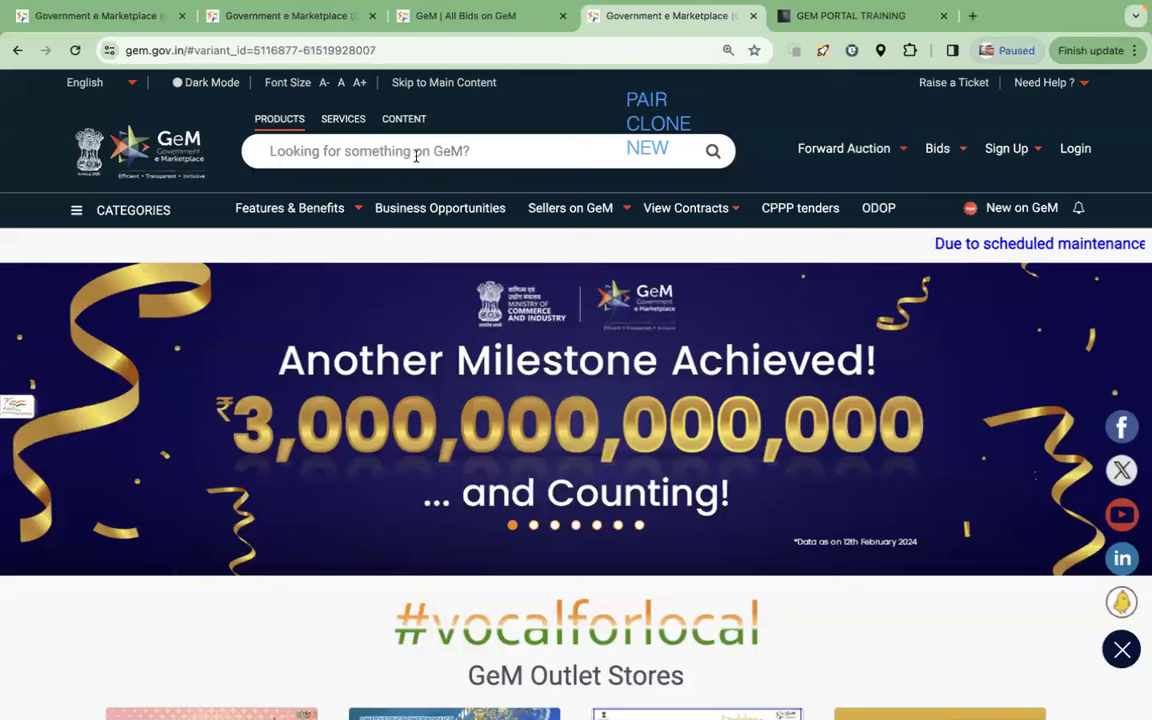
pyautogui.write('M')
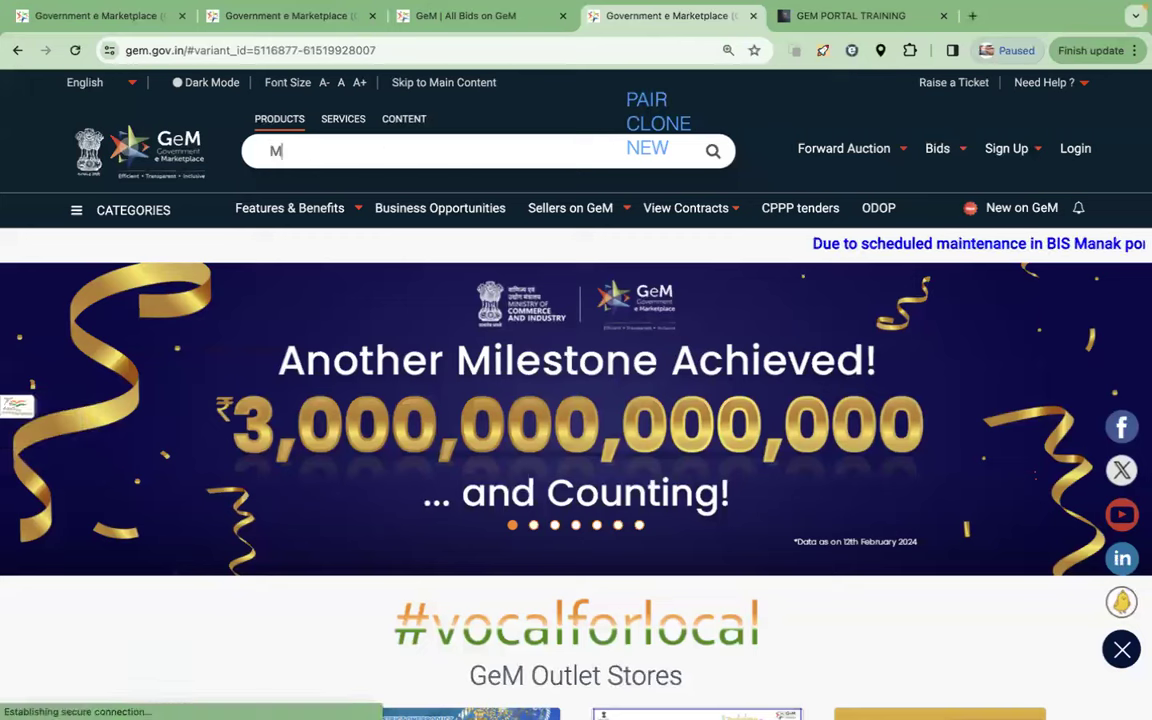
pyautogui.write('OBILE')
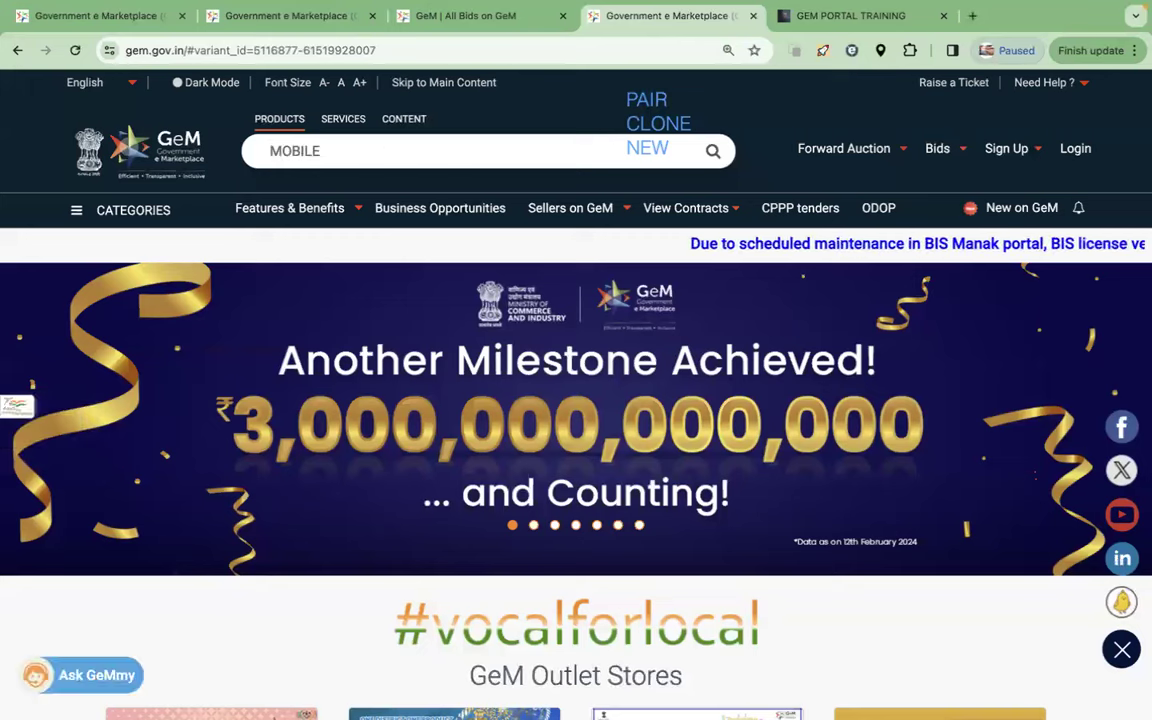
pyautogui.press('BackSpace')
pyautogui.press('BackSpace')
pyautogui.press('BackSpace')
pyautogui.press('BackSpace')
pyautogui.press('BackSpace')
pyautogui.press('BackSpace')
pyautogui.write('SM')
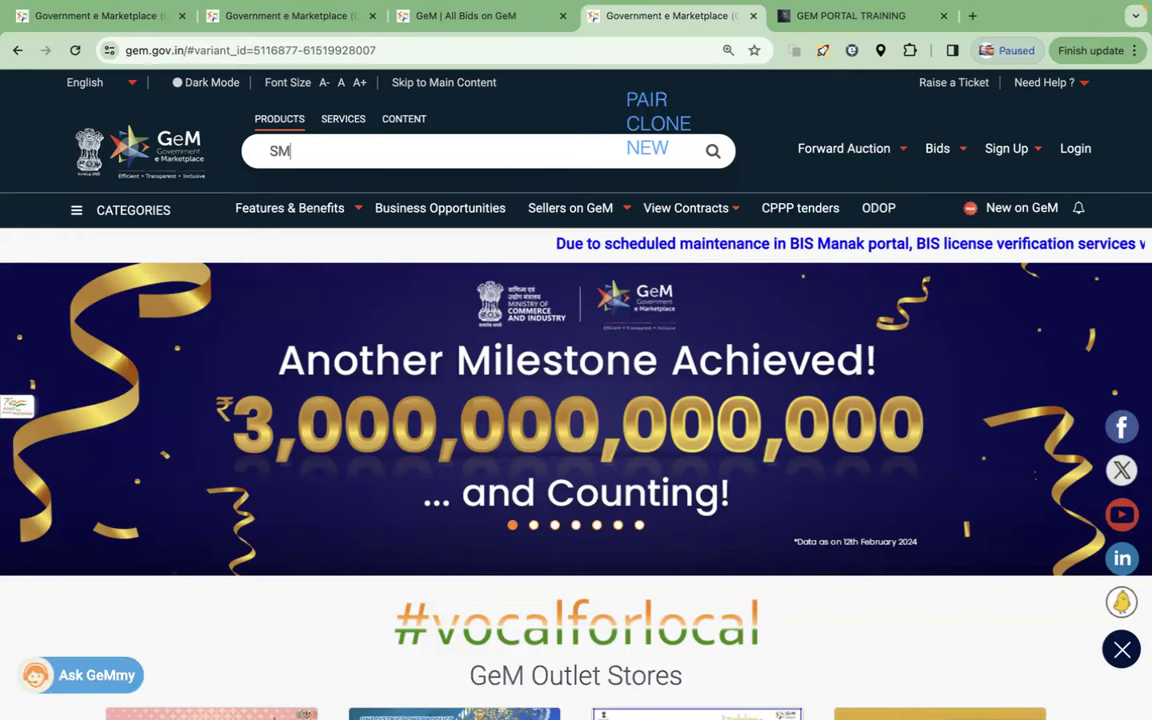
pyautogui.write('ARTPHOBE')
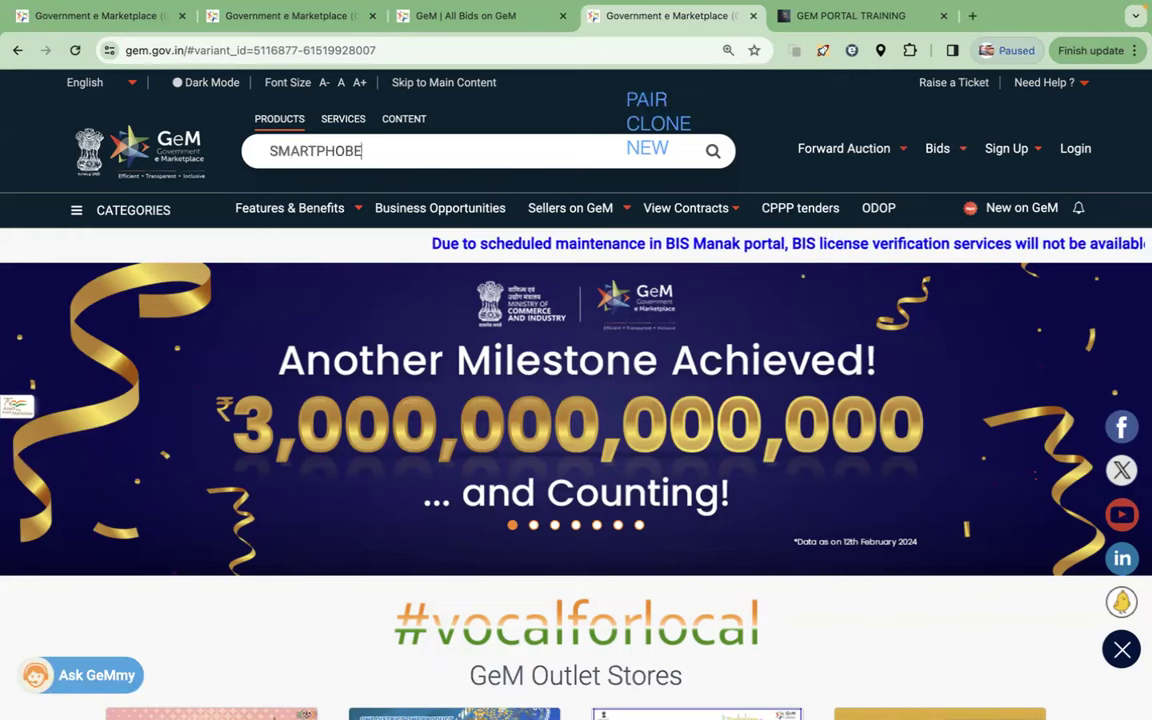
pyautogui.press('BackSpace')
pyautogui.press('BackSpace')
pyautogui.write('NE')
pyautogui.press('Return')
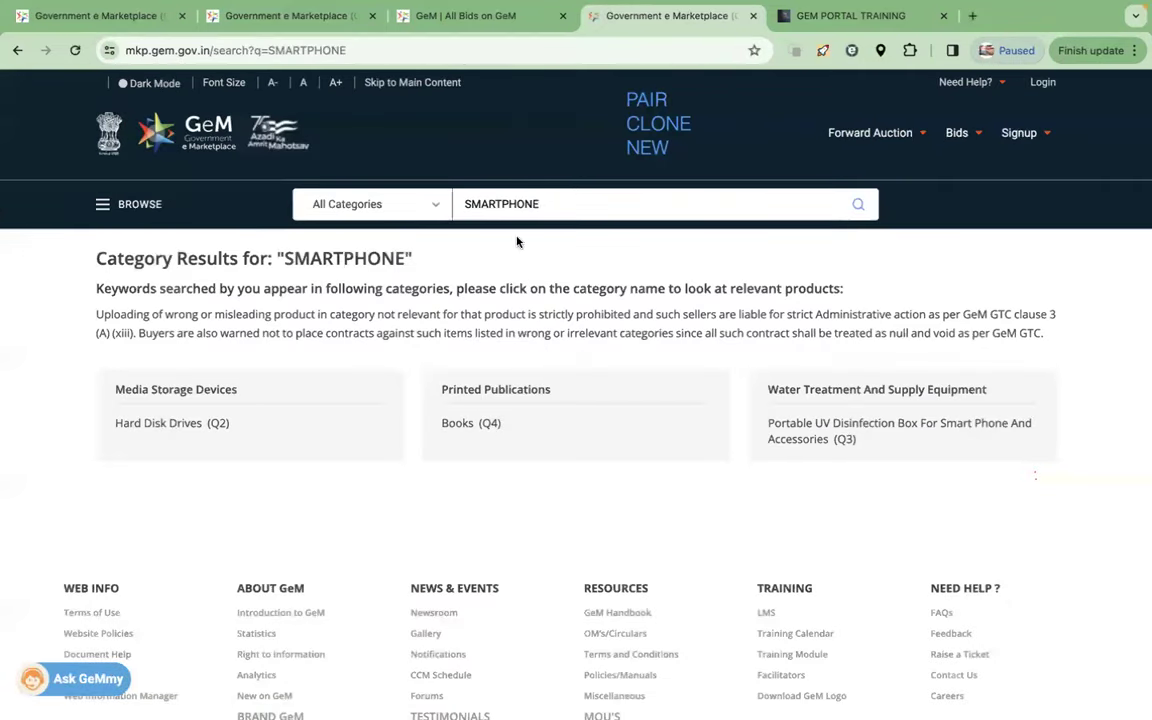
pyautogui.click(503, 204)
pyautogui.press('Return')
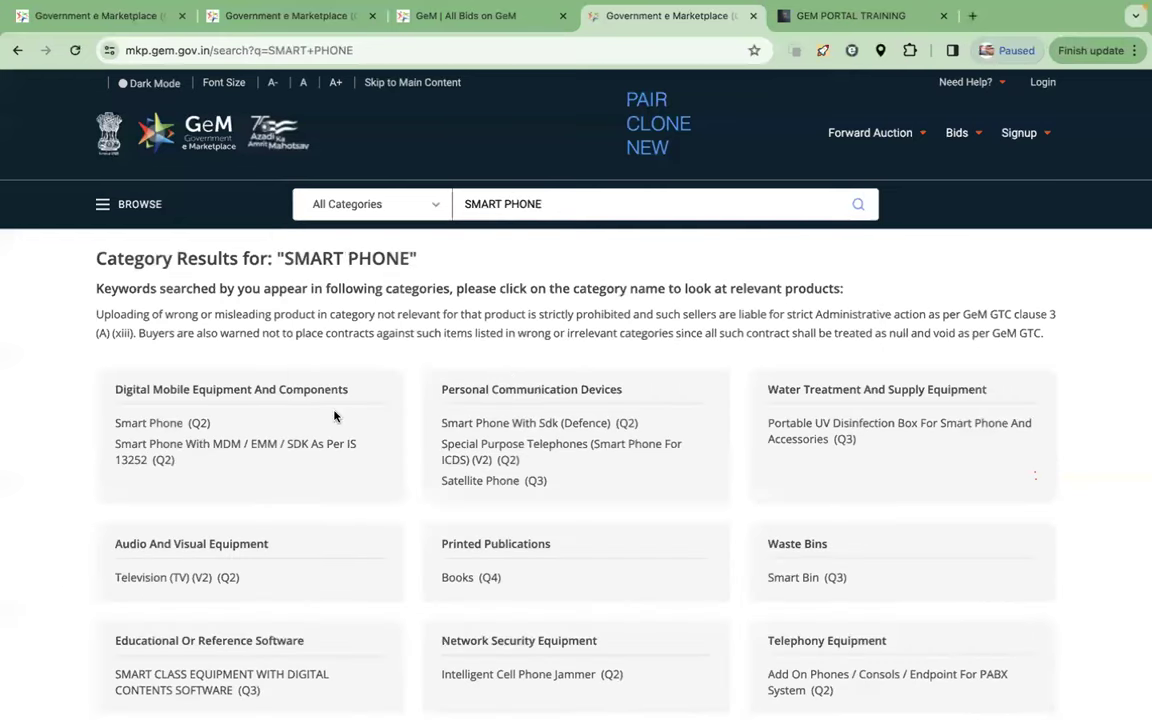
# Step: Open the Smart Phone (Q2) category, clear the search filter and open the first SAMSUNG listing
pyautogui.click(178, 426)
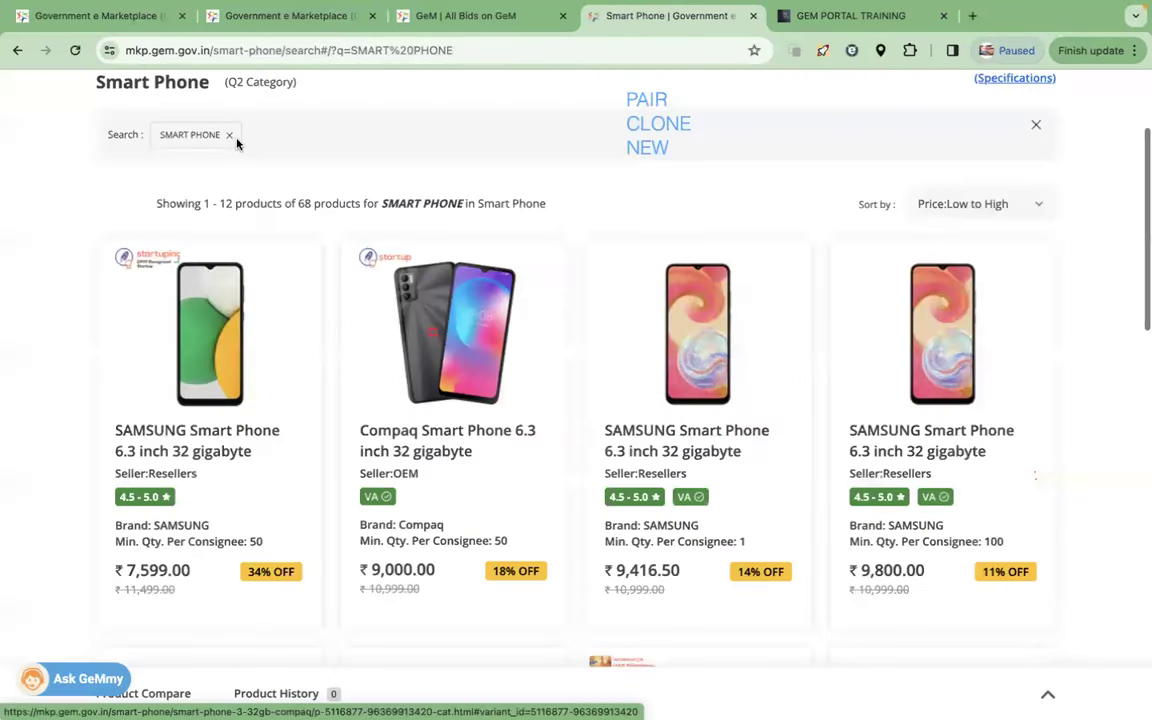
pyautogui.click(231, 137)
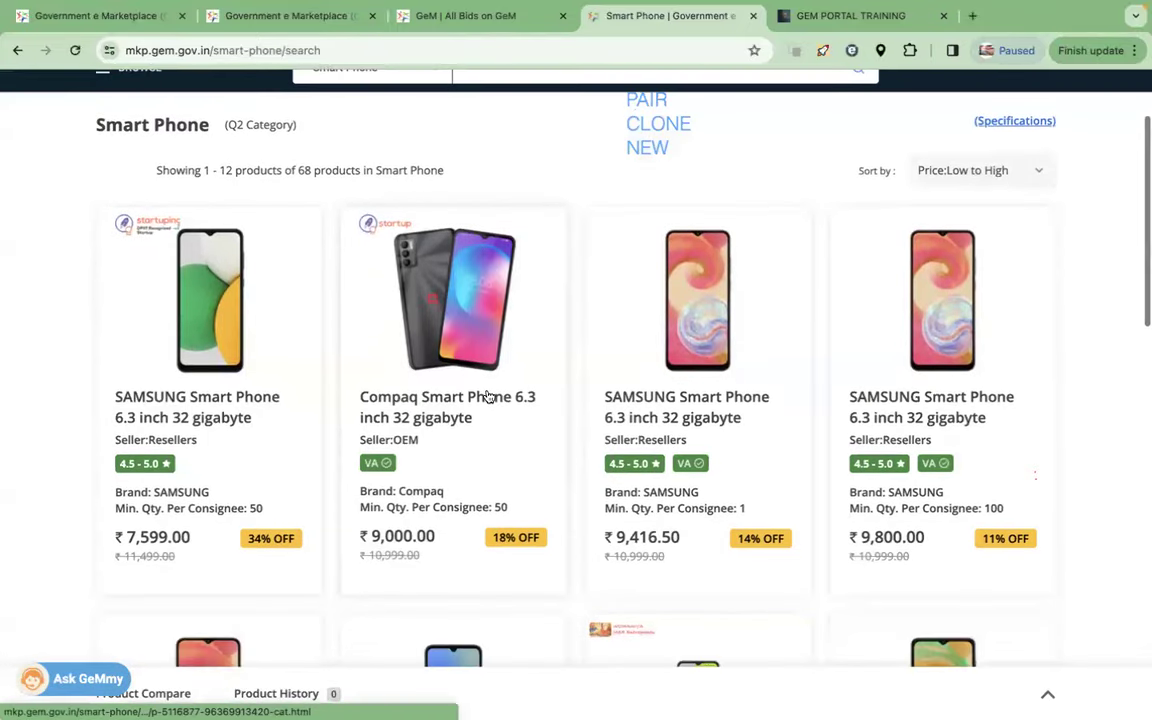
pyautogui.click(197, 400)
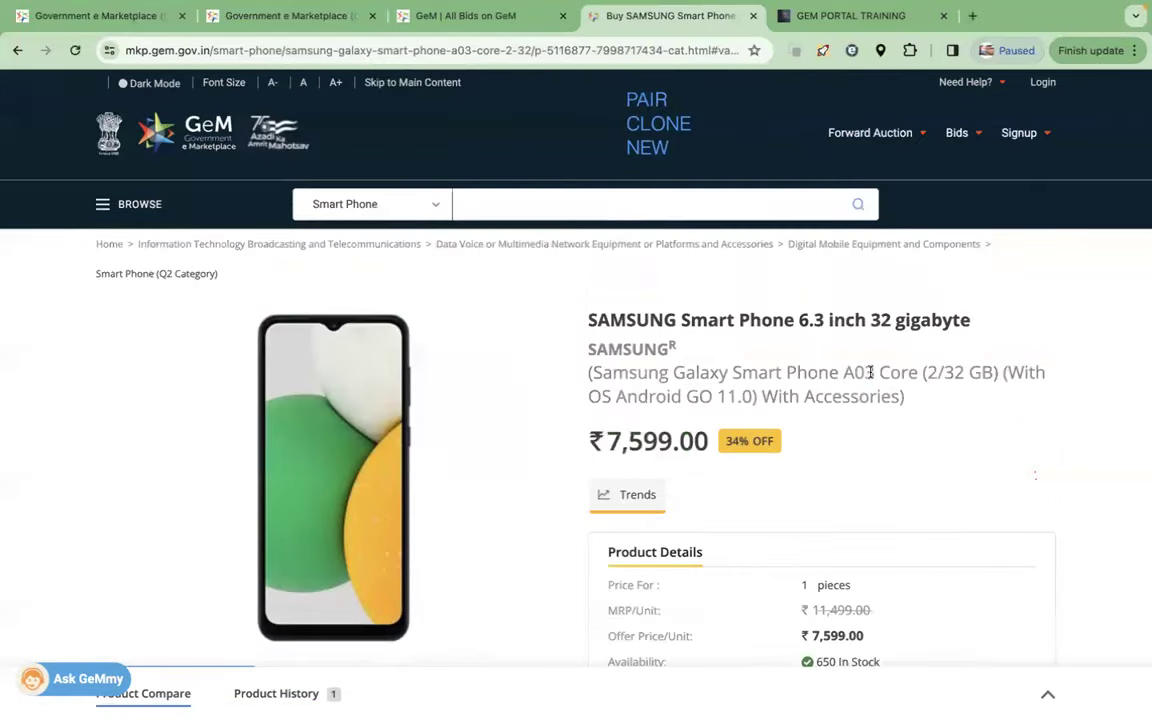
# Step: Highlight the model name A03 and the price 7,599.00 on the product page
pyautogui.moveTo(874, 373); pyautogui.dragTo(843, 373)
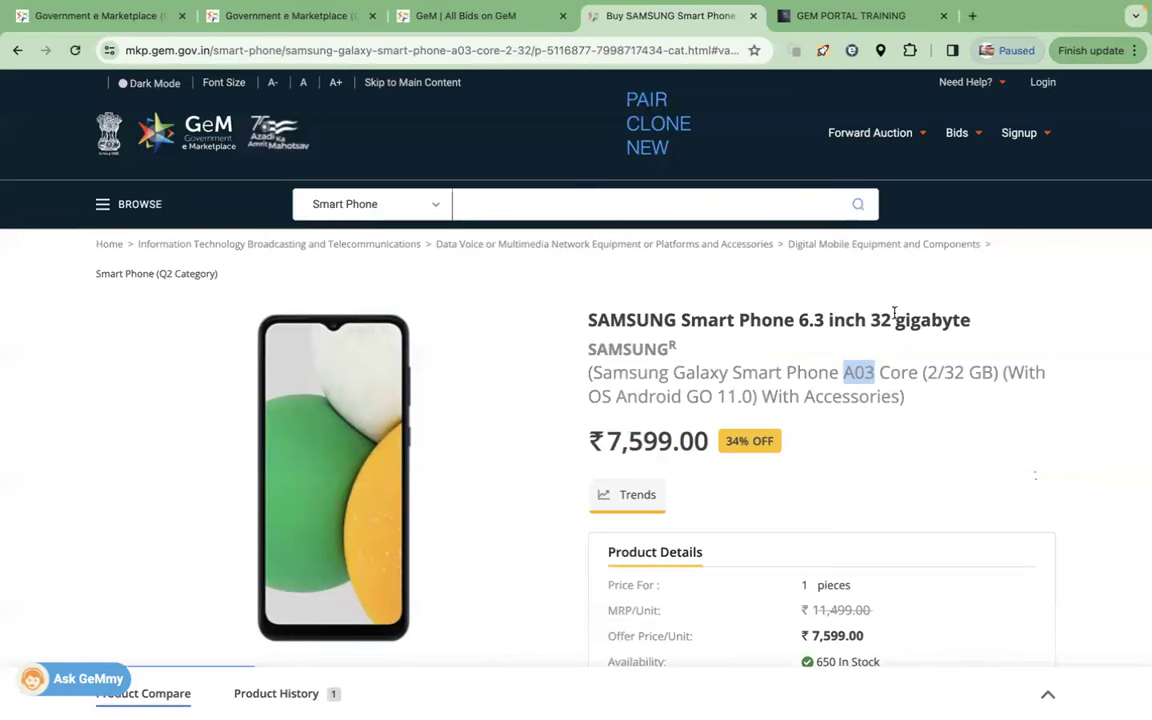
pyautogui.scroll(-1, 835, 445)
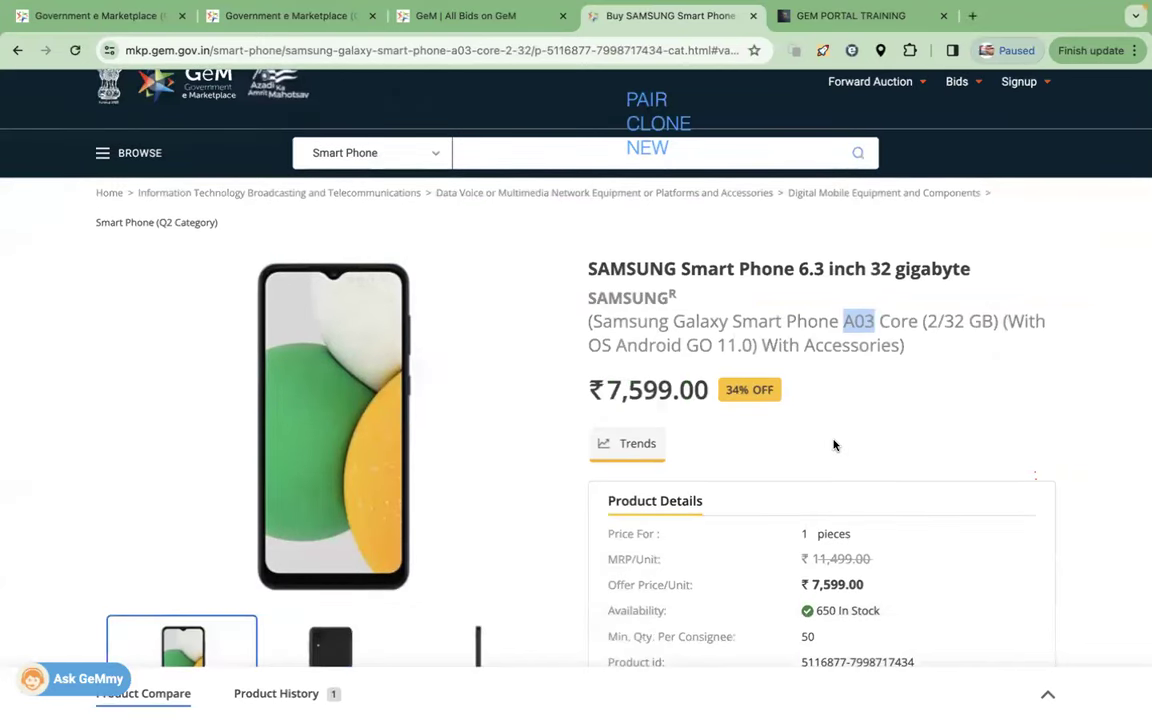
pyautogui.scroll(-1, 727, 395)
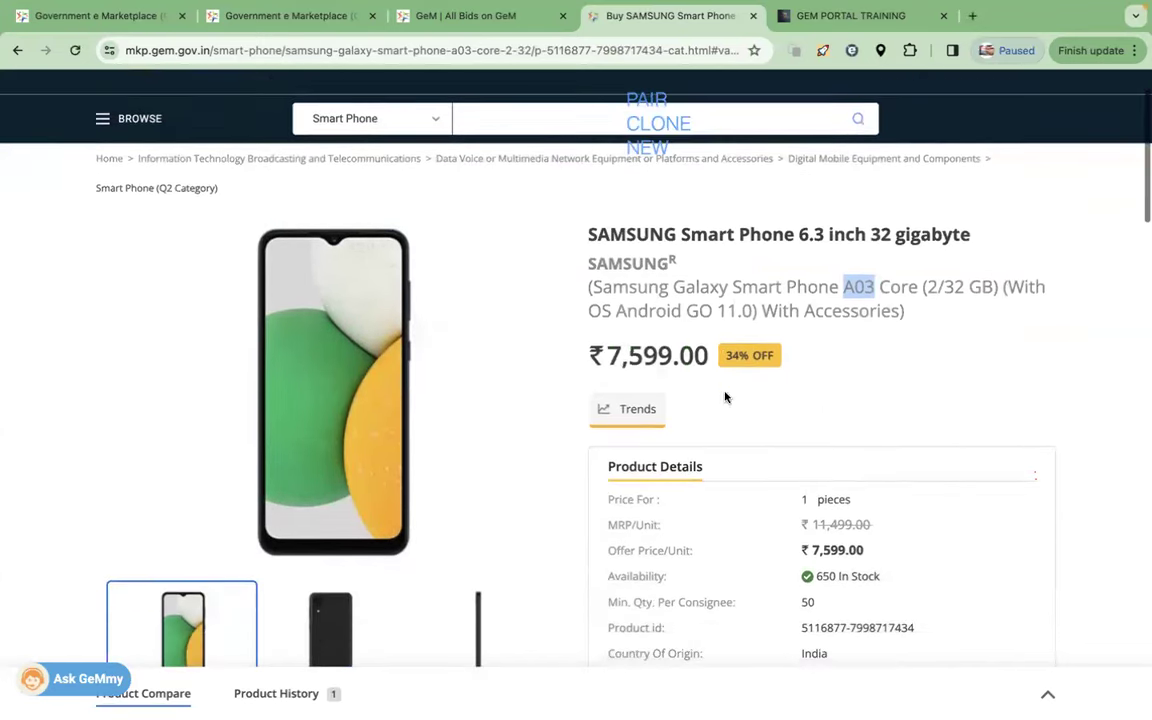
pyautogui.moveTo(708, 356); pyautogui.dragTo(605, 352)
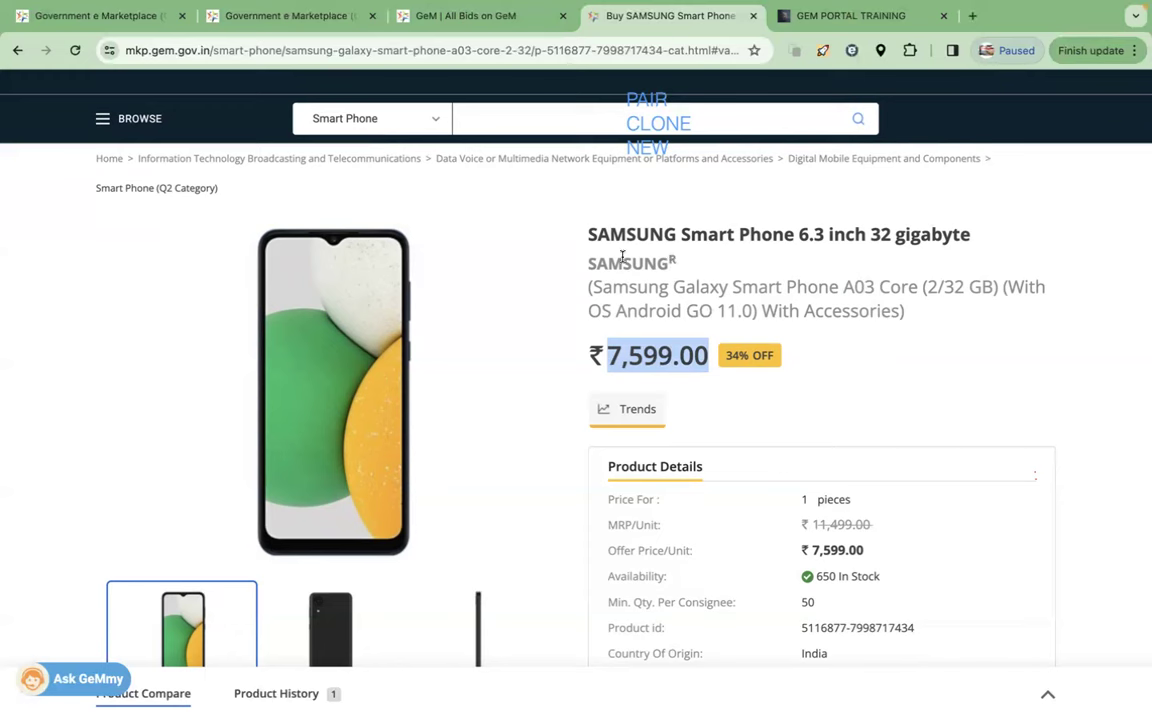
# Step: Highlight the brand name, scroll to the Specifications section and clear the highlights
pyautogui.moveTo(597, 263); pyautogui.dragTo(669, 263)
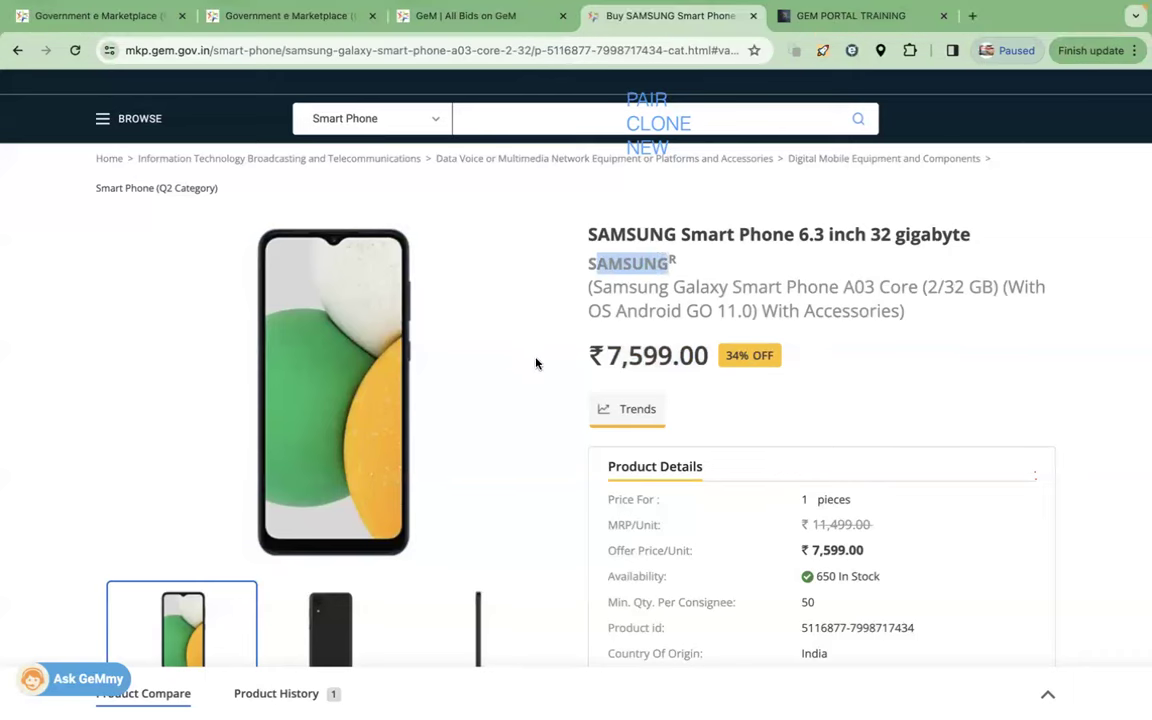
pyautogui.scroll(-7, 589, 414)
pyautogui.moveTo(692, 316); pyautogui.dragTo(787, 355)
pyautogui.click(614, 344)
pyautogui.click(716, 362)
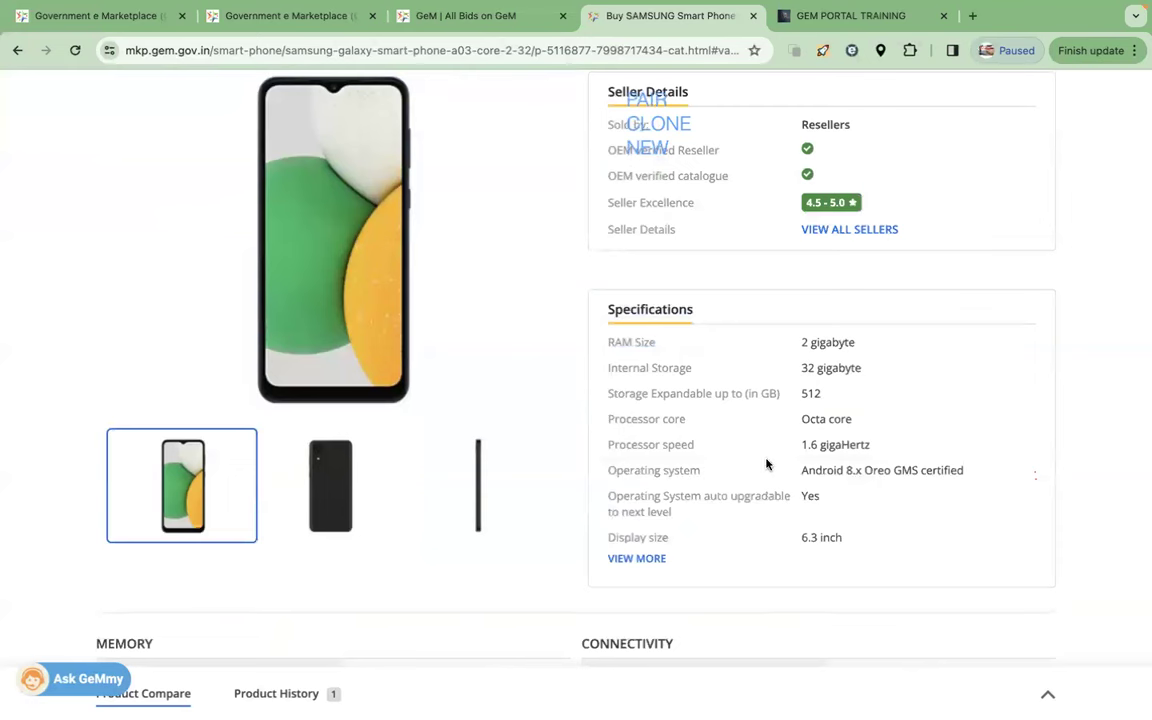
# Step: Expand the full specification list with VIEW MORE and scroll through the specs
pyautogui.click(655, 566)
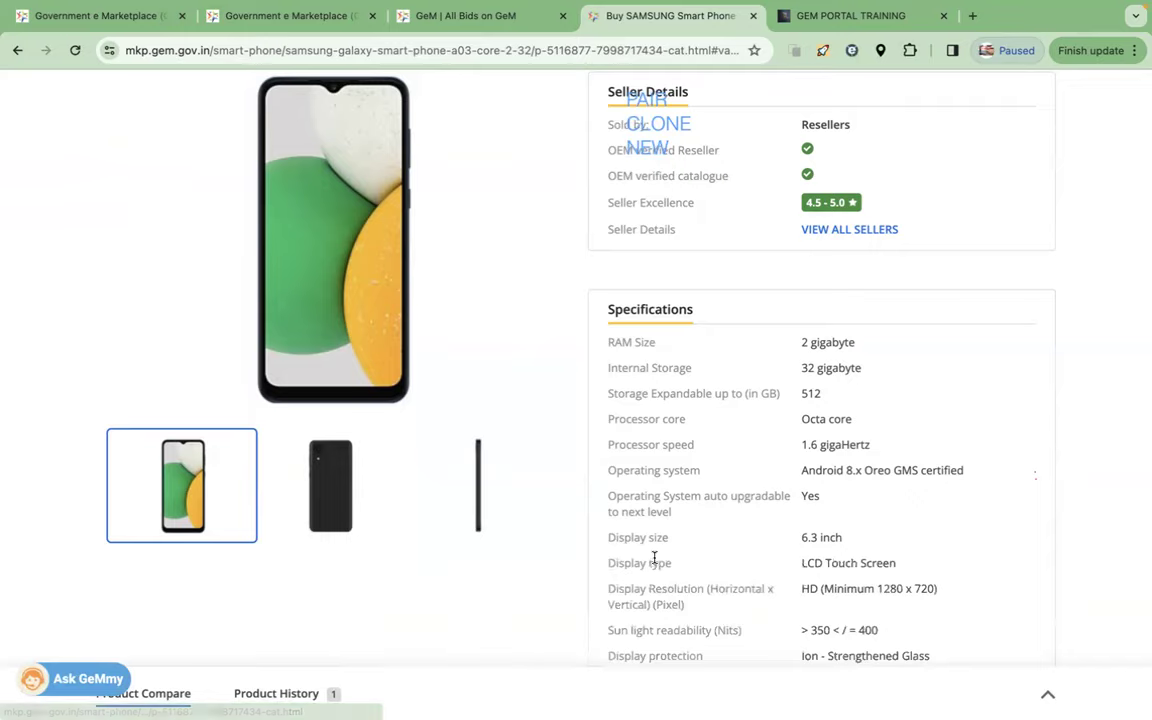
pyautogui.scroll(-8, 668, 283)
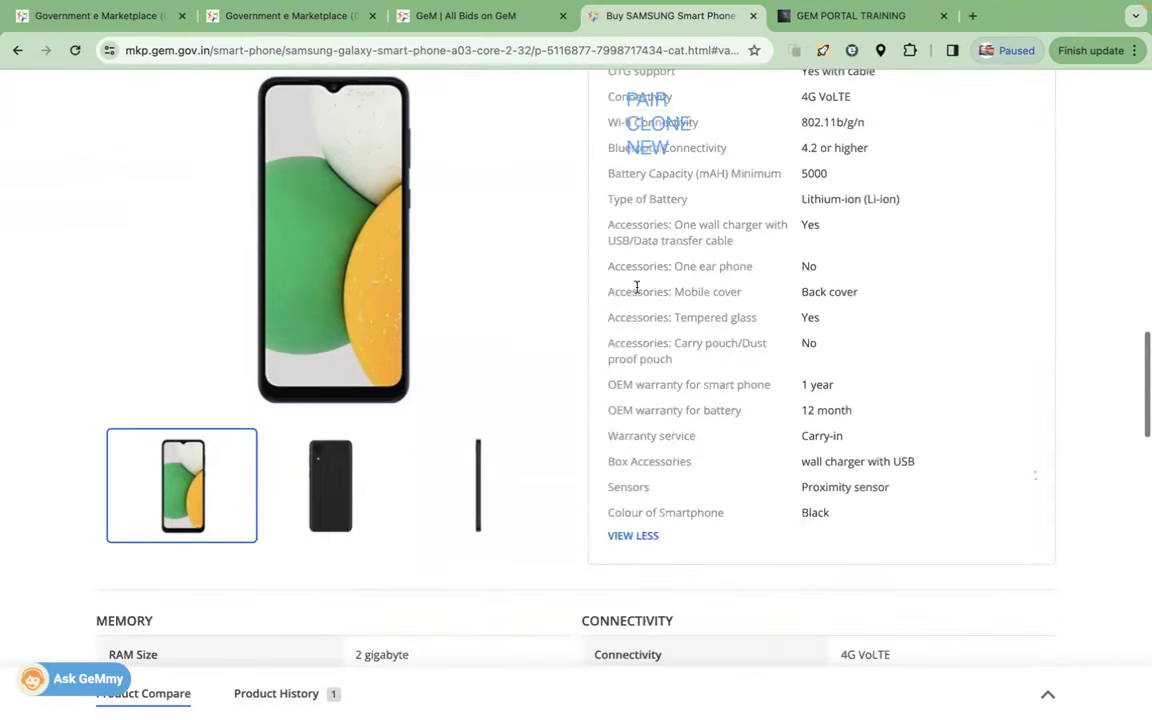
pyautogui.scroll(-4, 638, 337)
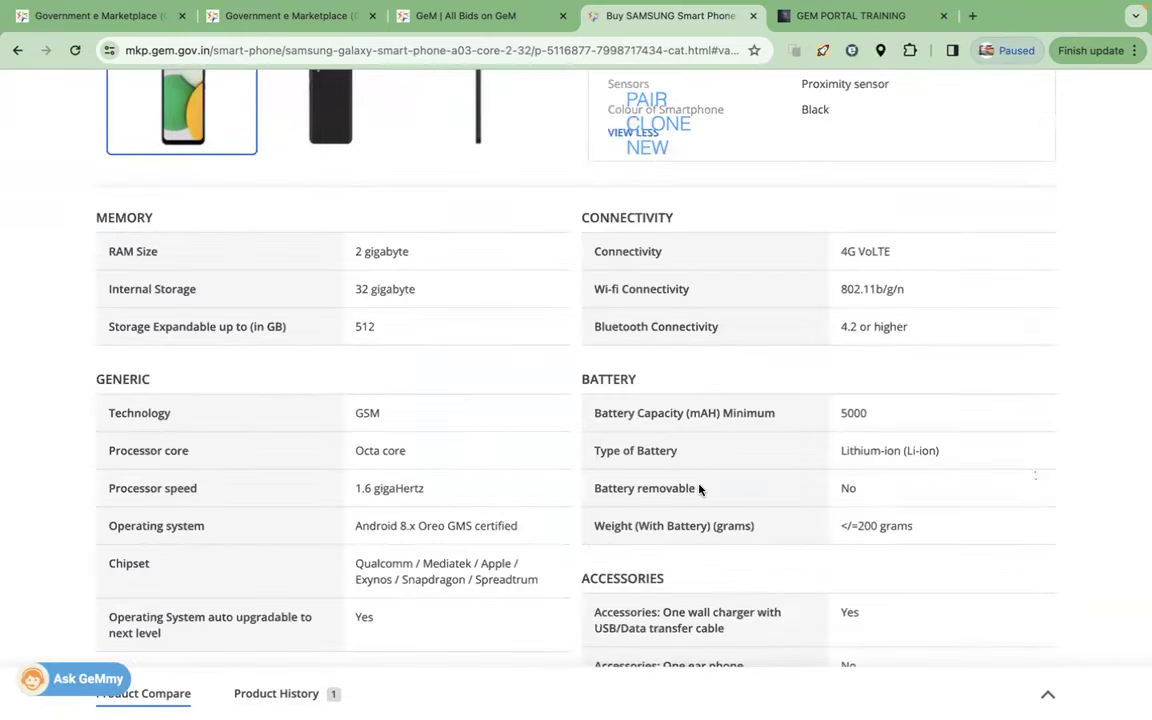
pyautogui.scroll(10, 700, 488)
pyautogui.scroll(-3, 699, 488)
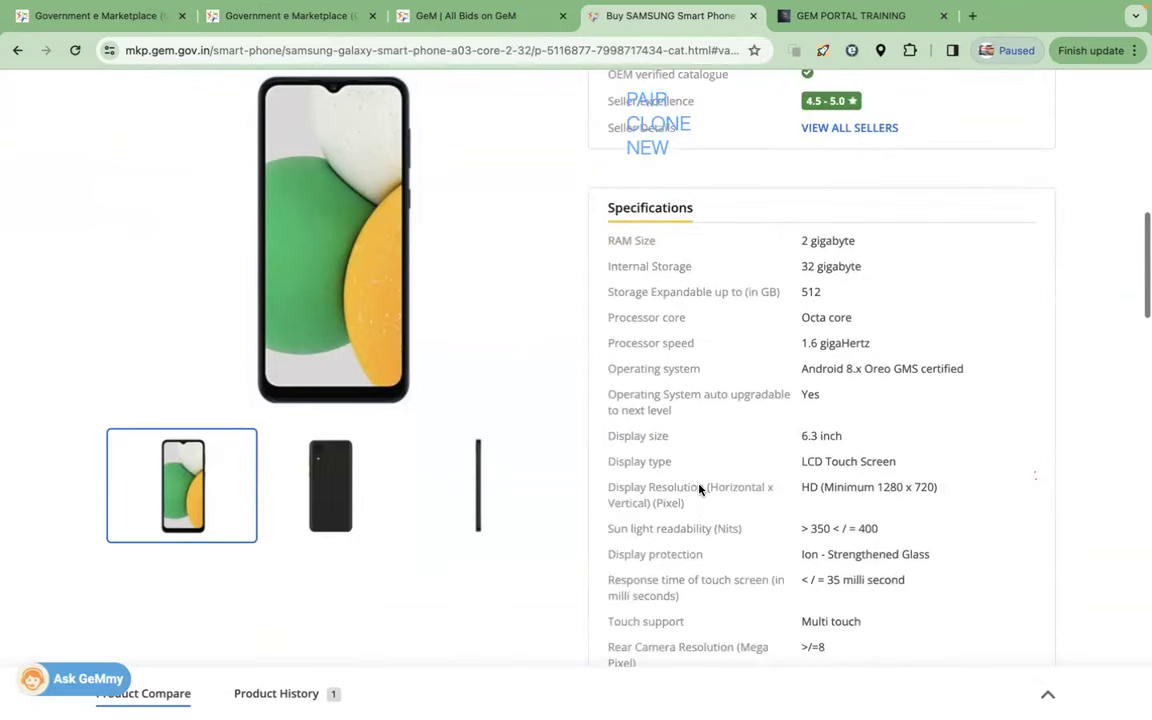
pyautogui.moveTo(607, 208); pyautogui.dragTo(733, 625)
pyautogui.scroll(15, 695, 398)
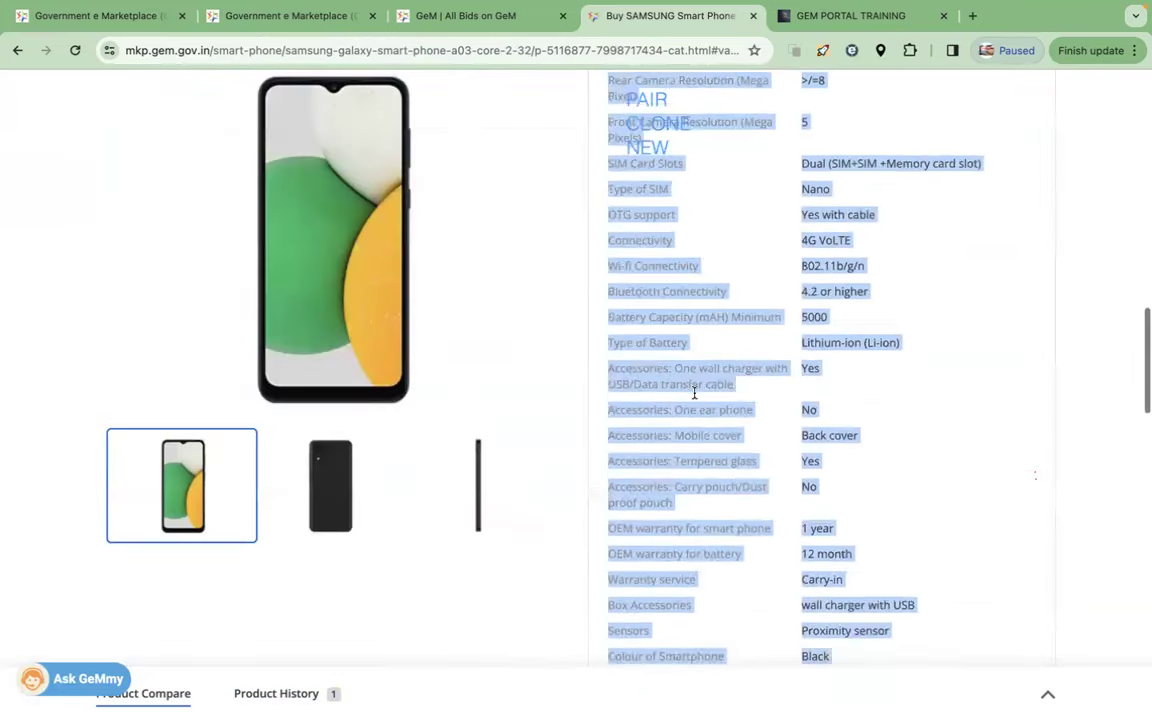
pyautogui.scroll(-1, 695, 398)
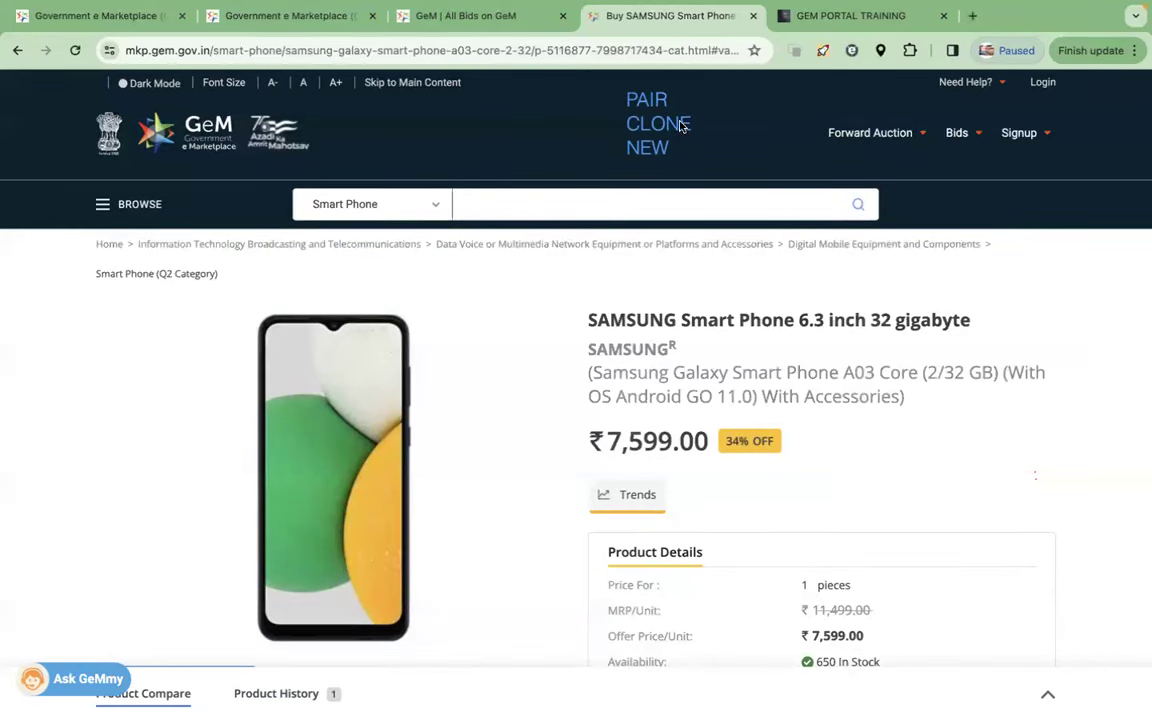
pyautogui.scroll(-10, 650, 410)
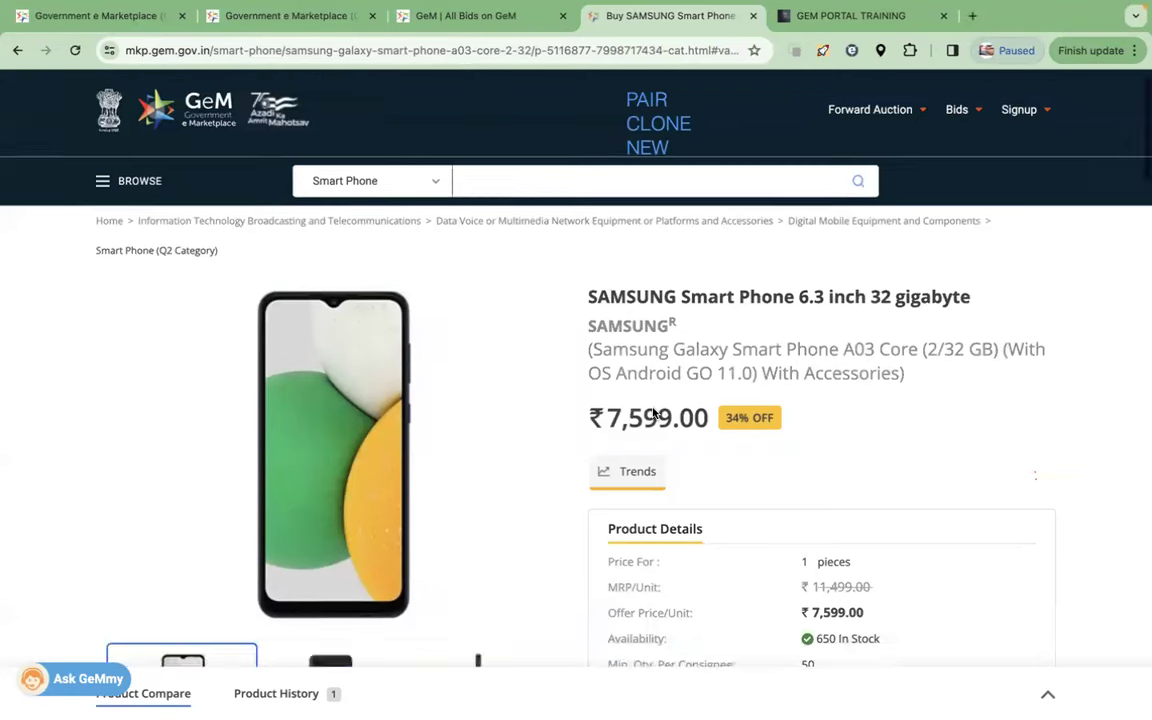
# Step: Select all page text, deselect it, and return to the top of the product page
pyautogui.hotkey('ctrl', 'a')
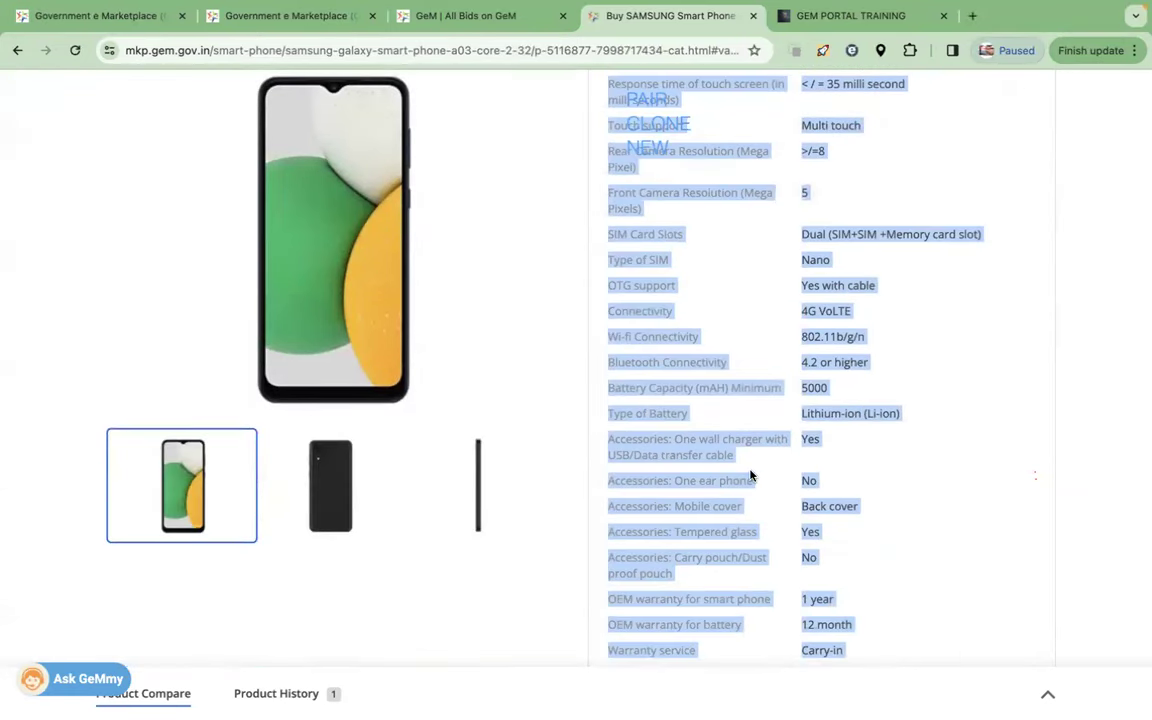
pyautogui.click(753, 480)
pyautogui.scroll(10, 756, 517)
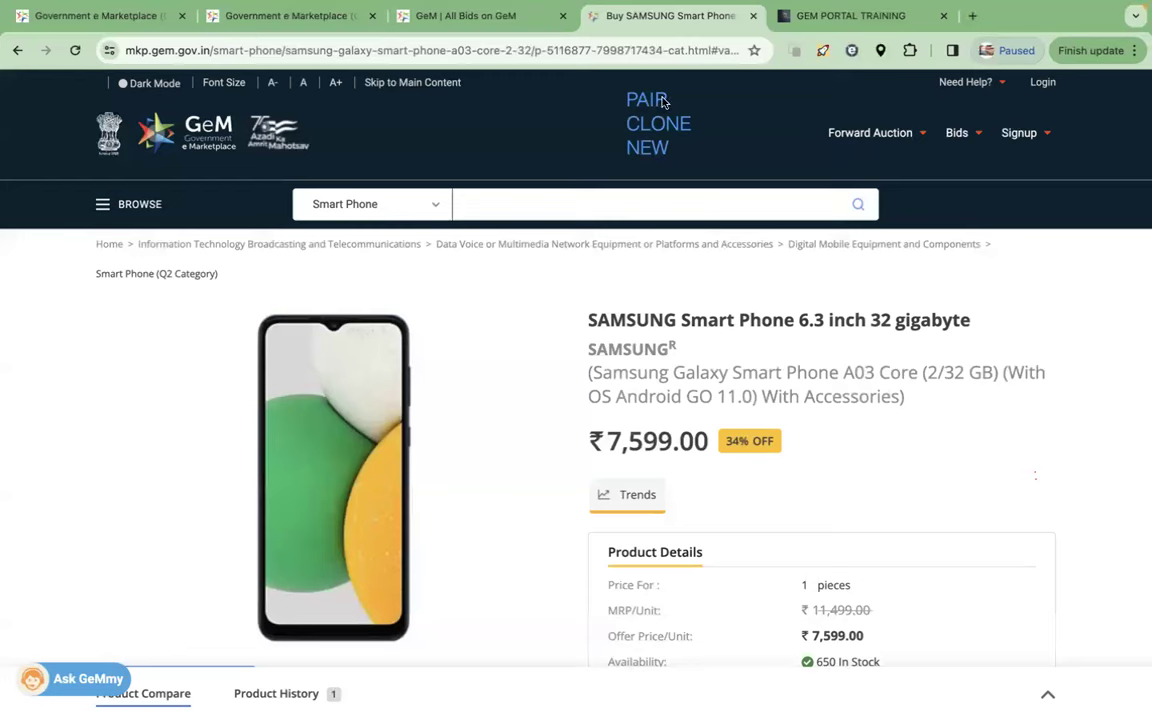
pyautogui.scroll(-6, 650, 380)
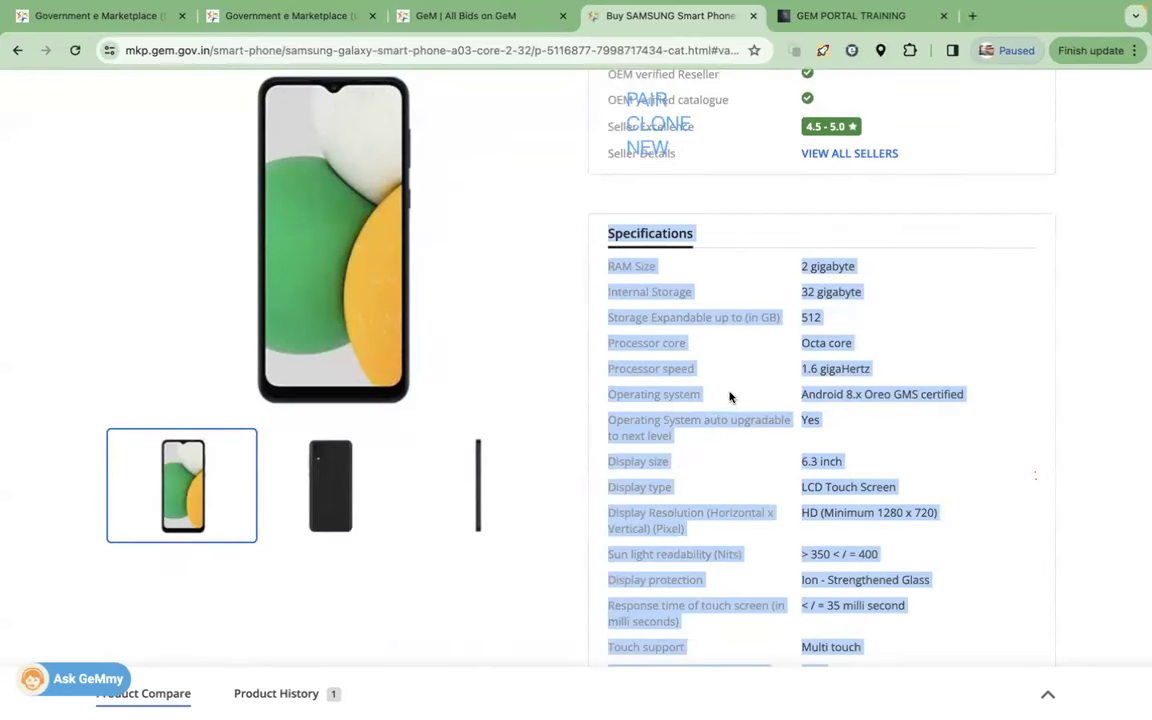
pyautogui.scroll(8, 732, 387)
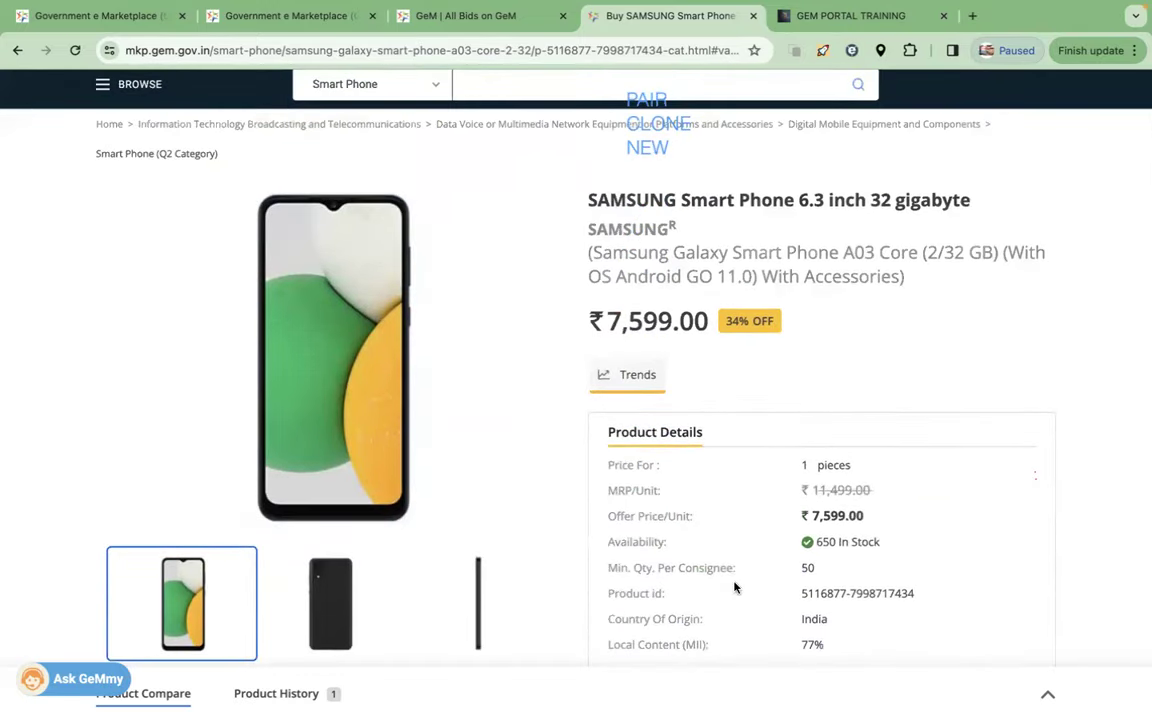
pyautogui.scroll(-8, 735, 586)
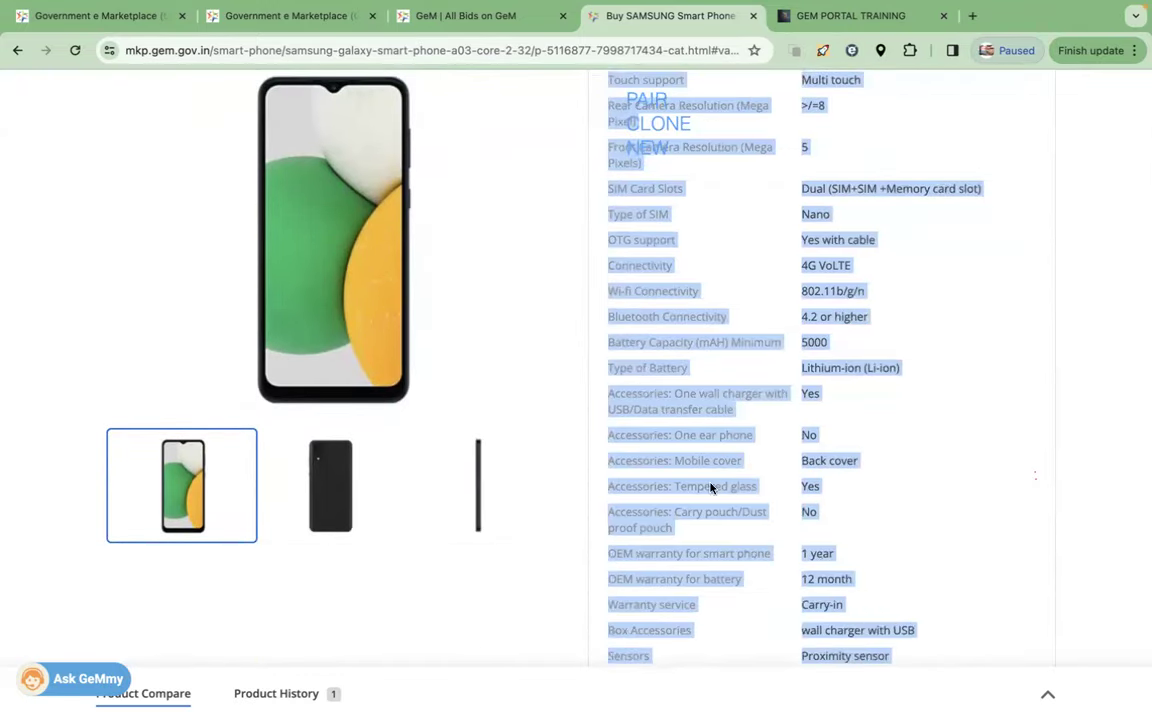
pyautogui.click(810, 440)
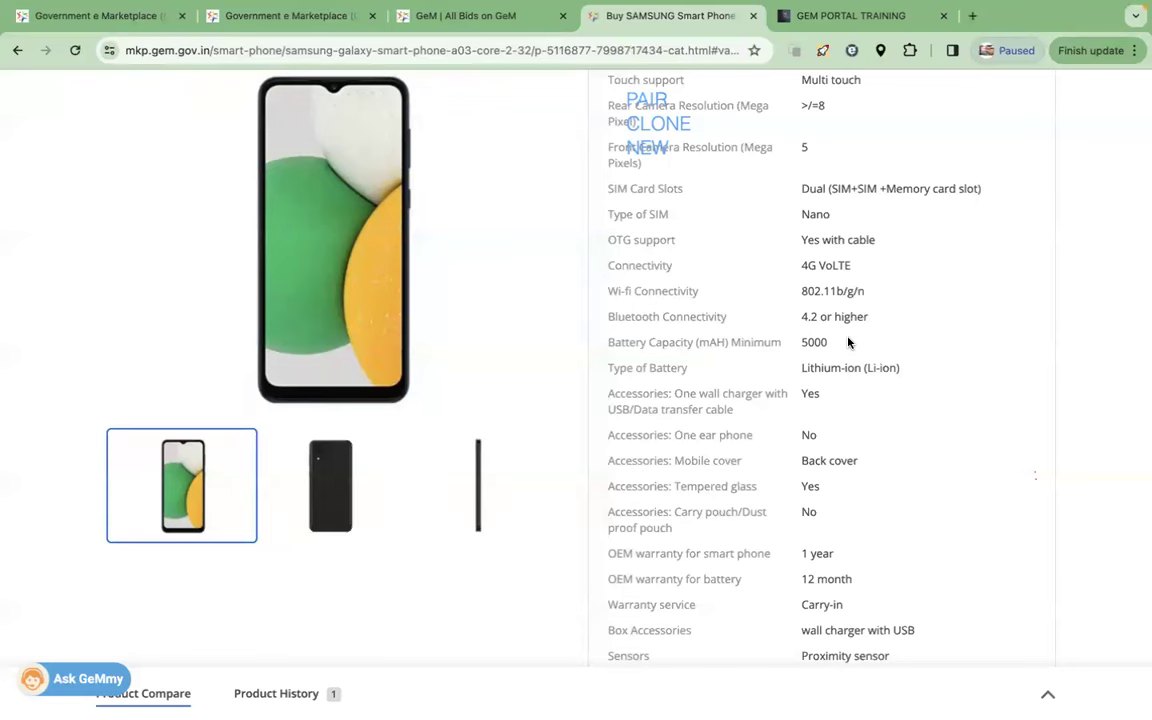
pyautogui.scroll(15, 848, 342)
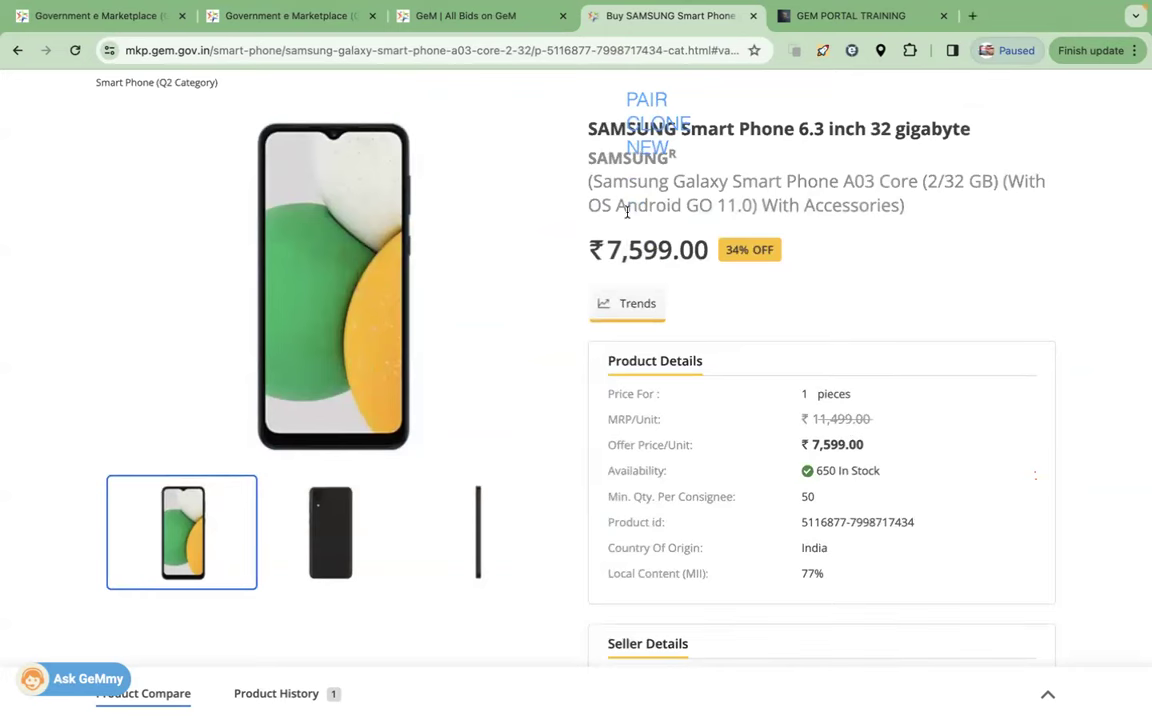
pyautogui.scroll(2, 625, 208)
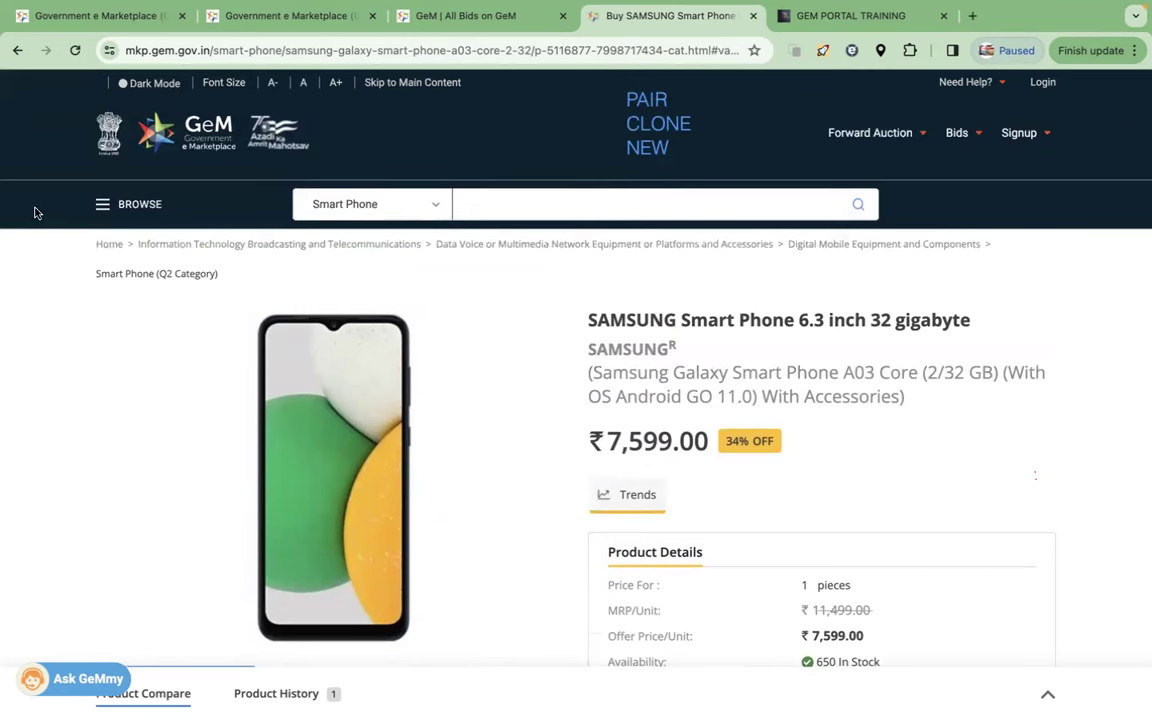
# Step: Add a '10 MIN - 6 HRS' note in the page header
pyautogui.click(717, 95)
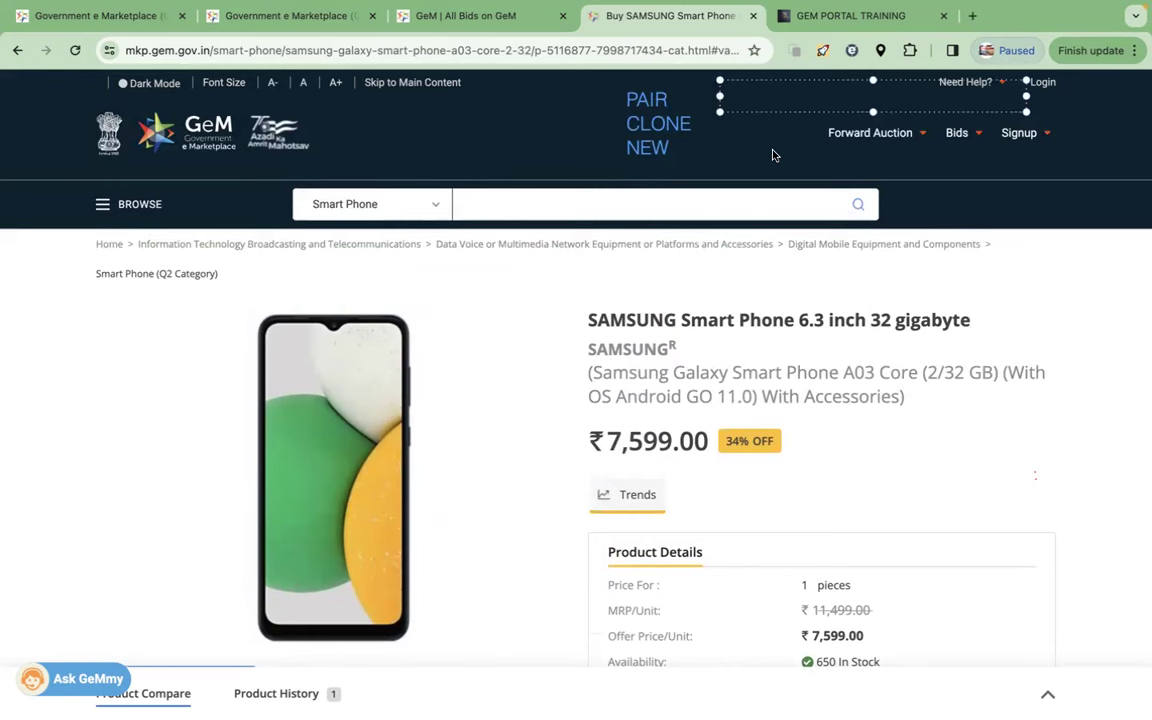
pyautogui.write('10 MIN - 6 HRS')
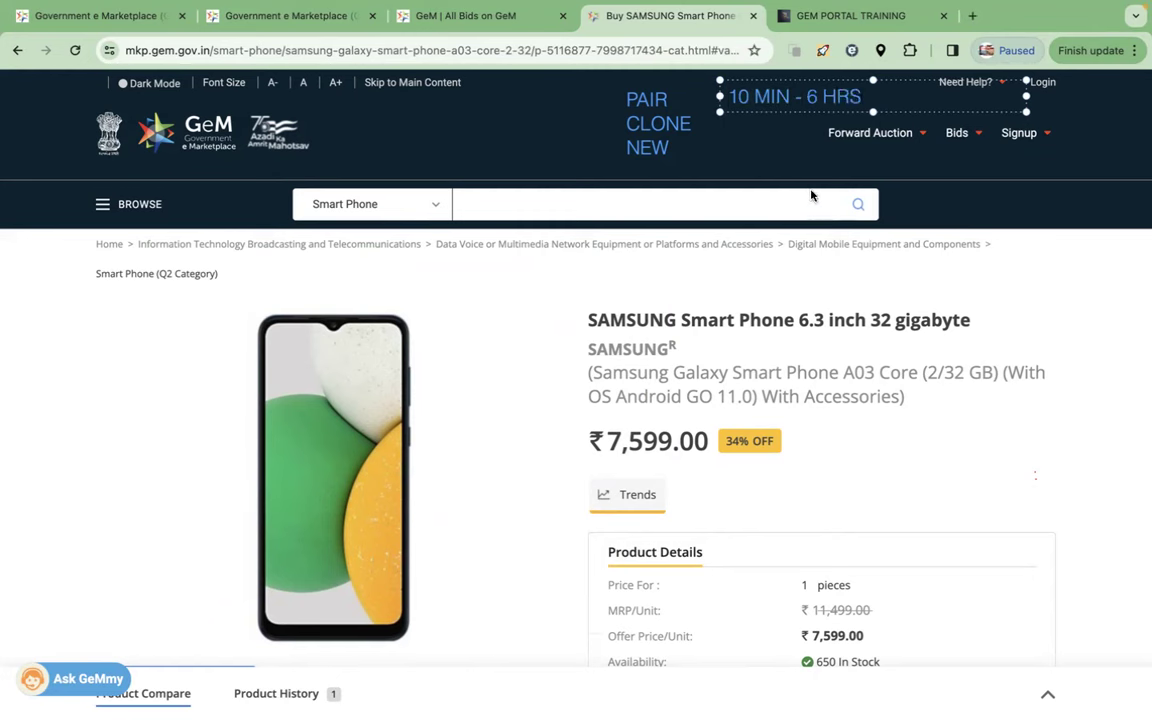
pyautogui.click(1049, 211)
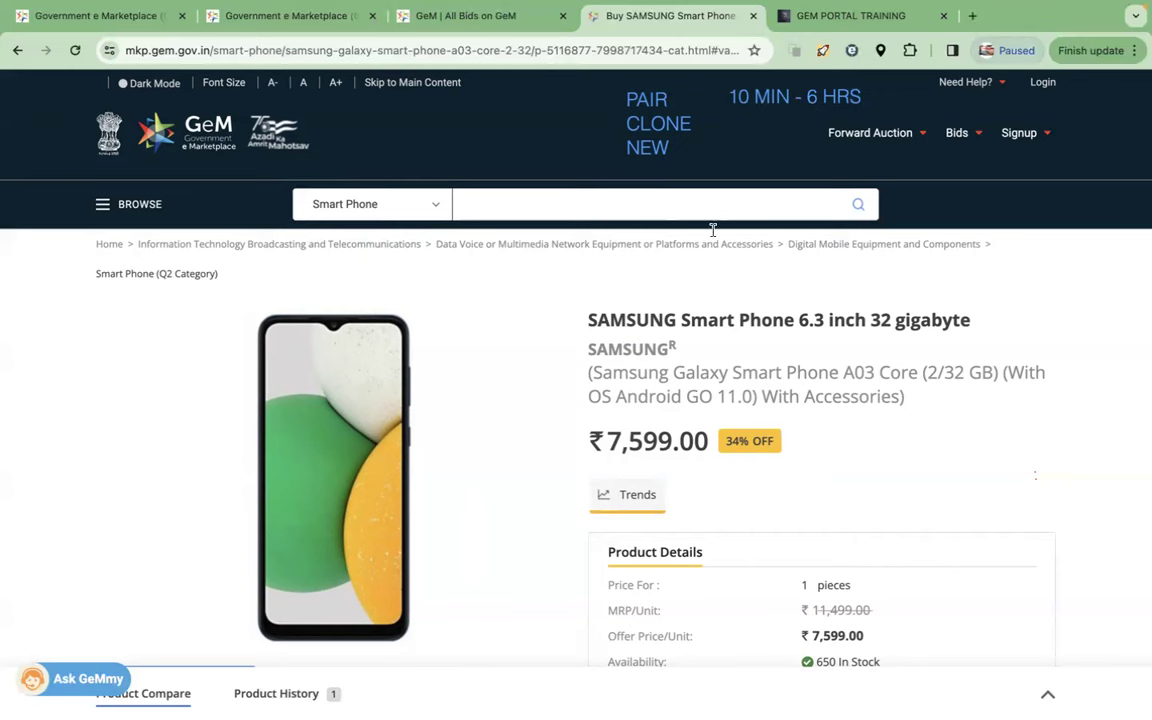
# Step: Add a '2 TO 7 DAYS' note below the first one
pyautogui.click(730, 135)
pyautogui.write('2 TO')
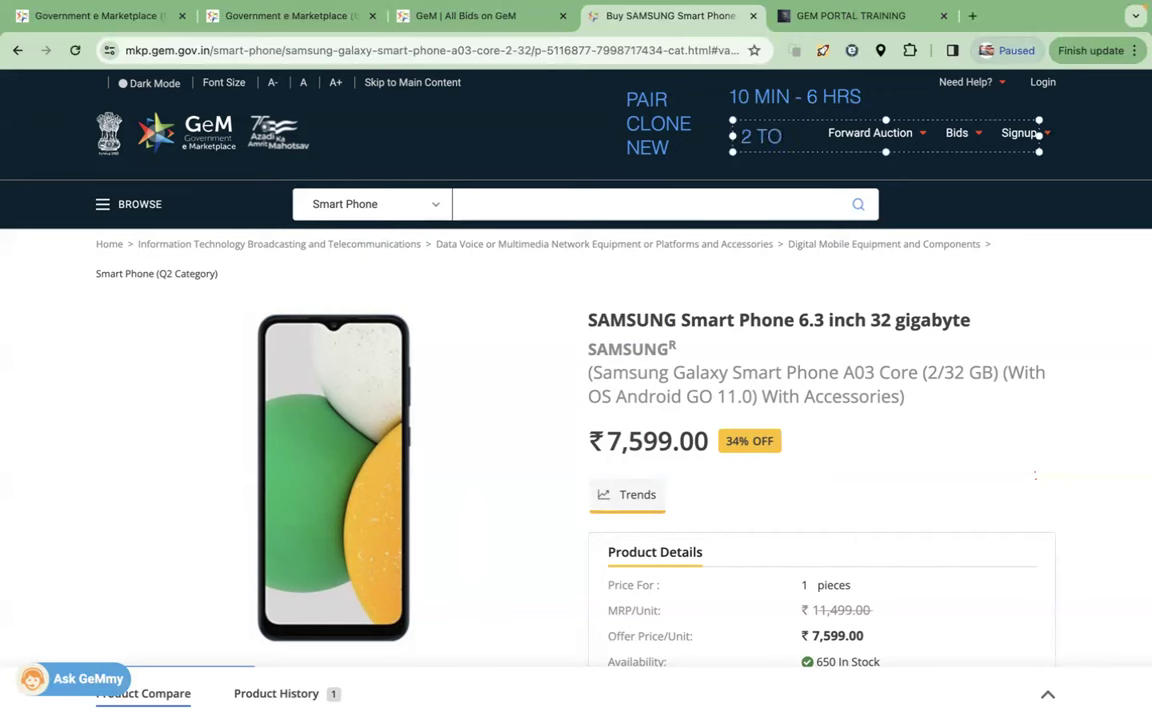
pyautogui.write(' 7 DAYS')
pyautogui.click(971, 244)
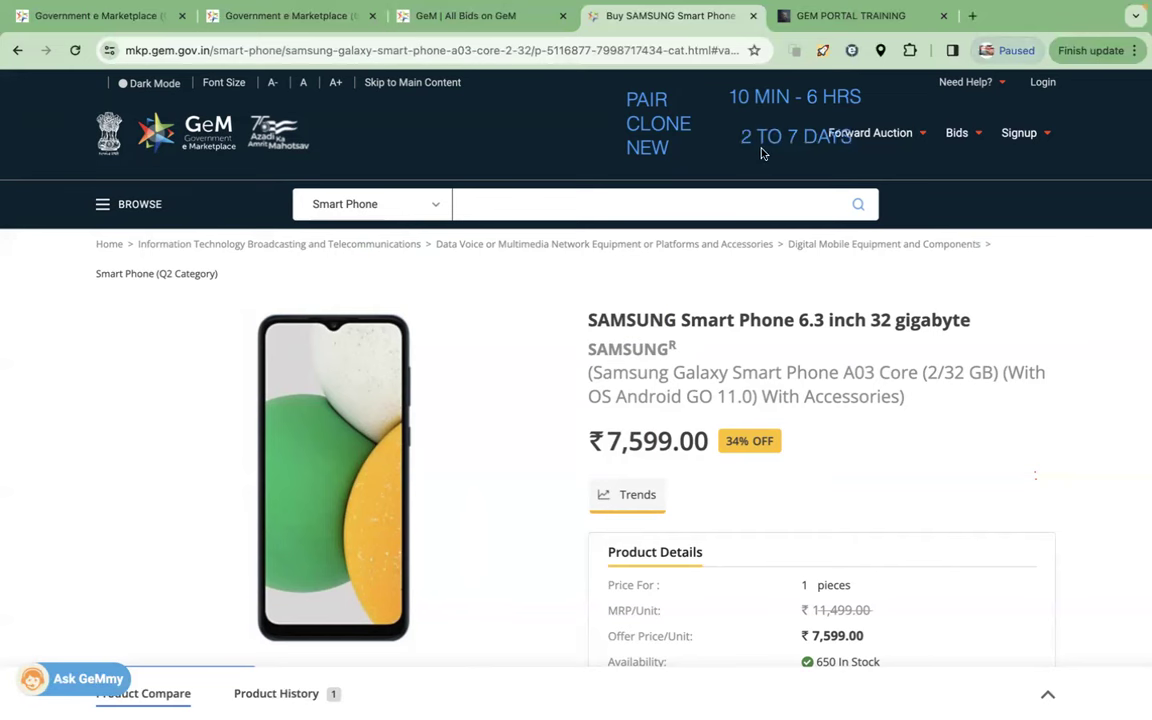
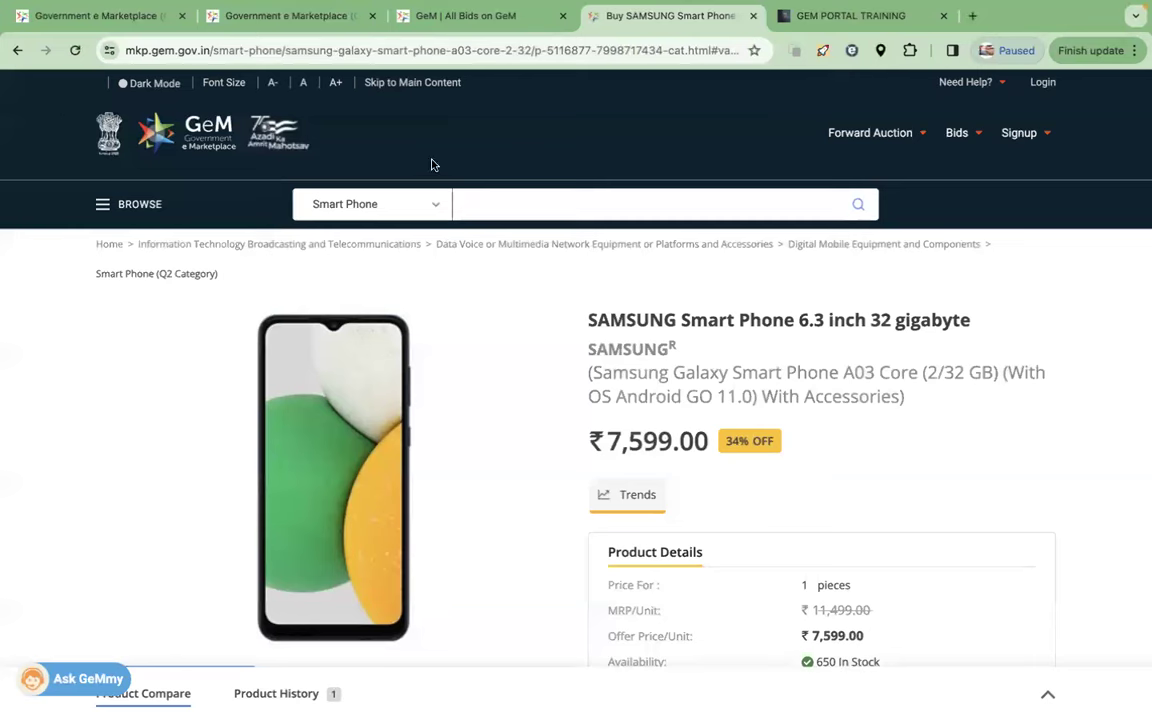
# Step: Review the Samsung phone's Resellers seller details, reload the page, and return to the Smart Phone (Q2 Category) listing
pyautogui.scroll(-1, 738, 320)
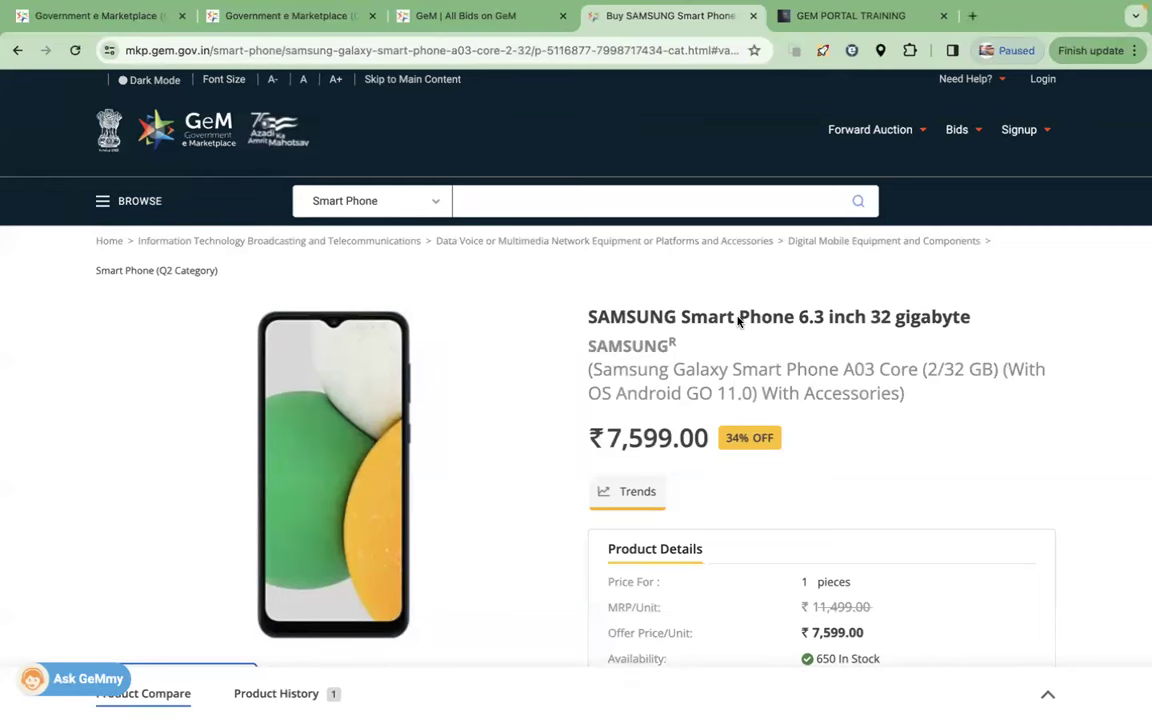
pyautogui.scroll(-3, 856, 418)
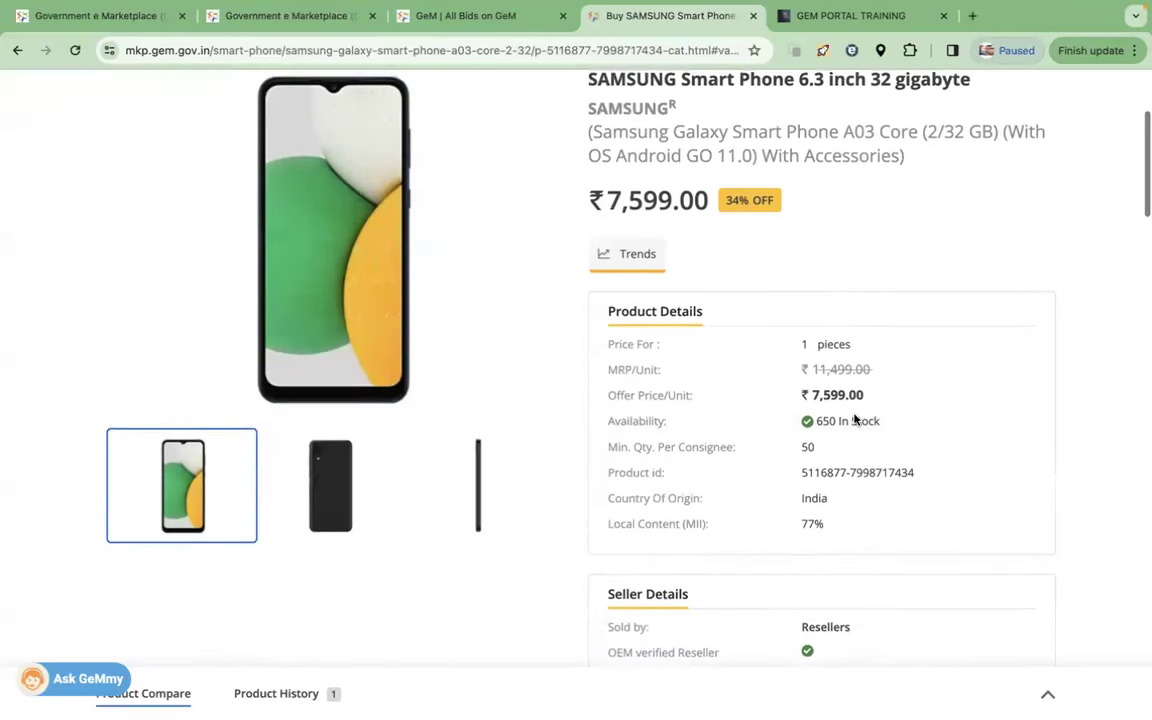
pyautogui.scroll(-1, 855, 420)
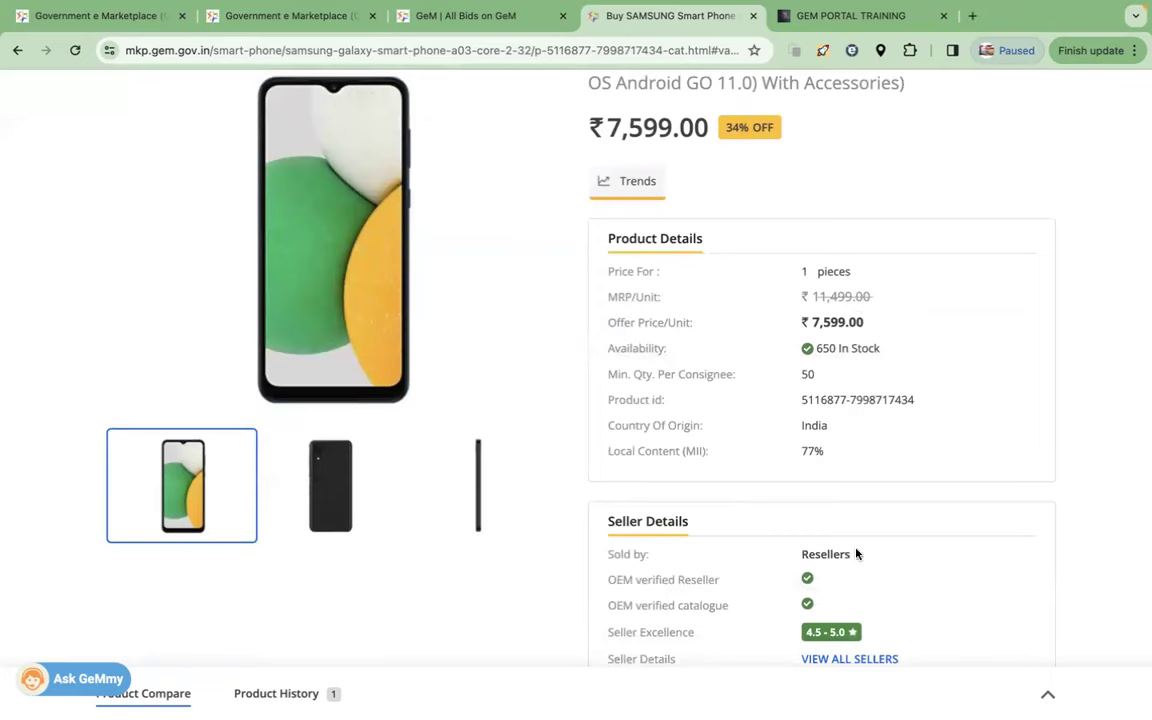
pyautogui.moveTo(797, 556); pyautogui.dragTo(866, 553)
pyautogui.hotkey('ctrl', 'r')
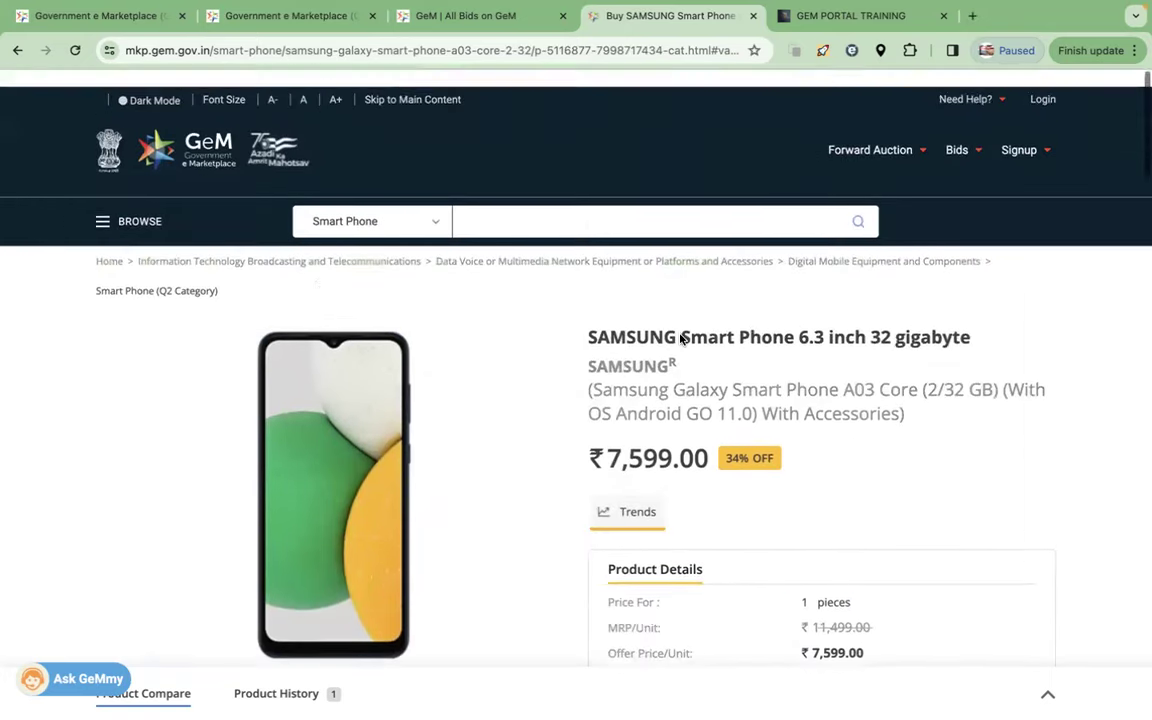
pyautogui.click(154, 280)
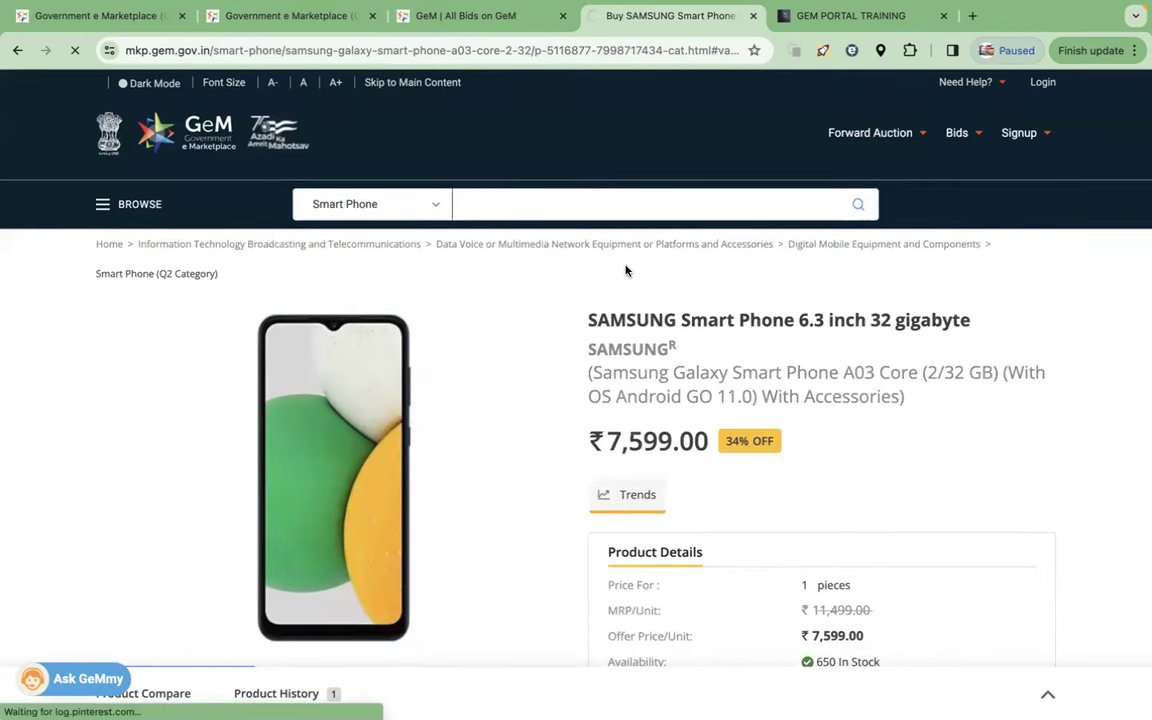
pyautogui.scroll(-2, 733, 380)
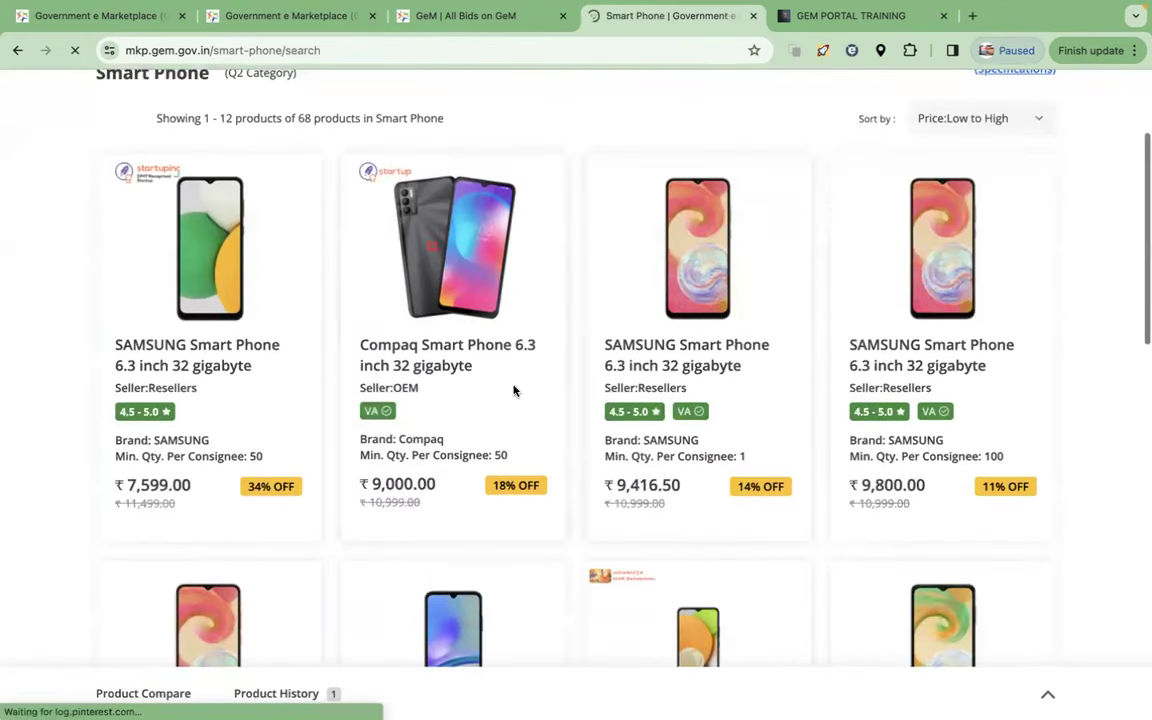
pyautogui.moveTo(445, 442); pyautogui.dragTo(399, 439)
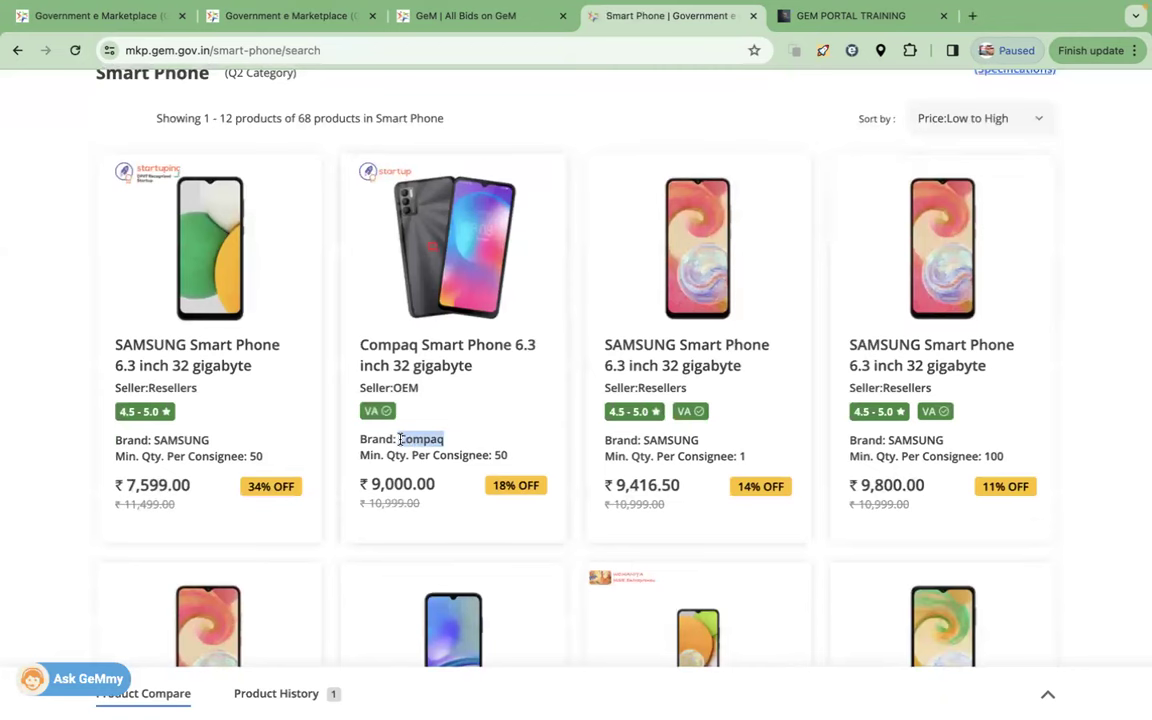
pyautogui.moveTo(419, 388); pyautogui.dragTo(359, 389)
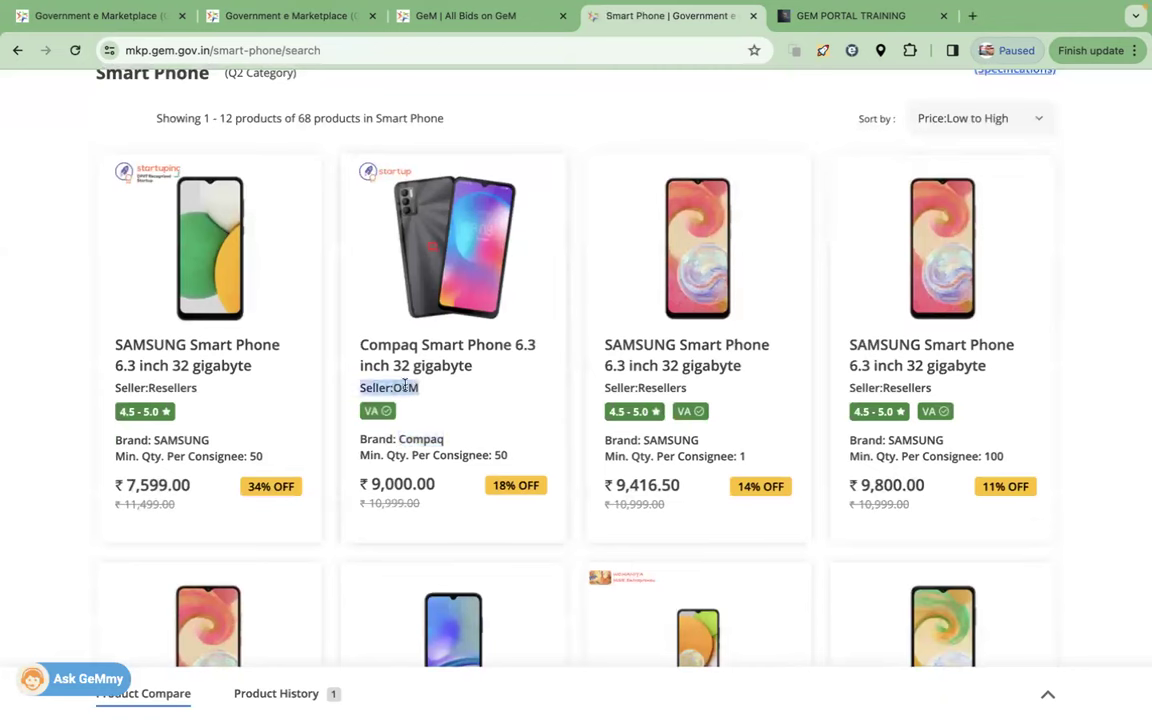
pyautogui.scroll(-1, 450, 414)
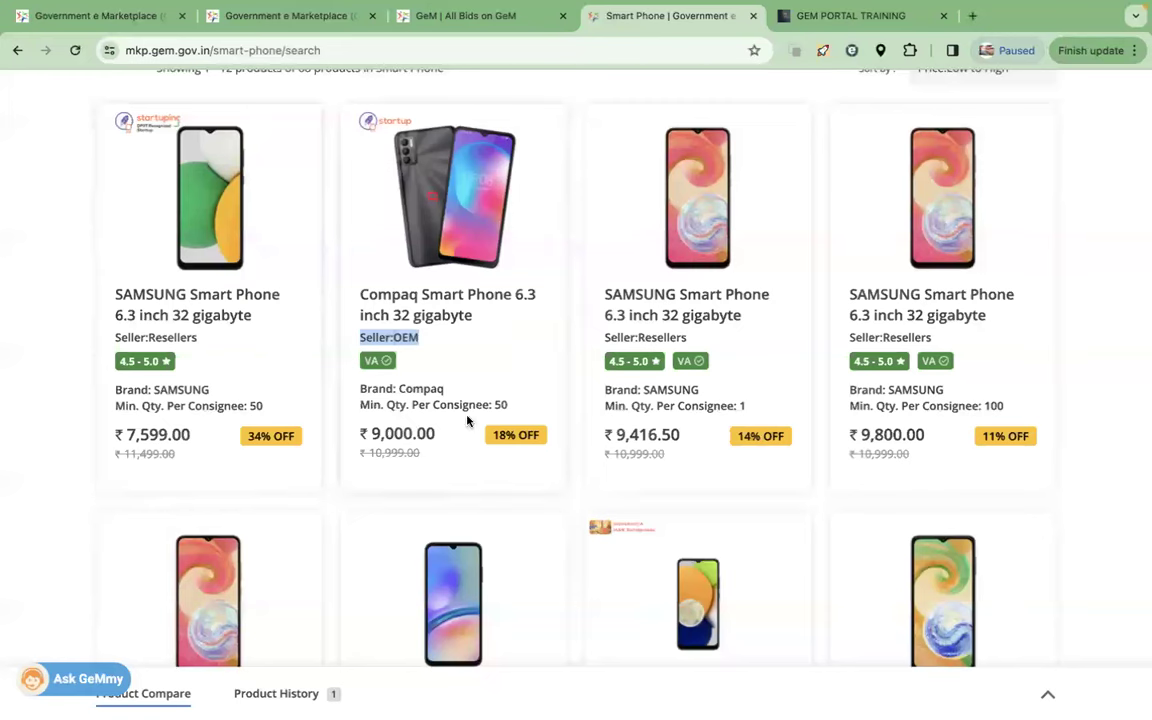
pyautogui.scroll(-5, 467, 421)
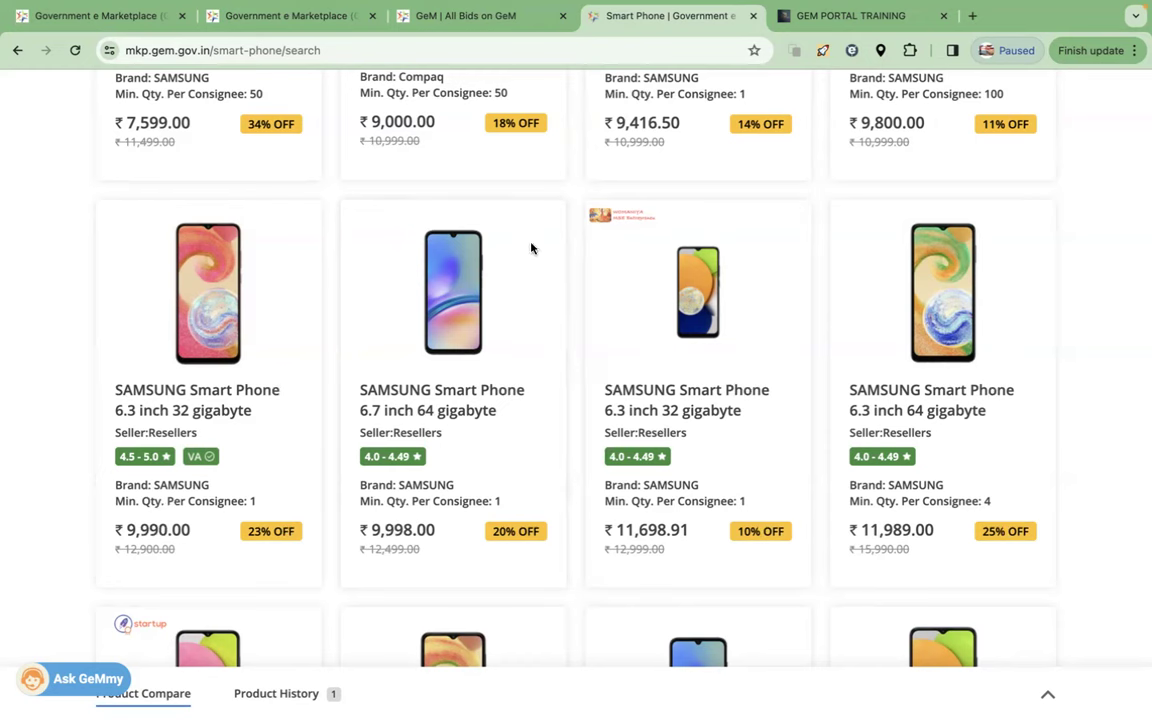
pyautogui.scroll(6, 517, 288)
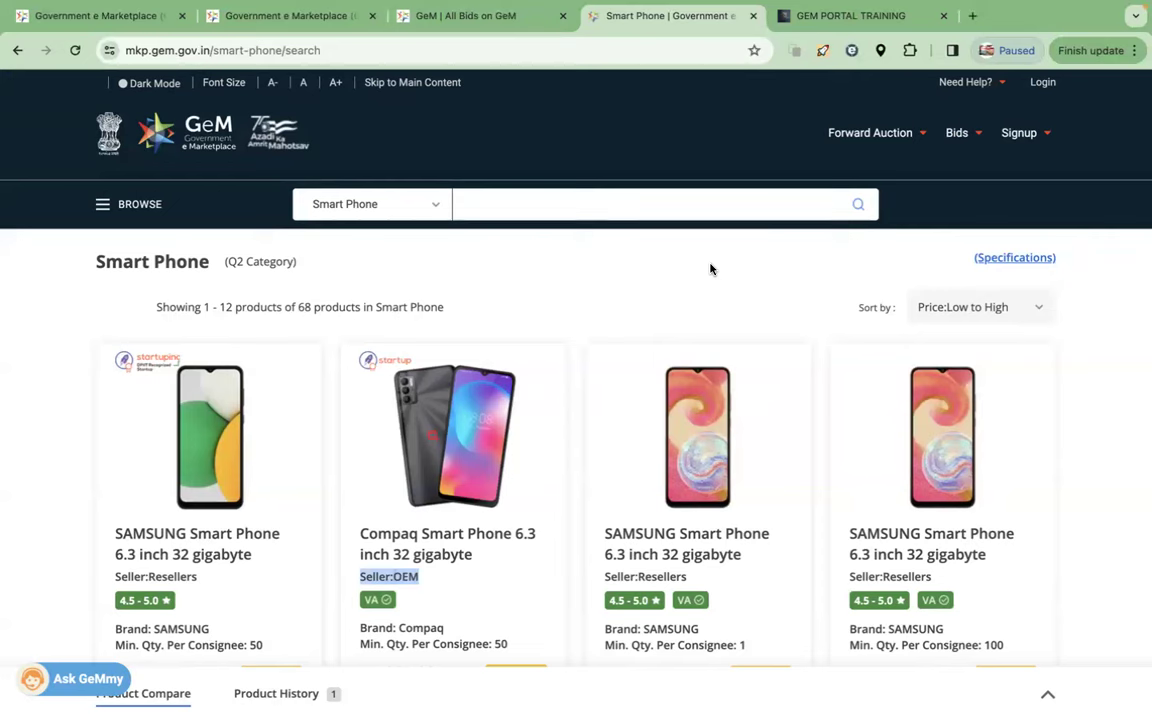
pyautogui.scroll(-3, 710, 268)
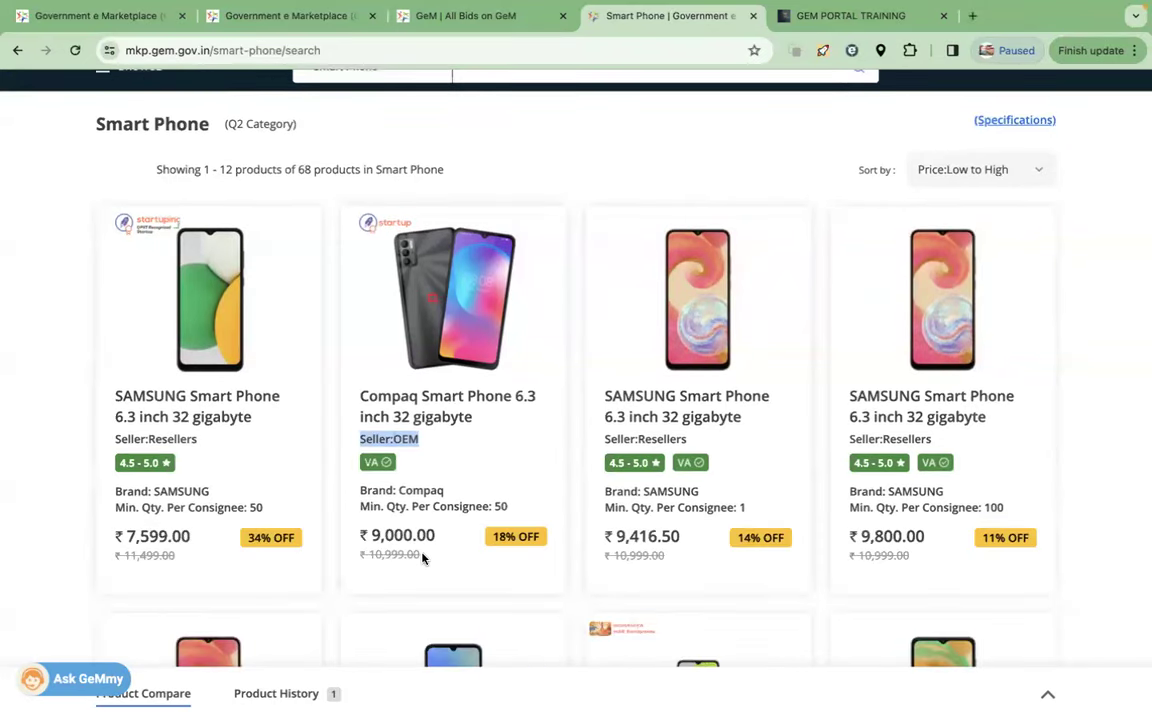
pyautogui.click(368, 553)
pyautogui.doubleClick(372, 553)
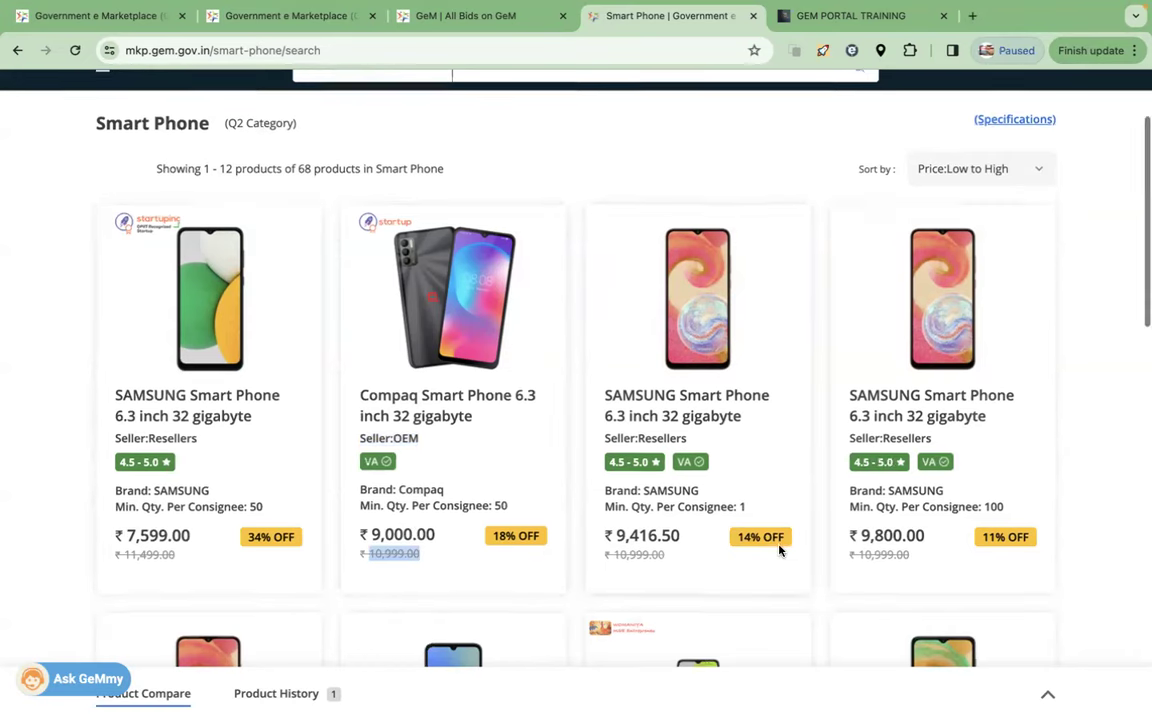
pyautogui.scroll(-6, 779, 545)
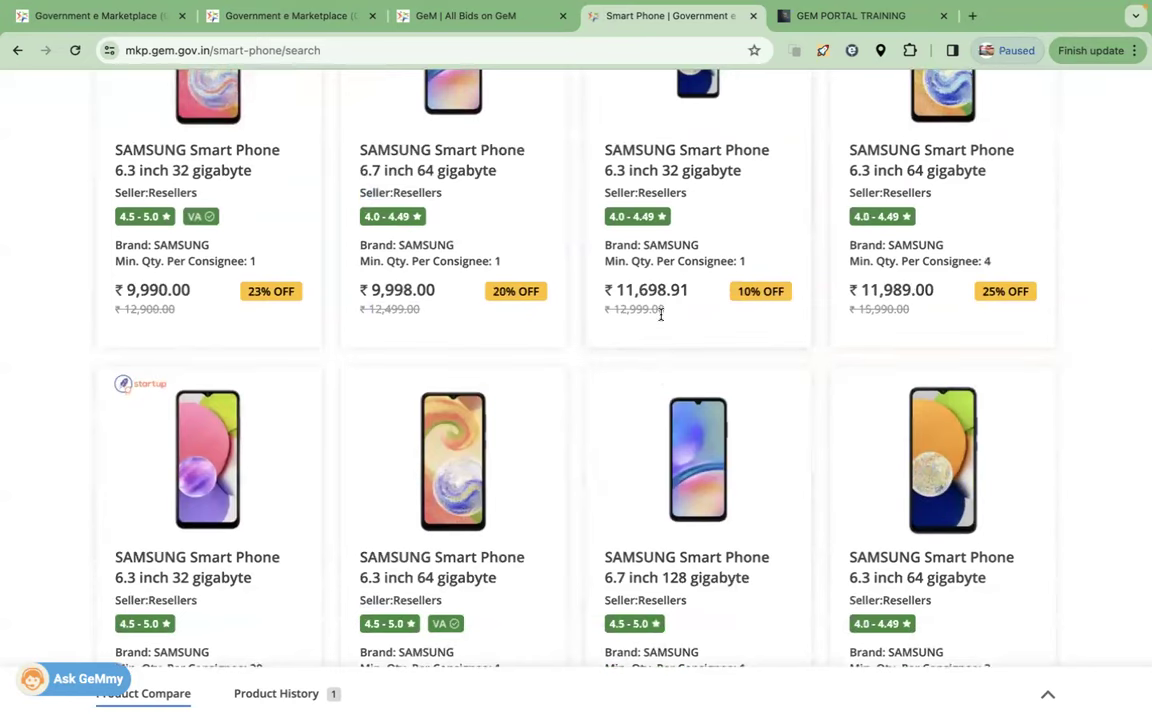
pyautogui.scroll(-3, 661, 312)
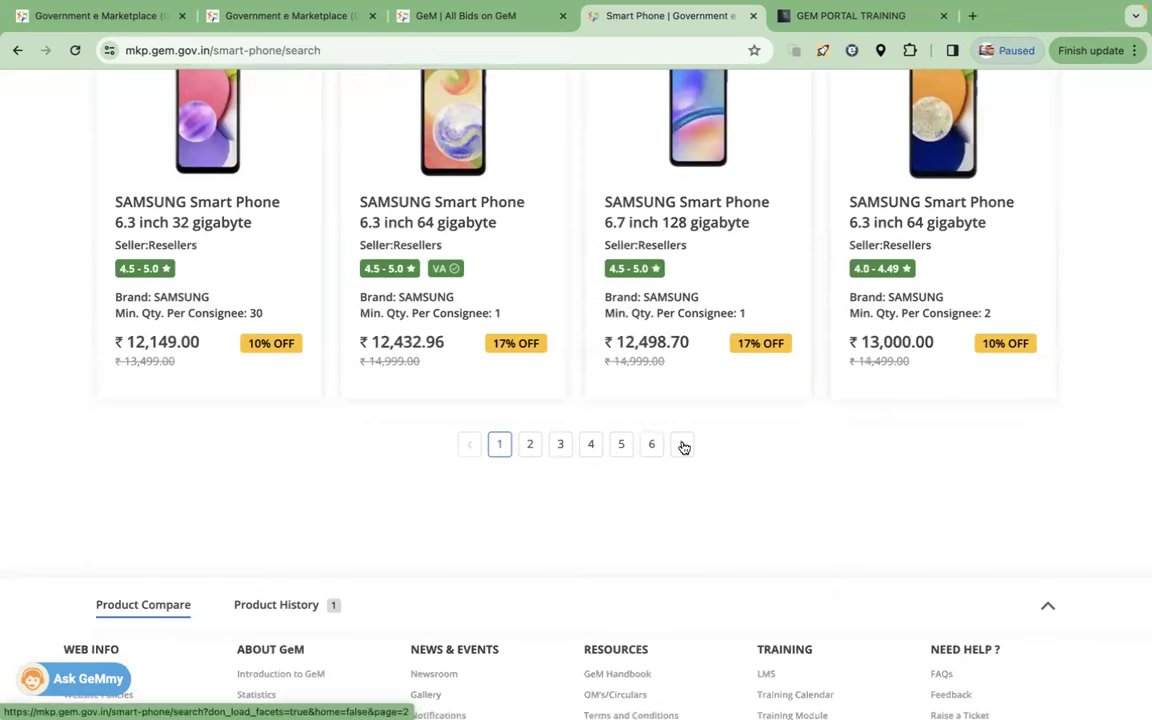
pyautogui.scroll(10, 751, 363)
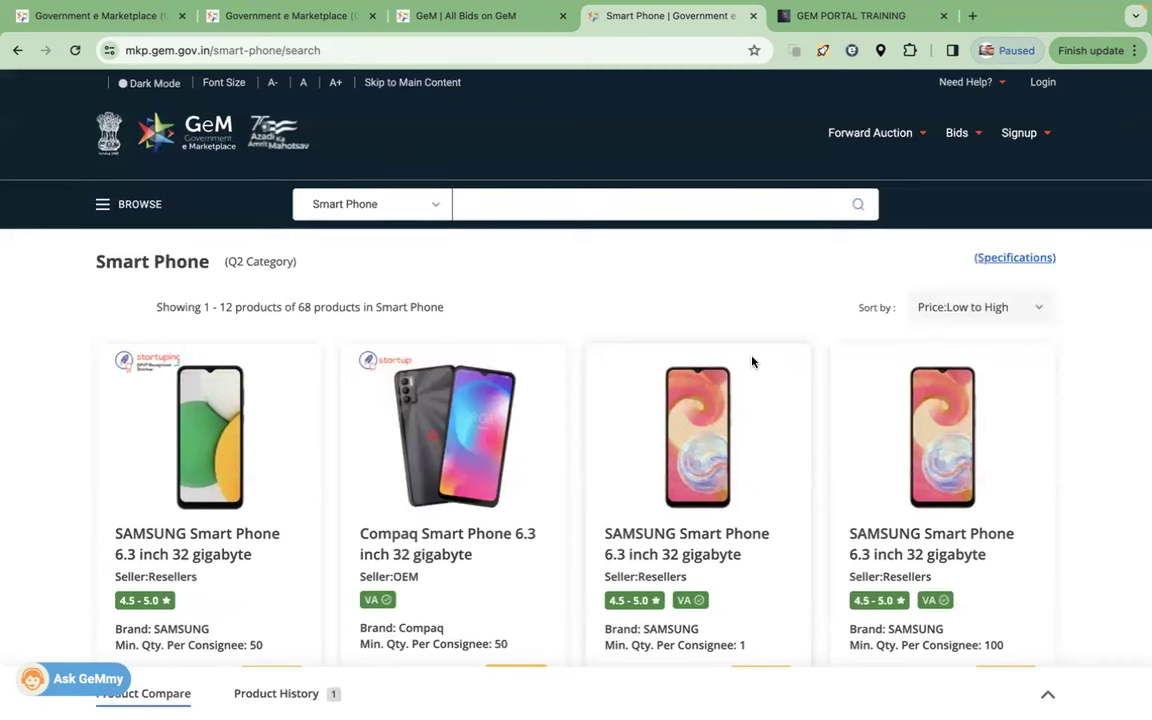
# Step: Switch the search category from Smart Phone to All Categories
pyautogui.click(389, 200)
pyautogui.click(276, 252)
pyautogui.moveTo(230, 260); pyautogui.dragTo(291, 261)
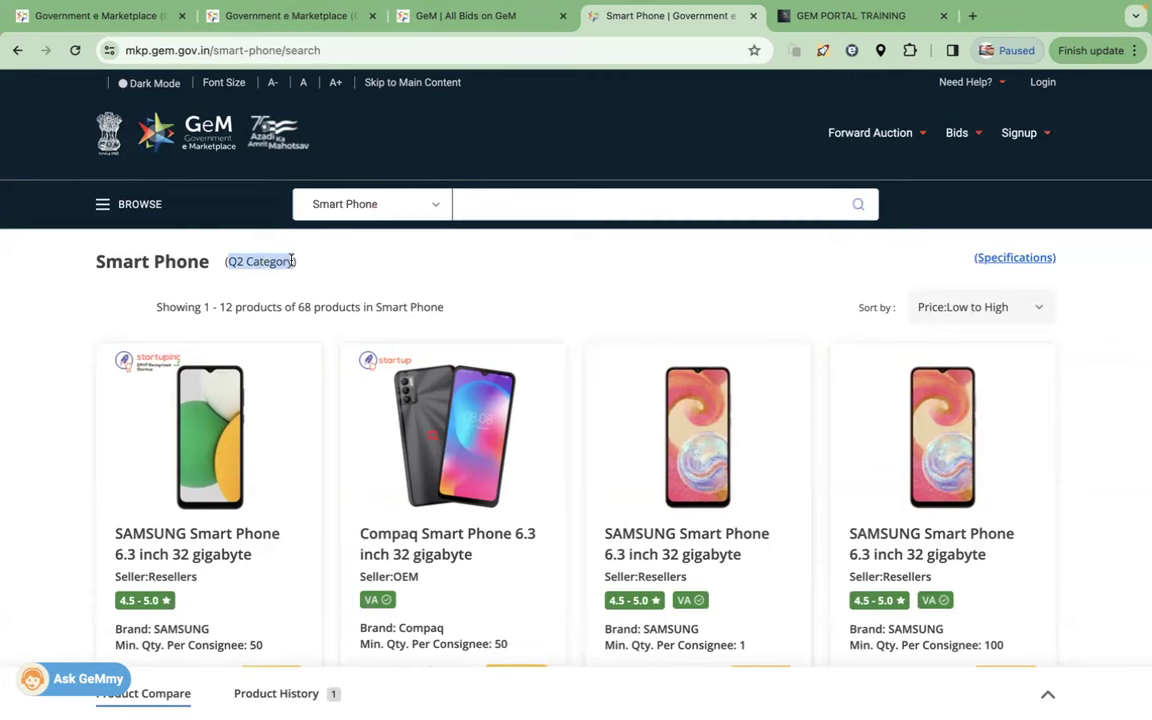
pyautogui.click(388, 200)
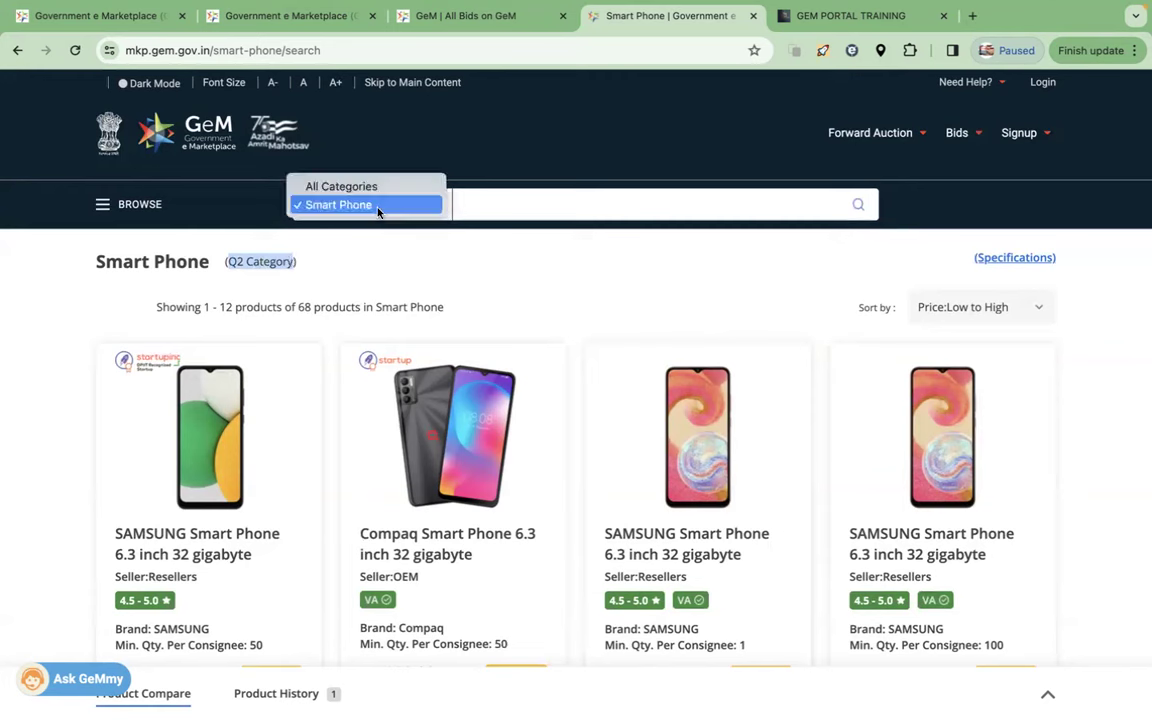
pyautogui.click(370, 187)
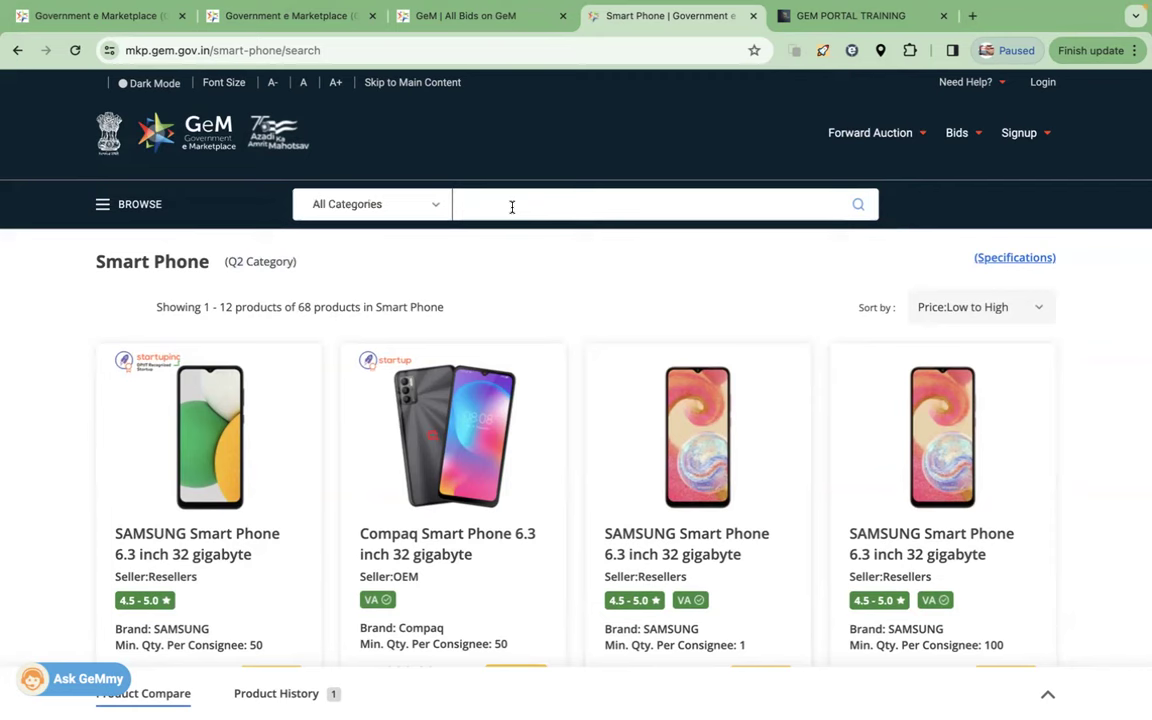
# Step: Search for SMART and browse matching categories like Smart Bin, Smart Phone and Smart Card Printer
pyautogui.write('SMART')
pyautogui.press('Return')
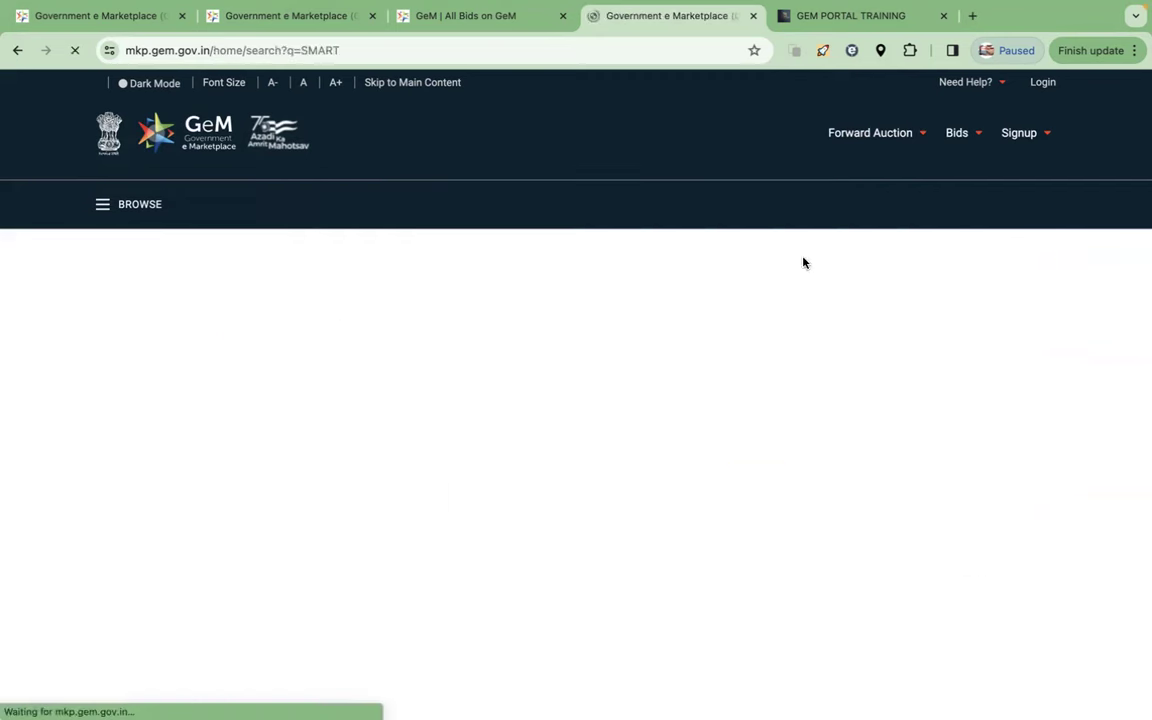
pyautogui.scroll(-2, 180, 321)
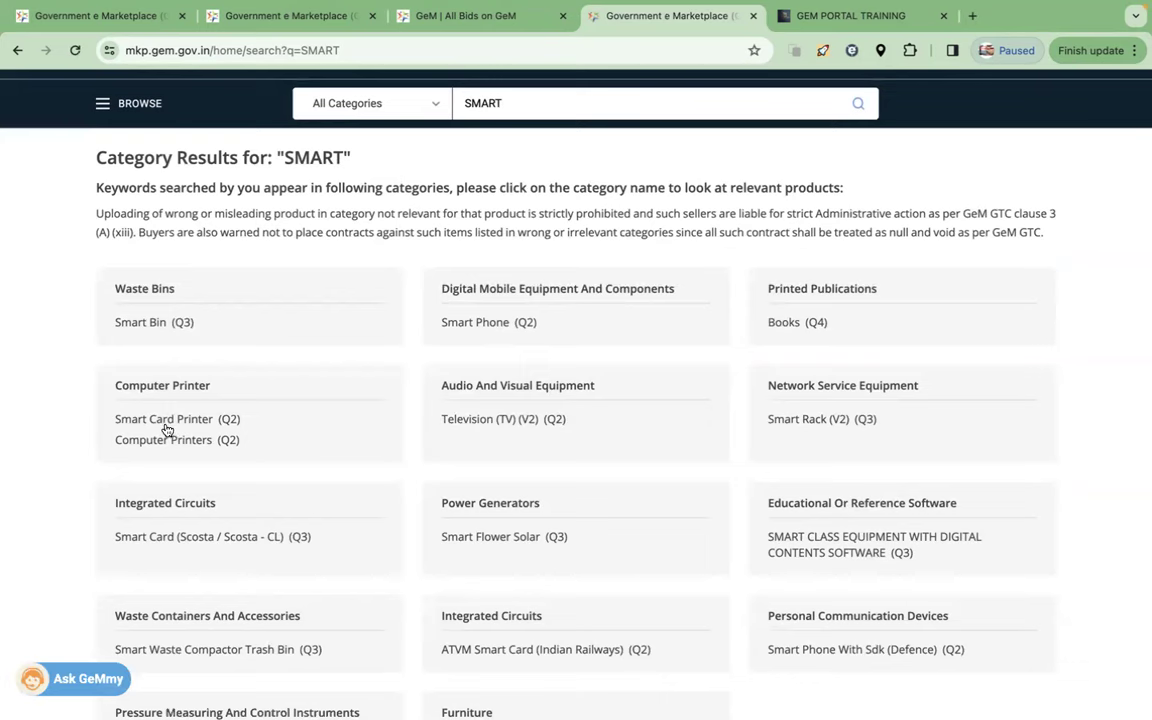
pyautogui.scroll(-3, 257, 495)
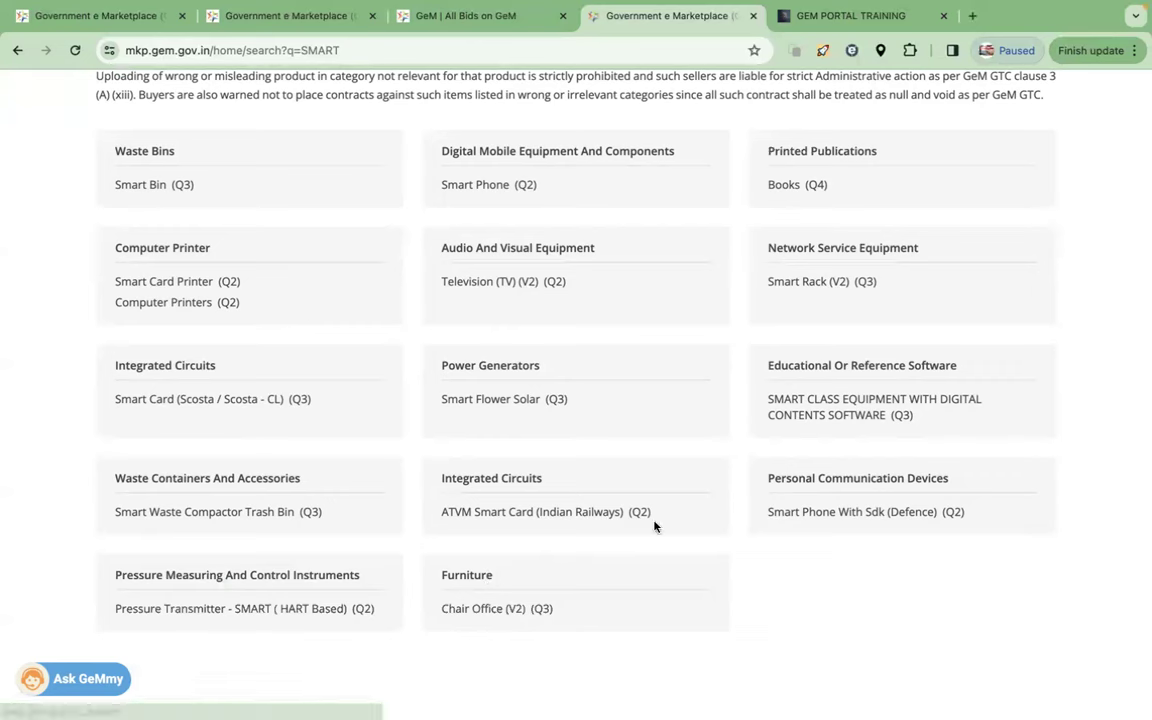
pyautogui.scroll(3, 655, 526)
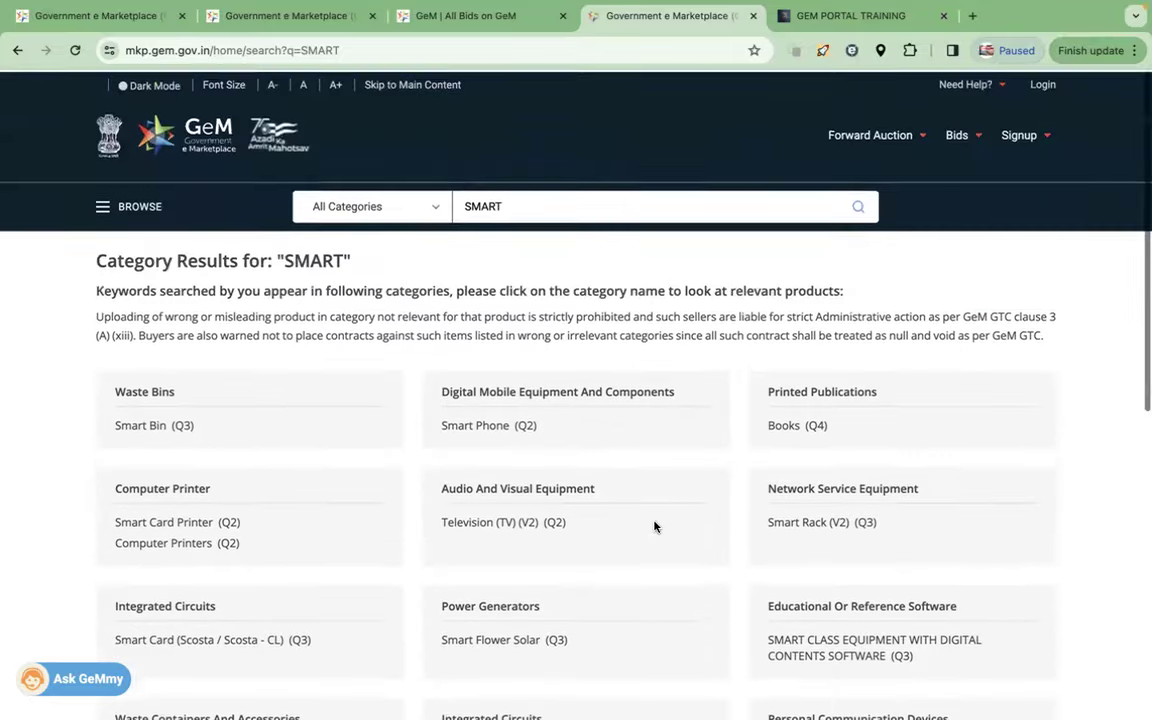
pyautogui.moveTo(519, 197); pyautogui.dragTo(432, 200)
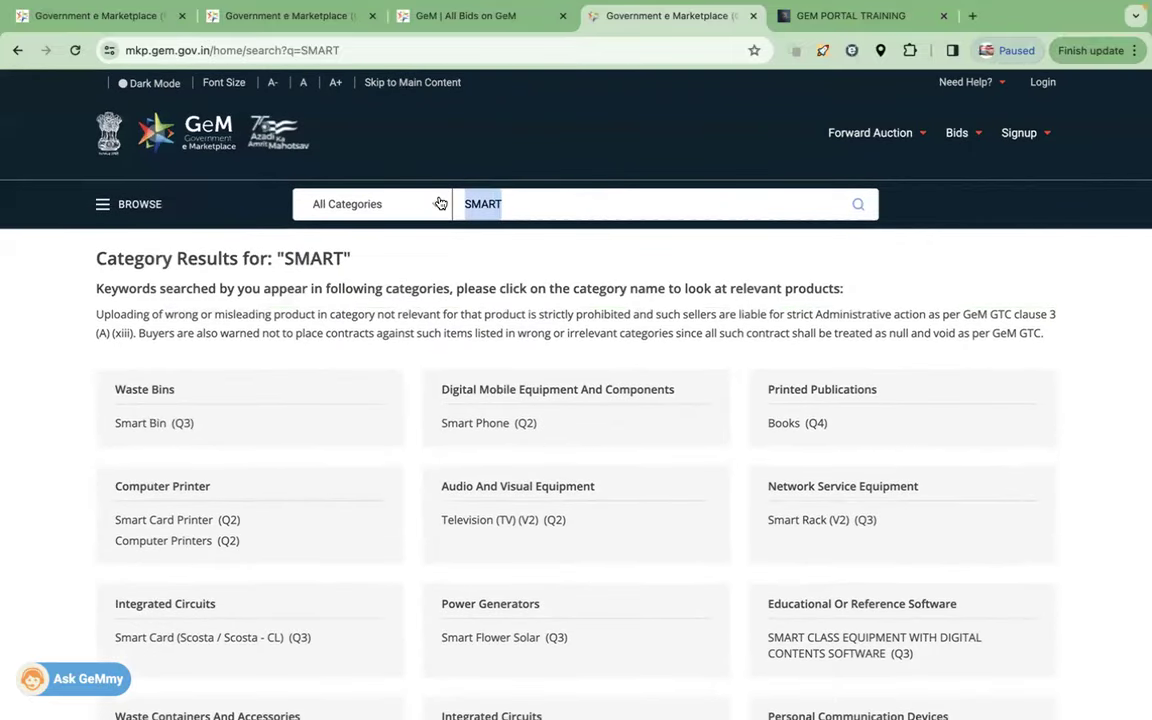
pyautogui.write('OPOD')
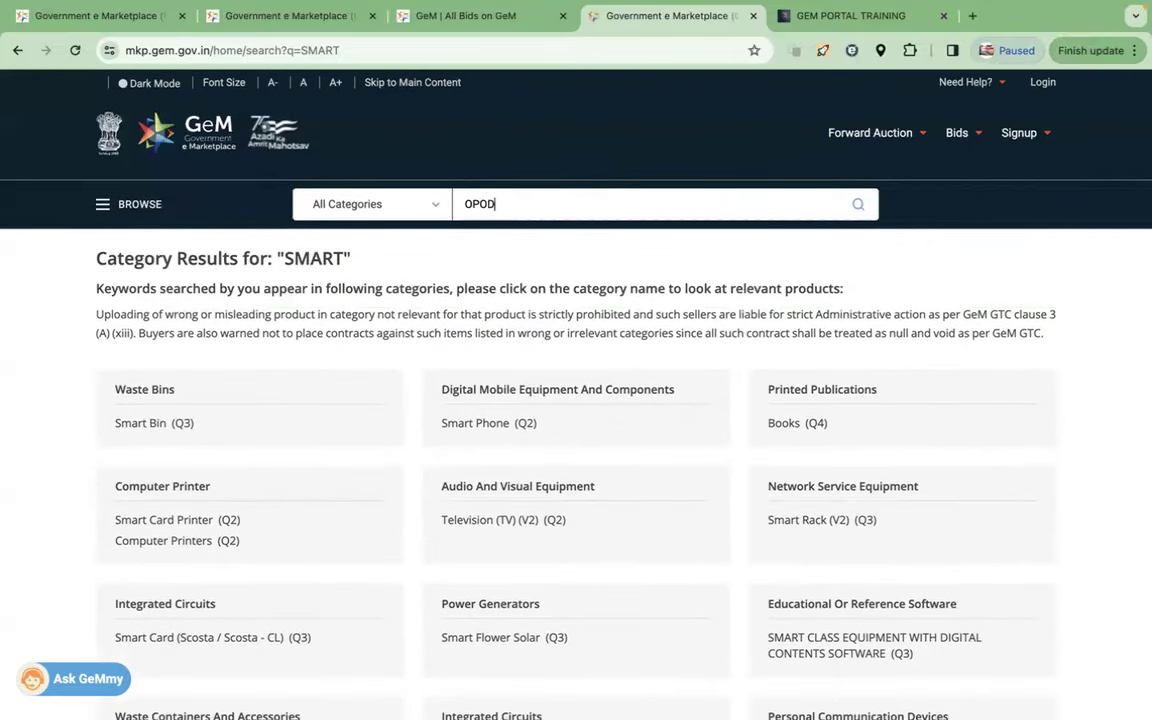
pyautogui.press('Return')
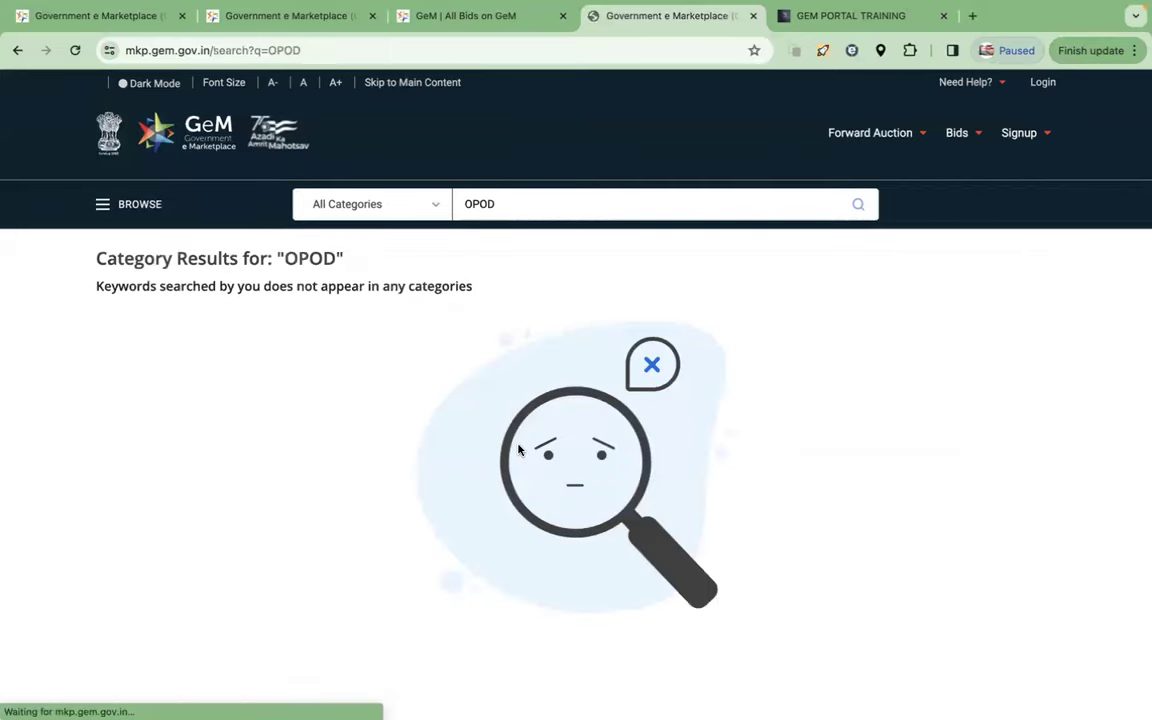
pyautogui.moveTo(507, 201); pyautogui.dragTo(415, 205)
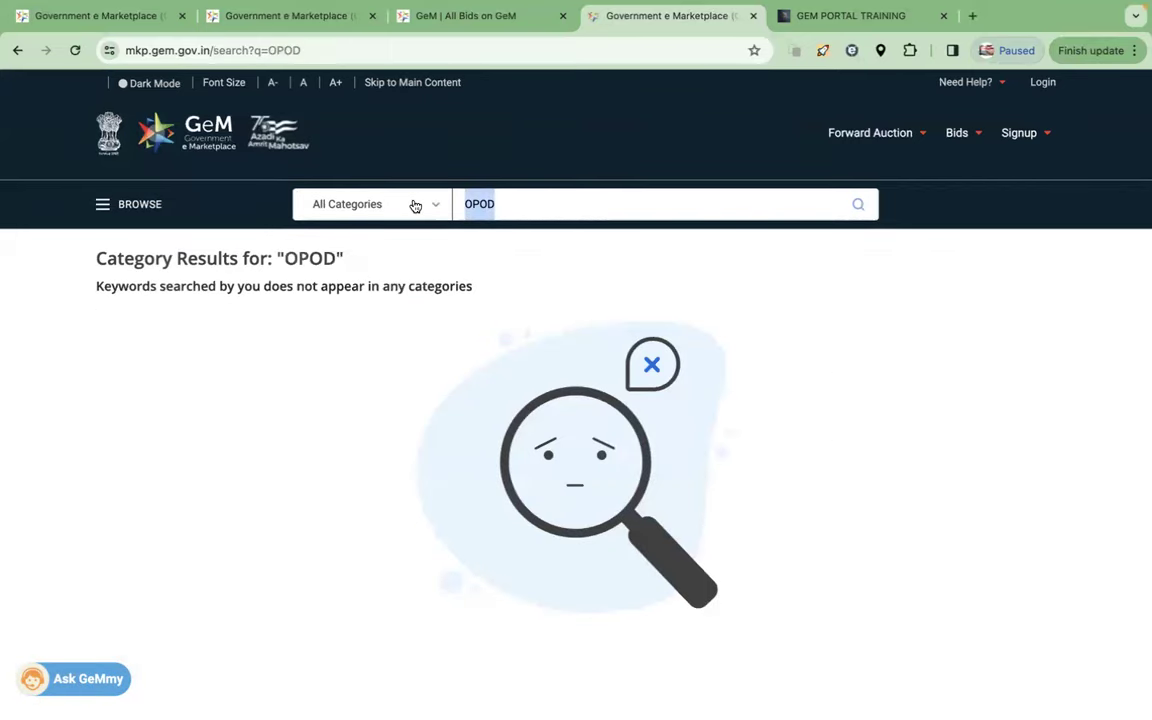
pyautogui.write('ODOP')
pyautogui.press('Return')
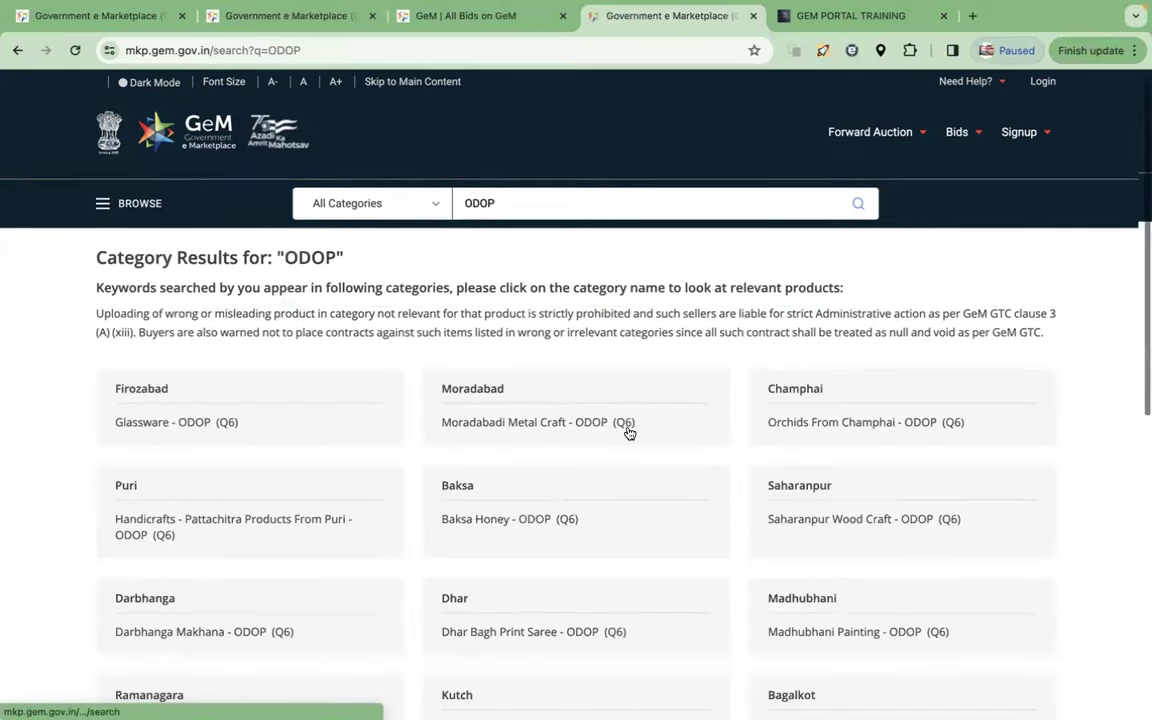
pyautogui.scroll(-3, 628, 432)
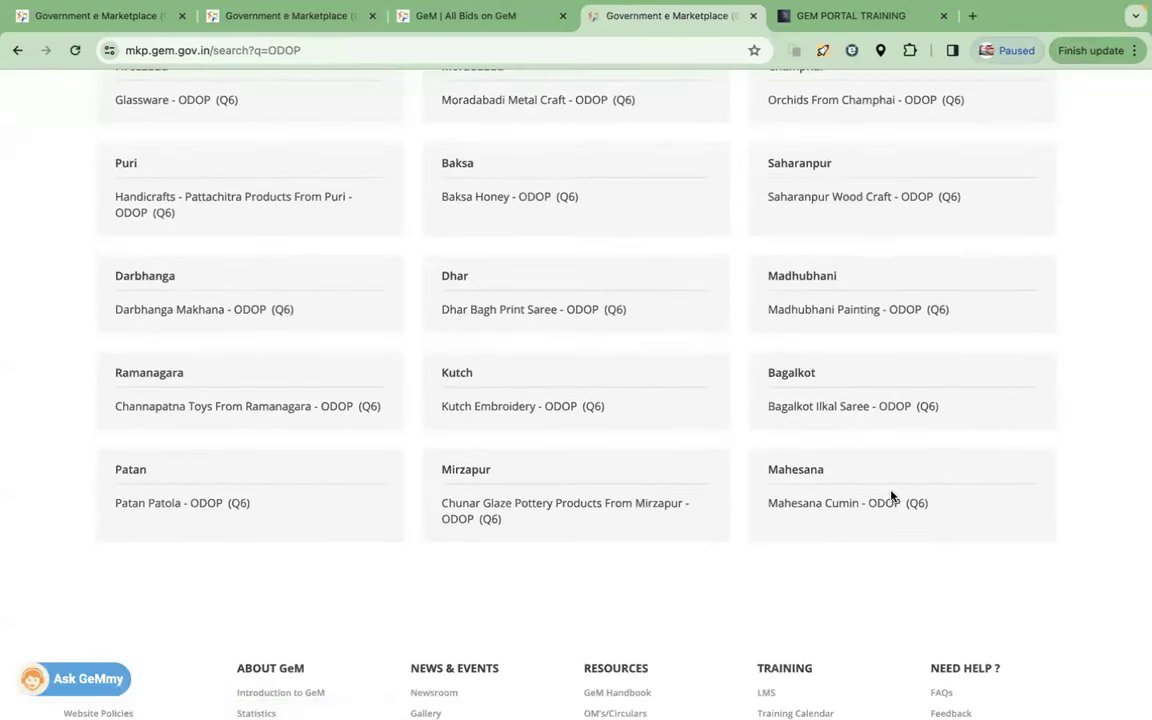
pyautogui.scroll(4, 892, 497)
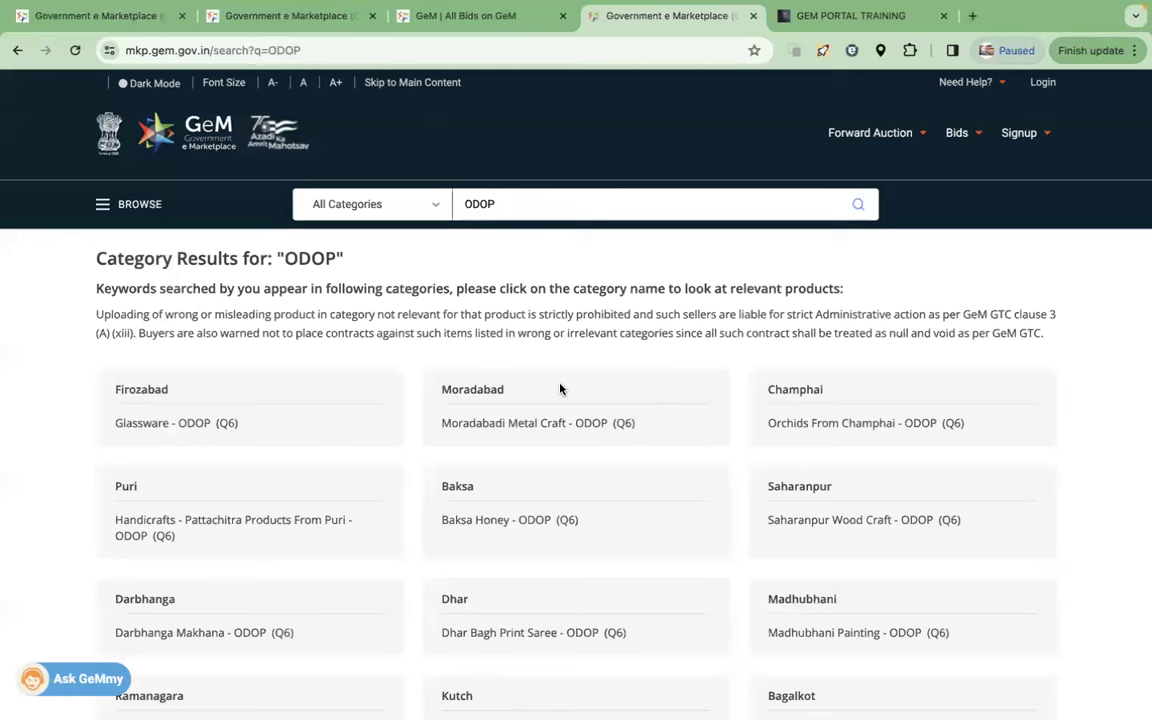
# Step: Replace the ODOP search term with COPIER and open the Plain Copier Paper (V2) As Per IS 14490 suggestion
pyautogui.moveTo(506, 204); pyautogui.dragTo(462, 204)
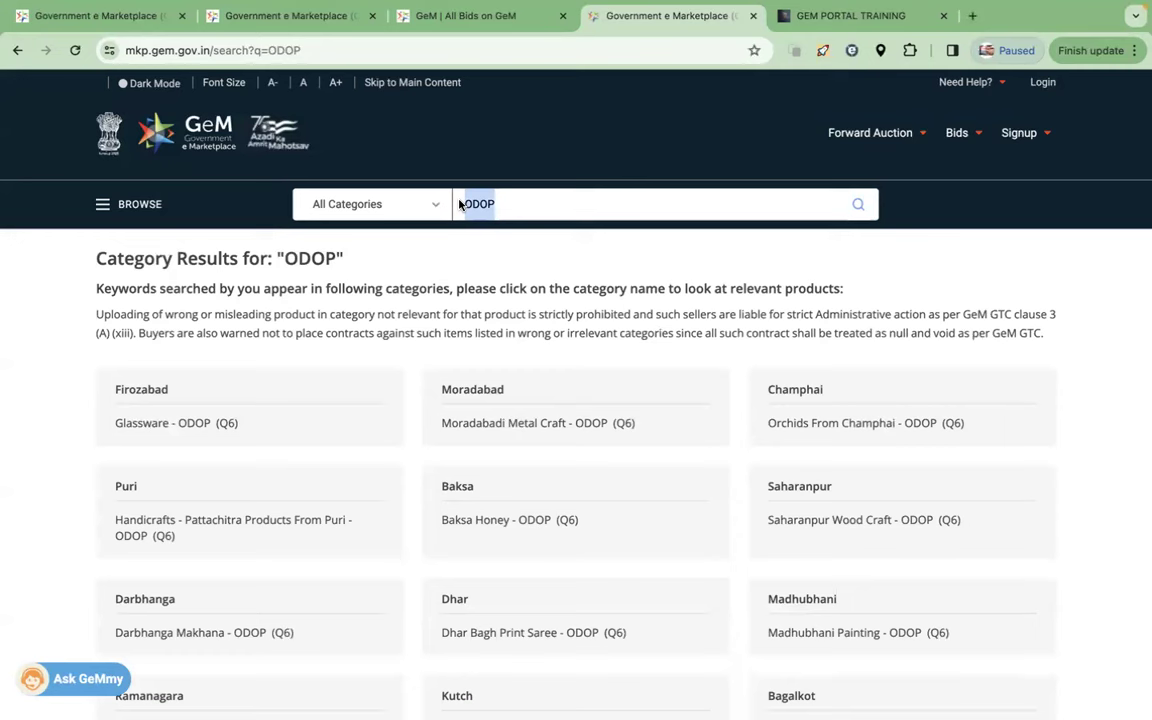
pyautogui.write('CHAIR')
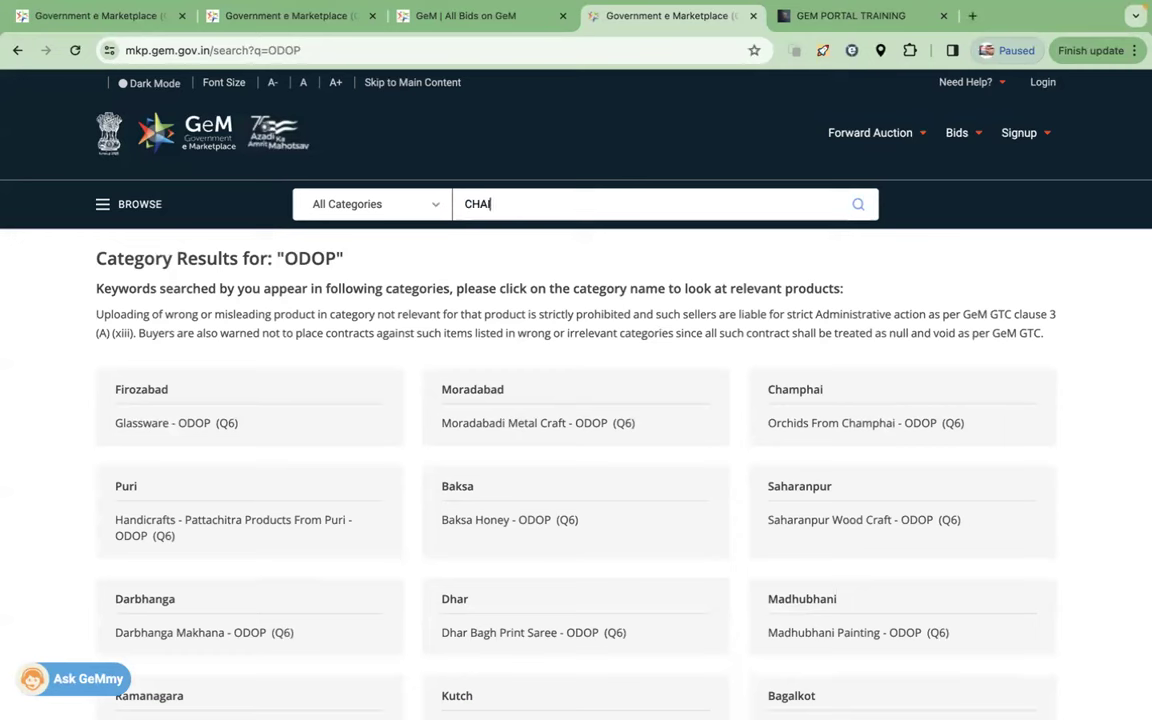
pyautogui.press('BackSpace')
pyautogui.press('BackSpace')
pyautogui.press('BackSpace')
pyautogui.press('BackSpace')
pyautogui.press('BackSpace')
pyautogui.write('COPIER')
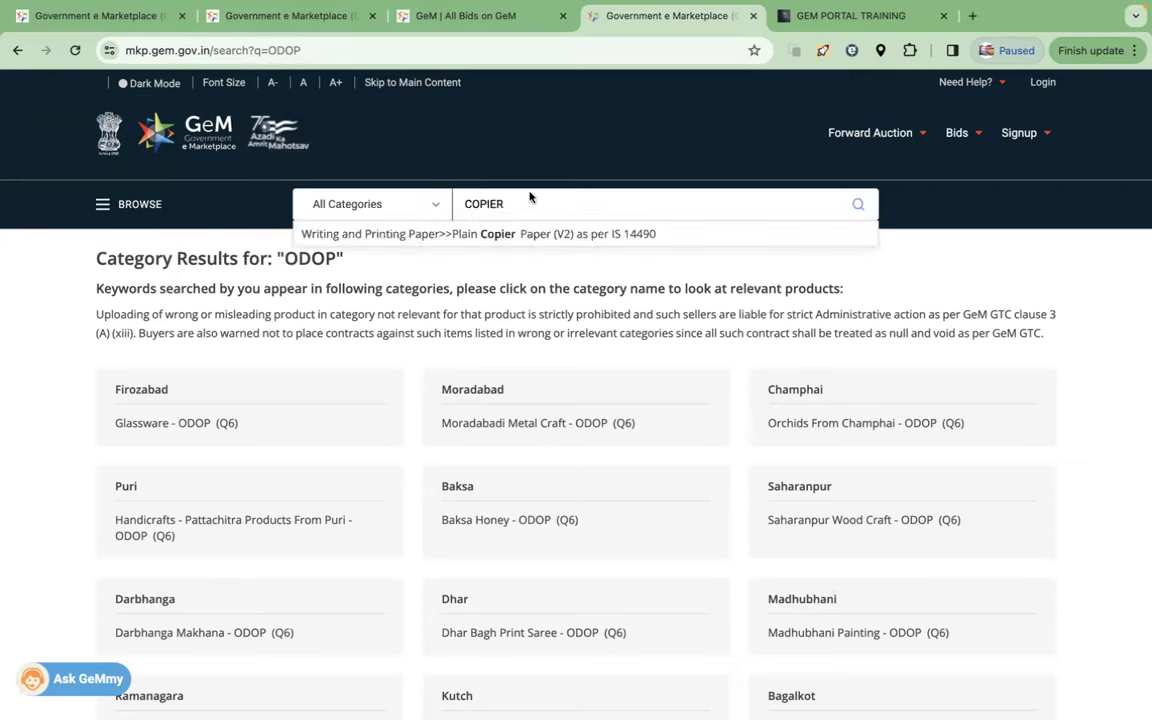
pyautogui.click(560, 235)
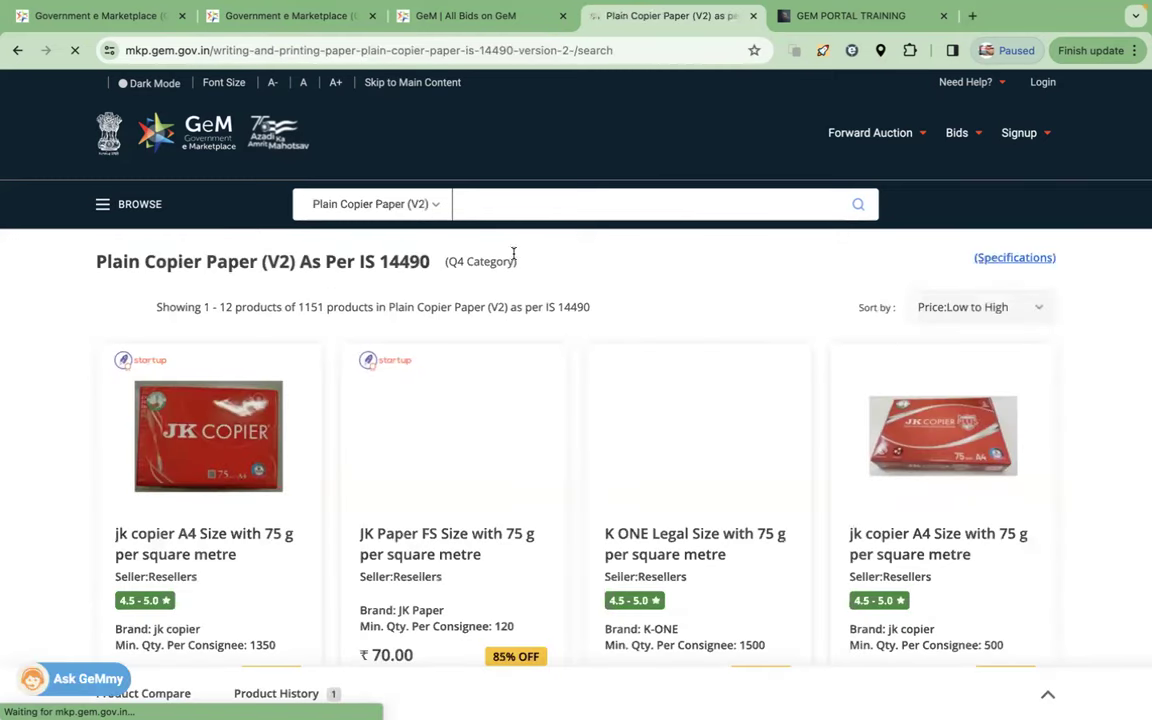
# Step: Change the search scope from the Plain Copier Paper (V2) category to All Categories
pyautogui.tripleClick(482, 260)
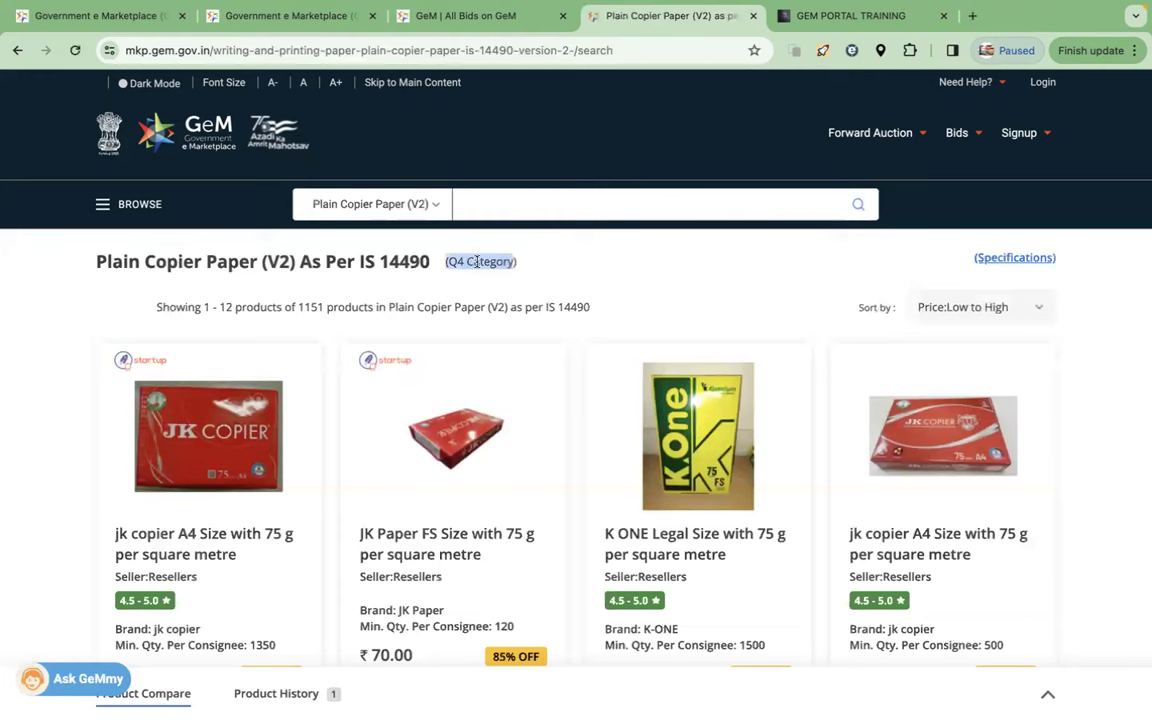
pyautogui.click(440, 275)
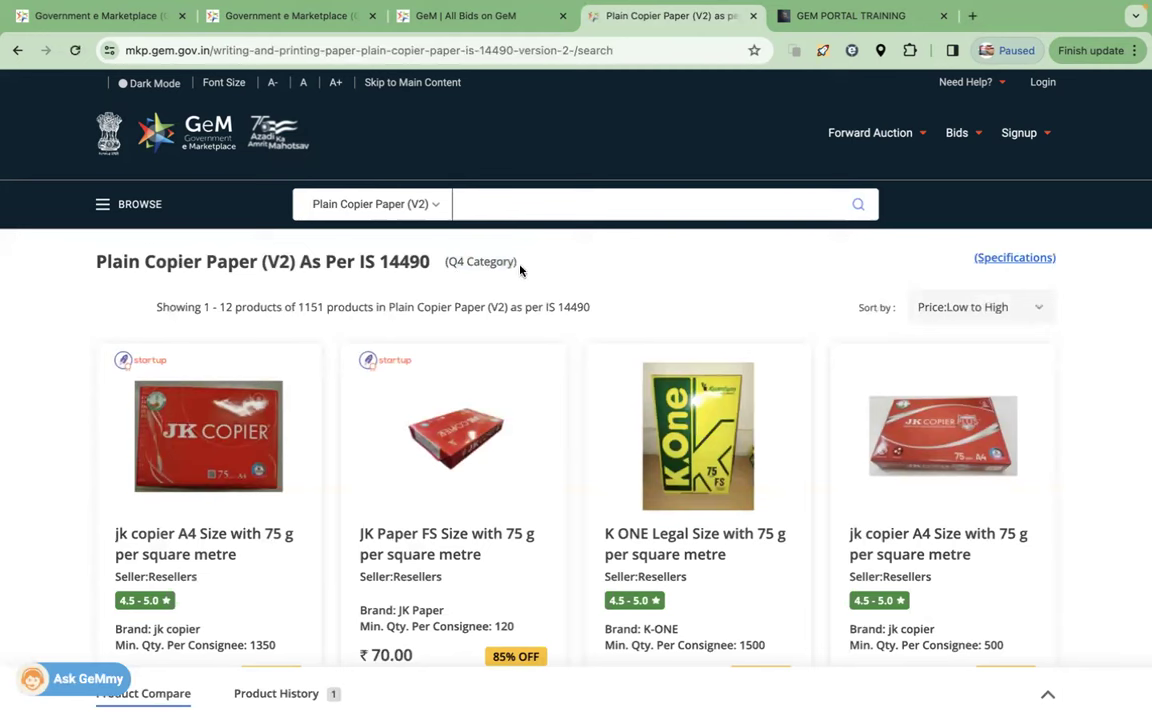
pyautogui.moveTo(403, 265); pyautogui.dragTo(64, 262)
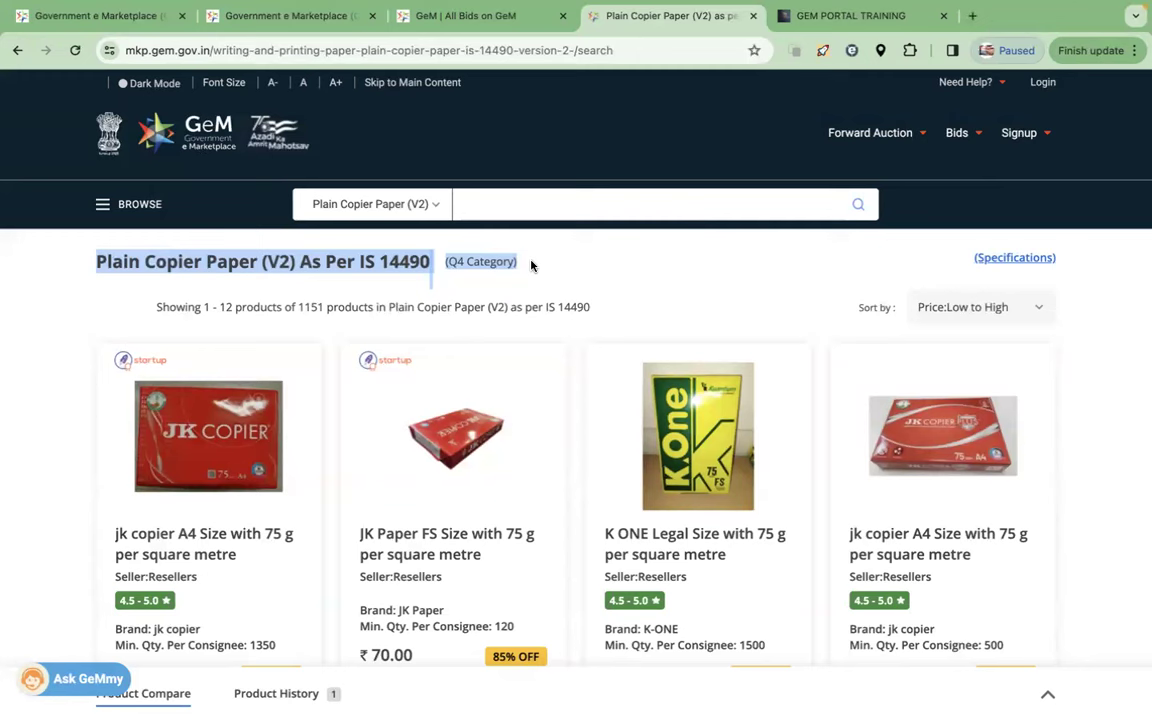
pyautogui.click(352, 203)
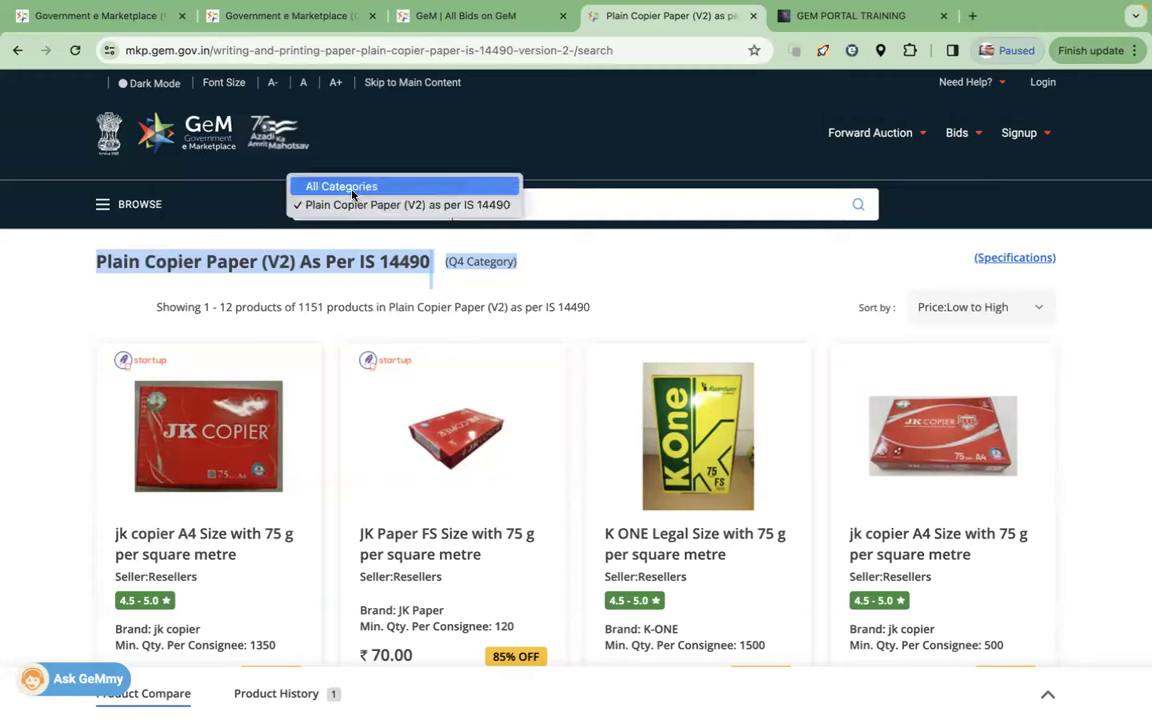
pyautogui.click(352, 189)
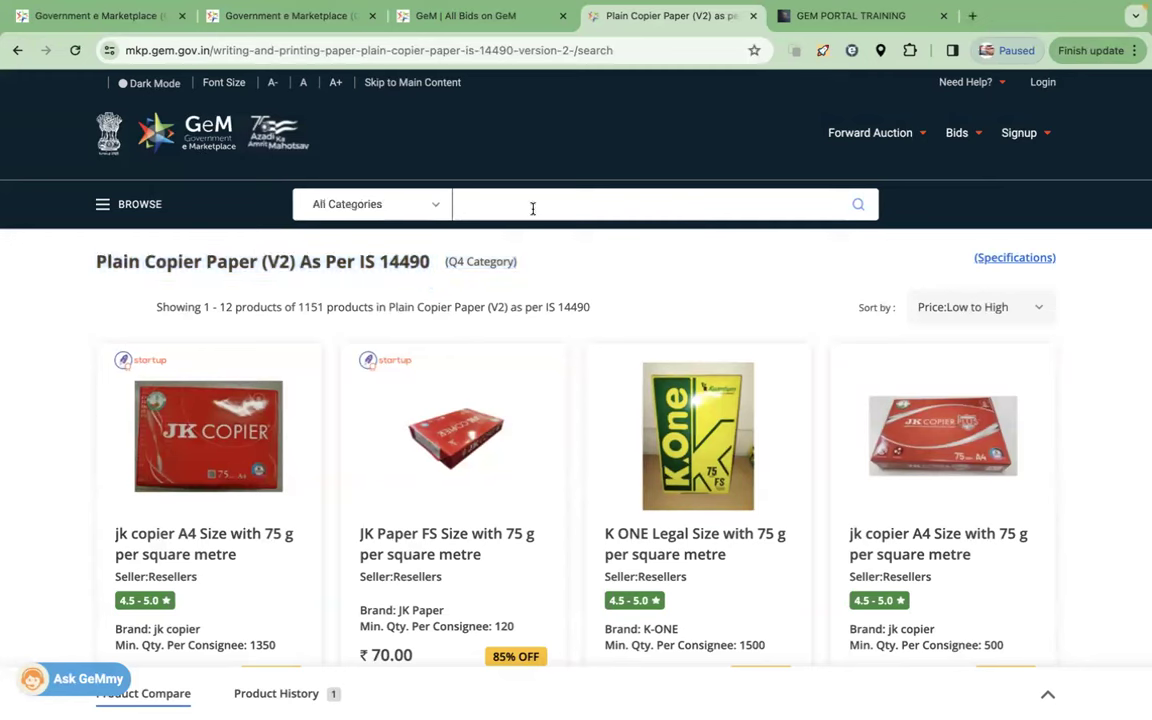
# Step: Search for CARS and open the Cars (V2) category from the results
pyautogui.write('CARS')
pyautogui.press('Return')
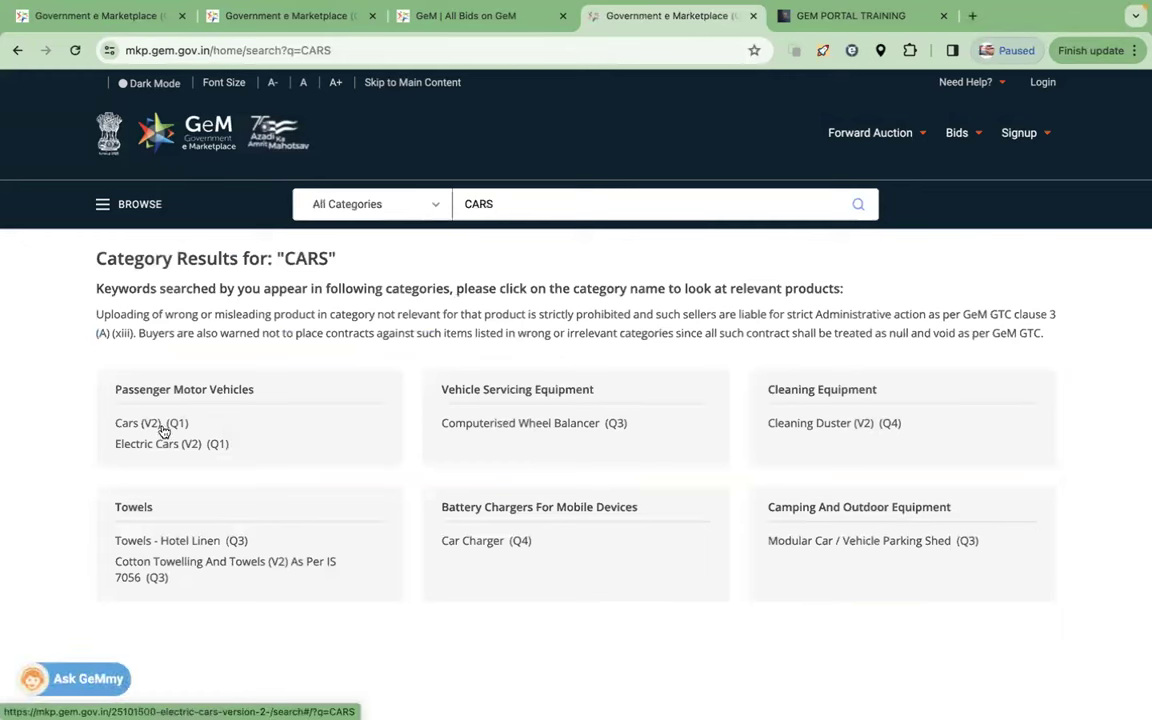
pyautogui.click(151, 425)
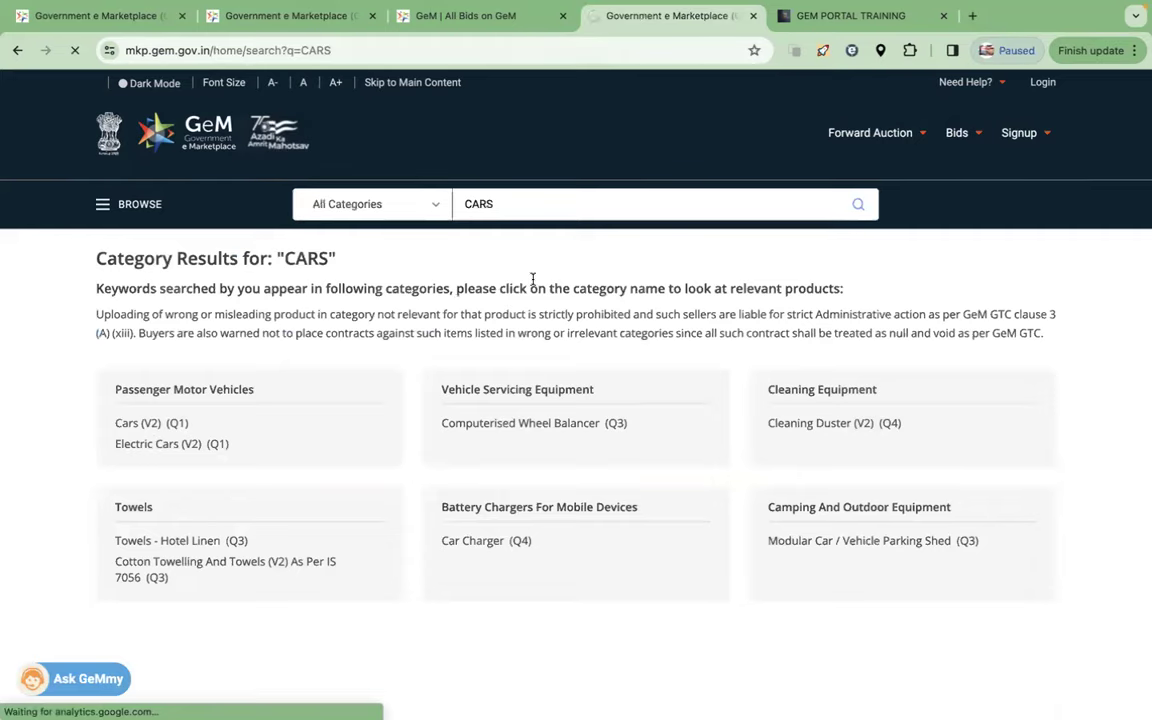
# Step: Remove the CARS keyword filter so all 42 Cars (V2) products are listed
pyautogui.scroll(-3, 485, 430)
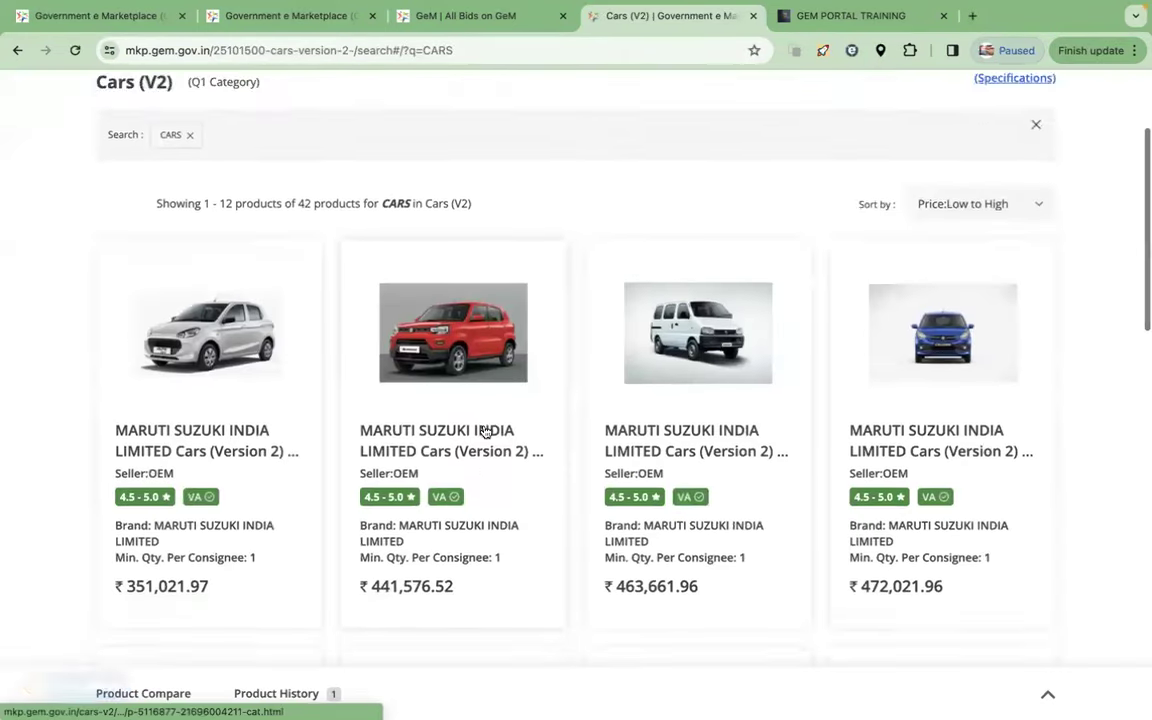
pyautogui.doubleClick(162, 440)
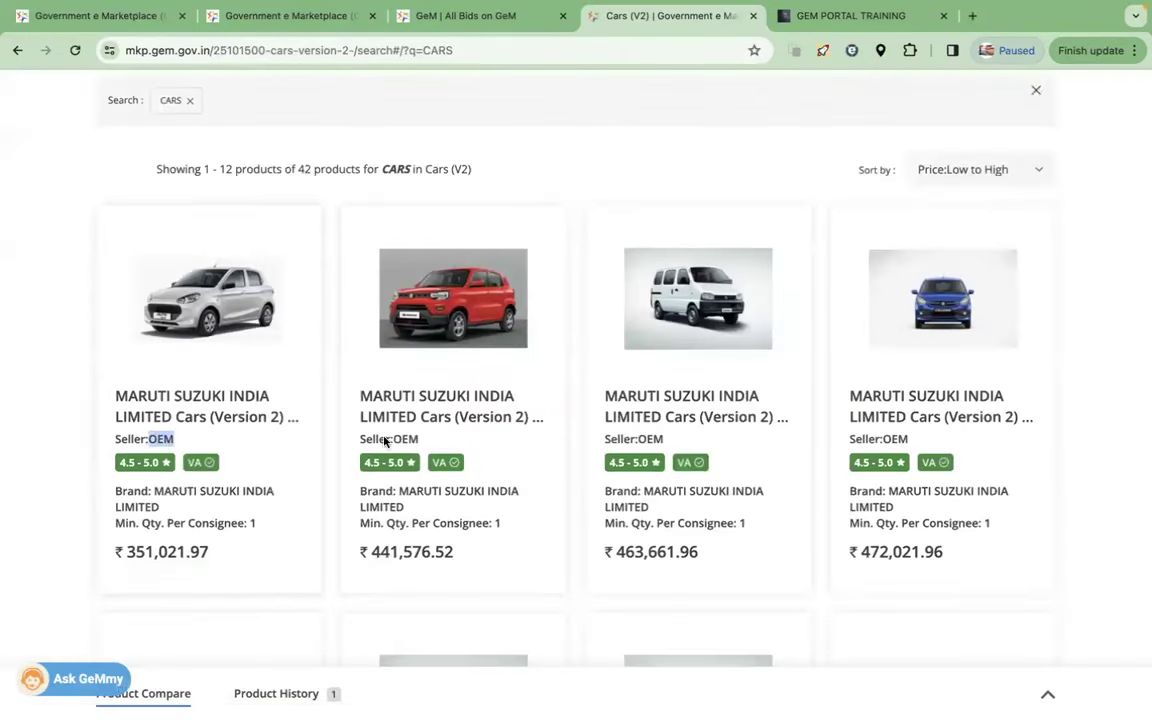
pyautogui.scroll(-5, 689, 447)
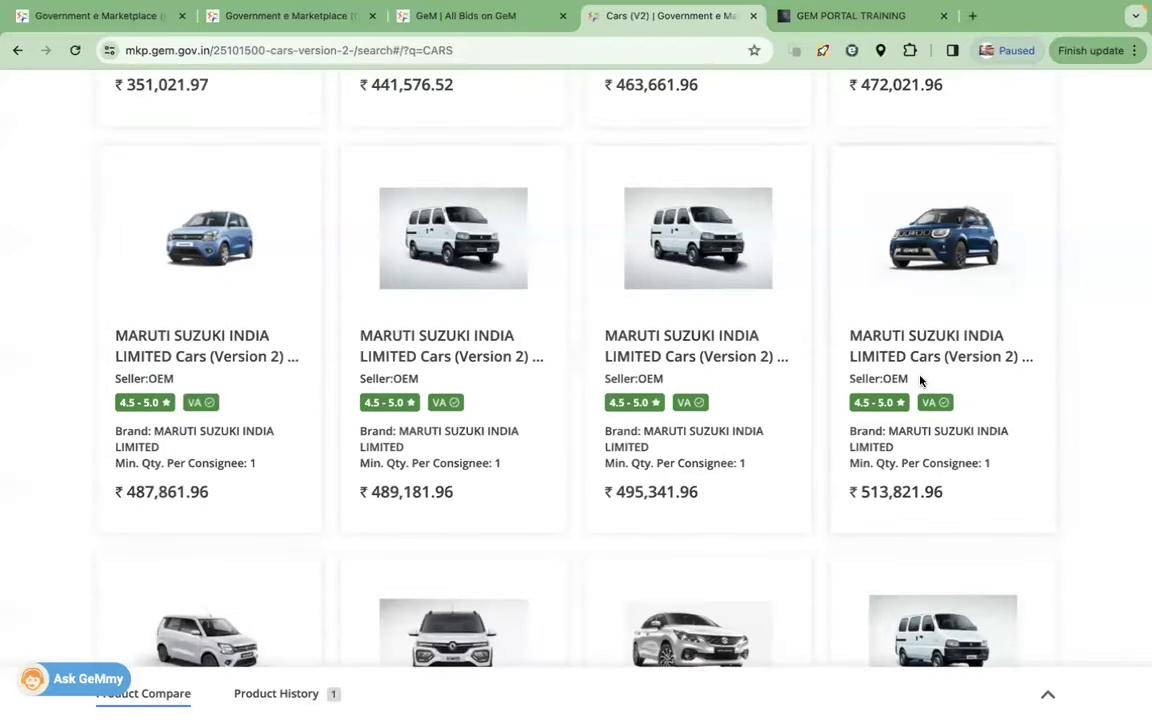
pyautogui.scroll(-4, 920, 380)
pyautogui.scroll(10, 738, 417)
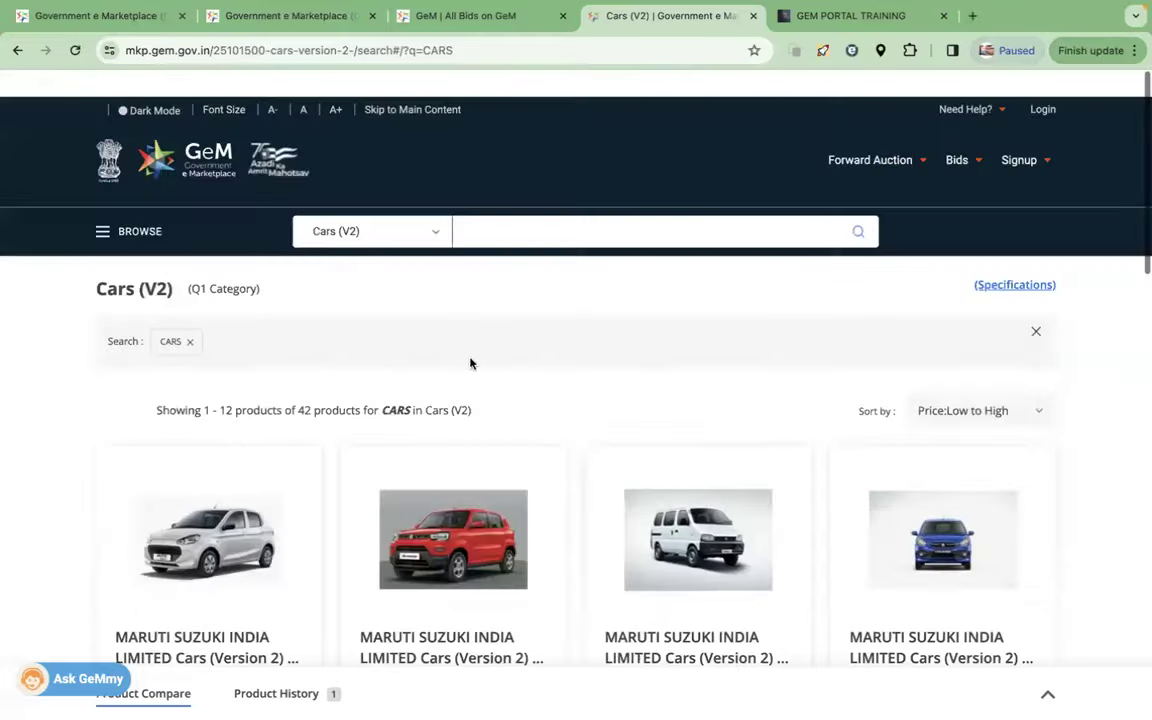
pyautogui.click(189, 316)
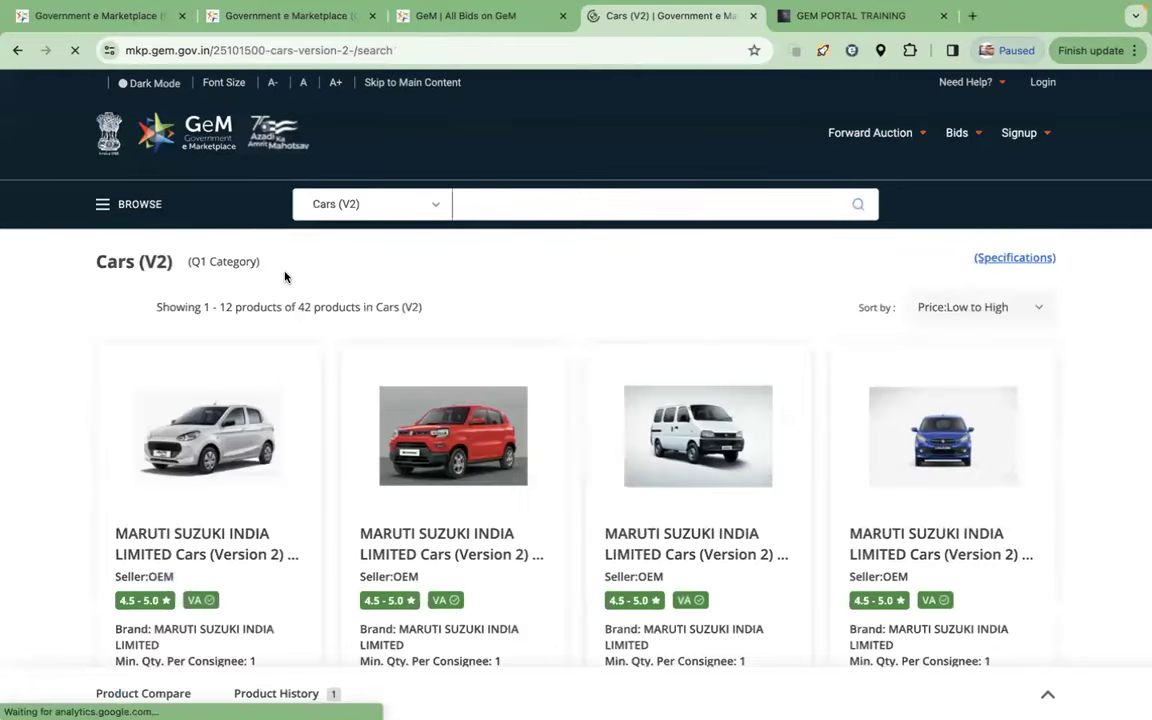
pyautogui.tripleClick(145, 261)
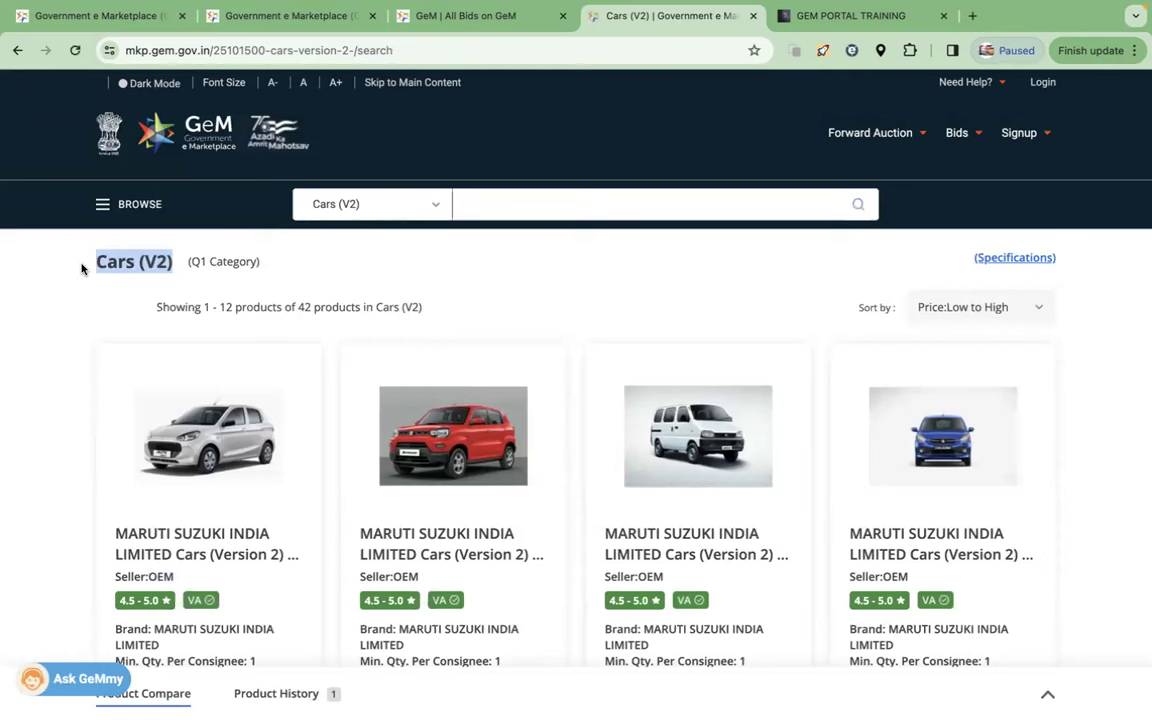
# Step: Set the search scope to All Categories and enter DESKTOP as the search term
pyautogui.click(386, 198)
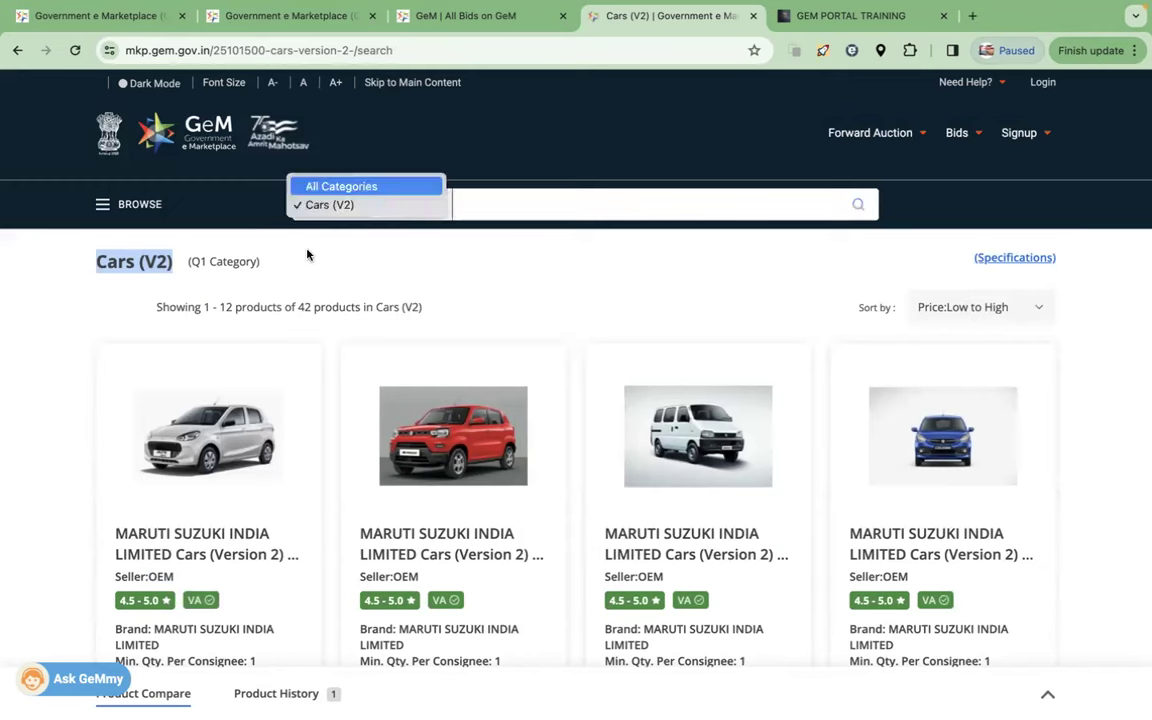
pyautogui.press('Return')
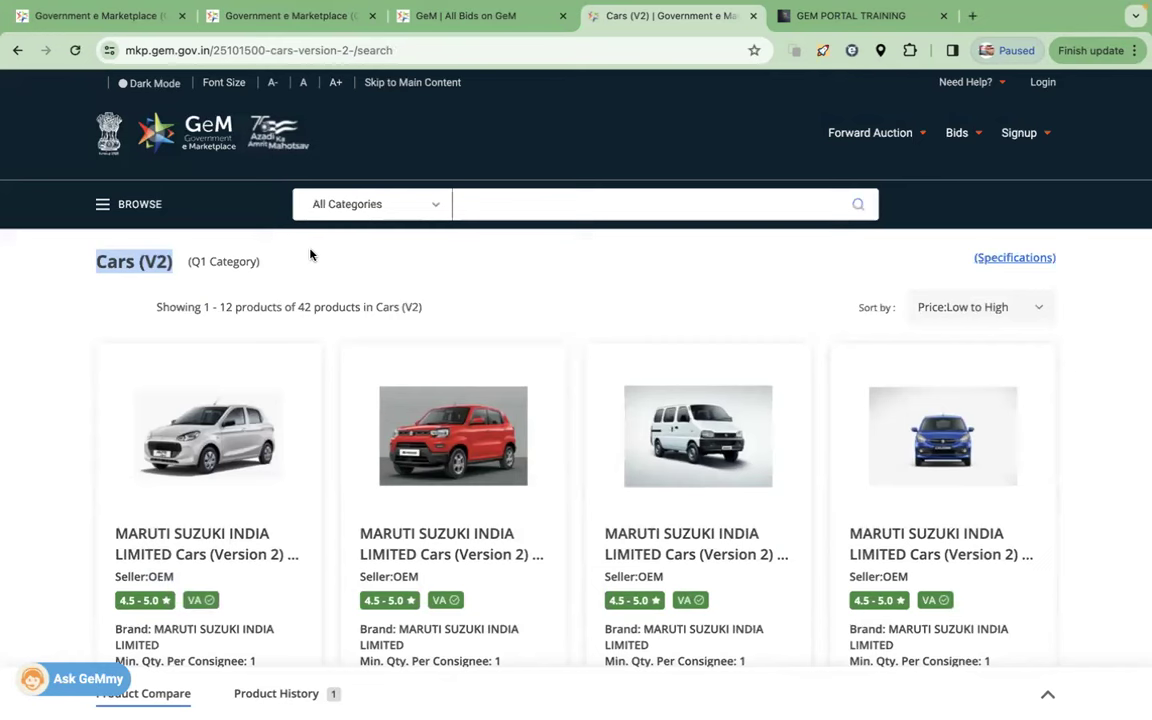
pyautogui.click(494, 205)
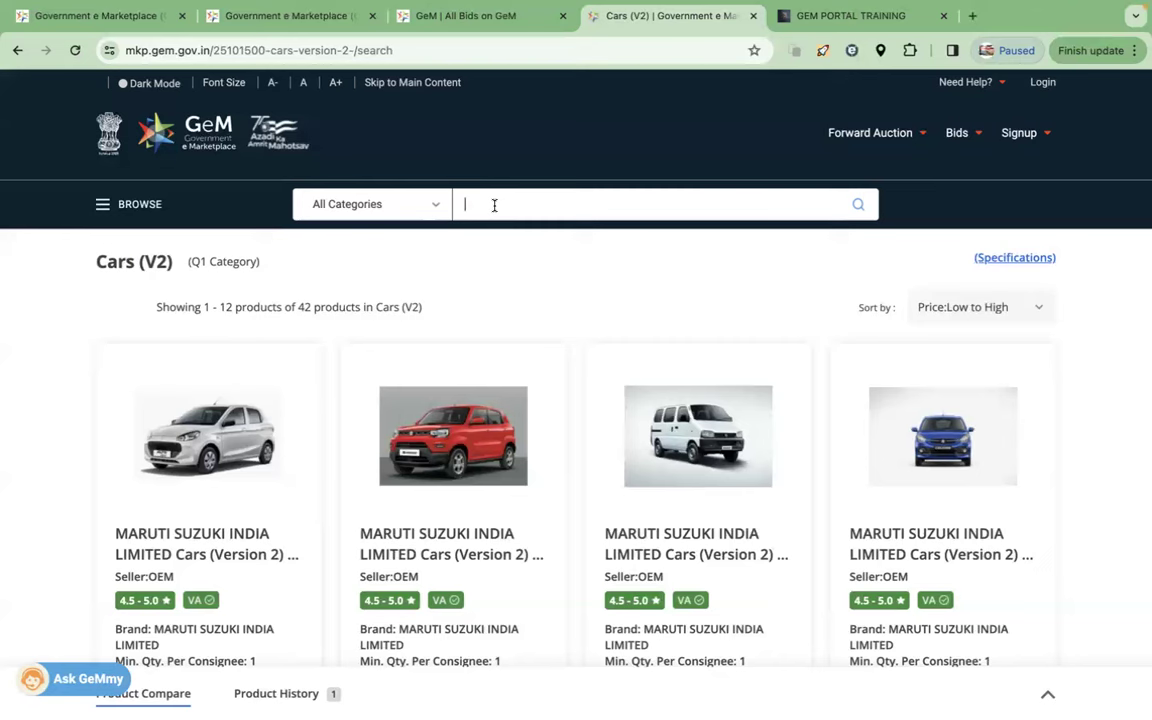
pyautogui.click(494, 205)
pyautogui.write('DESKTOP')
pyautogui.press('Return')
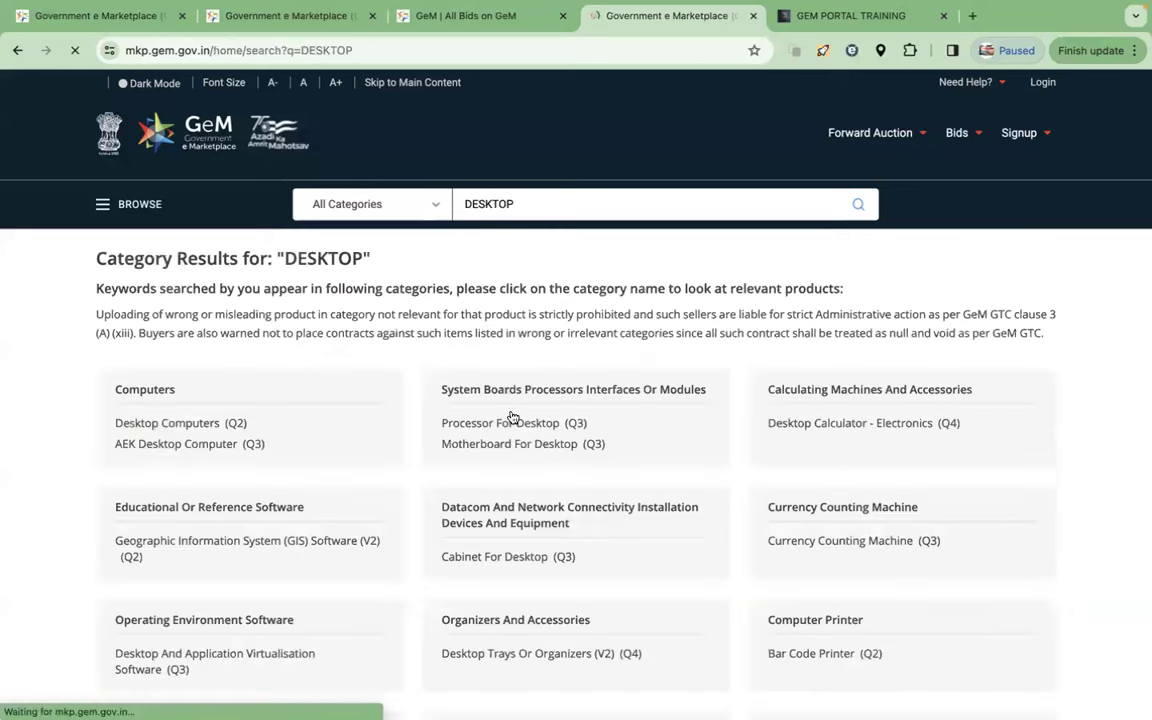
pyautogui.scroll(-2, 512, 416)
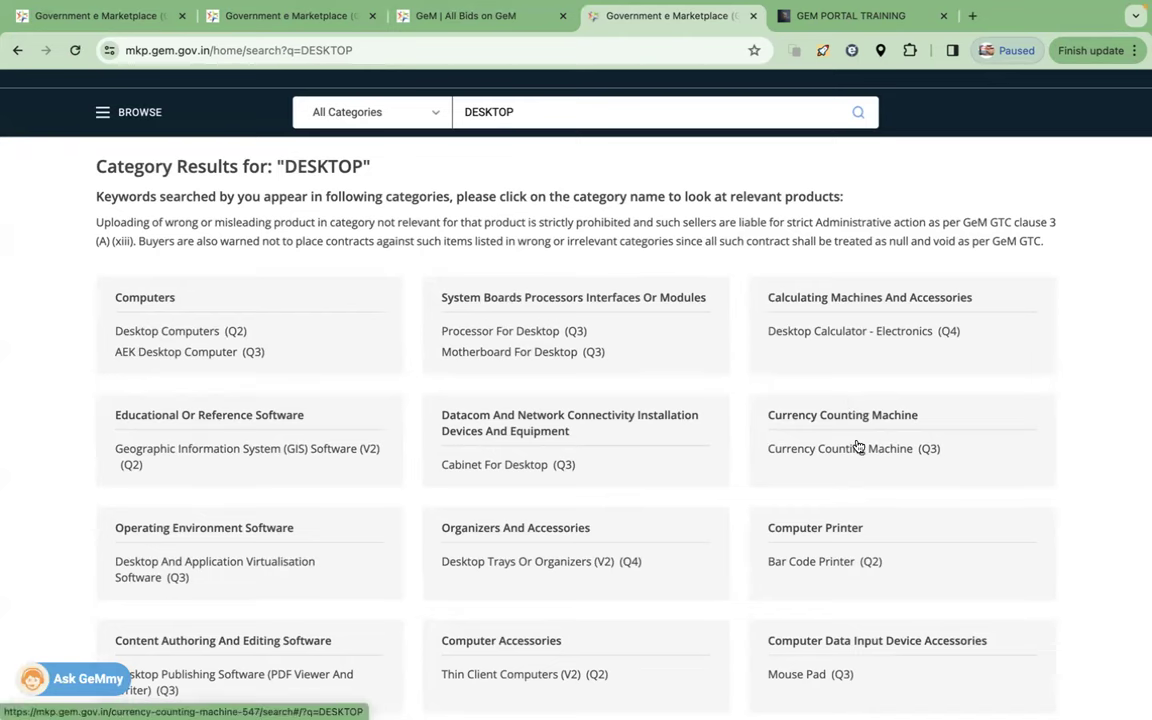
pyautogui.scroll(-1, 463, 378)
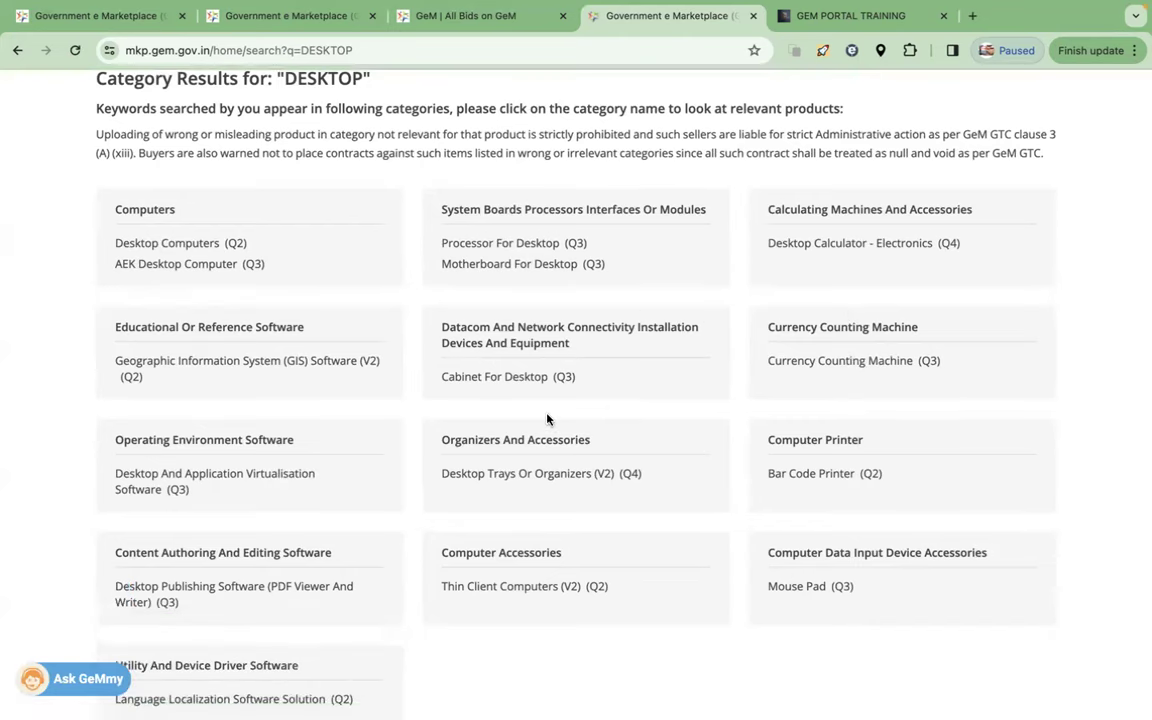
pyautogui.scroll(-2, 547, 418)
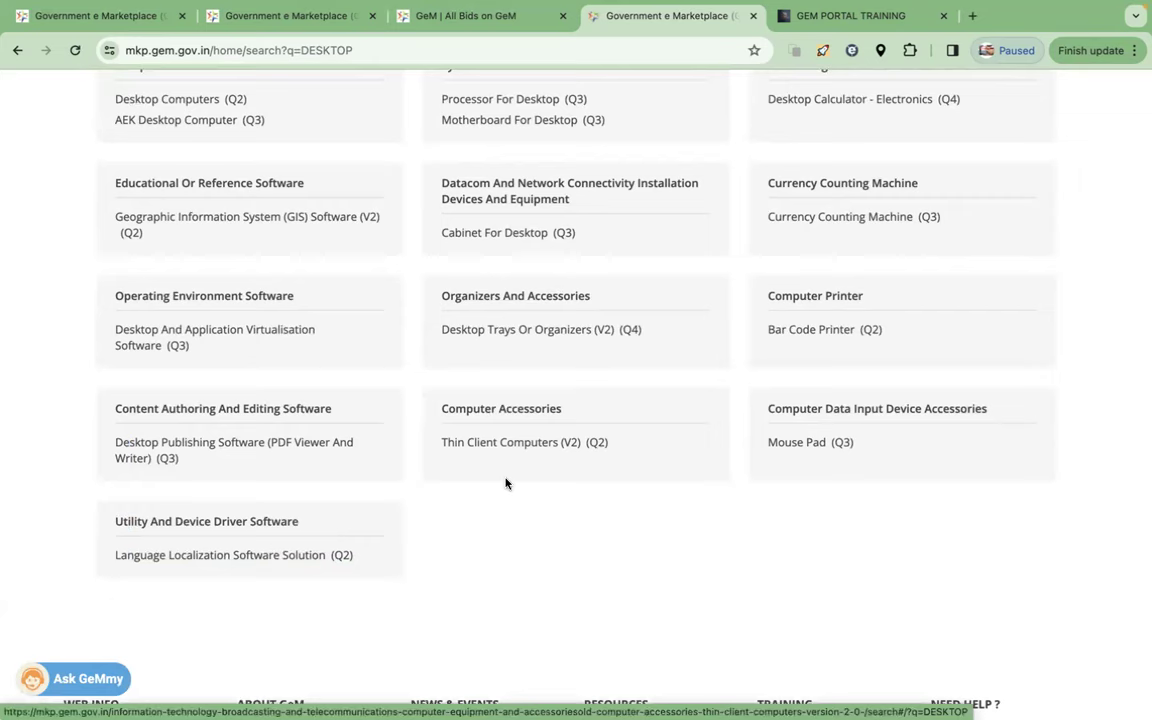
pyautogui.scroll(4, 474, 494)
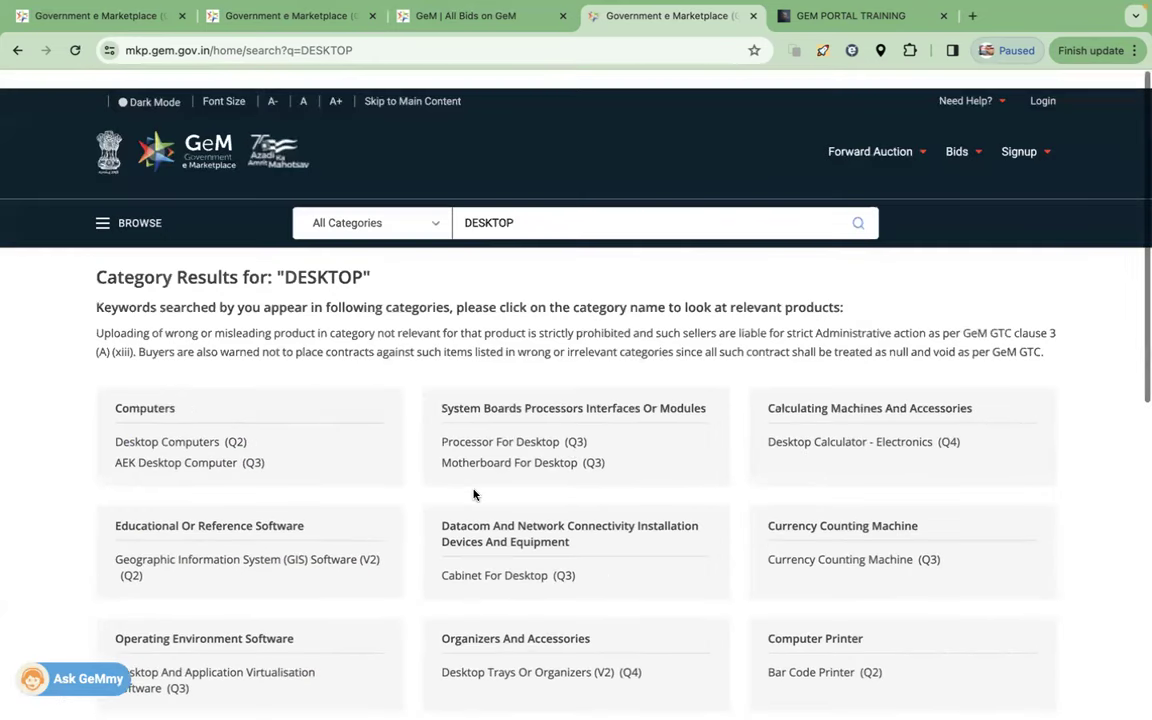
pyautogui.scroll(-1, 609, 445)
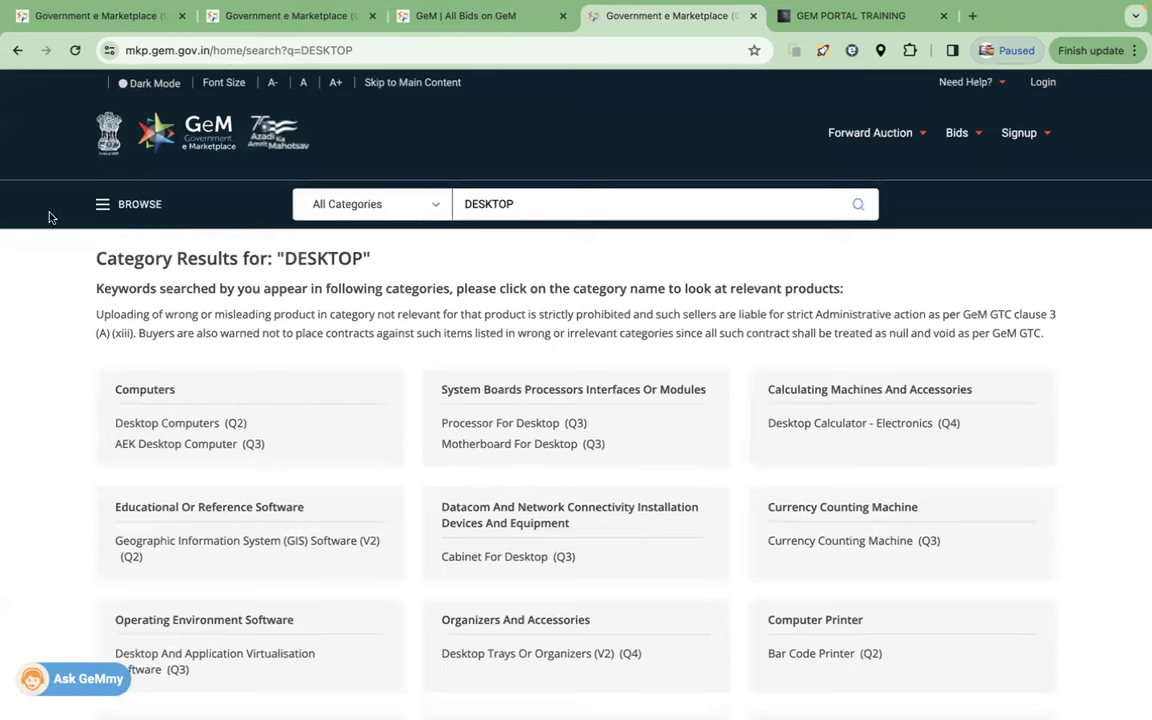
pyautogui.click(540, 266)
pyautogui.write('WITHOUT AUTH')
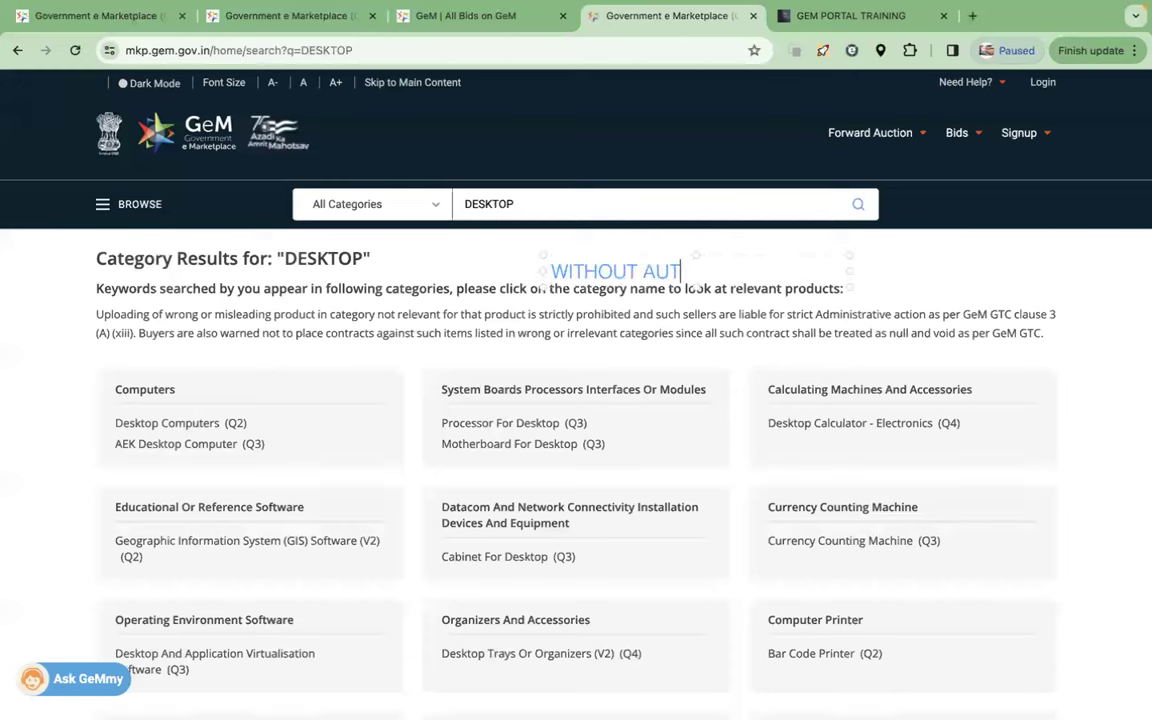
pyautogui.click(933, 293)
# Step: Log in as a buyer with the saved user id, the captcha characters, and the saved password
pyautogui.click(1042, 86)
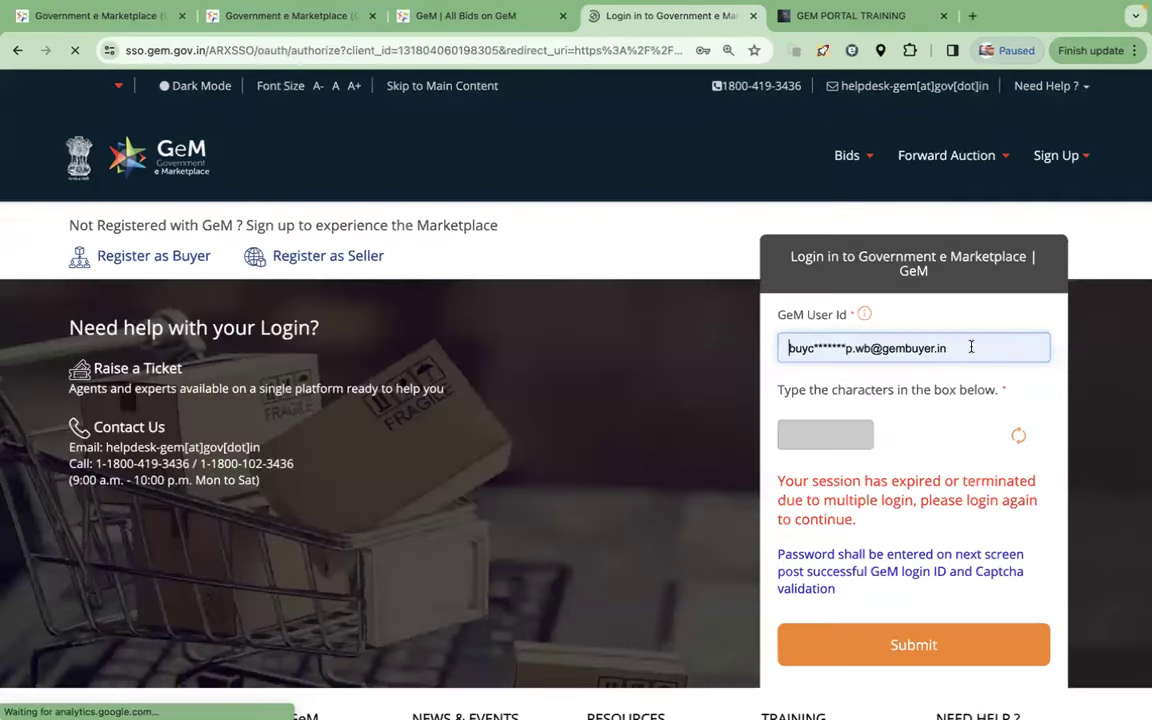
pyautogui.click(798, 346)
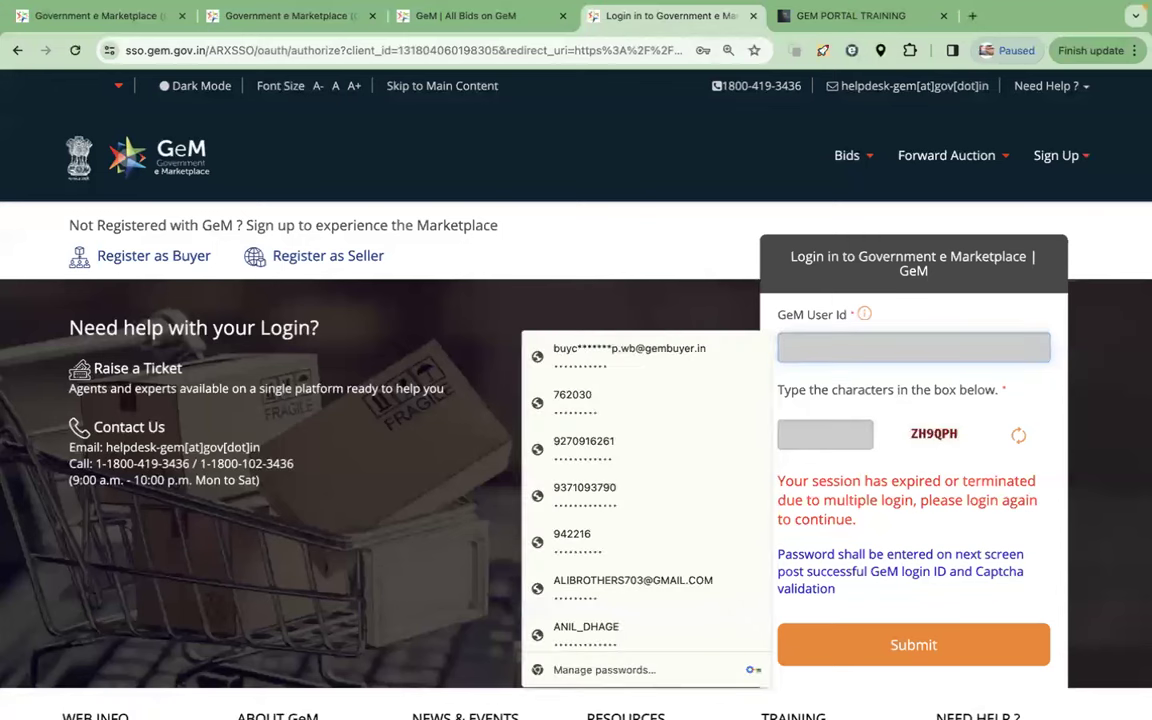
pyautogui.write('koye')
pyautogui.press('Down')
pyautogui.press('Return')
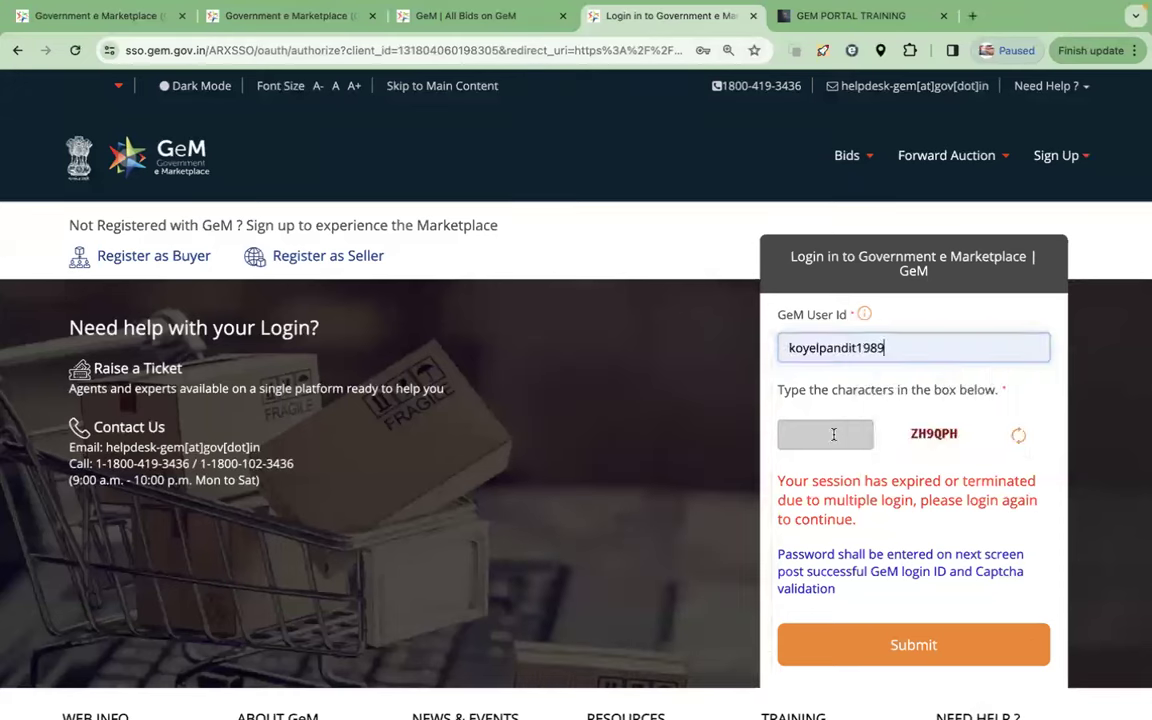
pyautogui.click(833, 434)
pyautogui.write('ZH')
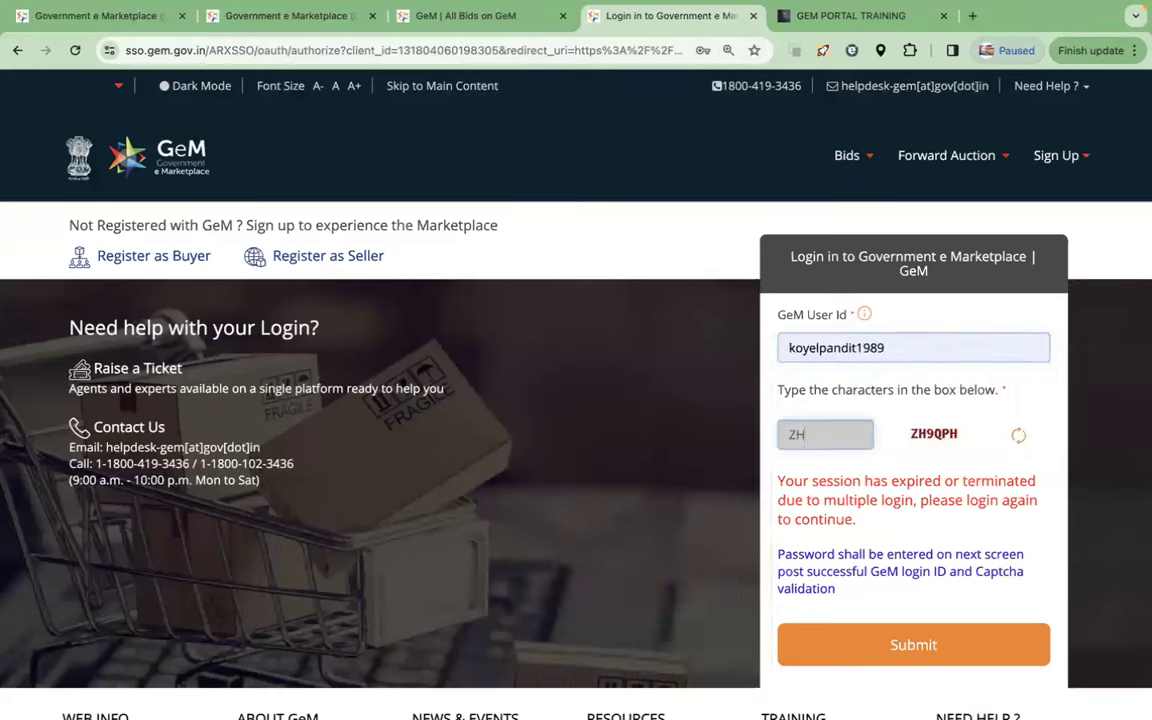
pyautogui.write('9QPH')
pyautogui.click(930, 648)
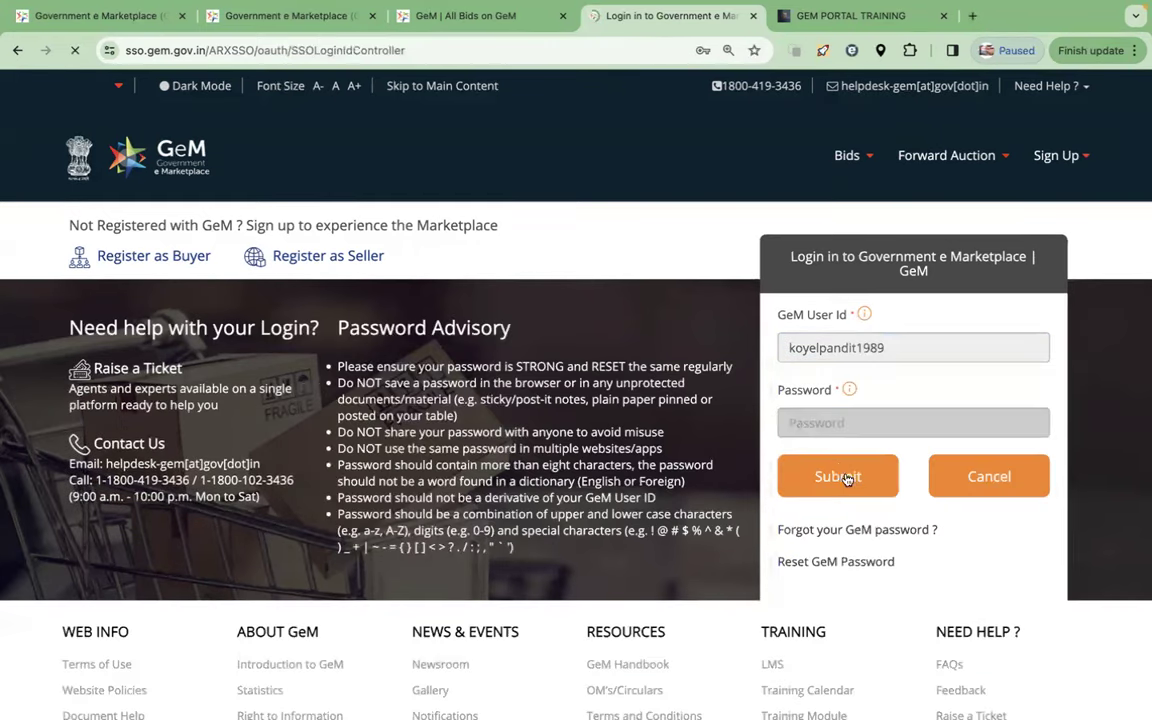
pyautogui.hotkey('ctrl', 'v')
pyautogui.press('Return')
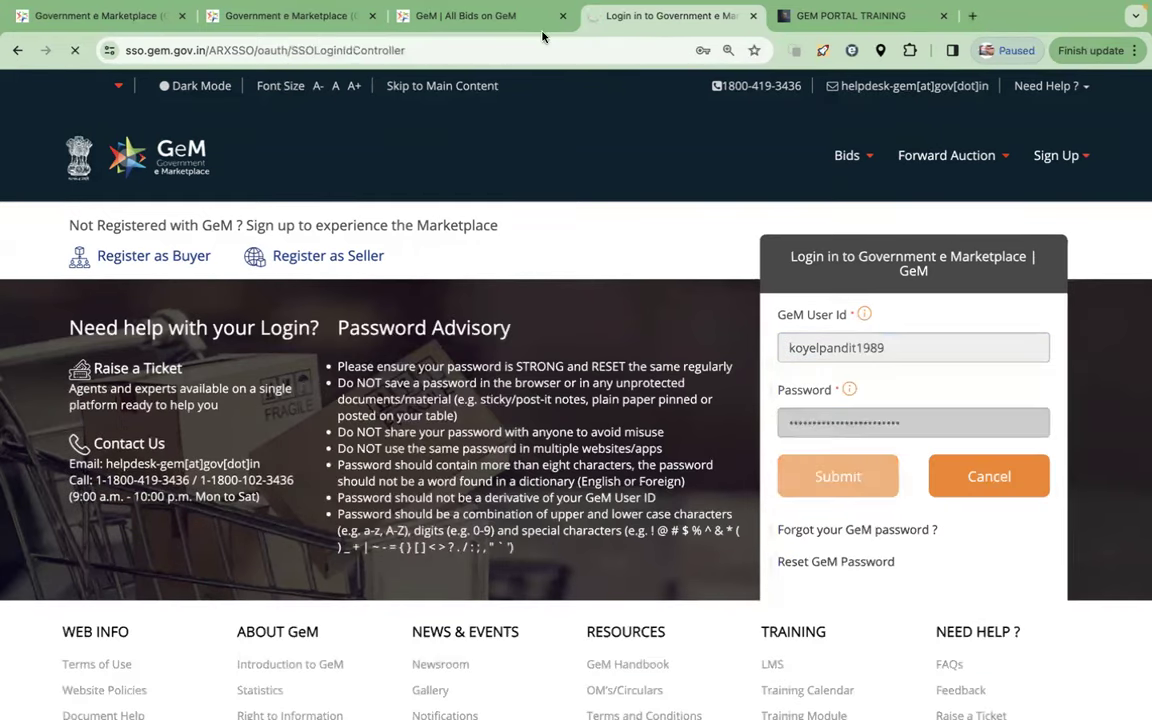
# Step: Close the All Bids on GeM tab and clear DESKTOP from the search box
pyautogui.click(563, 16)
pyautogui.doubleClick(453, 203)
pyautogui.press('BackSpace')
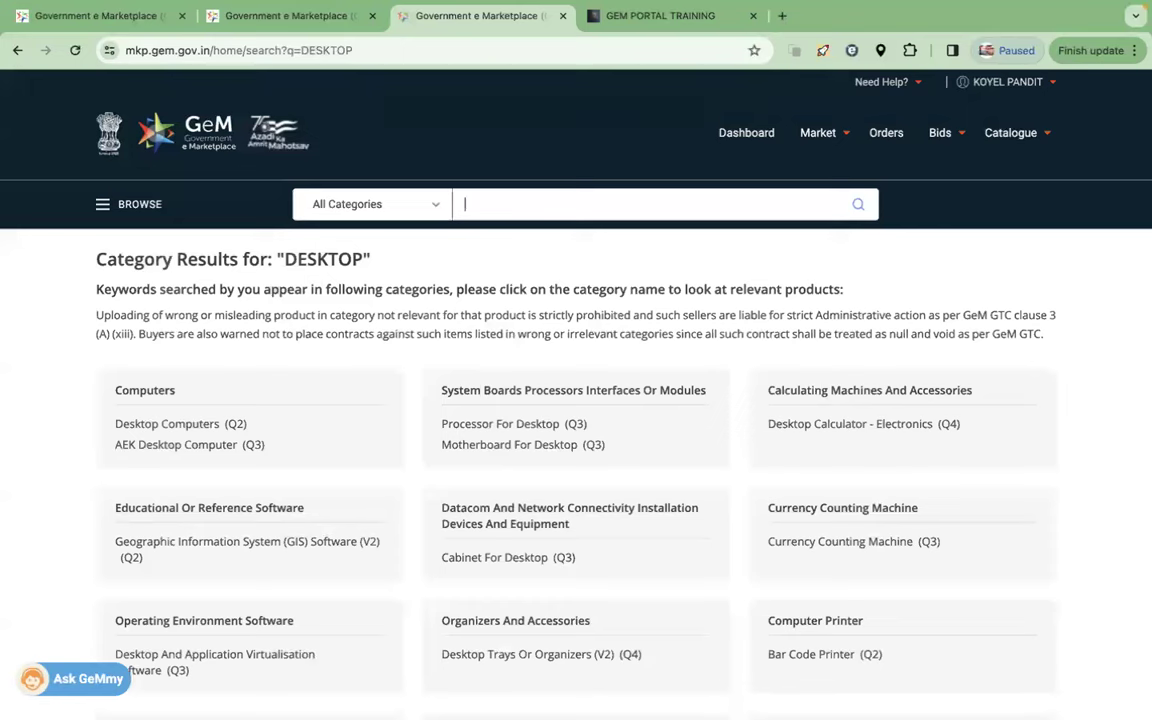
# Step: Search INTERAC and choose the 'Computer Displays>>interactive panels and accessories' suggestion
pyautogui.write('INTER')
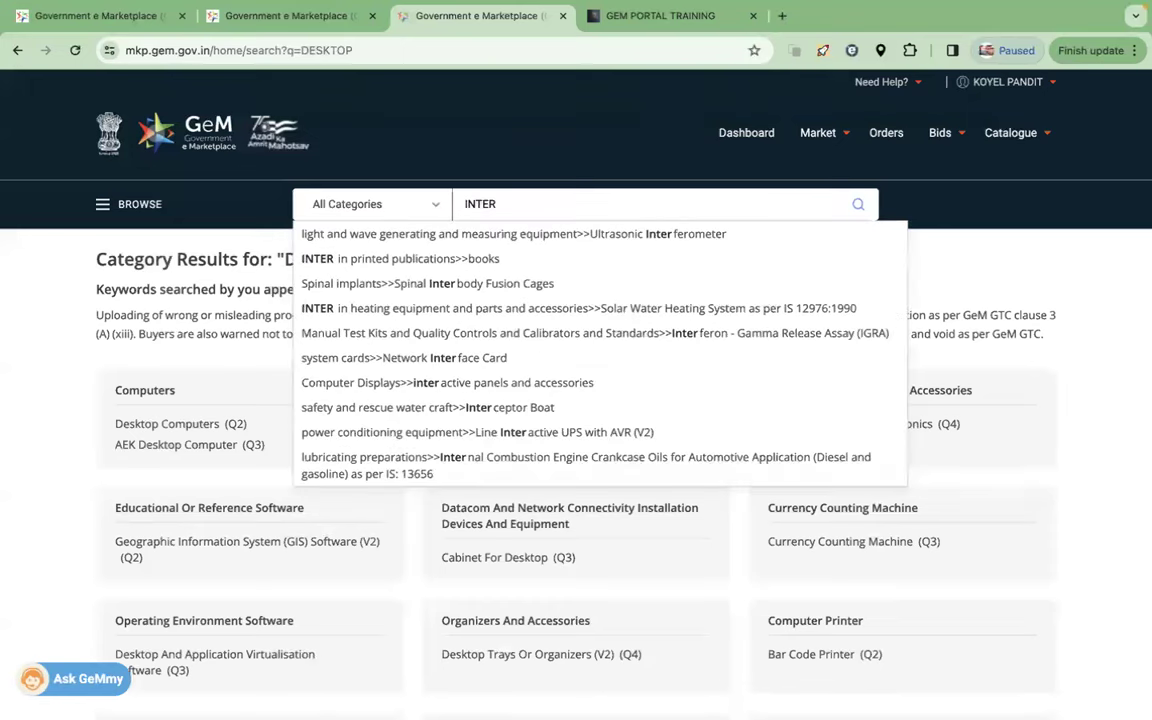
pyautogui.write('AC')
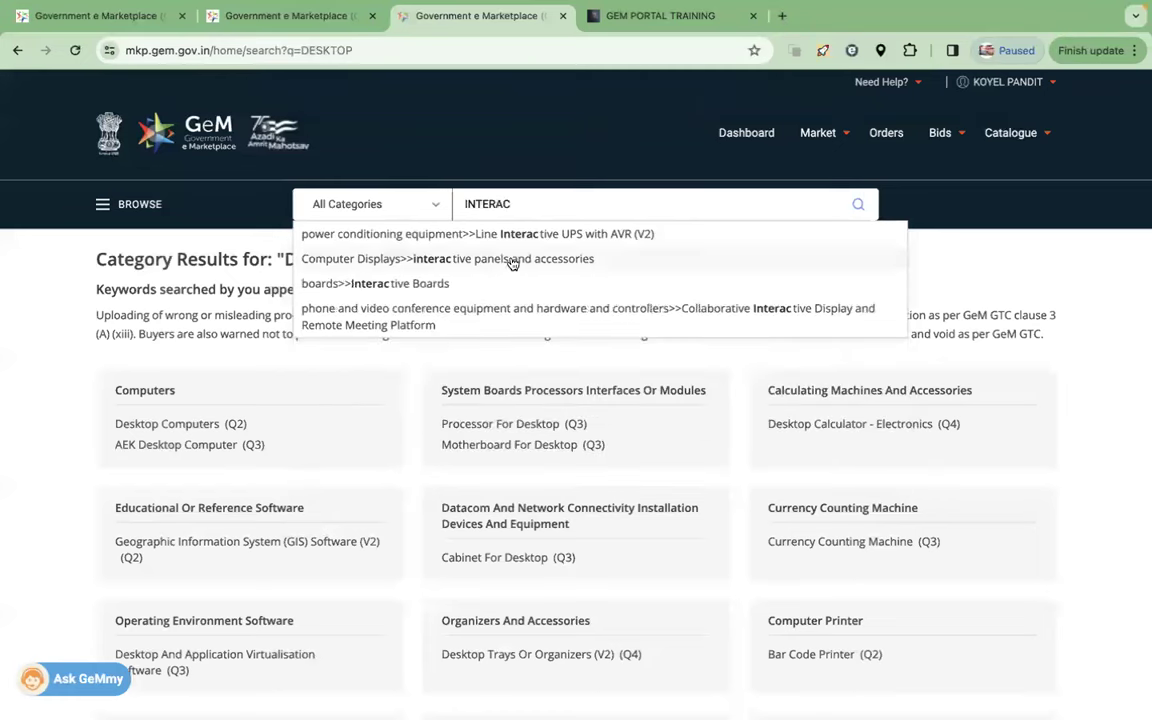
pyautogui.click(549, 262)
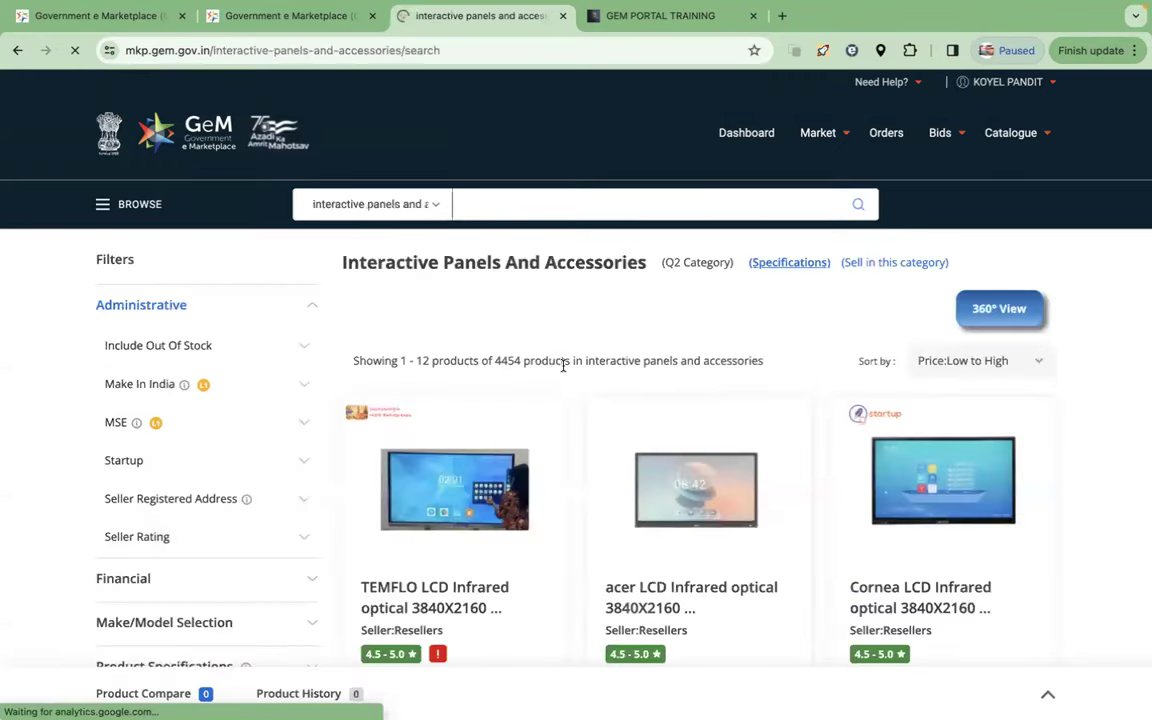
# Step: Open the TEMFLO interactive panel's product page in a new tab and look through it
pyautogui.scroll(-1, 467, 407)
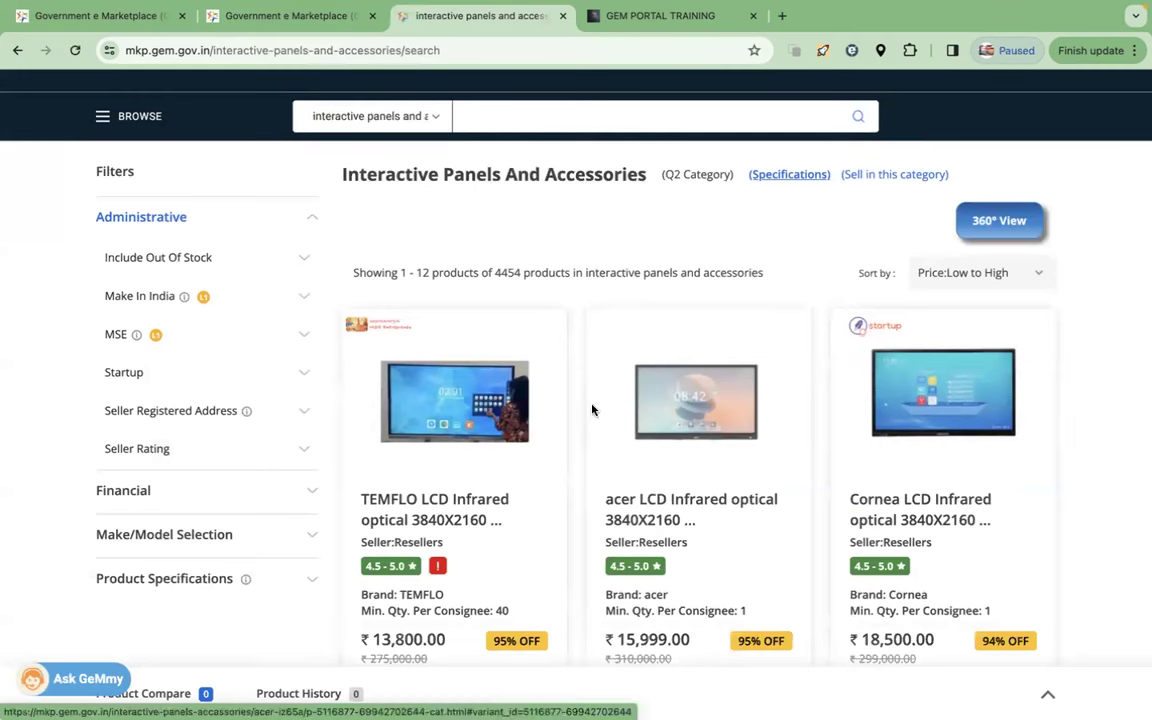
pyautogui.scroll(-2, 700, 510)
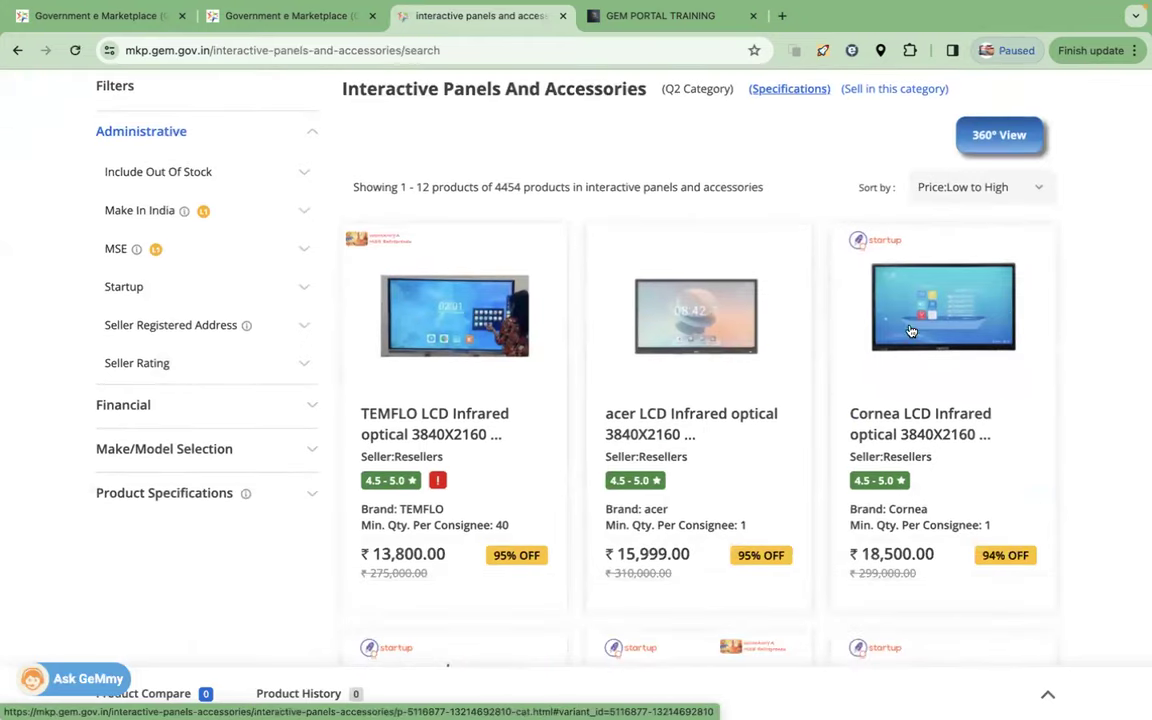
pyautogui.scroll(2, 733, 357)
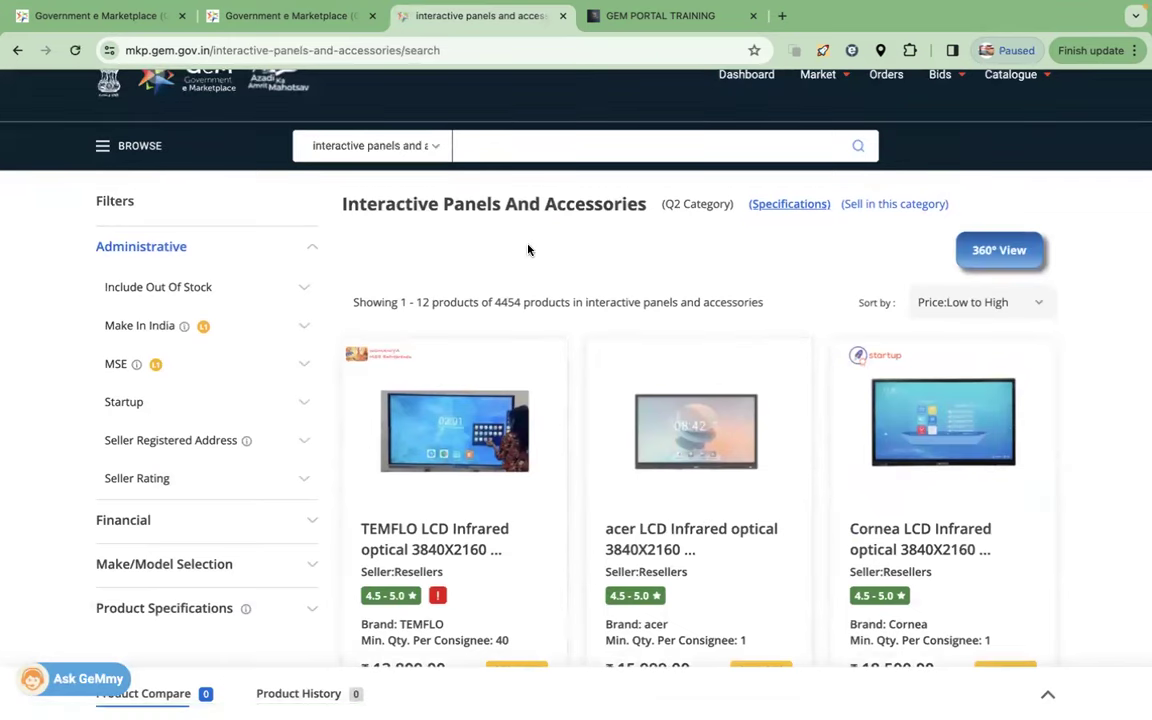
pyautogui.scroll(-2, 503, 432)
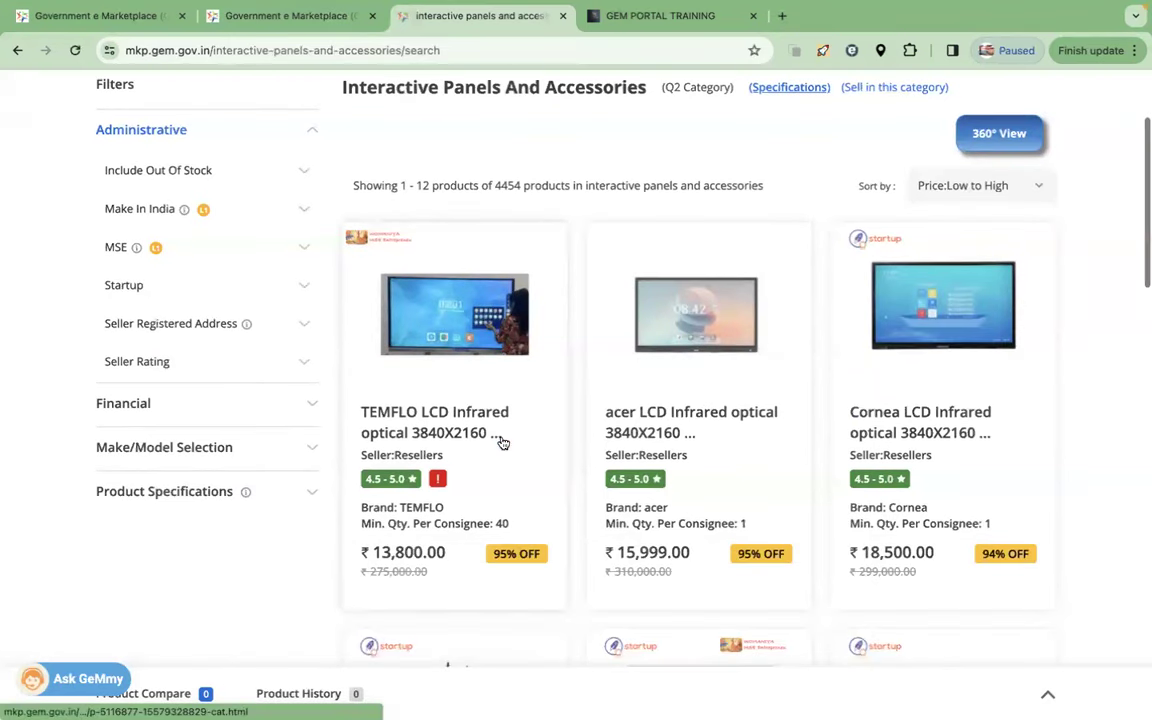
pyautogui.middleClick(436, 410)
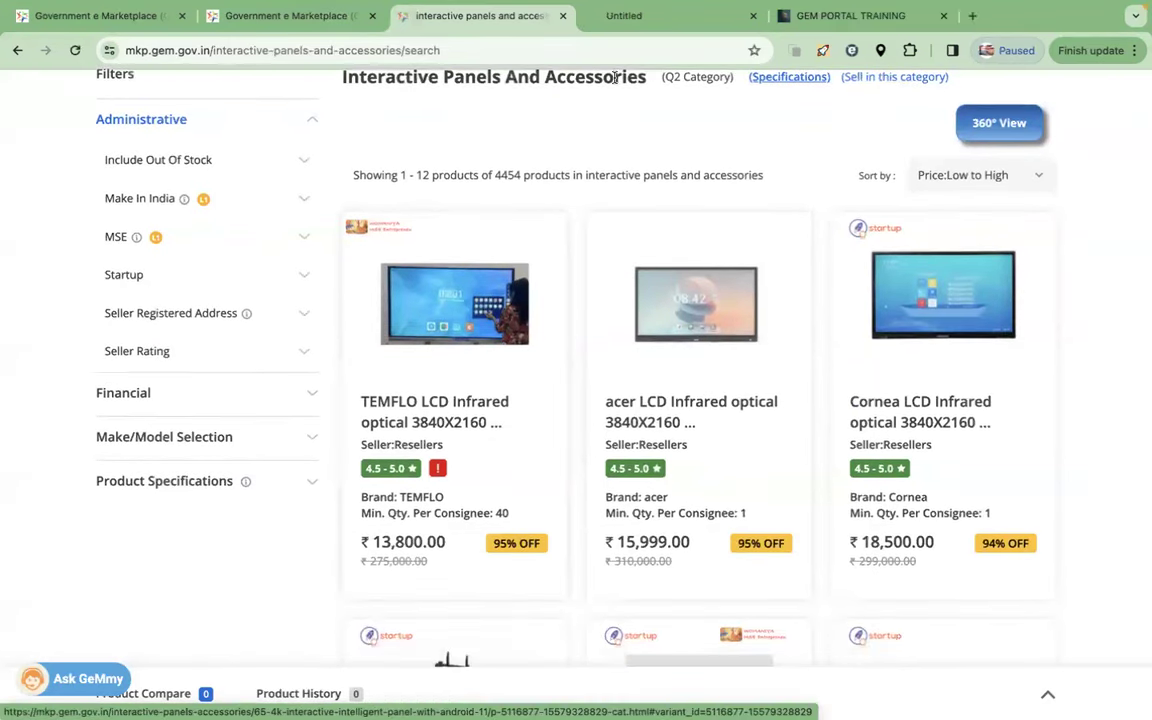
pyautogui.click(630, 28)
pyautogui.scroll(-5, 638, 396)
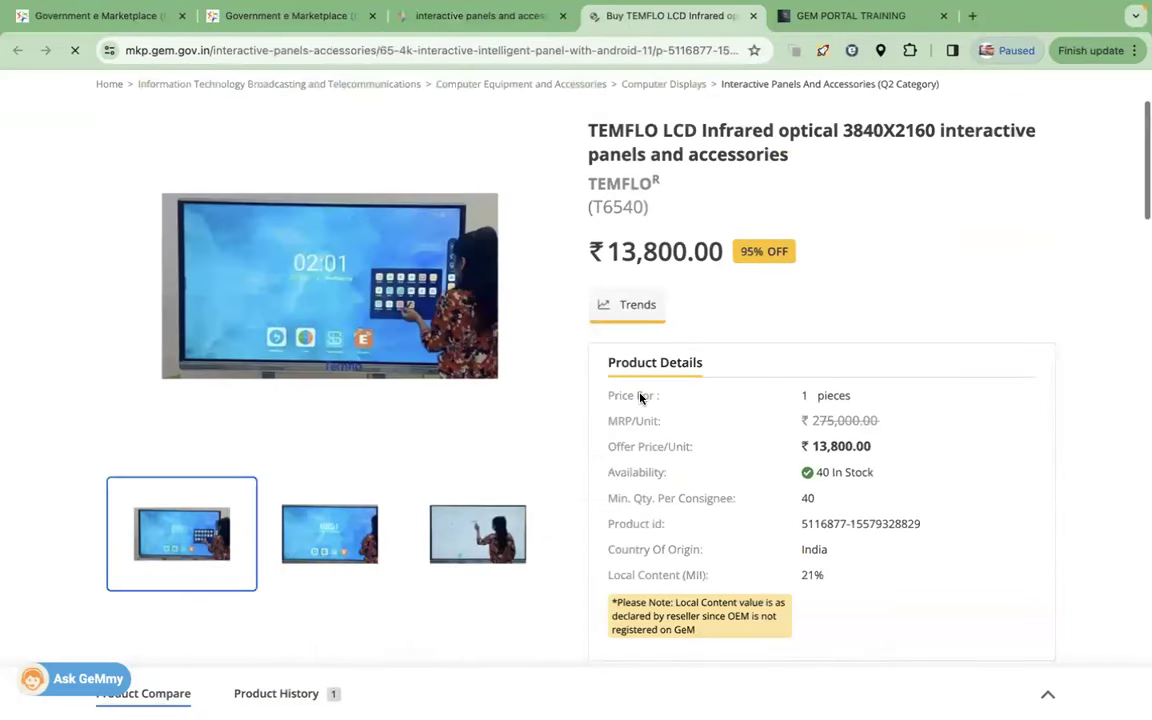
pyautogui.scroll(-2, 701, 587)
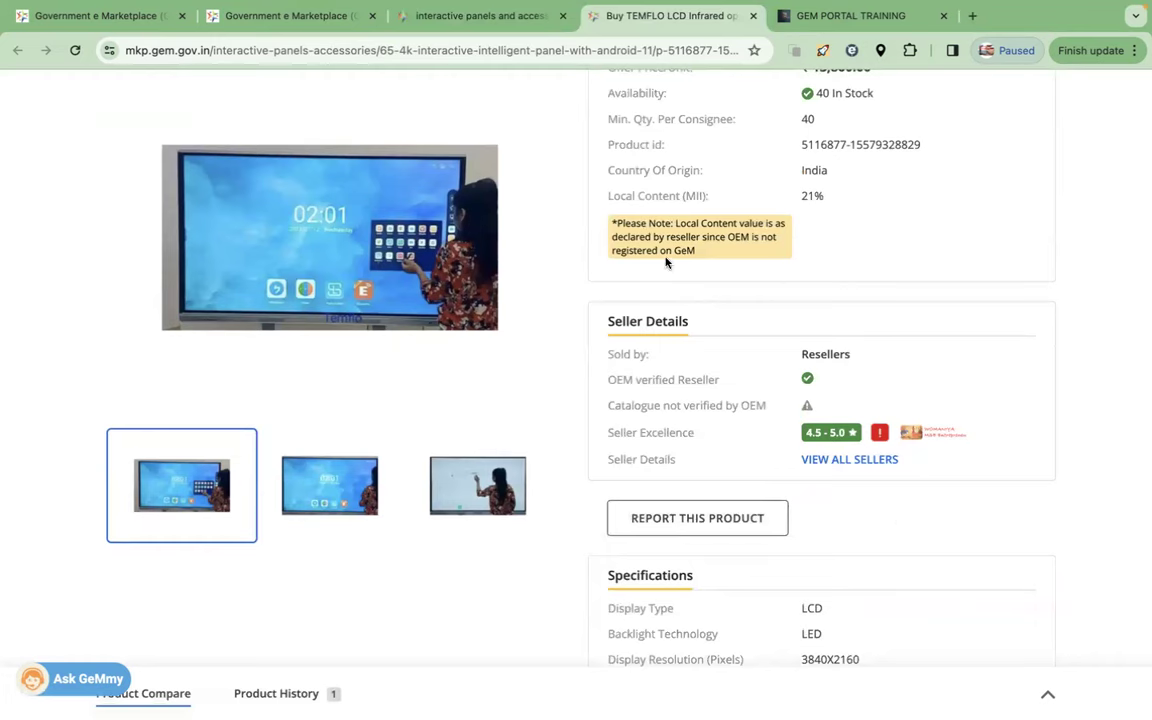
# Step: Back on the panels listing, expand the Make/Model Selection and Brand filters
pyautogui.click(470, 18)
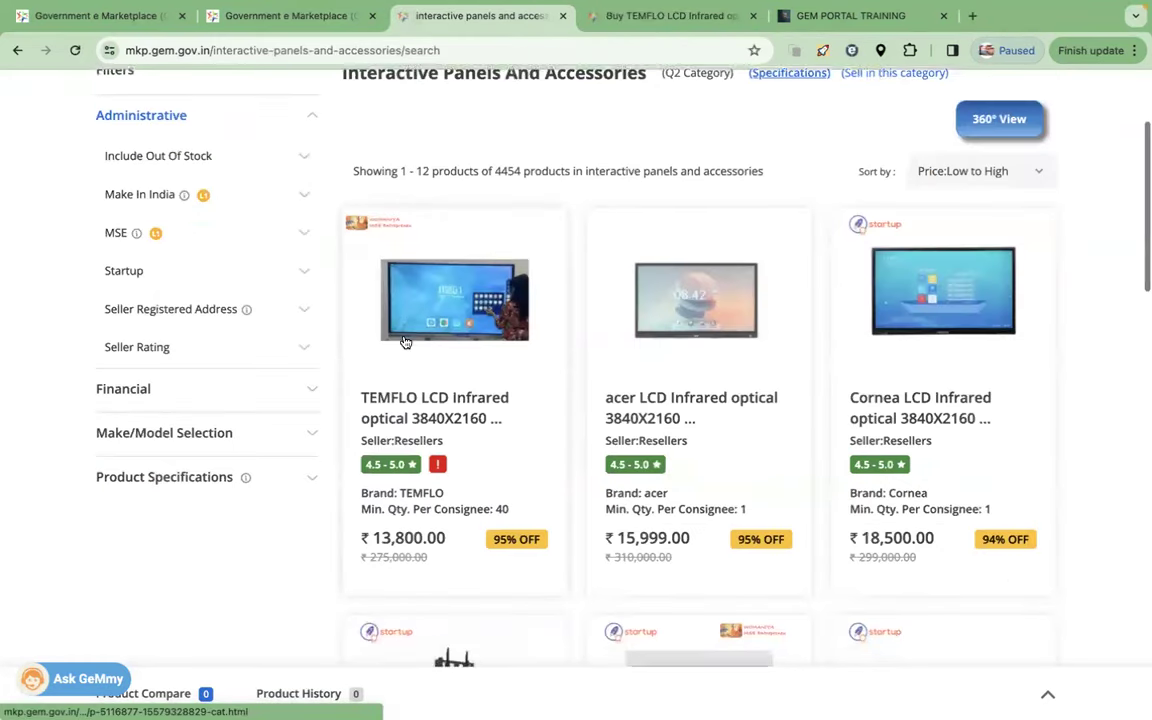
pyautogui.scroll(-1, 404, 337)
pyautogui.click(301, 424)
pyautogui.click(293, 465)
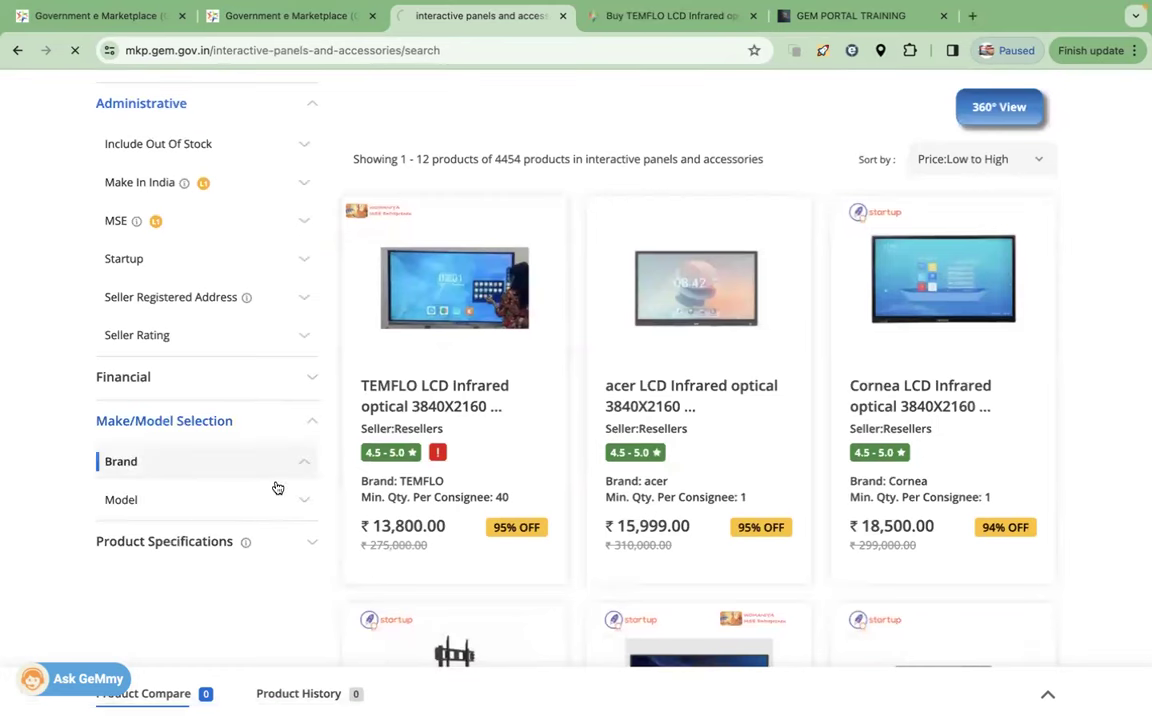
# Step: Filter the interactive panels listing to the LG brand
pyautogui.click(229, 501)
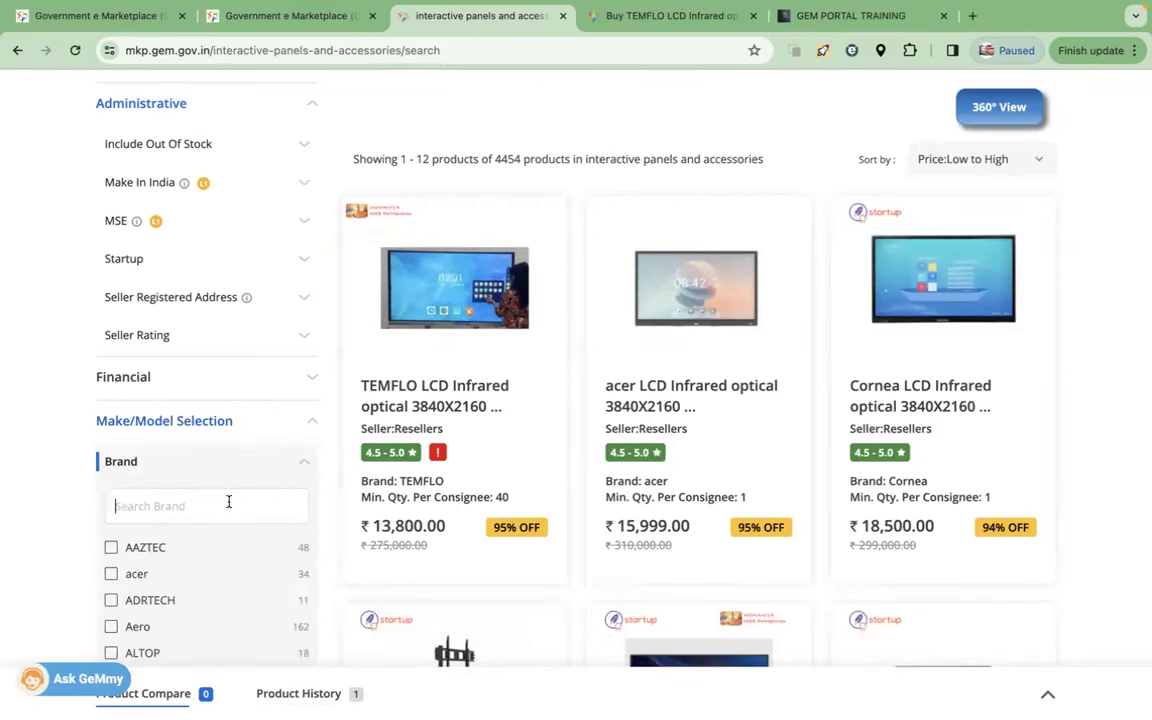
pyautogui.write('LG')
pyautogui.click(111, 548)
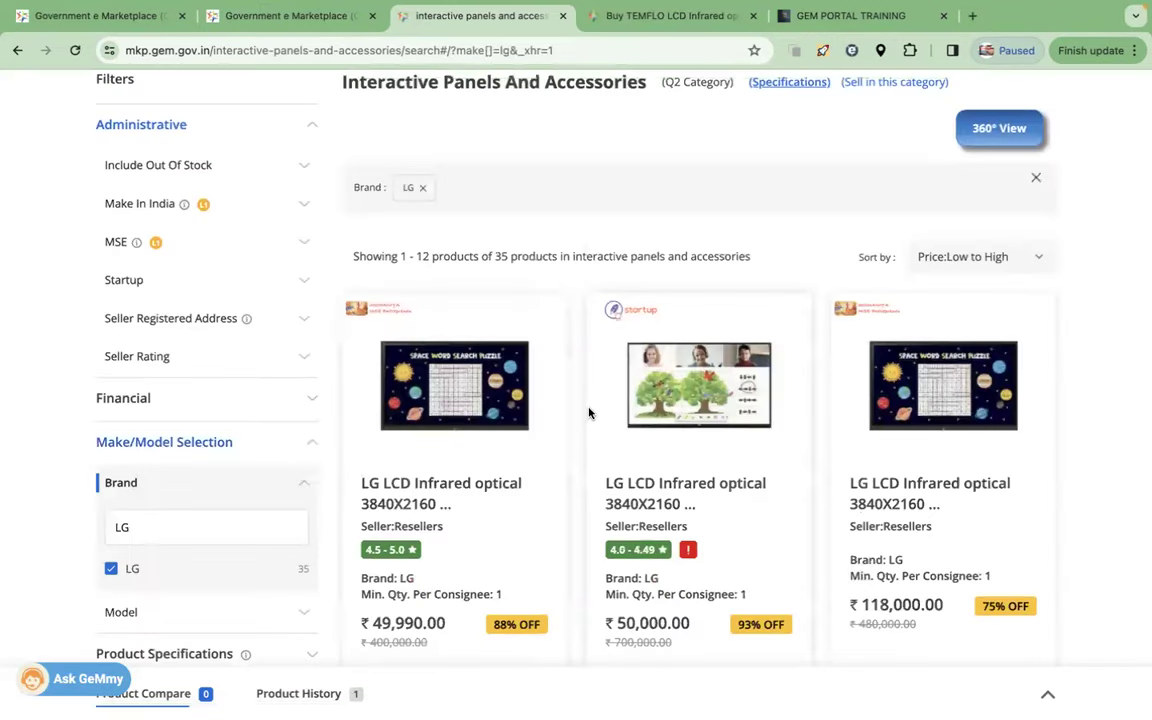
pyautogui.scroll(-9, 589, 413)
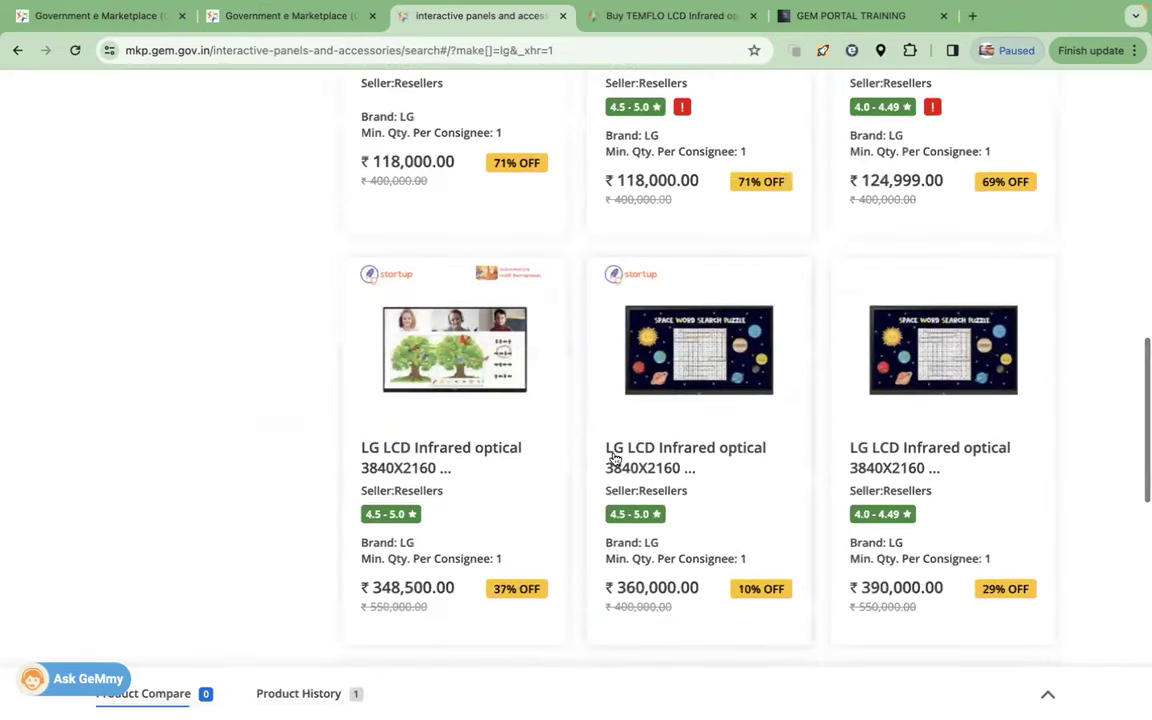
pyautogui.scroll(1, 614, 457)
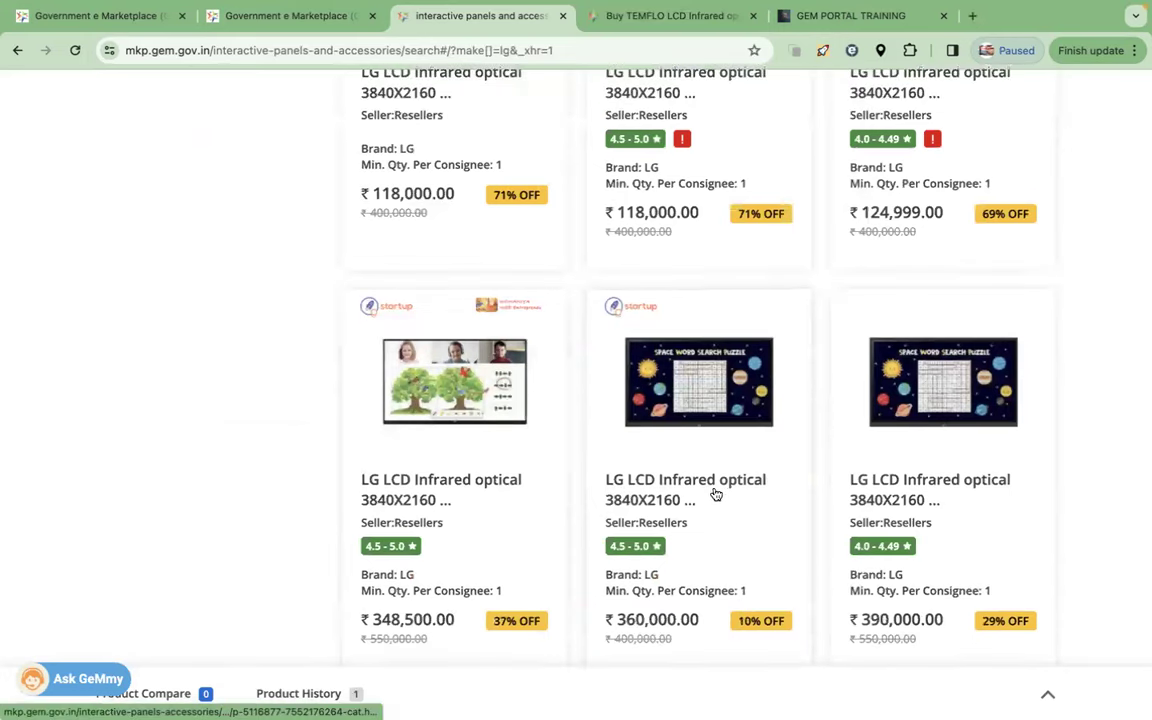
# Step: Open an LG panel's page in a new tab, compare it with TEMFLO, and return to its top
pyautogui.middleClick(927, 485)
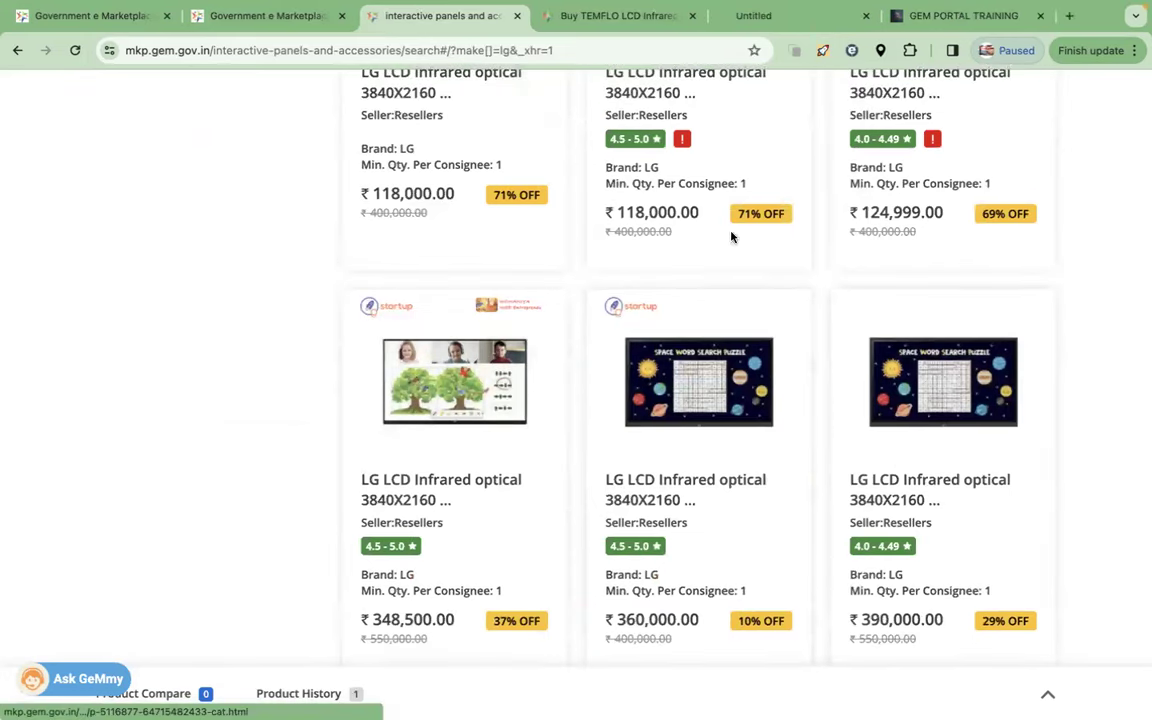
pyautogui.click(787, 22)
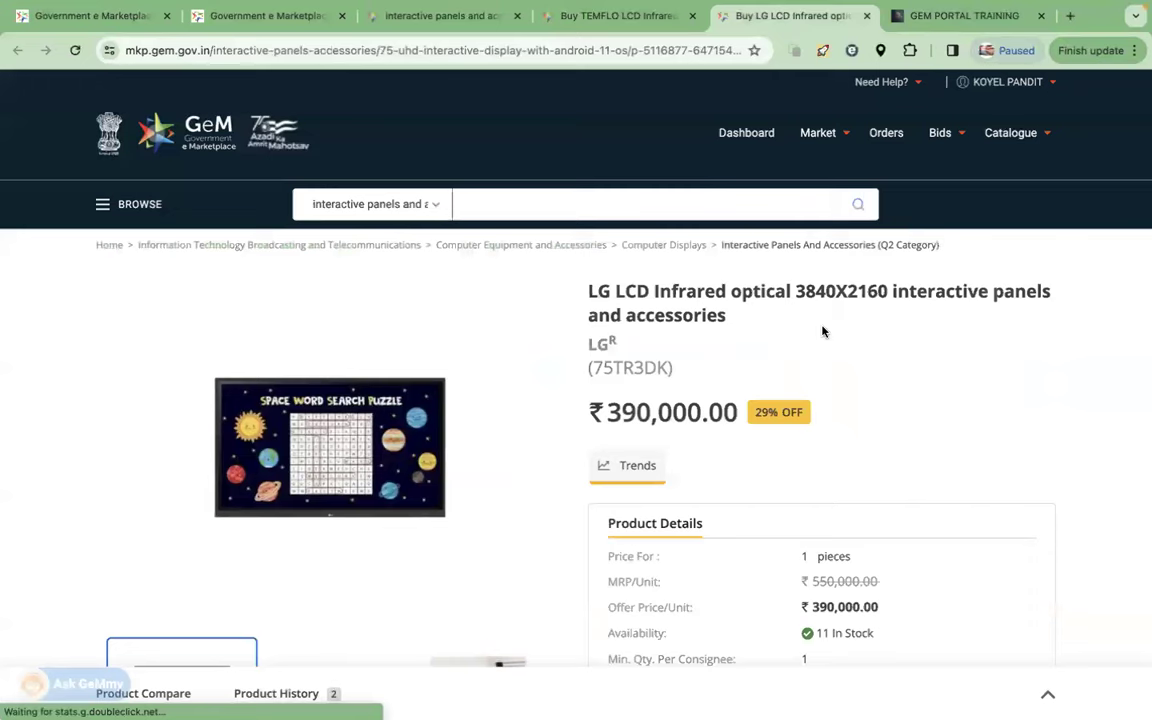
pyautogui.scroll(-3, 823, 329)
pyautogui.scroll(-3, 783, 463)
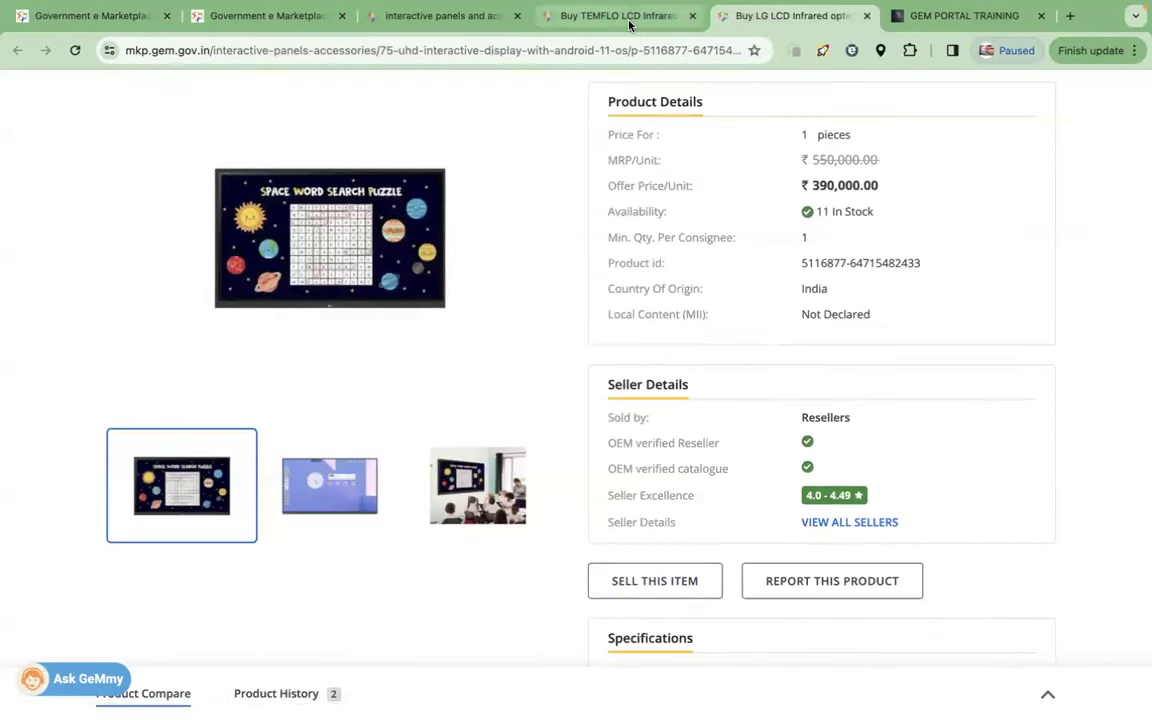
pyautogui.click(592, 16)
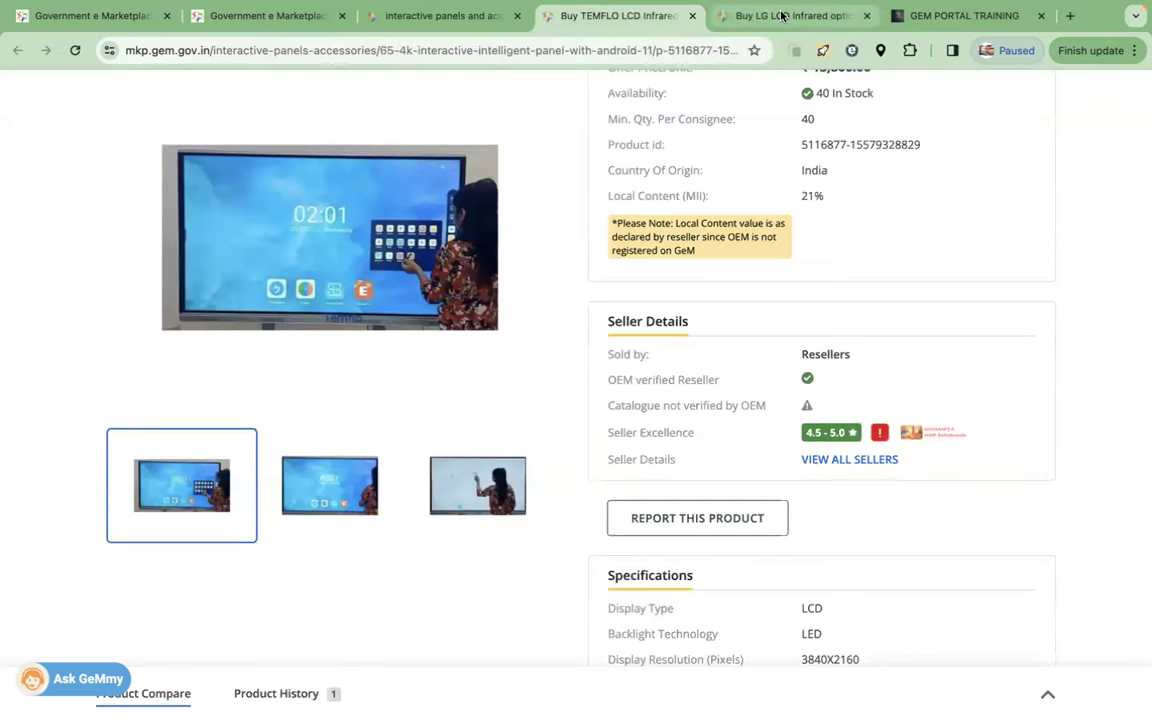
pyautogui.click(725, 17)
pyautogui.scroll(5, 745, 400)
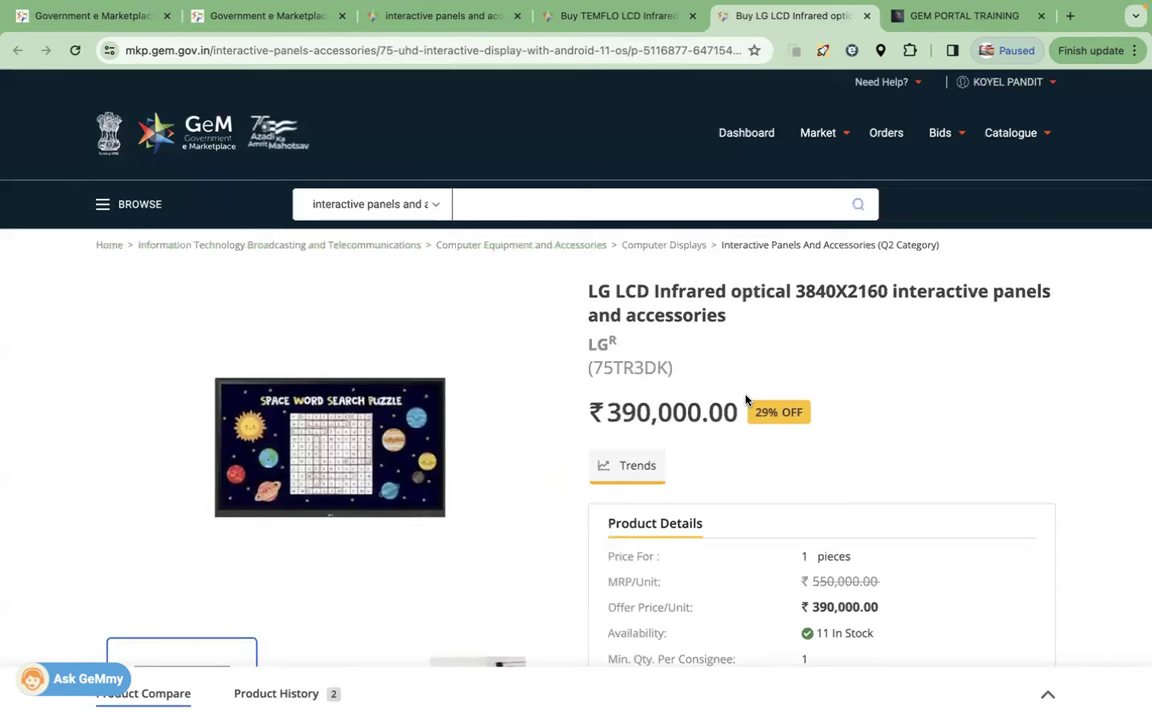
pyautogui.click(375, 204)
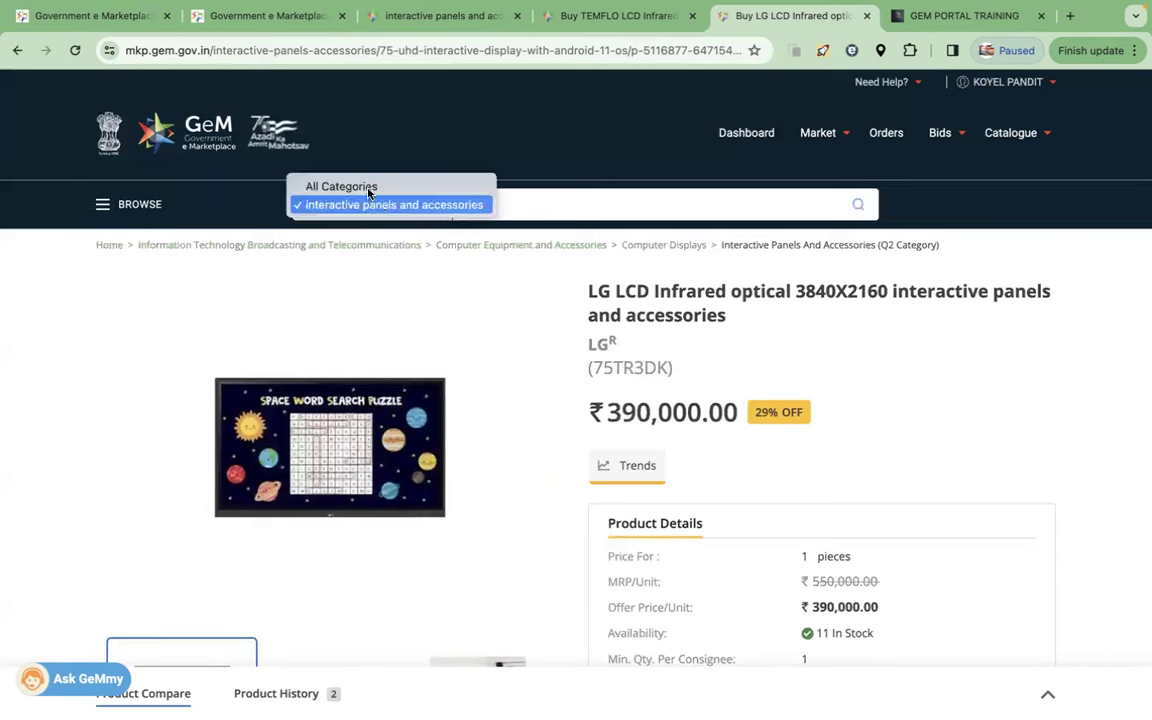
# Step: Search all categories for LAPTOP and open the Laptop - Notebook results
pyautogui.click(525, 203)
pyautogui.write('L')
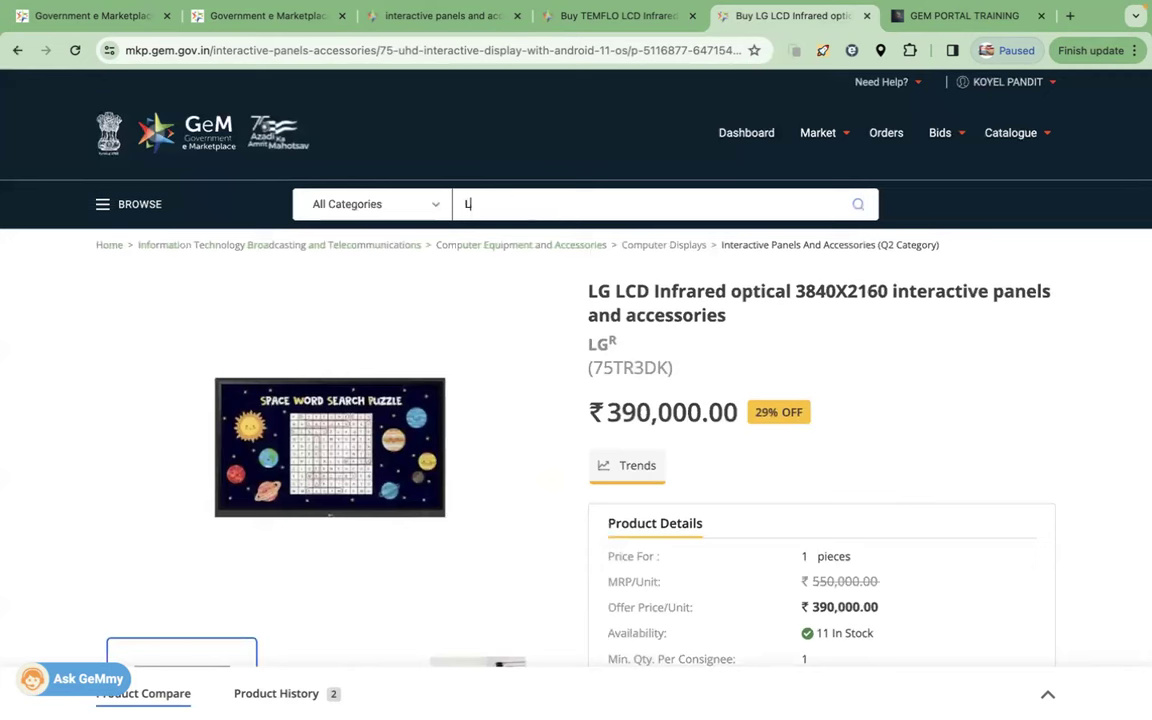
pyautogui.write('APTOP')
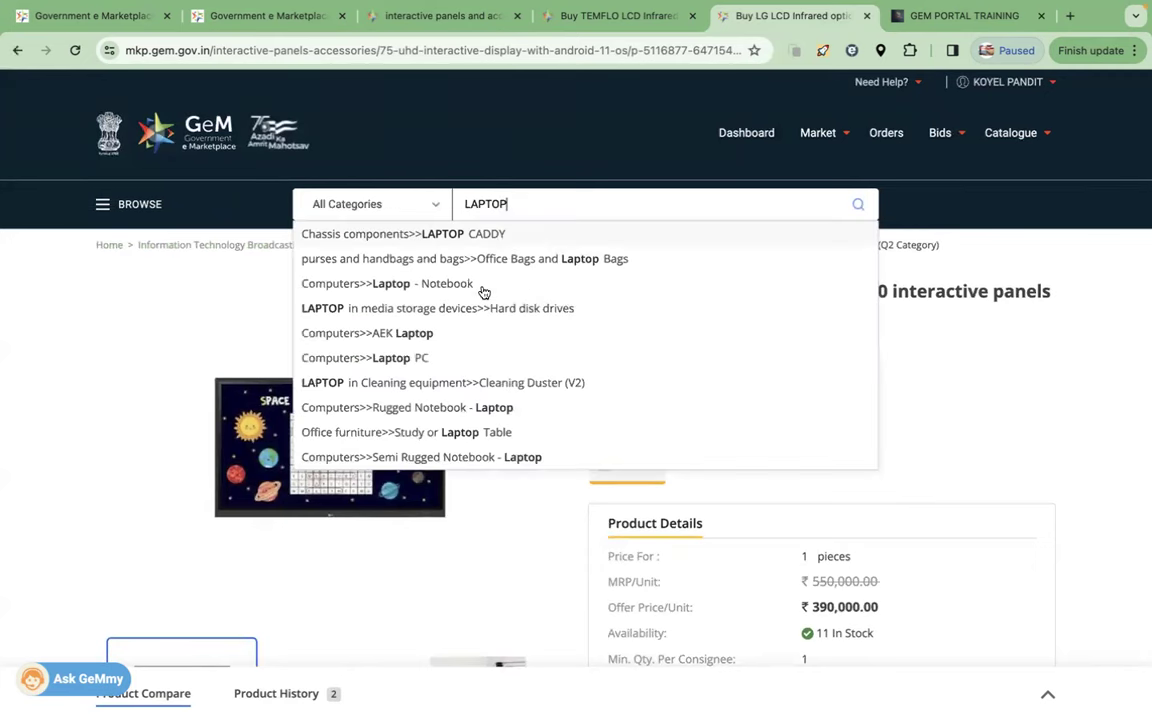
pyautogui.click(460, 287)
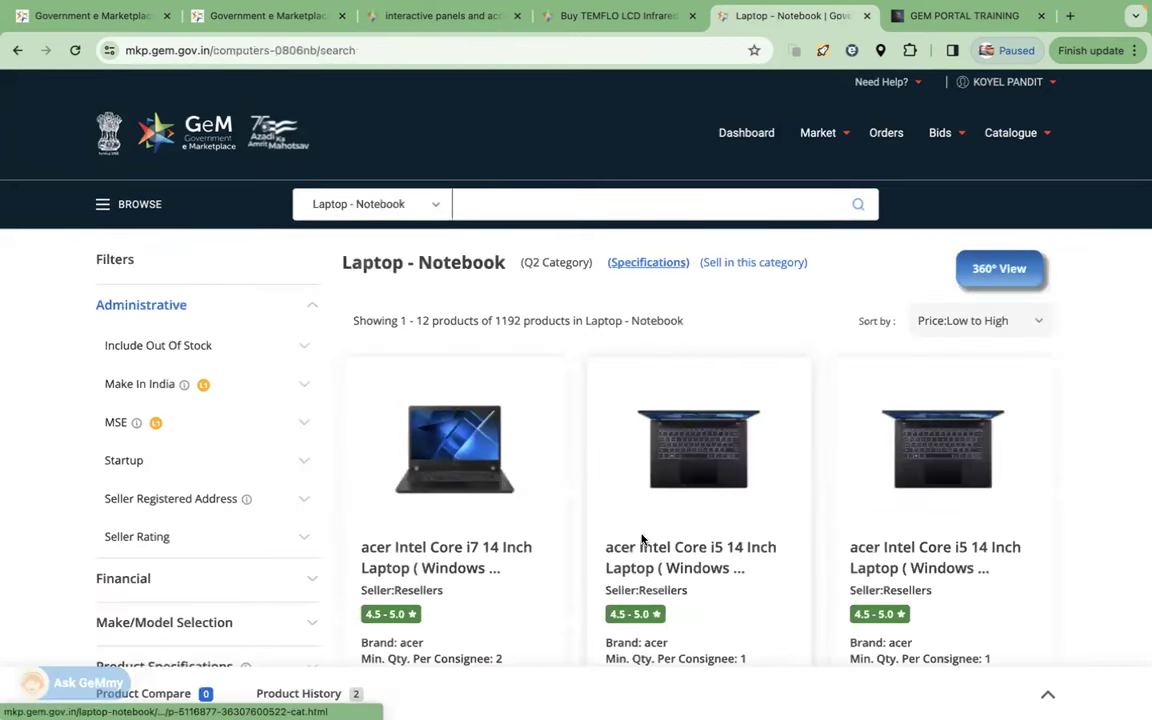
pyautogui.scroll(-7, 652, 499)
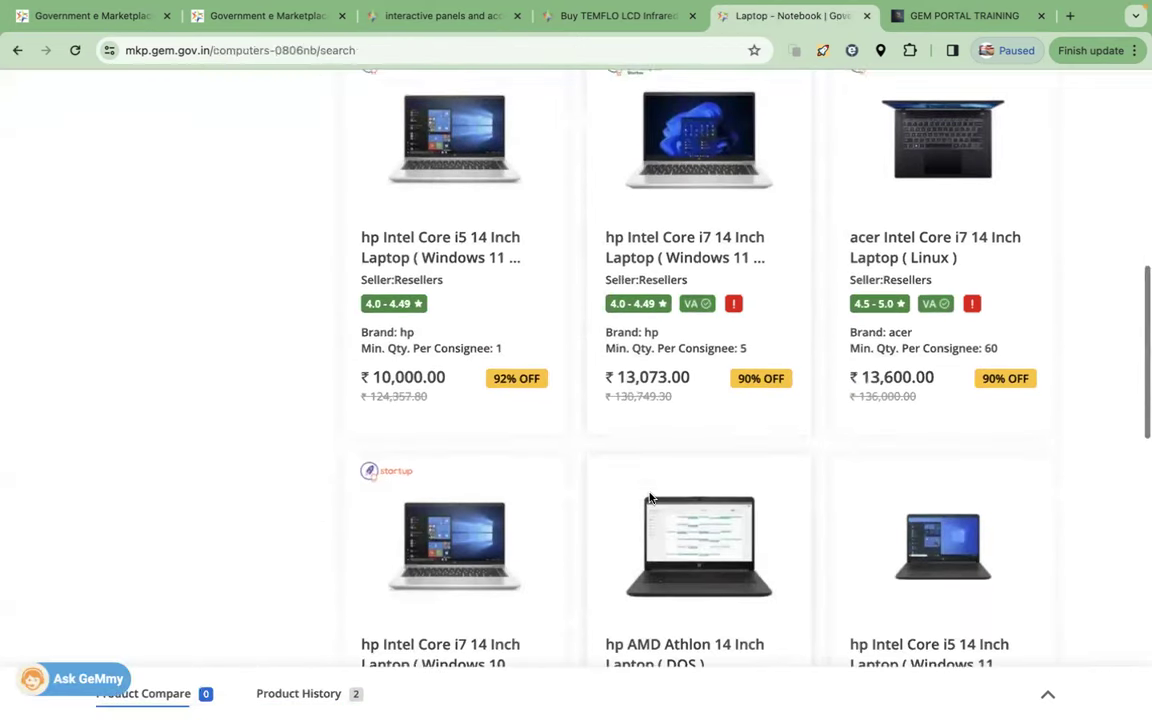
# Step: Open the hp Intel Core i7 laptop in a new tab and look over its page
pyautogui.middleClick(635, 252)
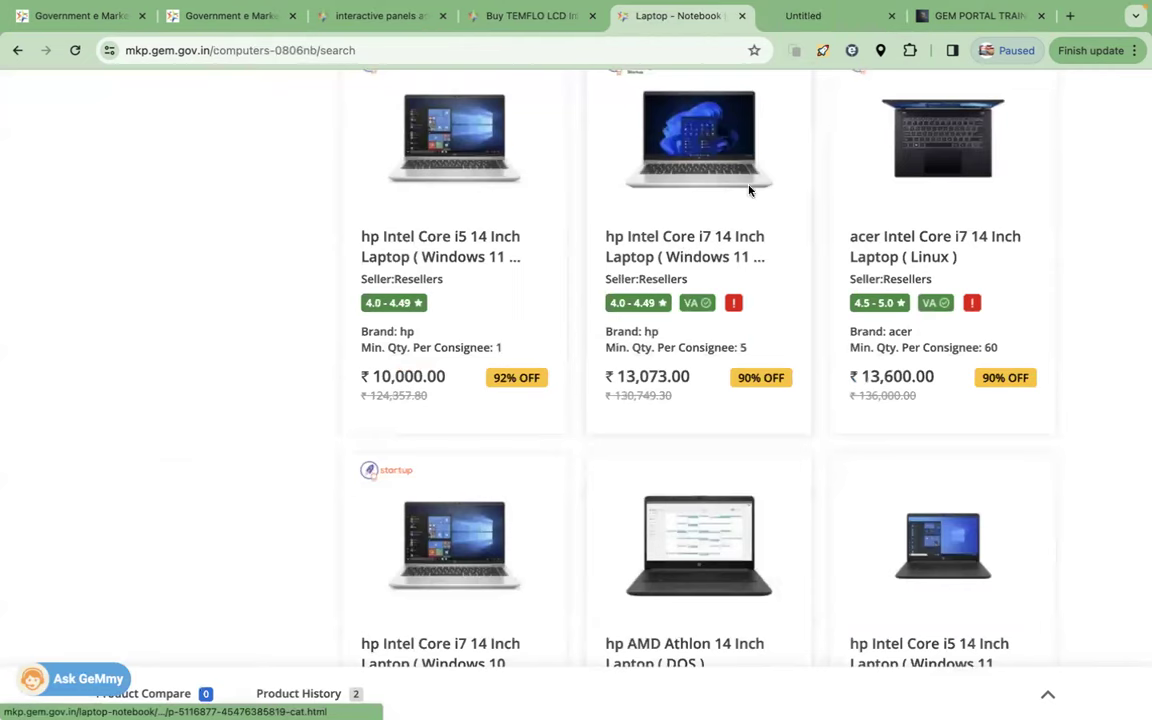
pyautogui.click(848, 16)
pyautogui.scroll(-5, 743, 390)
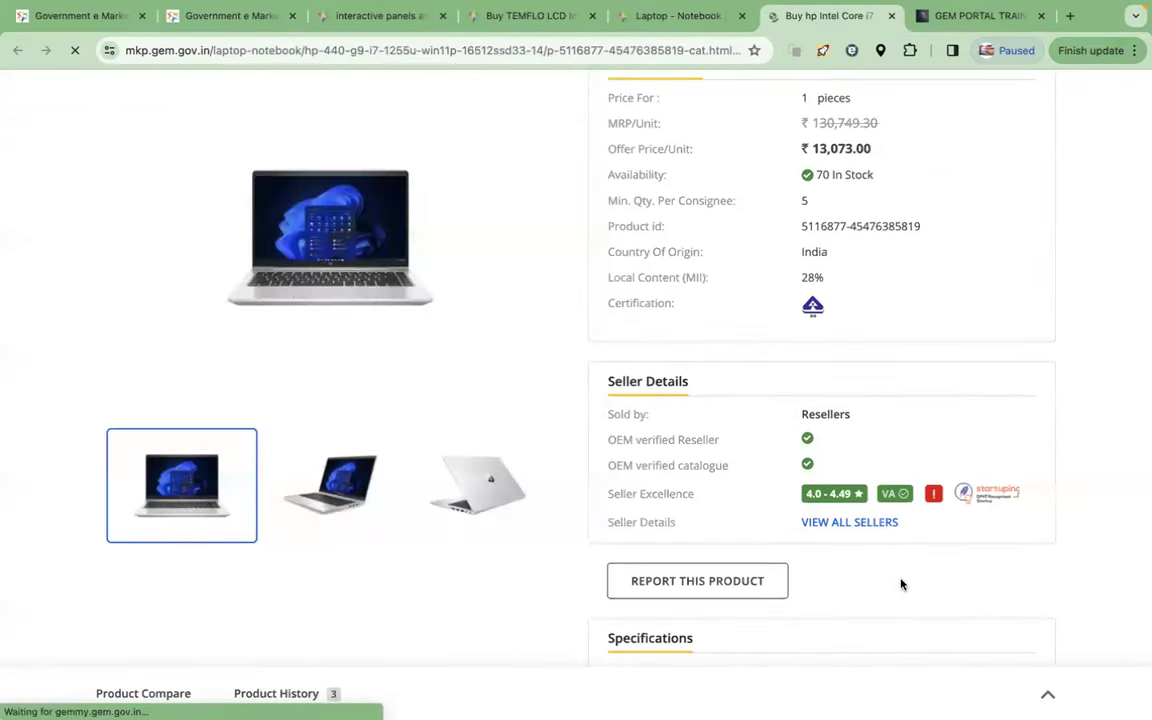
pyautogui.click(701, 18)
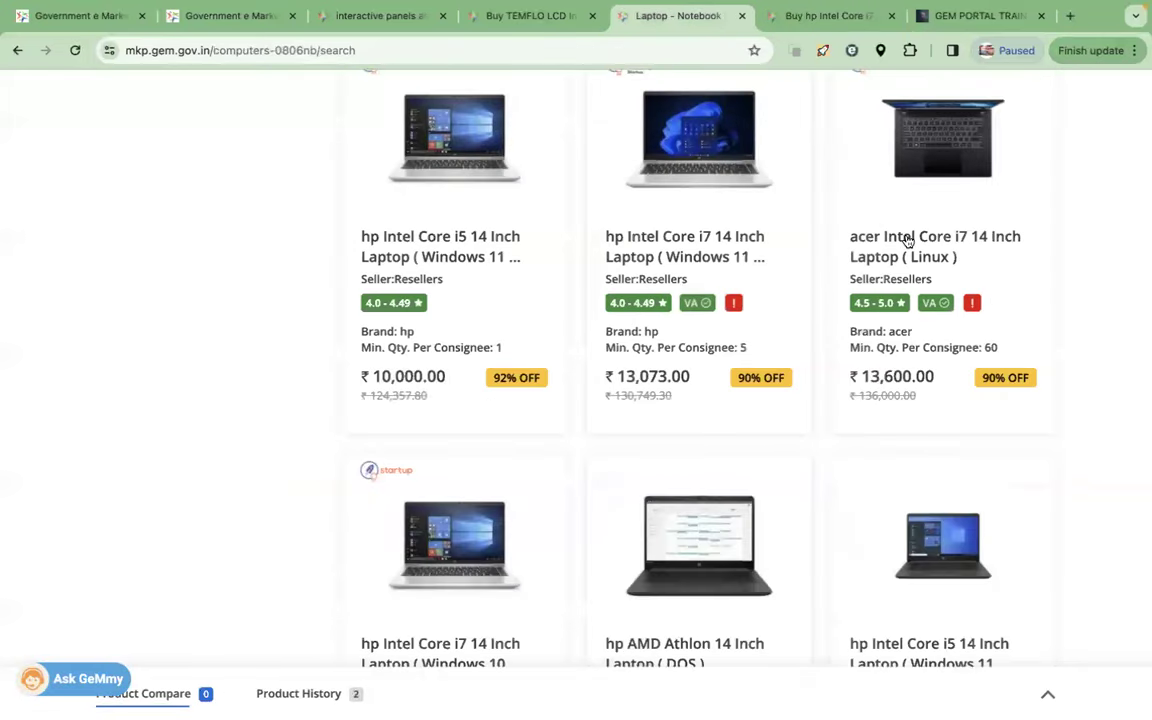
# Step: Review the acer Intel Core i7 laptop, then close the laptop product and results tabs
pyautogui.middleClick(910, 245)
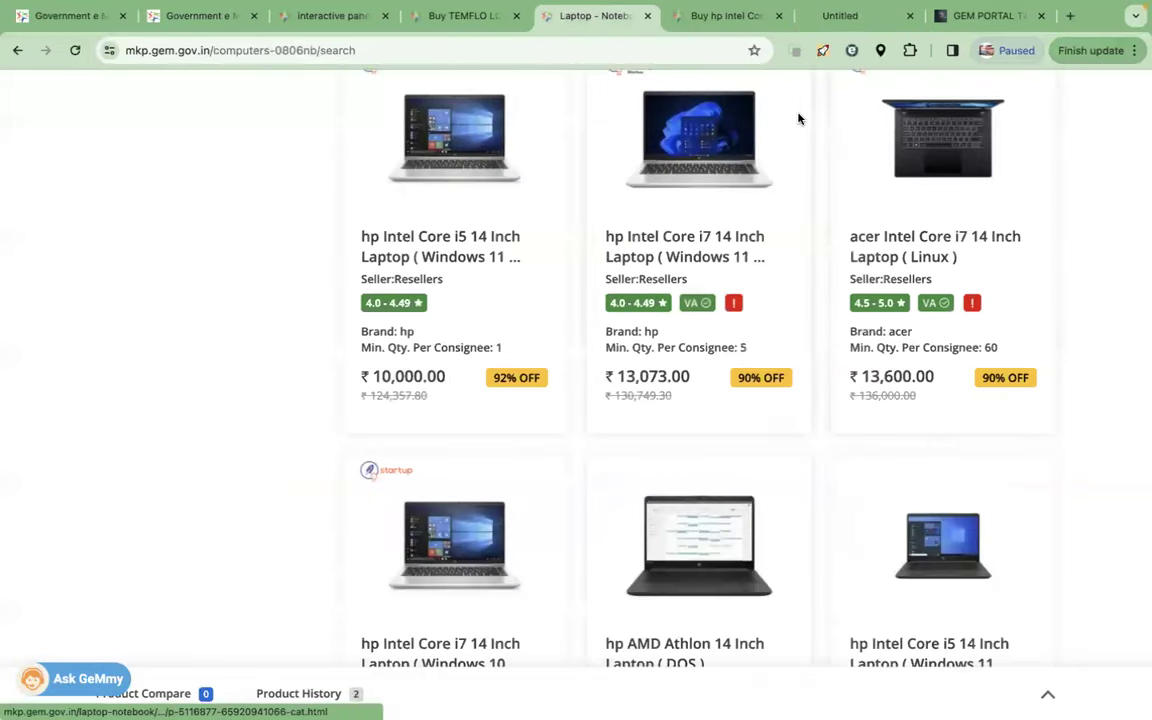
pyautogui.click(779, 18)
pyautogui.click(735, 15)
pyautogui.scroll(-5, 771, 399)
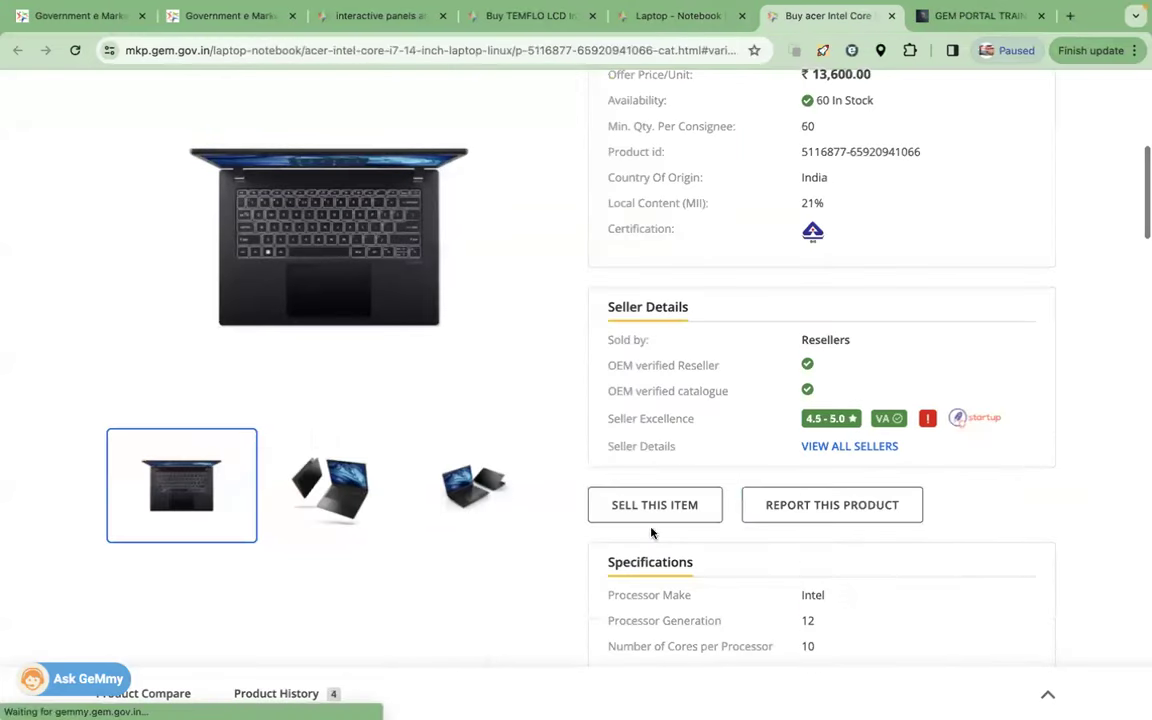
pyautogui.scroll(5, 738, 283)
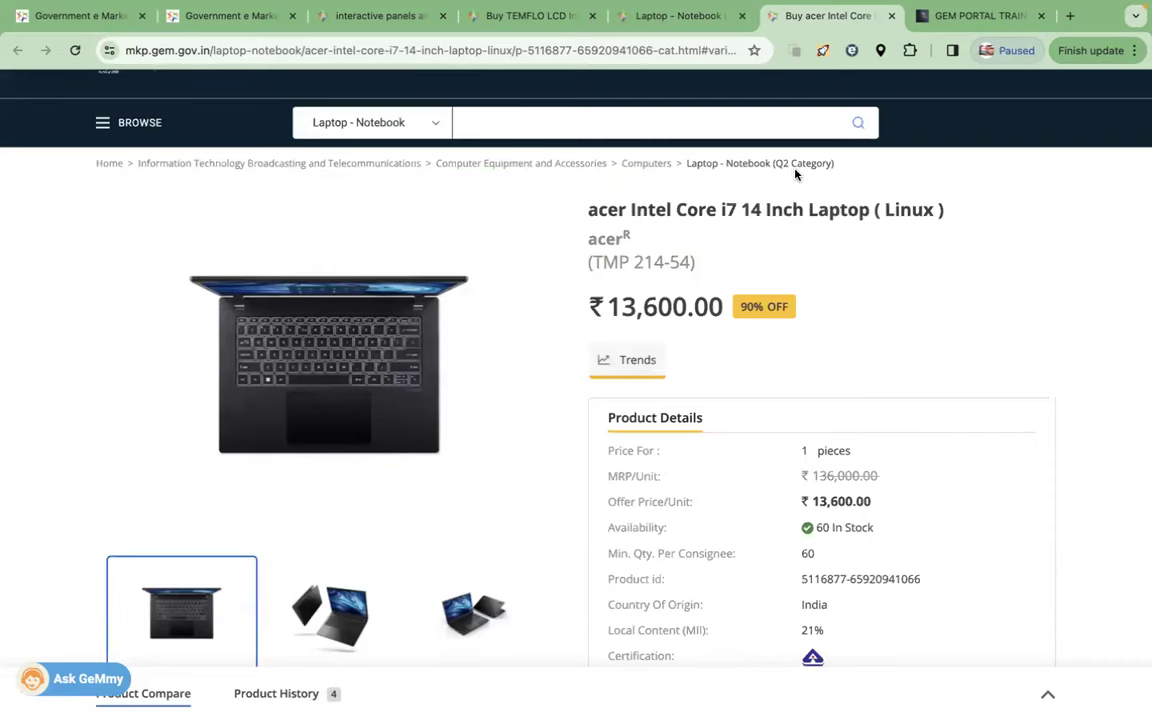
pyautogui.middleClick(806, 18)
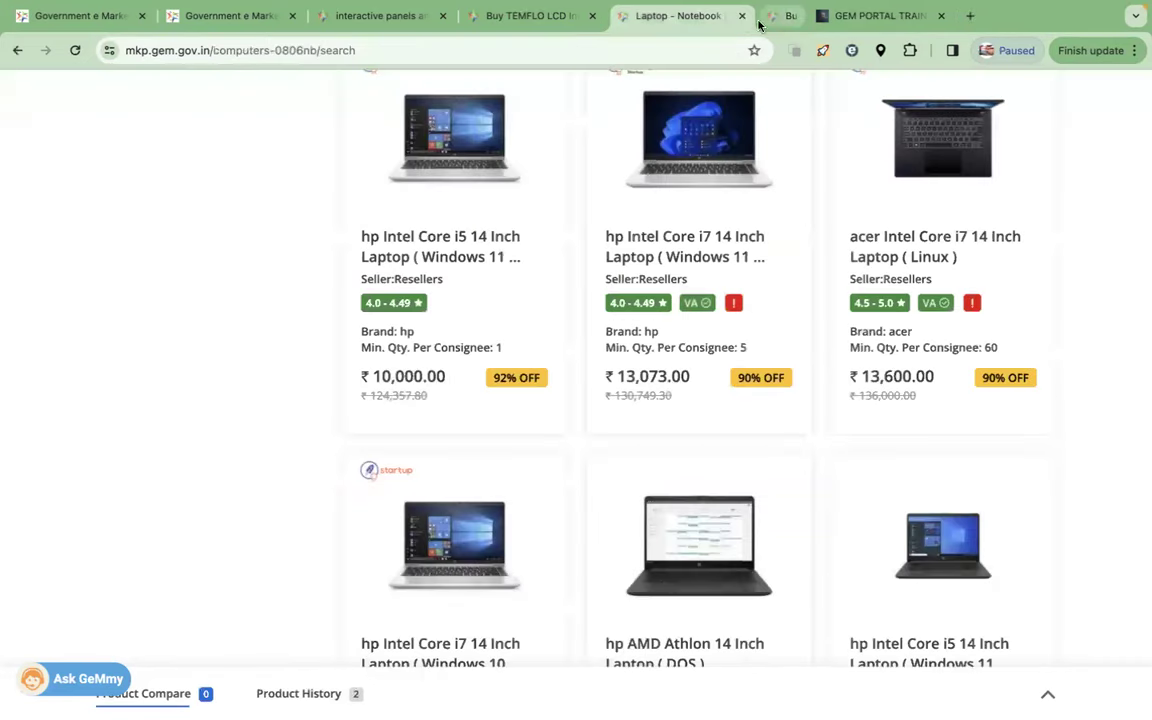
pyautogui.click(740, 16)
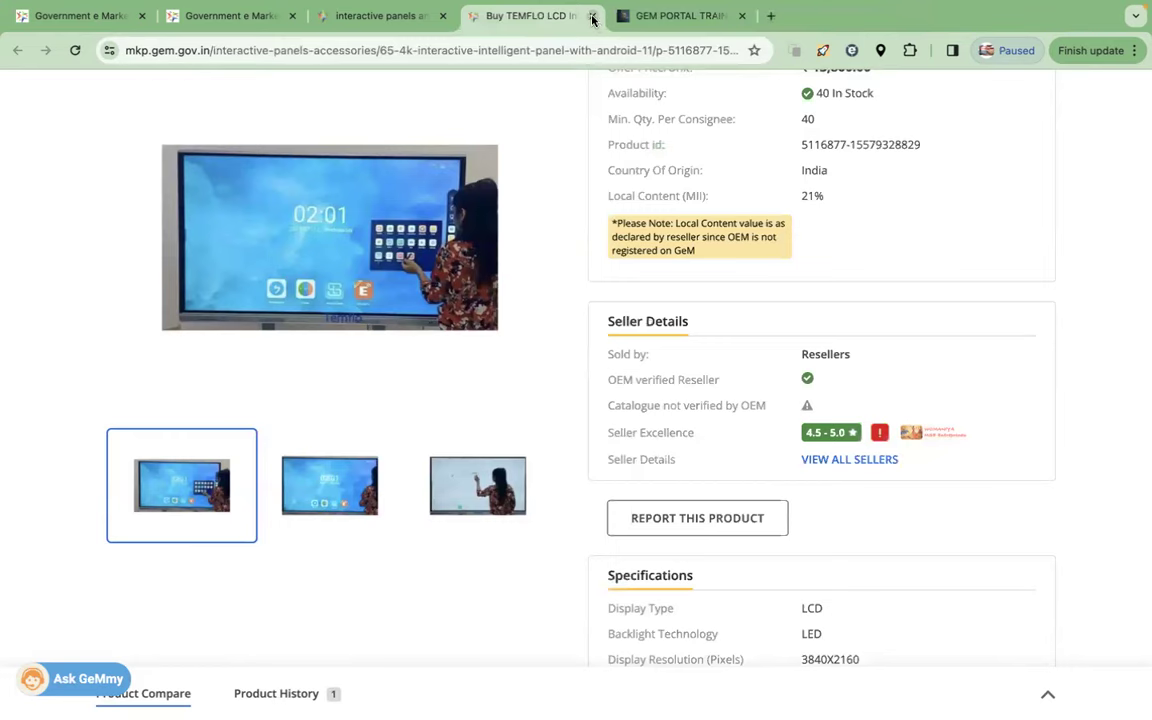
# Step: Close the TEMFLO tab and remove the LG brand filter to list all 4454 panels
pyautogui.click(591, 16)
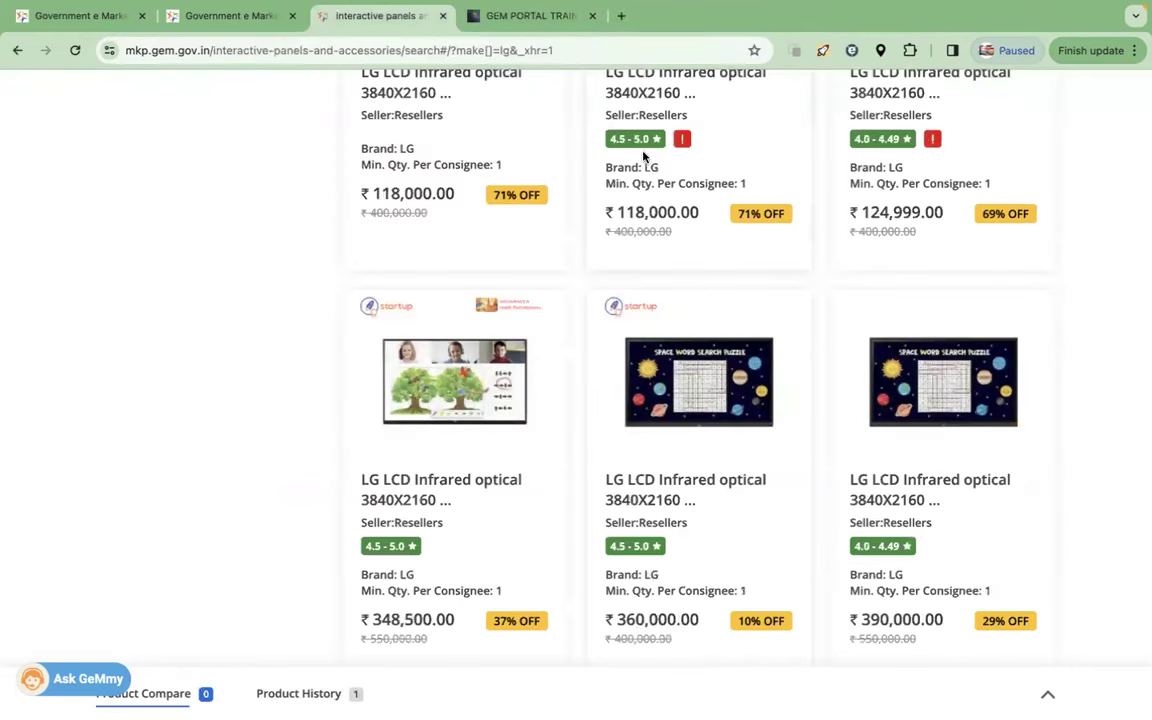
pyautogui.scroll(10, 643, 156)
pyautogui.click(424, 366)
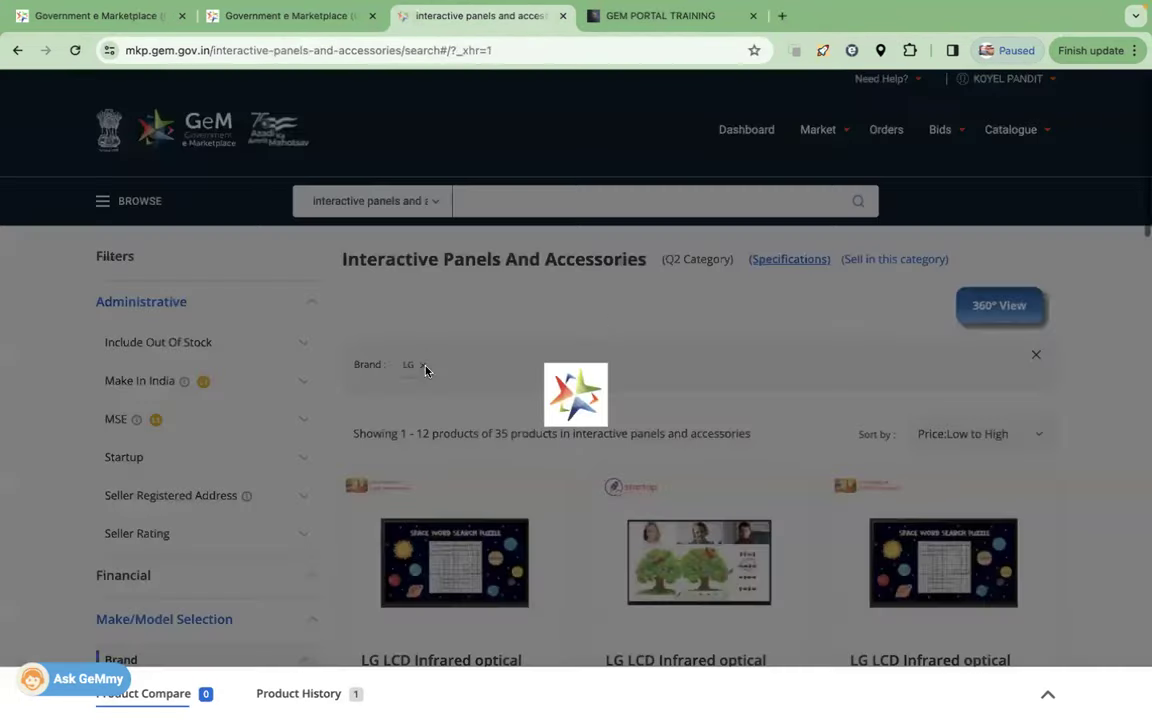
pyautogui.scroll(-3, 612, 324)
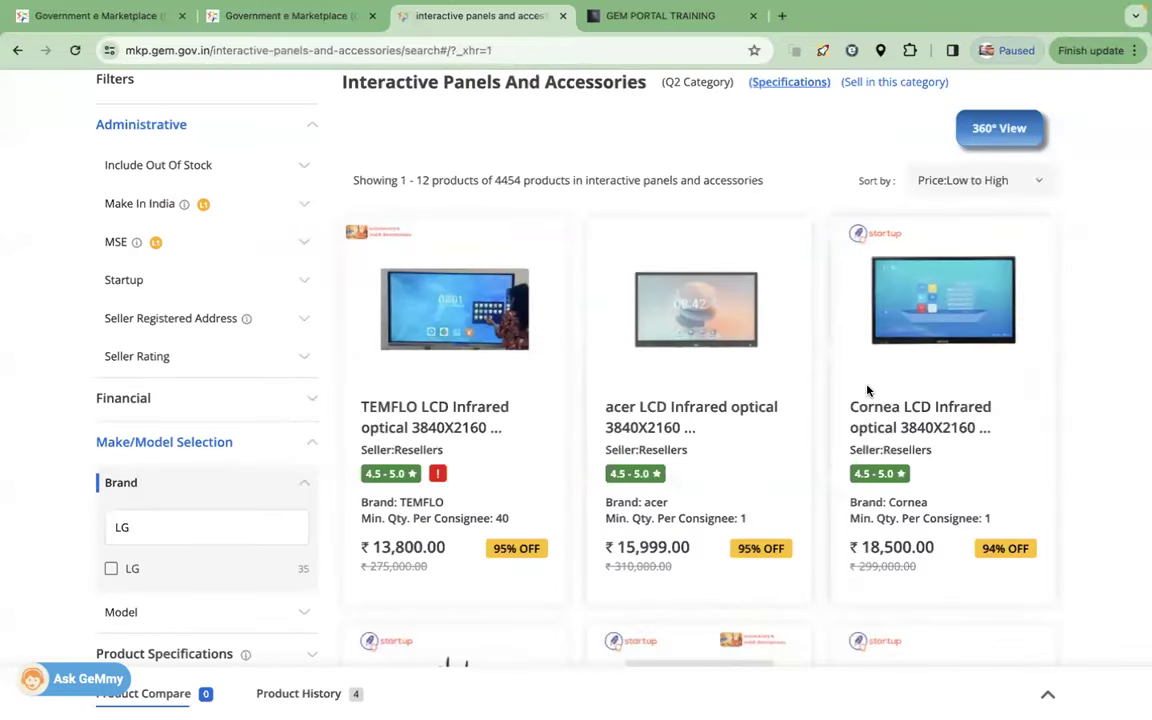
pyautogui.scroll(3, 867, 390)
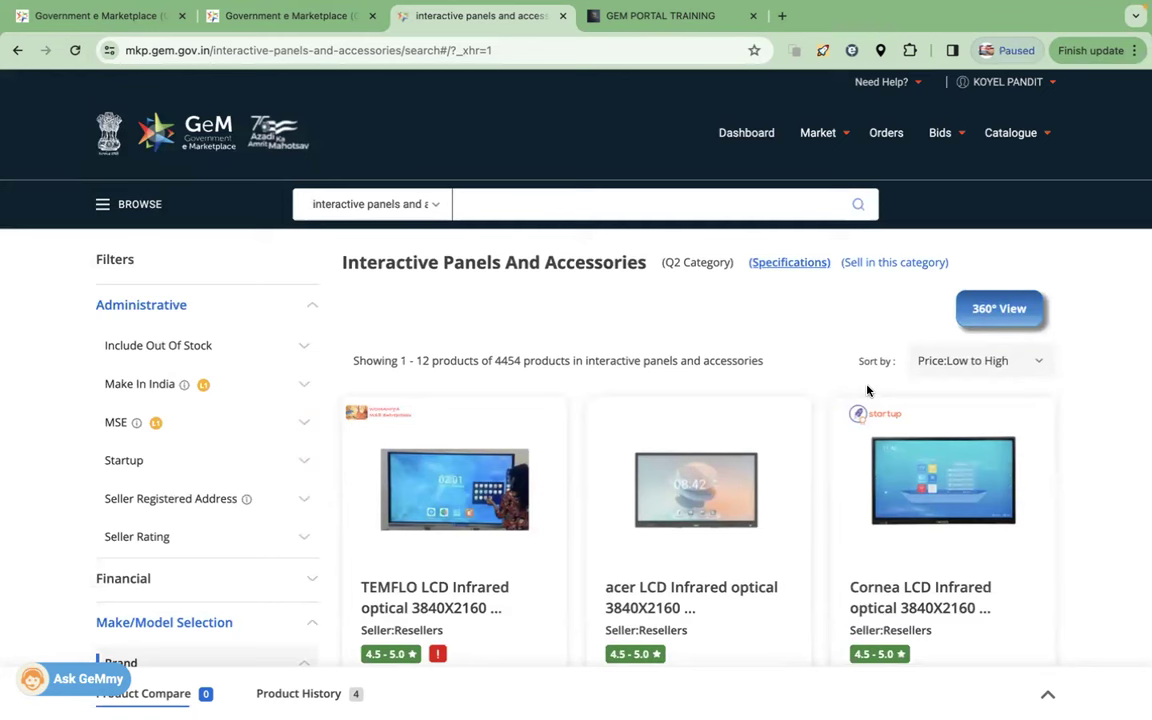
# Step: Close the GEM PORTAL TRAINING tab
pyautogui.click(760, 20)
pyautogui.click(753, 17)
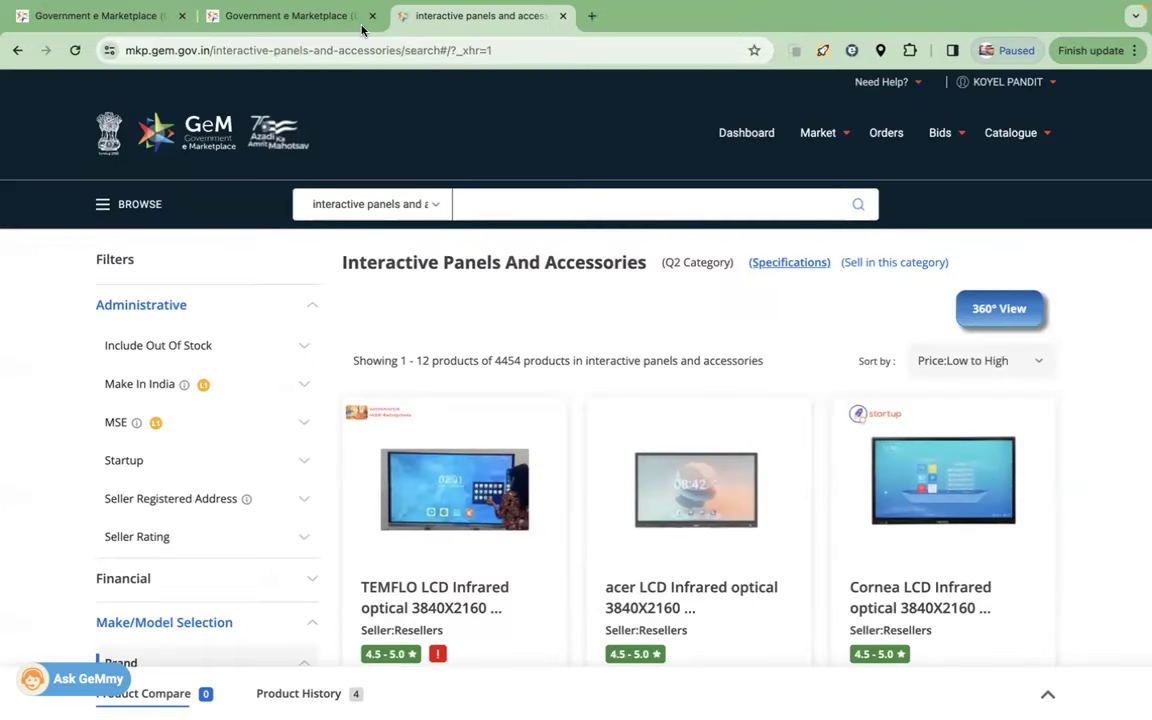
pyautogui.click(398, 202)
# Step: Set the search category dropdown to All Categories and place the cursor in the search box
pyautogui.click(398, 188)
pyautogui.moveTo(646, 262); pyautogui.dragTo(288, 275)
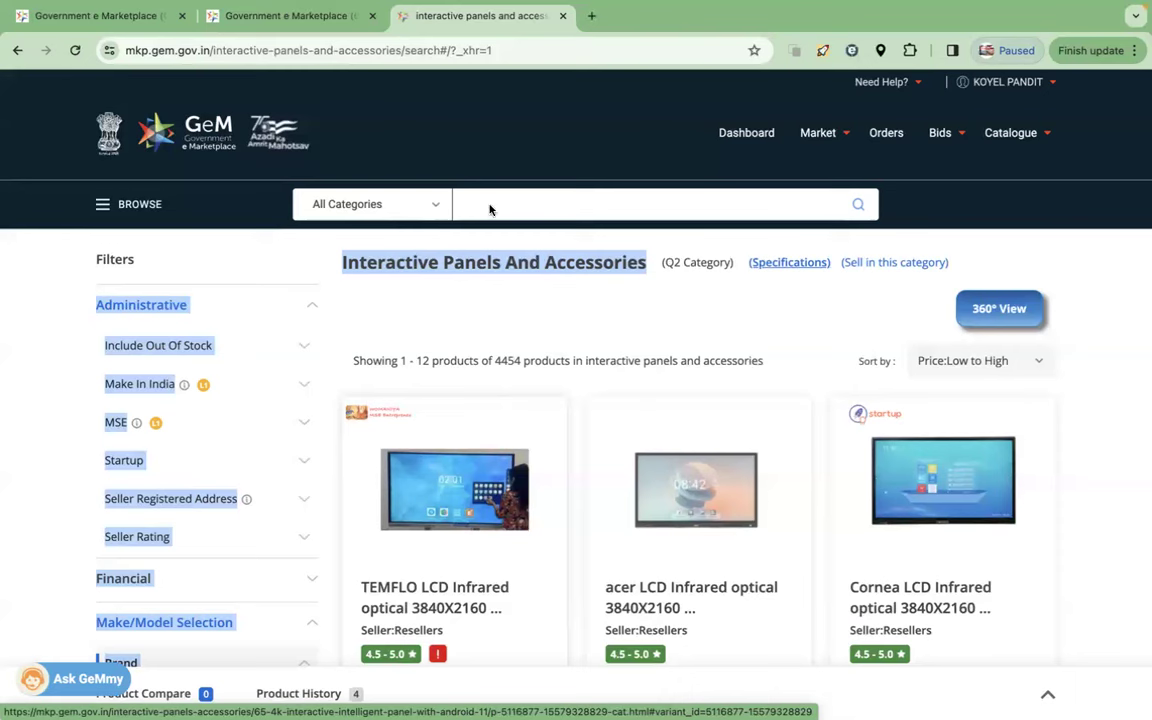
pyautogui.click(604, 290)
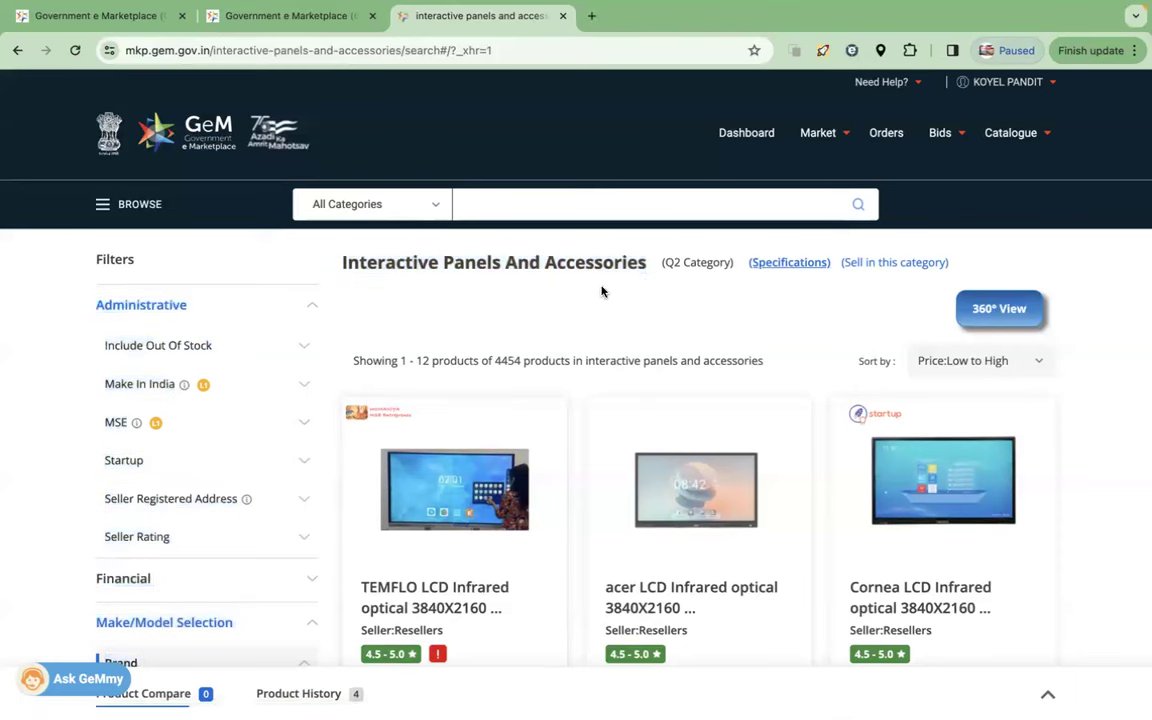
pyautogui.moveTo(734, 264); pyautogui.dragTo(661, 262)
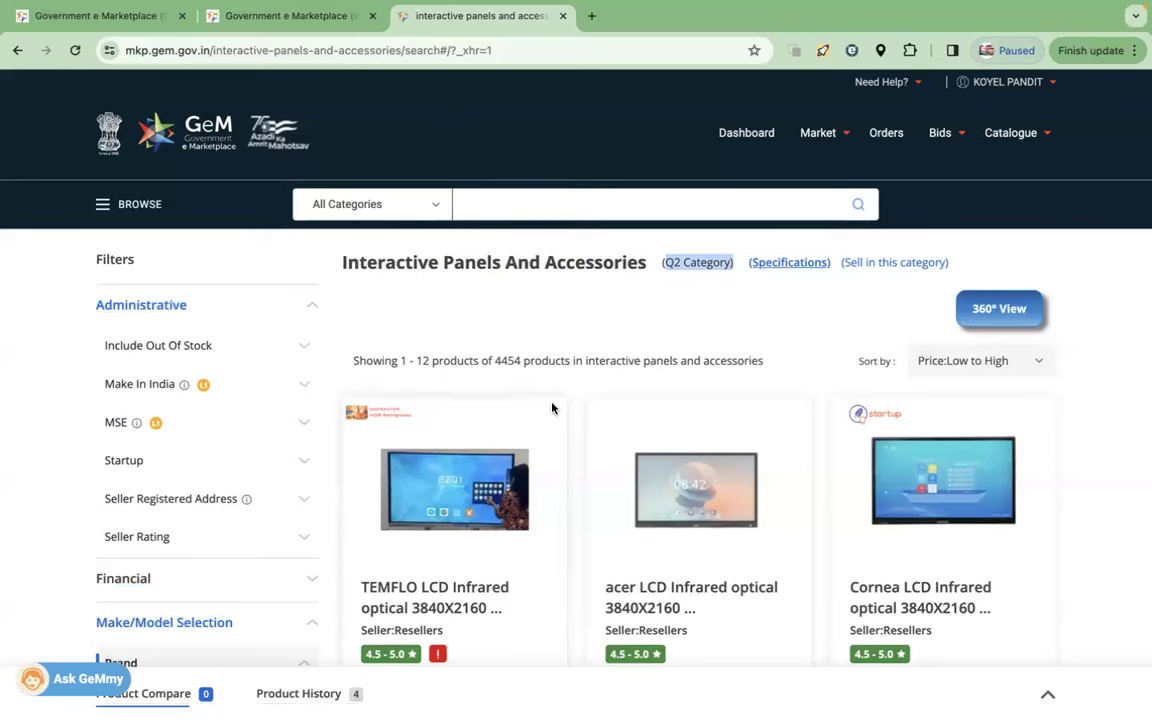
pyautogui.click(368, 204)
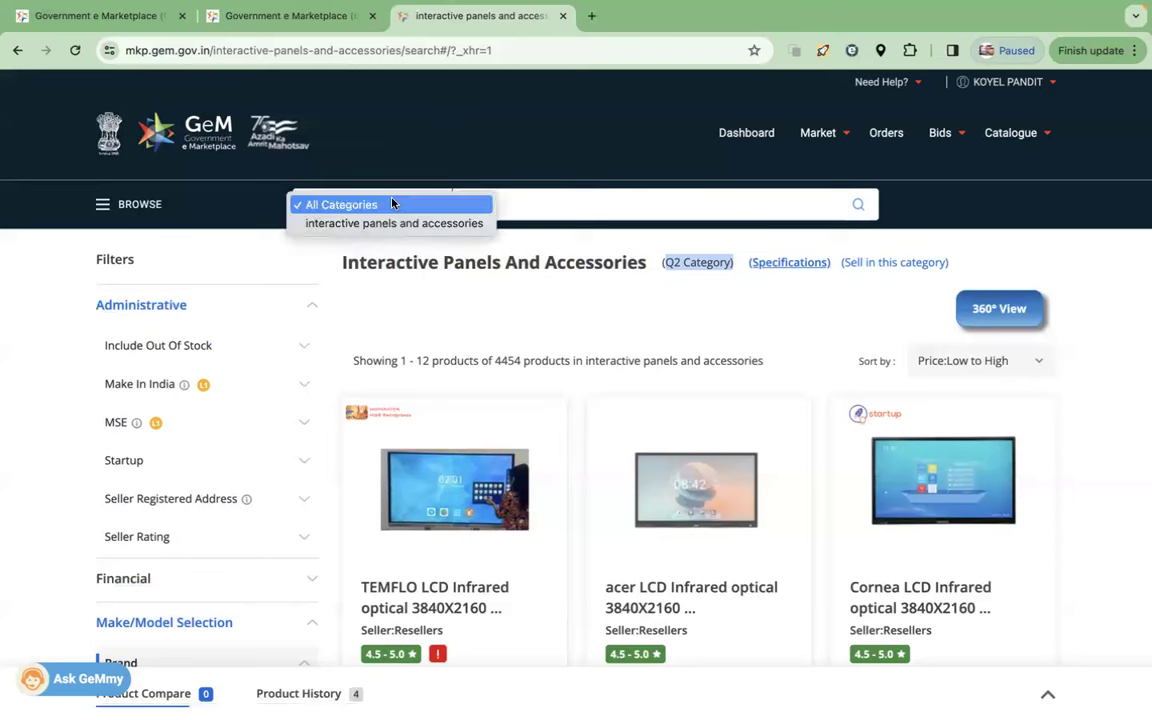
pyautogui.click(509, 208)
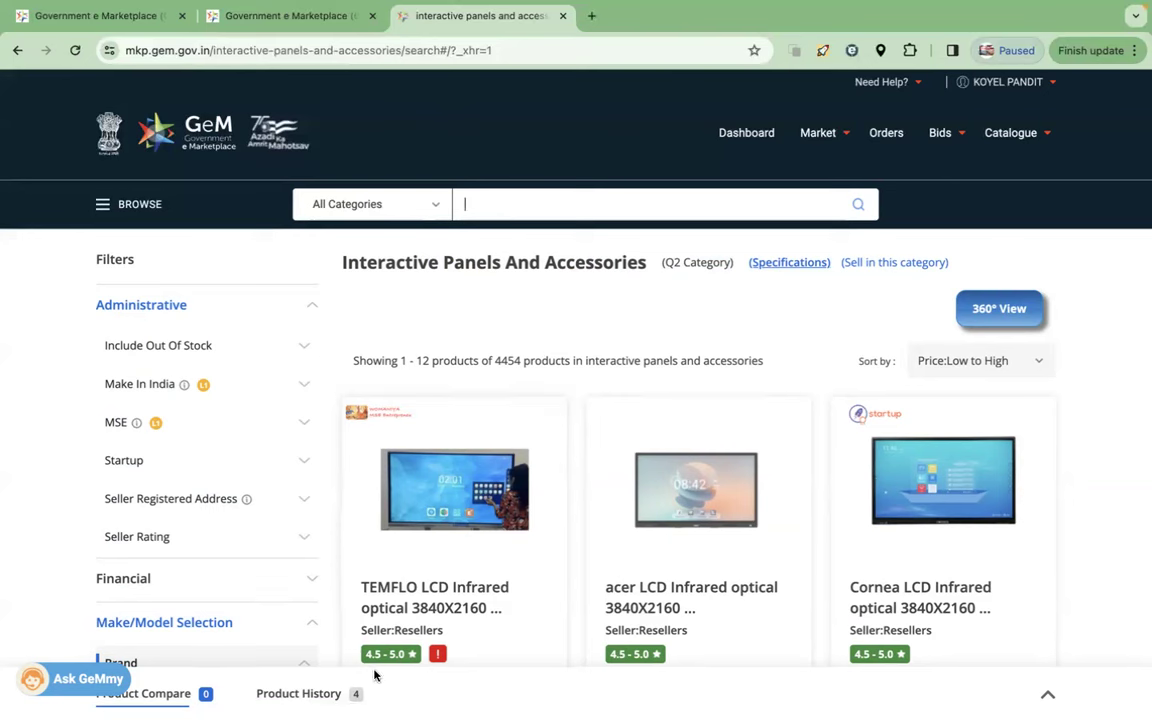
pyautogui.click(476, 198)
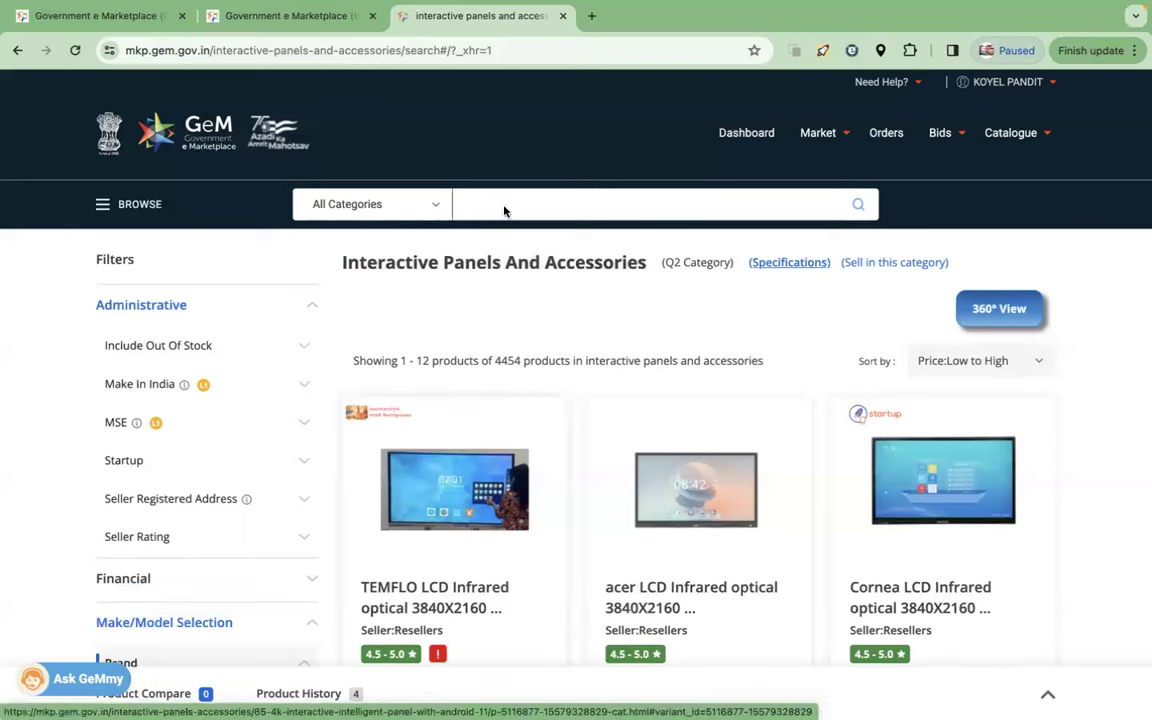
# Step: Search for CHAIR and open the Chair Office (V2) category
pyautogui.write('CHAIR')
pyautogui.press('Return')
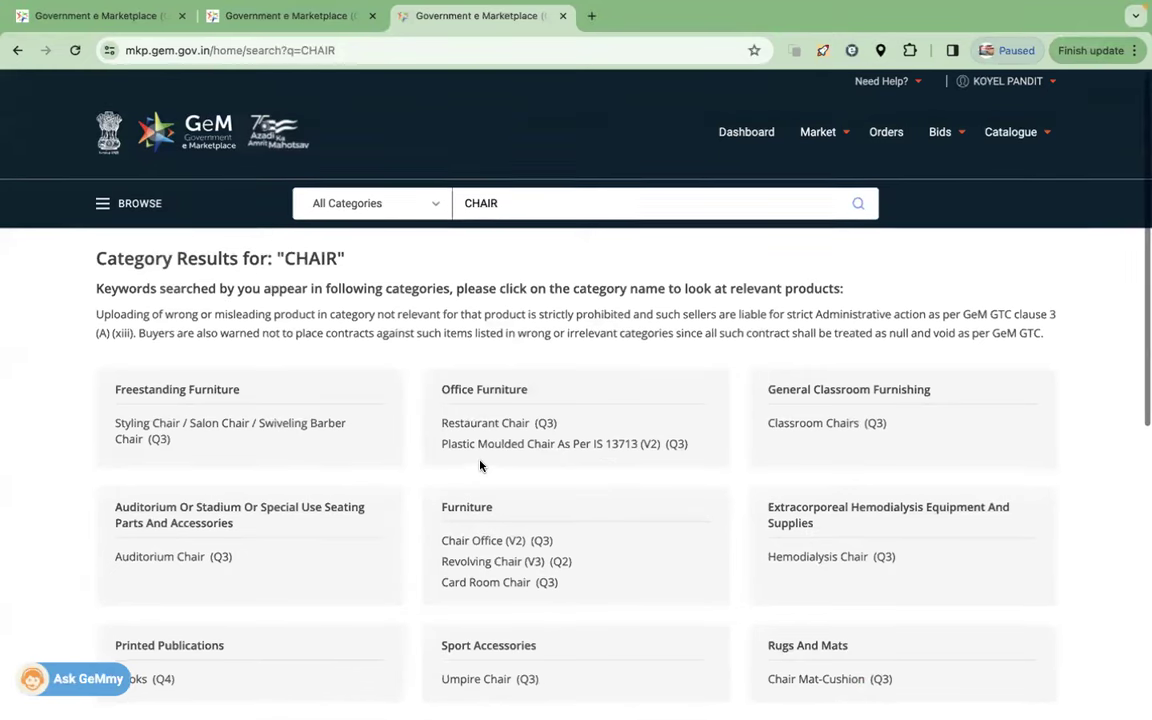
pyautogui.scroll(-1, 480, 469)
pyautogui.scroll(-2, 485, 460)
pyautogui.scroll(-2, 487, 456)
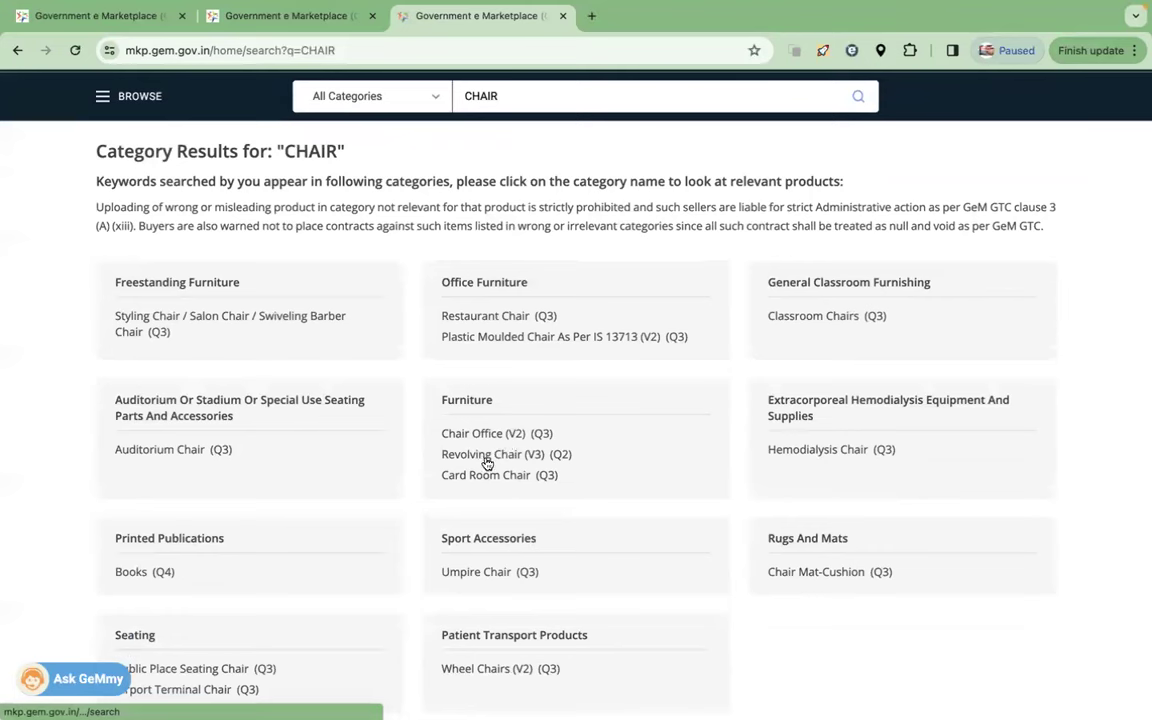
pyautogui.click(490, 436)
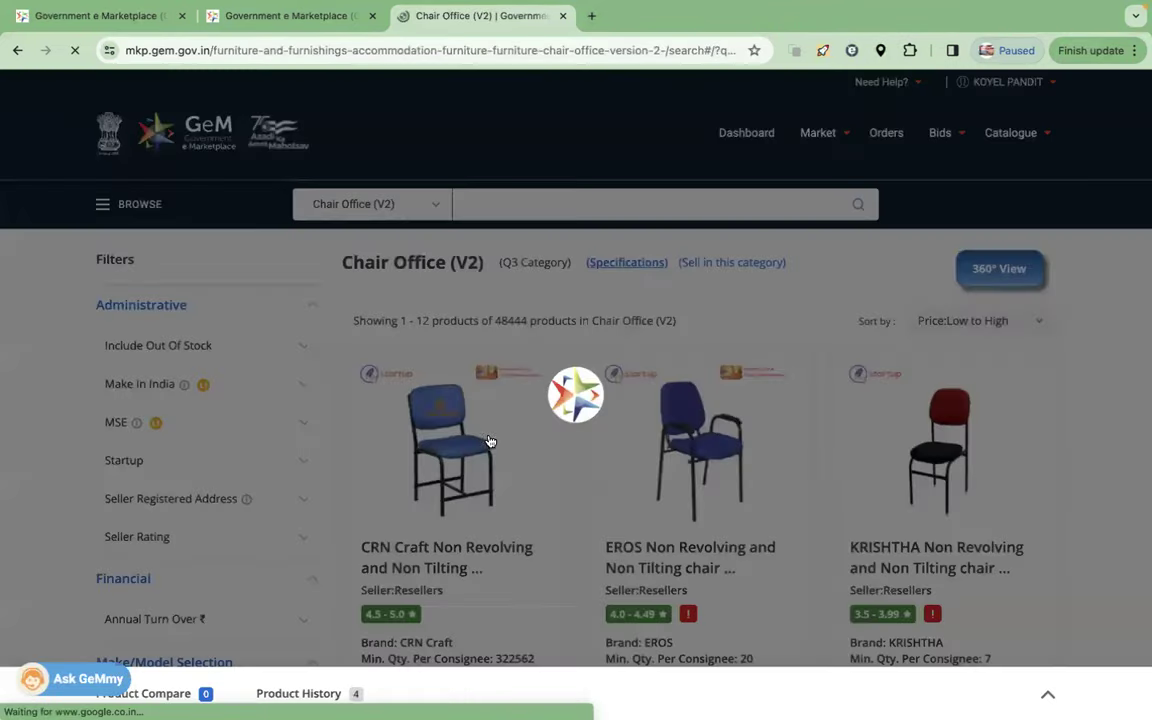
# Step: Remove the CHAIR search term and reload to list all 48448 Chair Office (V2) products
pyautogui.scroll(-3, 534, 332)
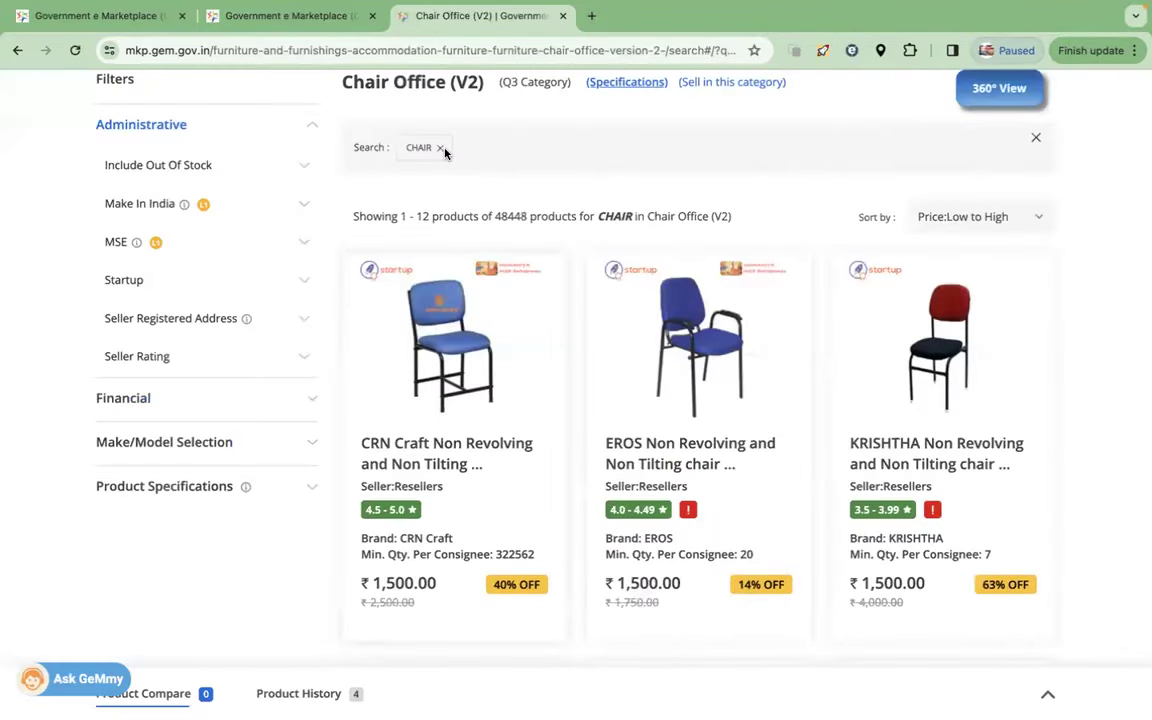
pyautogui.click(442, 150)
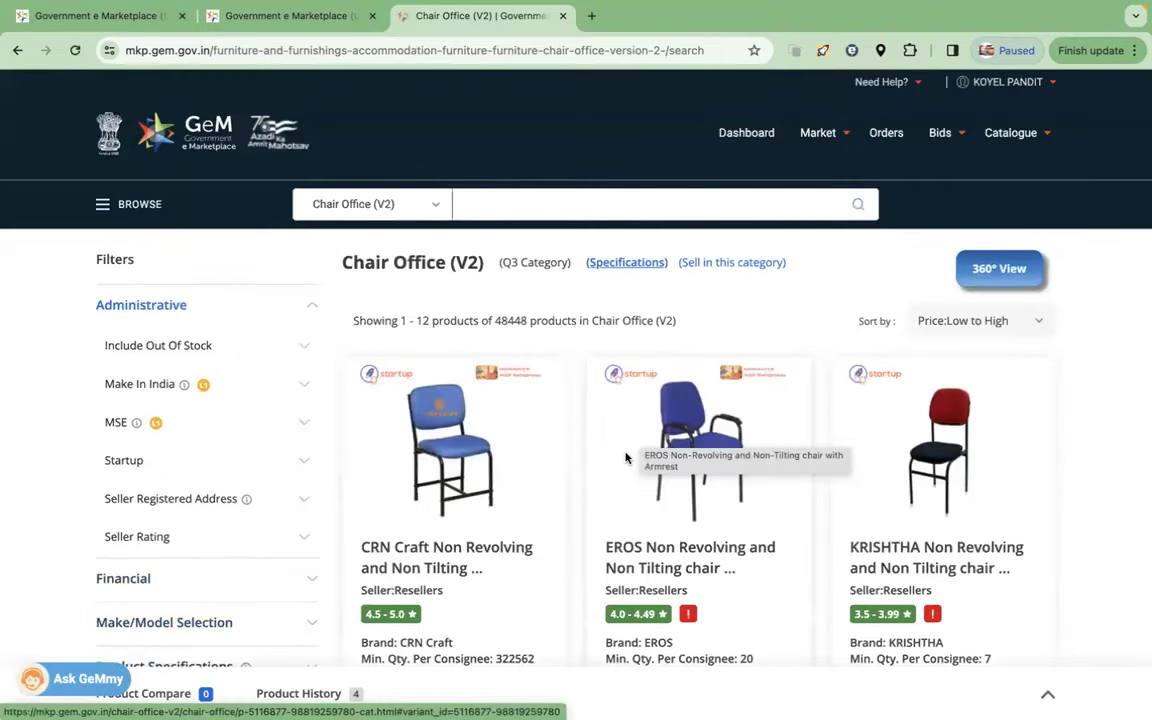
pyautogui.scroll(-3, 627, 456)
pyautogui.scroll(-1, 627, 456)
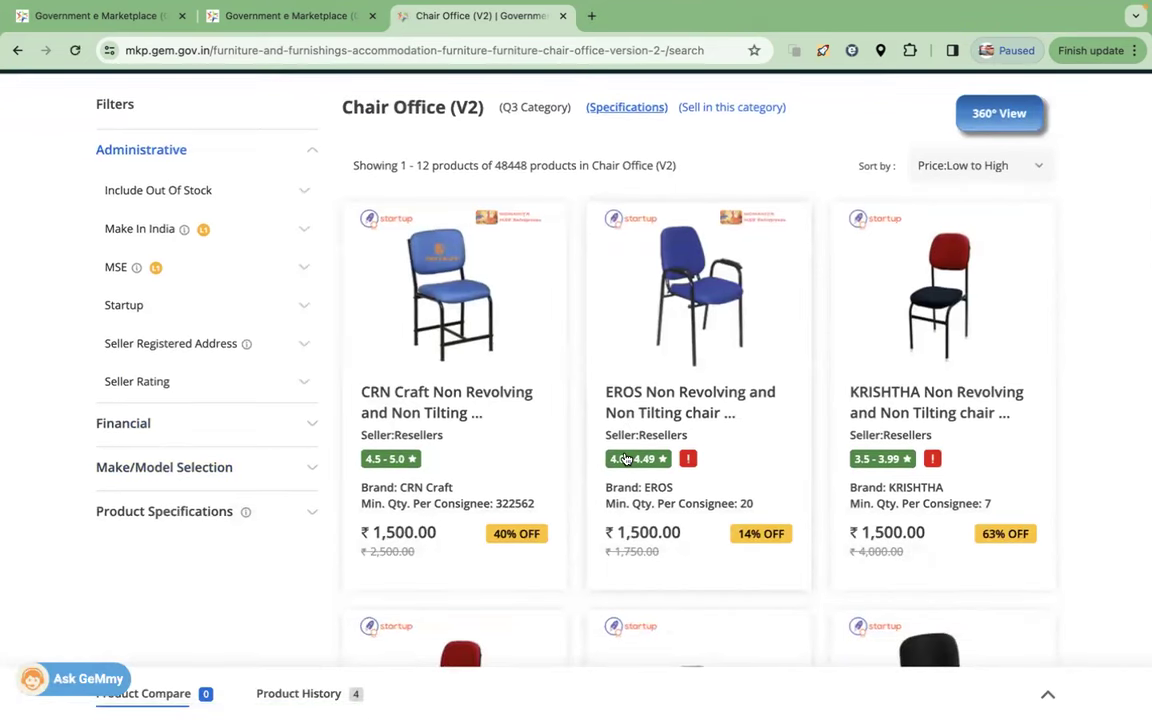
pyautogui.scroll(-1, 626, 459)
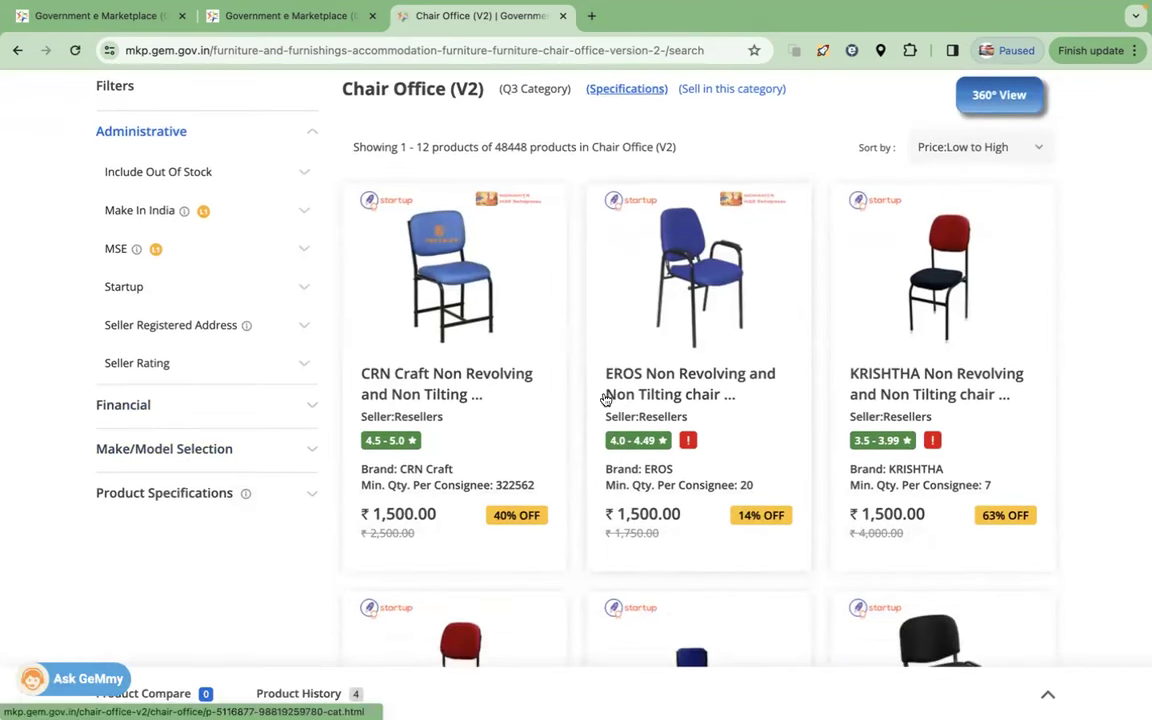
pyautogui.scroll(1, 600, 380)
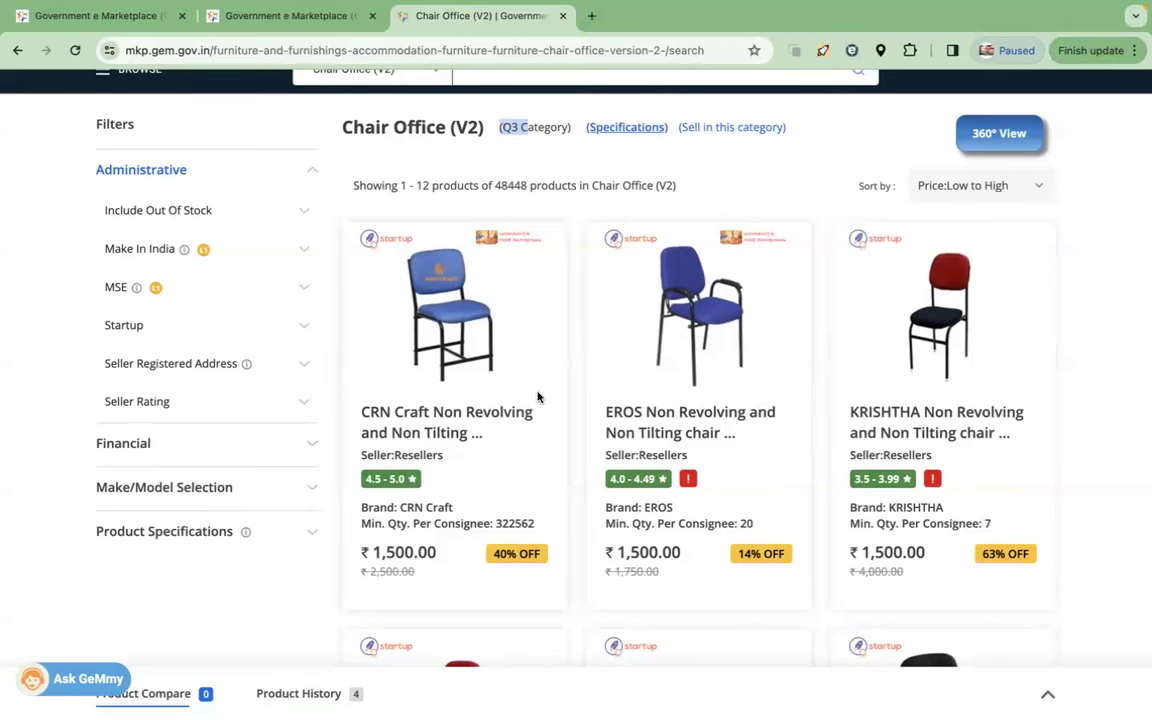
pyautogui.click(506, 127)
pyautogui.moveTo(506, 127); pyautogui.dragTo(556, 130)
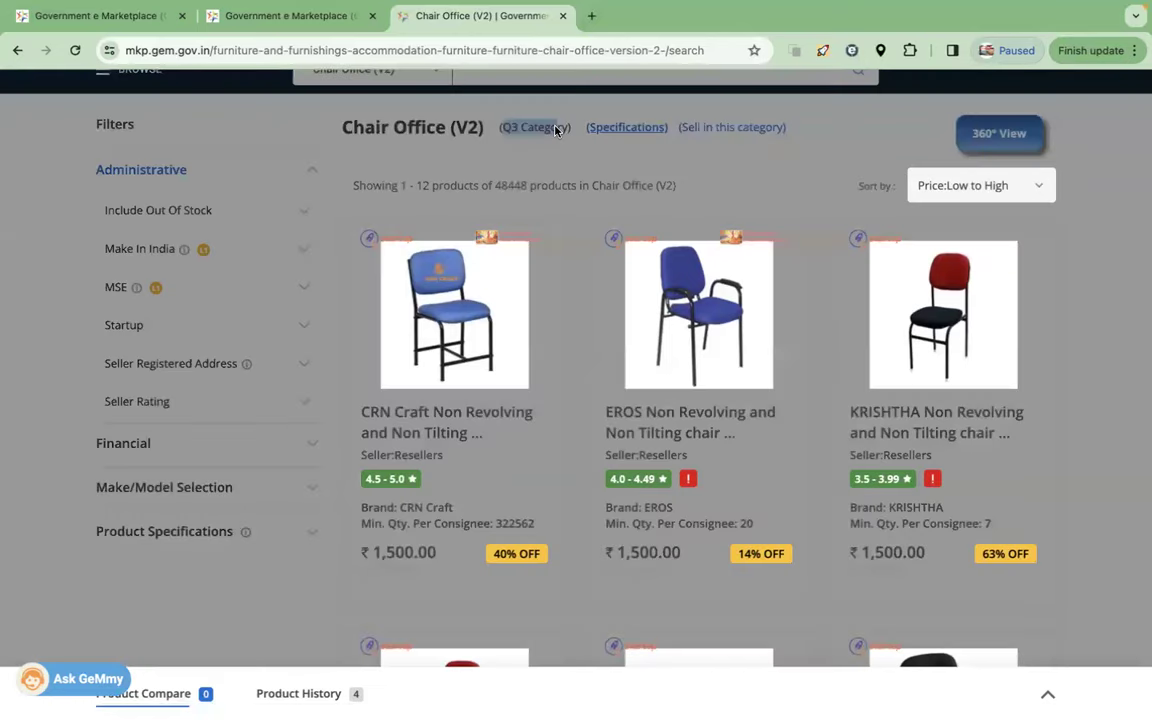
pyautogui.click(76, 52)
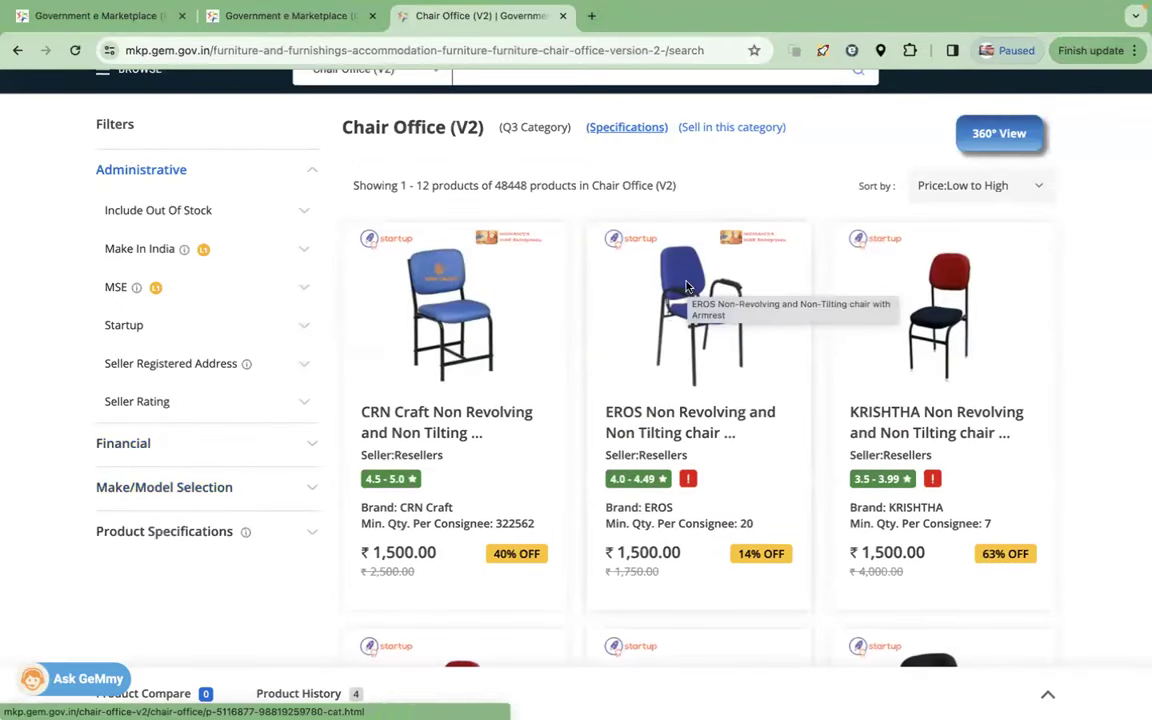
pyautogui.moveTo(453, 507); pyautogui.dragTo(403, 507)
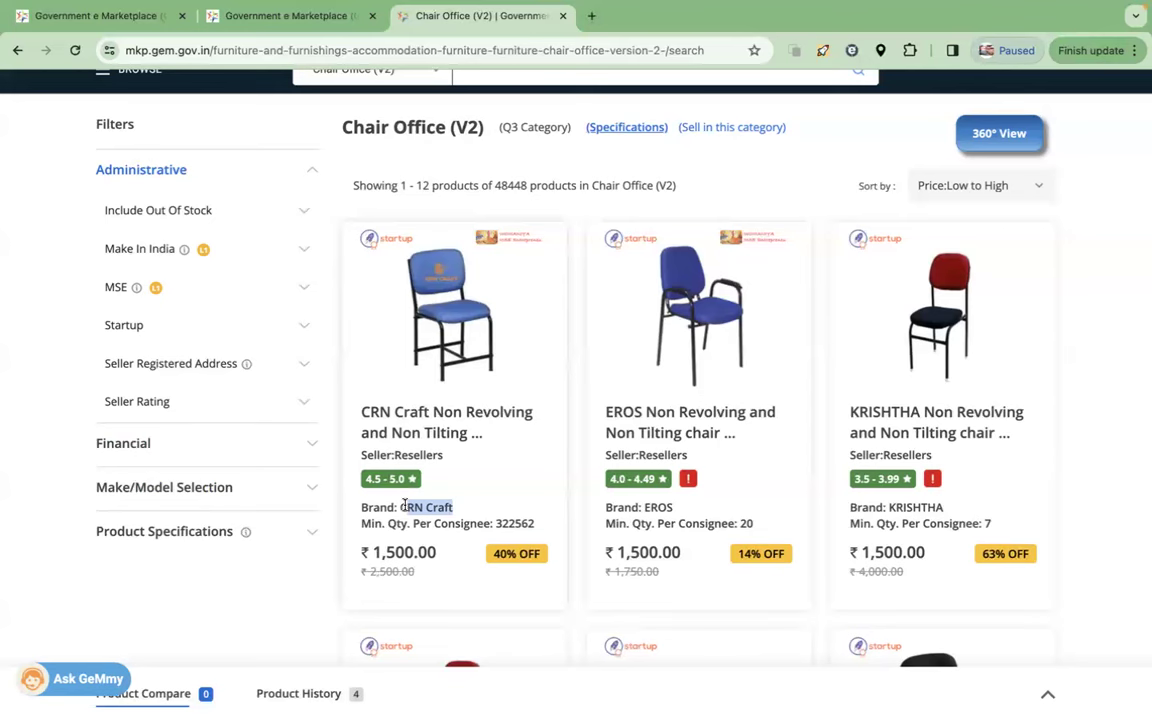
# Step: Check the CRN Craft chair's OEM verified Reseller details, close it, and expand Make/Model Selection
pyautogui.middleClick(431, 426)
pyautogui.click(670, 16)
pyautogui.scroll(-4, 676, 315)
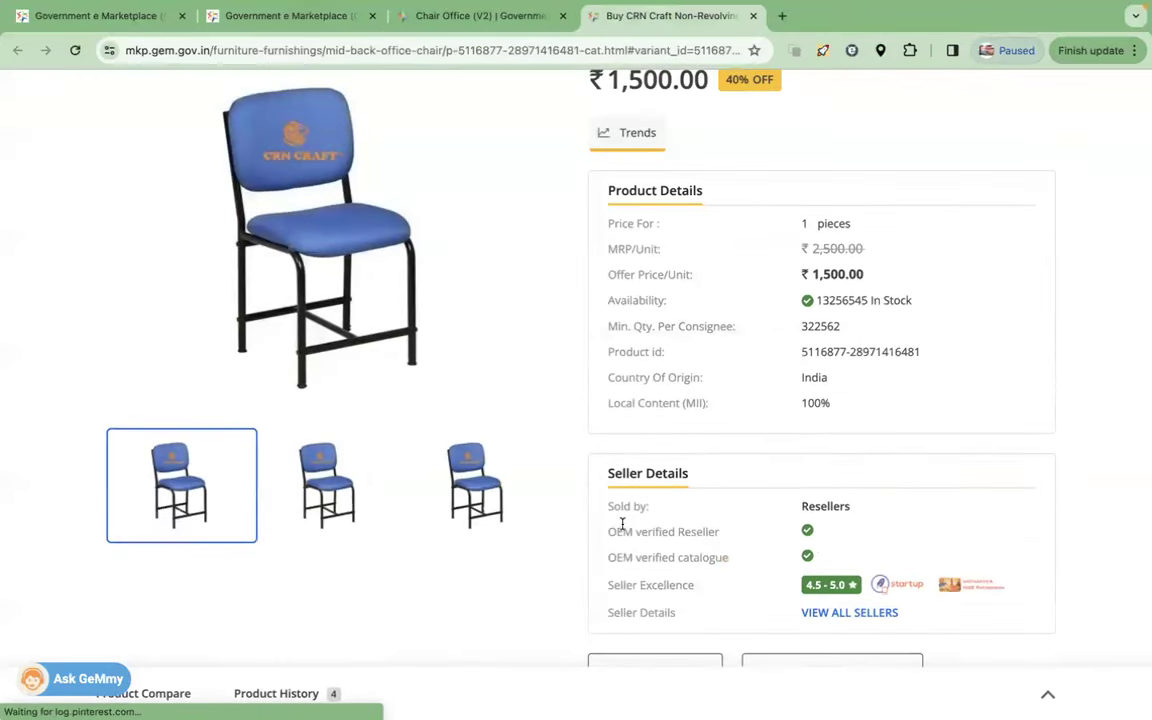
pyautogui.moveTo(616, 530); pyautogui.dragTo(705, 527)
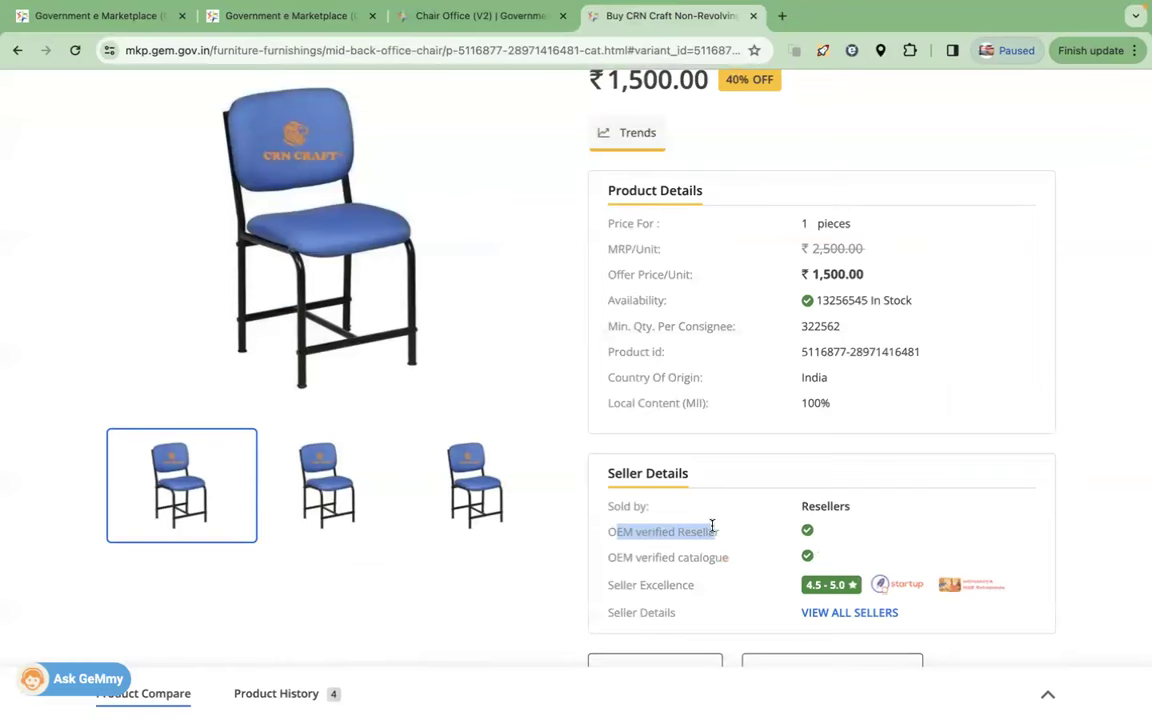
pyautogui.click(484, 16)
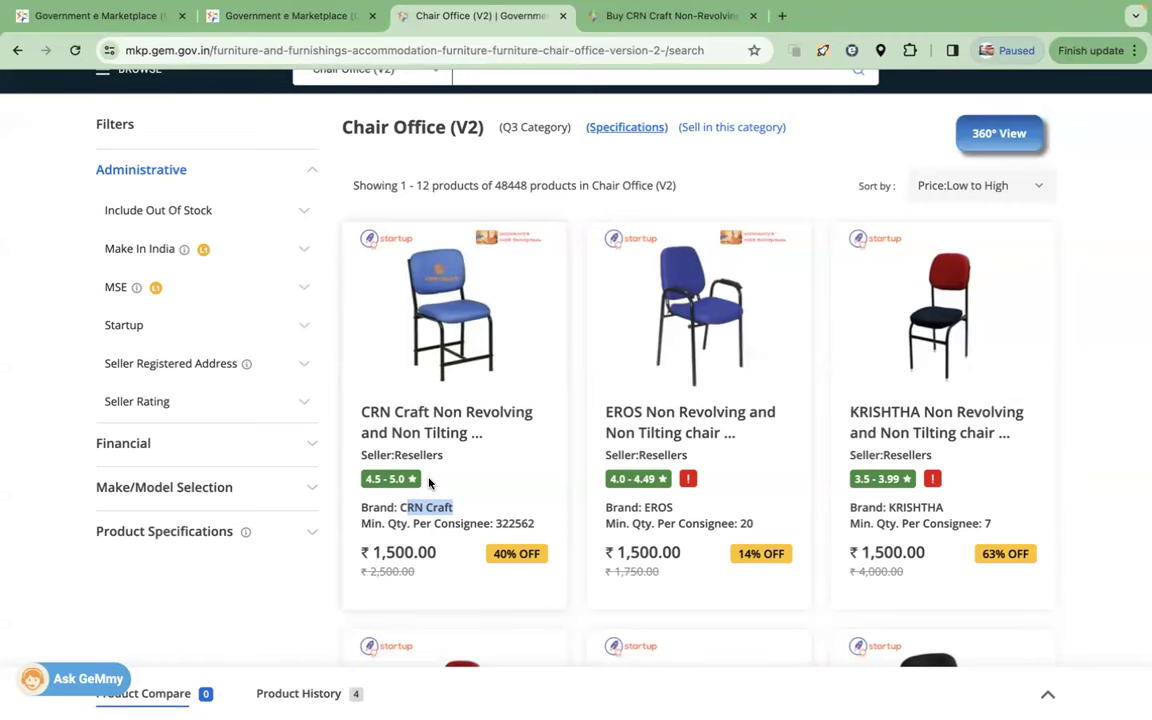
pyautogui.click(662, 15)
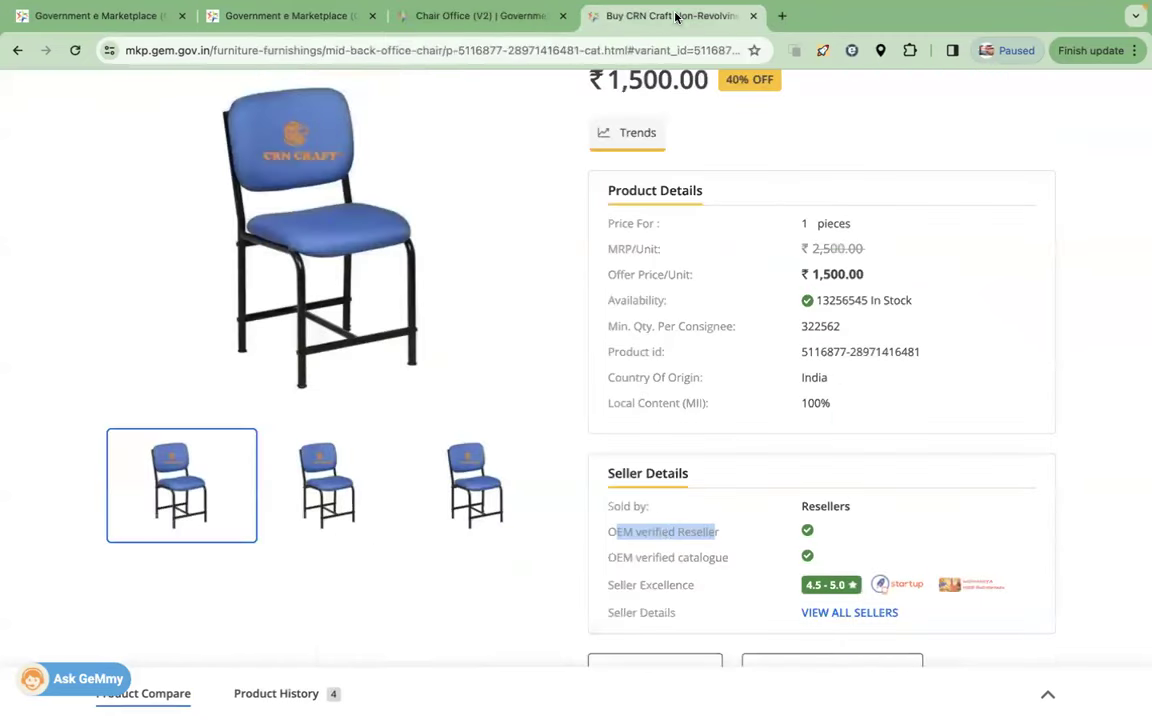
pyautogui.click(665, 532)
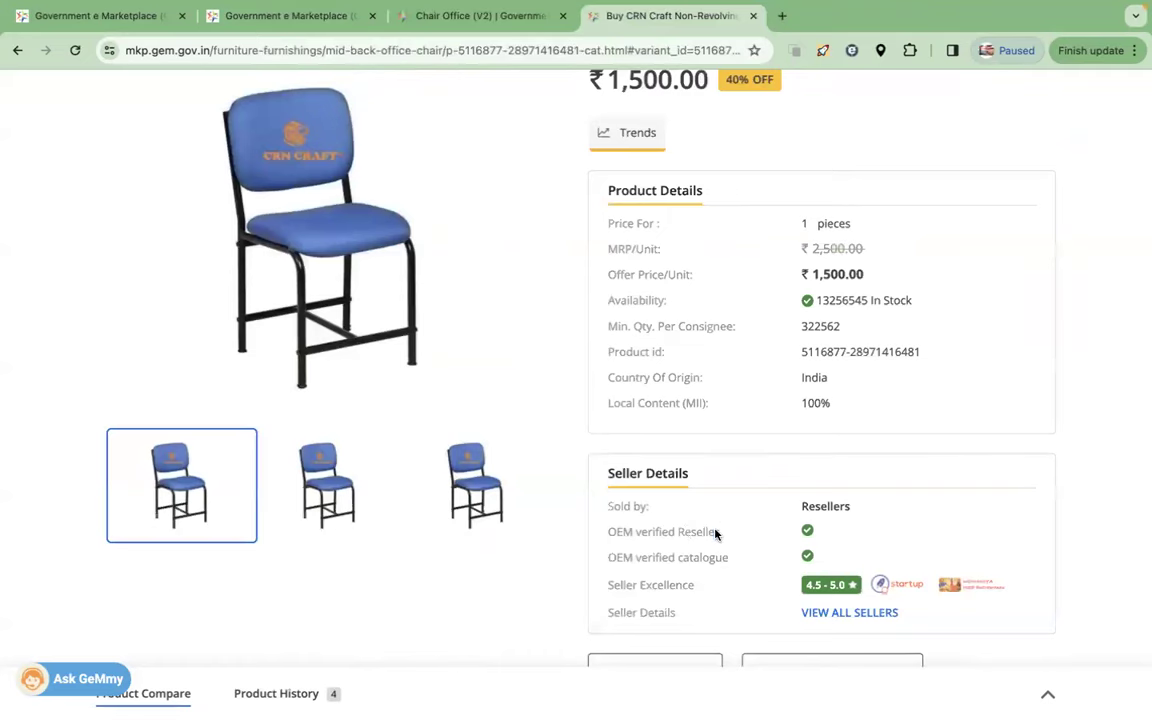
pyautogui.rightClick(715, 531)
pyautogui.click(755, 15)
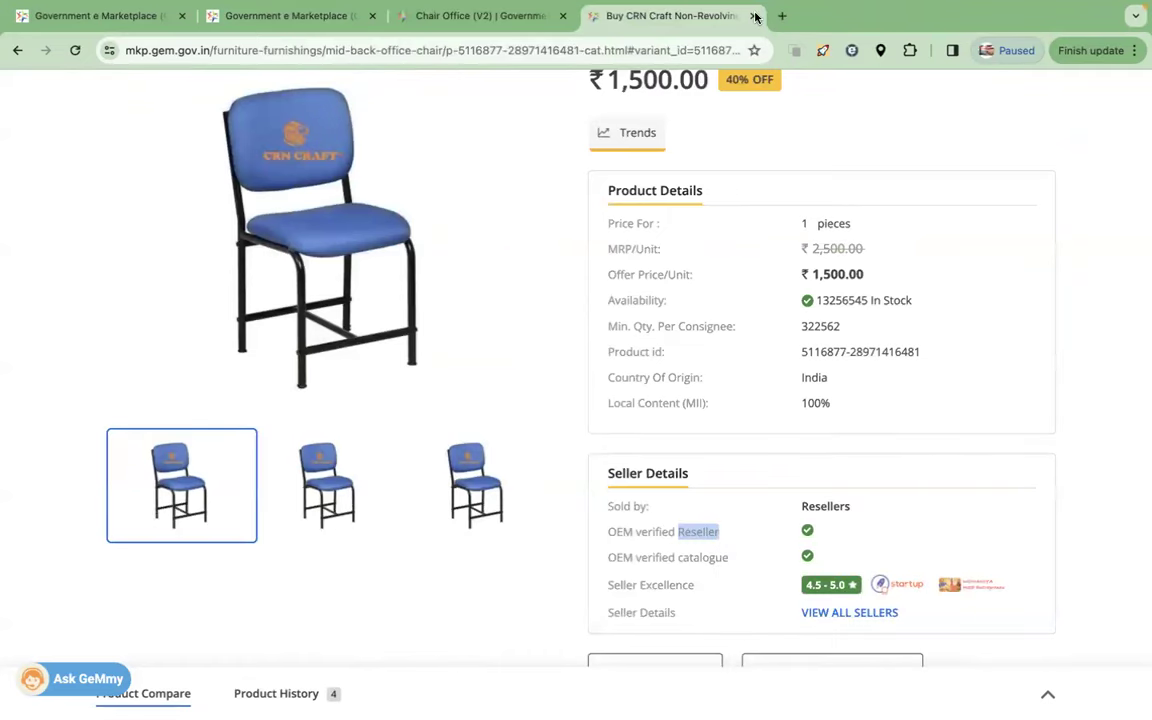
pyautogui.click(755, 15)
pyautogui.click(296, 491)
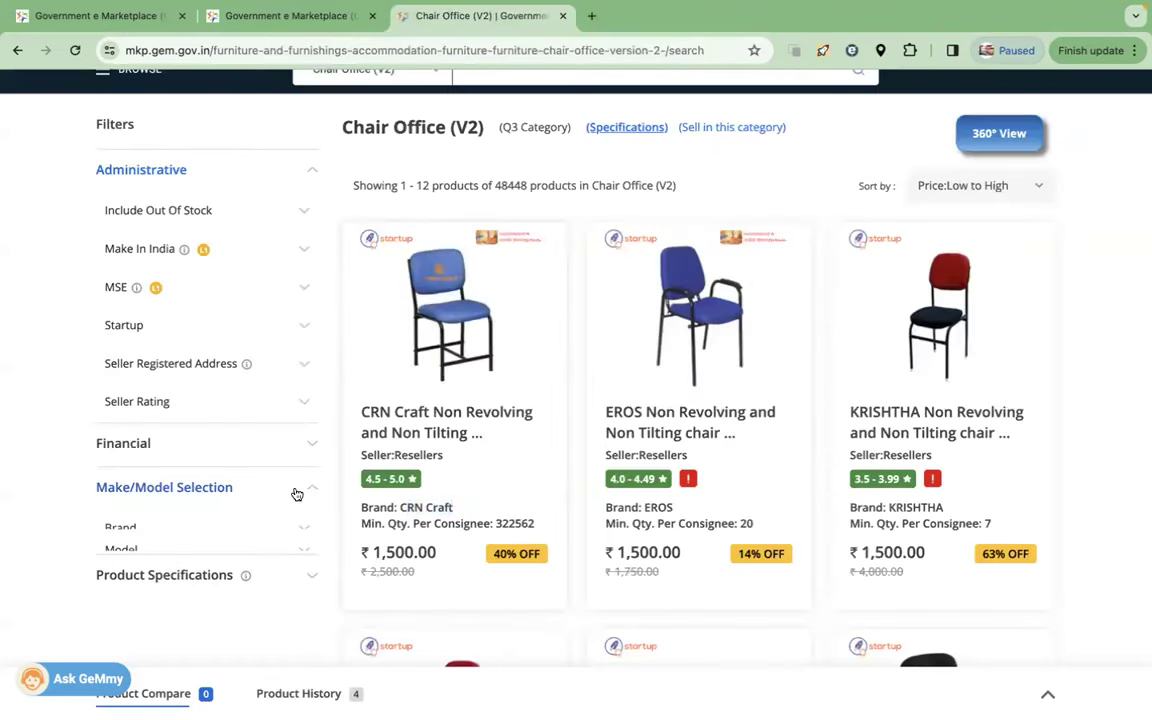
# Step: Filter the Chair Office (V2) listing to the FABWOOD brand and open one FABWOOD chair in a new tab
pyautogui.scroll(-1, 296, 494)
pyautogui.click(298, 478)
pyautogui.scroll(-5, 265, 450)
pyautogui.scroll(-5, 360, 545)
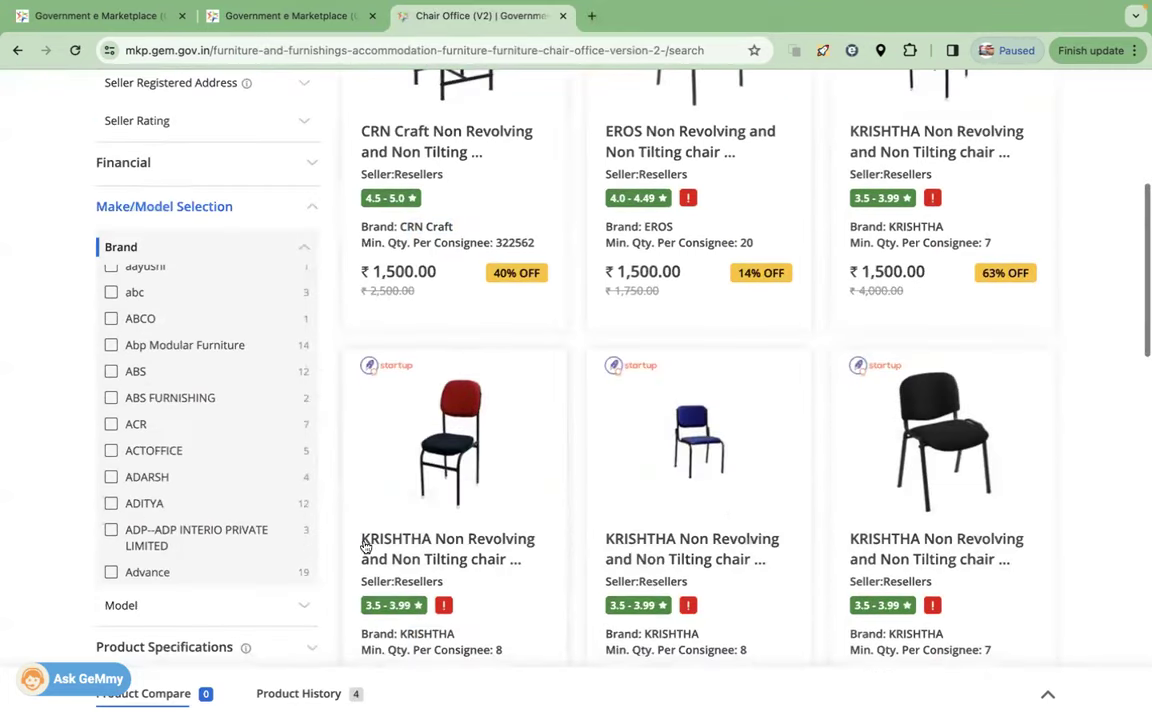
pyautogui.scroll(-8, 187, 525)
pyautogui.scroll(-2, 188, 526)
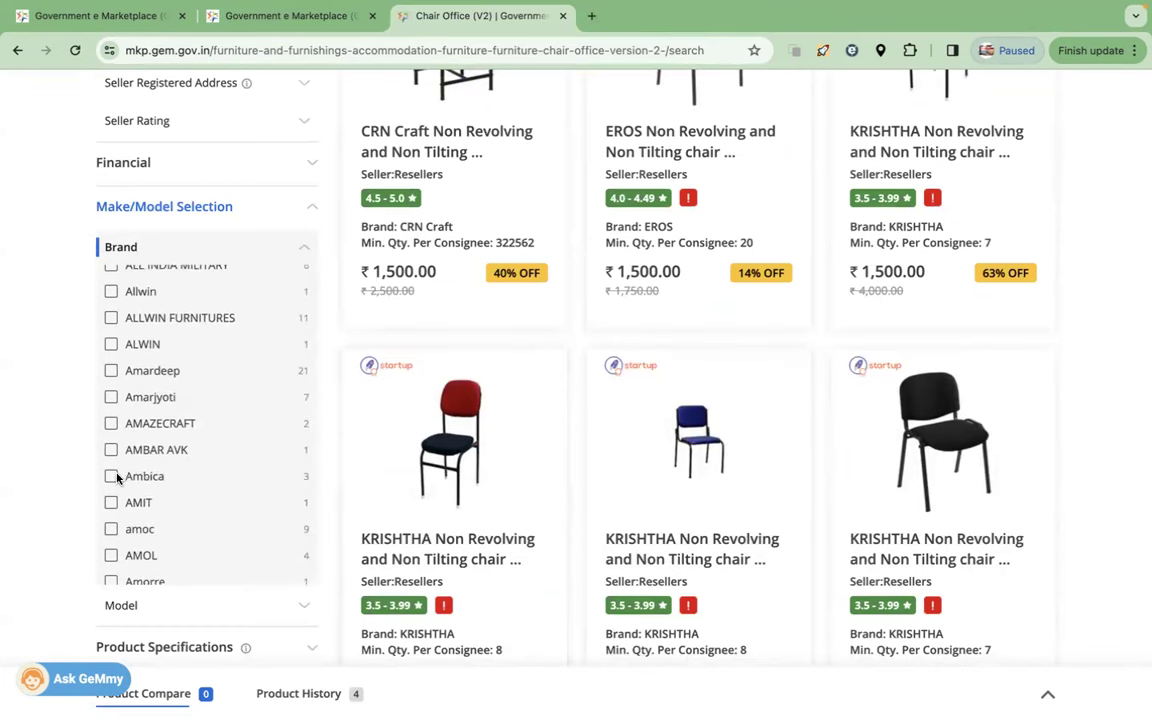
pyautogui.scroll(-10, 216, 483)
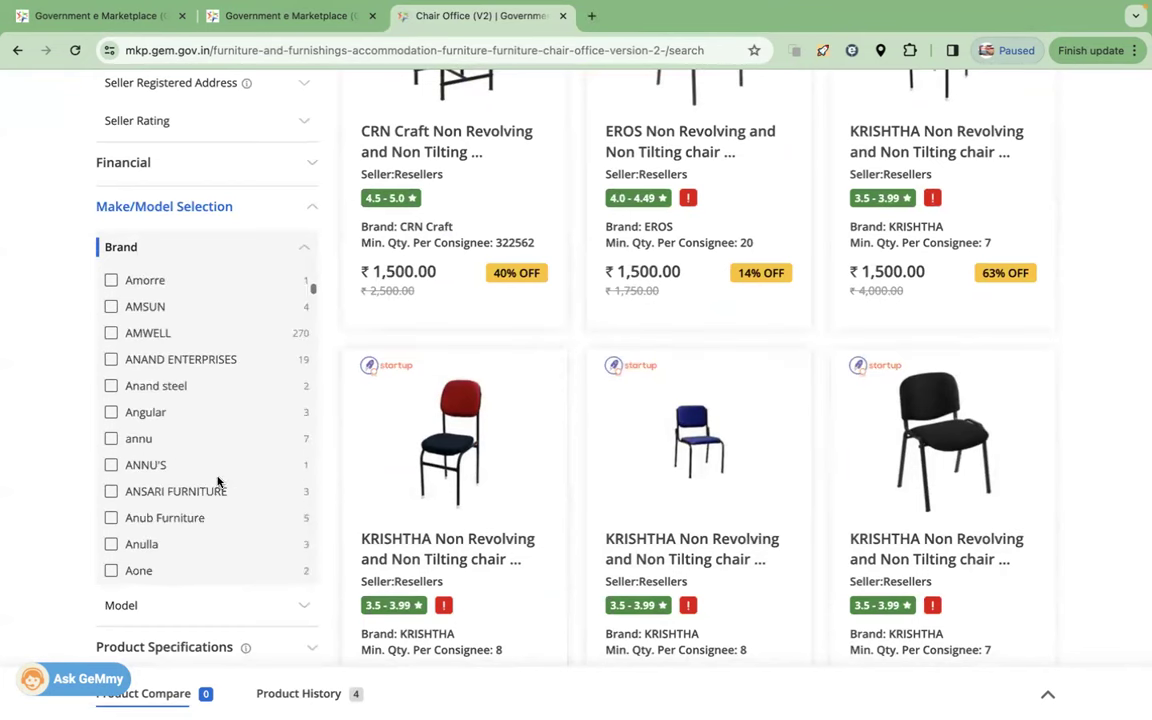
pyautogui.scroll(-15, 221, 477)
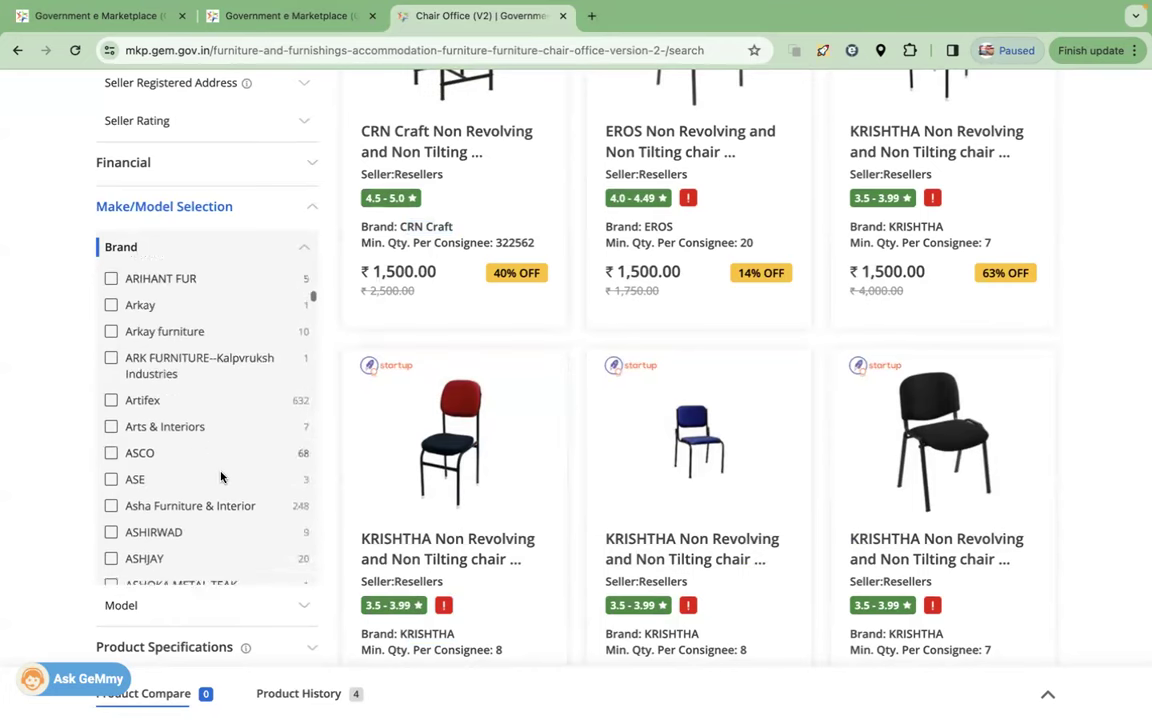
pyautogui.scroll(-15, 221, 477)
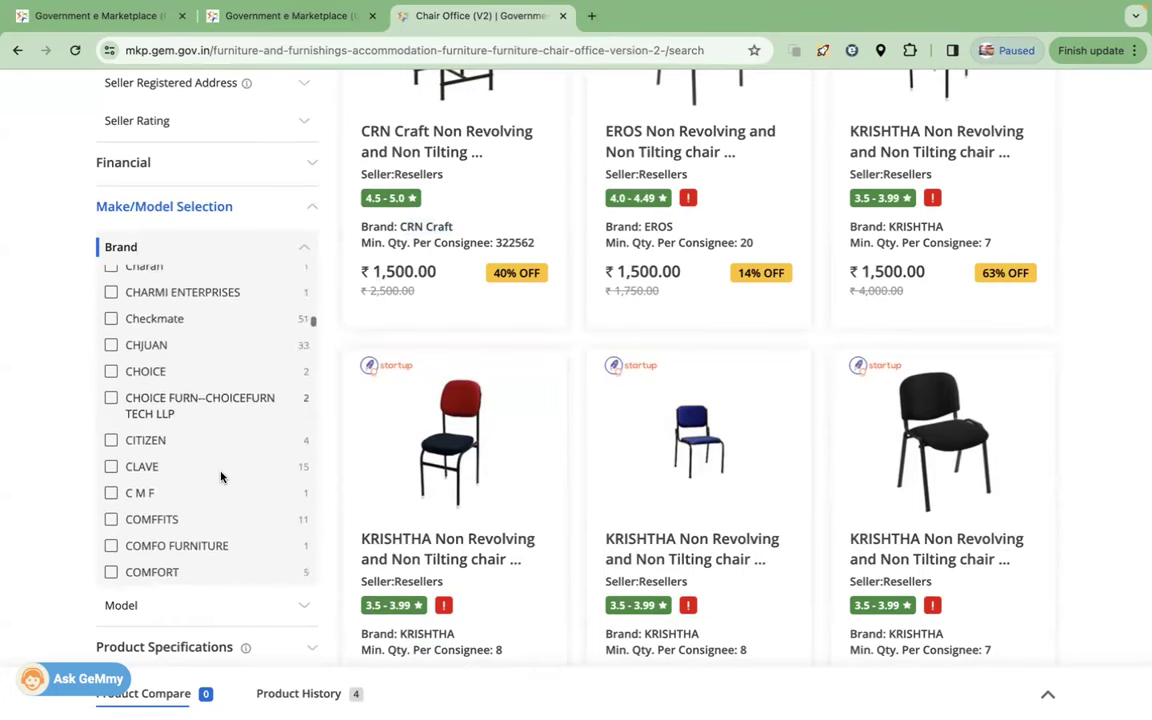
pyautogui.scroll(-8, 221, 477)
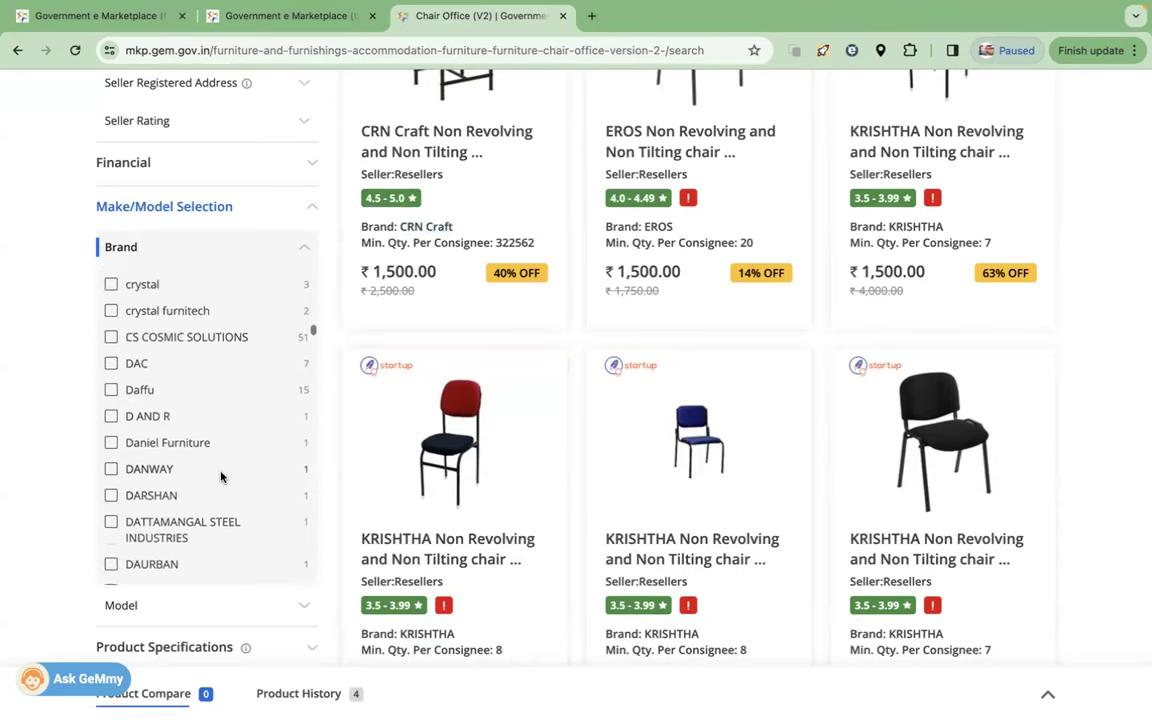
pyautogui.scroll(-12, 221, 477)
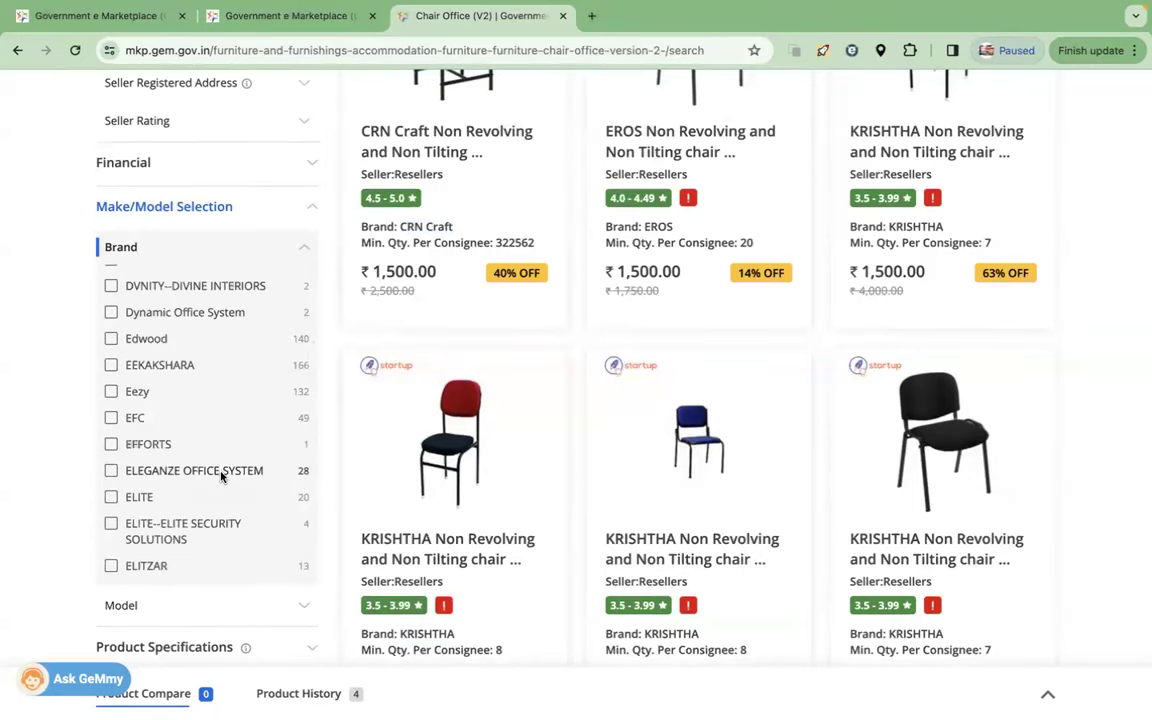
pyautogui.scroll(-10, 221, 477)
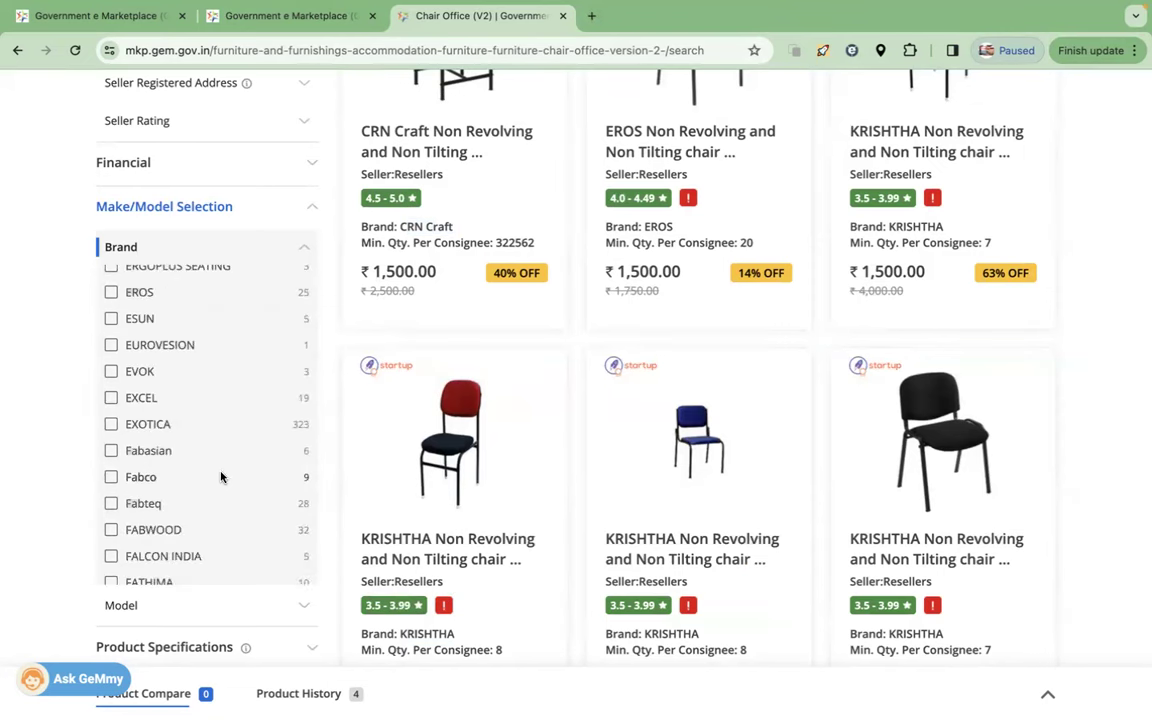
pyautogui.scroll(-3, 188, 514)
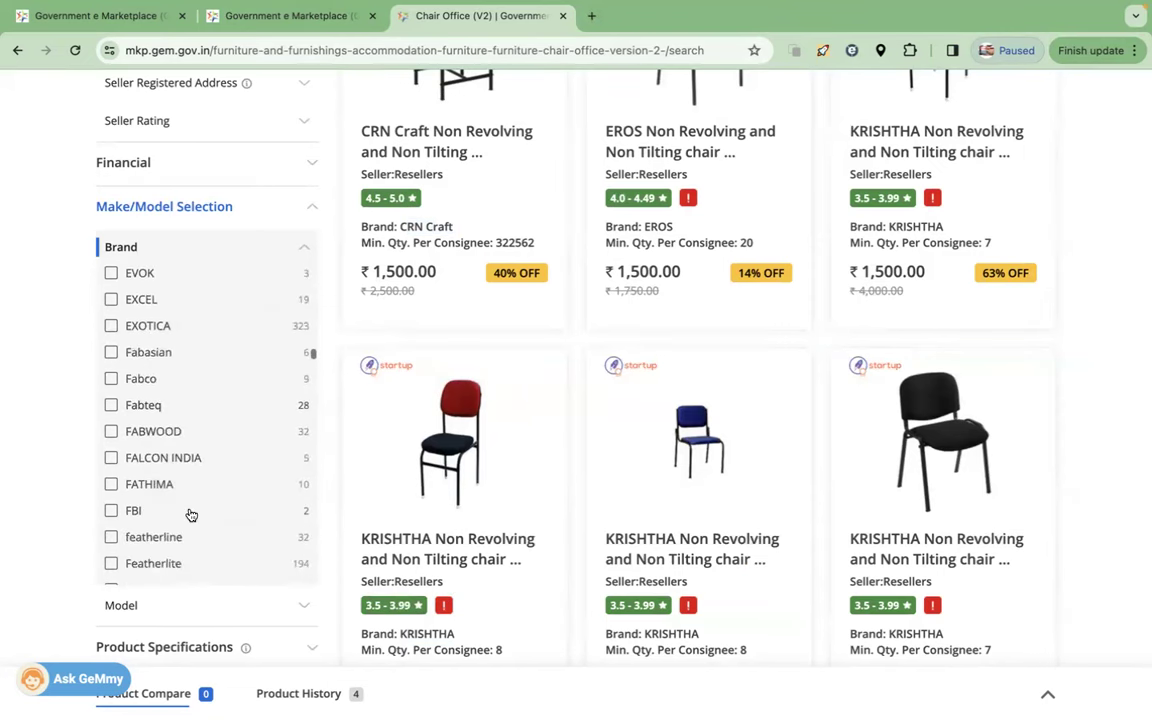
pyautogui.click(111, 432)
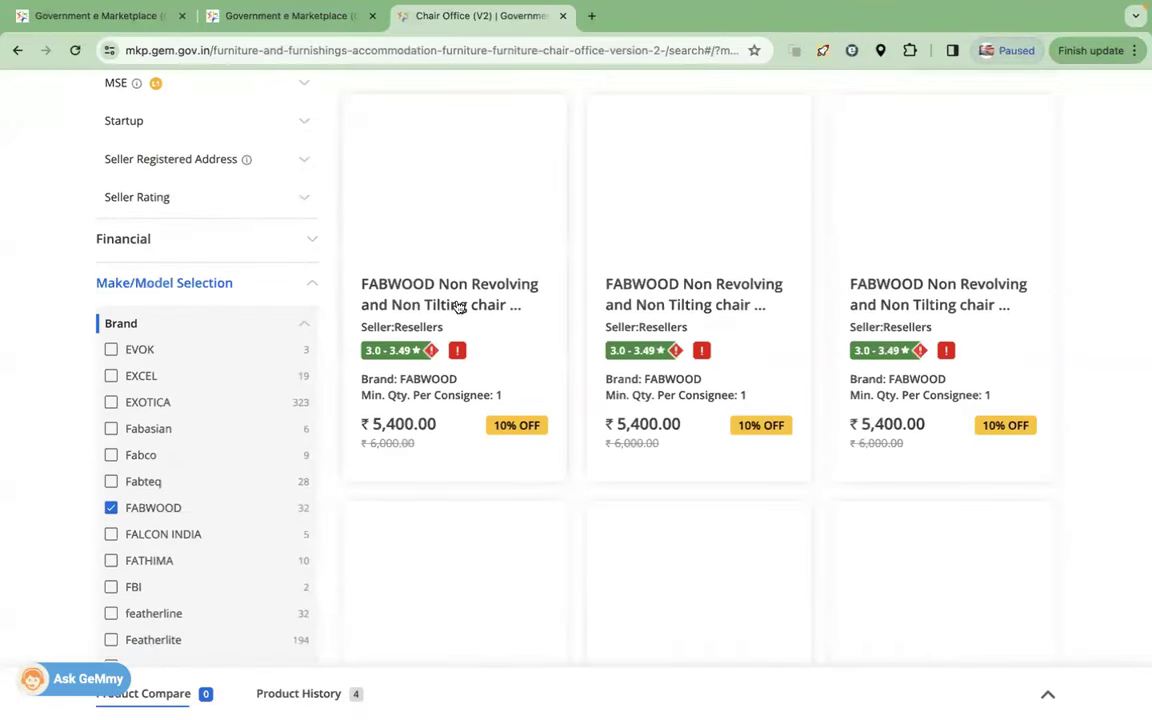
pyautogui.middleClick(459, 296)
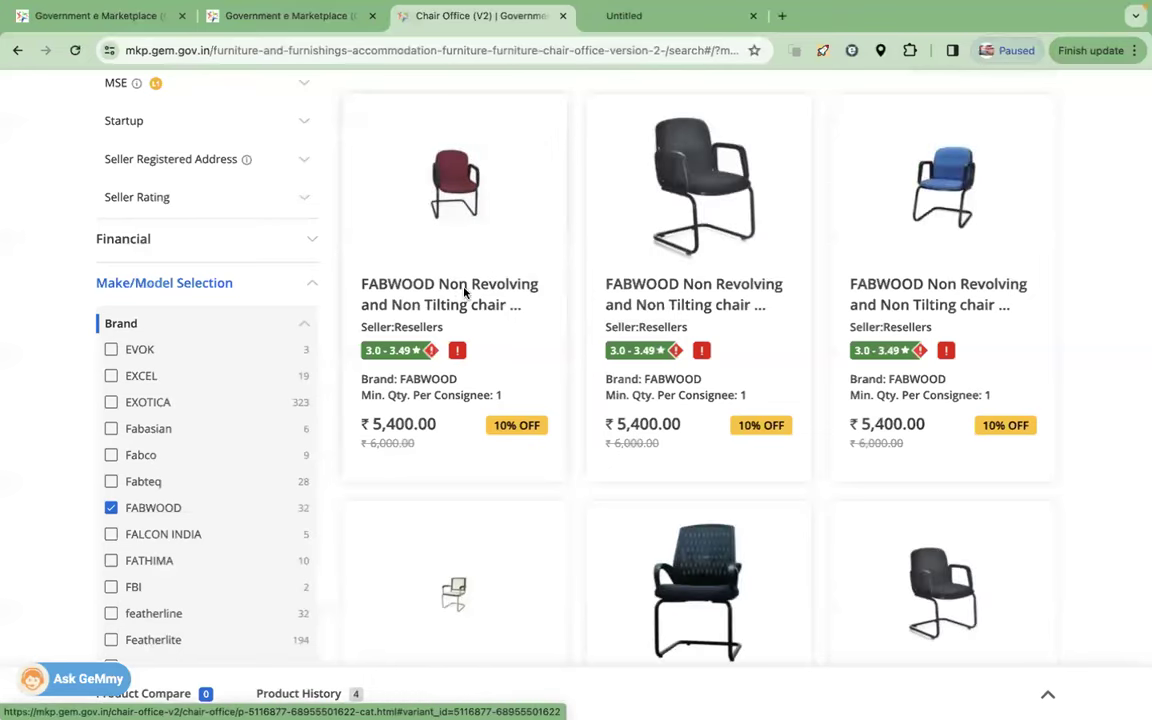
# Step: Look over the FABWOOD chair page and close it
pyautogui.click(640, 16)
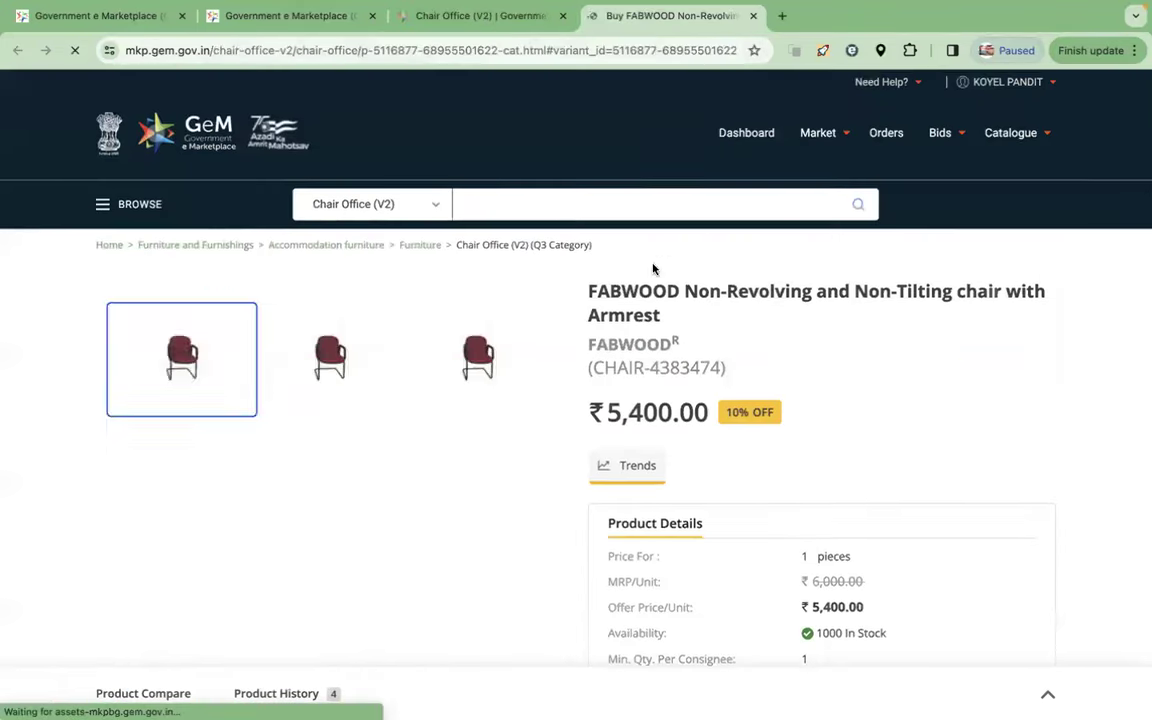
pyautogui.scroll(-5, 680, 430)
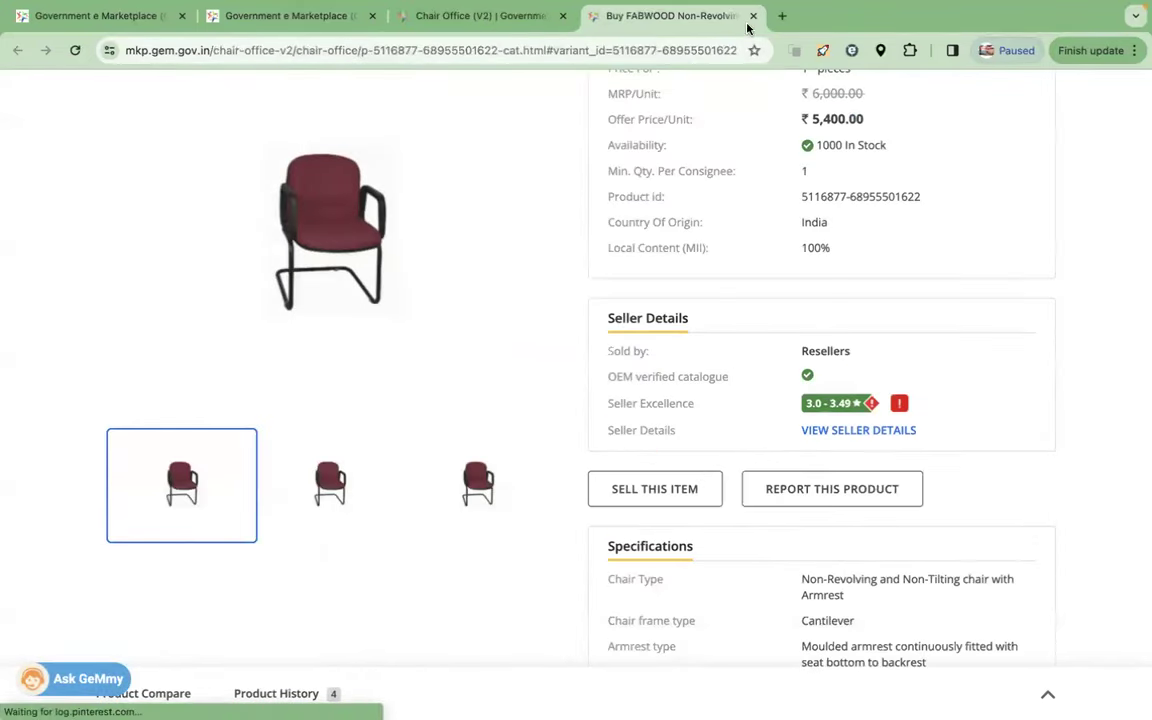
pyautogui.click(753, 16)
# Step: Untick the FABWOOD brand filter and scroll the brand list down to the J brands
pyautogui.click(110, 457)
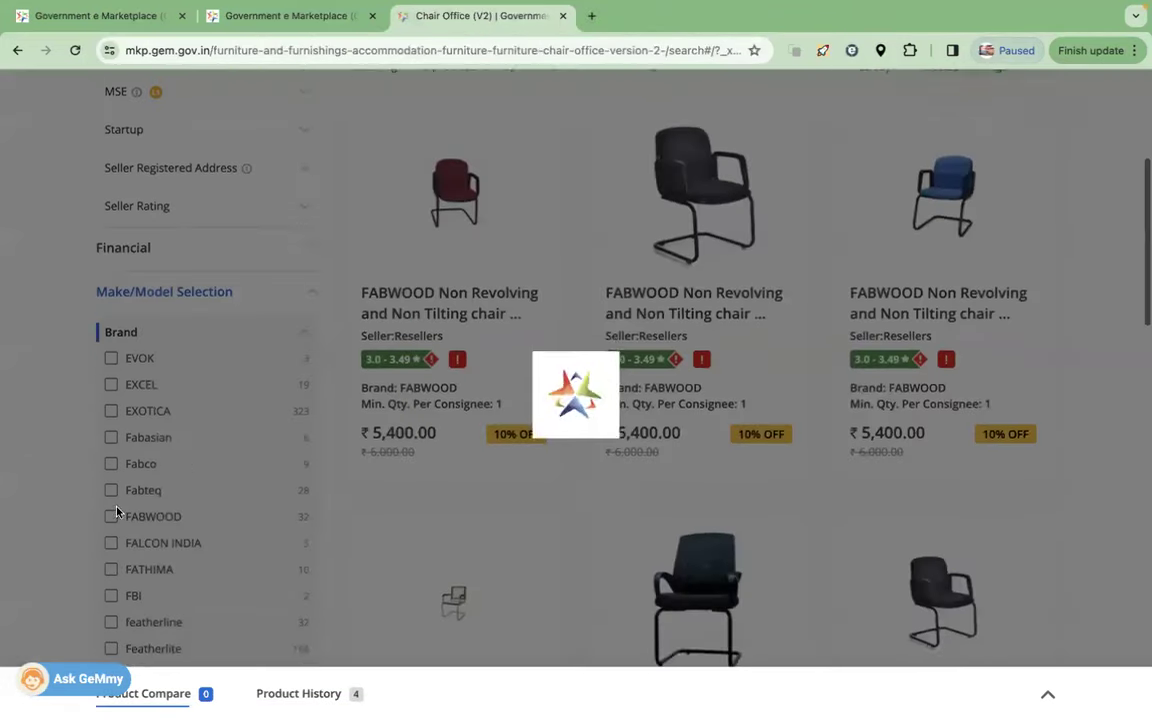
pyautogui.scroll(-4, 224, 480)
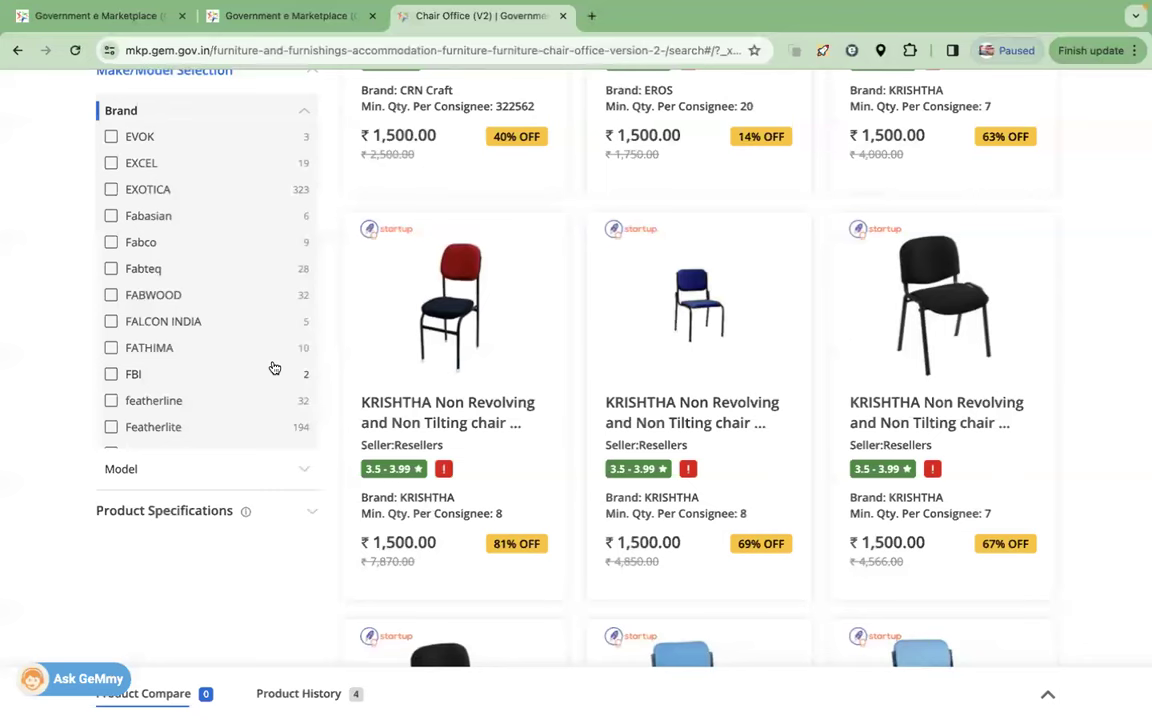
pyautogui.scroll(-10, 274, 368)
pyautogui.scroll(-5, 274, 368)
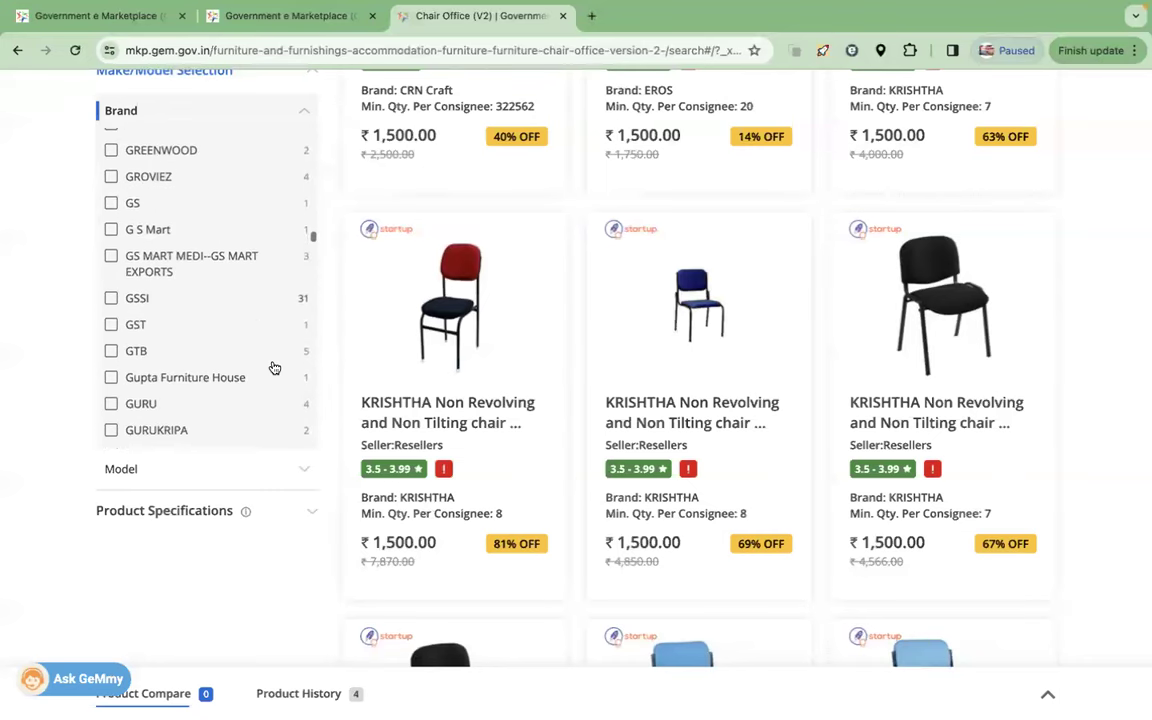
pyautogui.scroll(-5, 271, 366)
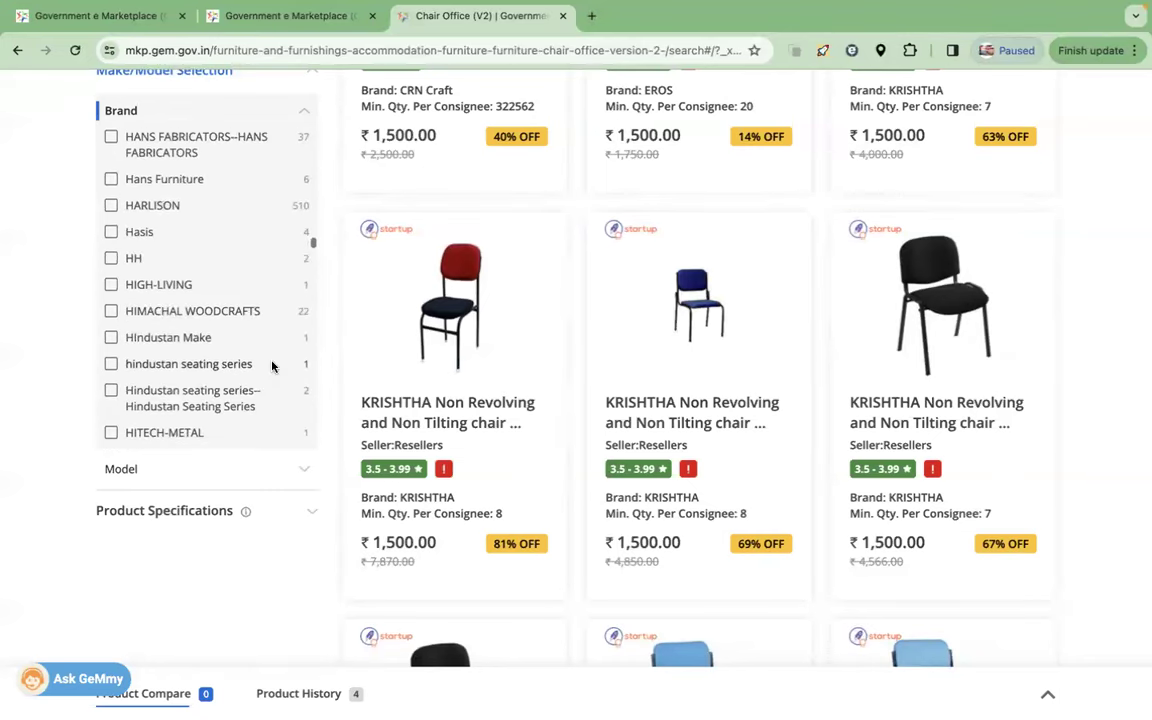
pyautogui.scroll(-5, 272, 366)
pyautogui.scroll(-5, 272, 366)
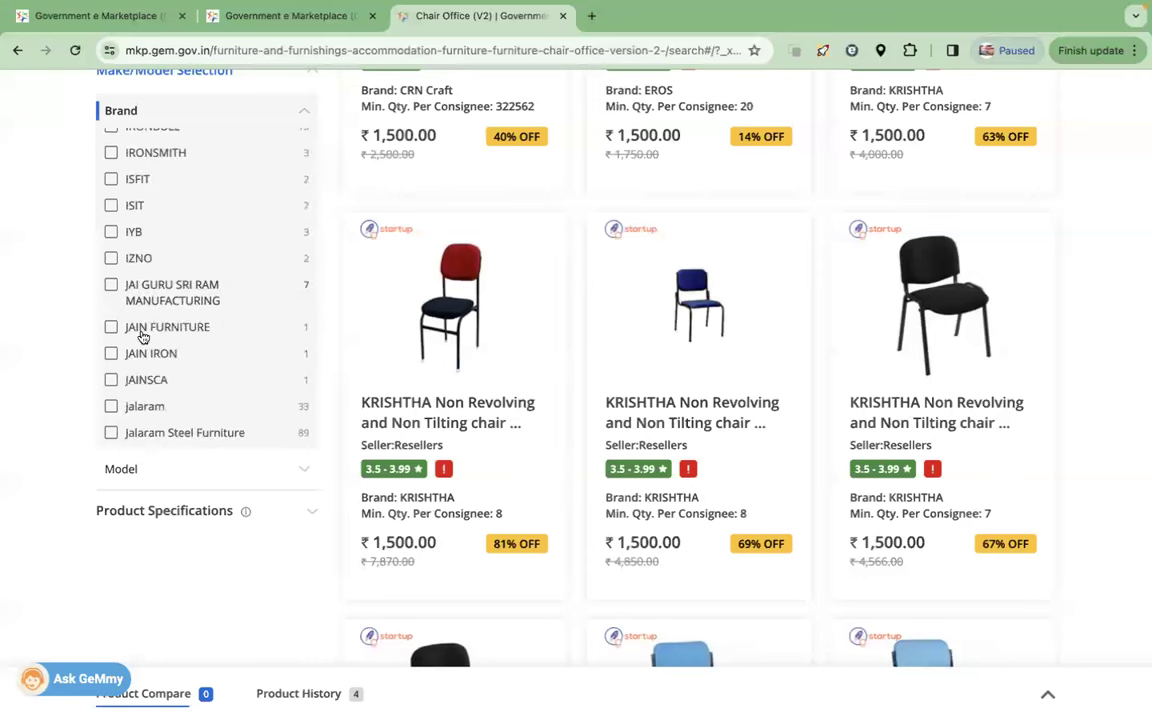
pyautogui.scroll(-5, 190, 373)
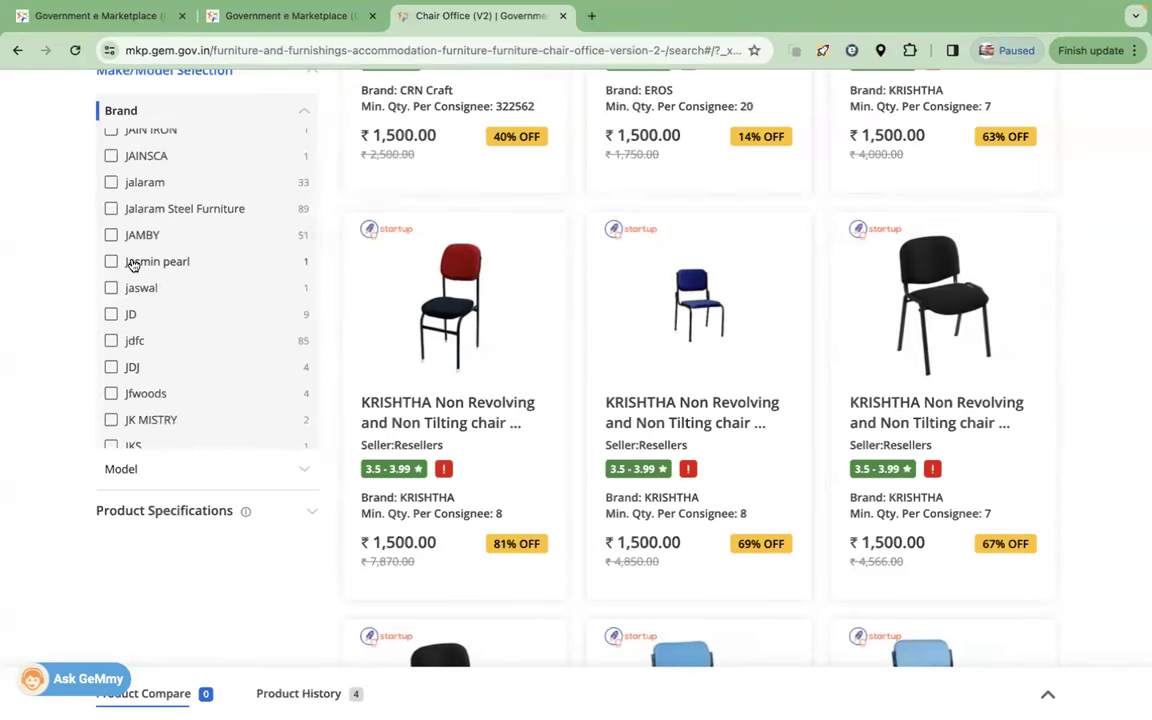
# Step: Filter to the jaswal brand and review a jaswal chair's product page
pyautogui.click(111, 288)
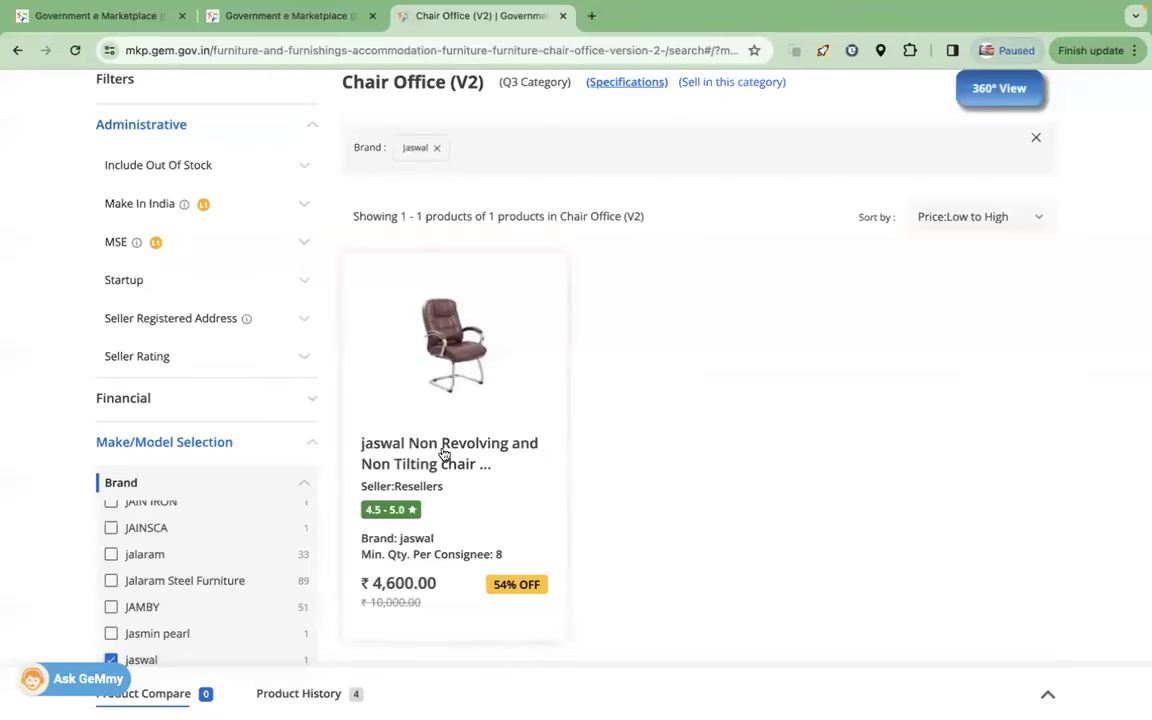
pyautogui.middleClick(442, 456)
pyautogui.click(710, 12)
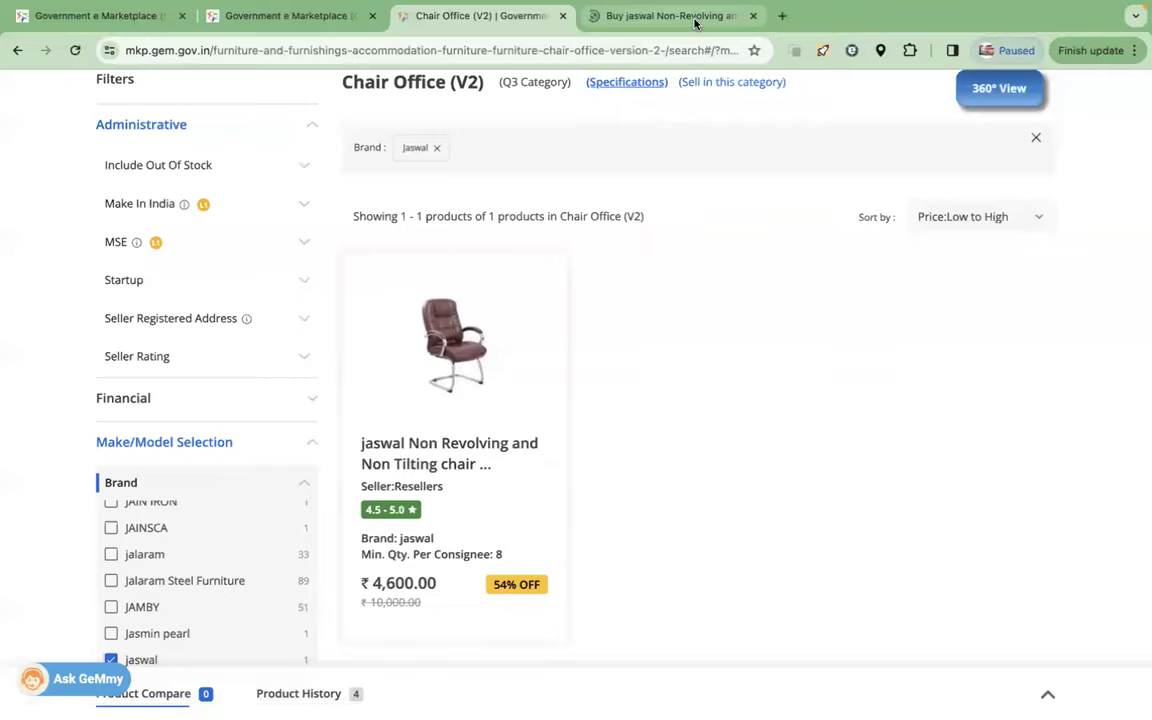
pyautogui.scroll(-4, 725, 470)
pyautogui.moveTo(756, 521); pyautogui.dragTo(606, 521)
pyautogui.scroll(1, 695, 309)
pyautogui.scroll(3, 695, 309)
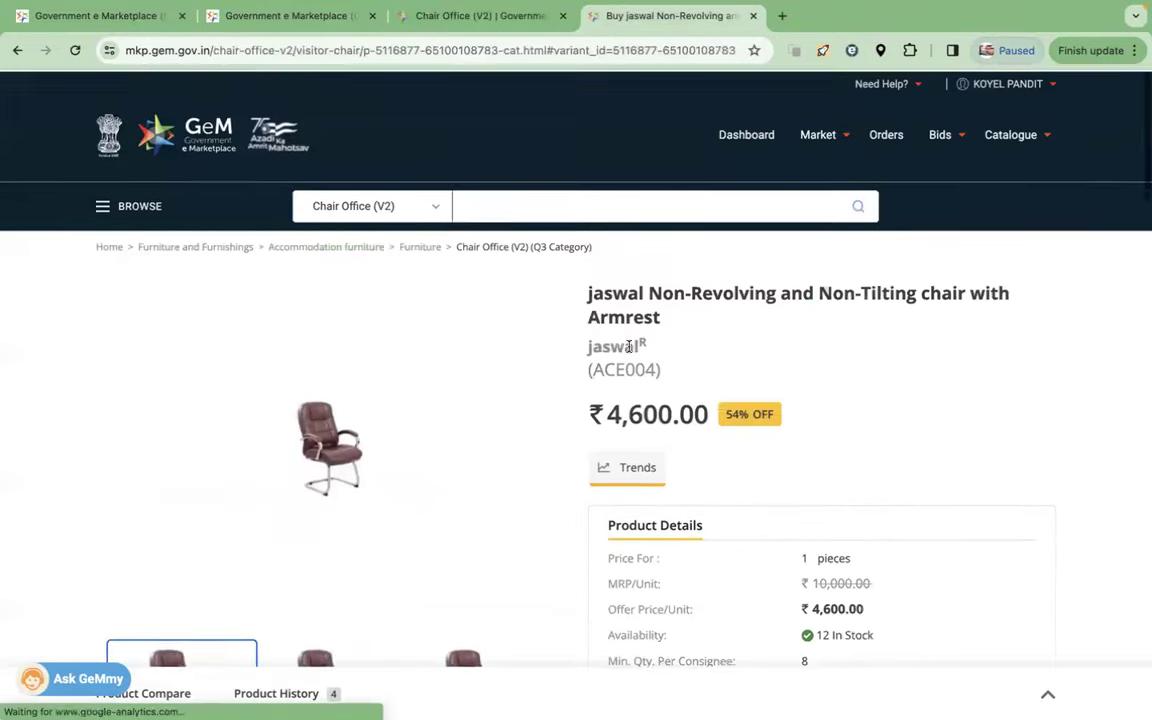
pyautogui.moveTo(587, 344); pyautogui.dragTo(650, 343)
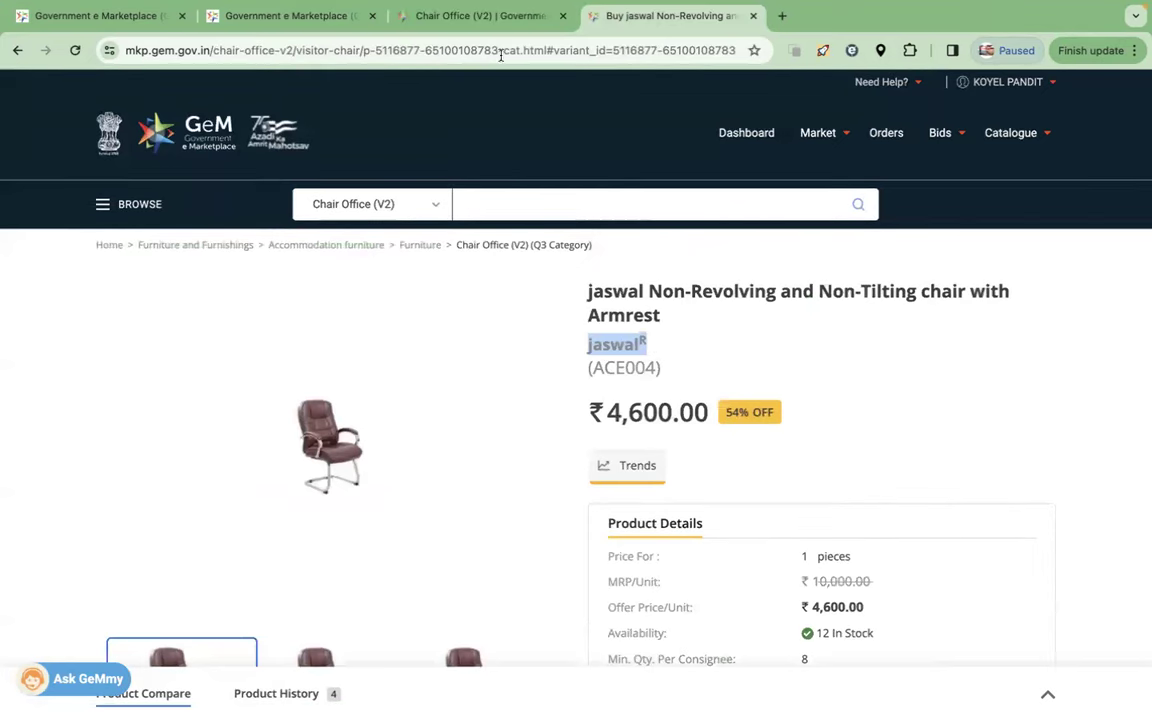
pyautogui.scroll(-3, 674, 346)
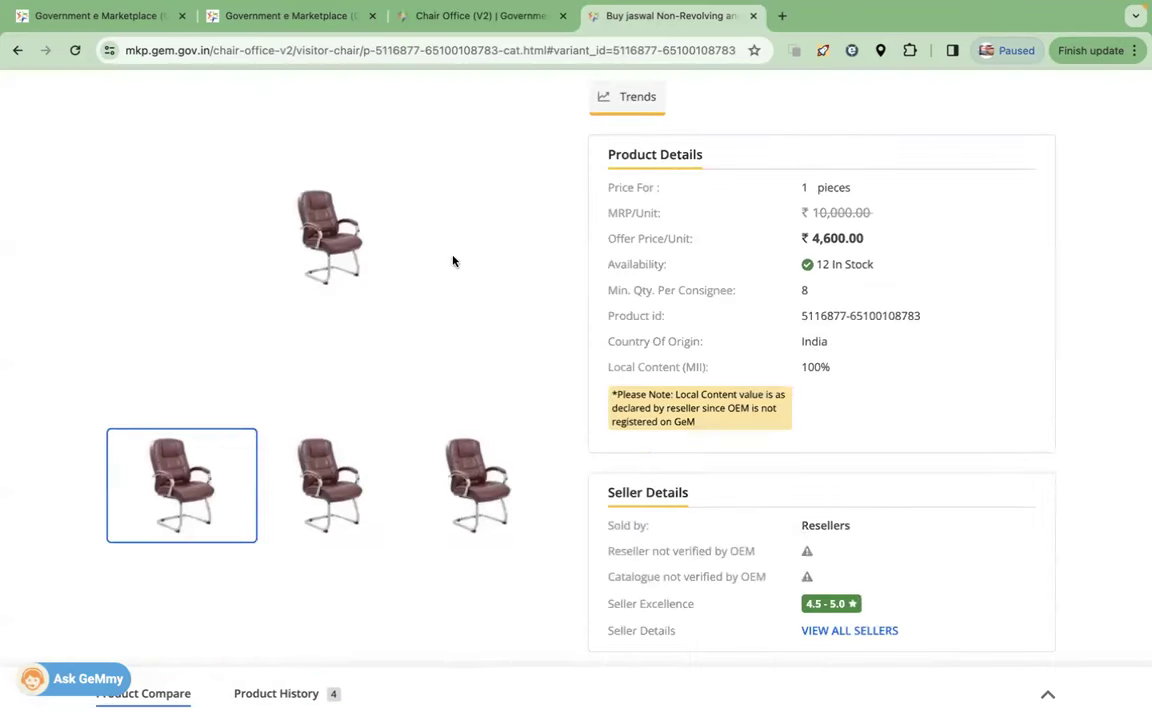
pyautogui.click(440, 15)
pyautogui.scroll(-5, 164, 511)
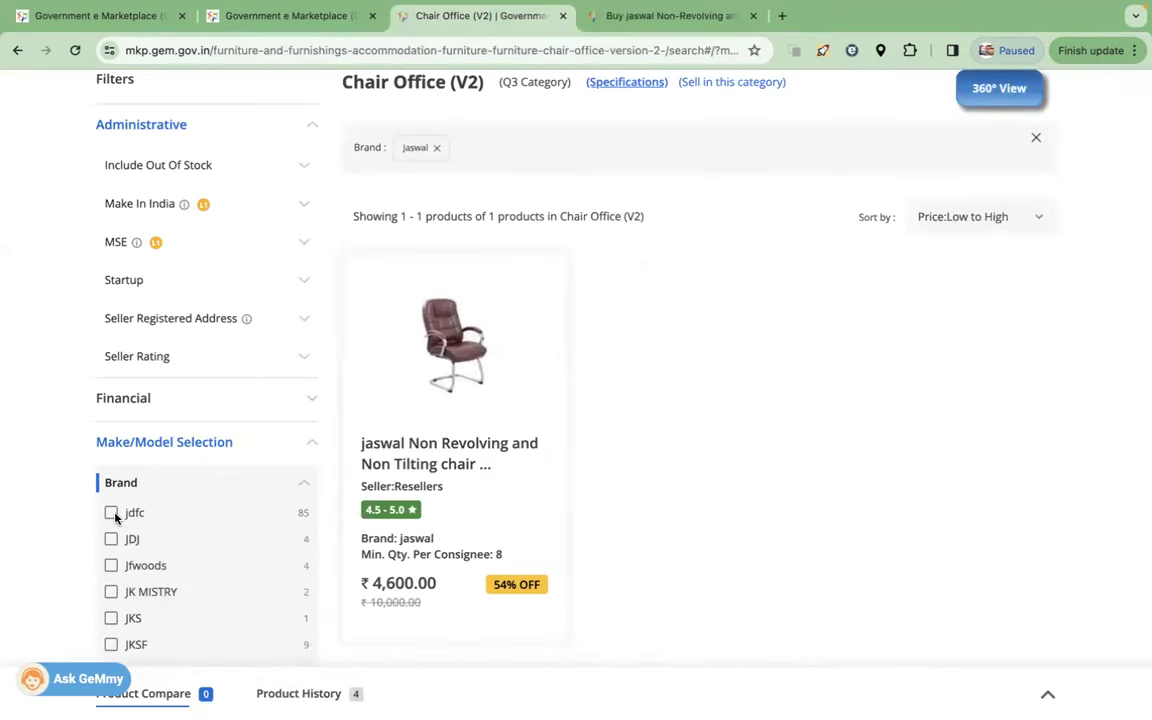
# Step: Add jdfc to the brand filter, review a jdfc chair, then close both chair tabs
pyautogui.click(112, 515)
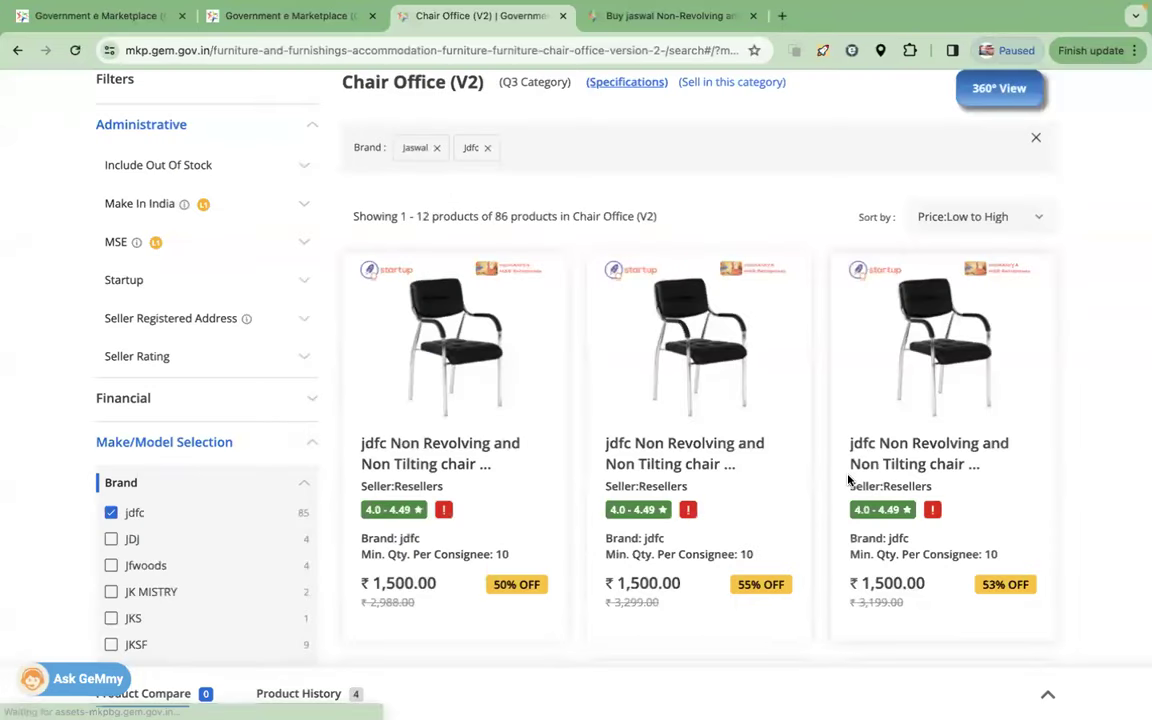
pyautogui.middleClick(482, 432)
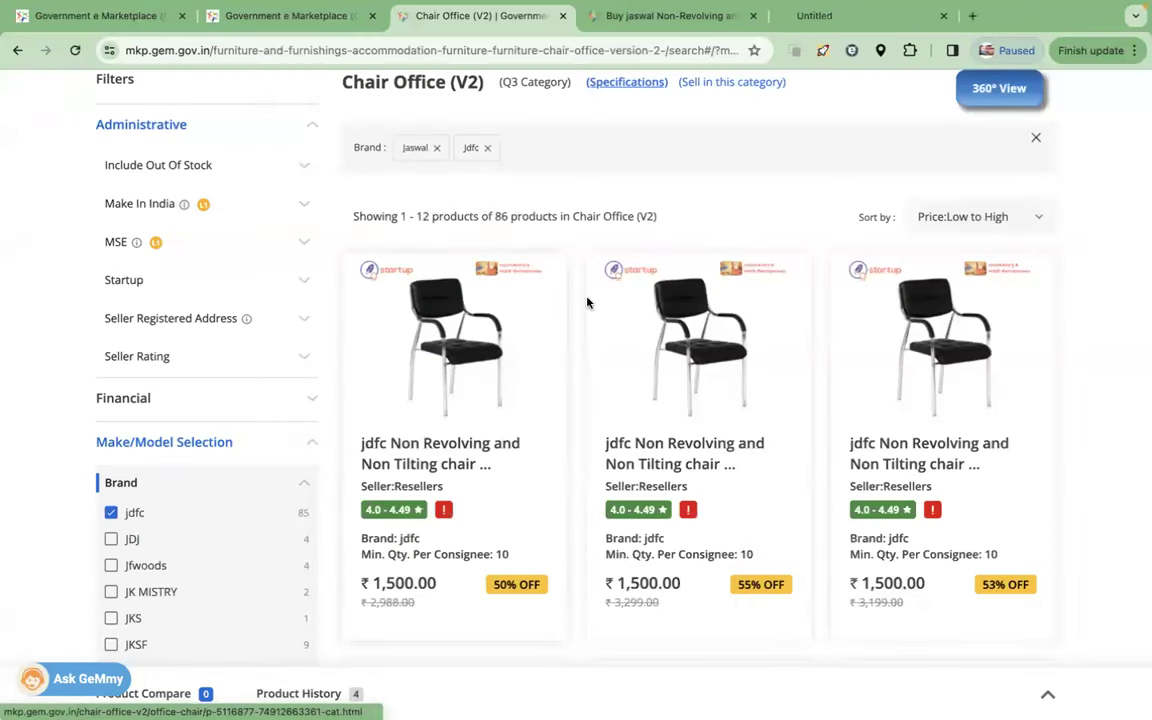
pyautogui.click(790, 16)
pyautogui.scroll(-5, 712, 377)
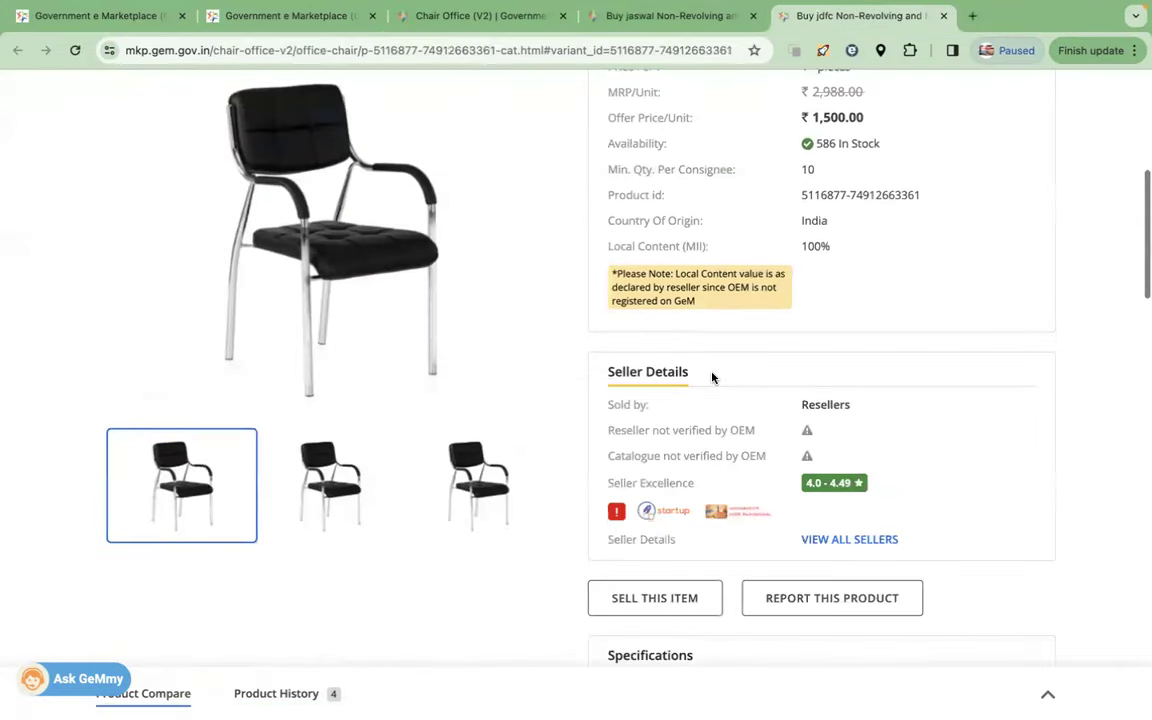
pyautogui.moveTo(612, 432); pyautogui.dragTo(716, 432)
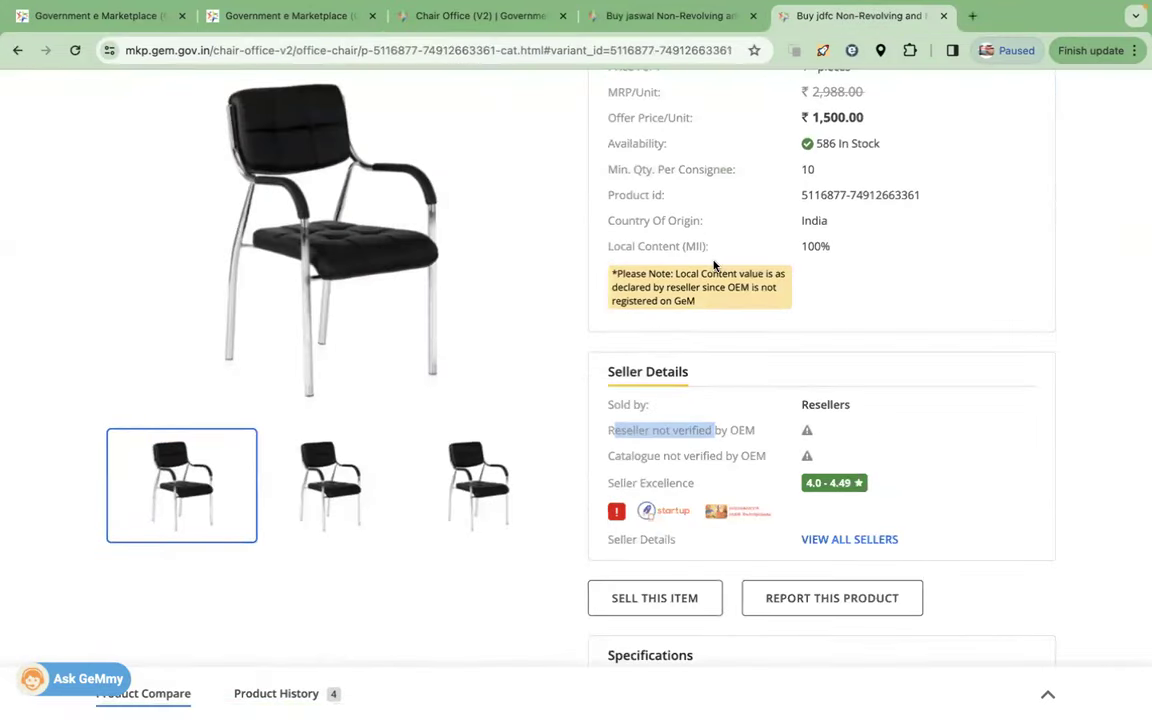
pyautogui.scroll(5, 714, 265)
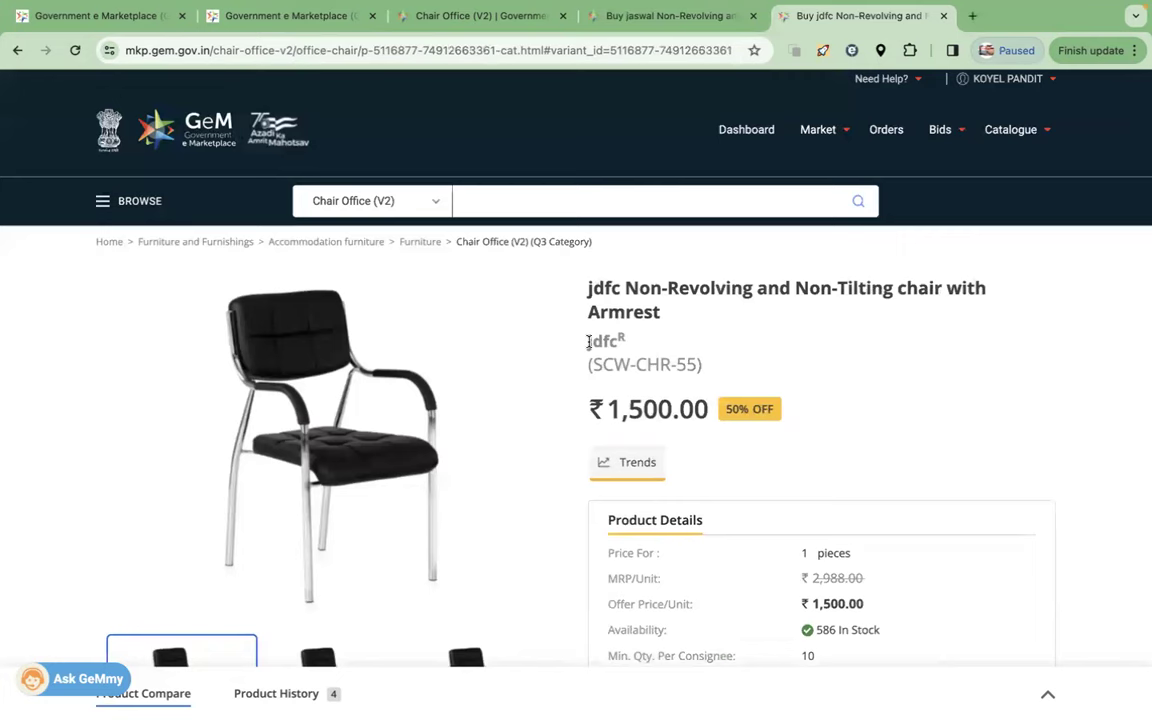
pyautogui.click(488, 18)
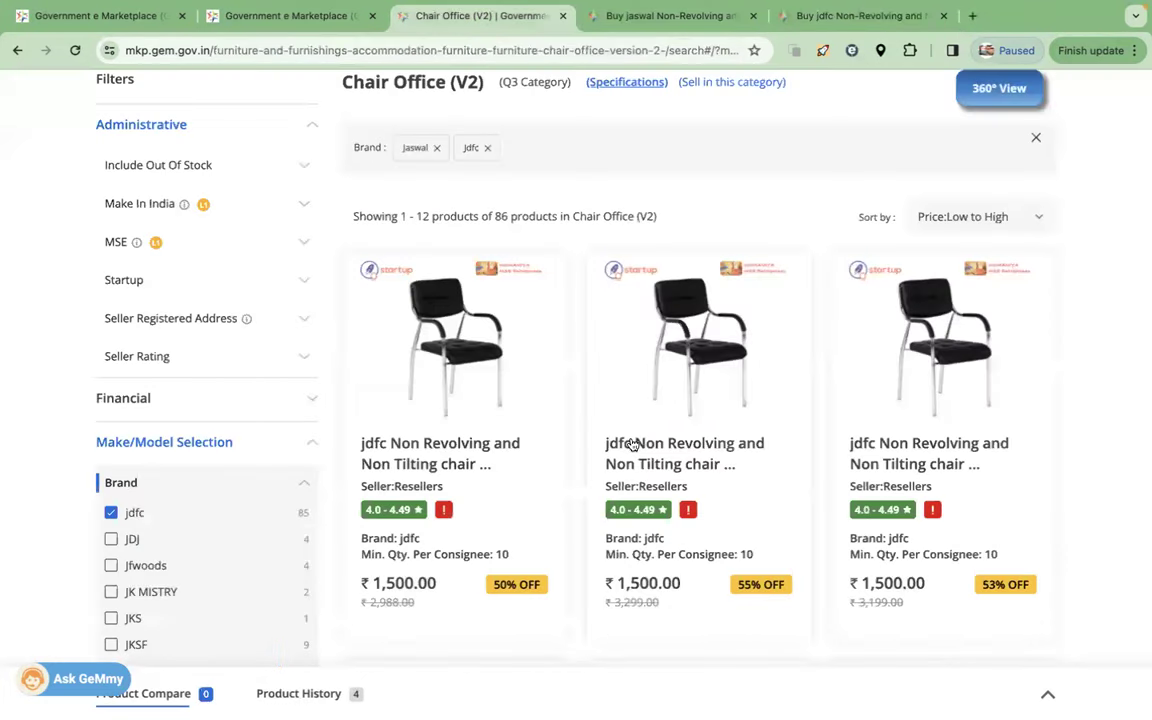
pyautogui.scroll(-6, 633, 445)
pyautogui.scroll(-1, 790, 445)
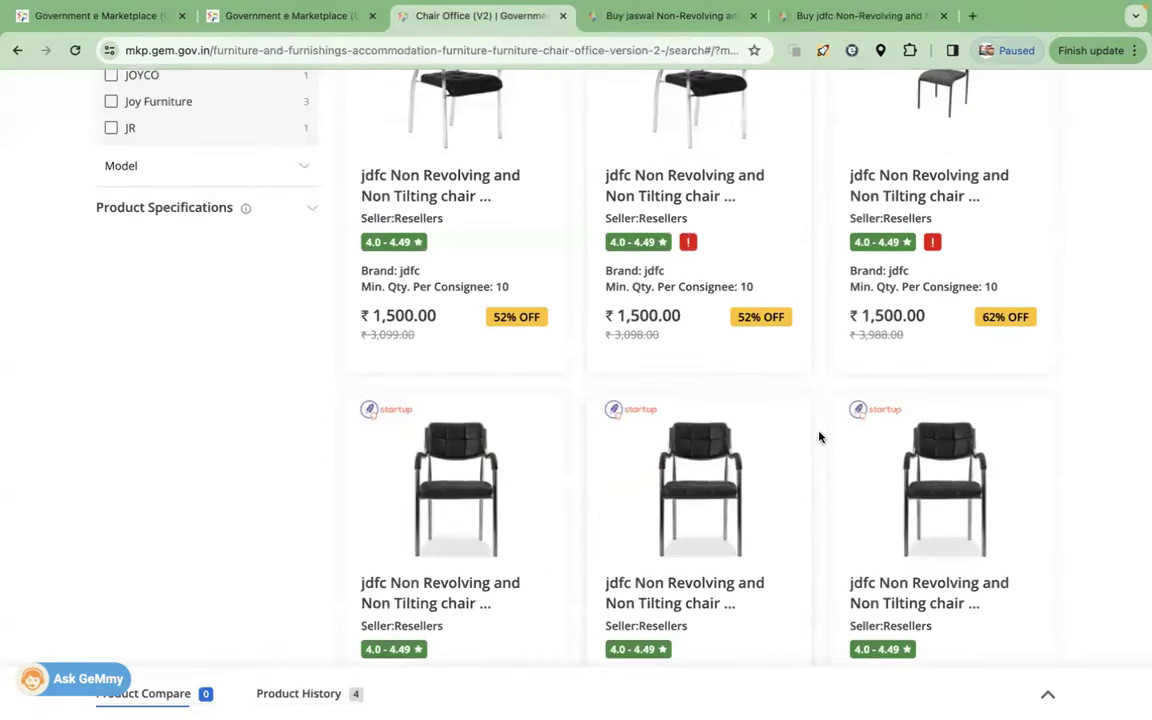
pyautogui.scroll(-7, 819, 437)
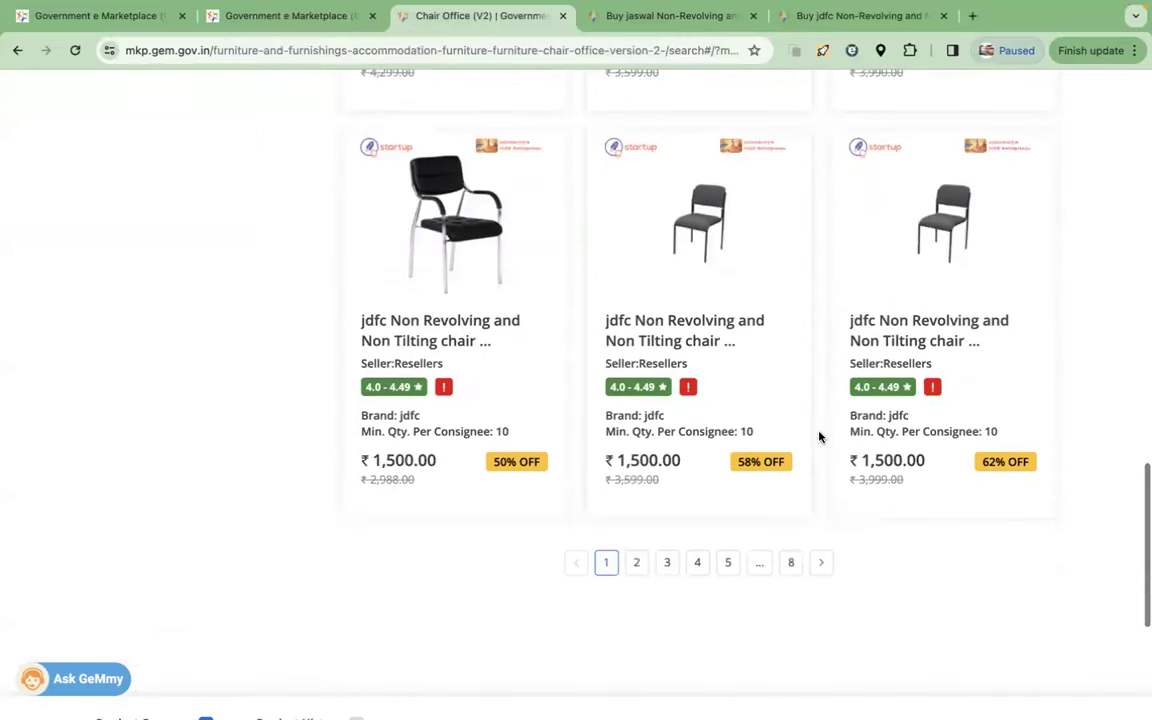
pyautogui.click(753, 16)
pyautogui.click(756, 20)
pyautogui.scroll(15, 688, 280)
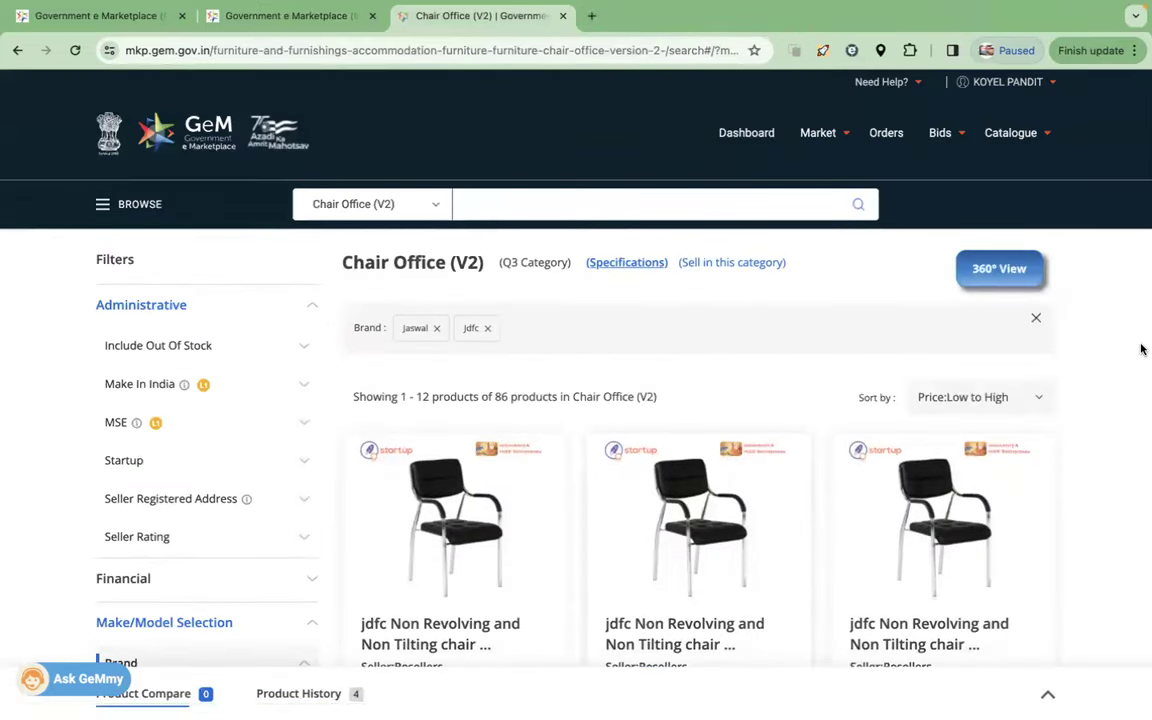
# Step: Clear the jaswal and jdfc brand filters to show all 48448 chairs
pyautogui.click(1035, 317)
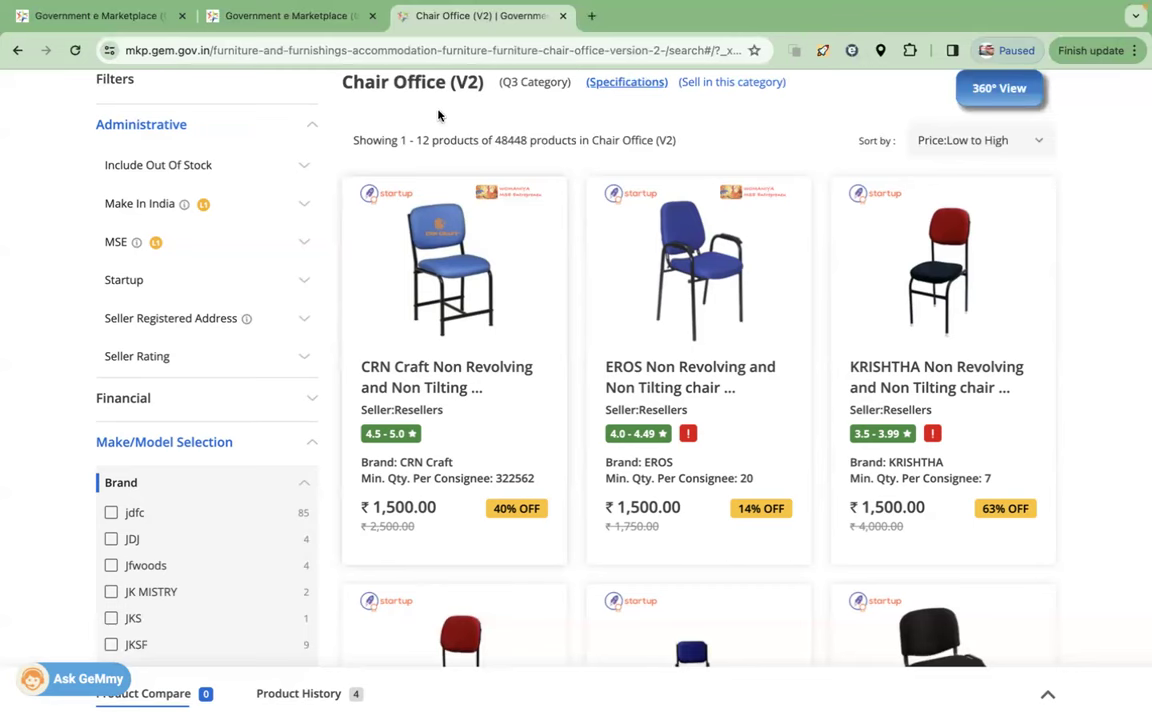
# Step: Search the Brand filter list for NA
pyautogui.scroll(-3, 256, 403)
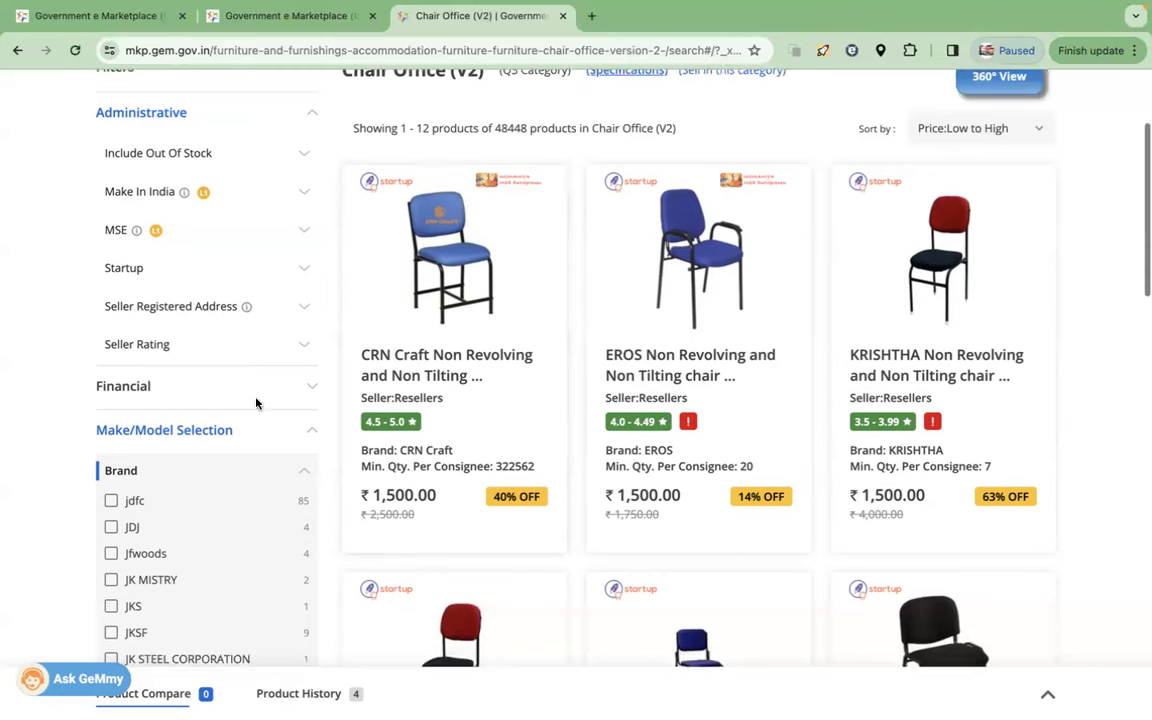
pyautogui.scroll(-15, 206, 405)
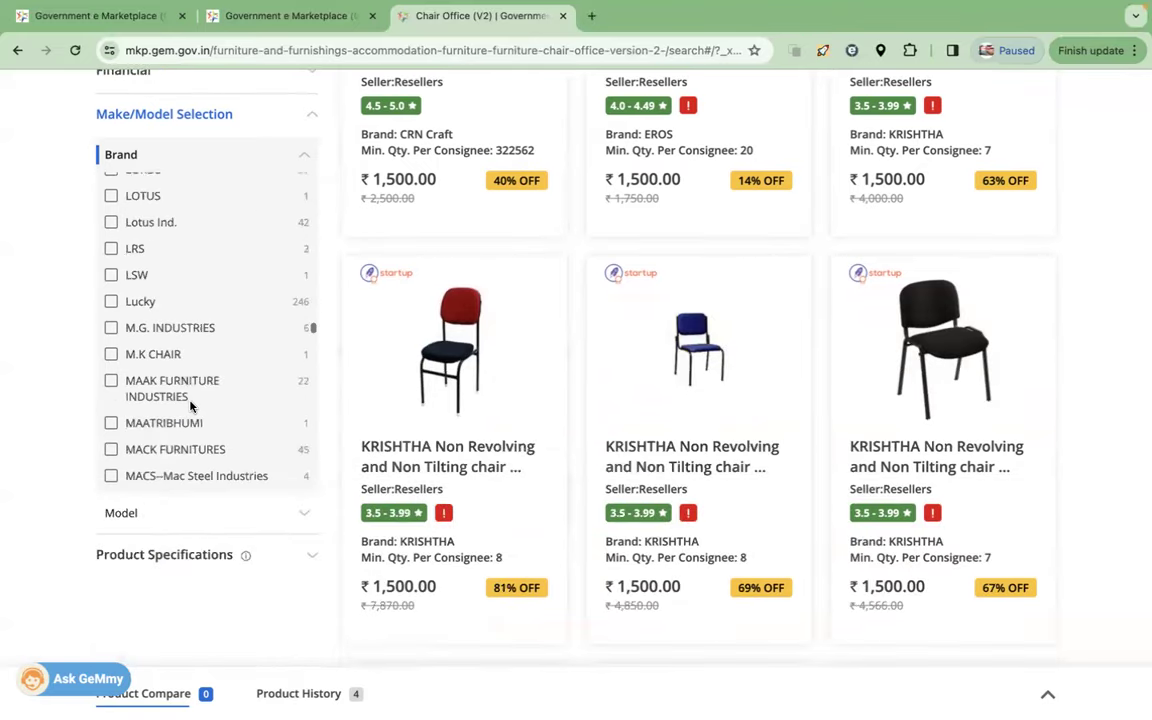
pyautogui.scroll(20, 190, 406)
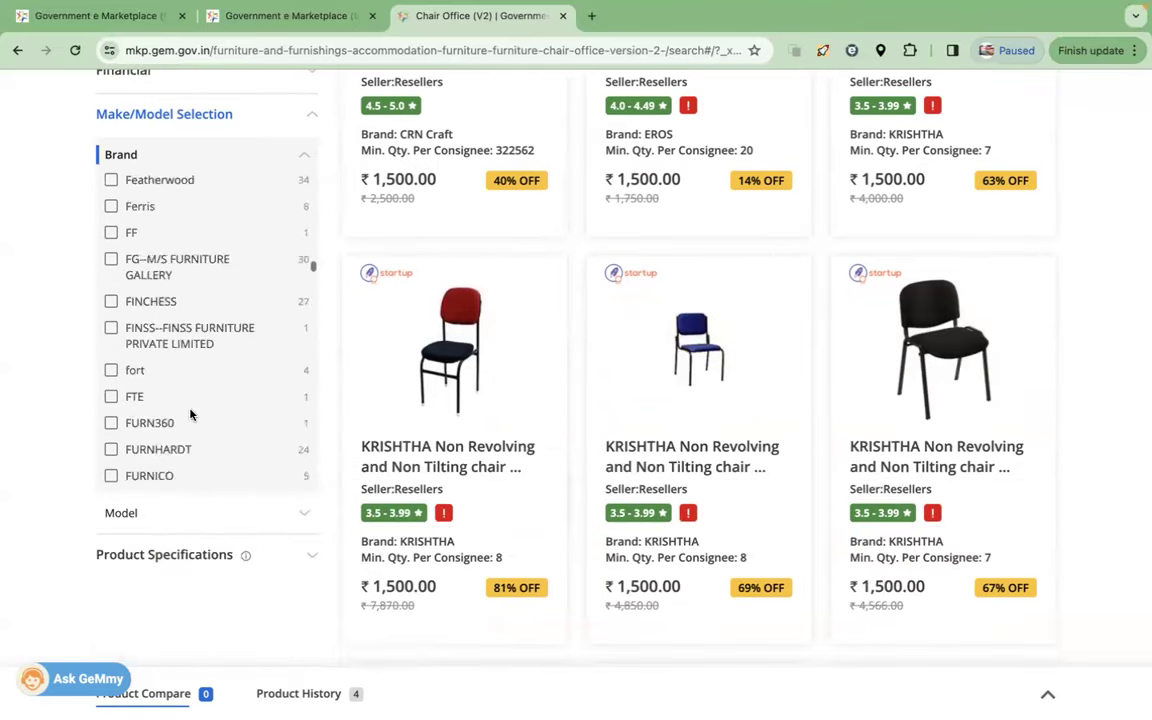
pyautogui.scroll(15, 190, 411)
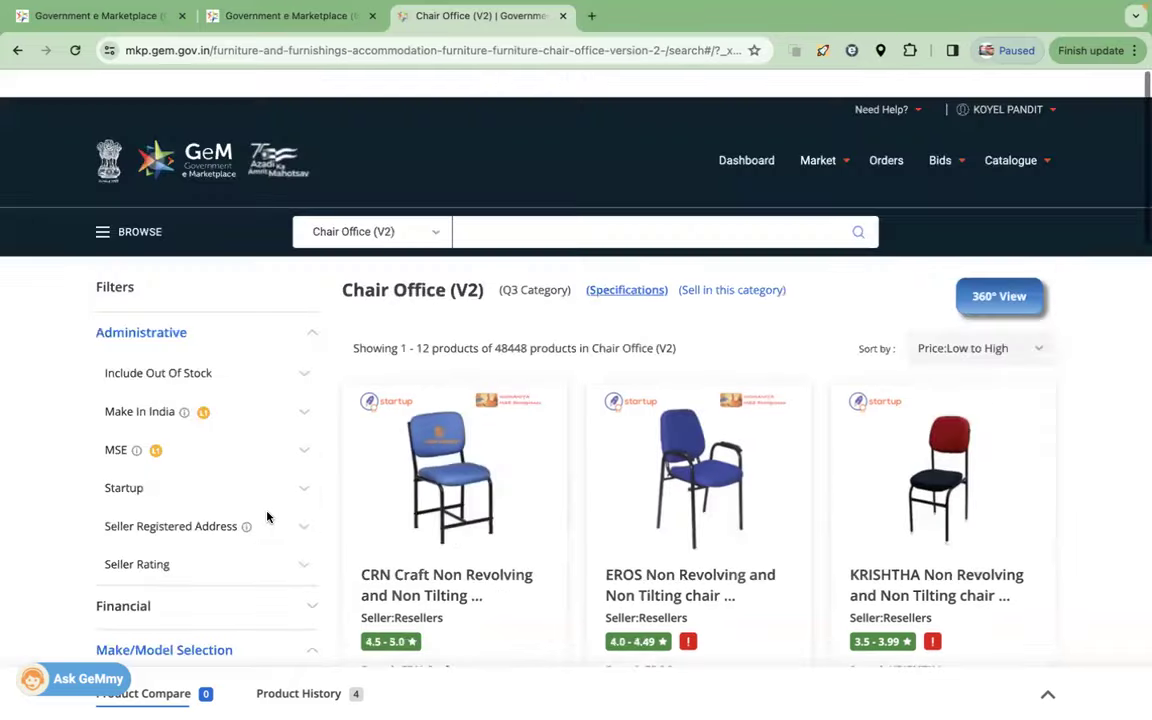
pyautogui.scroll(-2, 267, 517)
pyautogui.click(198, 570)
pyautogui.write('NA')
pyautogui.scroll(-3, 396, 462)
pyautogui.scroll(-5, 195, 553)
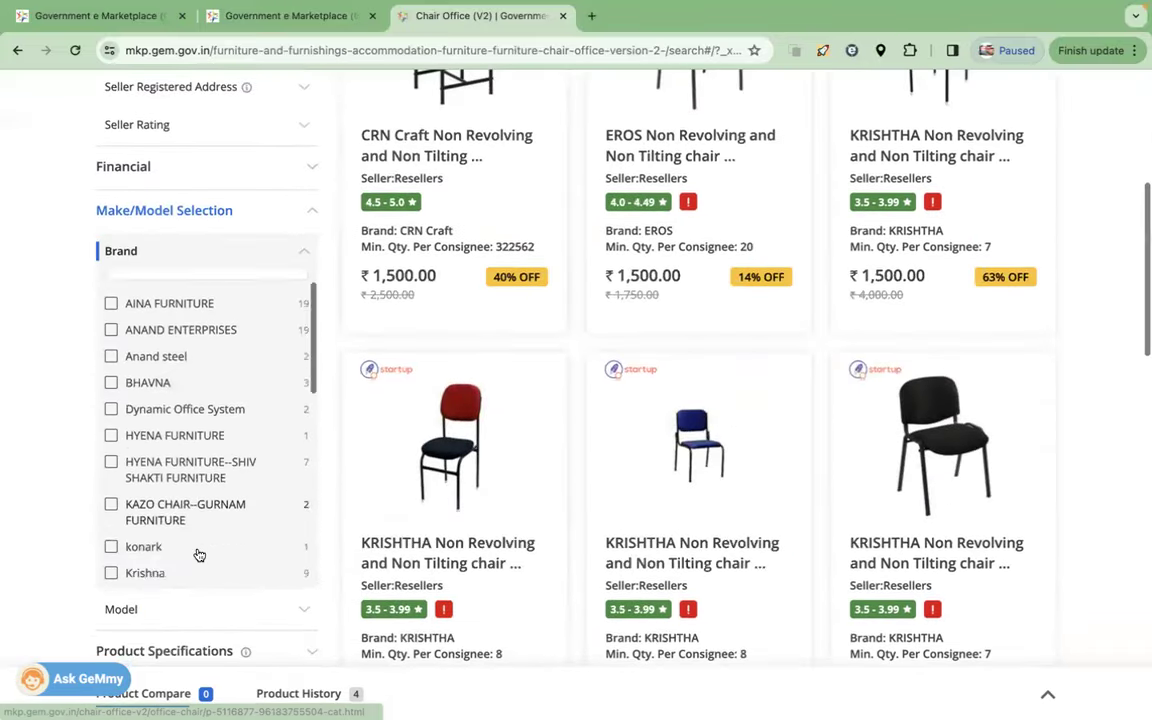
pyautogui.scroll(-2, 199, 555)
pyautogui.scroll(2, 198, 553)
pyautogui.scroll(3, 193, 437)
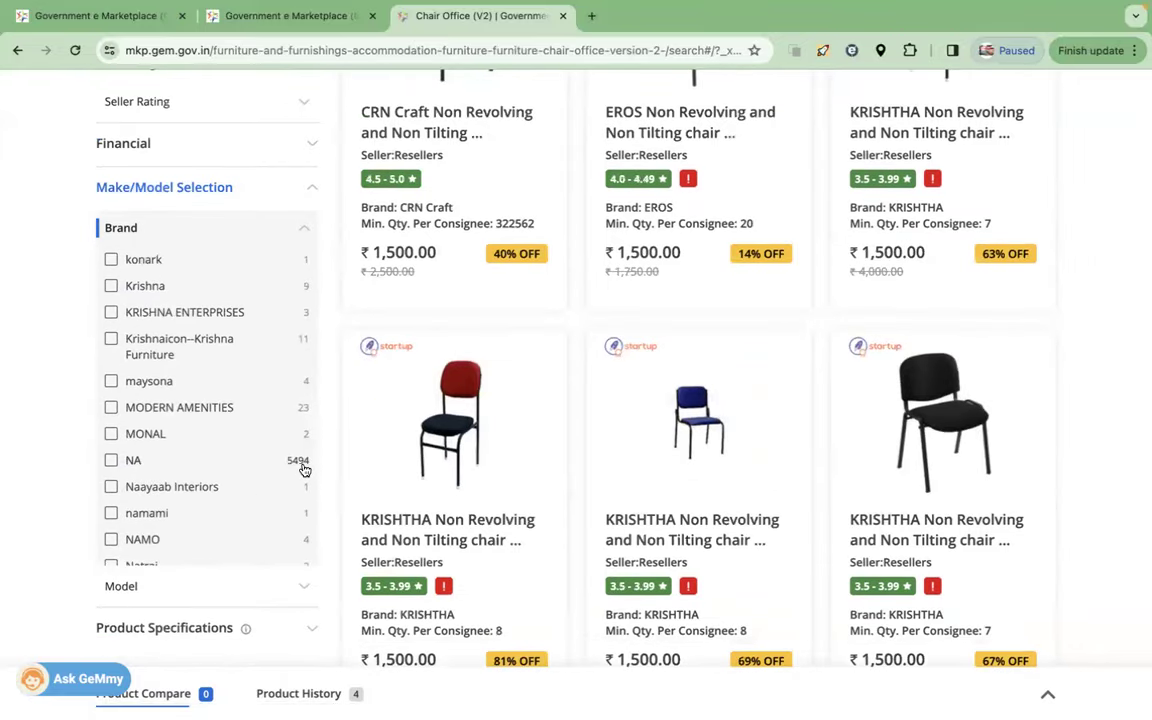
# Step: Tick the NA brand to show 5494 products, then remove the NA filter chip
pyautogui.click(111, 461)
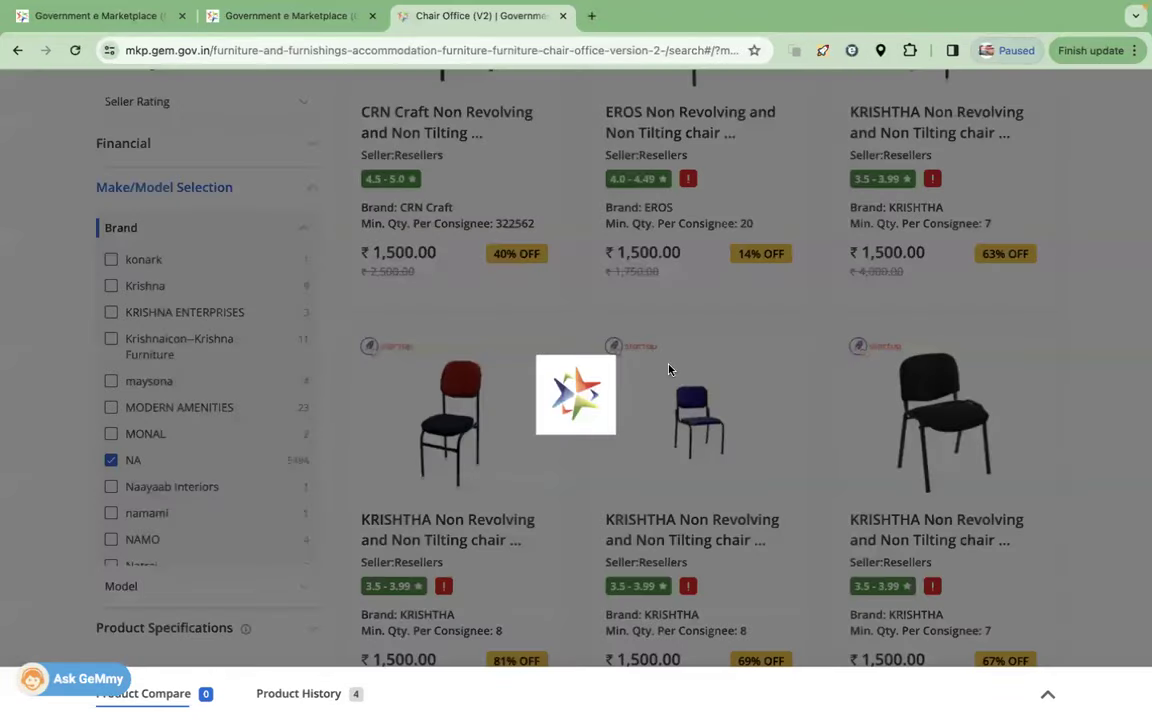
pyautogui.moveTo(578, 698)
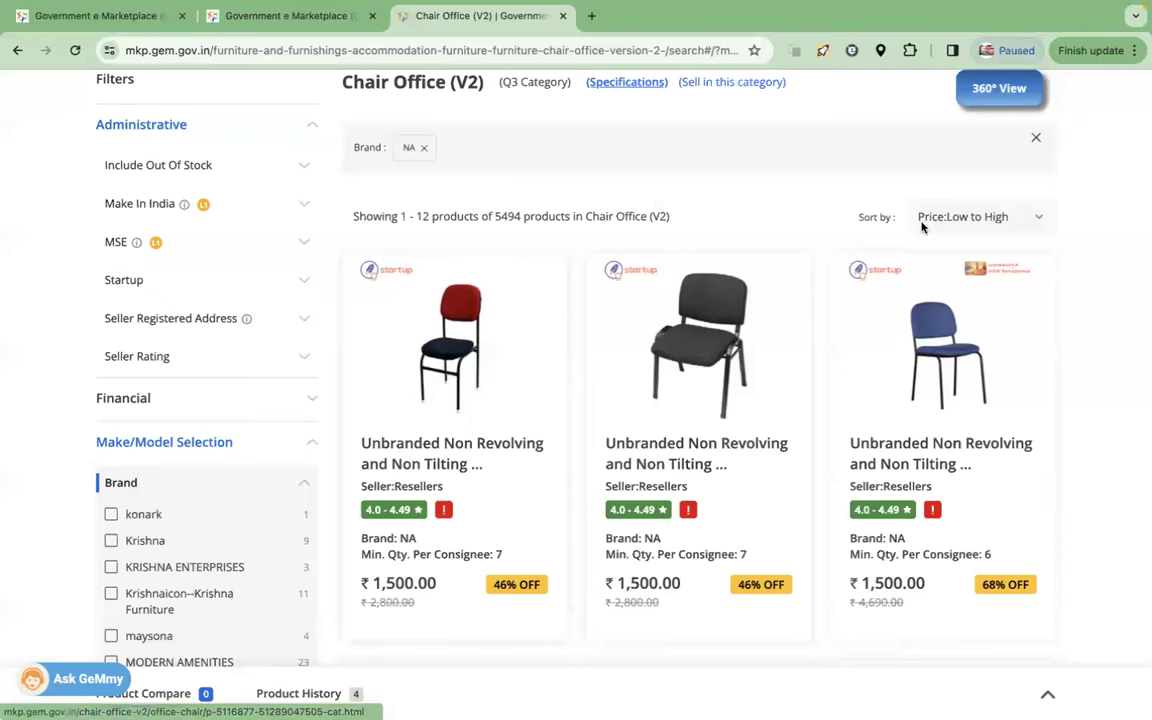
pyautogui.click(1036, 138)
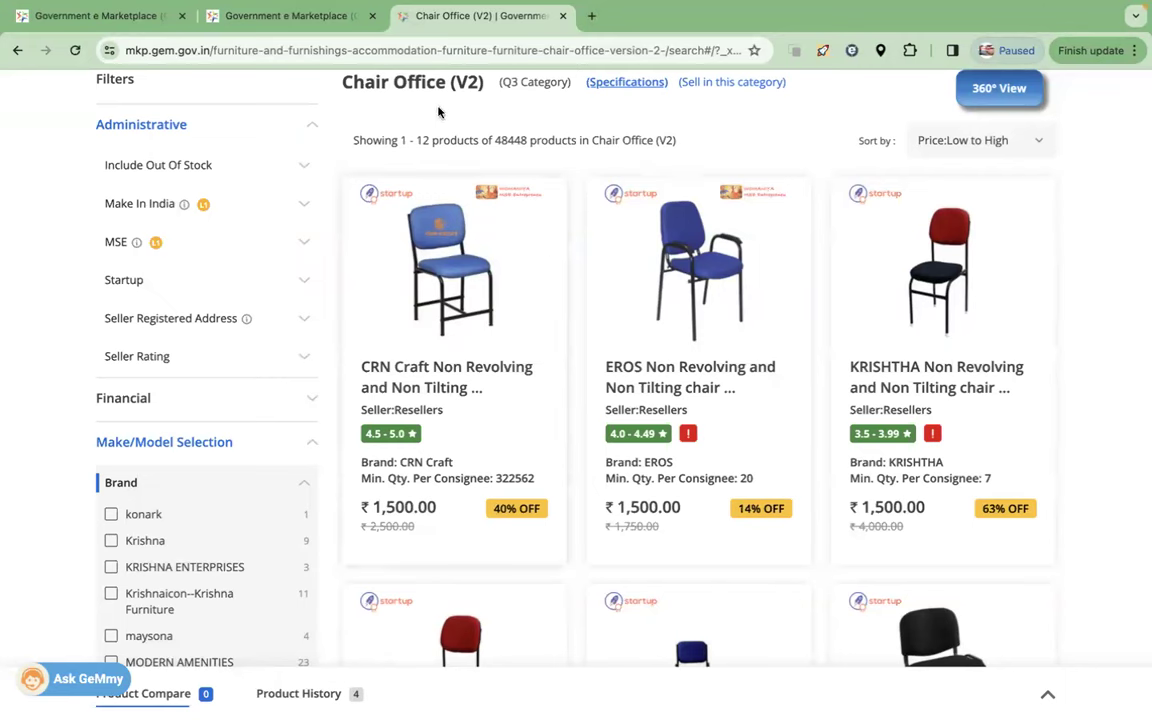
pyautogui.scroll(3, 500, 250)
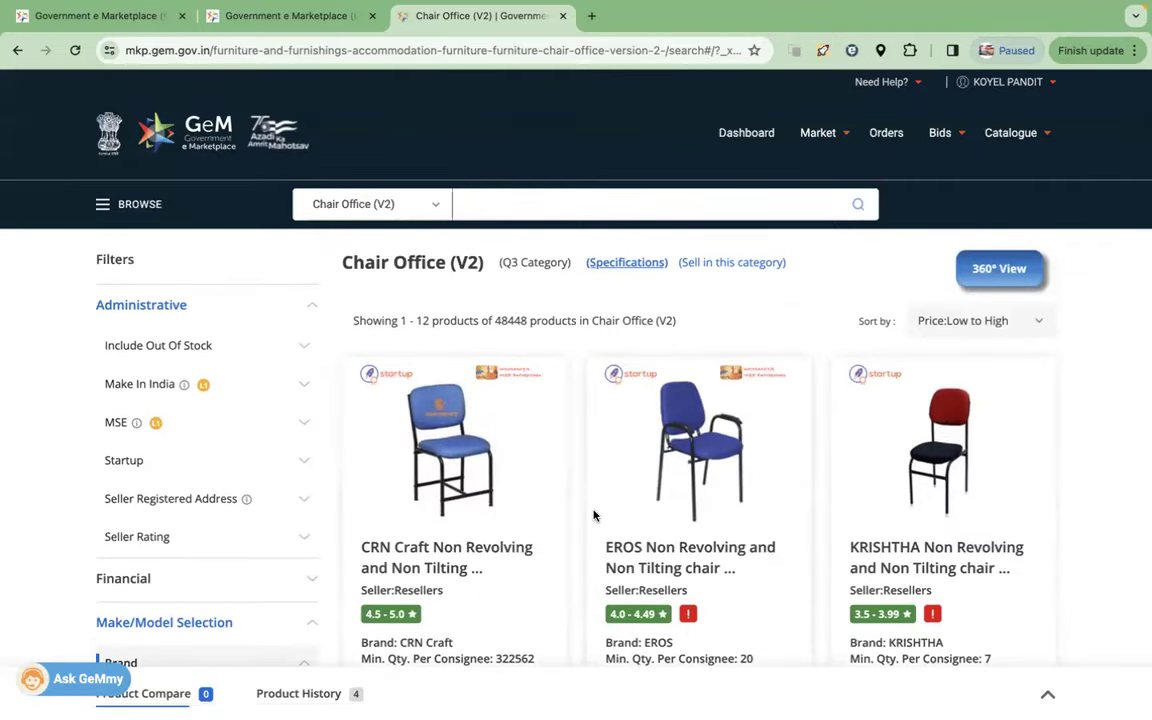
pyautogui.scroll(-2, 594, 514)
pyautogui.scroll(-2, 121, 551)
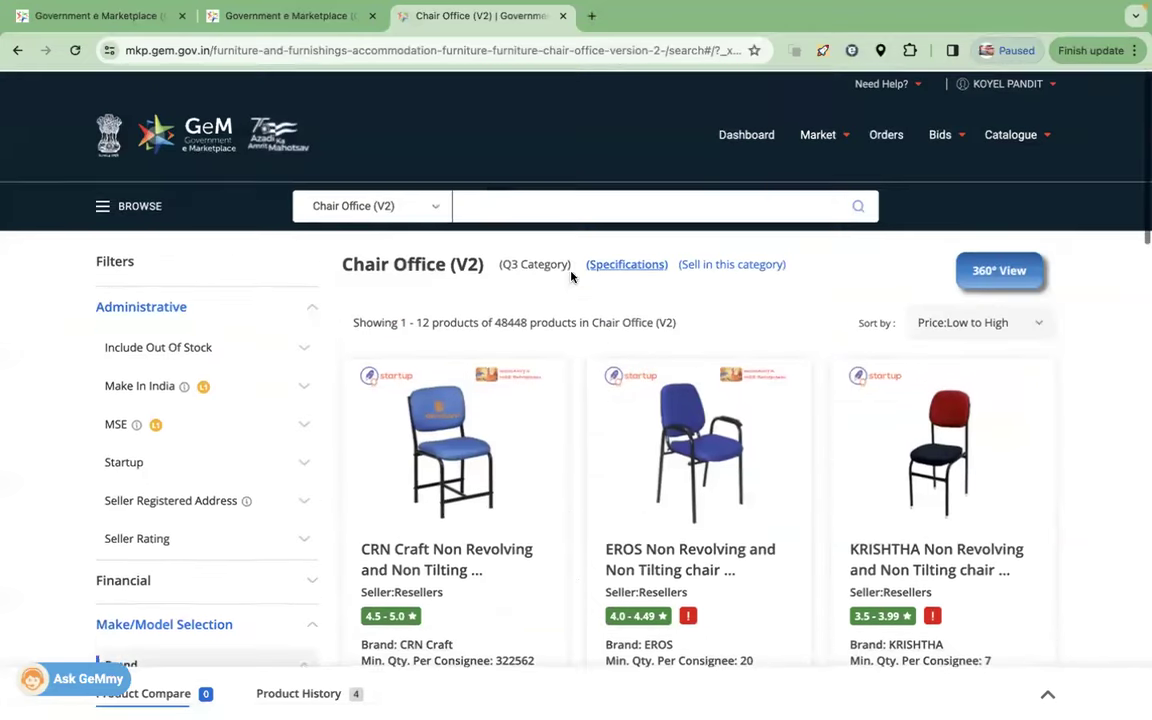
pyautogui.scroll(4, 540, 260)
pyautogui.click(403, 204)
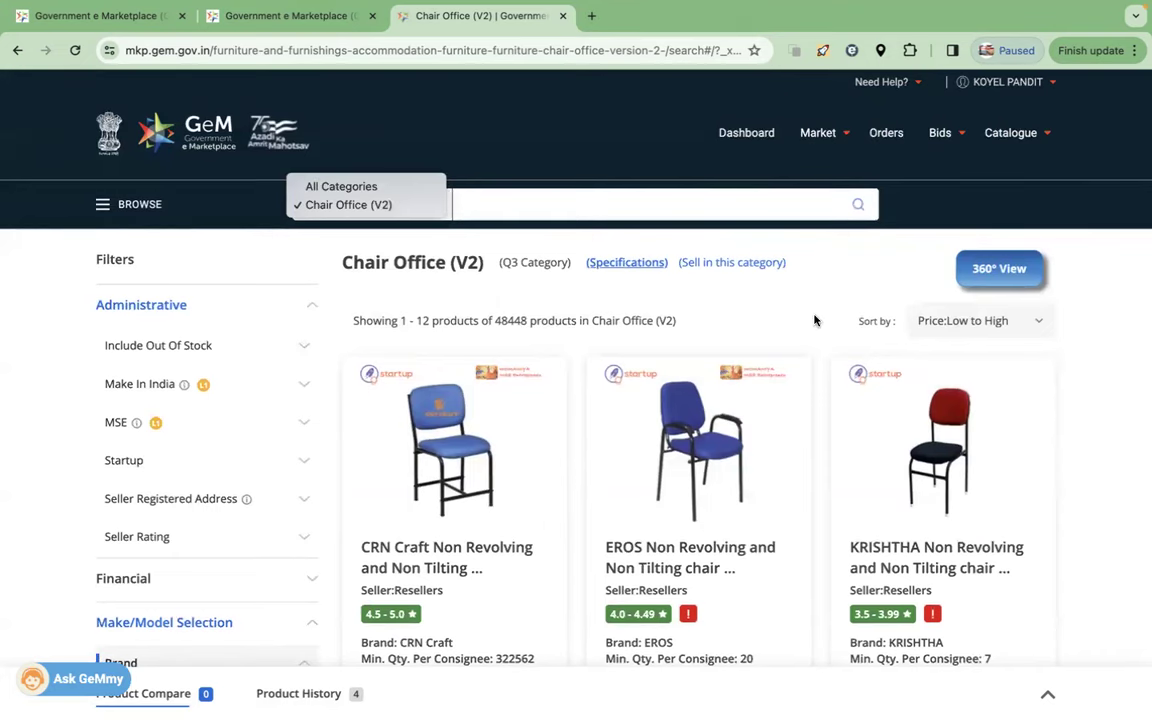
pyautogui.click(872, 249)
pyautogui.scroll(-3, 698, 416)
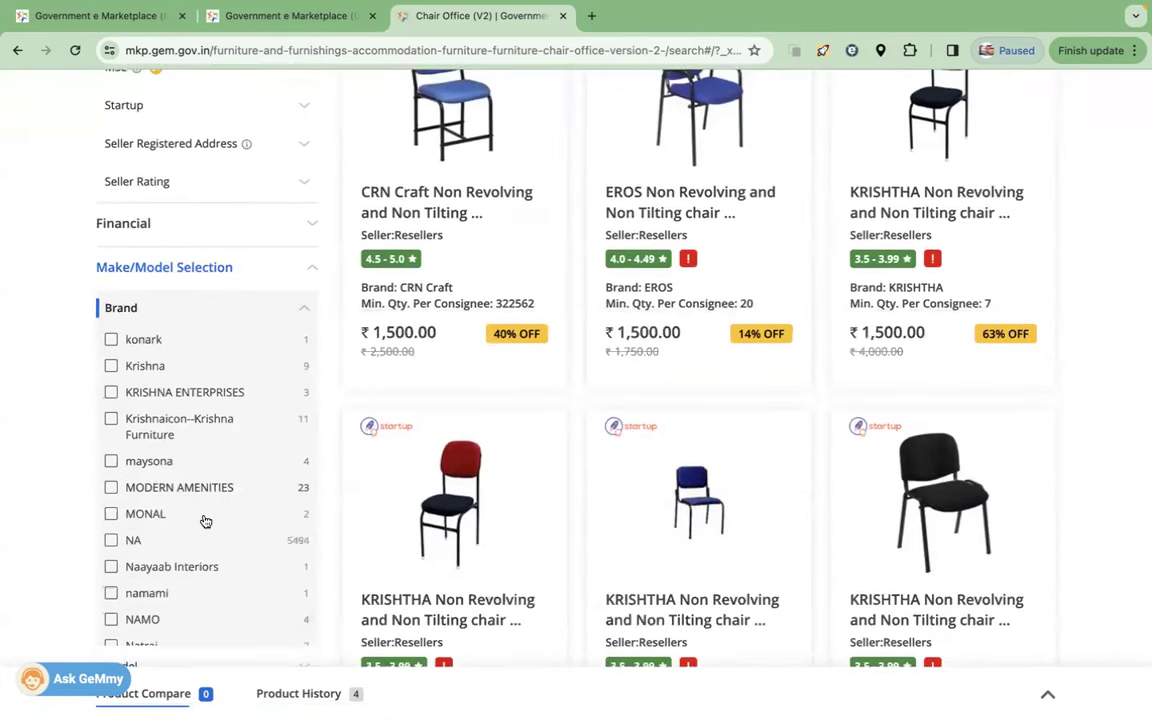
pyautogui.click(113, 540)
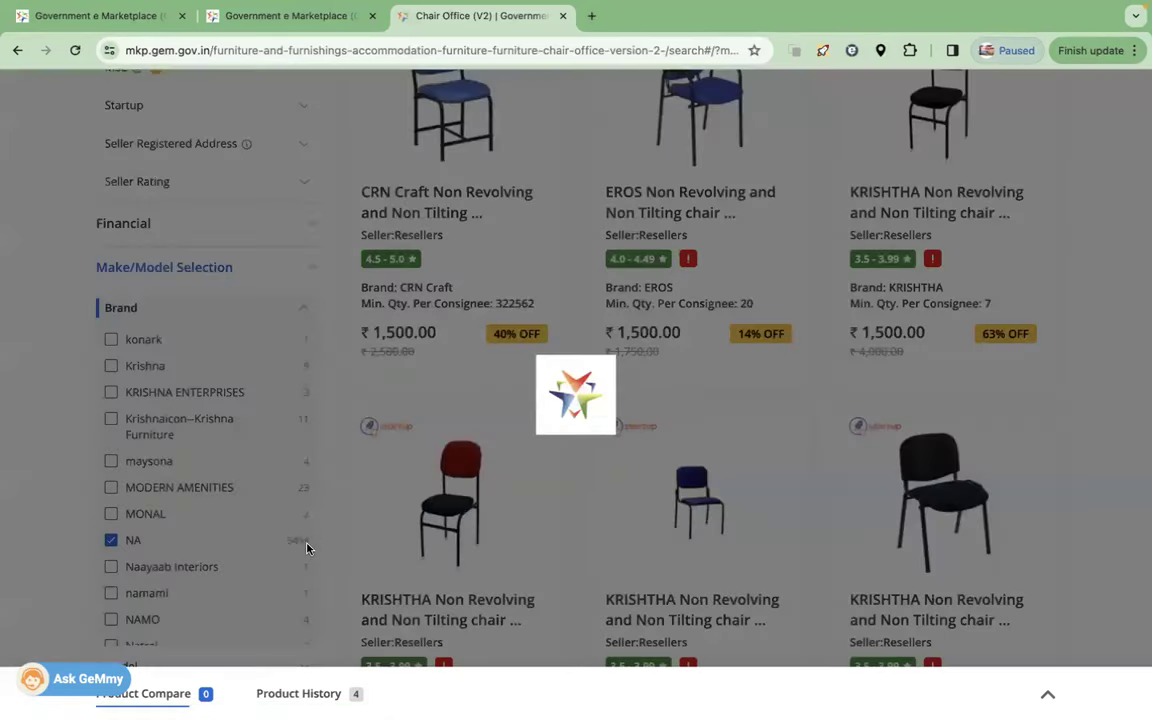
pyautogui.scroll(-5, 632, 459)
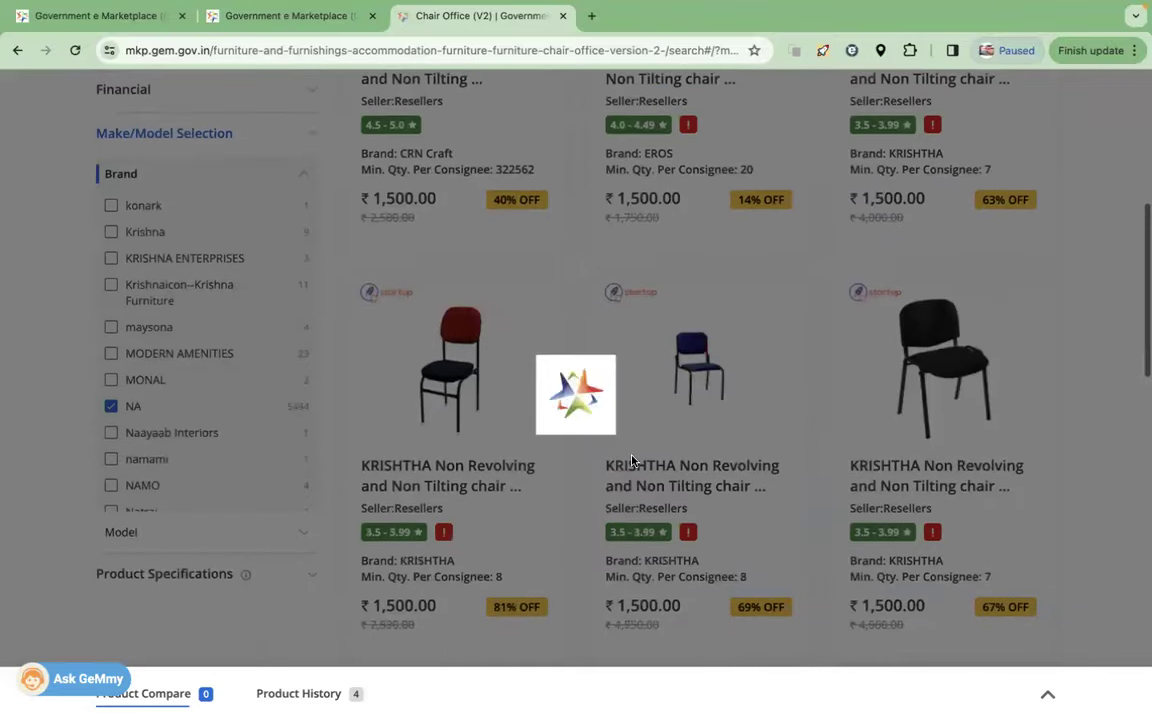
pyautogui.scroll(-10, 622, 412)
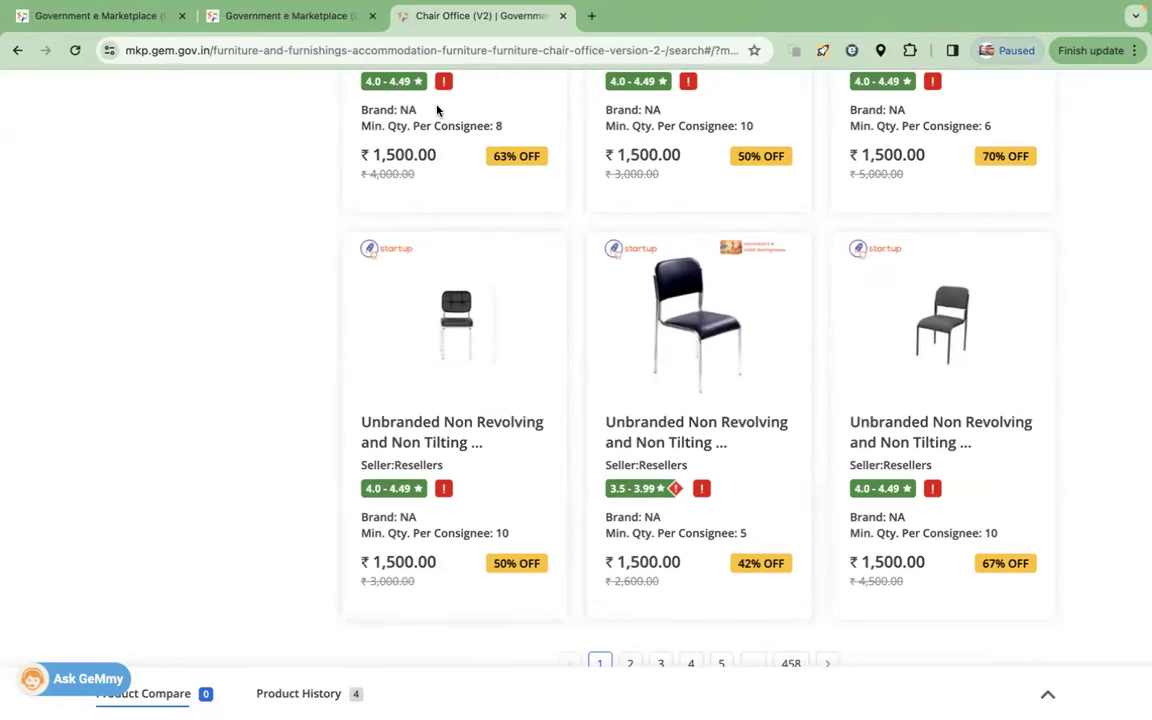
pyautogui.scroll(10, 373, 211)
pyautogui.scroll(3, 350, 213)
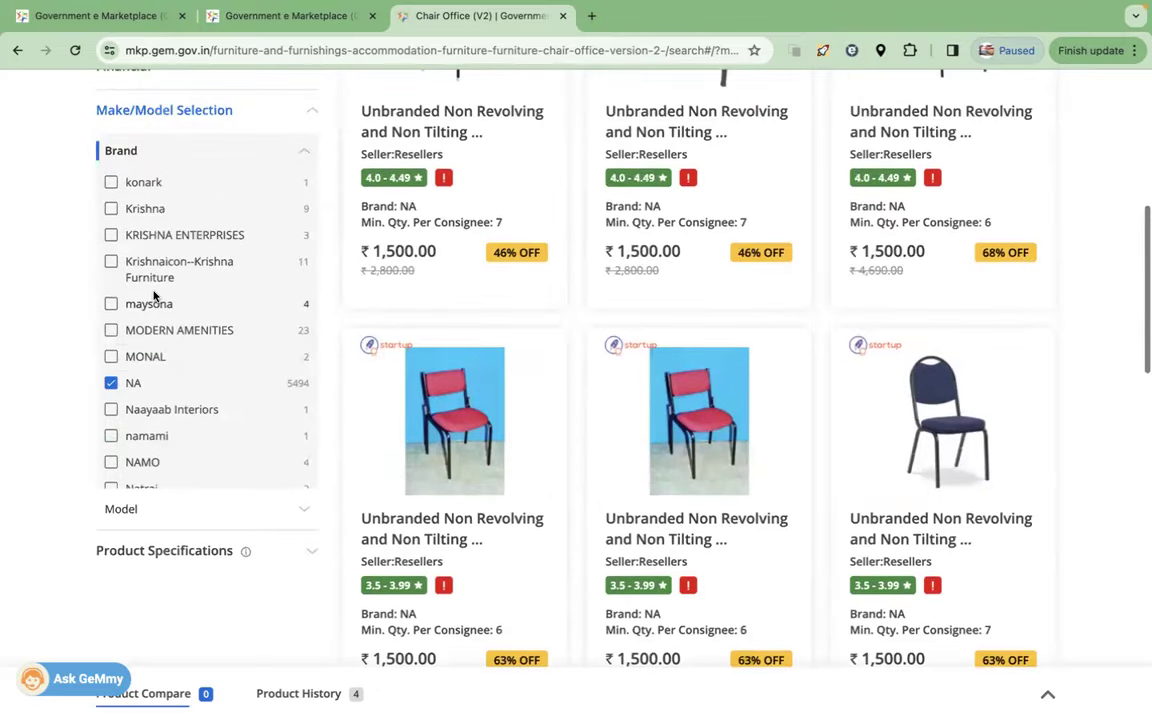
pyautogui.click(111, 383)
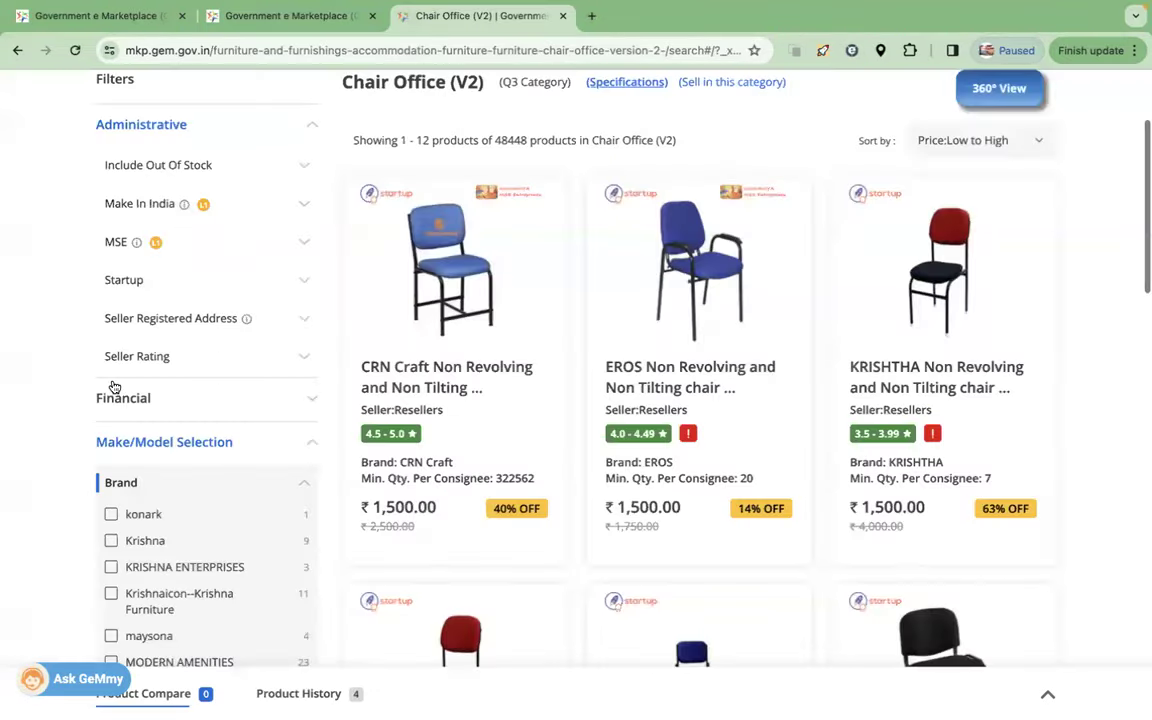
# Step: Change the search category dropdown from Chair Office (V2) to All Categories
pyautogui.scroll(-3, 118, 376)
pyautogui.scroll(-3, 121, 368)
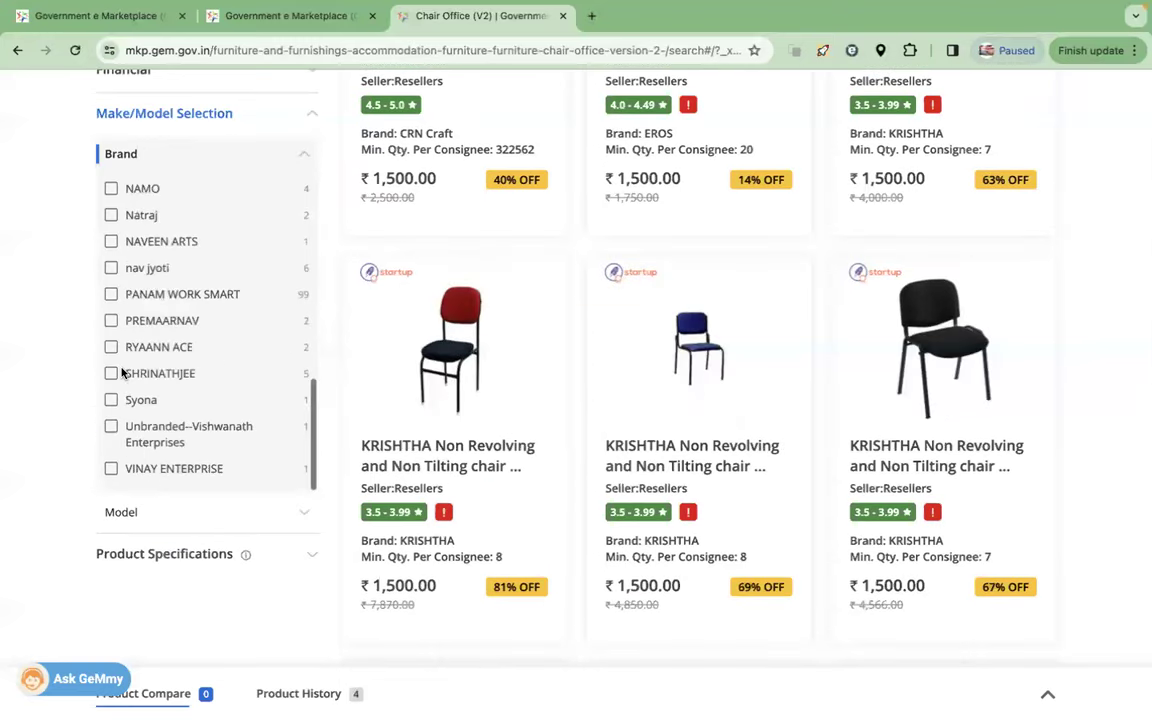
pyautogui.scroll(1, 150, 215)
pyautogui.scroll(6, 155, 213)
pyautogui.scroll(-5, 232, 400)
pyautogui.scroll(-5, 195, 250)
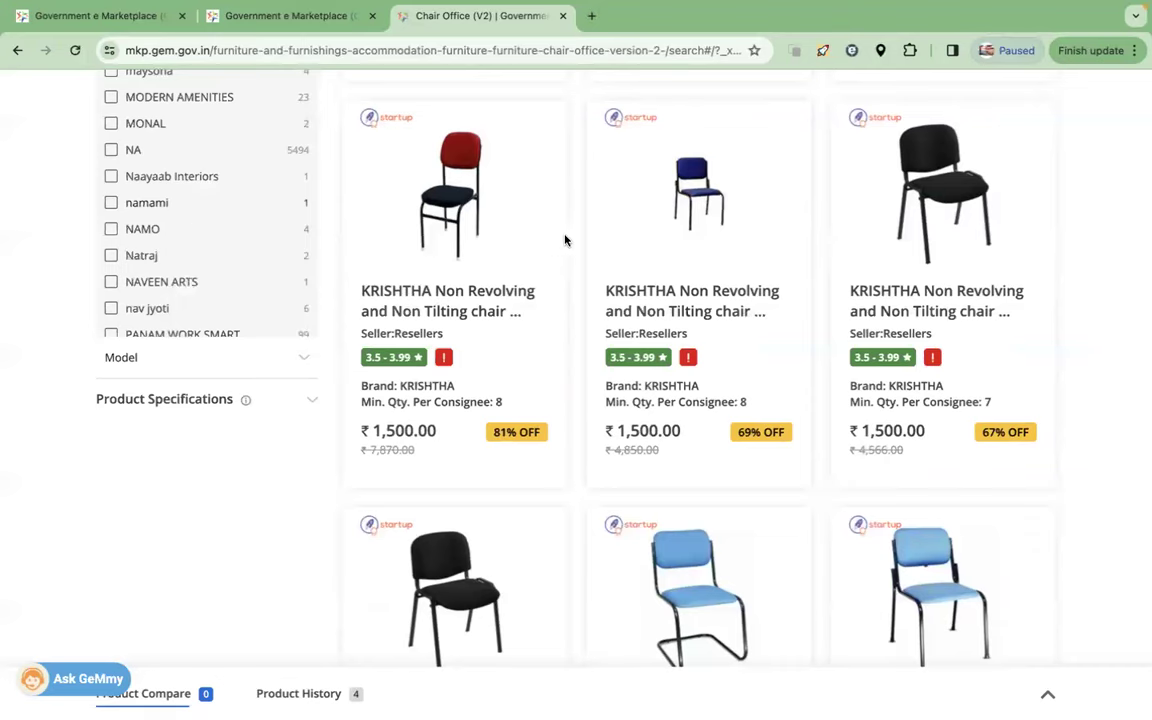
pyautogui.scroll(7, 342, 216)
pyautogui.click(429, 205)
pyautogui.click(362, 185)
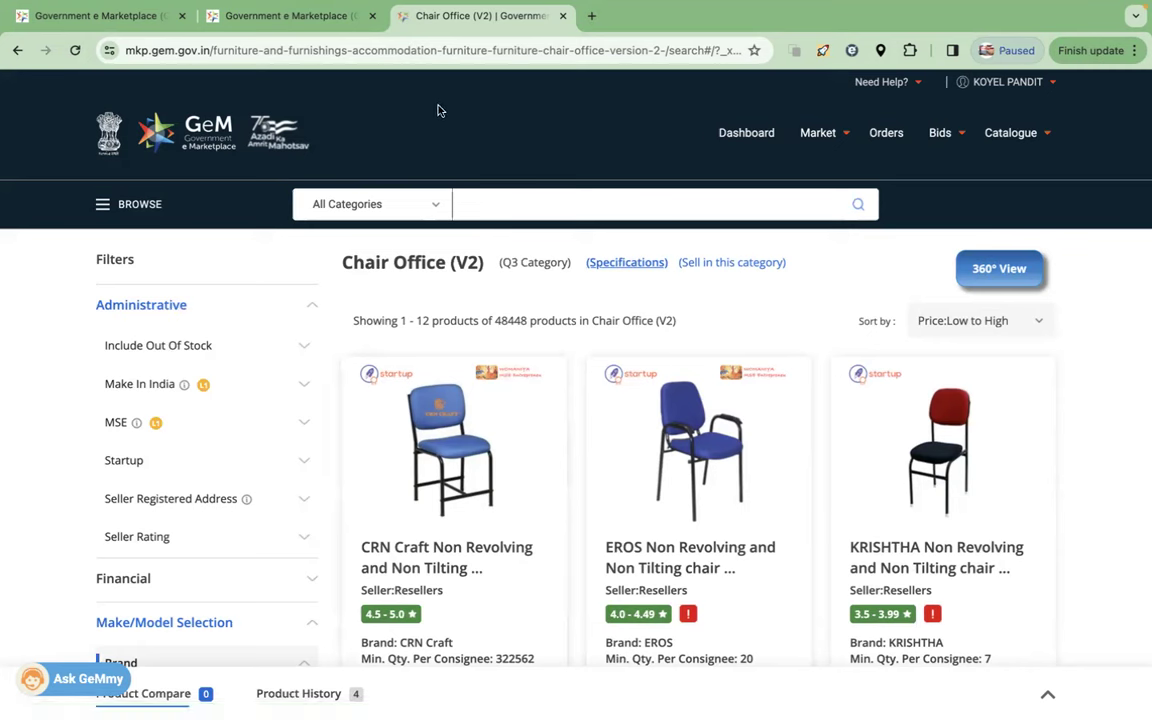
# Step: Set the search category dropdown to All Categories
pyautogui.click(495, 211)
pyautogui.click(395, 210)
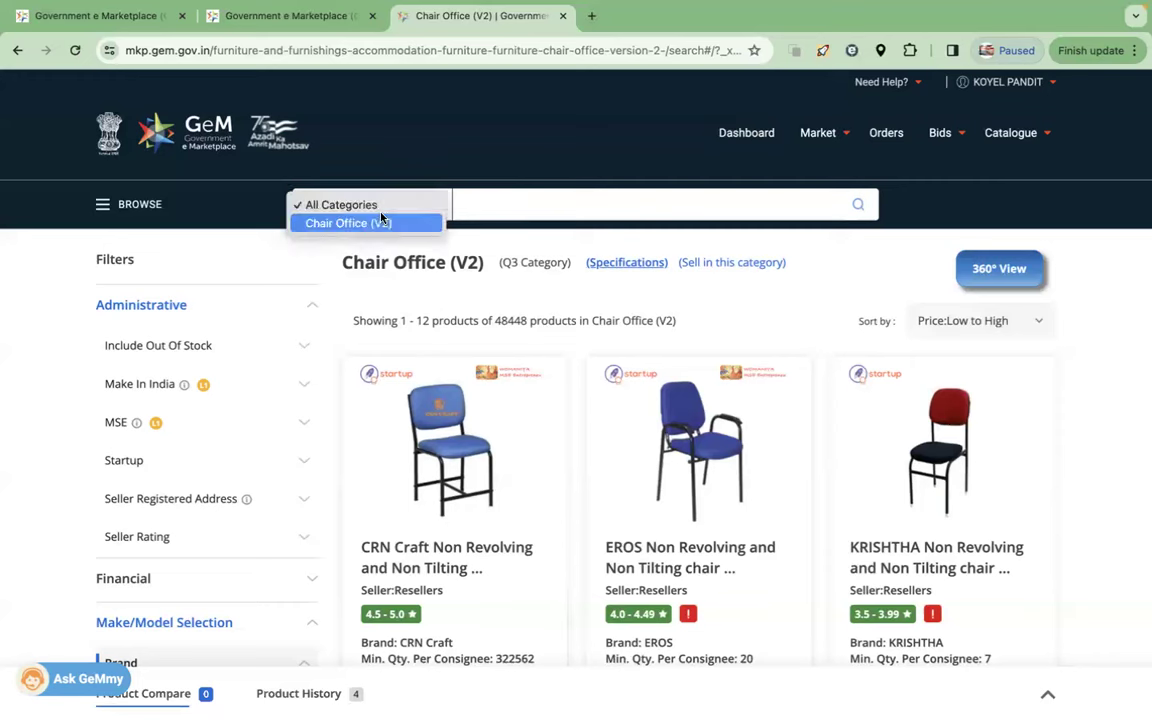
pyautogui.click(378, 218)
pyautogui.click(378, 218)
pyautogui.click(370, 204)
pyautogui.click(363, 202)
pyautogui.click(335, 186)
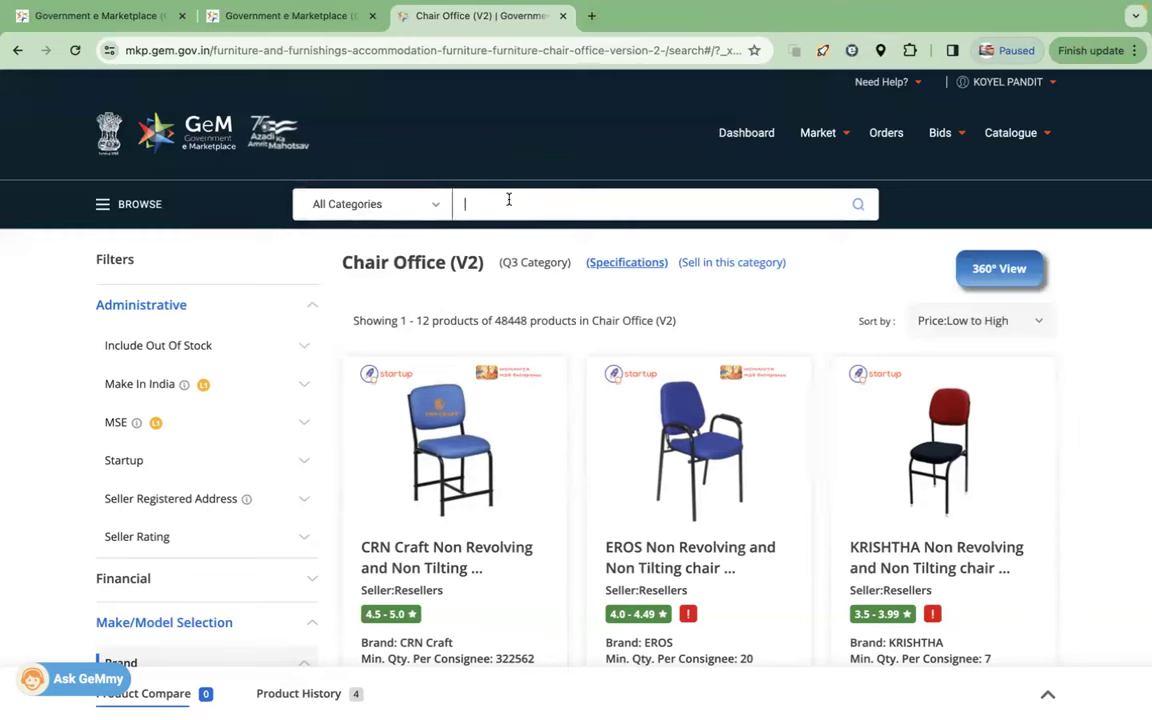
# Step: Search all categories for COPIER
pyautogui.write('DUS')
pyautogui.press('BackSpace')
pyautogui.press('BackSpace')
pyautogui.press('Return')
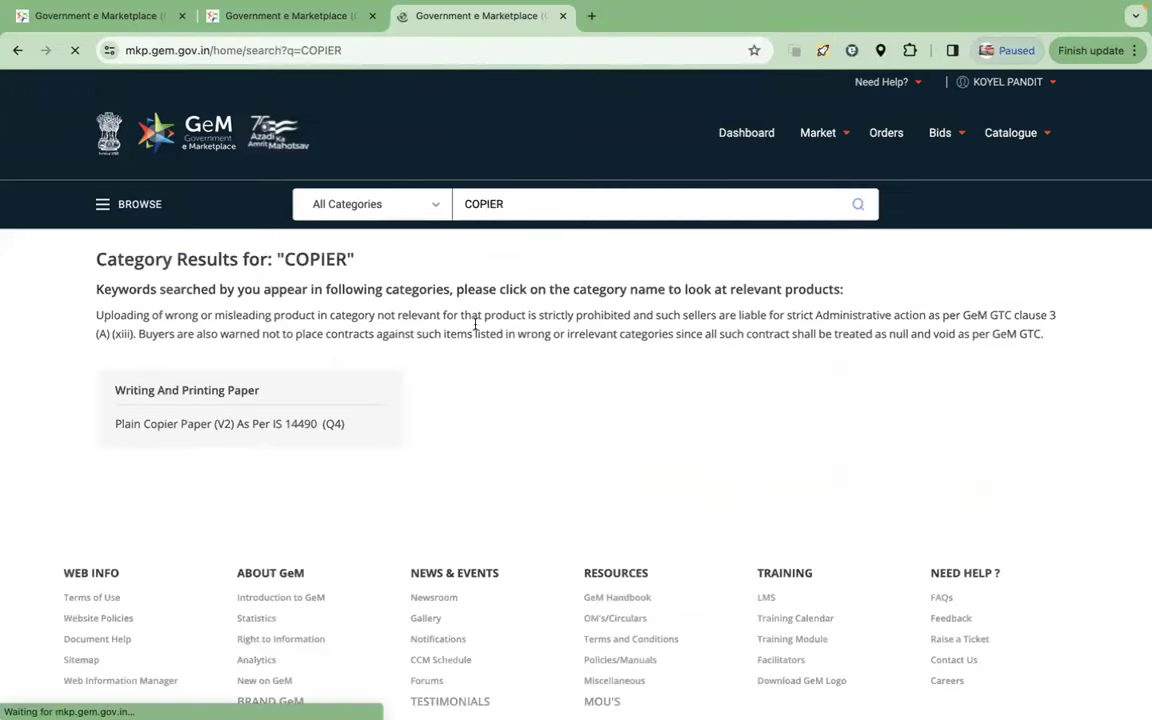
# Step: Open the Plain Copier Paper (V2) results and remove the COPIER search chip
pyautogui.click(257, 426)
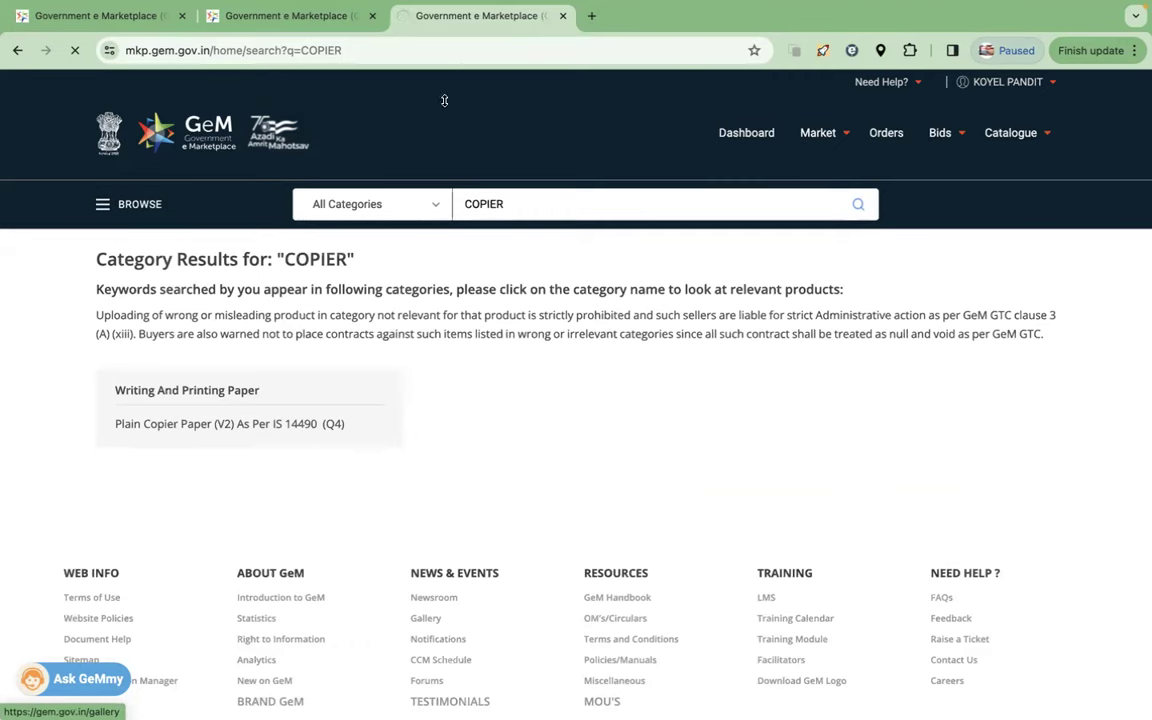
pyautogui.scroll(-2, 600, 225)
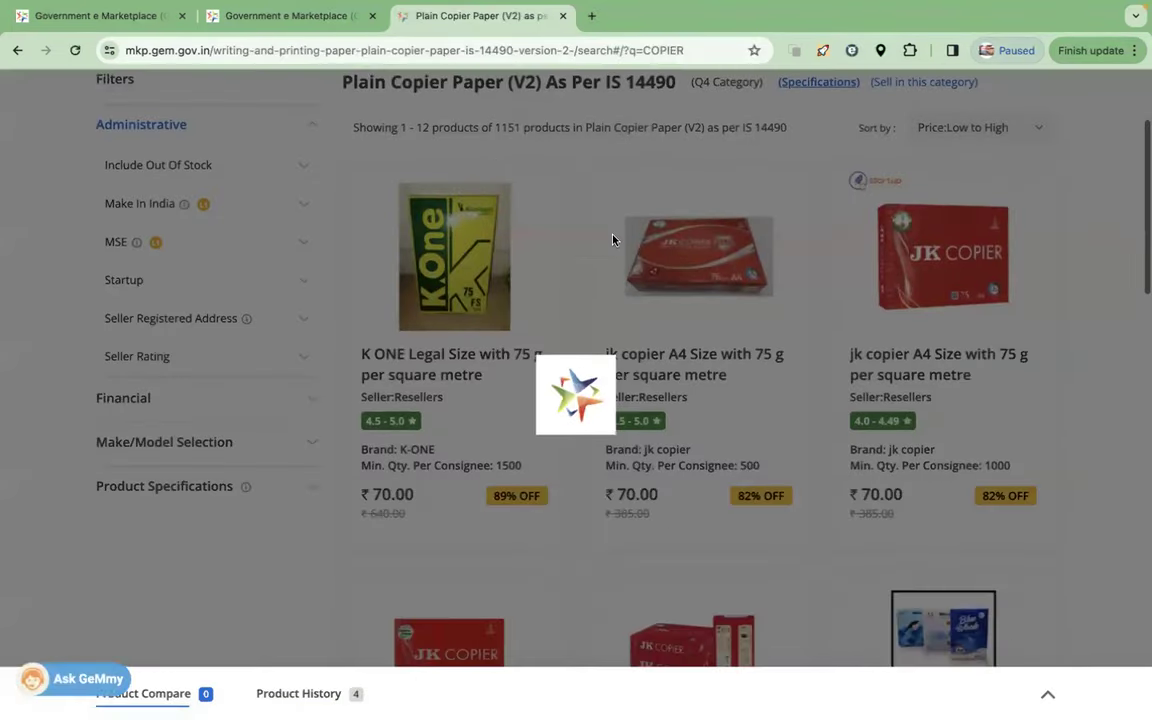
pyautogui.scroll(2, 594, 306)
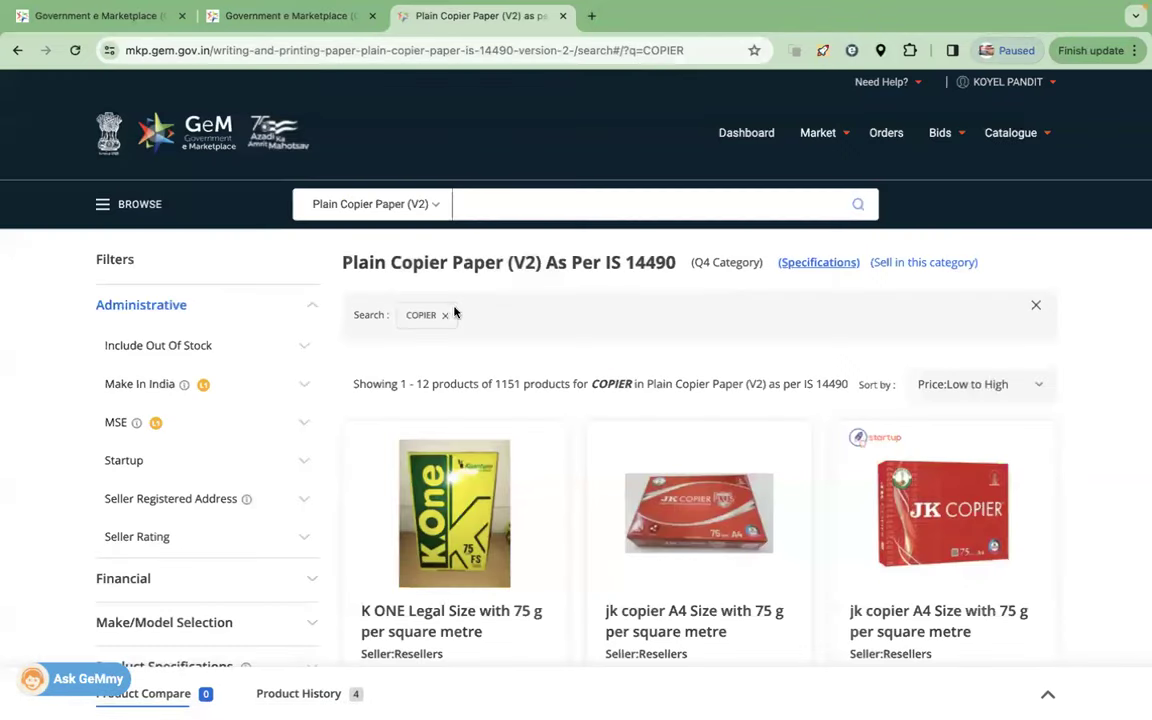
pyautogui.click(446, 315)
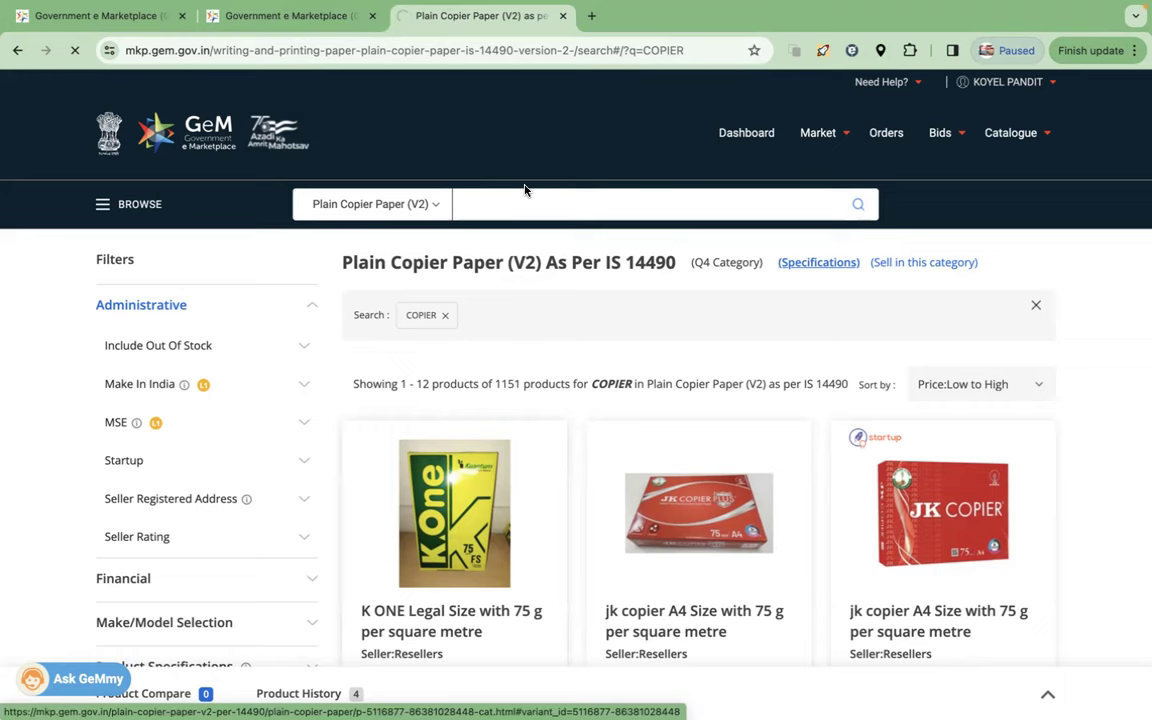
pyautogui.click(445, 315)
# Step: Open a jk copier paper product in a new tab and switch to it
pyautogui.scroll(-5, 496, 345)
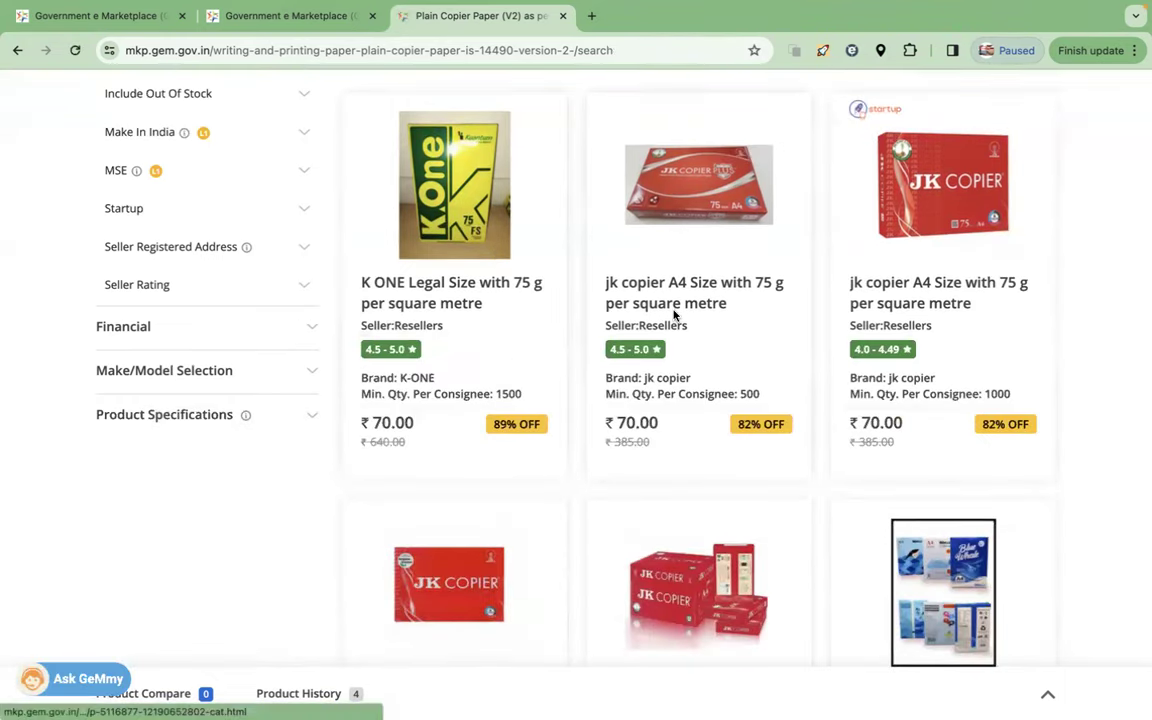
pyautogui.scroll(-10, 941, 365)
pyautogui.scroll(-1, 941, 365)
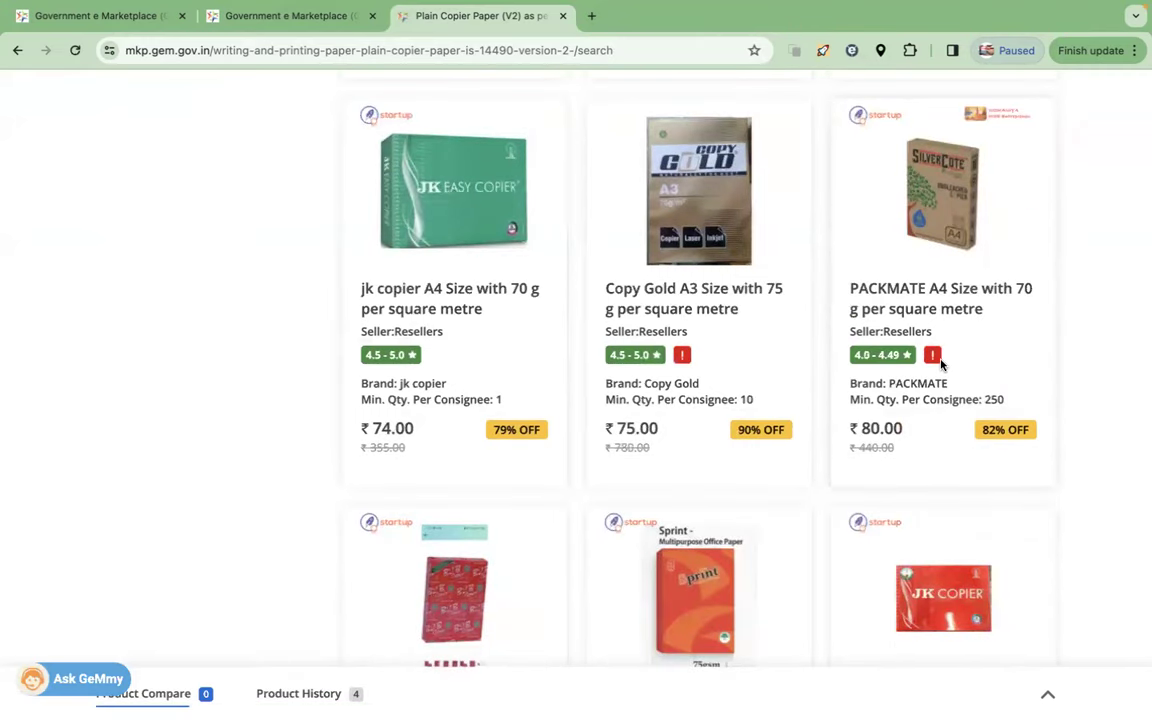
pyautogui.keyDown('super'); pyautogui.click(436, 307); pyautogui.keyUp('super')
pyautogui.click(669, 22)
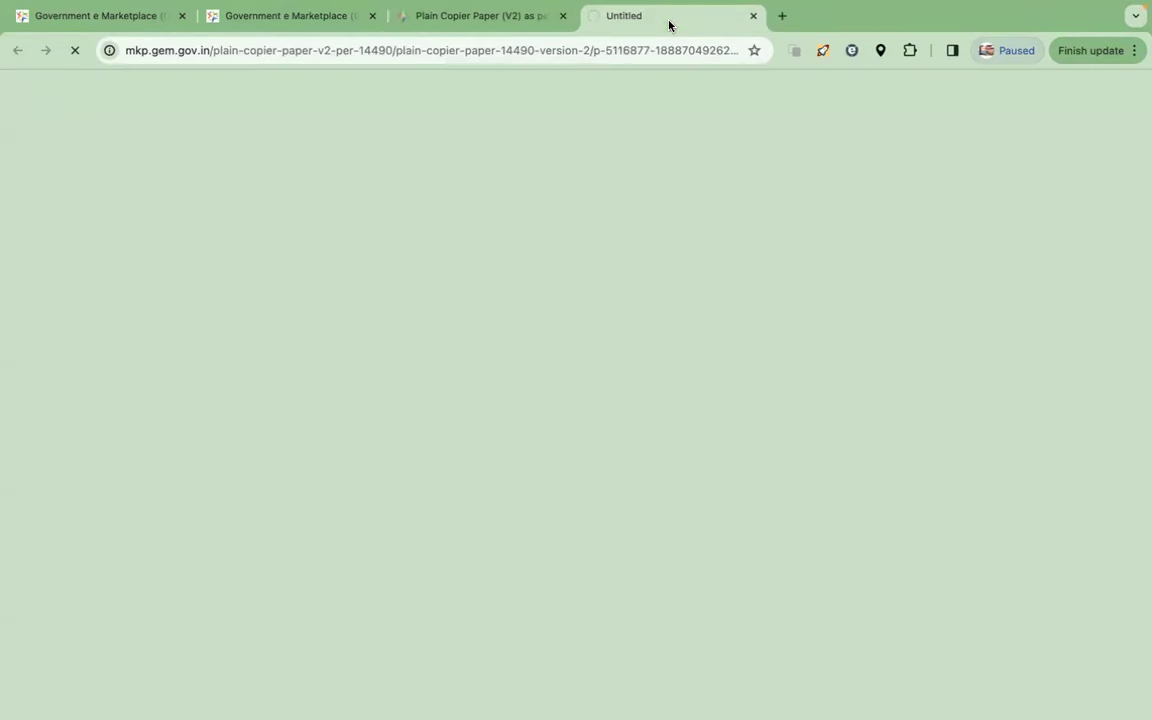
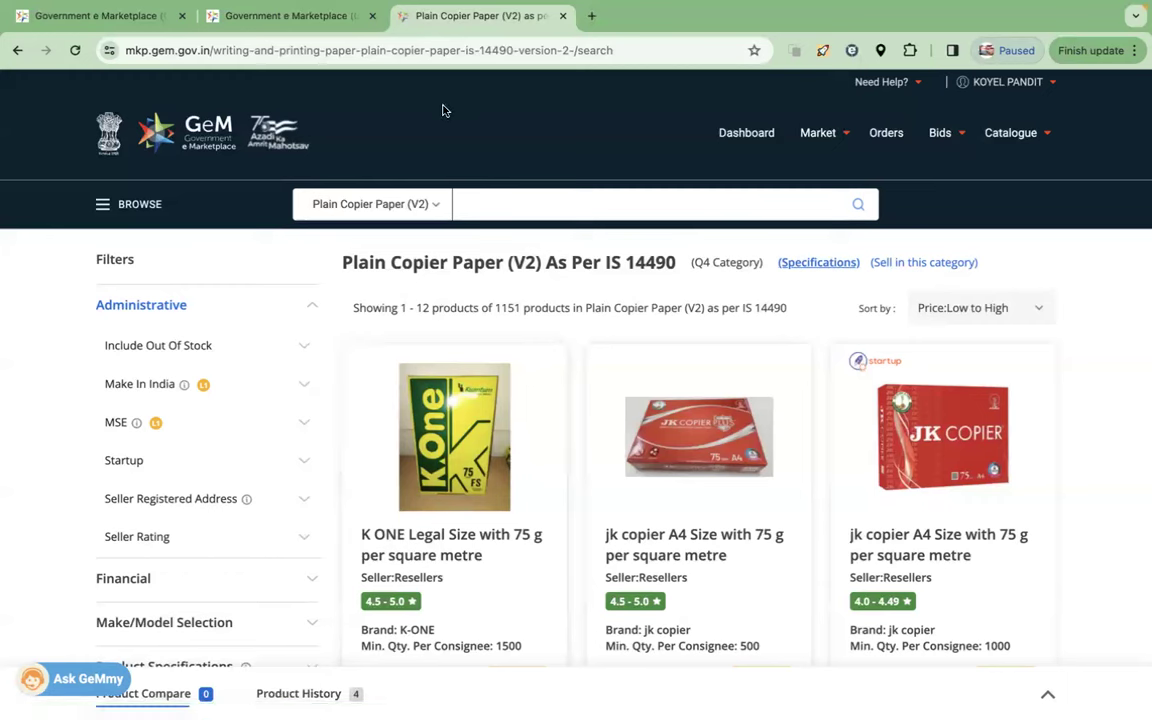
# Step: Widen the product search to All Categories, then load the GeM homepage in a new tab
pyautogui.click(366, 202)
pyautogui.click(364, 194)
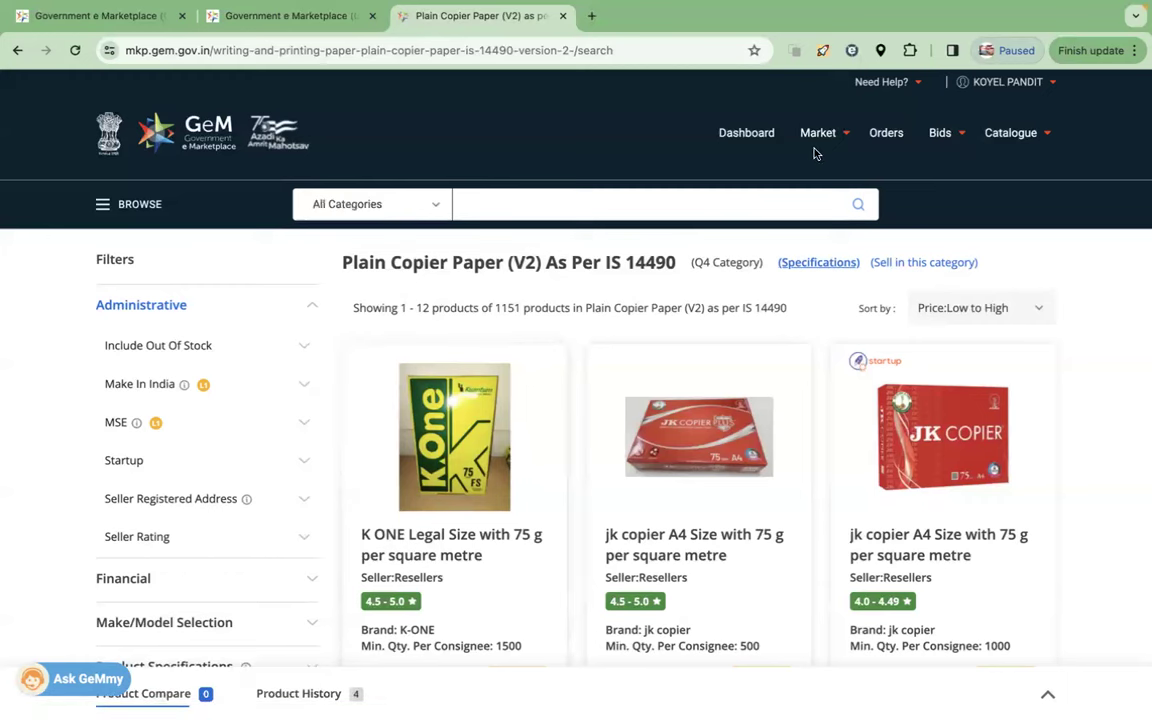
pyautogui.press('super+t')
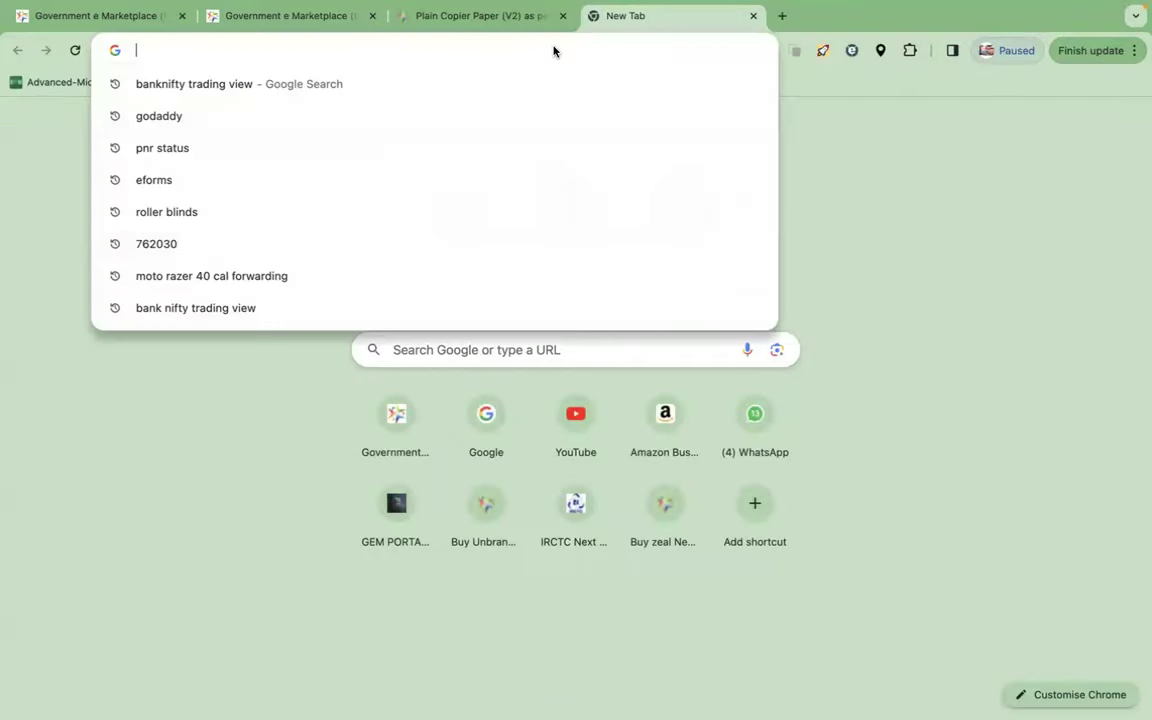
pyautogui.write('GEM')
pyautogui.press('Return')
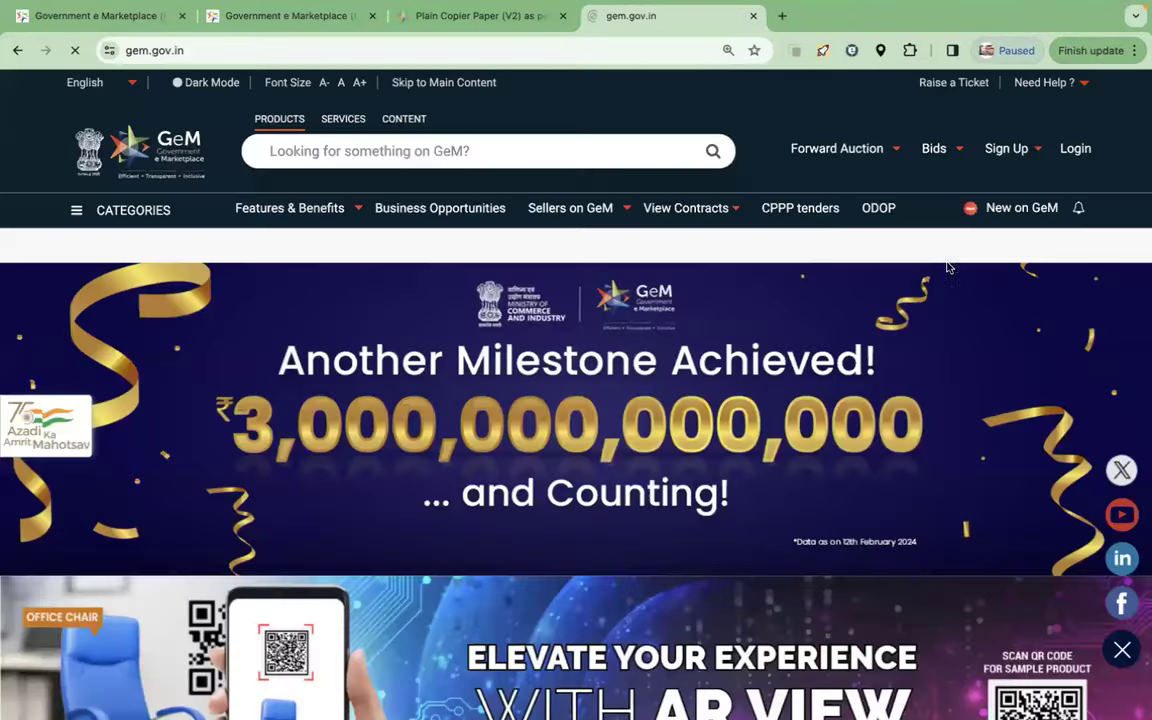
# Step: View the New on GeM updates page, then close that tab
pyautogui.click(997, 210)
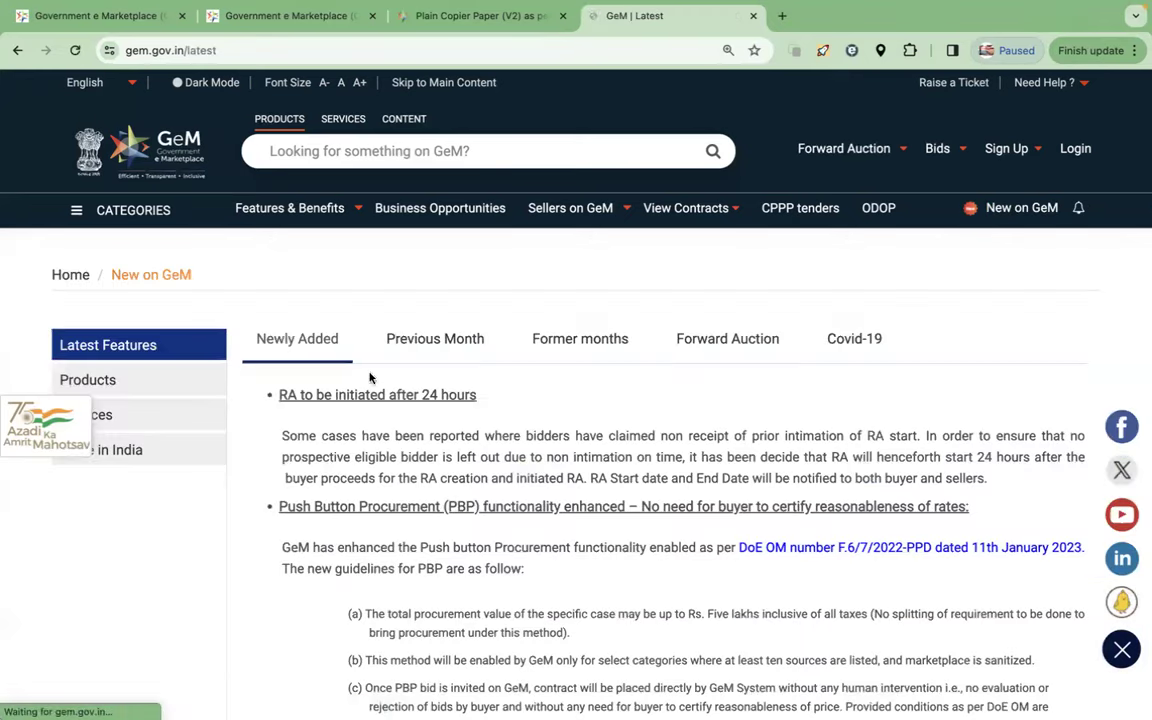
pyautogui.scroll(-1, 355, 442)
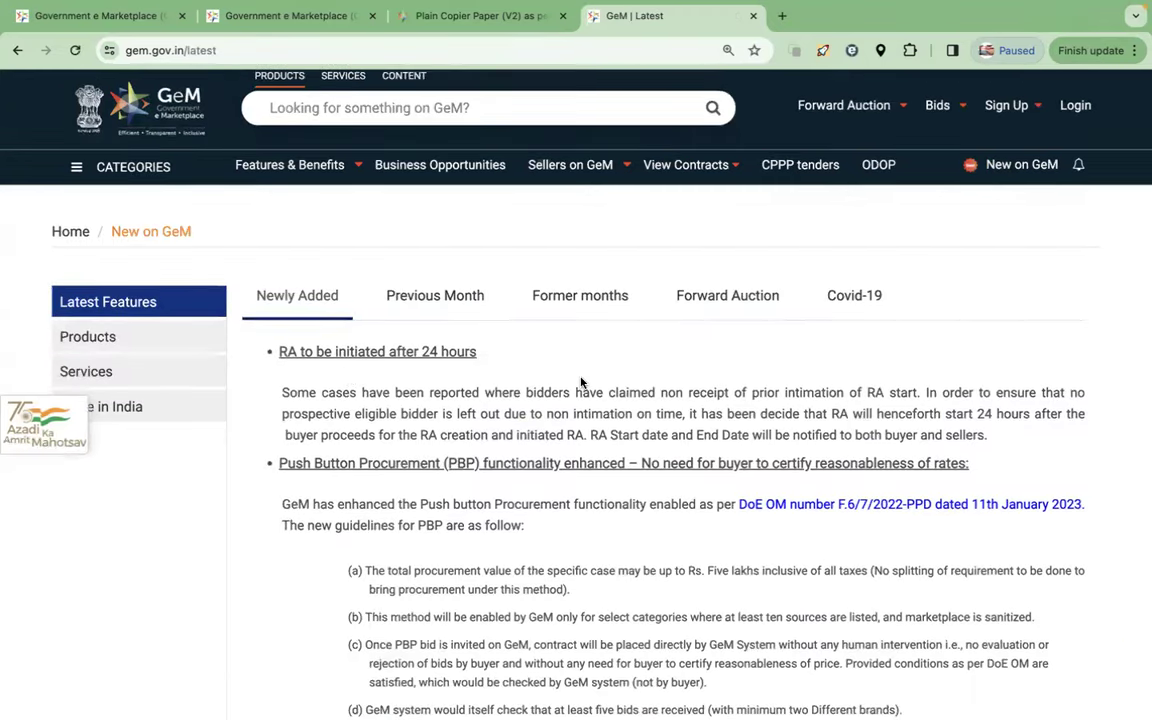
pyautogui.scroll(1, 615, 333)
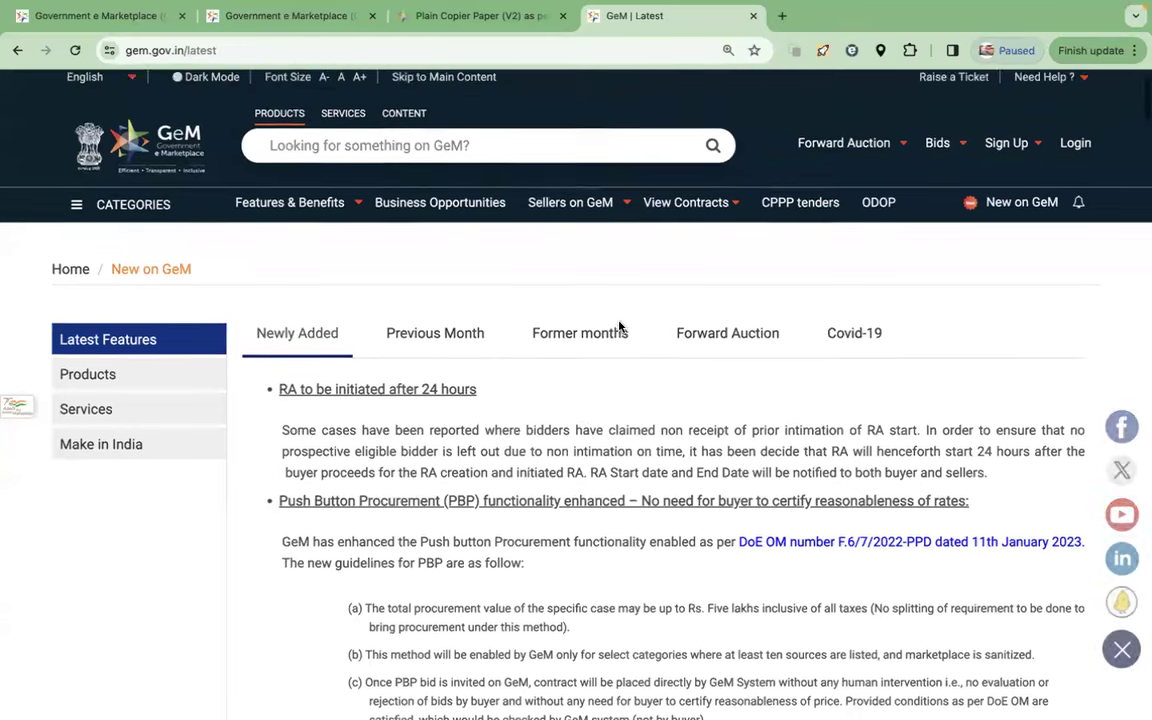
pyautogui.click(490, 25)
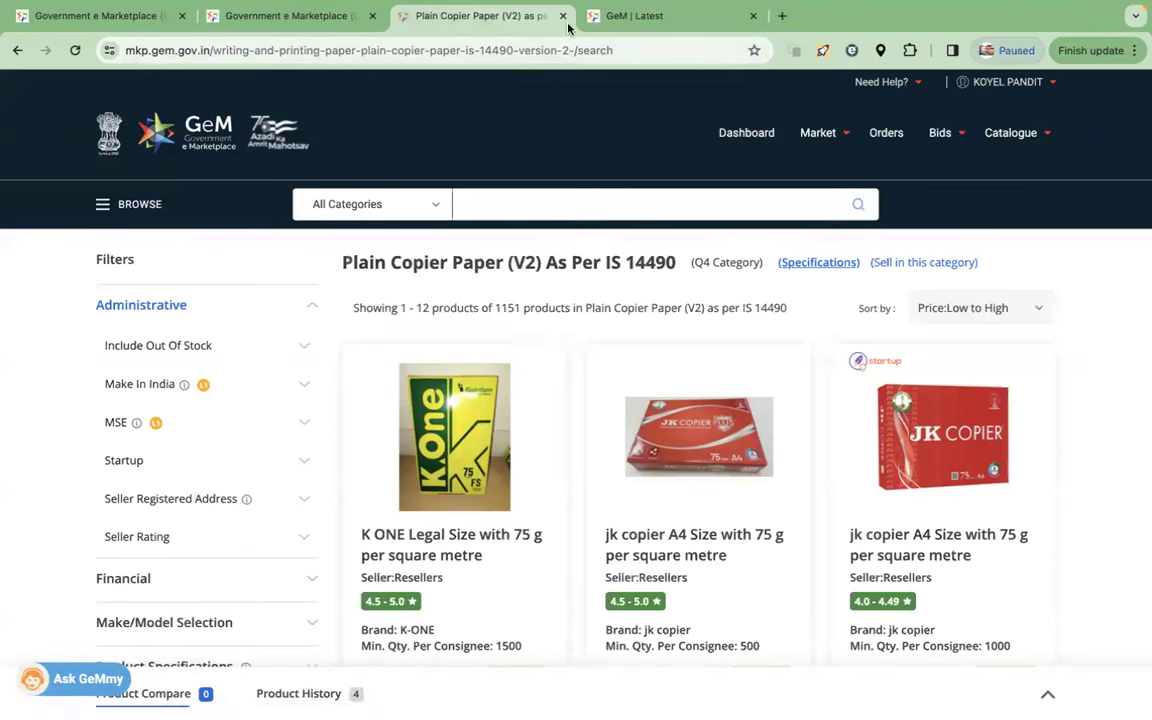
pyautogui.middleClick(676, 18)
# Step: Load gem.gov.in in a new tab and open One District One Product from its banner slide
pyautogui.click(592, 16)
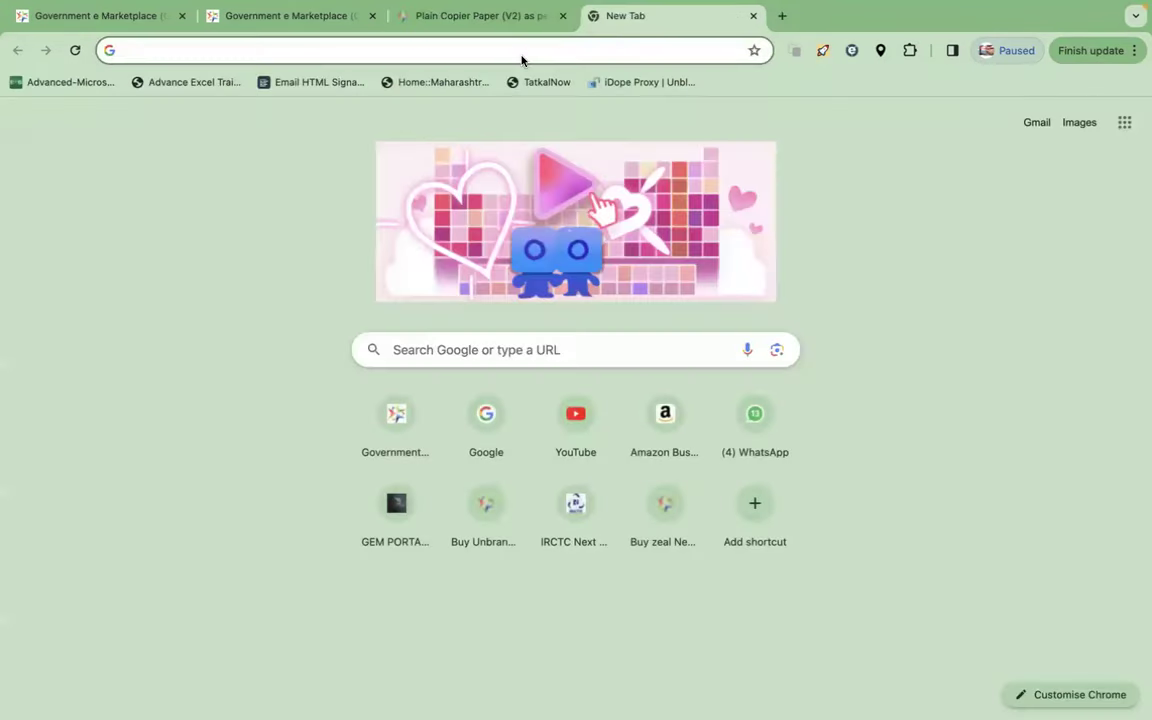
pyautogui.click(522, 52)
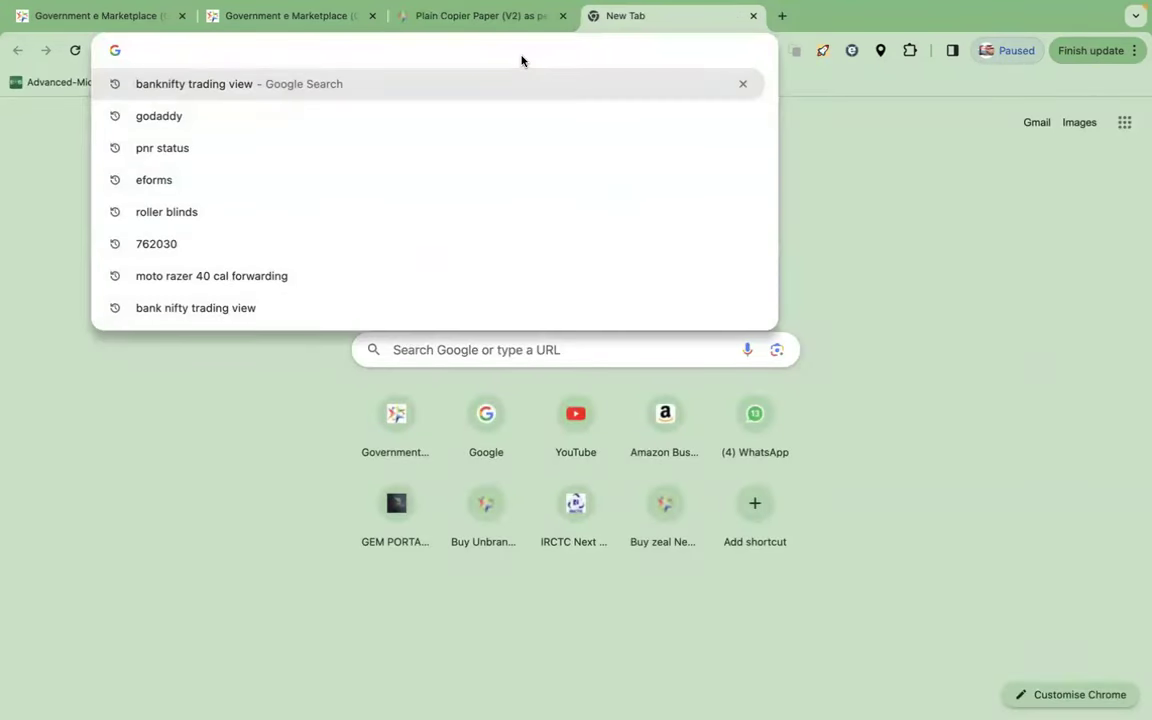
pyautogui.write('GEM')
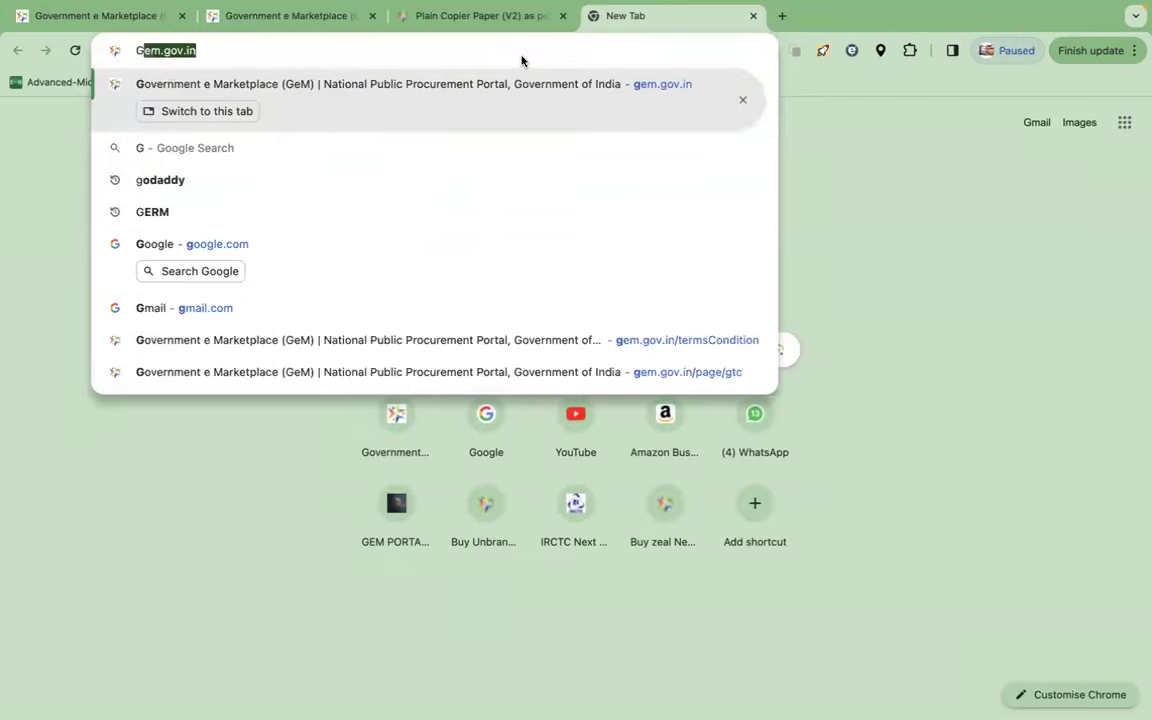
pyautogui.press('Return')
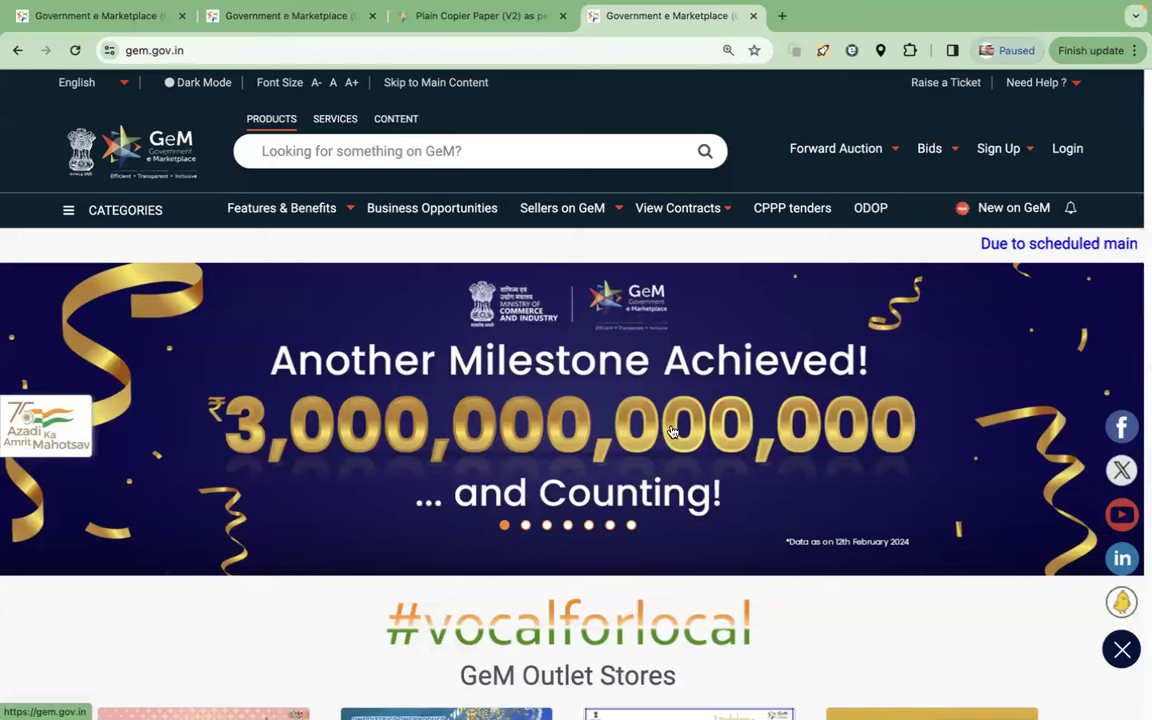
pyautogui.click(637, 526)
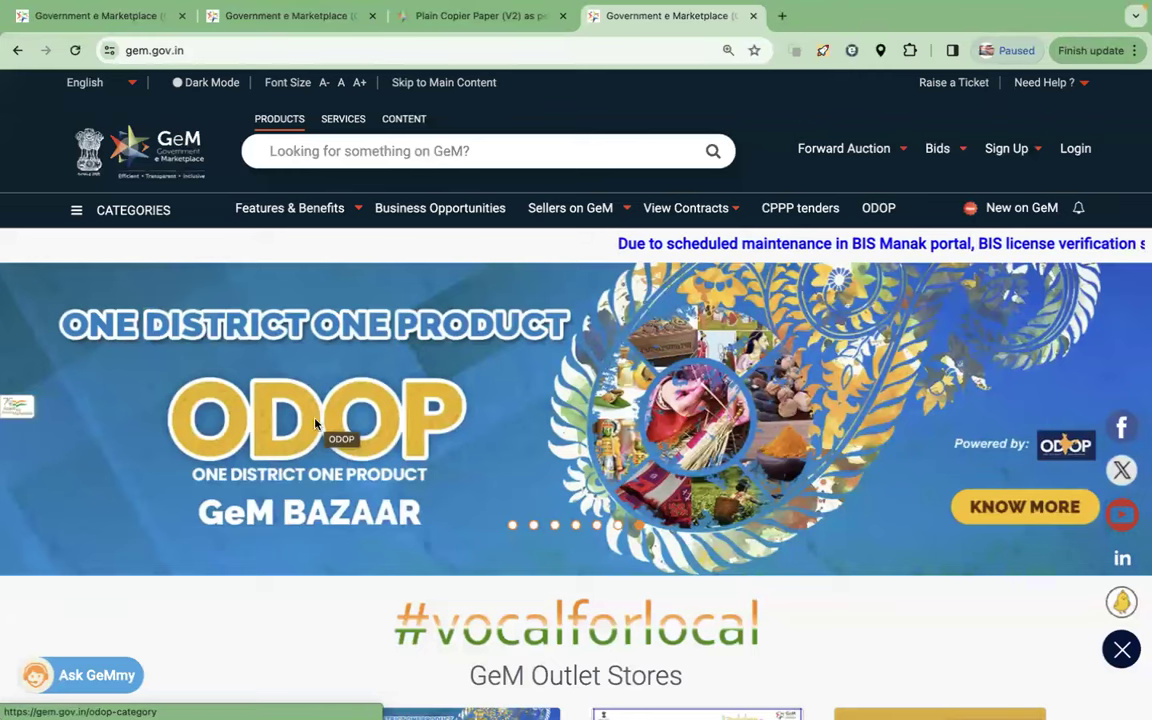
pyautogui.click(255, 434)
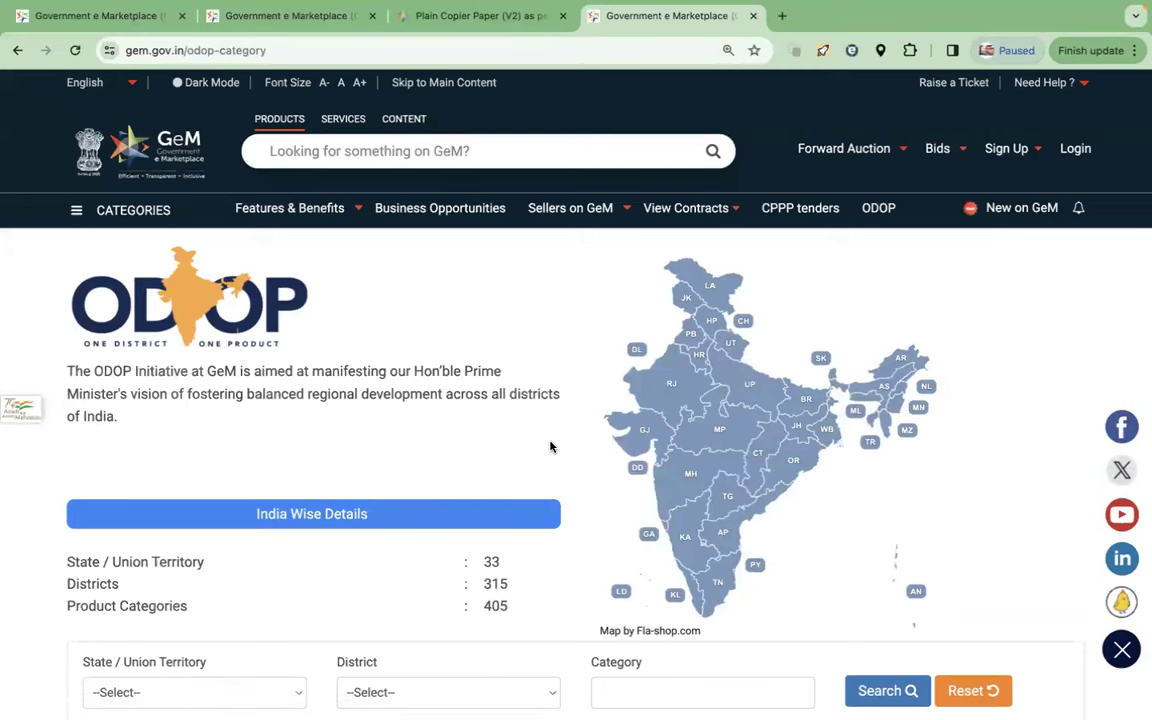
# Step: Inspect the ODOP state map's counts and scroll down to the 405-entry product table
pyautogui.scroll(-3, 970, 459)
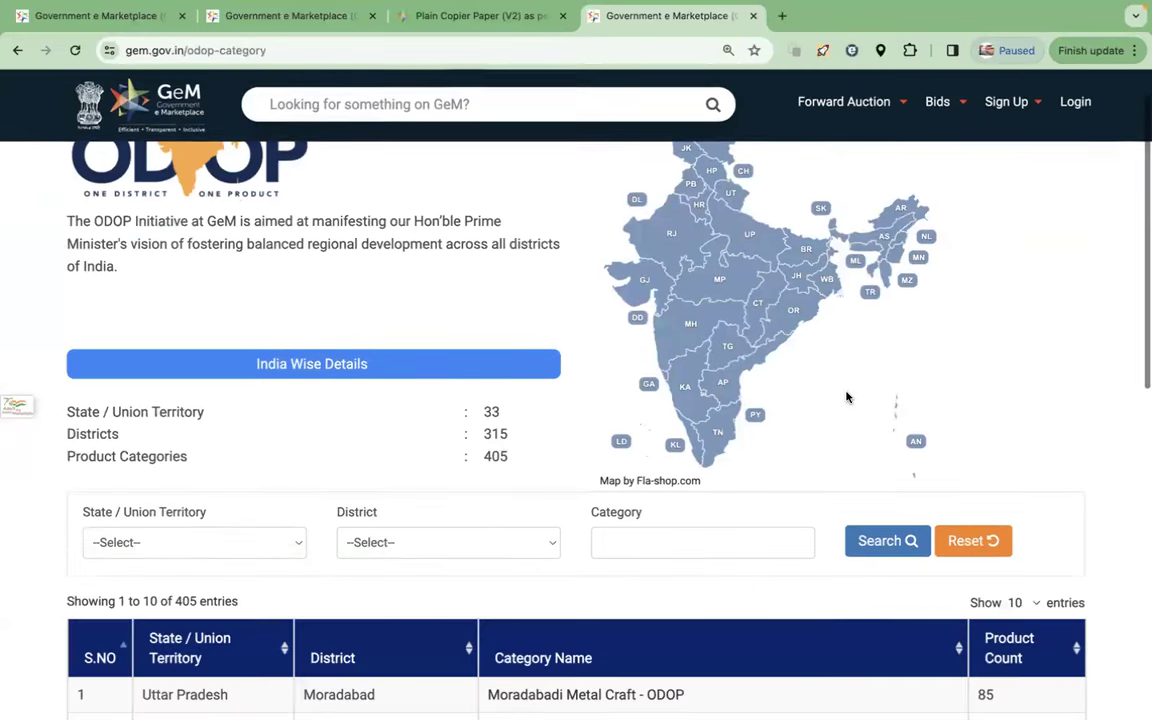
pyautogui.scroll(3, 980, 304)
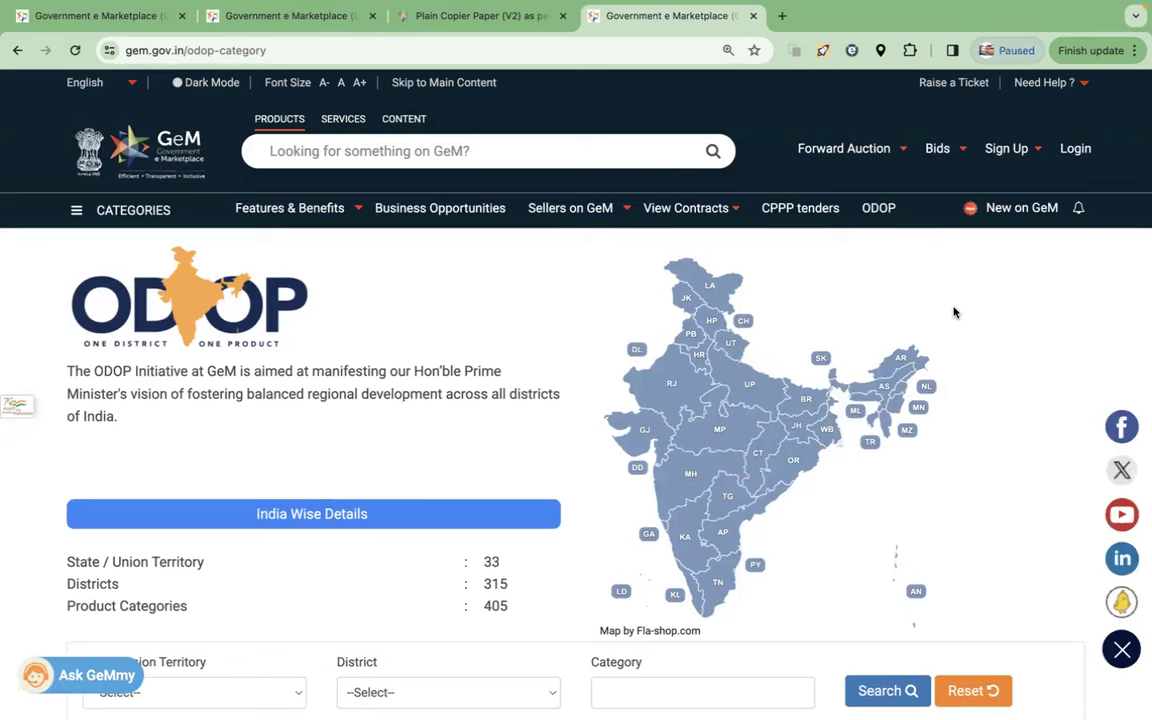
pyautogui.moveTo(716, 293)
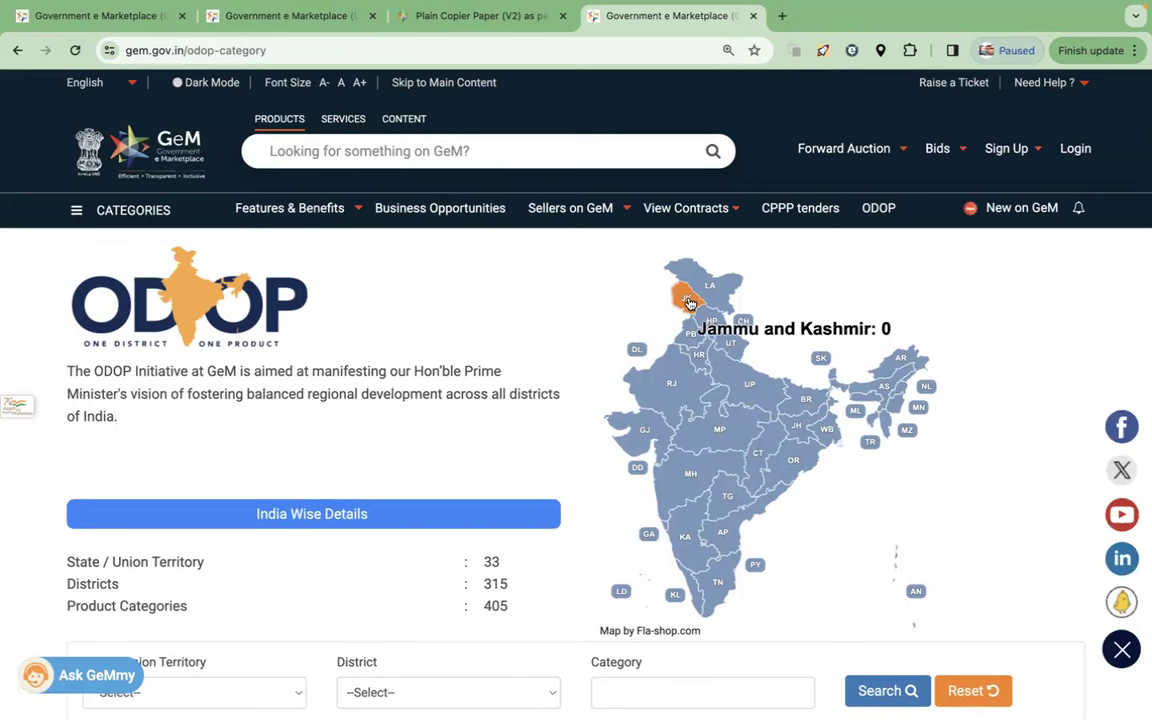
pyautogui.moveTo(709, 322)
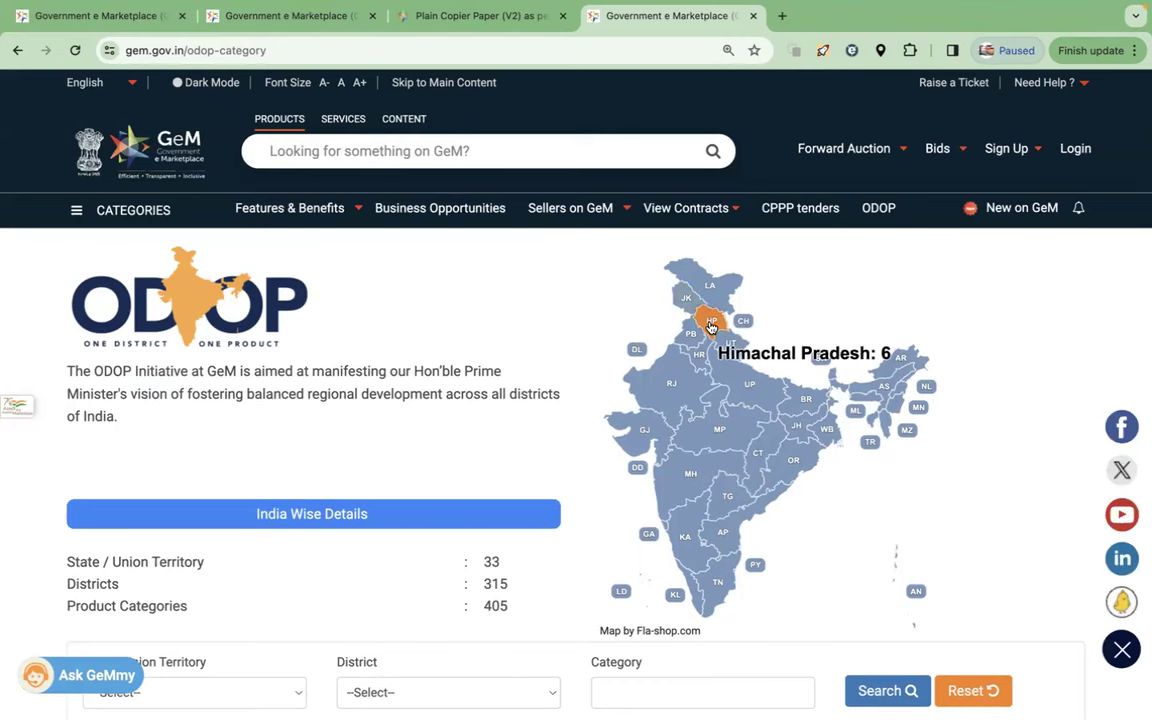
pyautogui.moveTo(734, 352)
pyautogui.moveTo(736, 391)
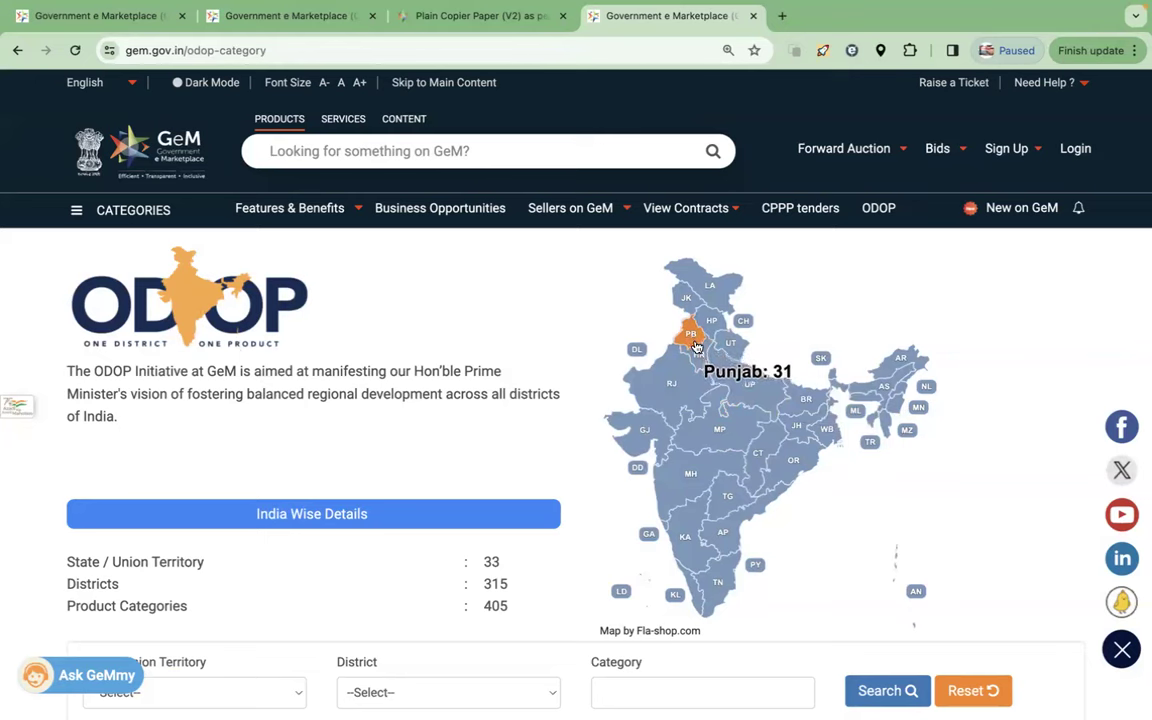
pyautogui.moveTo(701, 362)
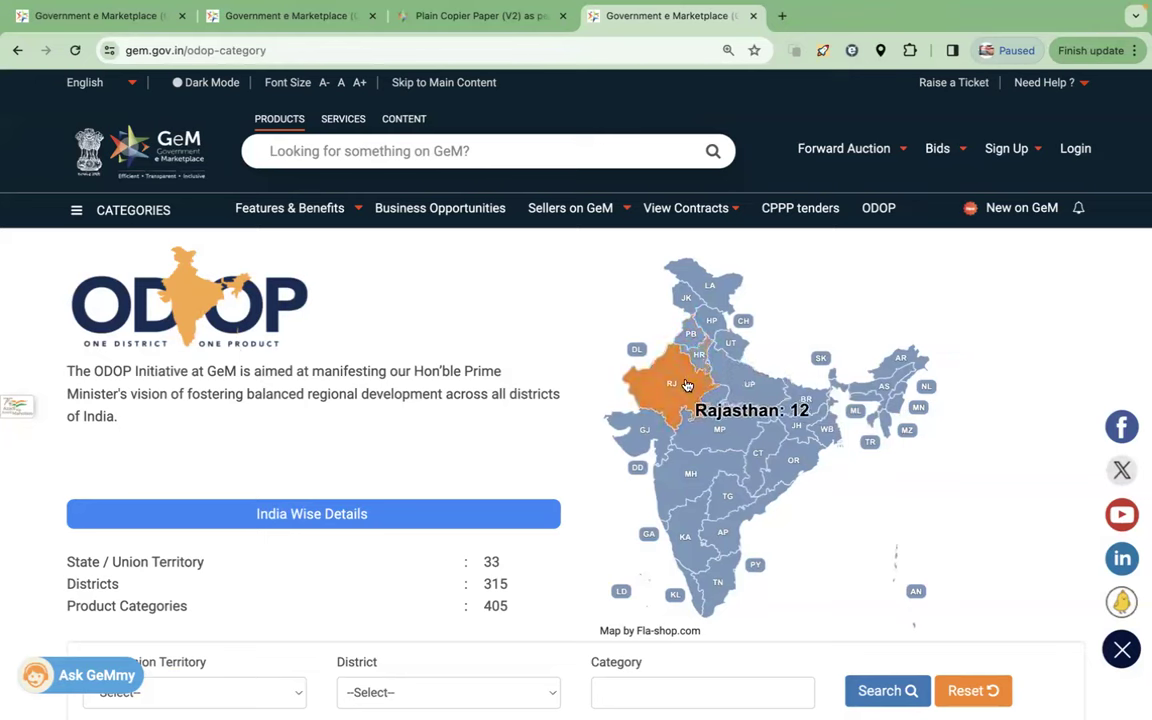
pyautogui.moveTo(638, 352)
pyautogui.moveTo(637, 444)
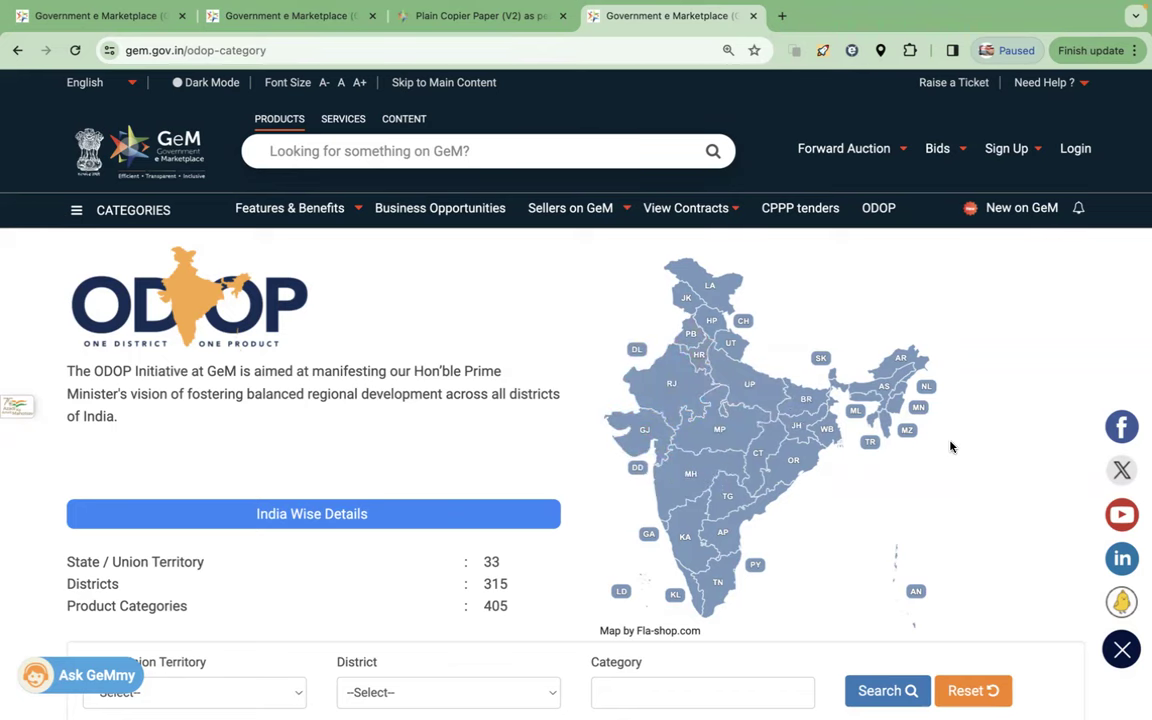
pyautogui.scroll(-3, 951, 447)
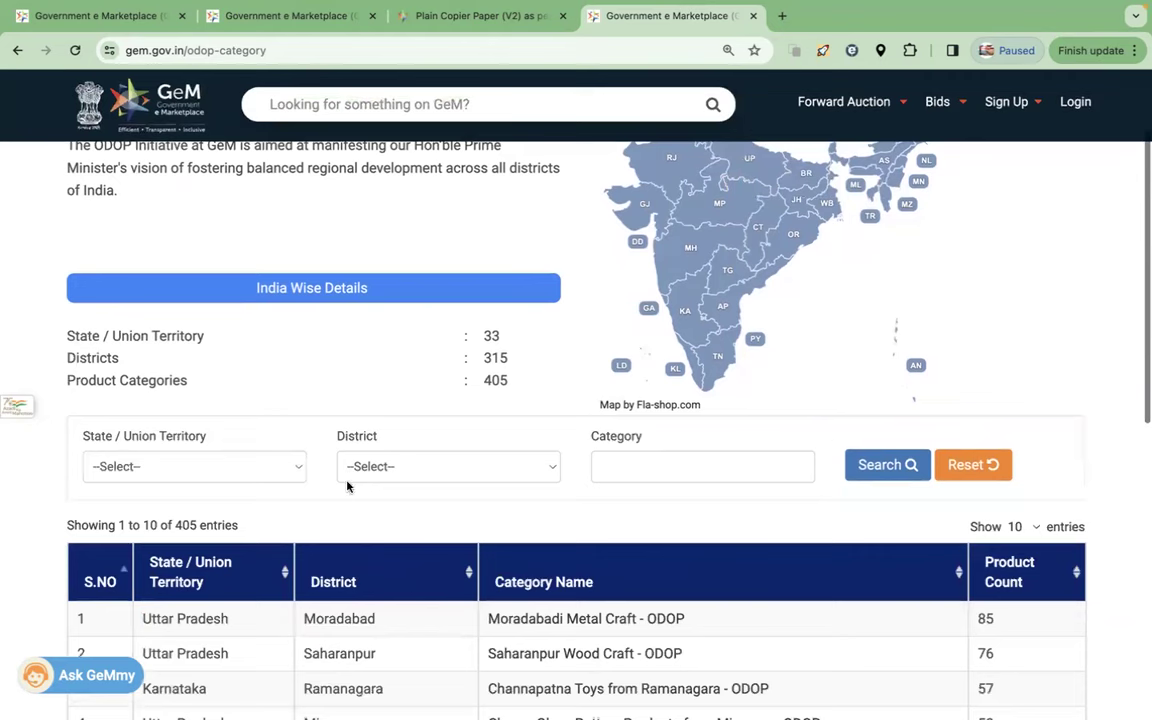
# Step: Filter the ODOP categories to Madhya Pradesh, listing 40 entries
pyautogui.click(224, 465)
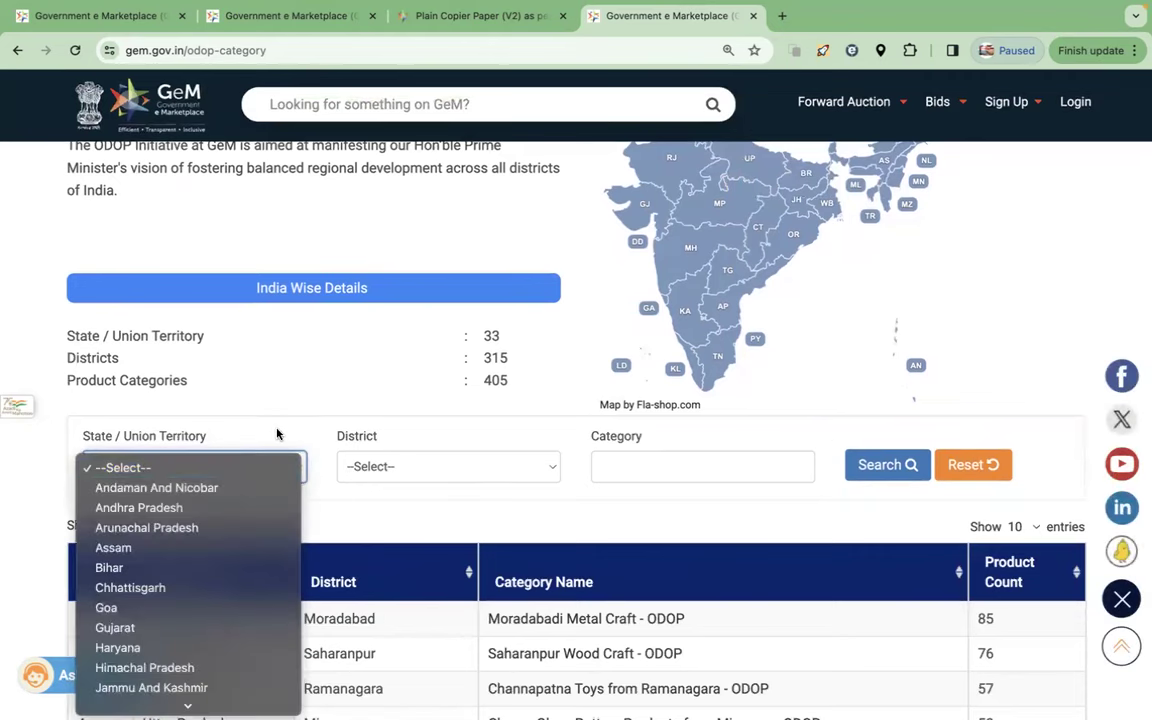
pyautogui.press('m')
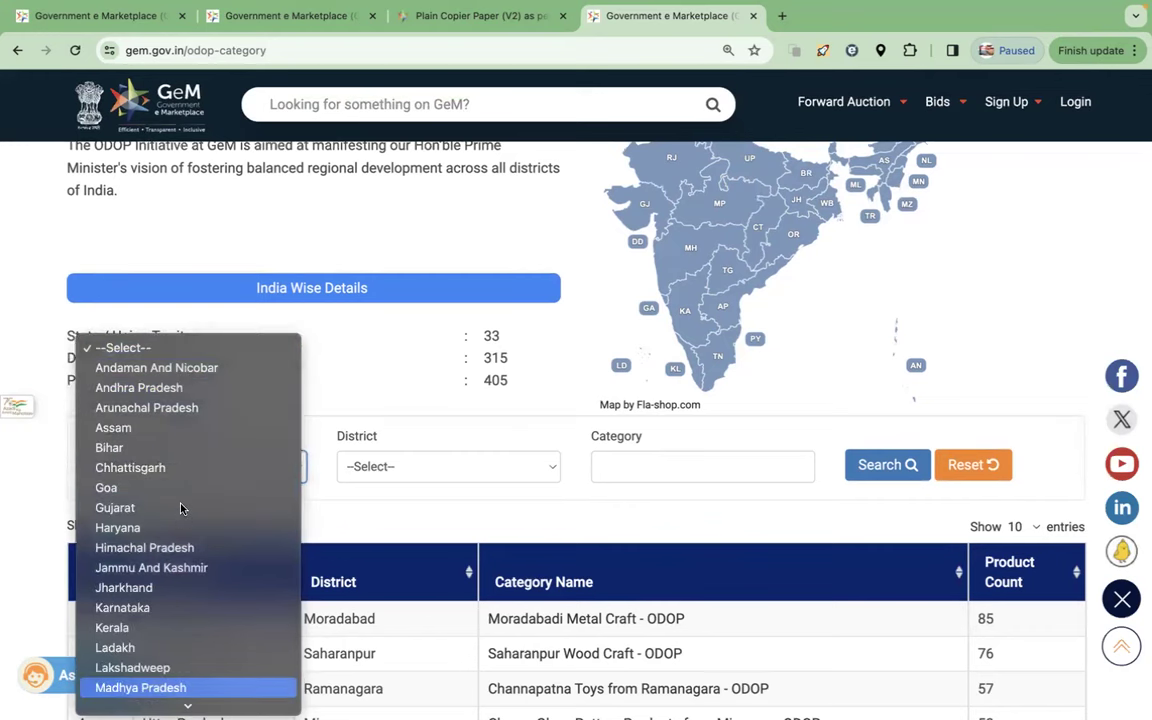
pyautogui.press('Return')
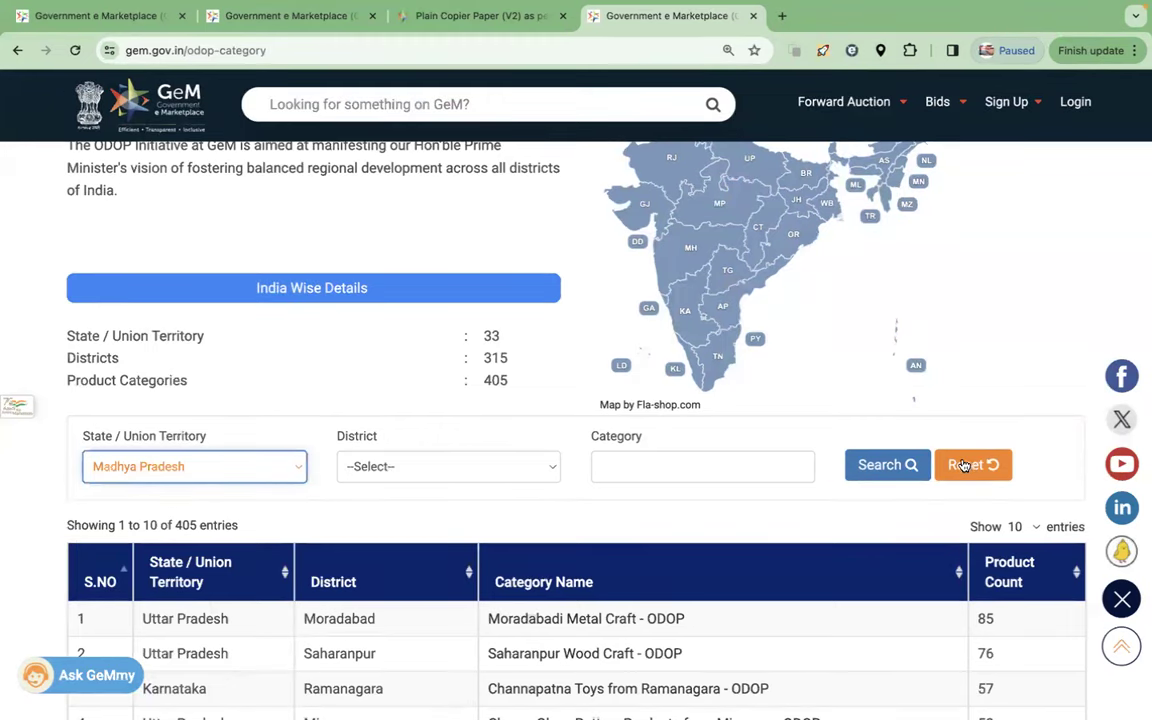
pyautogui.click(882, 465)
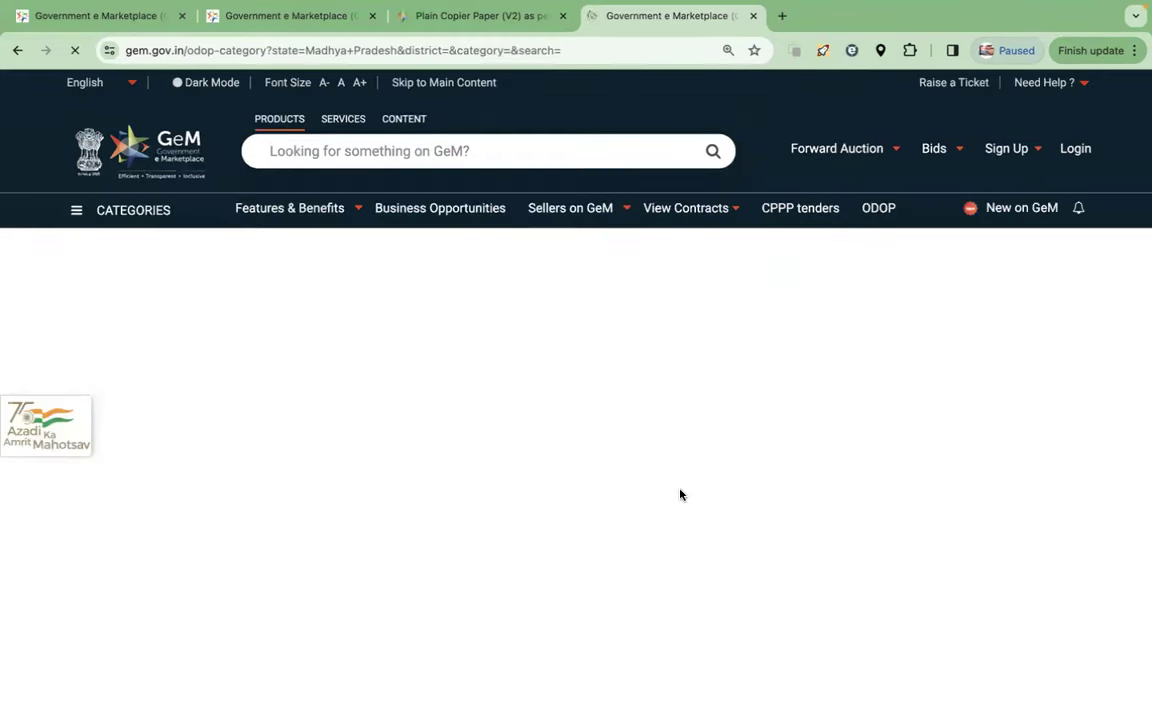
pyautogui.scroll(-5, 680, 494)
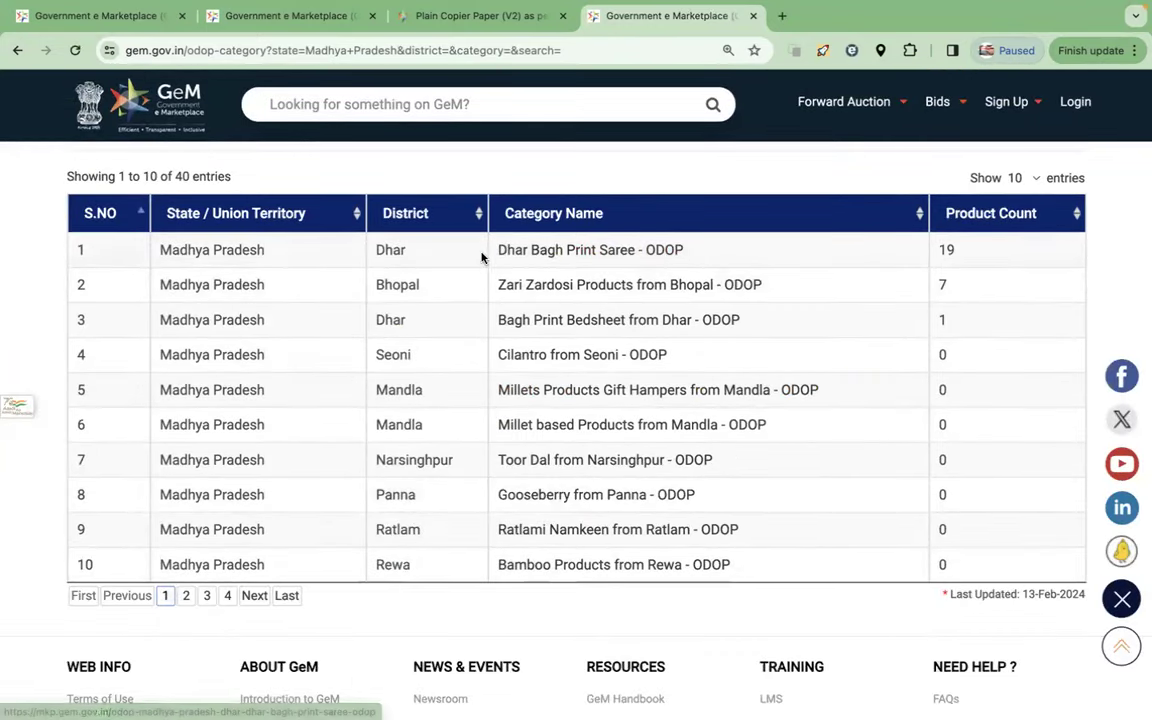
pyautogui.scroll(2, 475, 294)
pyautogui.scroll(1, 475, 294)
# Step: Choose Sagar in the District dropdown
pyautogui.click(424, 276)
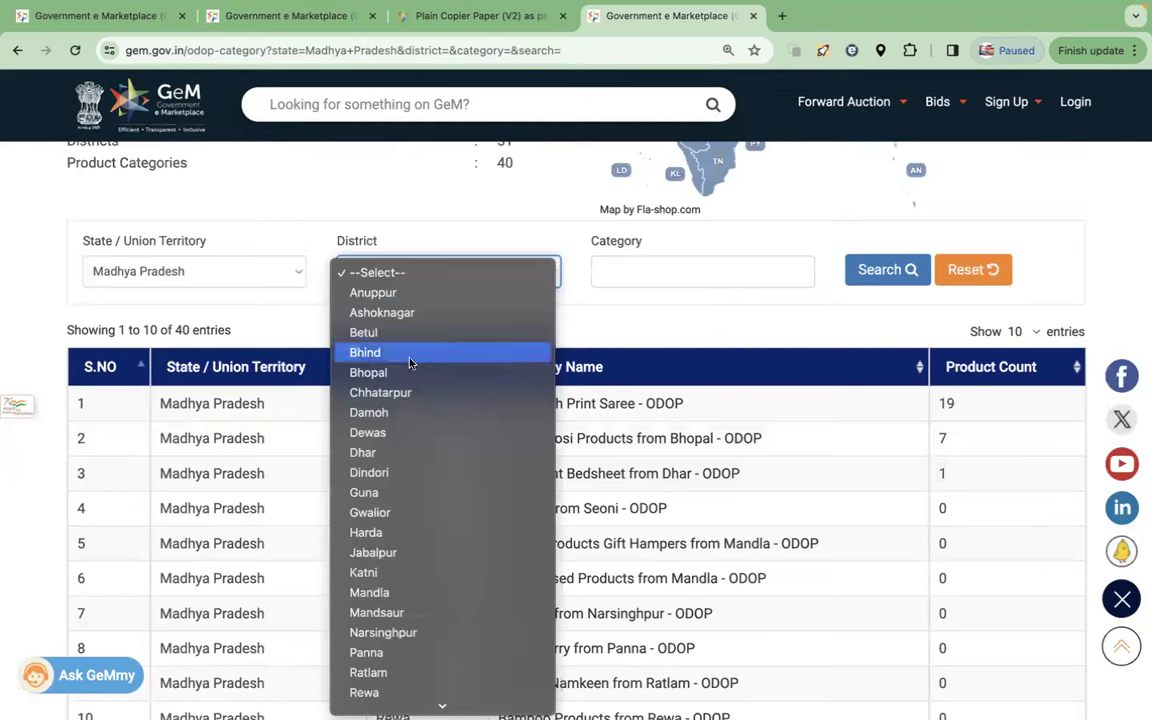
pyautogui.press('s')
pyautogui.press('Return')
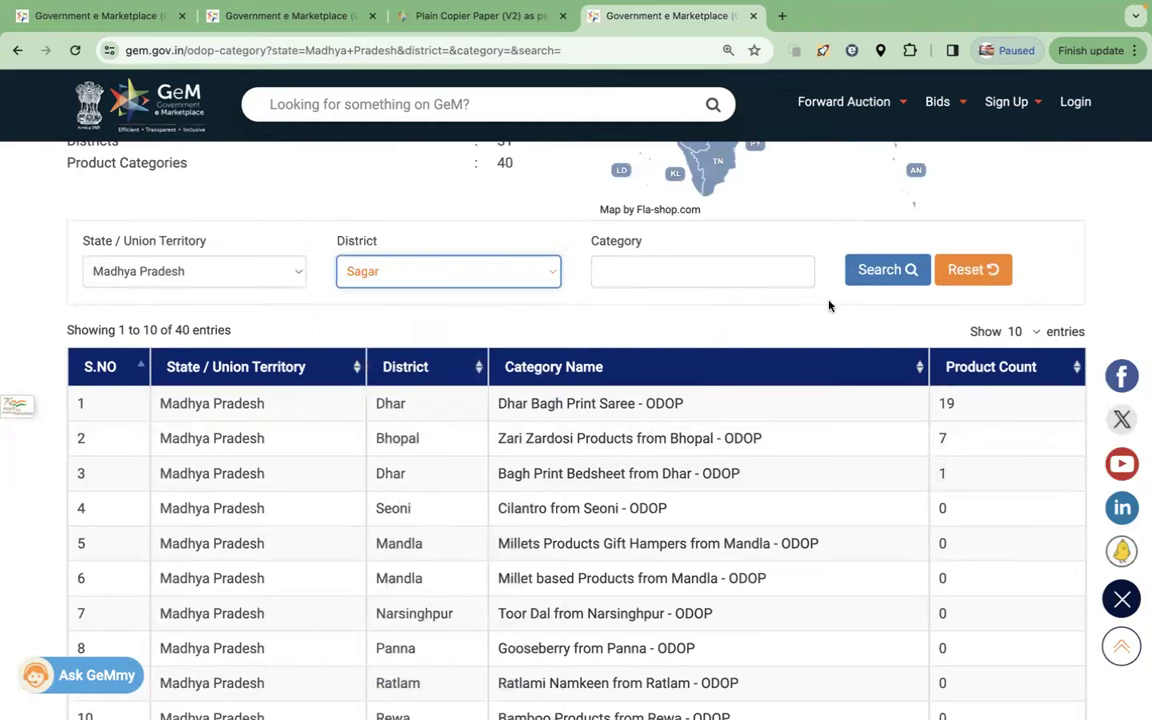
# Step: Search ODOP categories for Sagar district and review the results
pyautogui.click(899, 271)
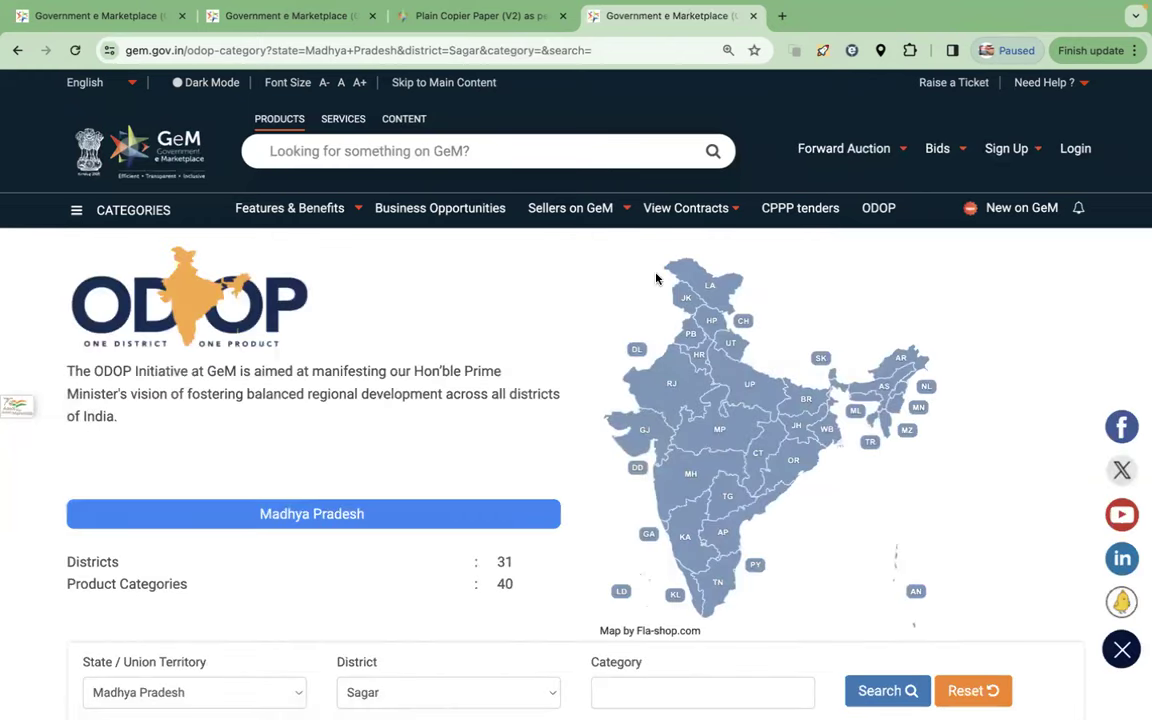
pyautogui.scroll(-3, 922, 558)
pyautogui.scroll(-1, 921, 556)
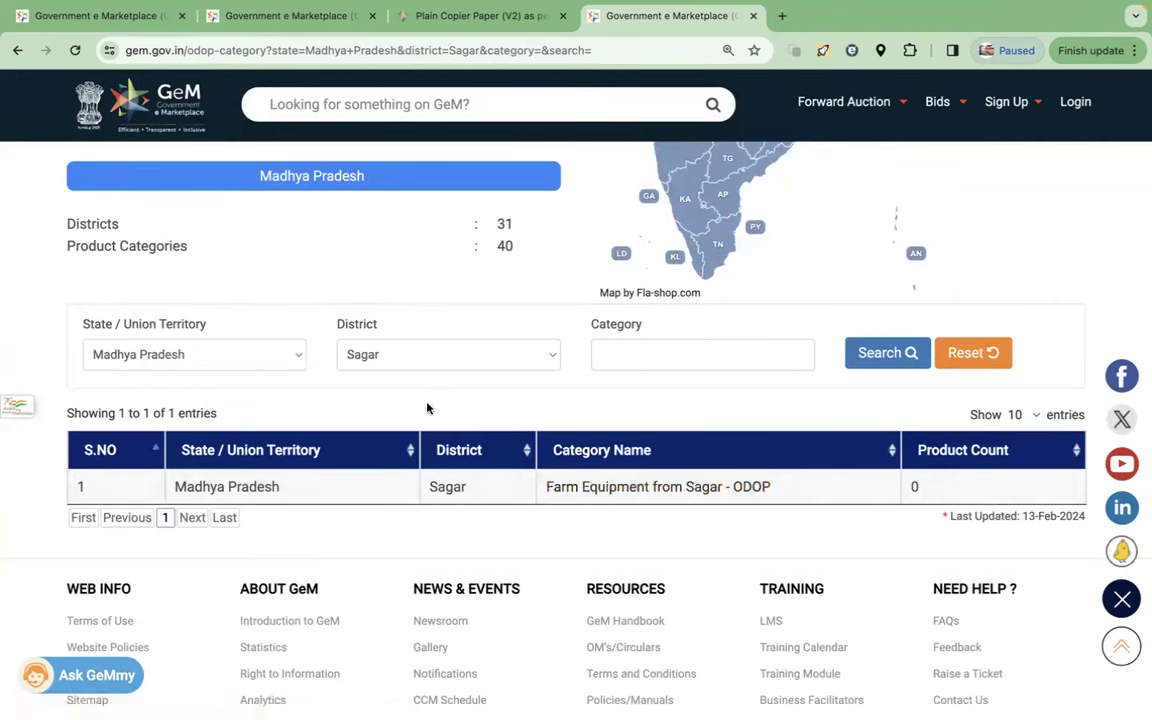
# Step: Reset the district to --Select-- and rerun the search, showing 40 Madhya Pradesh entries
pyautogui.click(418, 366)
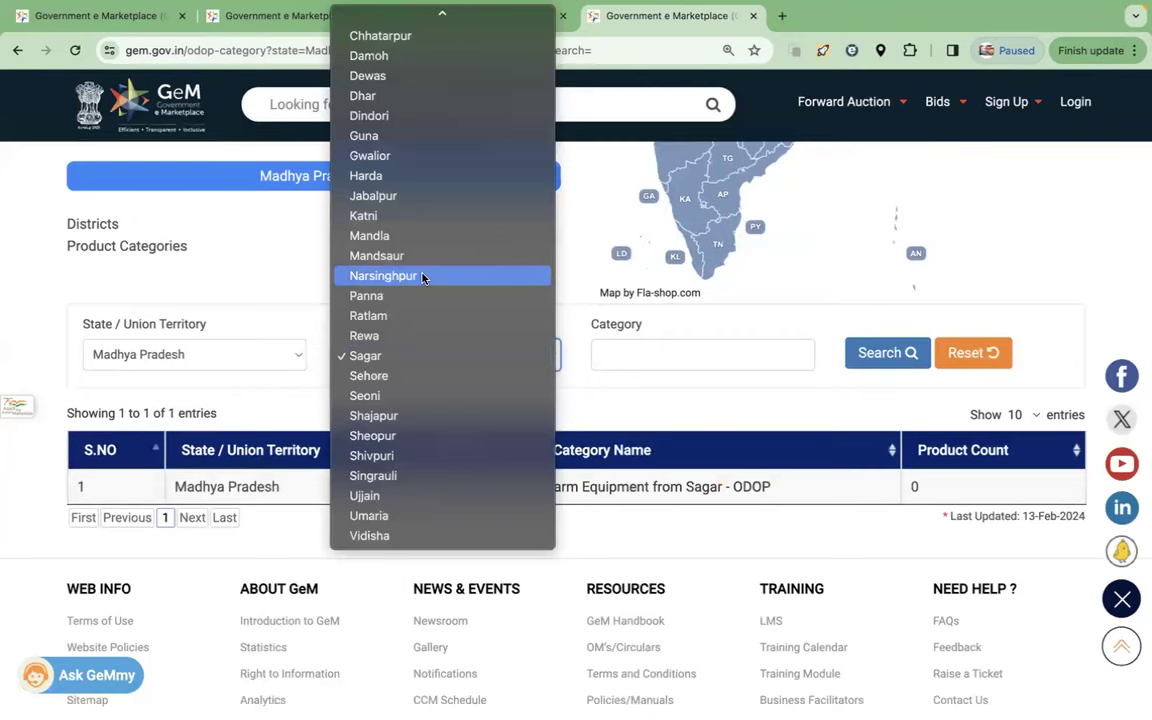
pyautogui.click(385, 18)
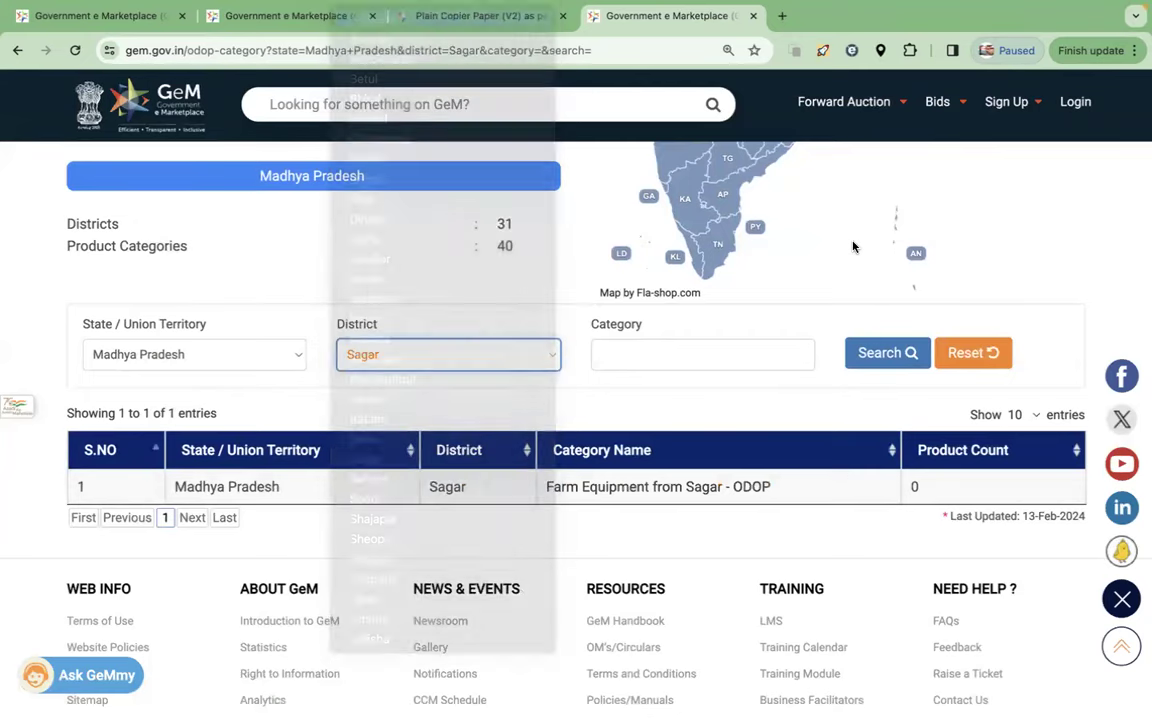
pyautogui.click(893, 356)
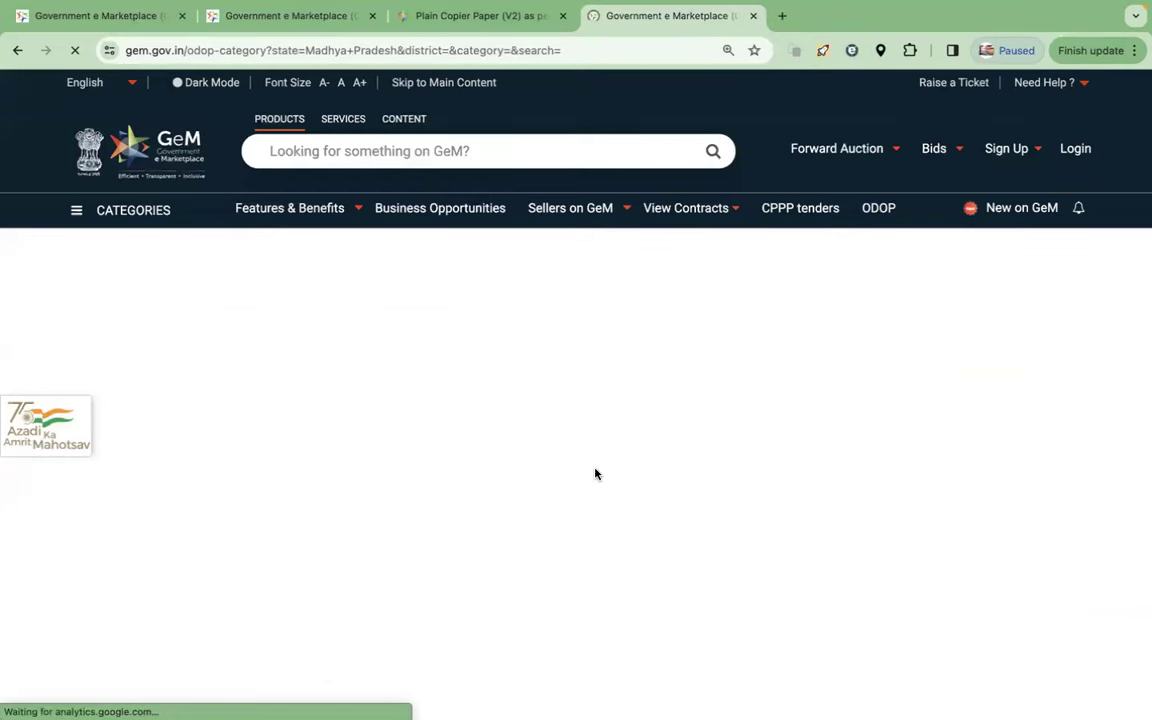
pyautogui.scroll(-3, 594, 473)
pyautogui.scroll(-3, 594, 473)
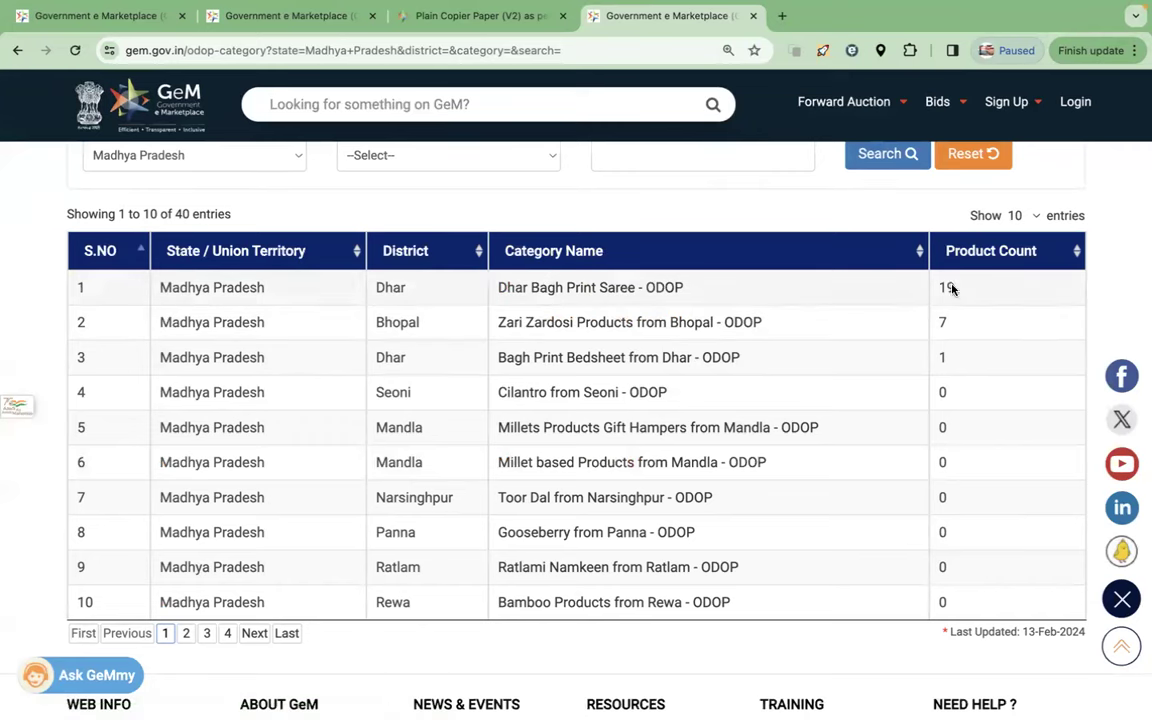
pyautogui.click(577, 293)
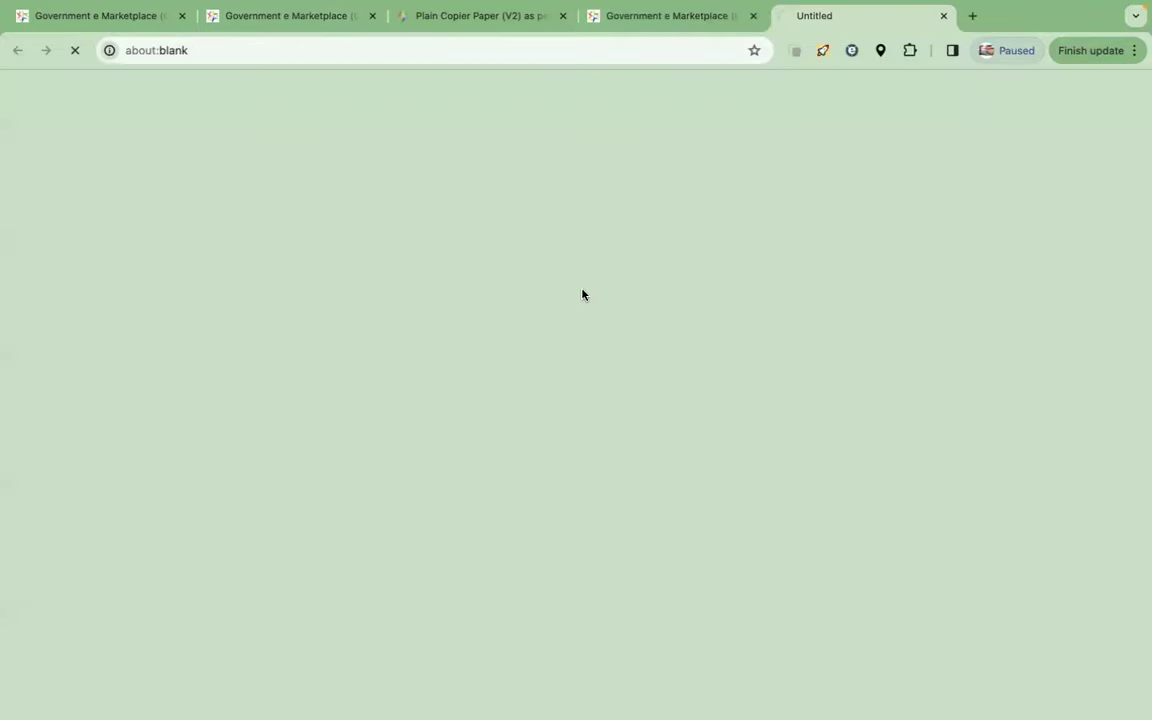
pyautogui.scroll(-1, 676, 450)
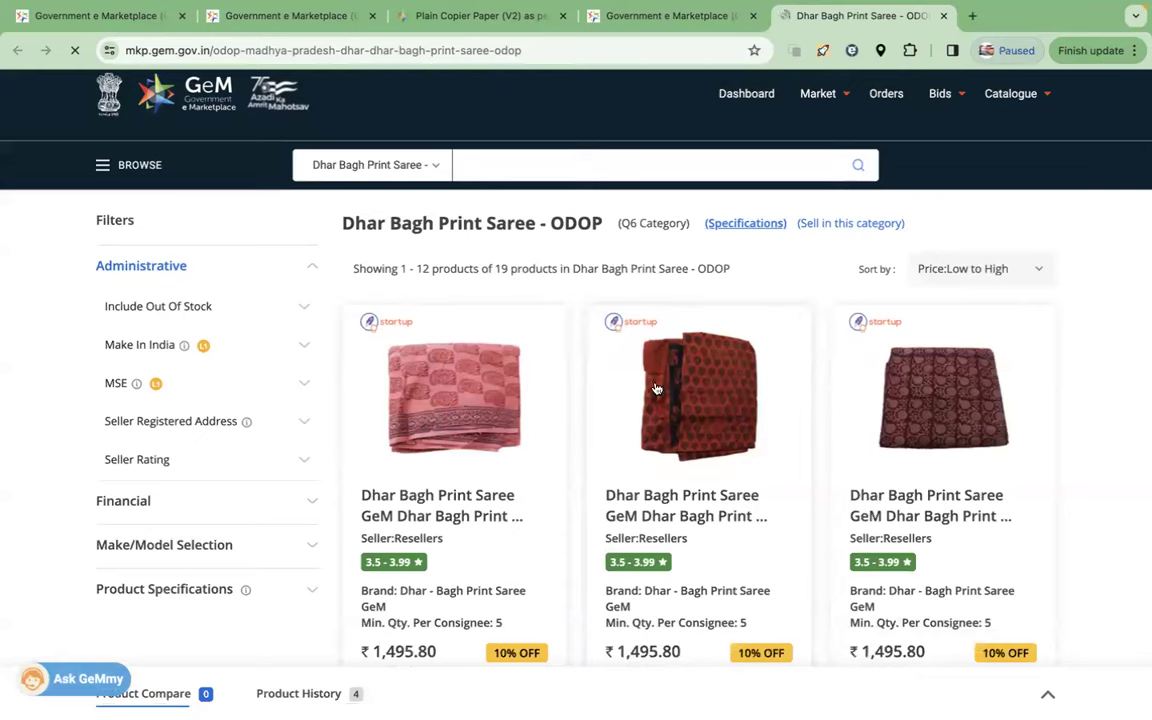
pyautogui.scroll(-6, 783, 424)
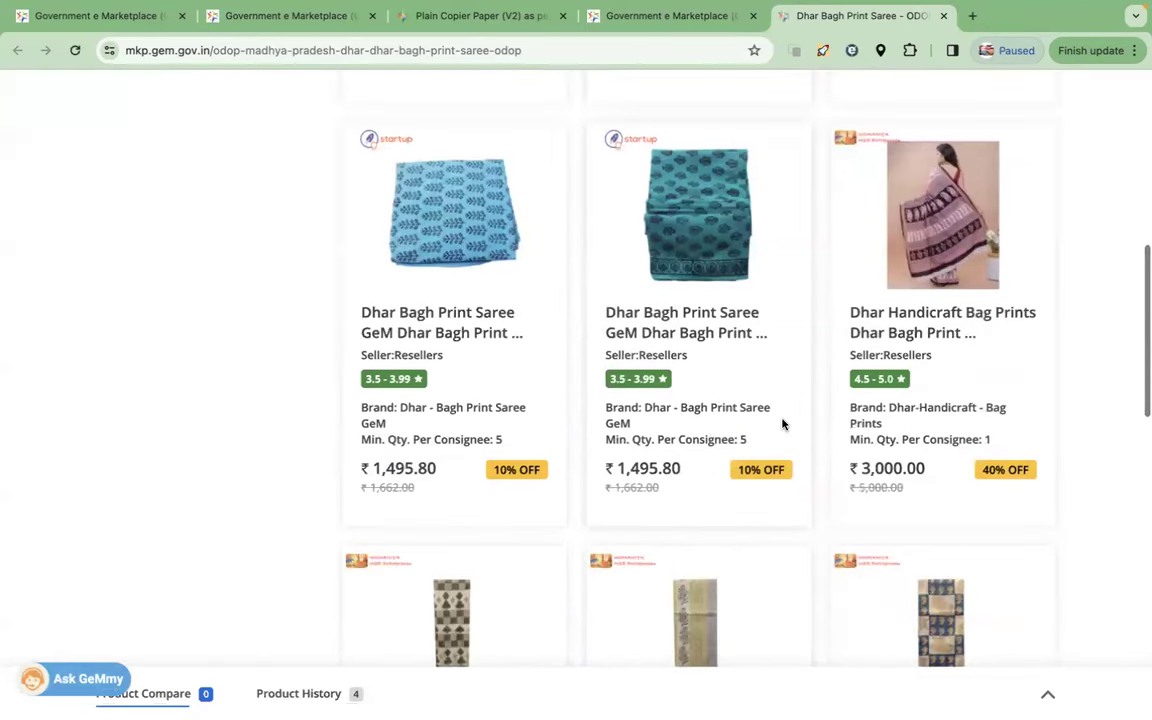
pyautogui.scroll(8, 783, 424)
pyautogui.scroll(-1, 783, 424)
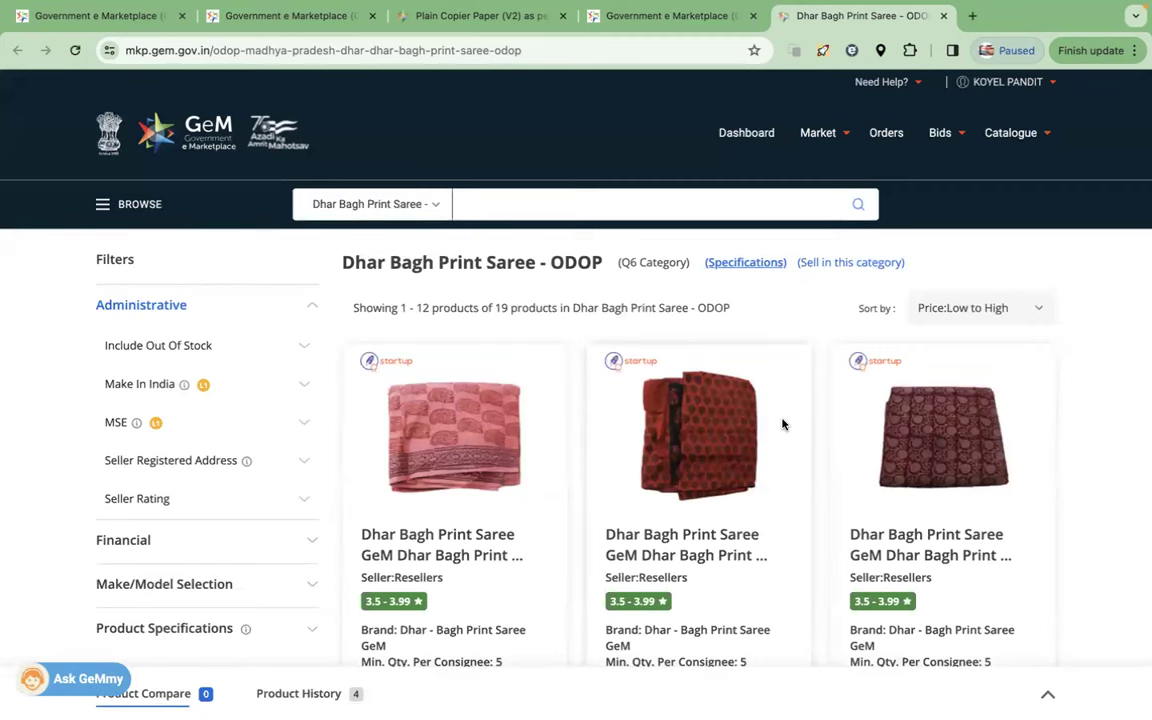
pyautogui.click(455, 462)
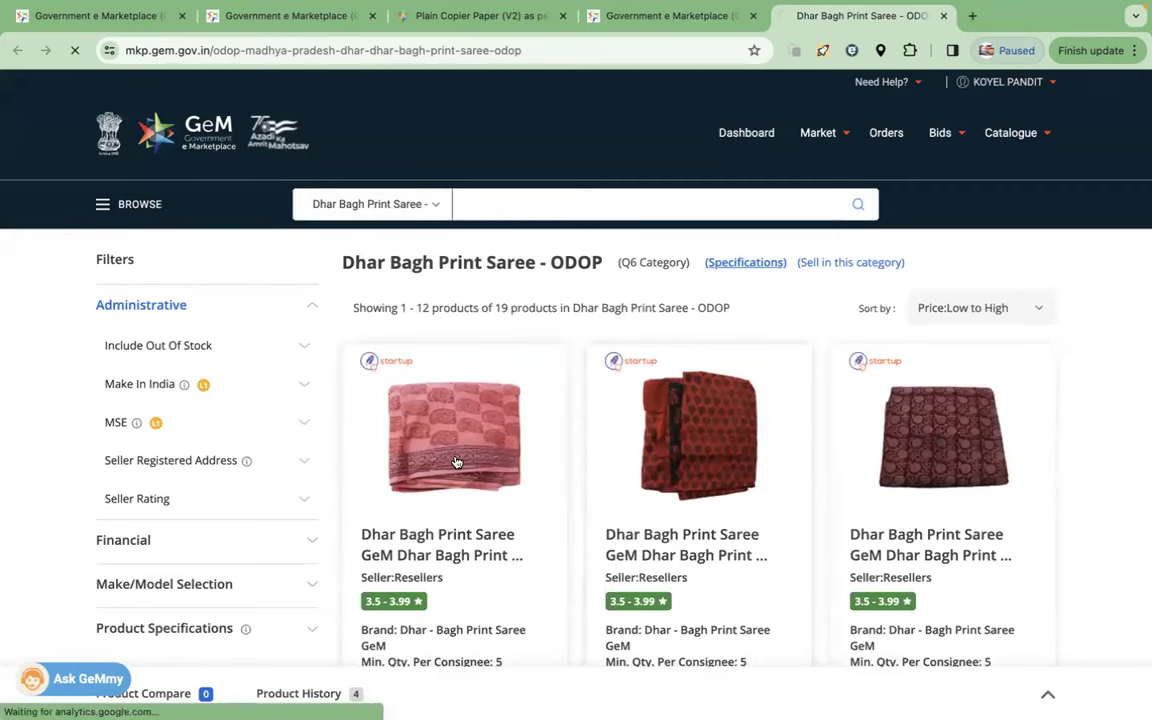
pyautogui.scroll(-4, 646, 515)
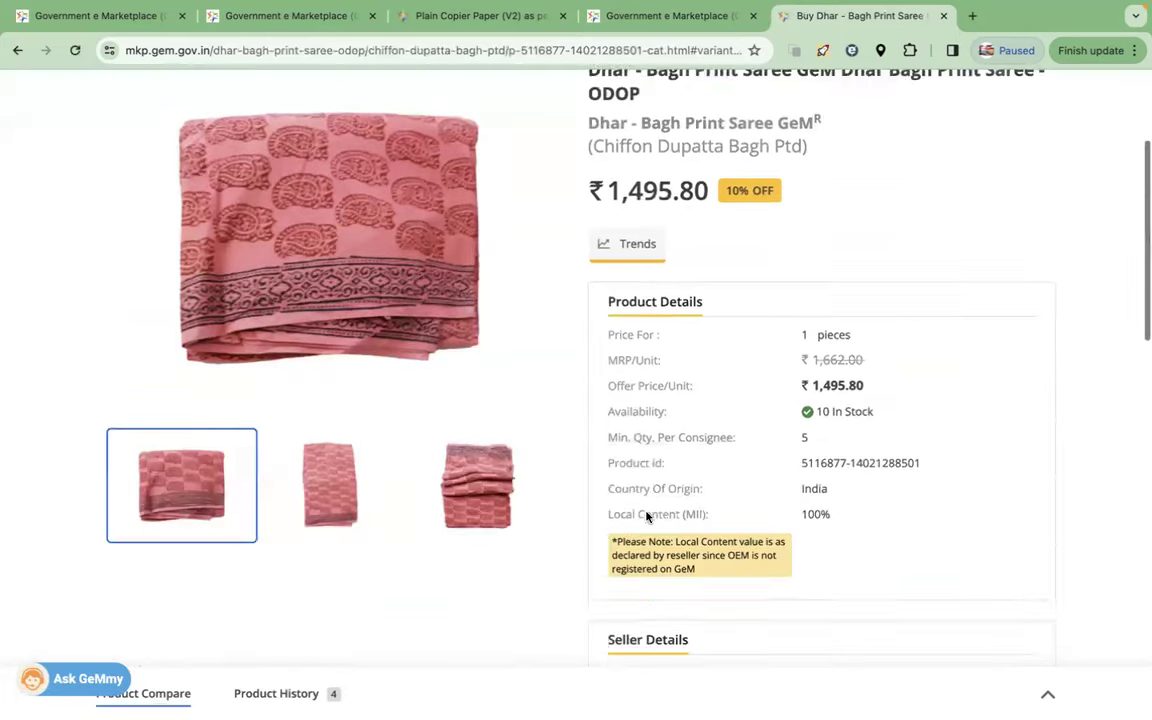
pyautogui.moveTo(610, 547); pyautogui.dragTo(730, 577)
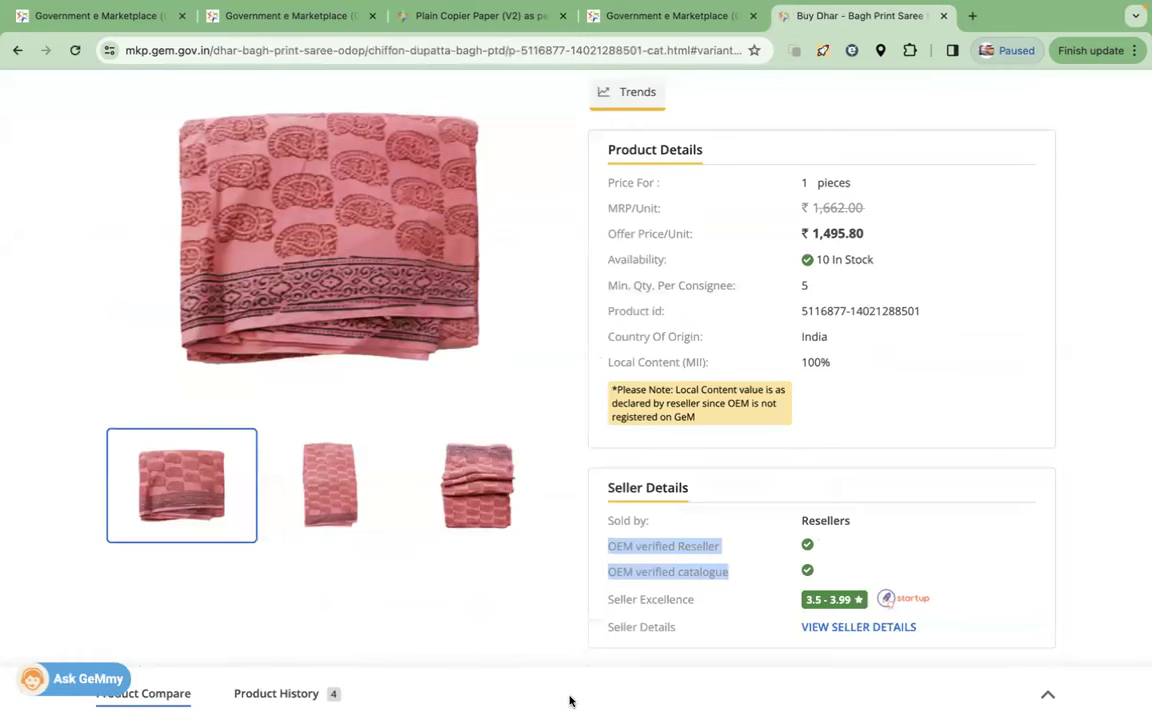
pyautogui.click(477, 485)
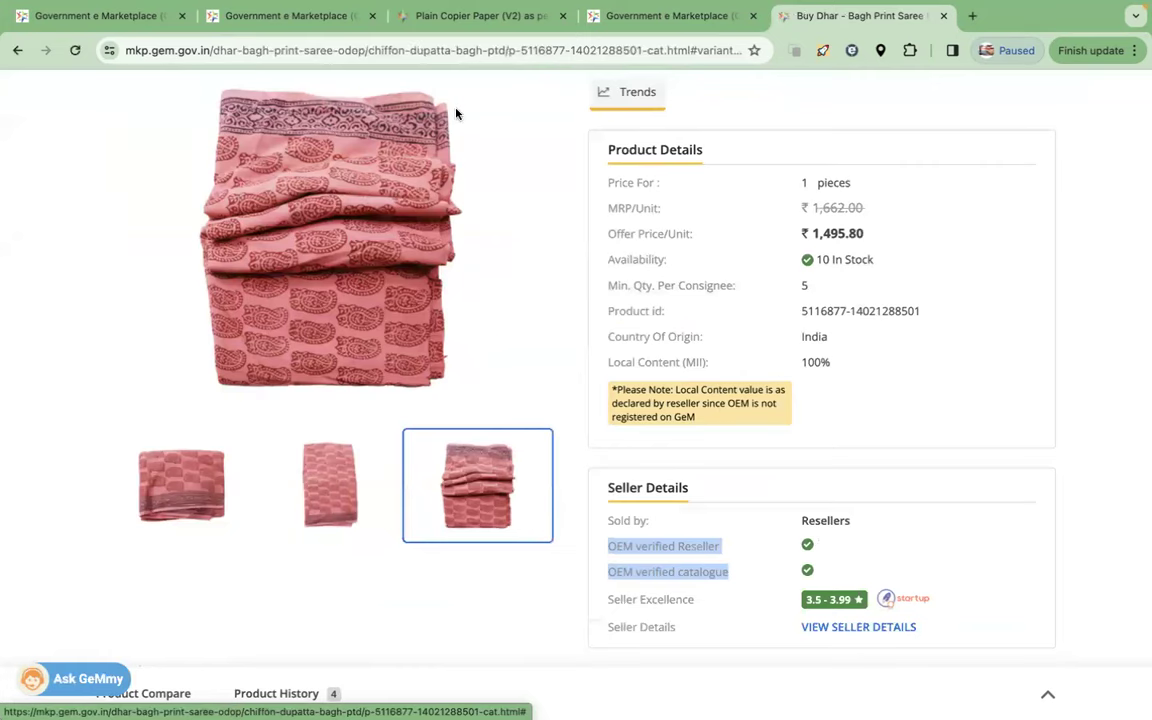
pyautogui.scroll(5, 746, 154)
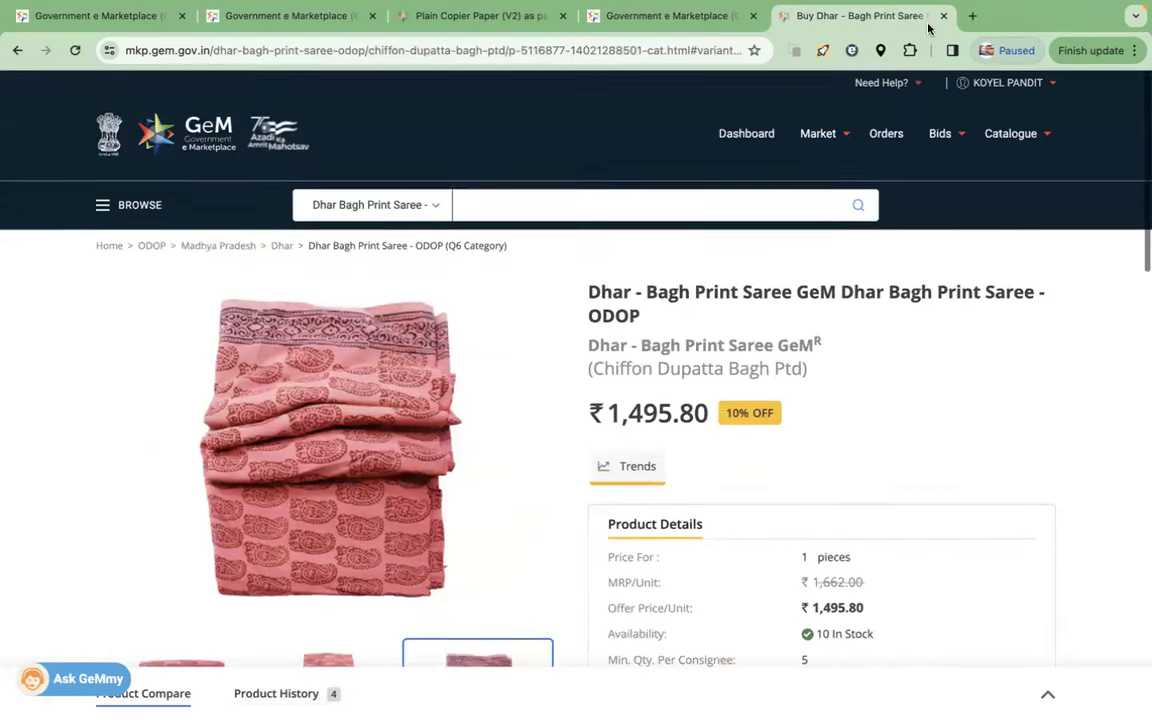
pyautogui.click(740, 16)
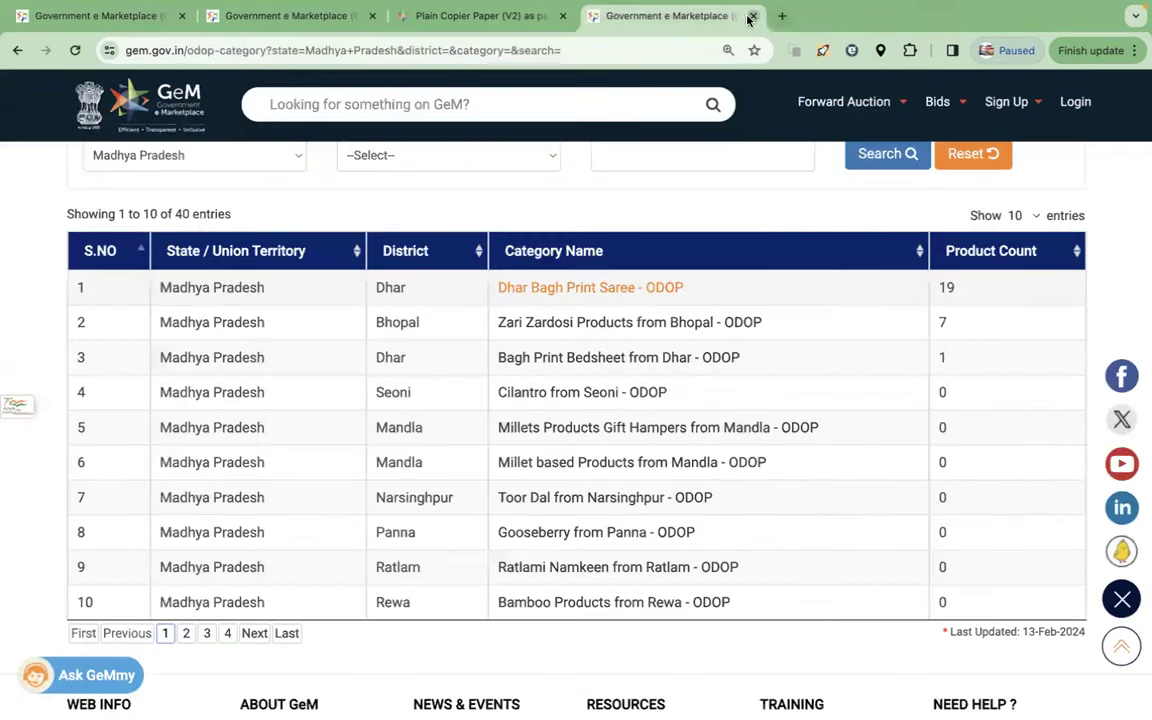
# Step: Close the ODOP tab, open a blank tab, and annotate a line from OEM labelled RITES
pyautogui.hotkey('ctrl', 'w')
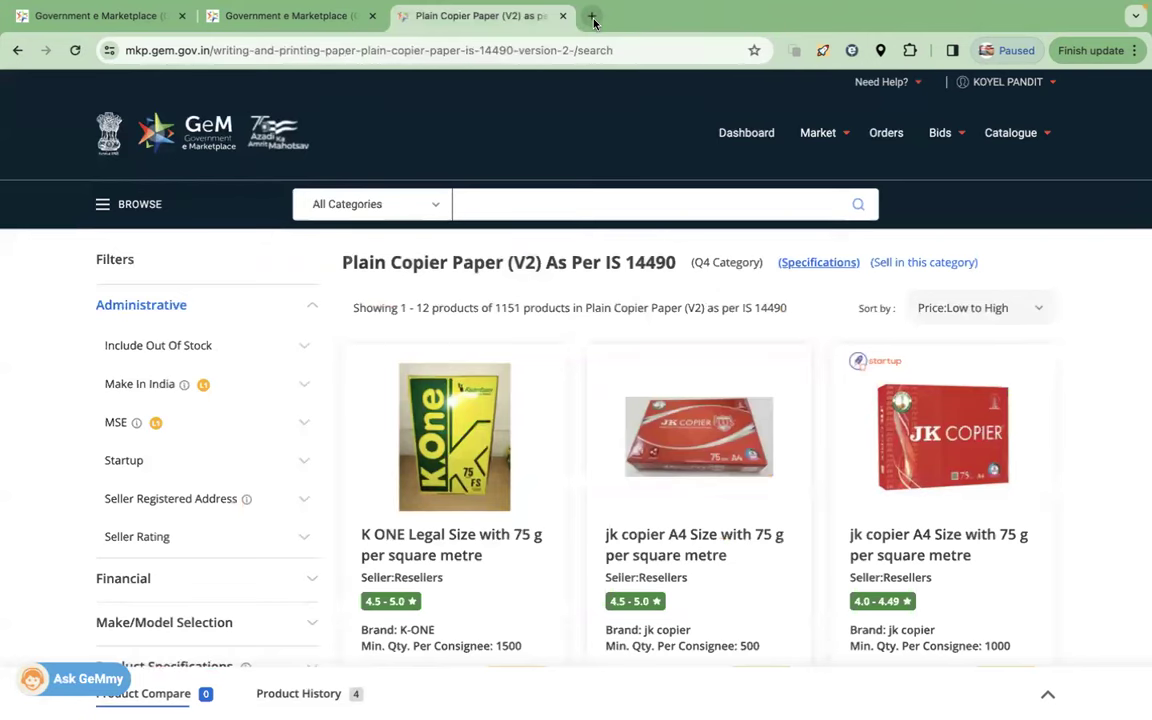
pyautogui.click(591, 16)
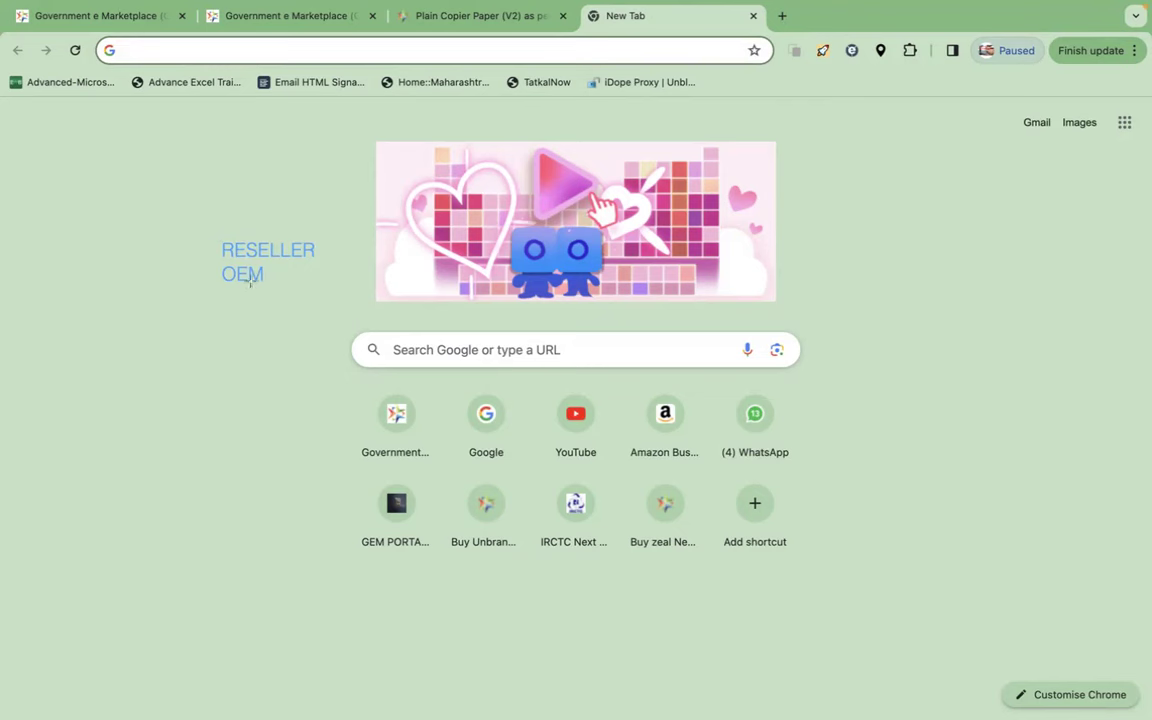
pyautogui.moveTo(245, 283); pyautogui.dragTo(203, 400)
pyautogui.write('RITES')
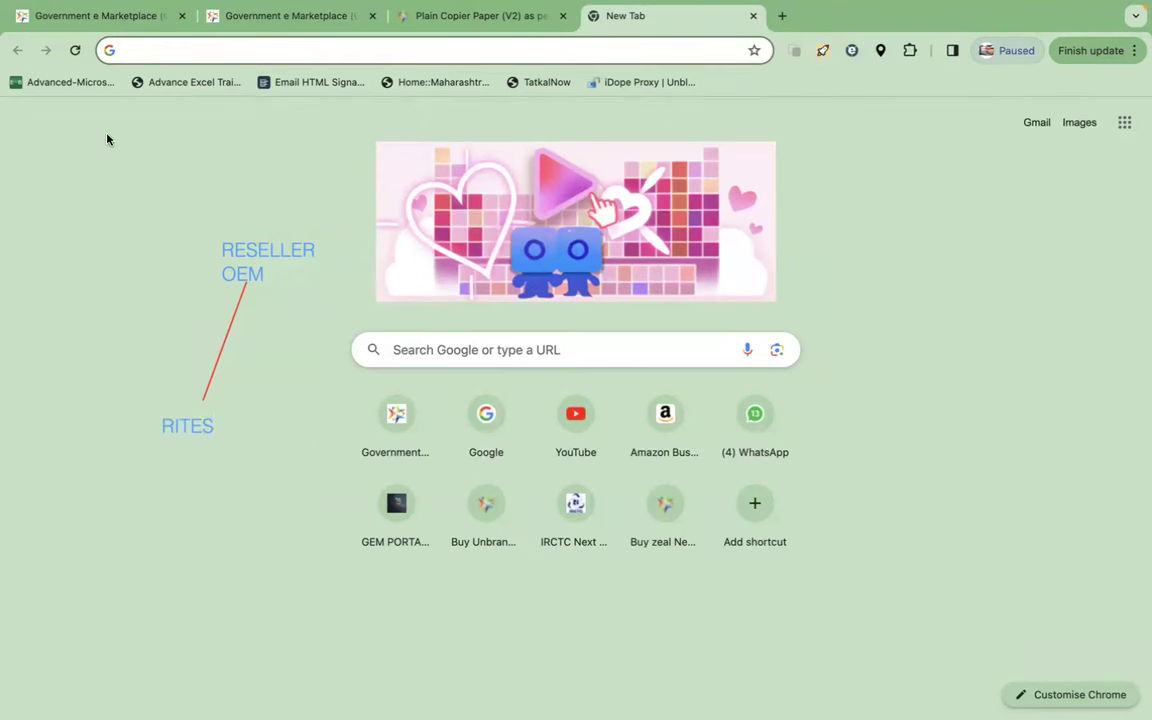
# Step: Search Google for RITES in a new tab and open the official rites.com site
pyautogui.click(782, 15)
pyautogui.click(661, 48)
pyautogui.write('RITES')
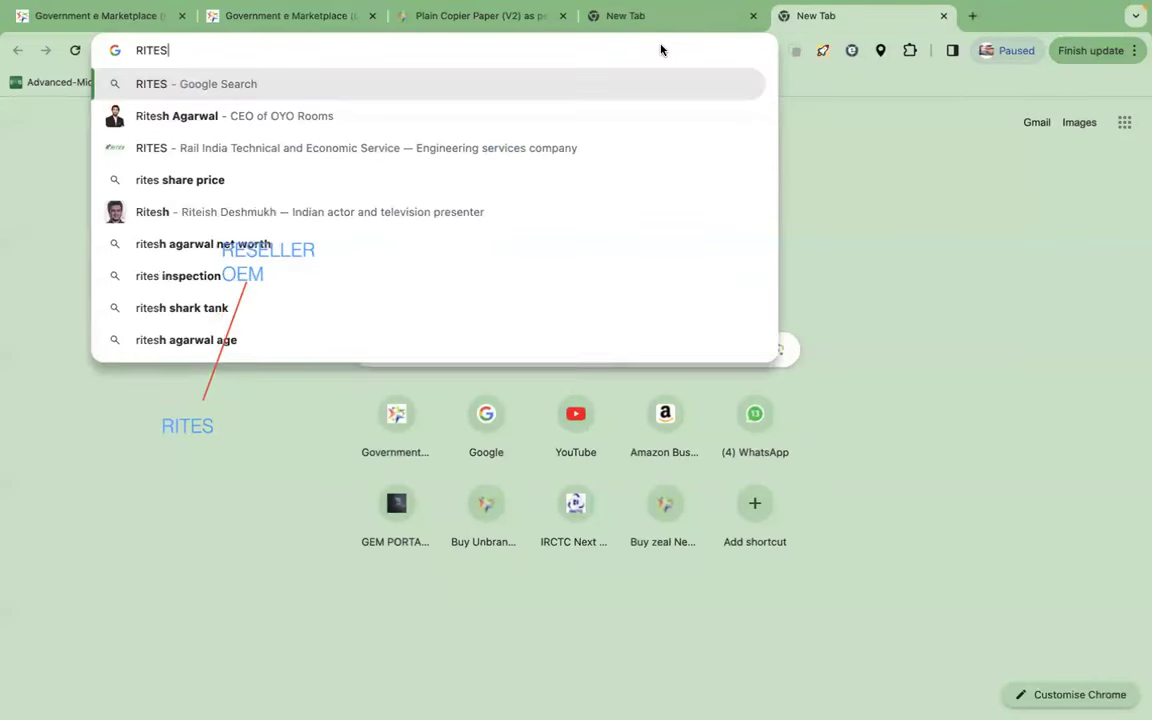
pyautogui.press('Return')
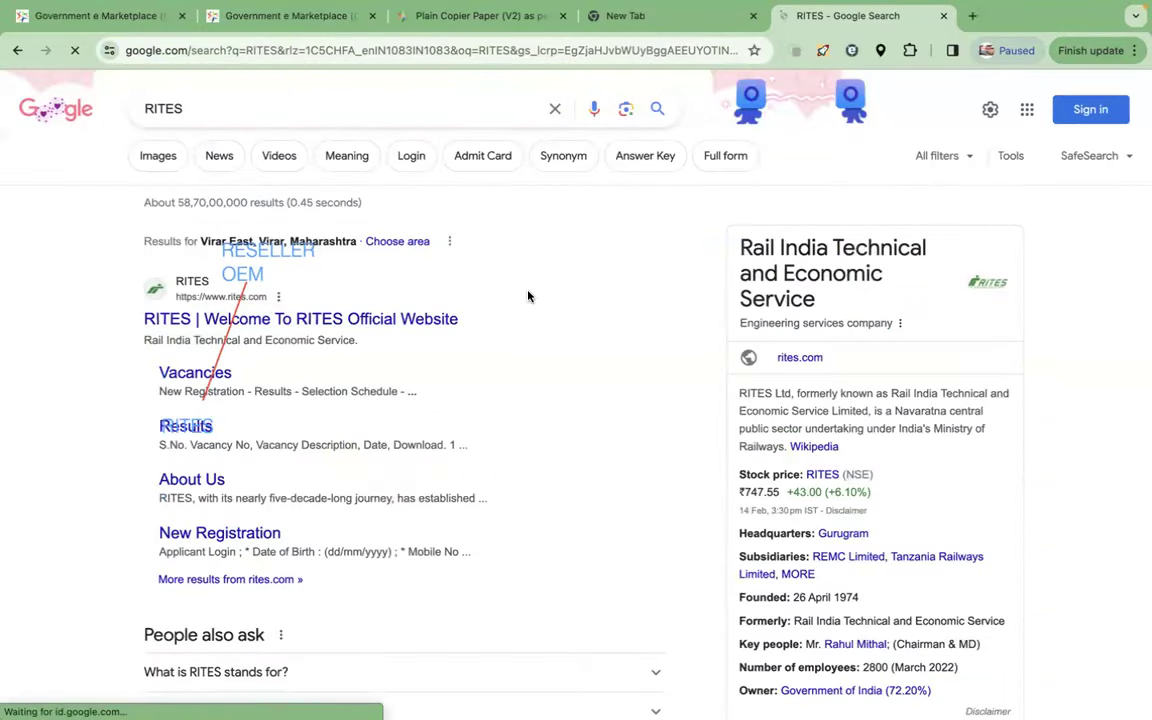
pyautogui.click(207, 320)
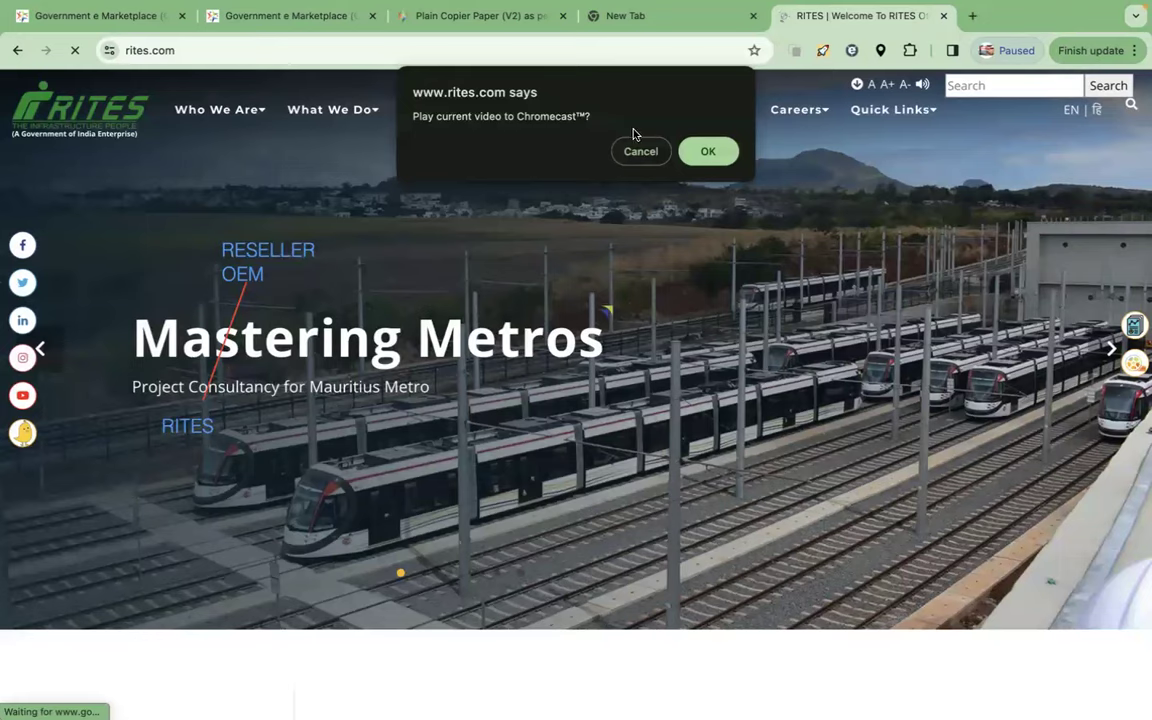
# Step: Decline the Chromecast and notification prompts, then return to the Plain Copier Paper listing
pyautogui.click(639, 151)
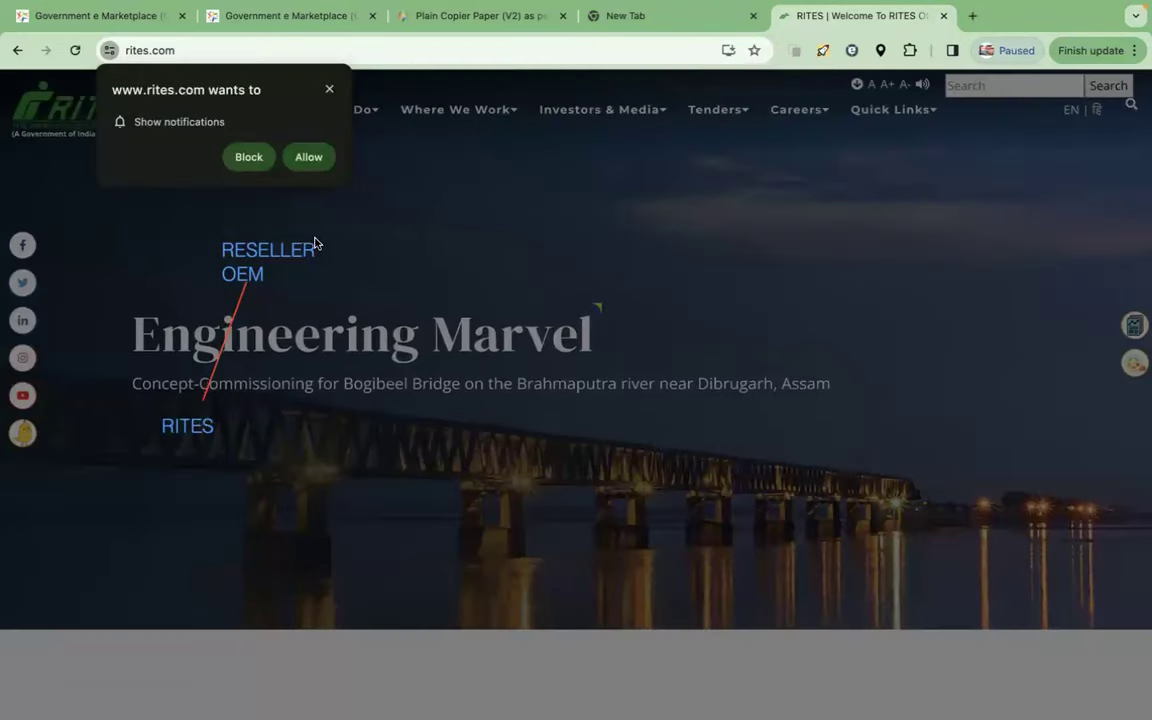
pyautogui.click(248, 160)
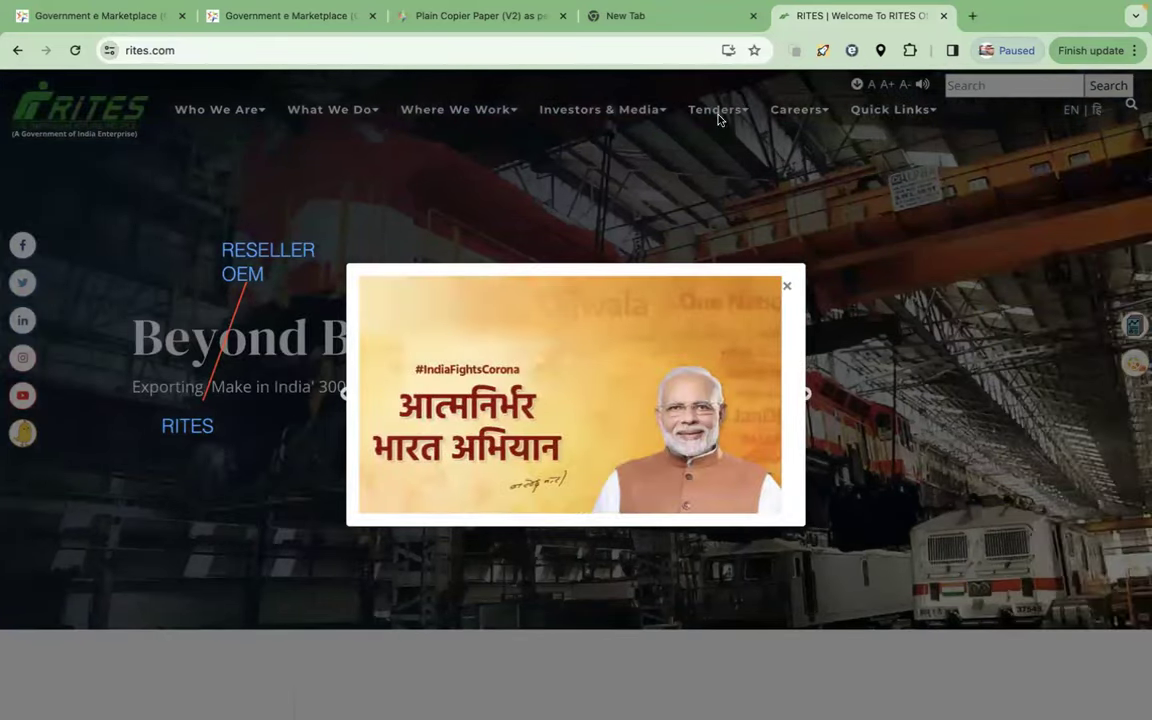
pyautogui.click(506, 20)
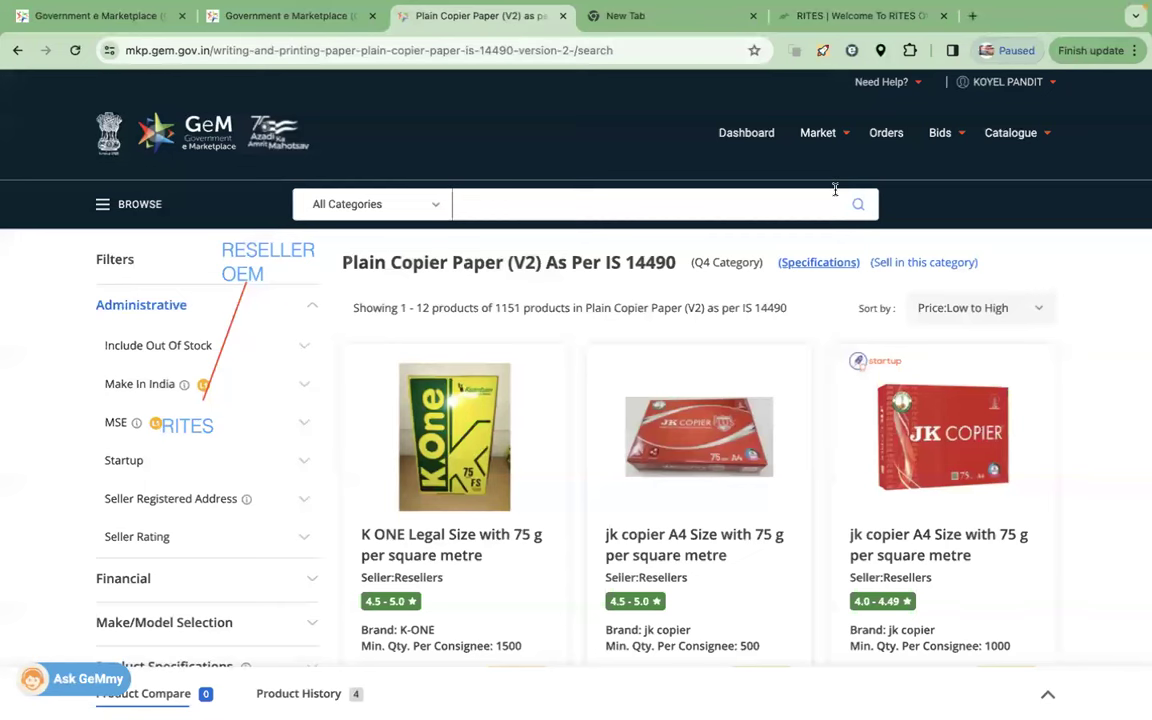
# Step: On the blank tab, note DESKTOP ASSESMENT and VIDEO ASSESMENT beneath RITES
pyautogui.moveTo(1049, 135)
pyautogui.click(620, 16)
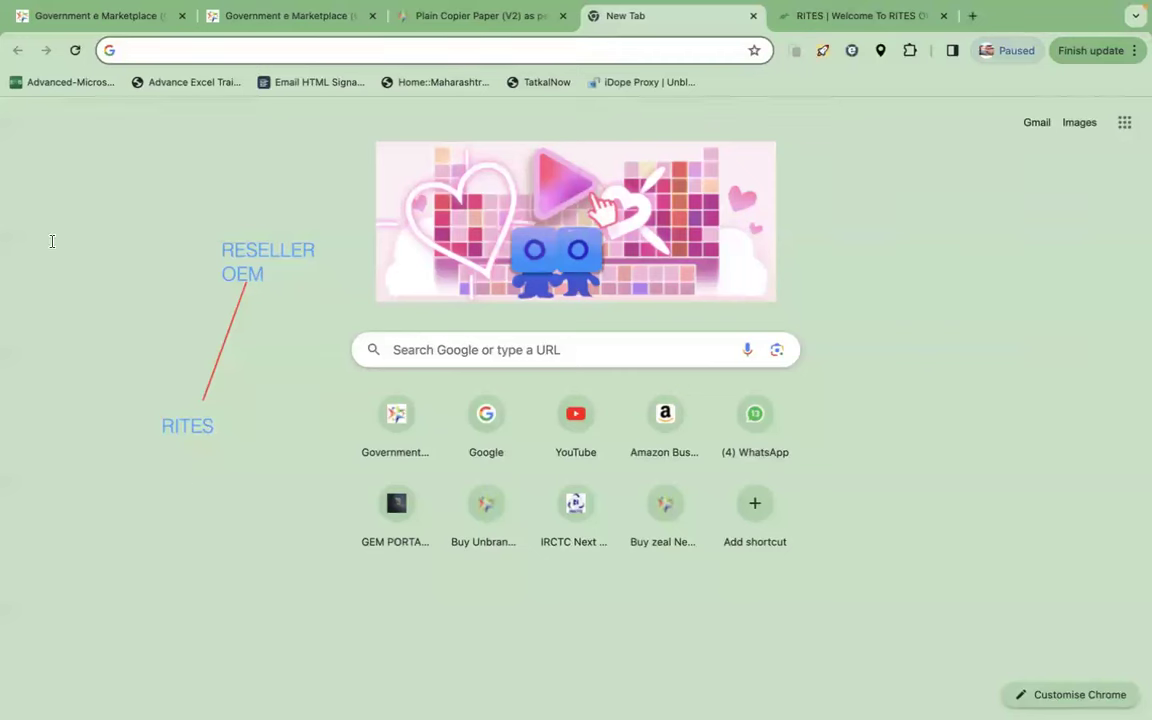
pyautogui.click(167, 471)
pyautogui.write('DESKTOP ASSESMENT')
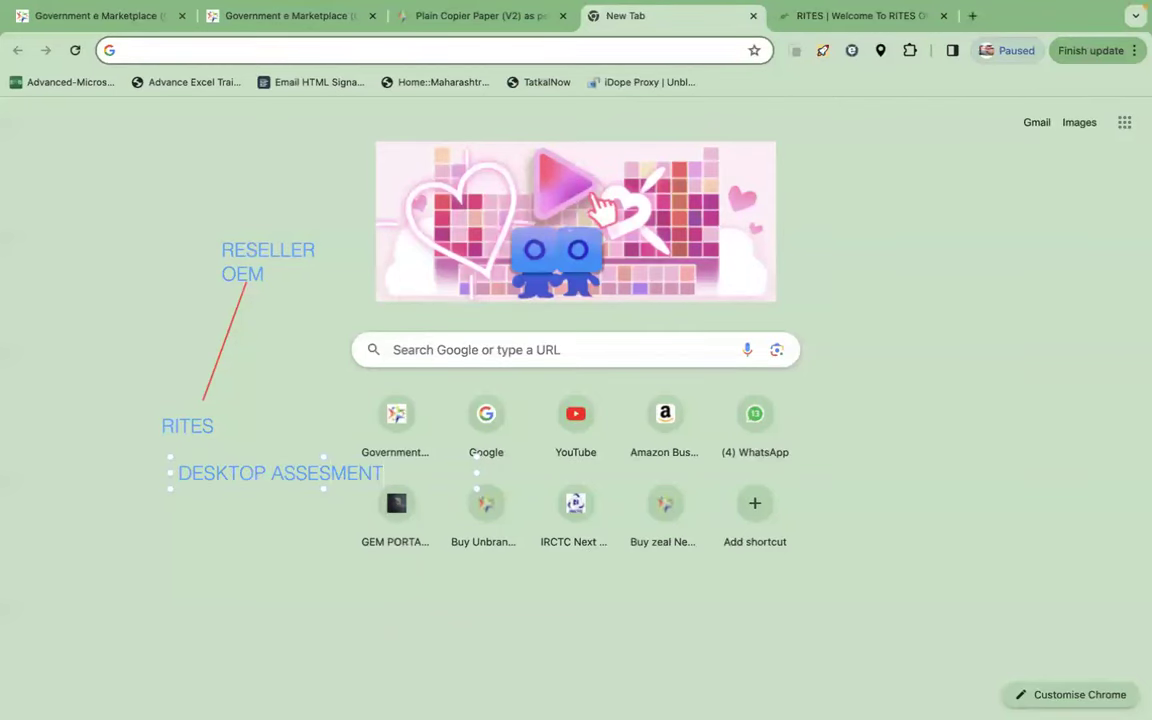
pyautogui.write(' VIDEO ASSE')
pyautogui.write('SMENT')
pyautogui.click(203, 536)
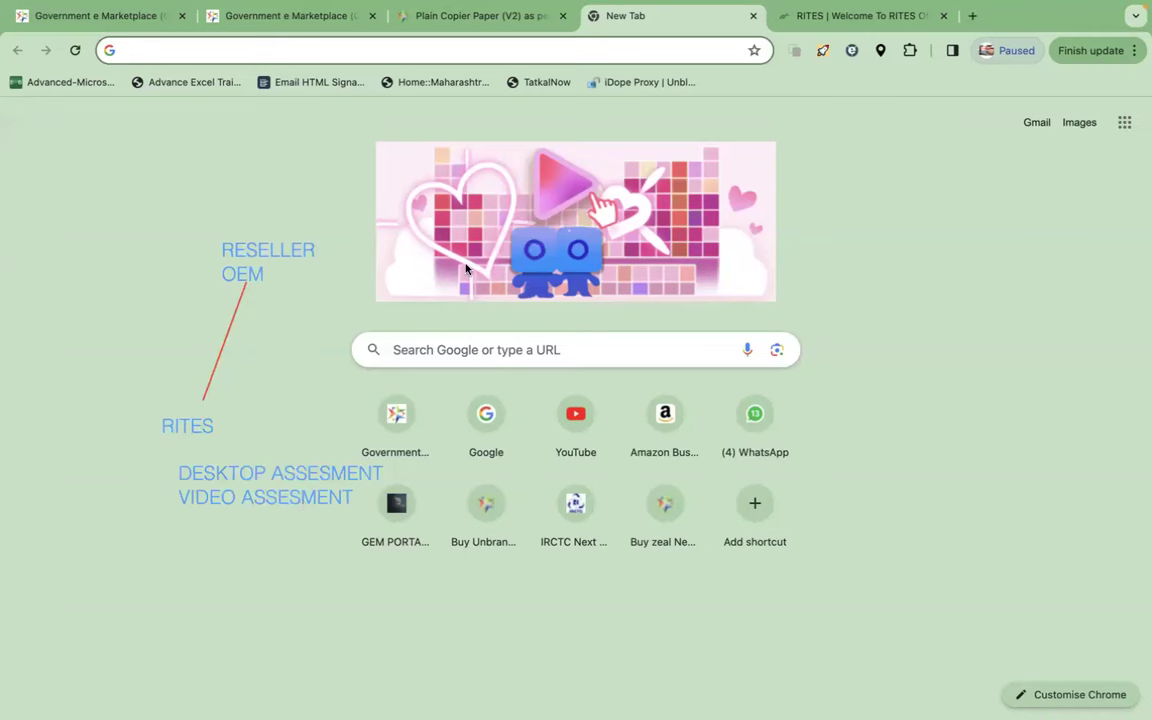
# Step: Close the copier paper tab and the older GeM tab, keeping the GeM homepage tab
pyautogui.moveTo(476, 4)
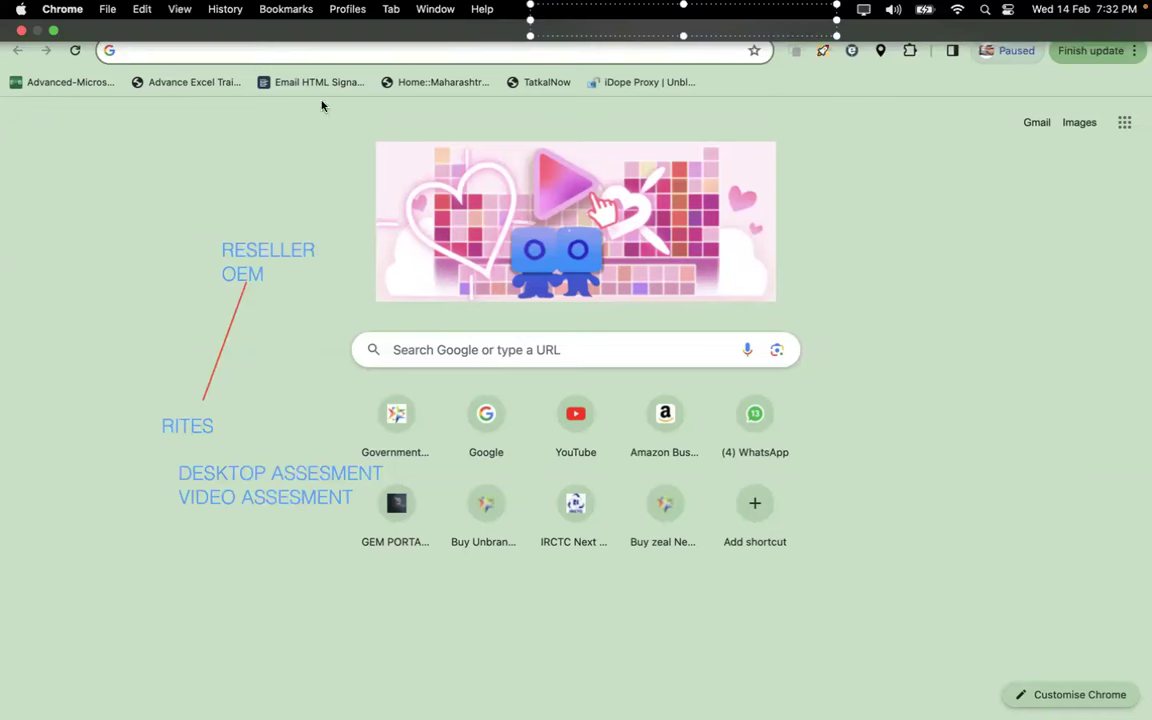
pyautogui.click(460, 17)
pyautogui.moveTo(1017, 122)
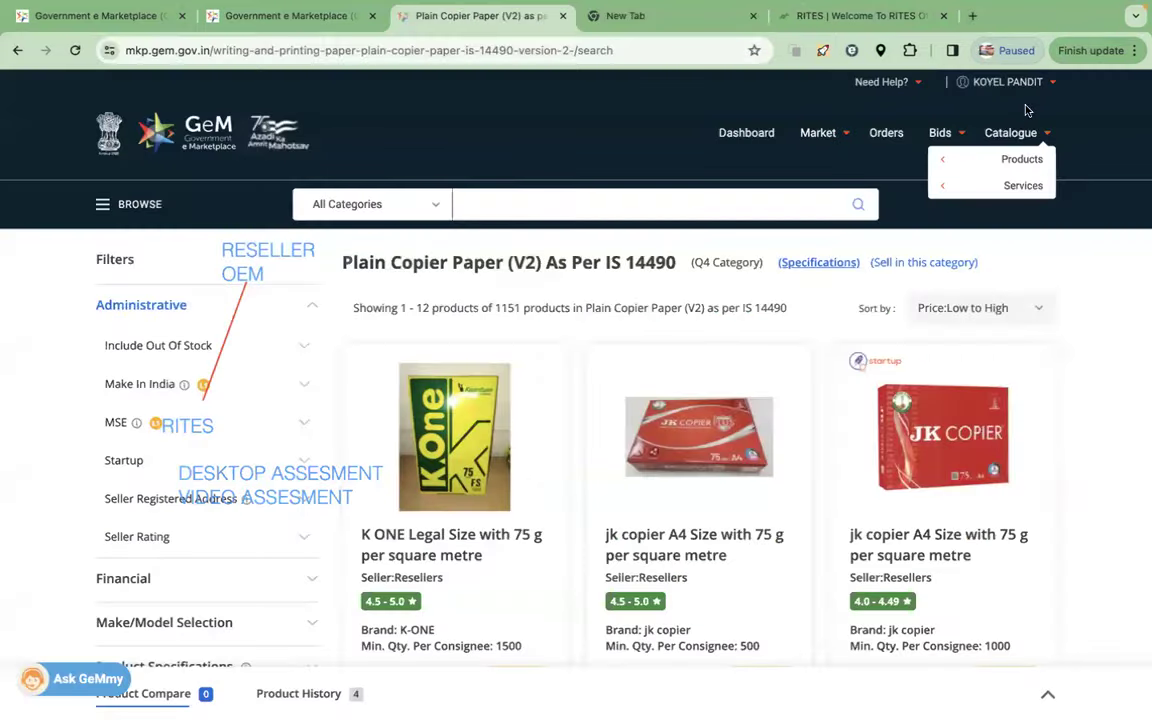
pyautogui.moveTo(955, 82)
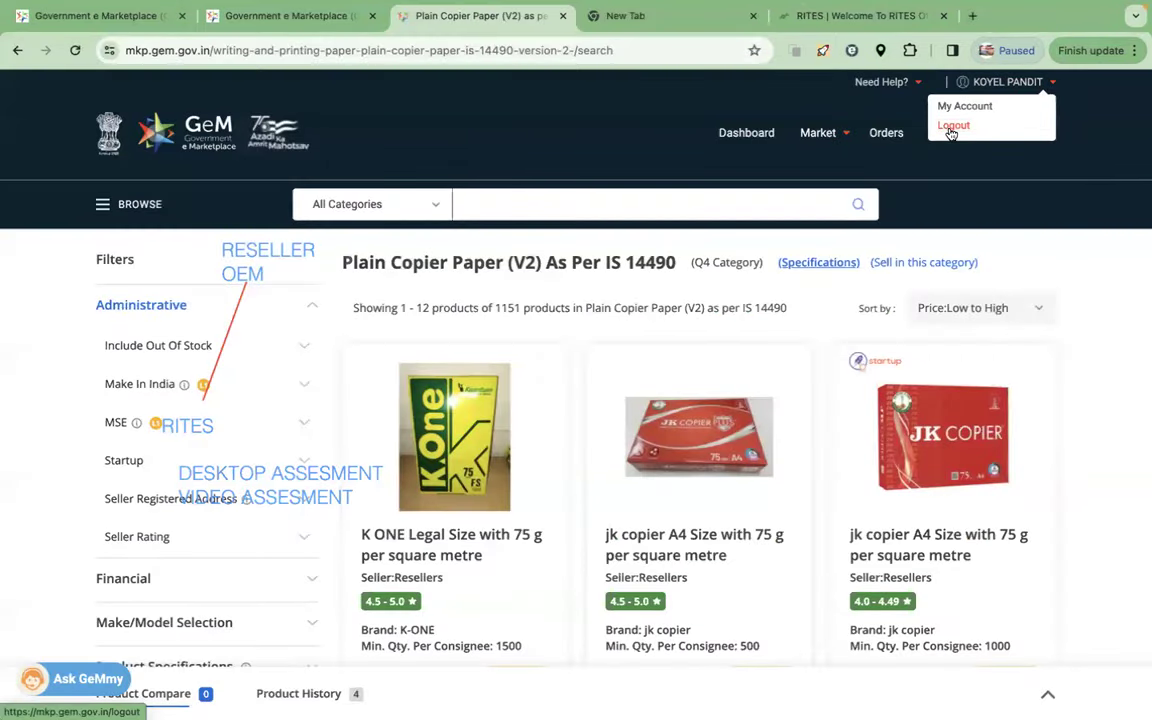
pyautogui.click(563, 15)
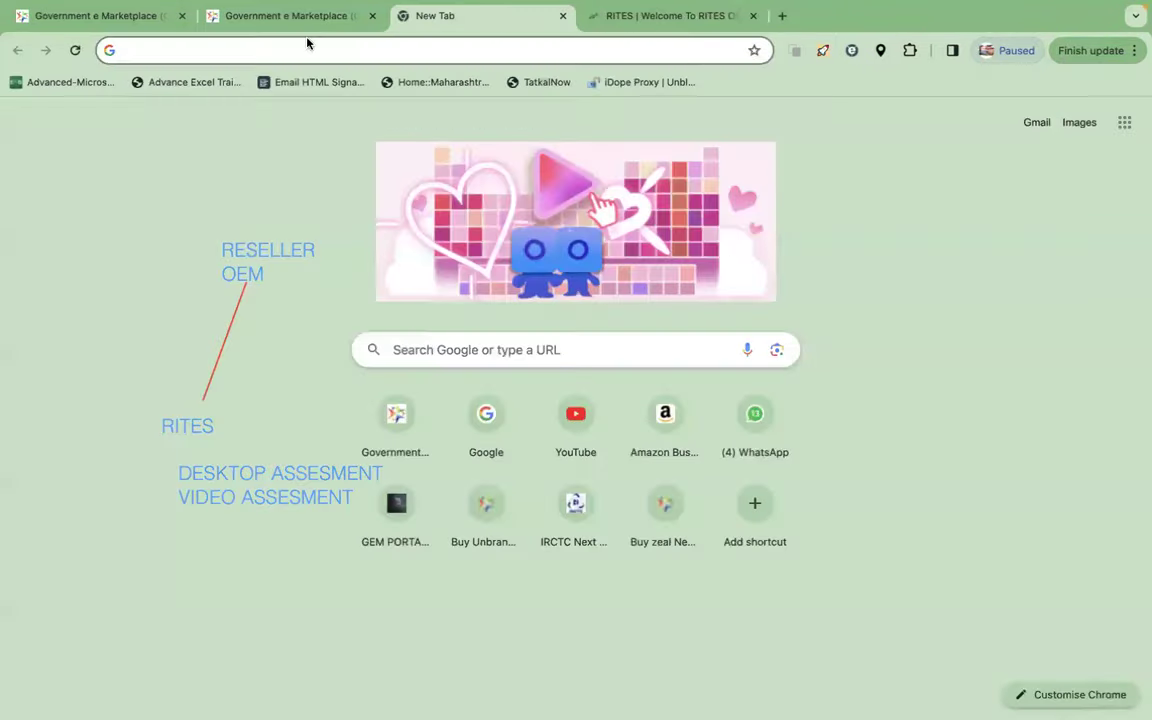
pyautogui.click(290, 15)
pyautogui.click(1076, 150)
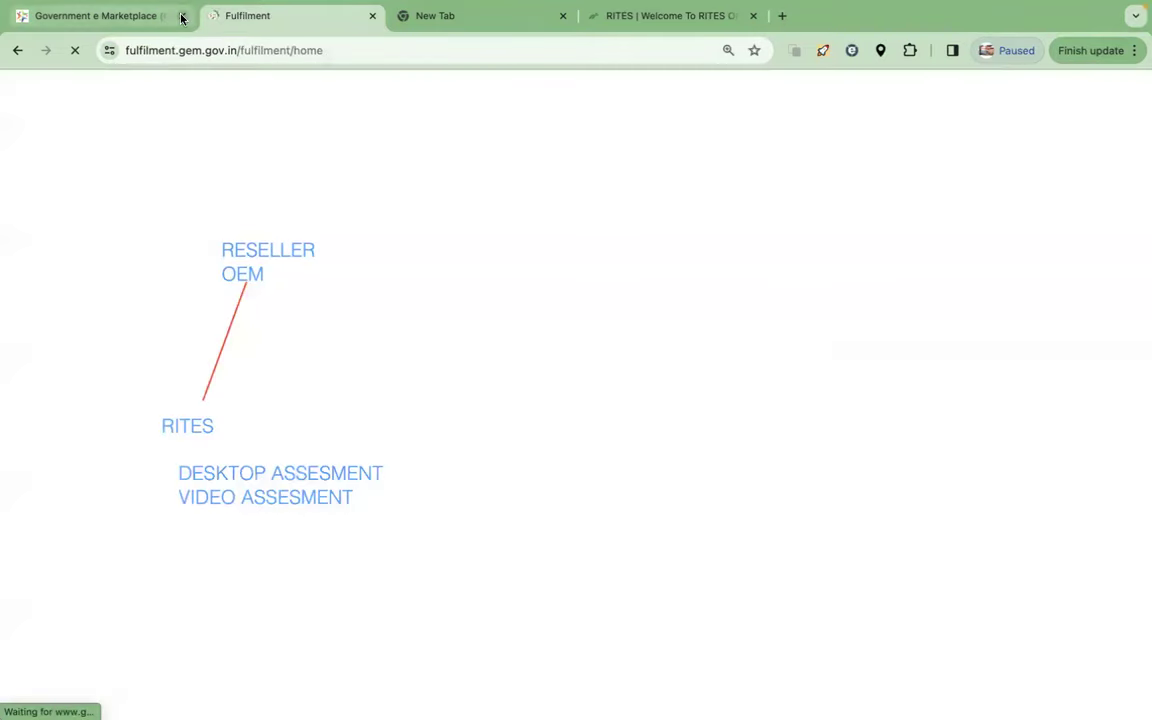
pyautogui.click(182, 15)
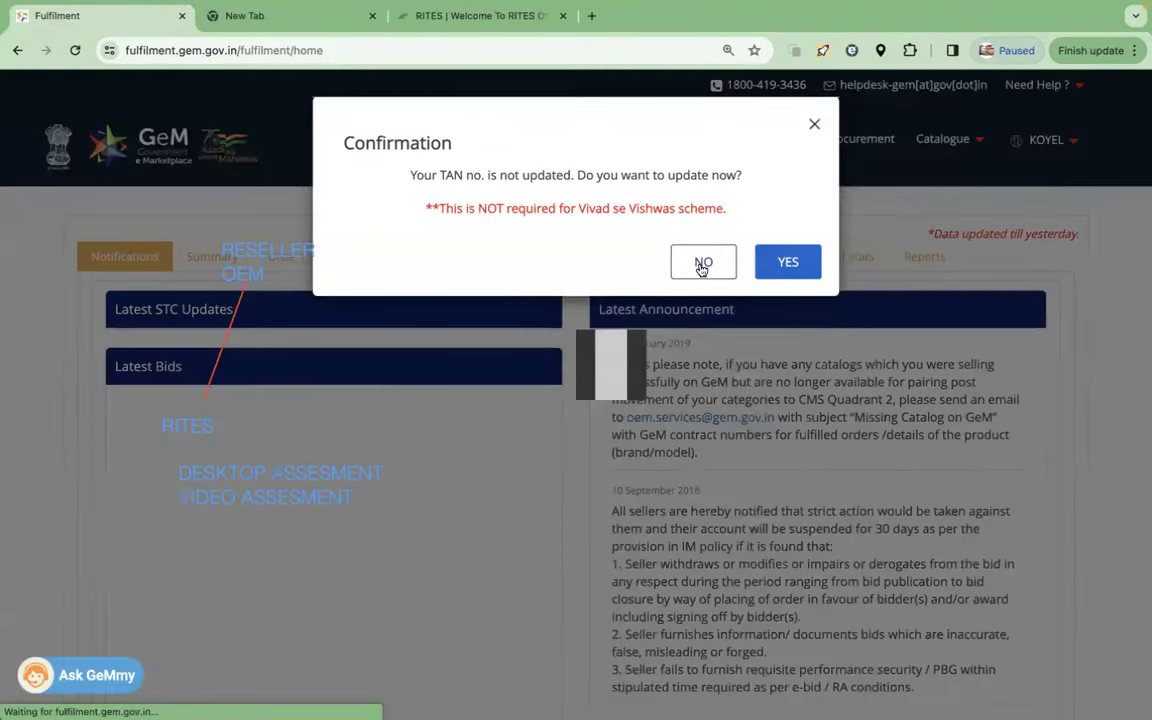
# Step: Decline the TAN update, dismiss the GSTIN notice, and log out of the seller account
pyautogui.click(702, 264)
pyautogui.click(797, 263)
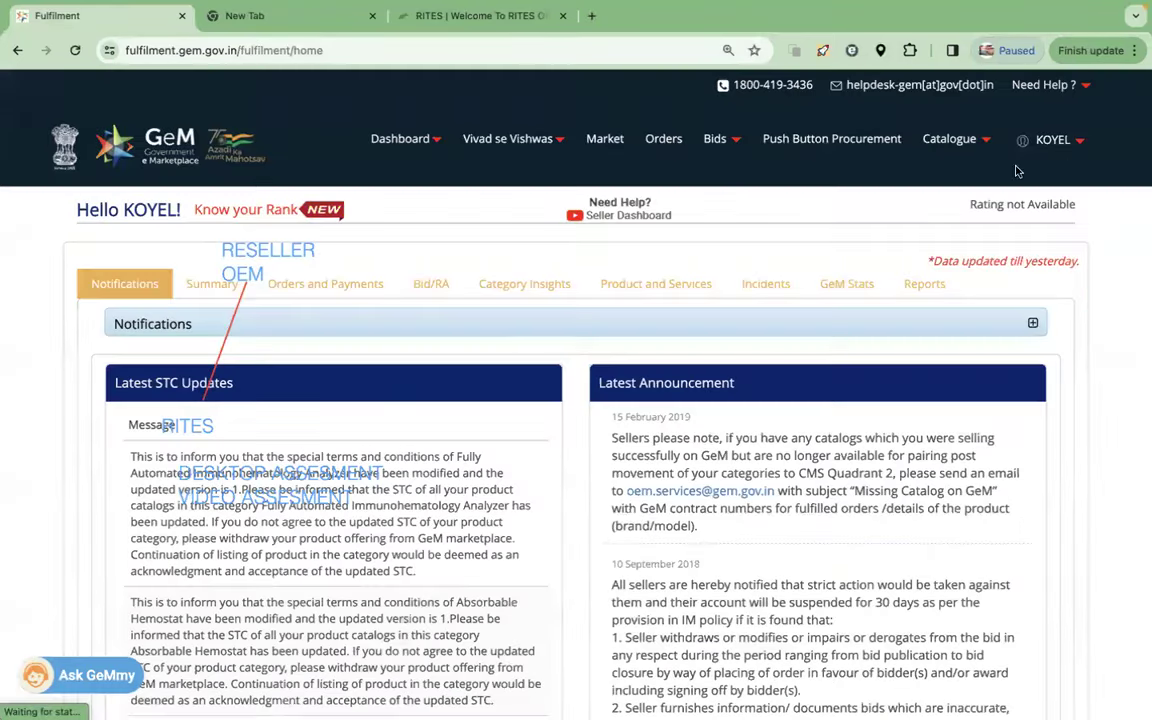
pyautogui.click(1055, 140)
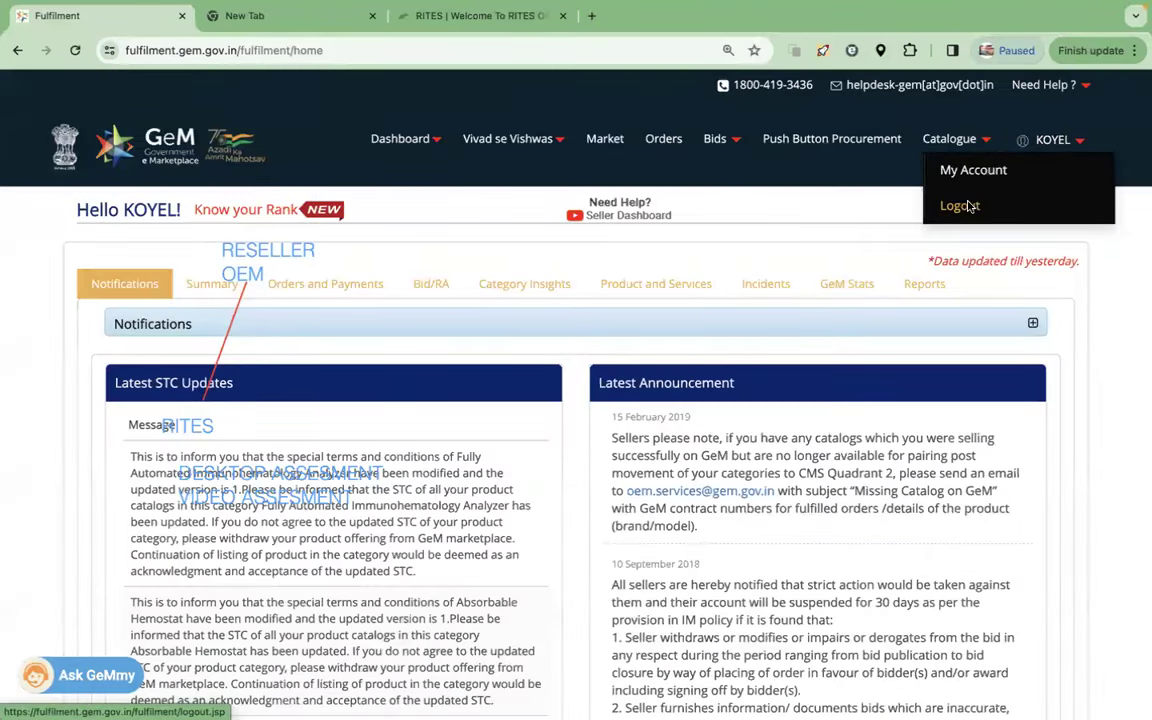
pyautogui.click(968, 206)
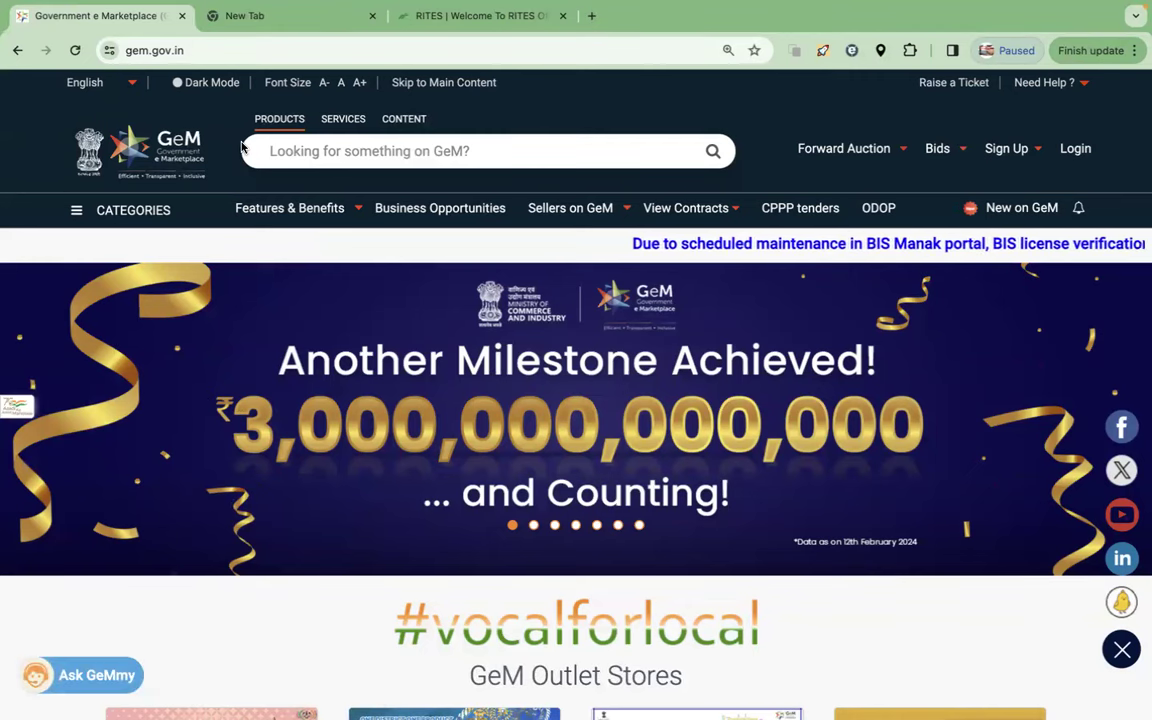
# Step: Log in with the other saved seller account, entering the captcha and submitting the password
pyautogui.click(1077, 150)
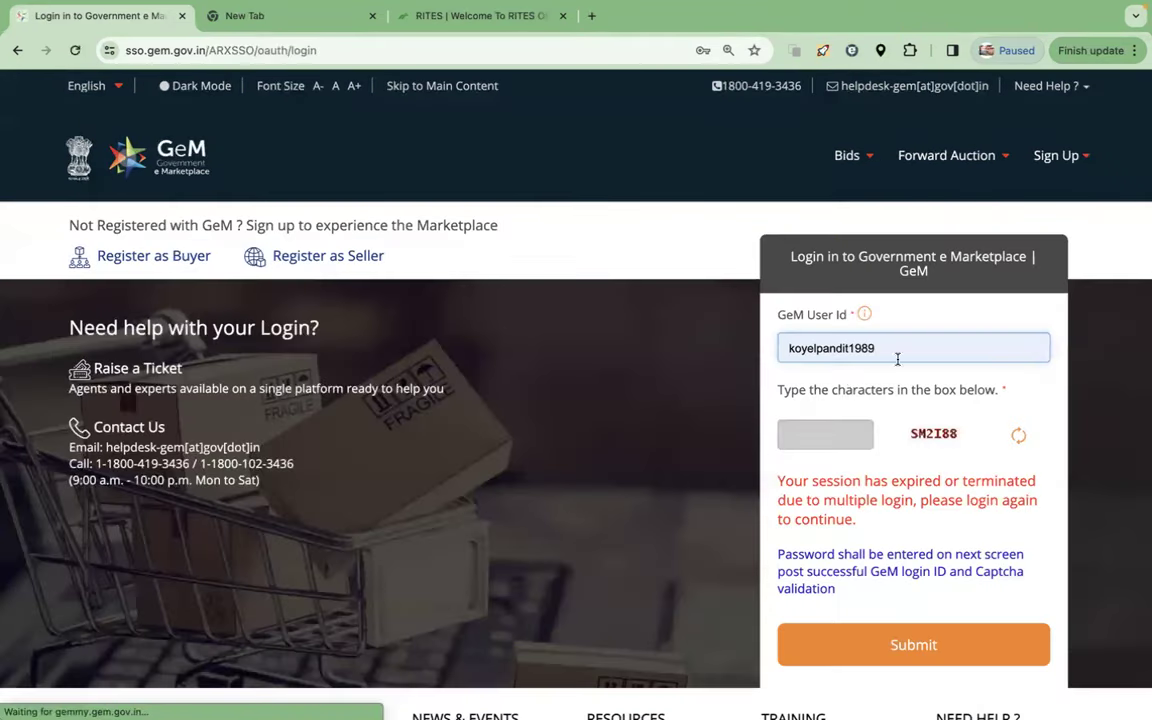
pyautogui.click(897, 347)
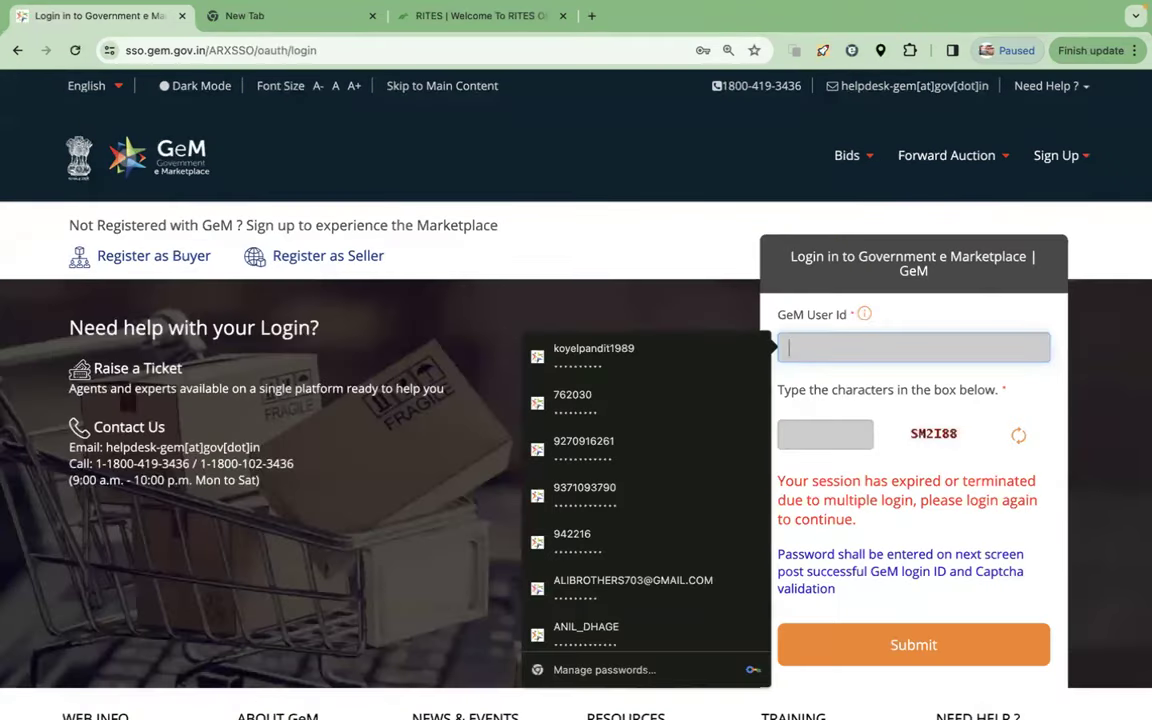
pyautogui.write('CHH')
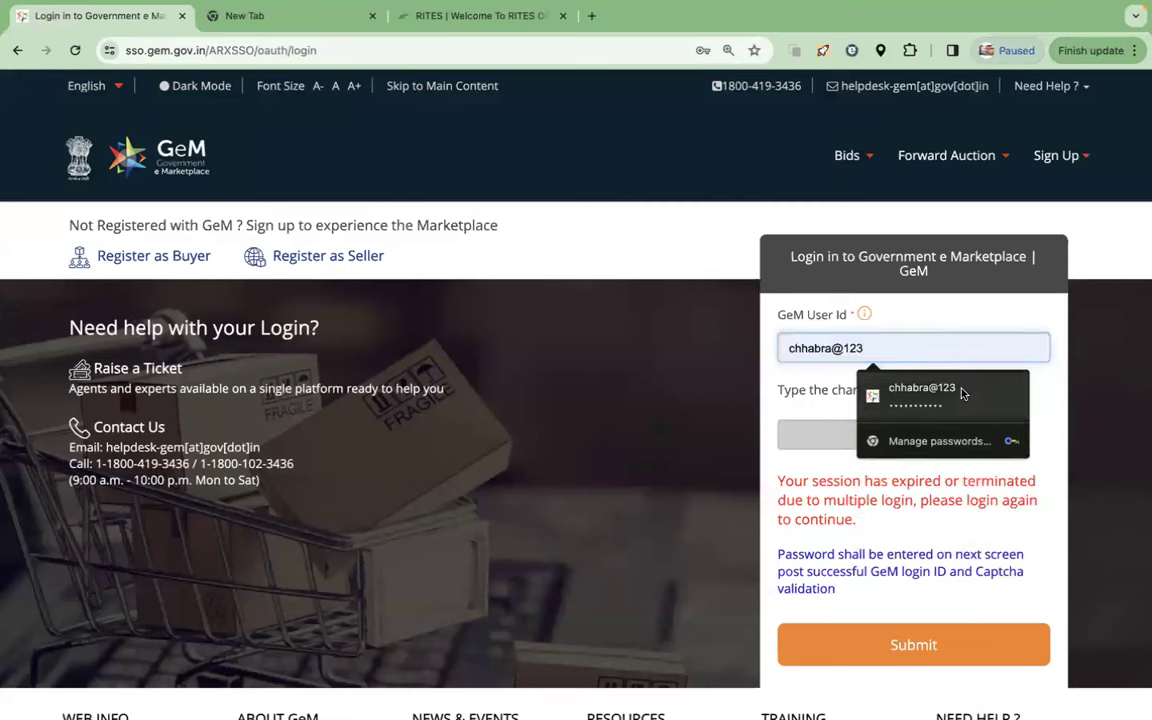
pyautogui.click(918, 395)
pyautogui.click(835, 428)
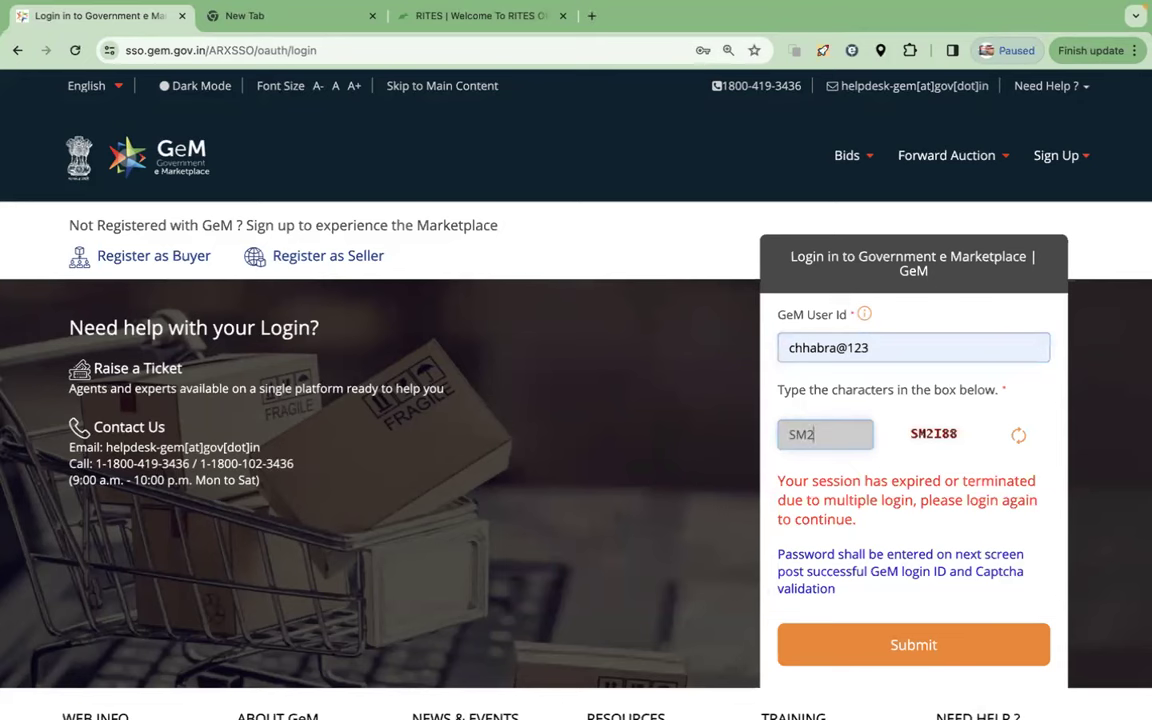
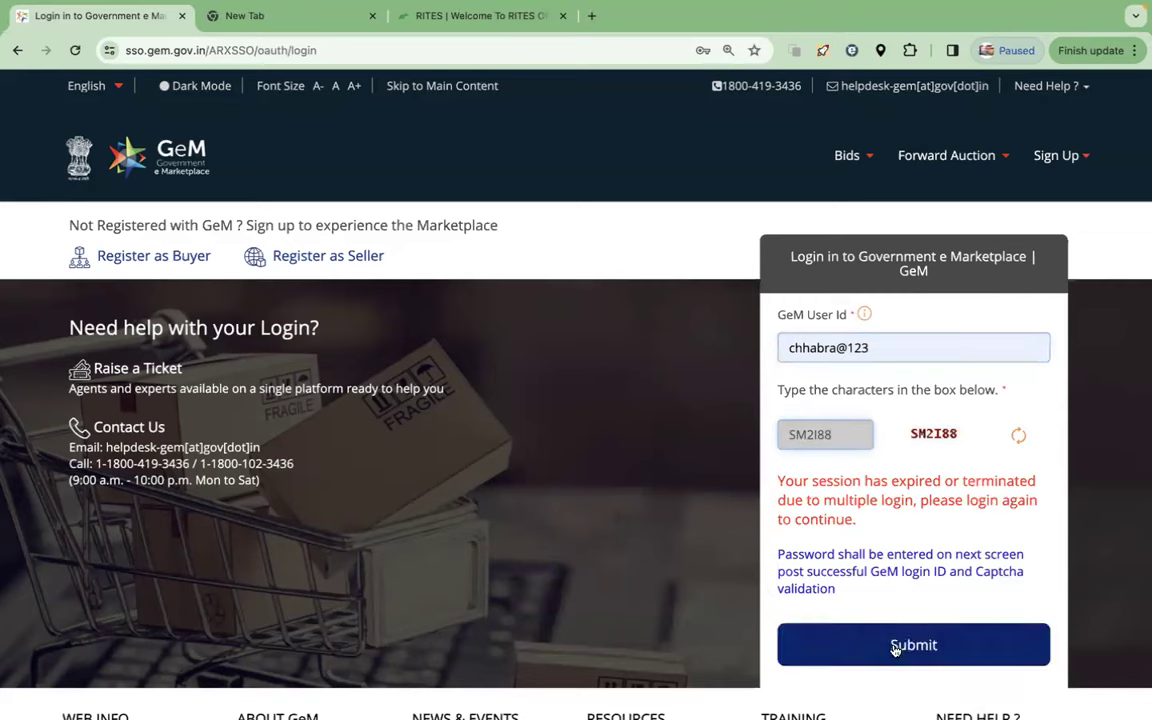
pyautogui.click(895, 649)
pyautogui.click(800, 478)
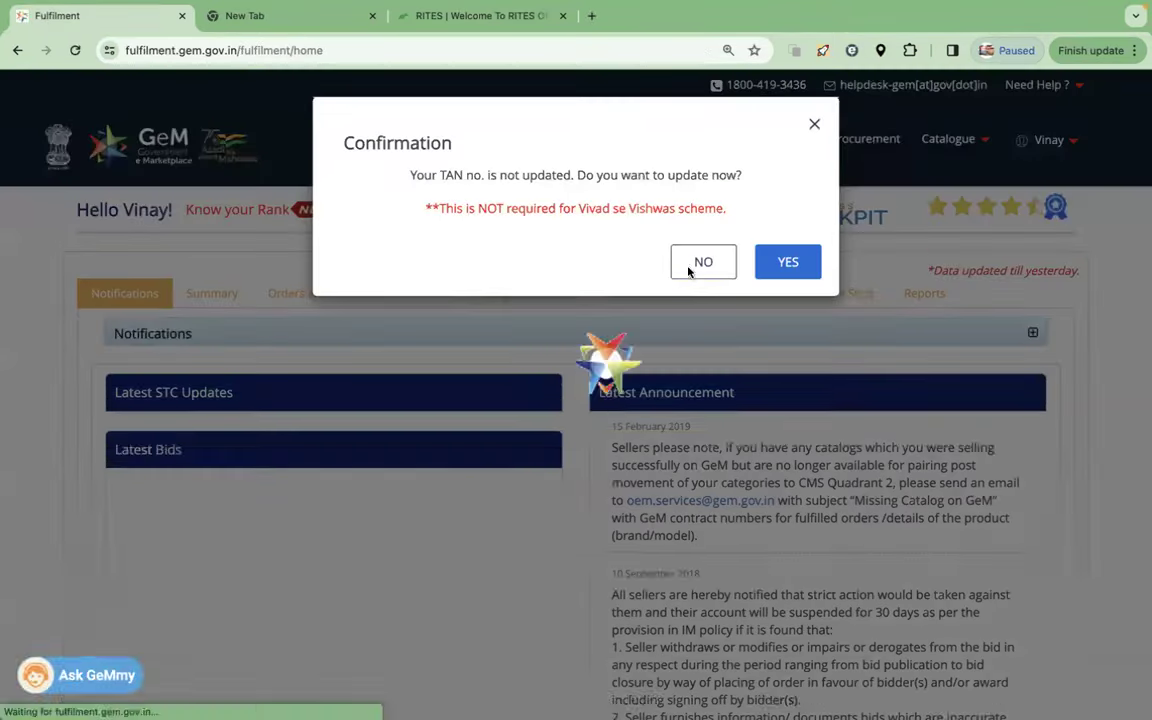
# Step: Answer NO to the TAN Confirmation, then open the Seller Profile through My Account
pyautogui.click(689, 268)
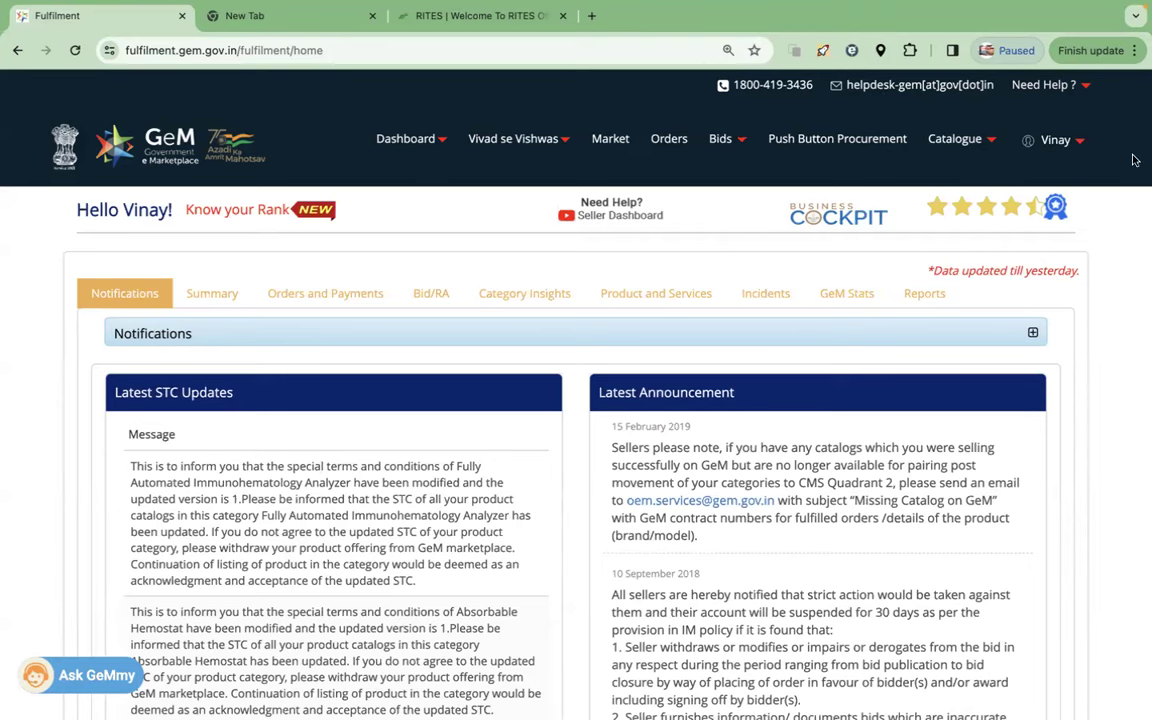
pyautogui.click(1045, 142)
pyautogui.click(990, 183)
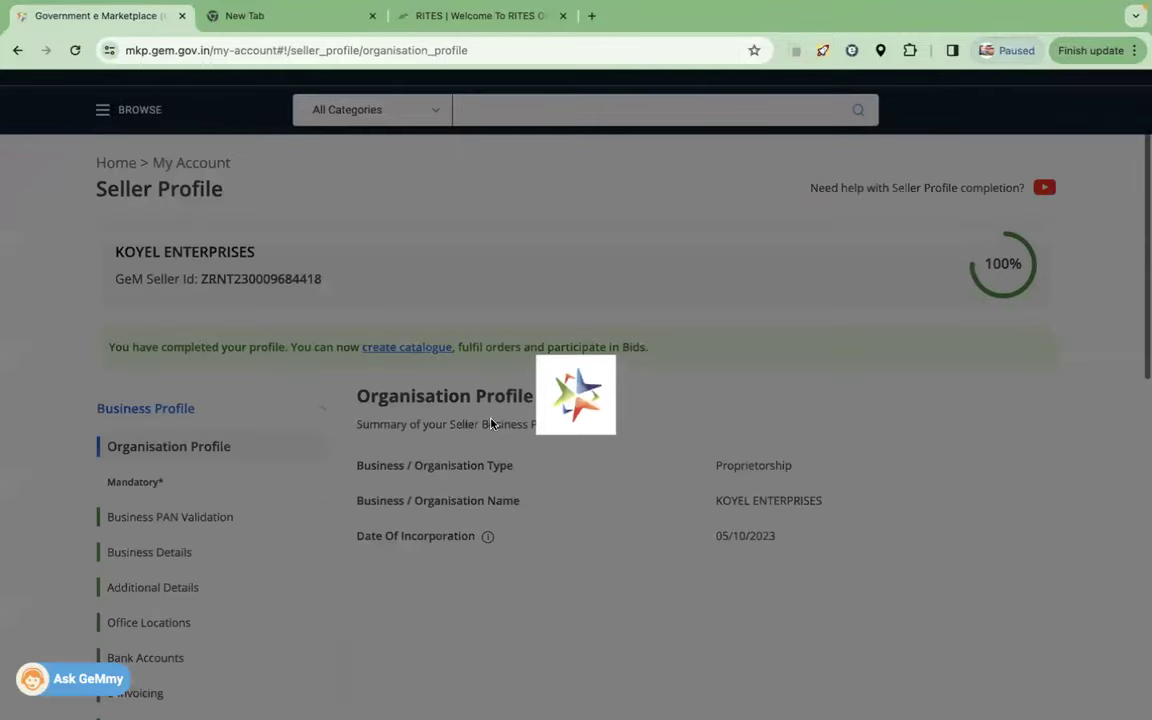
# Step: Expand Seller Panel in the profile sidebar, which shows only a Reseller Panel entry
pyautogui.scroll(-5, 301, 542)
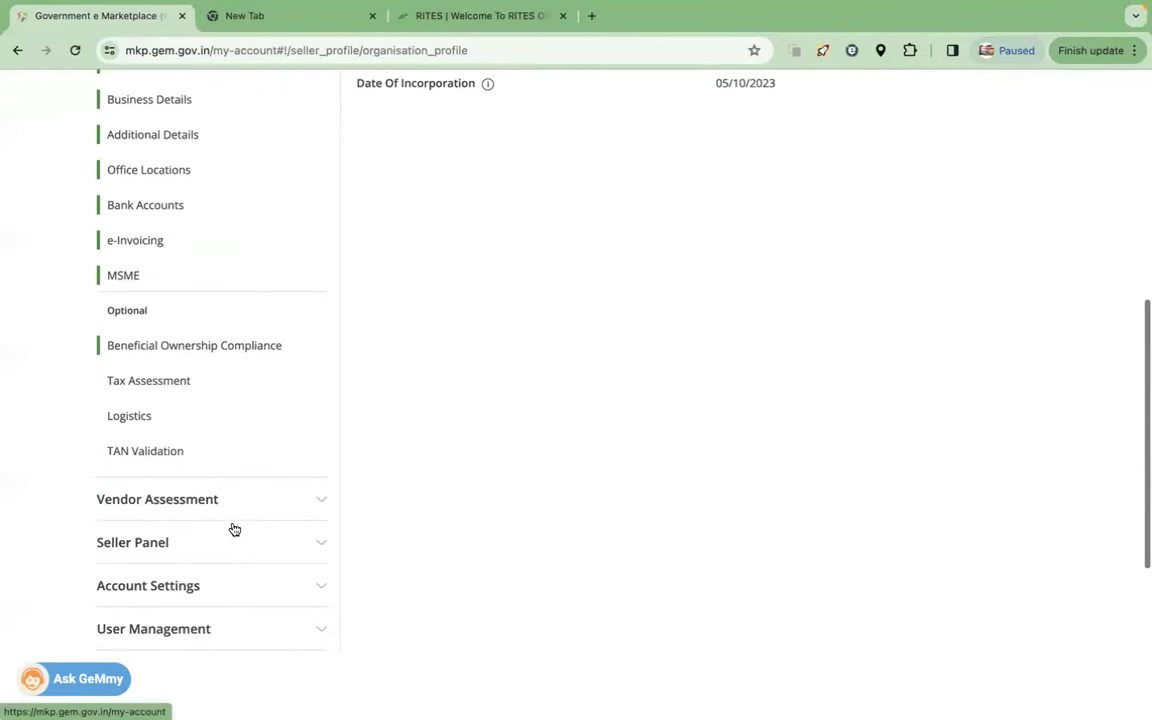
pyautogui.click(176, 542)
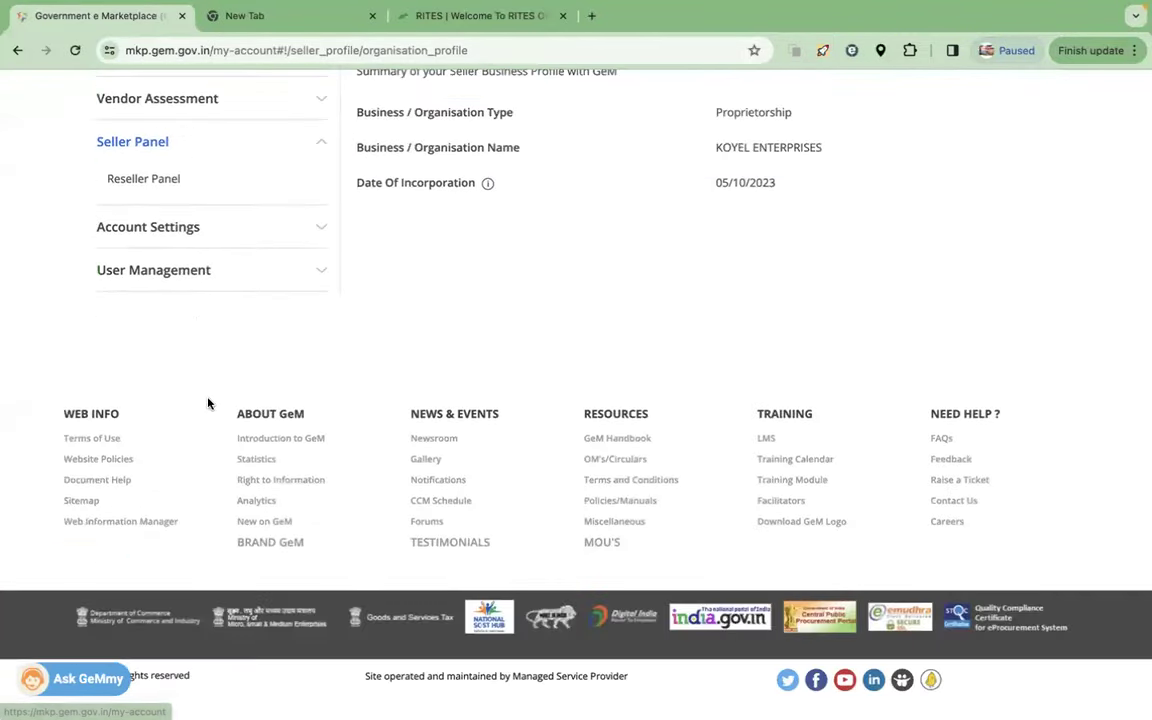
pyautogui.scroll(4, 172, 198)
pyautogui.scroll(2, 172, 202)
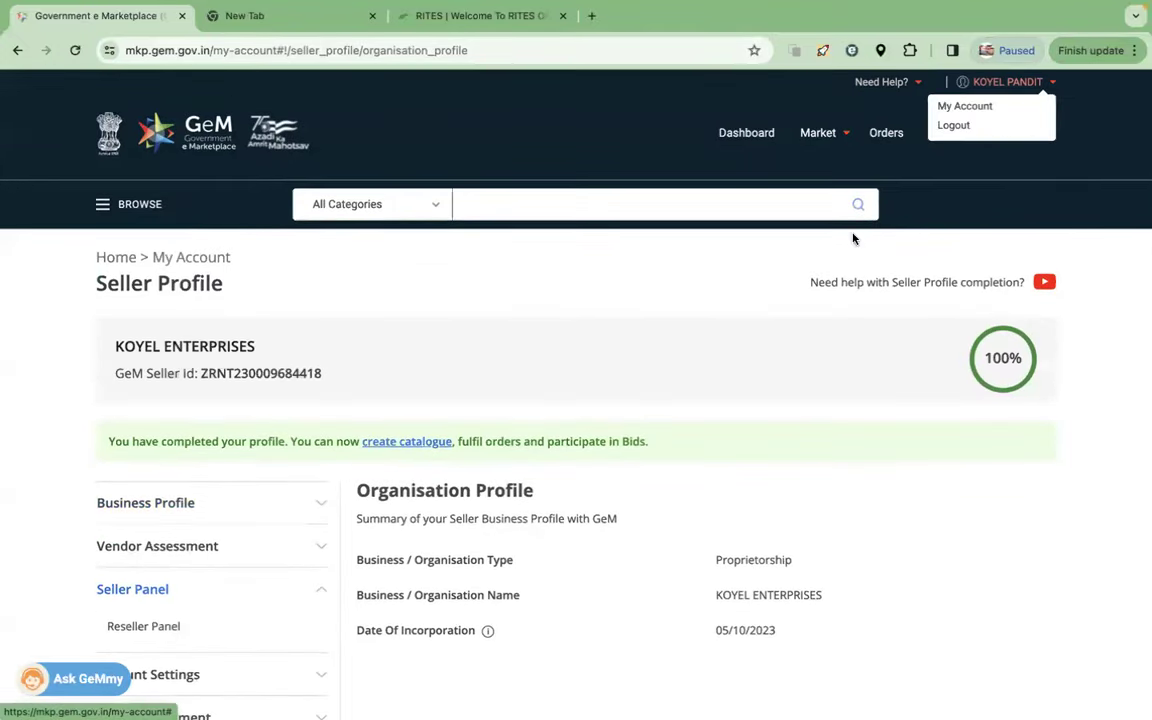
pyautogui.scroll(-4, 715, 320)
pyautogui.scroll(-1, 715, 320)
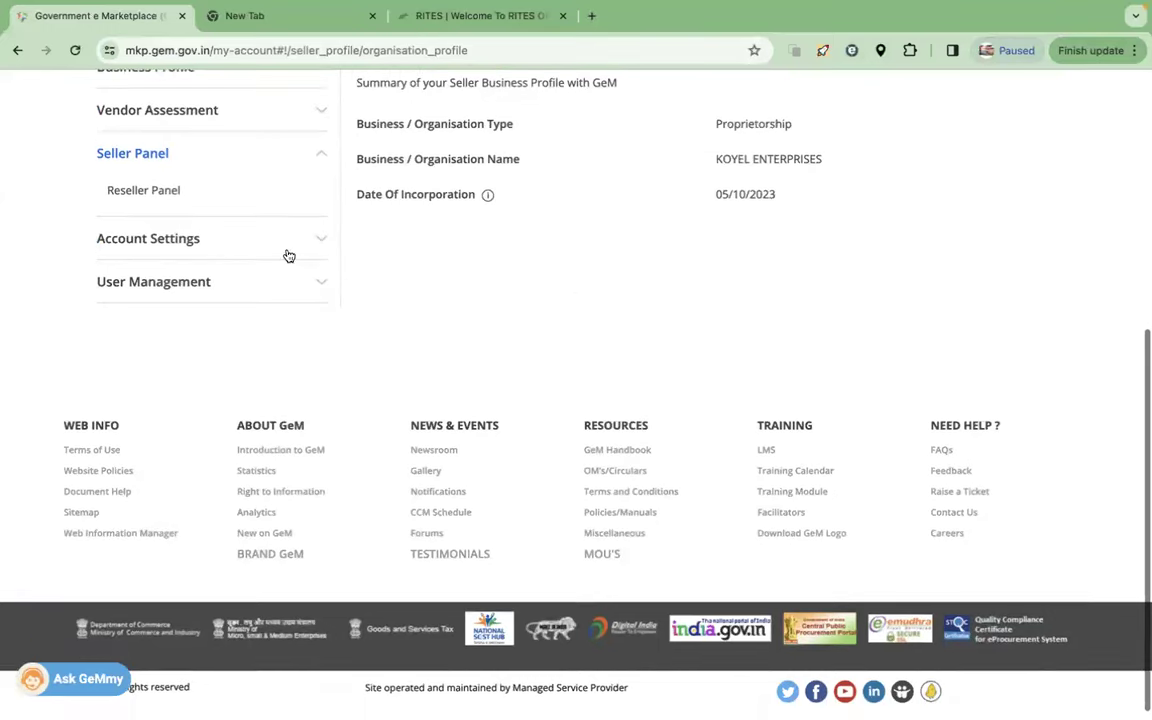
pyautogui.scroll(5, 755, 378)
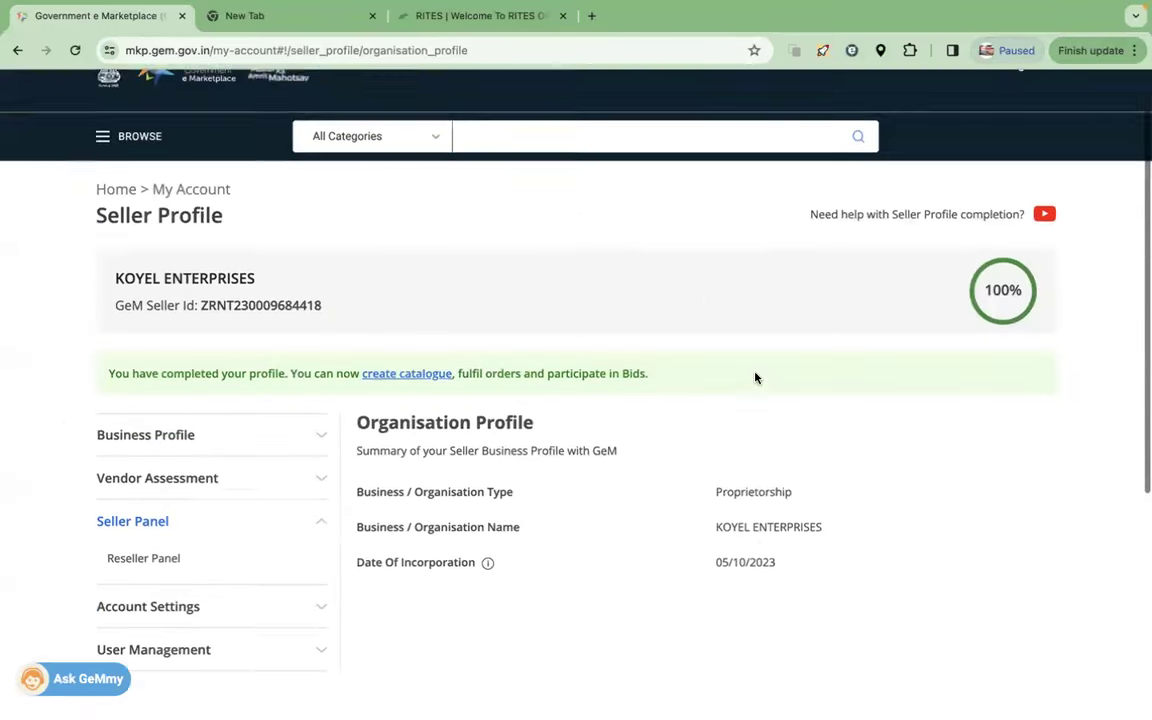
# Step: Log out, log back in as the other seller account, and decline the TAN prompt
pyautogui.moveTo(1050, 90)
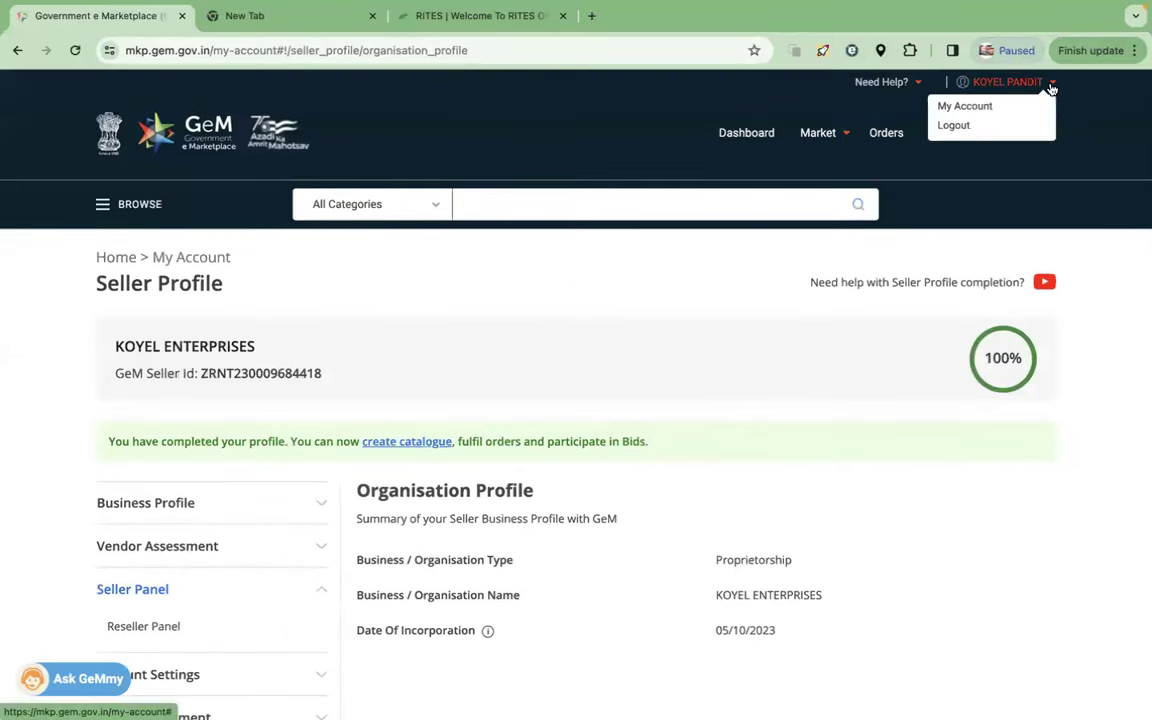
pyautogui.click(958, 128)
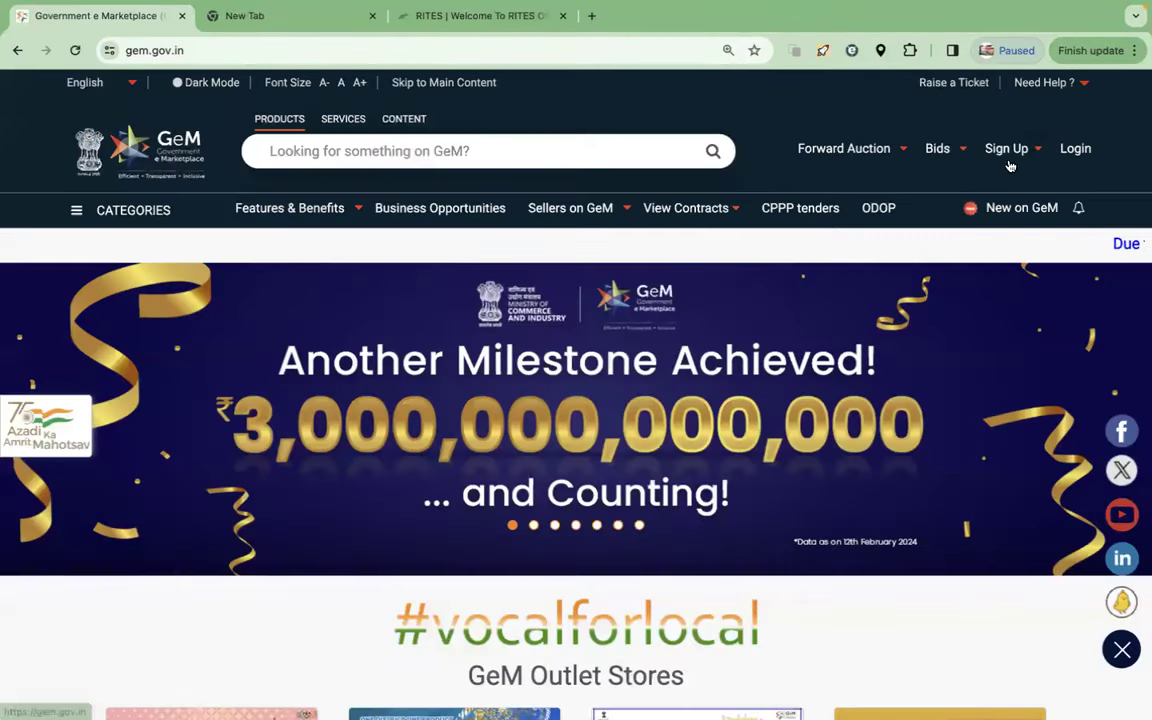
pyautogui.click(1078, 150)
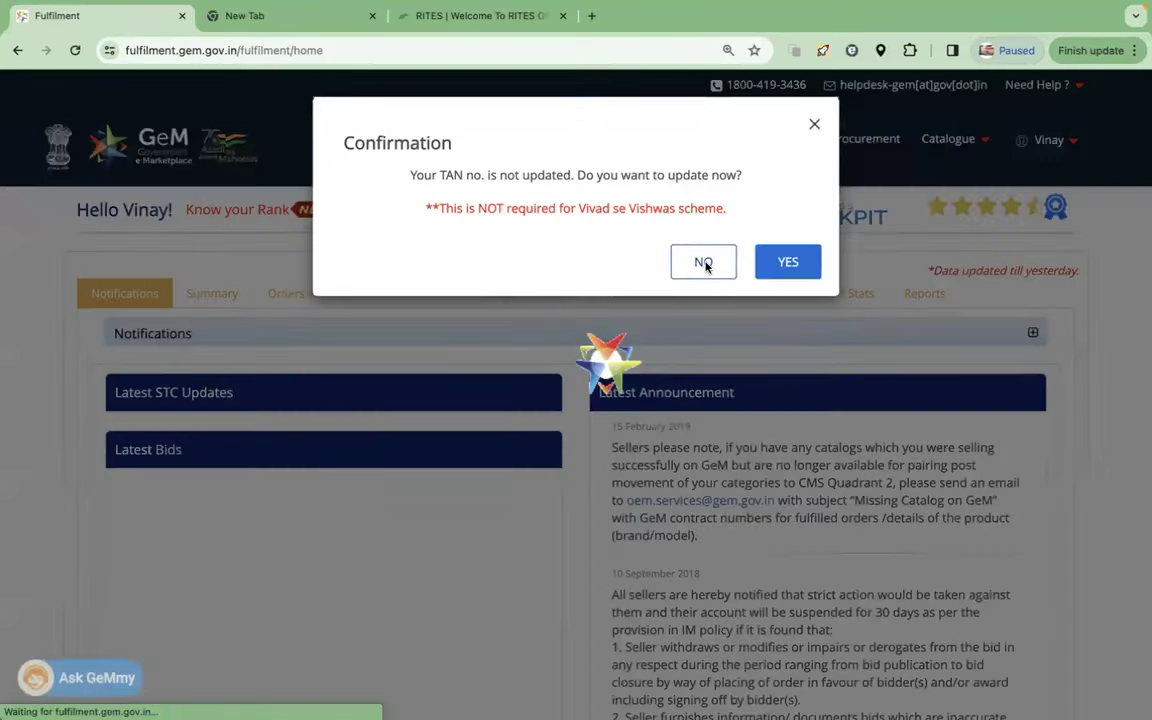
pyautogui.click(704, 263)
# Step: From My Account, expand Seller Panel and open the OEM Panel
pyautogui.moveTo(1055, 140)
pyautogui.click(980, 170)
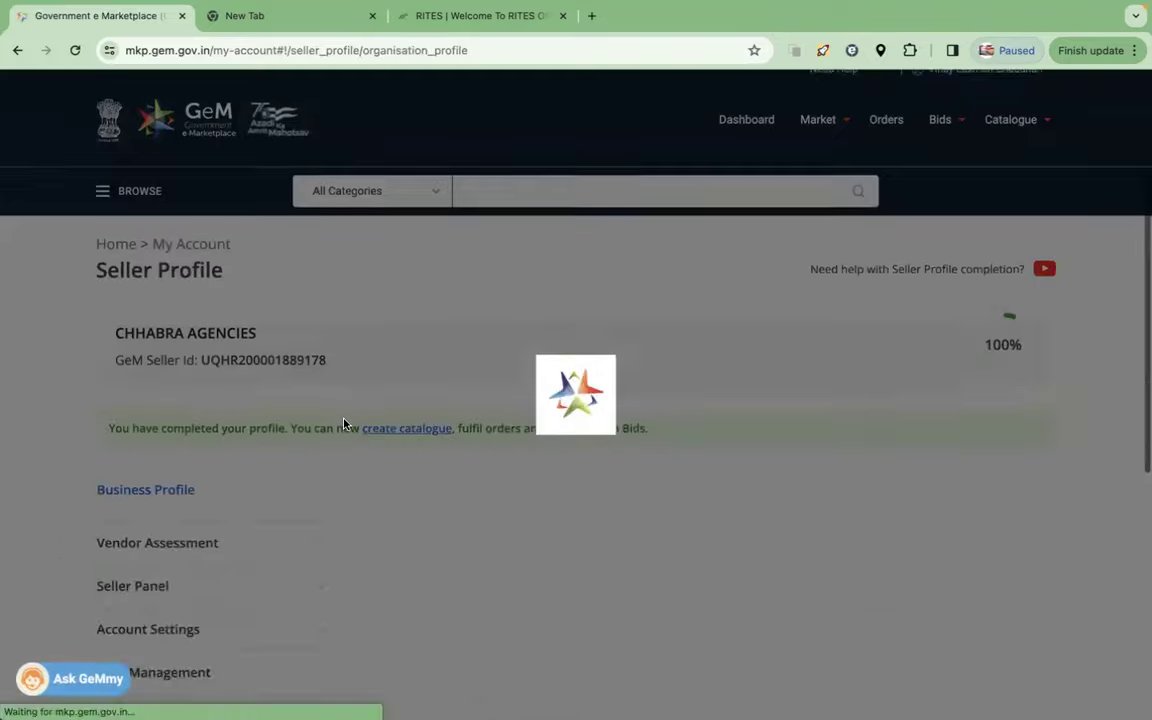
pyautogui.scroll(-5, 344, 420)
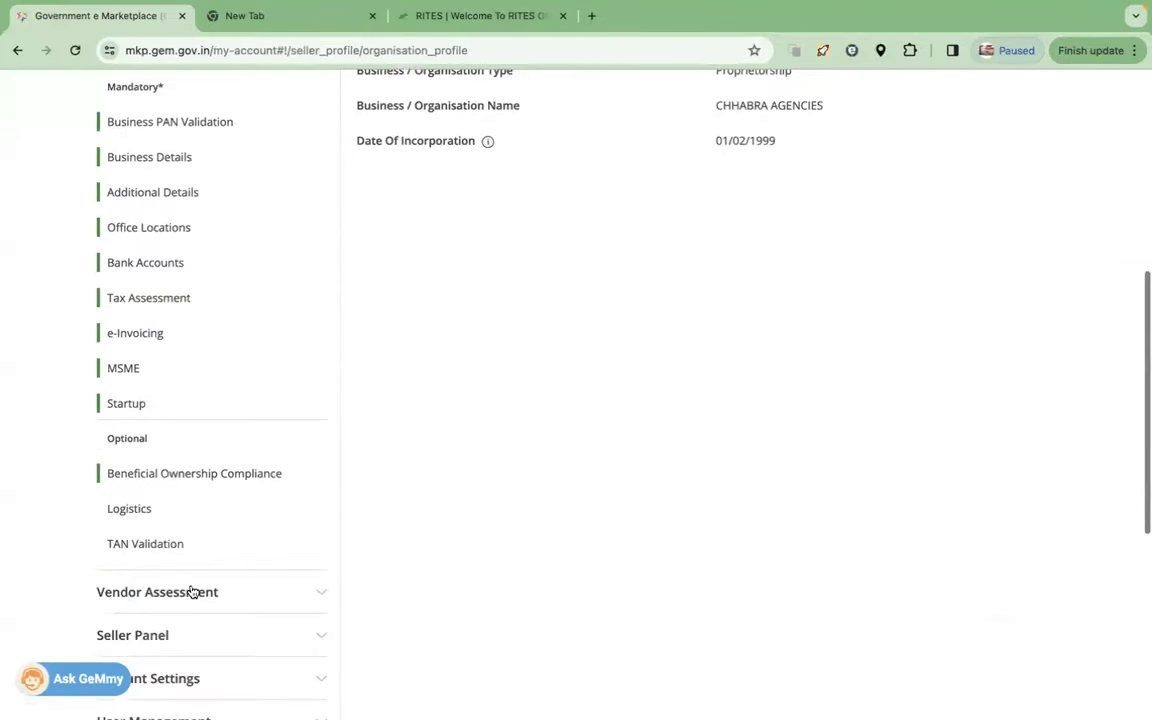
pyautogui.click(178, 628)
pyautogui.scroll(-5, 266, 405)
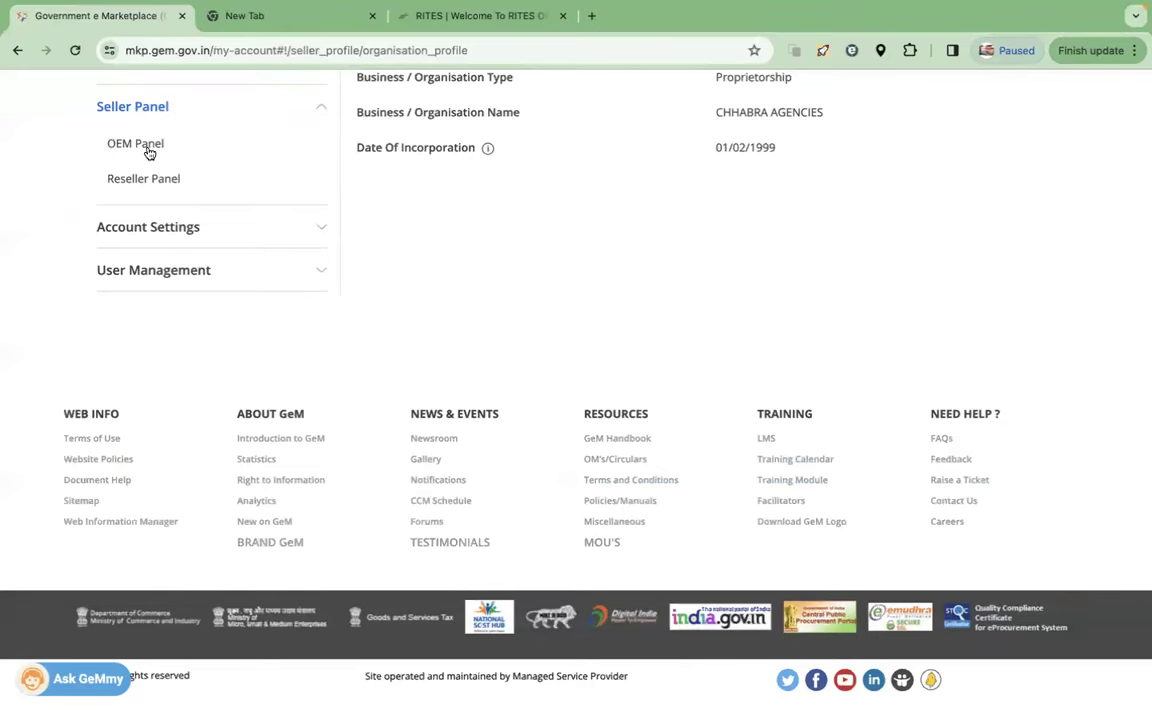
pyautogui.click(149, 152)
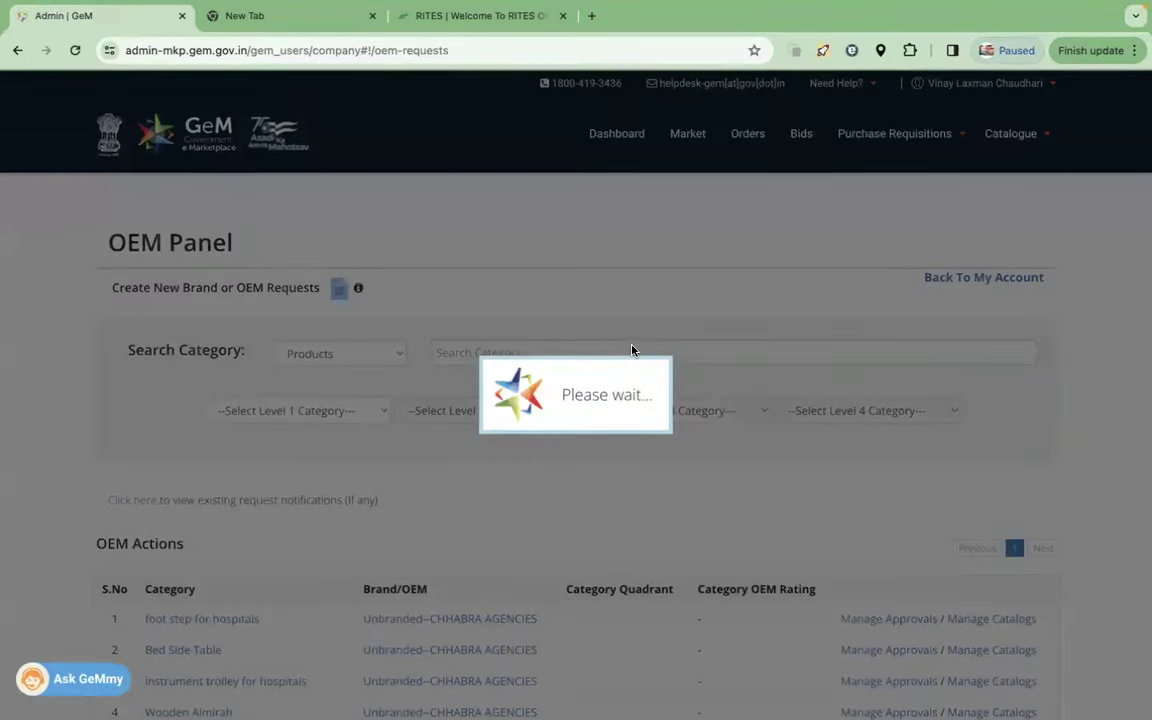
pyautogui.scroll(-3, 720, 429)
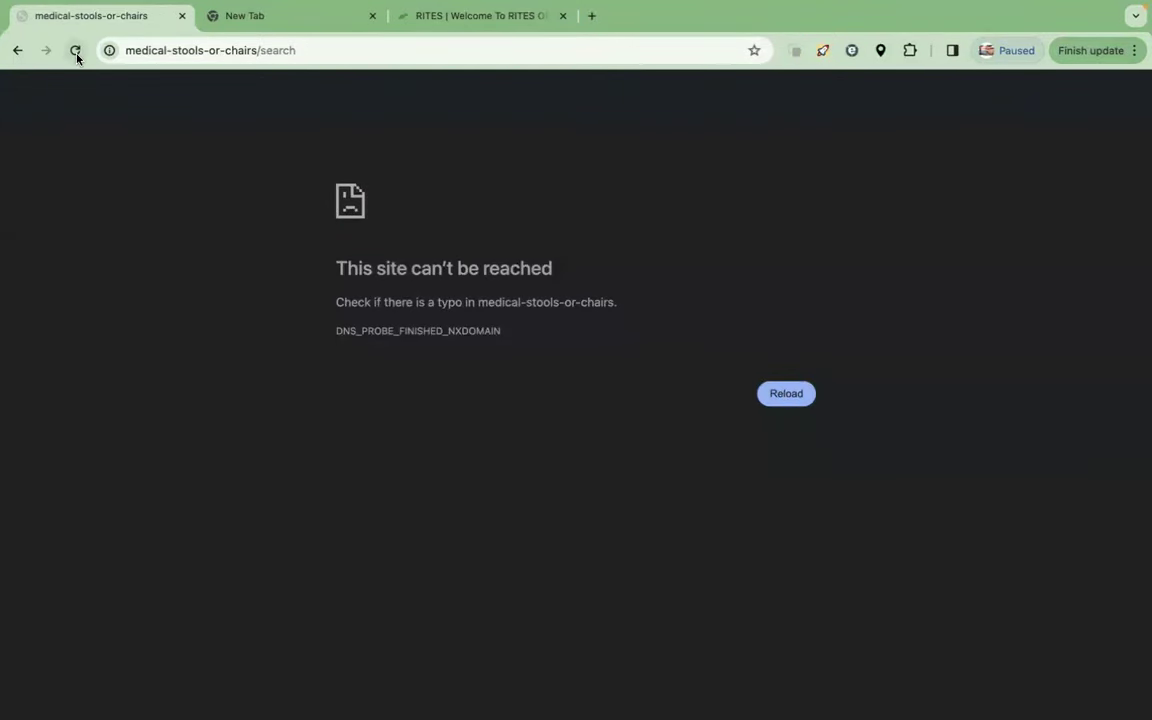
pyautogui.click(17, 50)
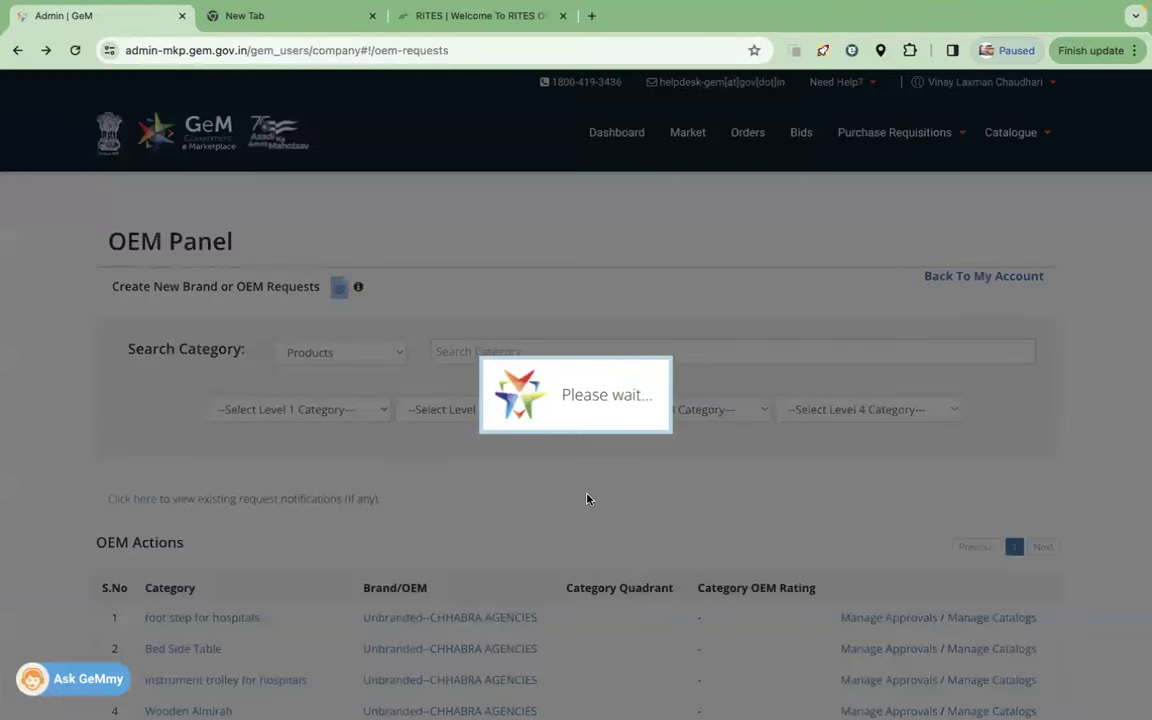
pyautogui.scroll(-3, 549, 527)
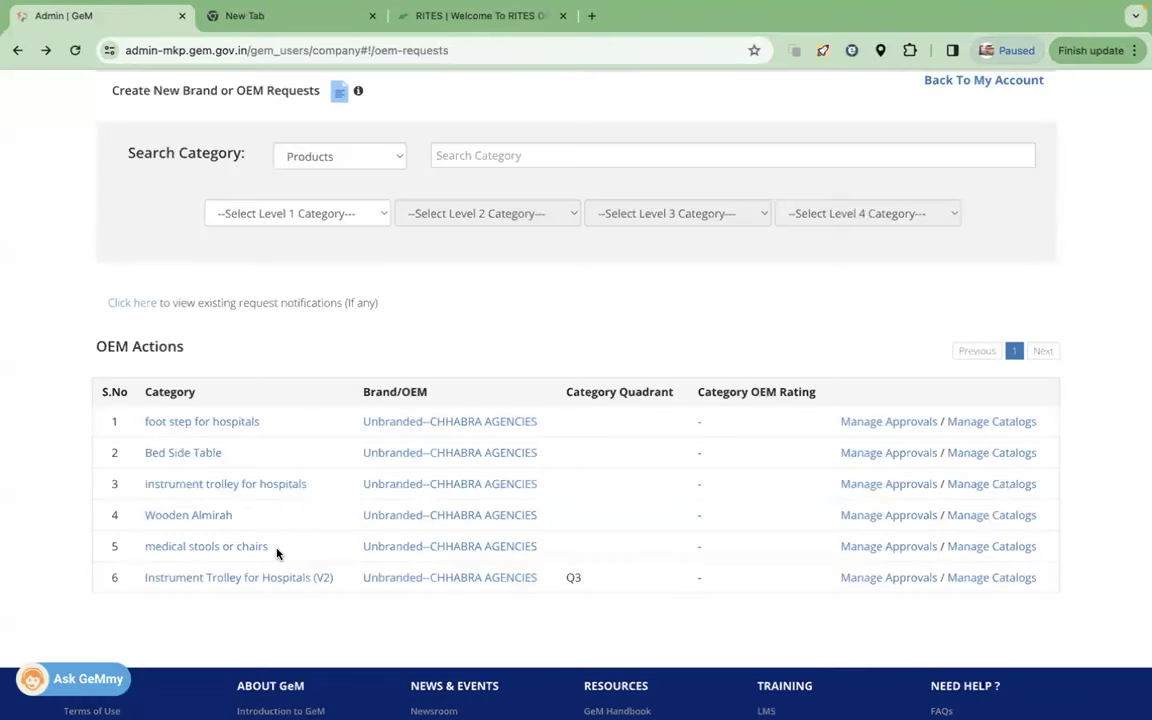
pyautogui.moveTo(270, 547); pyautogui.dragTo(145, 549)
pyautogui.press('super+c')
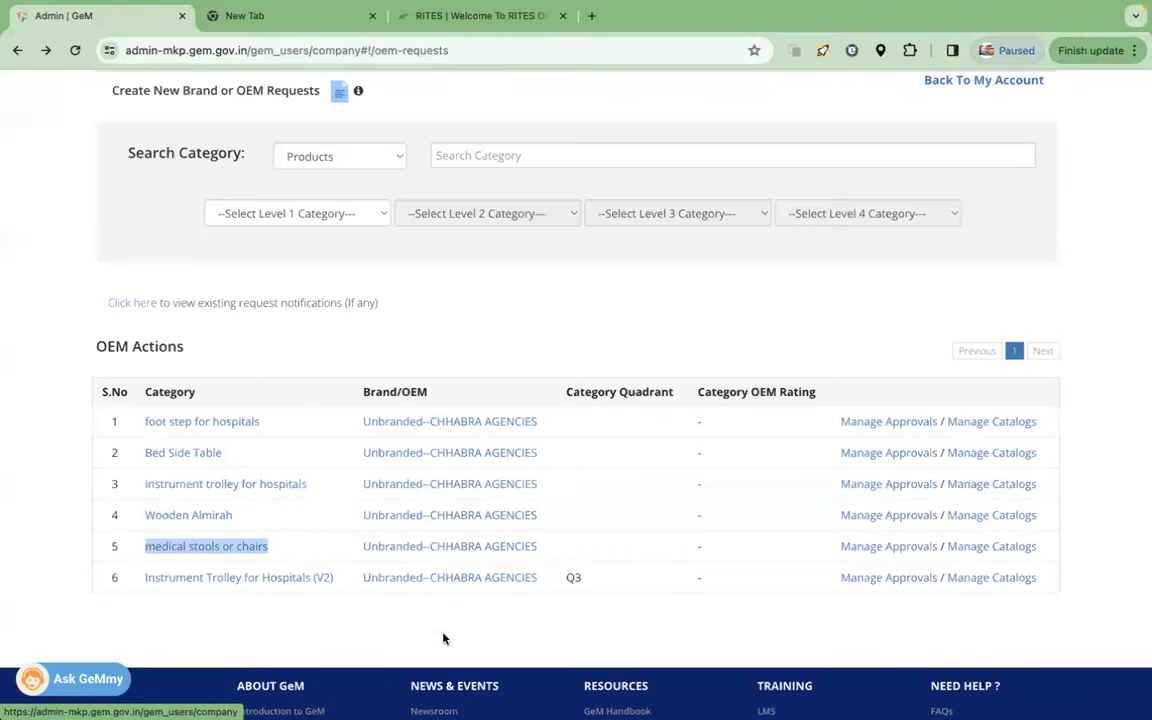
pyautogui.scroll(1, 567, 539)
pyautogui.scroll(3, 567, 539)
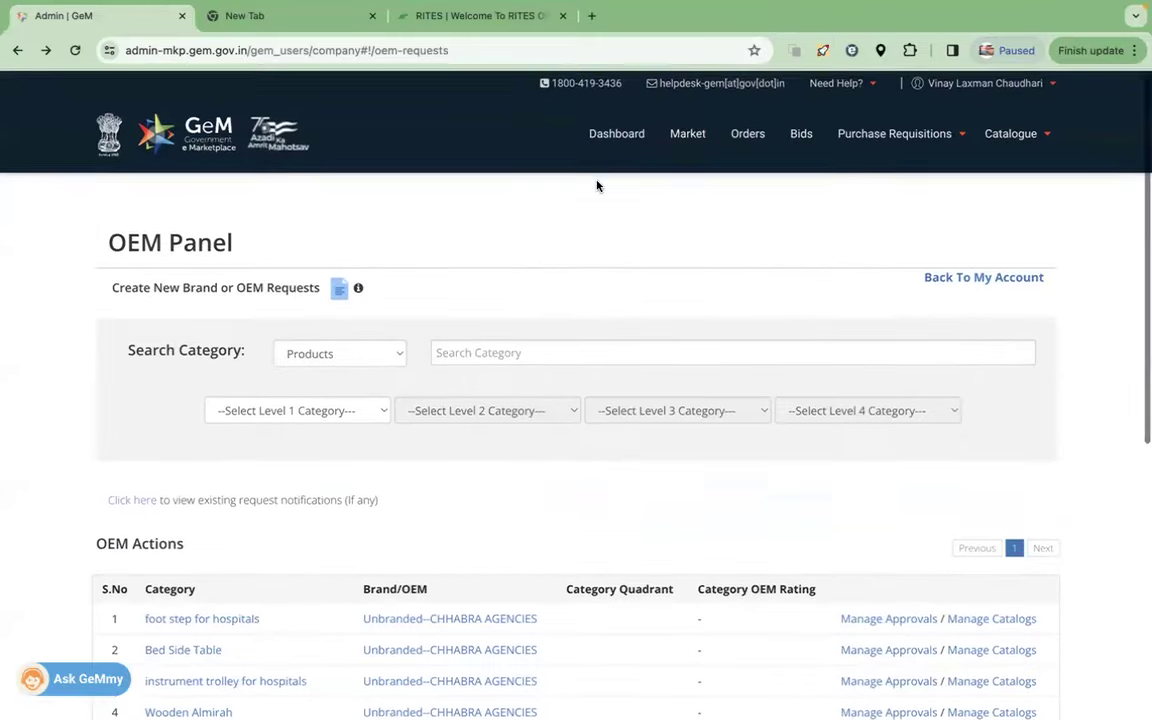
# Step: Search the GeM marketplace for 'medical stools or chairs'
pyautogui.click(687, 132)
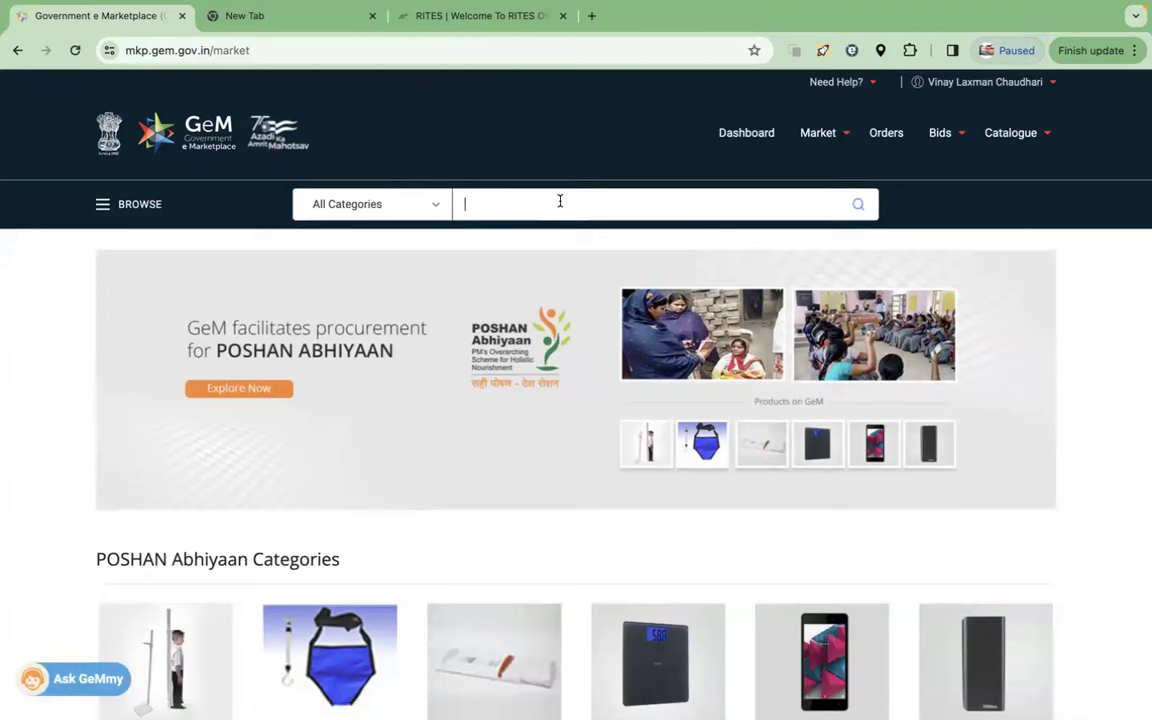
pyautogui.press('super+v')
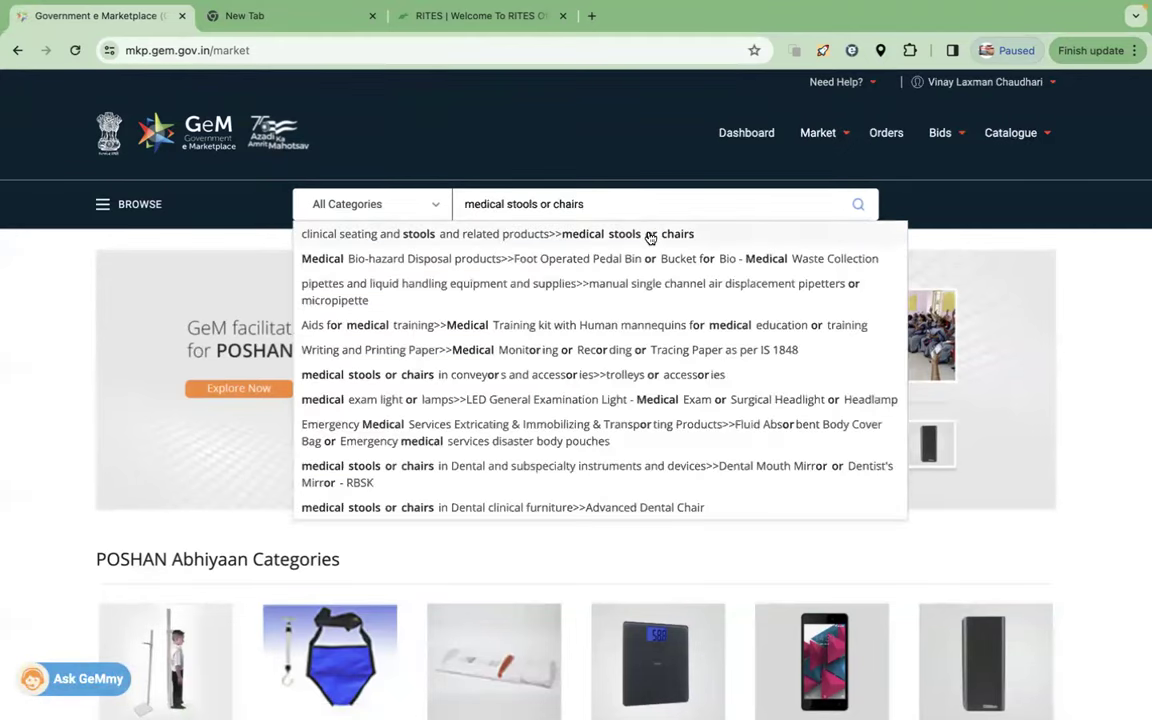
pyautogui.press('Return')
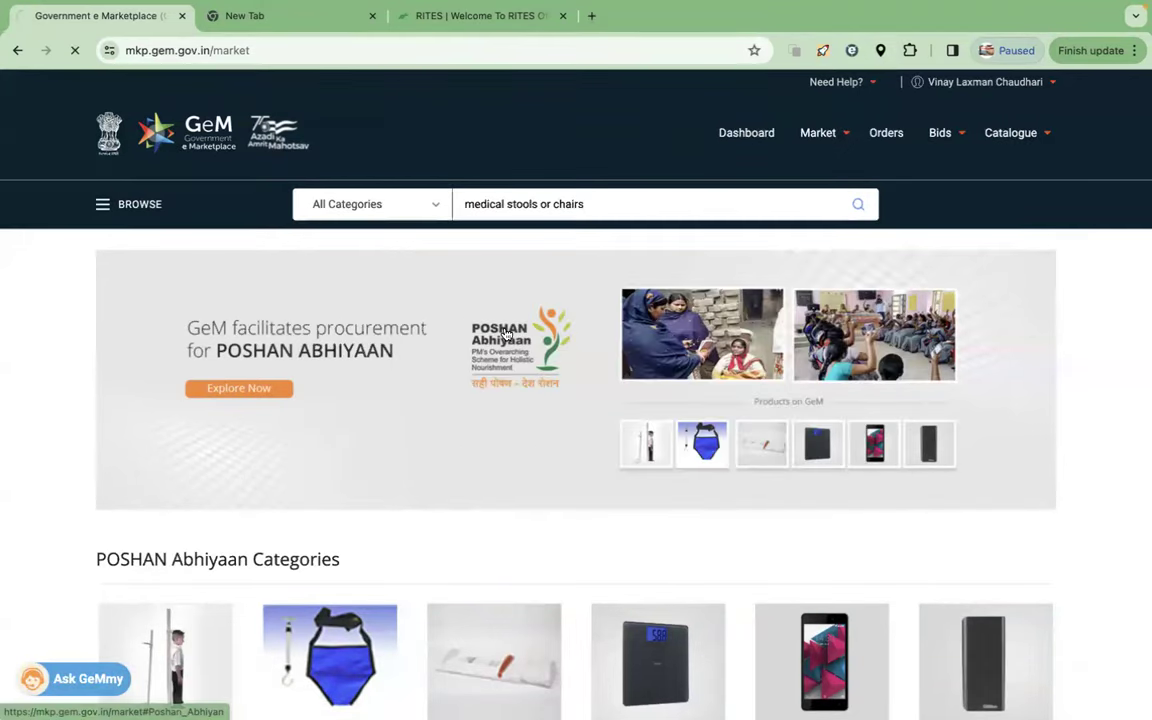
# Step: Filter results by Make/Model brand 'UNB' to Unbranded--CHHABRA AGENCIES
pyautogui.scroll(-3, 400, 420)
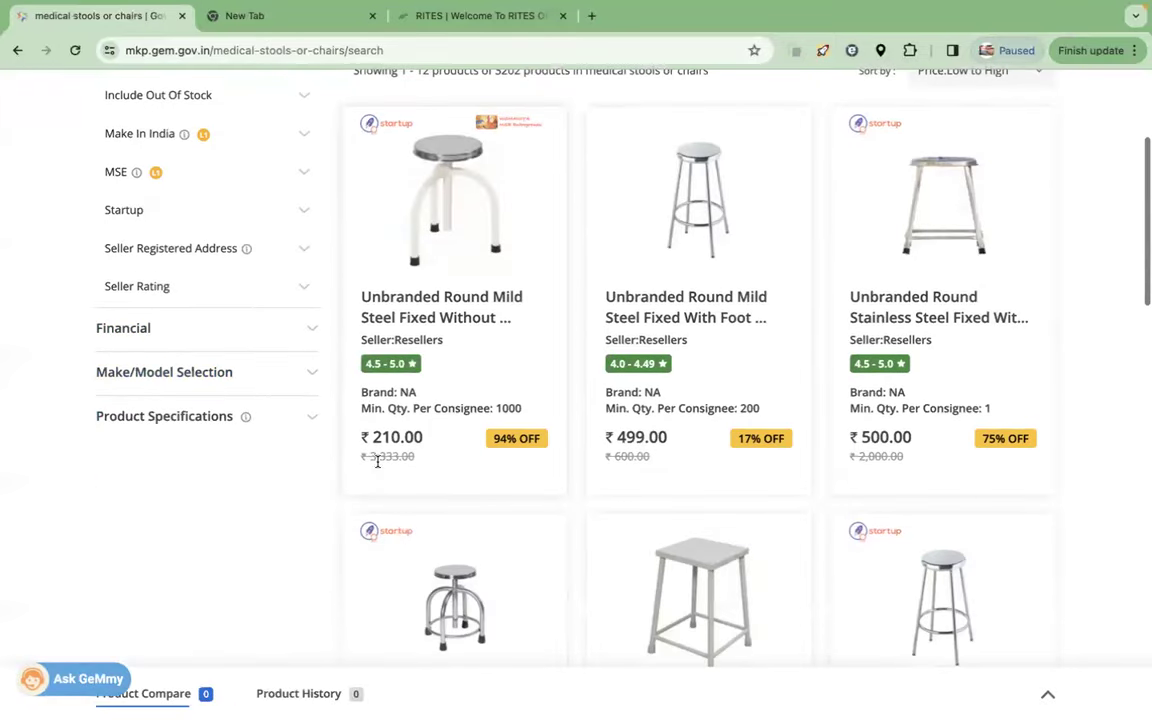
pyautogui.click(289, 428)
pyautogui.click(285, 386)
pyautogui.click(276, 408)
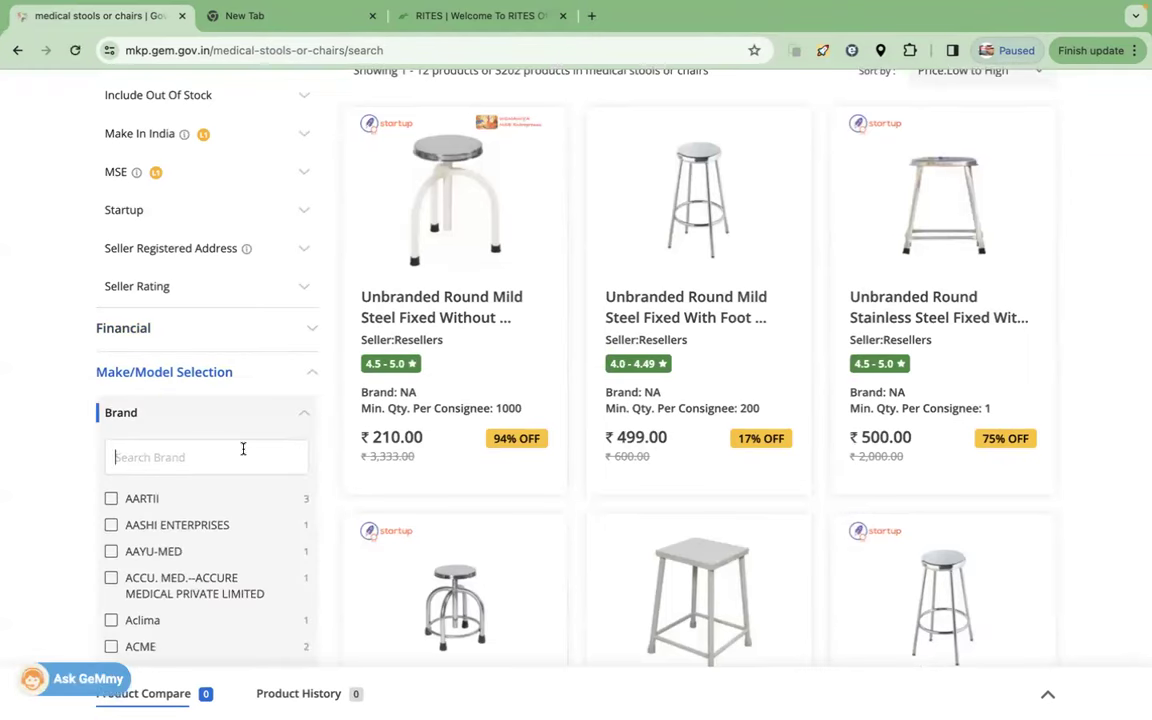
pyautogui.click(243, 449)
pyautogui.write('UNBR')
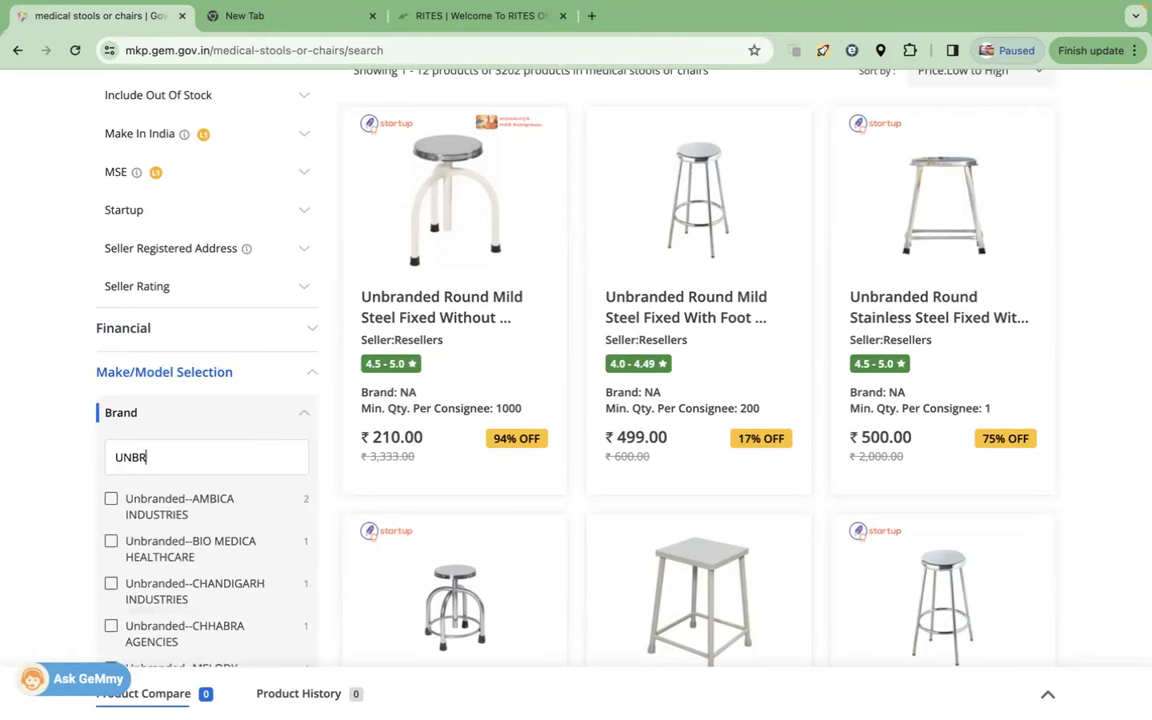
pyautogui.scroll(-1, 348, 527)
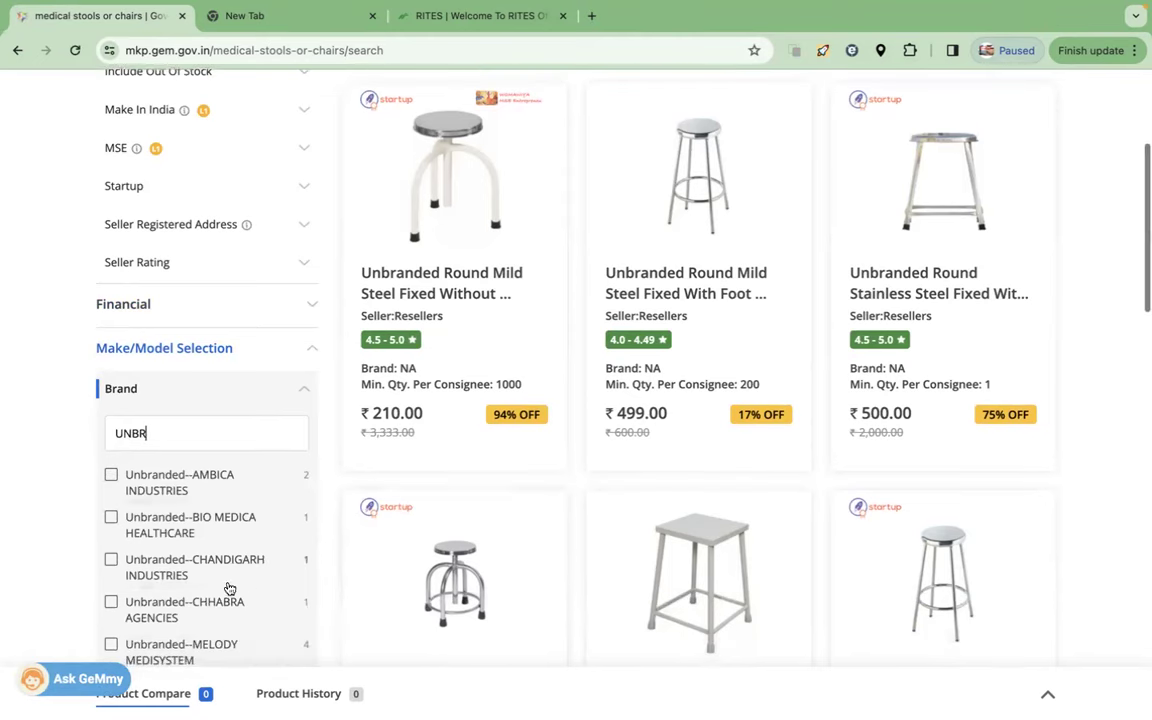
pyautogui.click(111, 603)
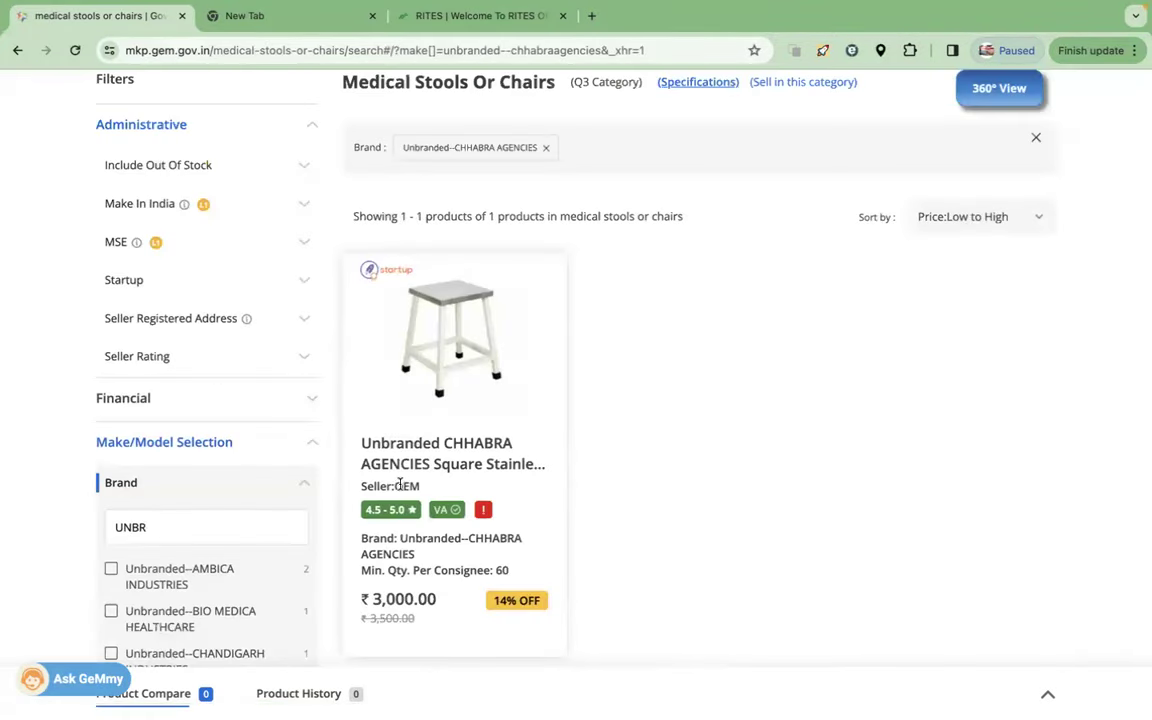
# Step: Open the product page for the CHHABRA AGENCIES square stainless steel stool
pyautogui.moveTo(399, 485); pyautogui.dragTo(428, 489)
pyautogui.click(611, 482)
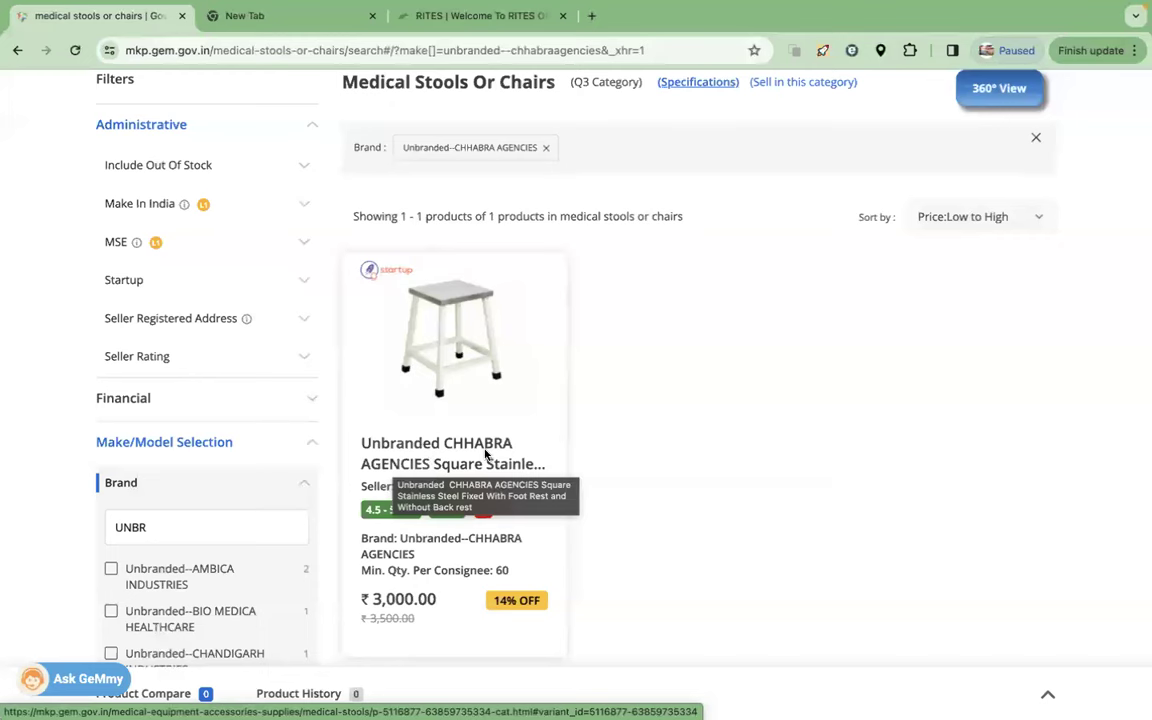
pyautogui.click(463, 456)
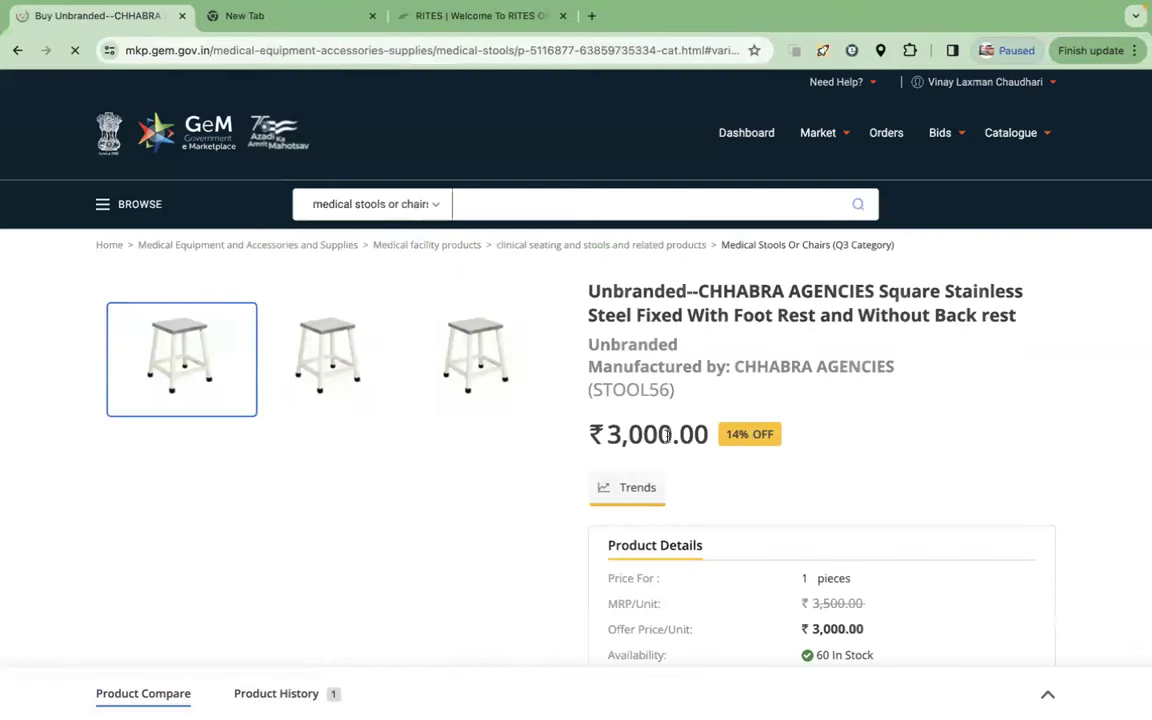
# Step: View all sellers of the stool, showing four resellers offering it at ₹3,100
pyautogui.scroll(-4, 683, 446)
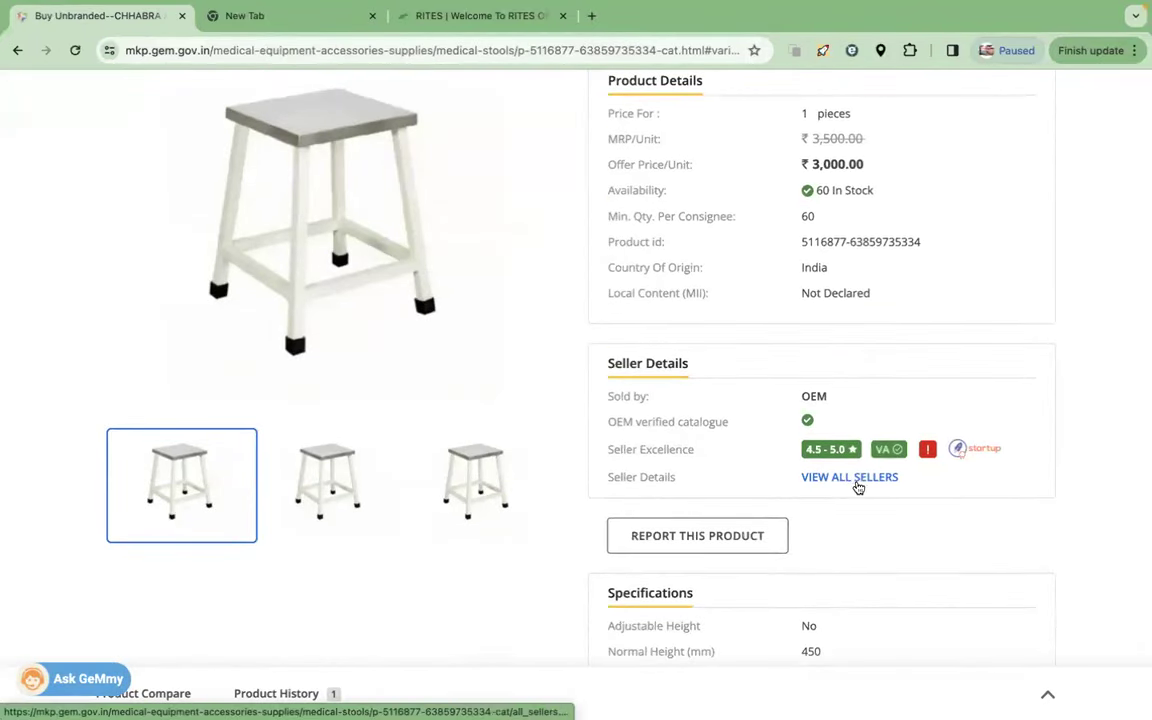
pyautogui.click(843, 478)
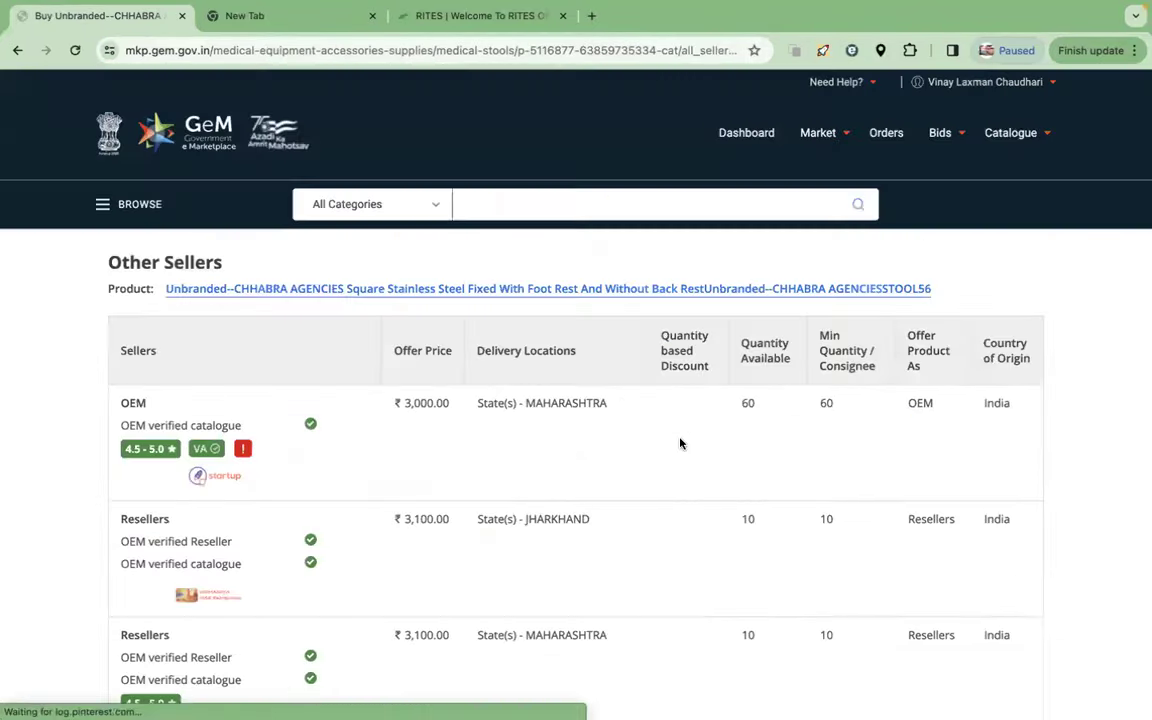
pyautogui.scroll(-3, 681, 442)
pyautogui.scroll(-3, 514, 290)
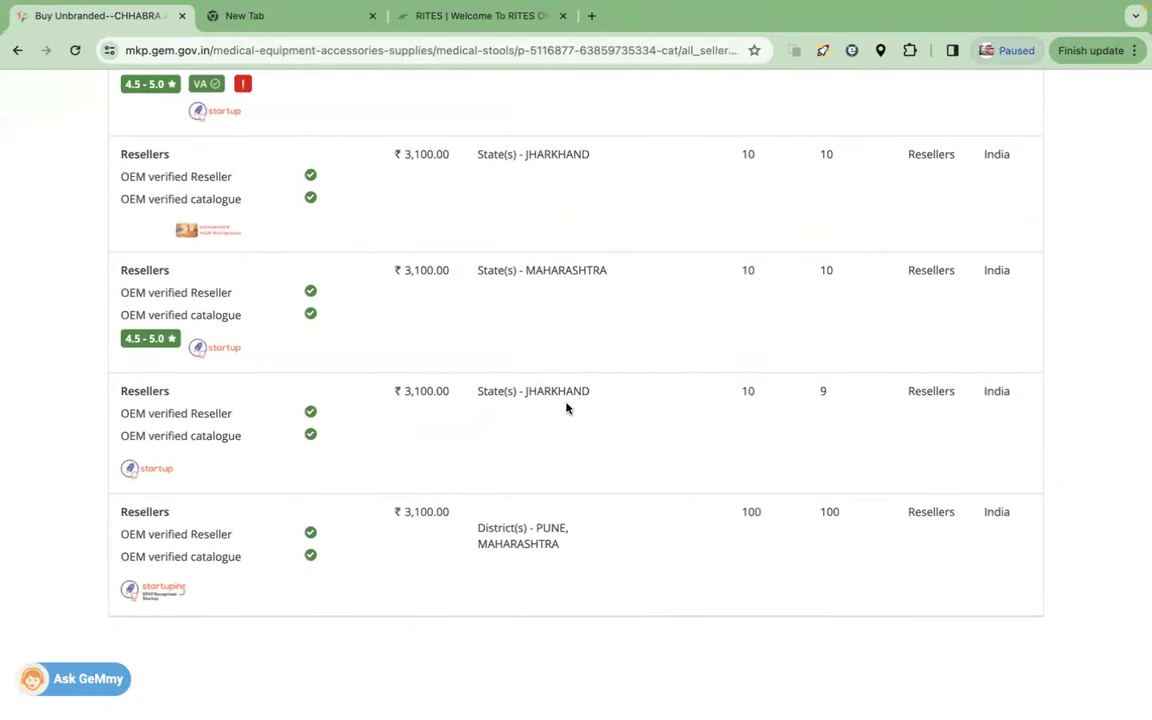
pyautogui.scroll(3, 566, 407)
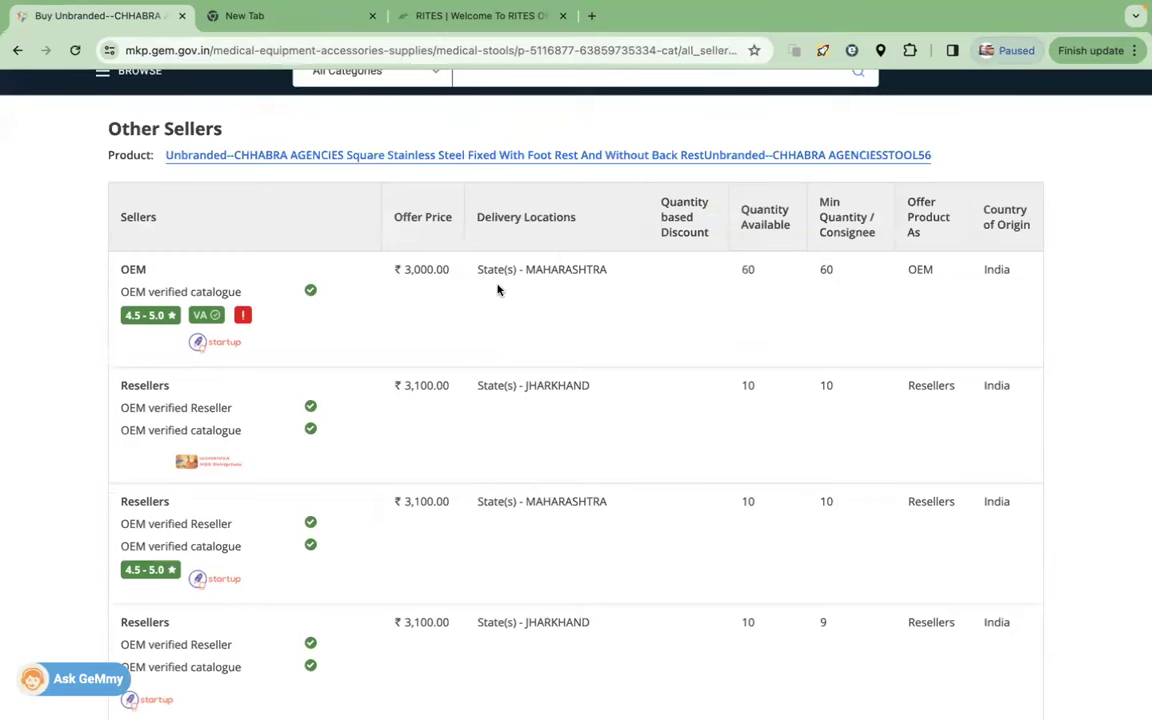
pyautogui.scroll(-3, 596, 401)
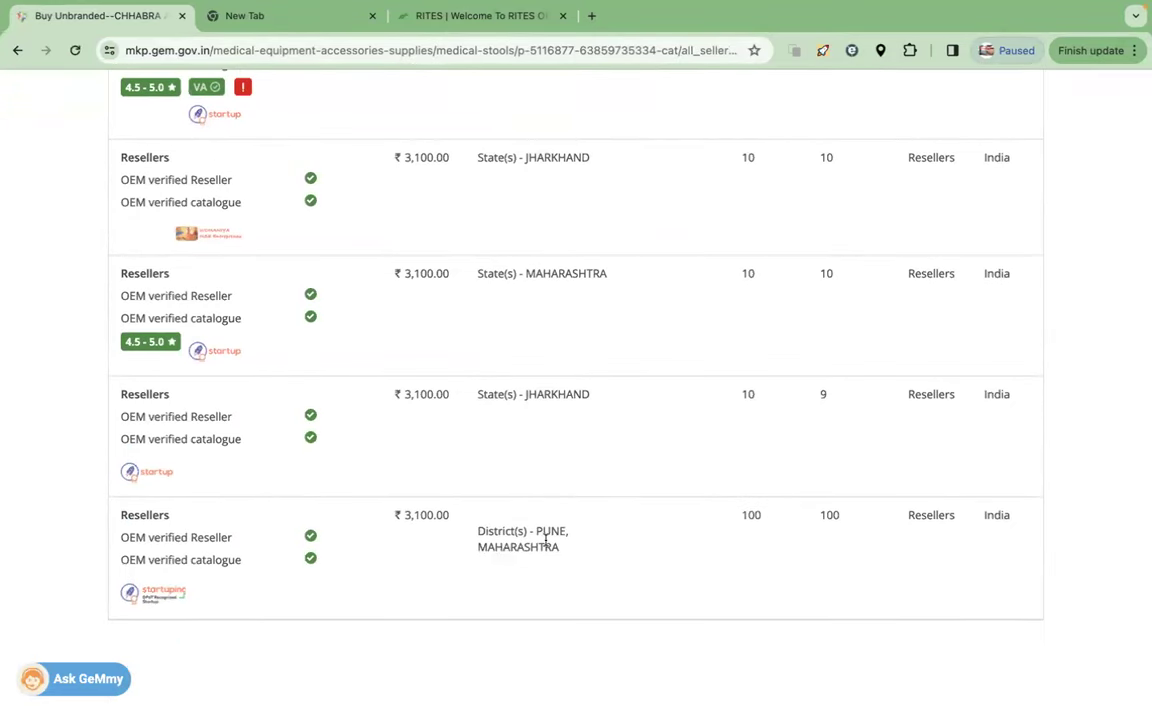
pyautogui.scroll(5, 546, 540)
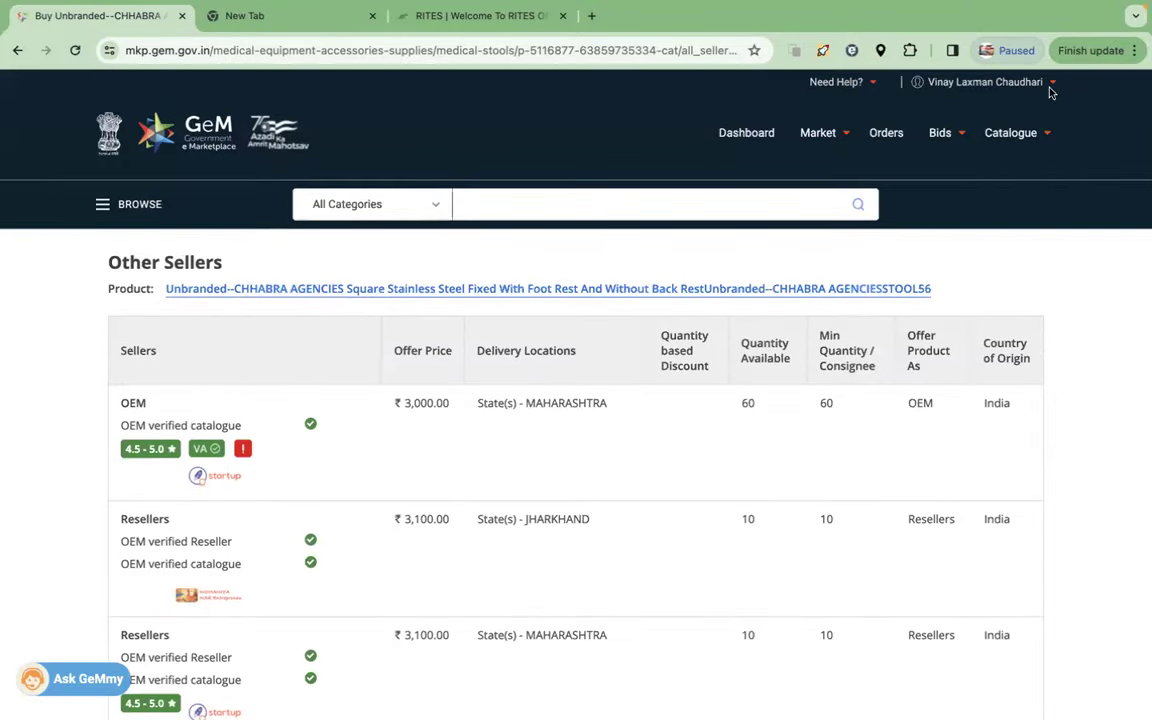
pyautogui.click(1053, 85)
# Step: Open the Reseller Panel under Seller Panel, listing six approved reseller requests
pyautogui.click(880, 103)
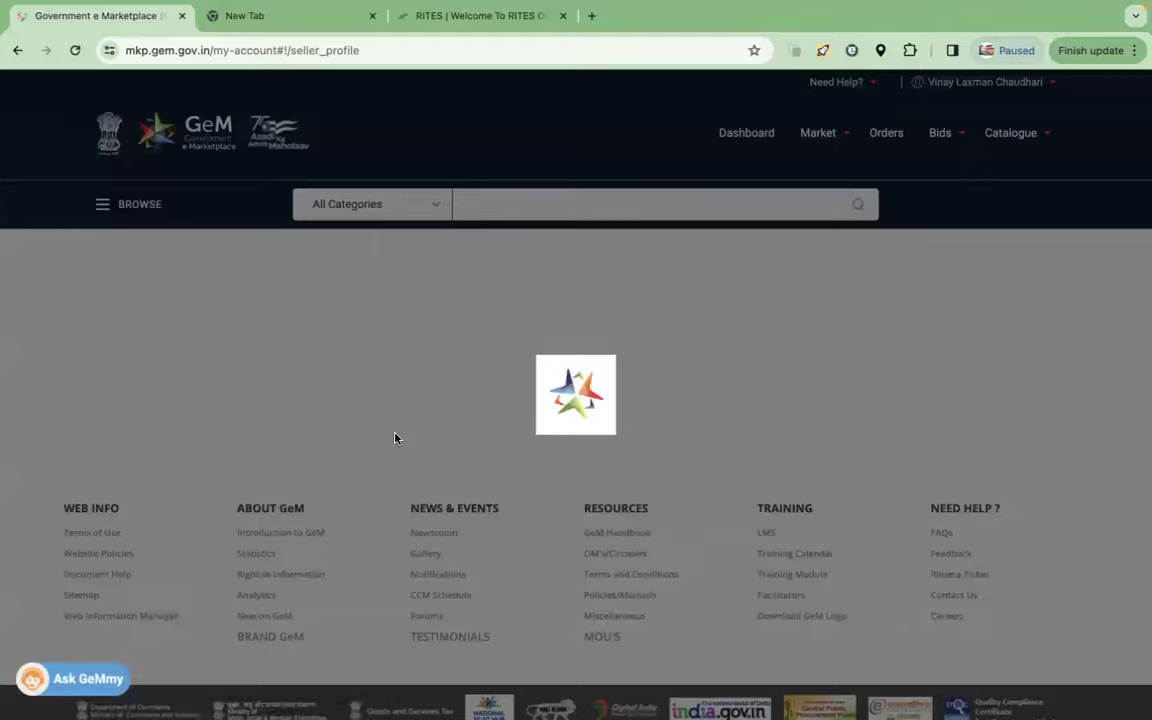
pyautogui.scroll(-5, 353, 491)
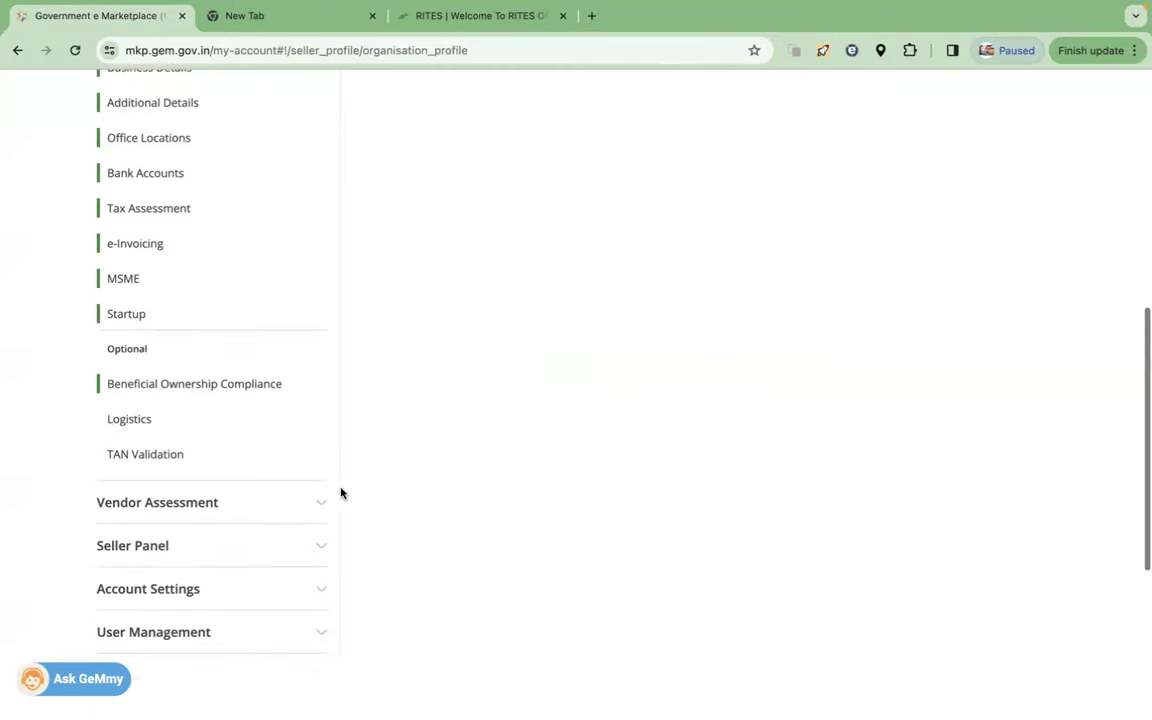
pyautogui.click(186, 553)
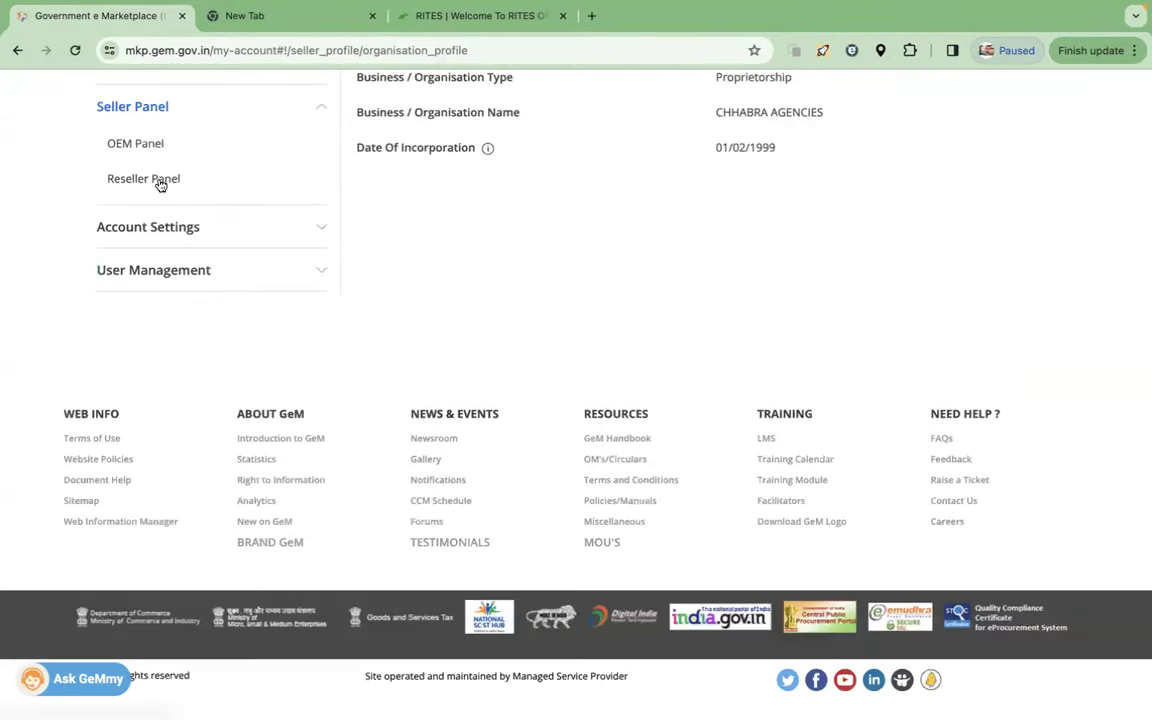
pyautogui.click(158, 181)
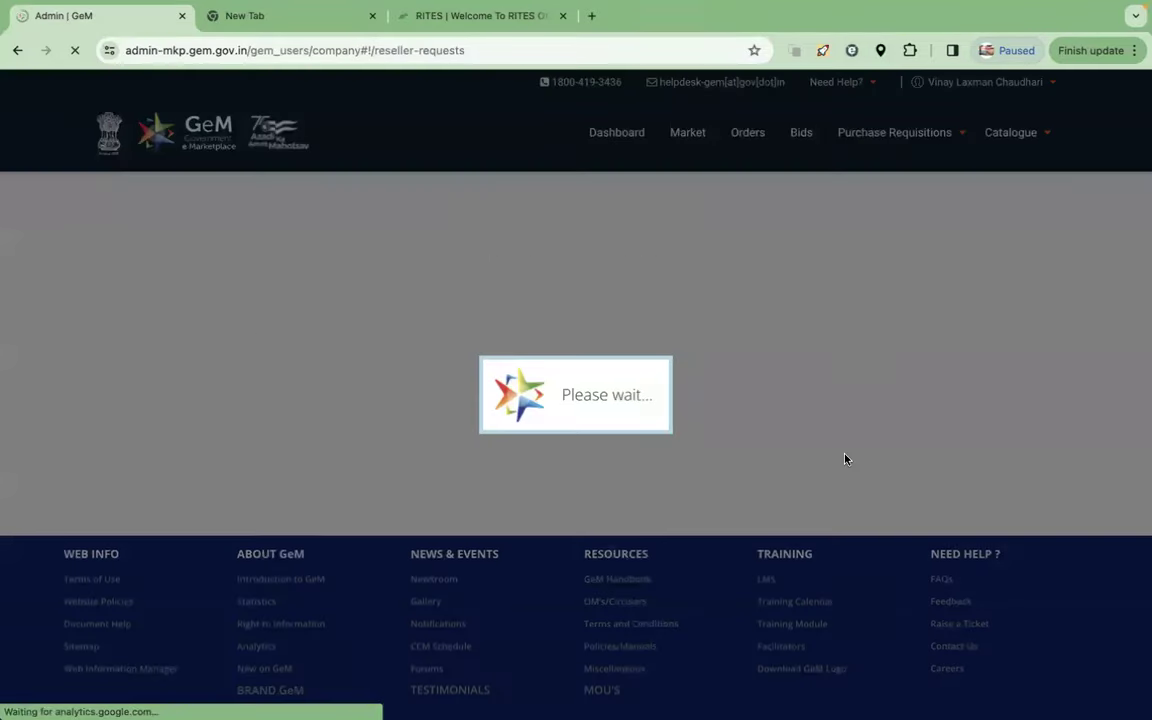
pyautogui.scroll(-3, 845, 459)
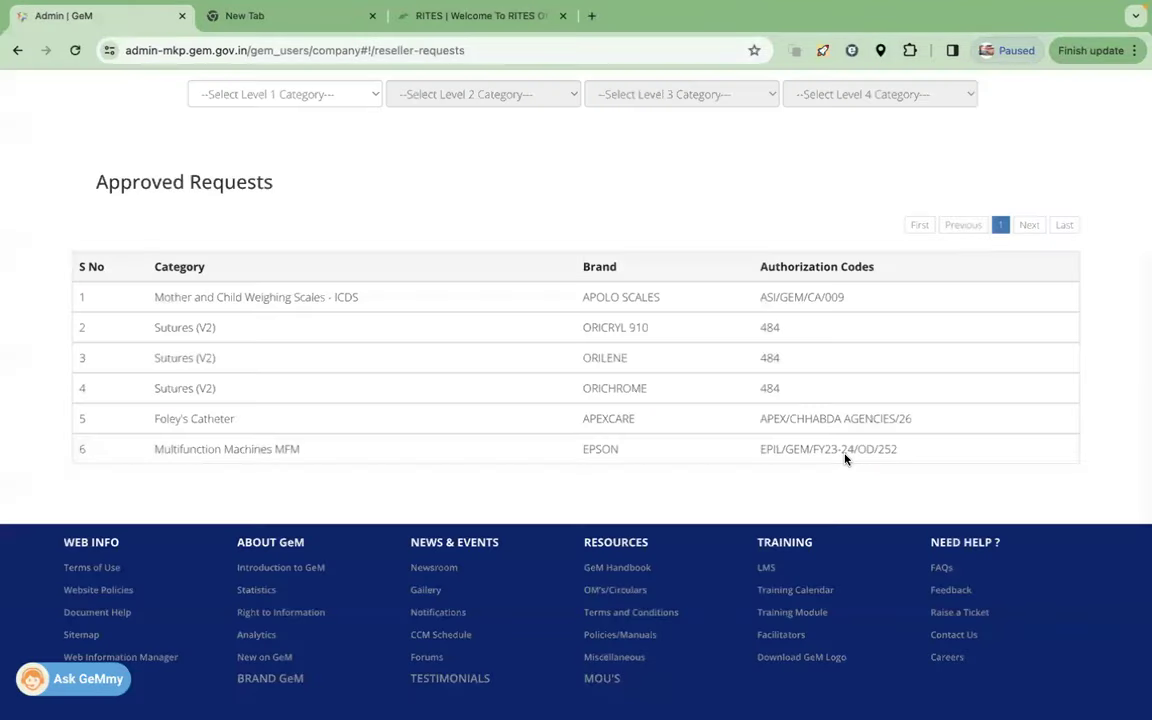
pyautogui.scroll(3, 845, 459)
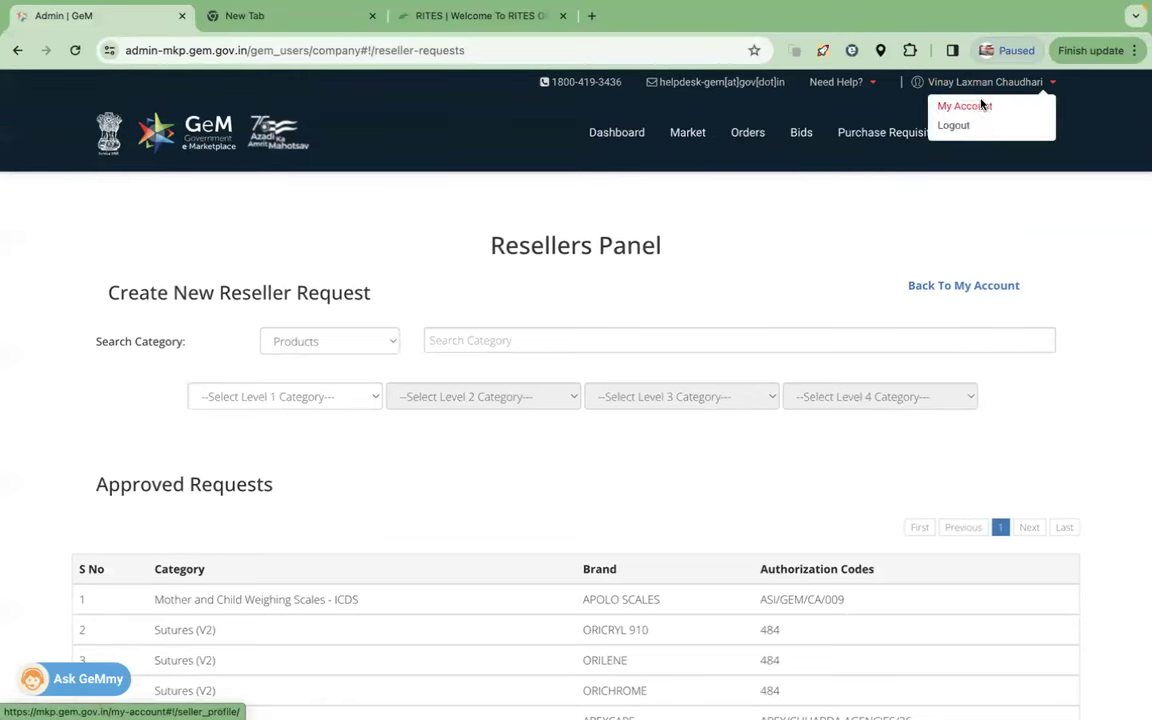
# Step: Open the OEM Panel and manage approvals for the medical stools or chairs category
pyautogui.click(985, 103)
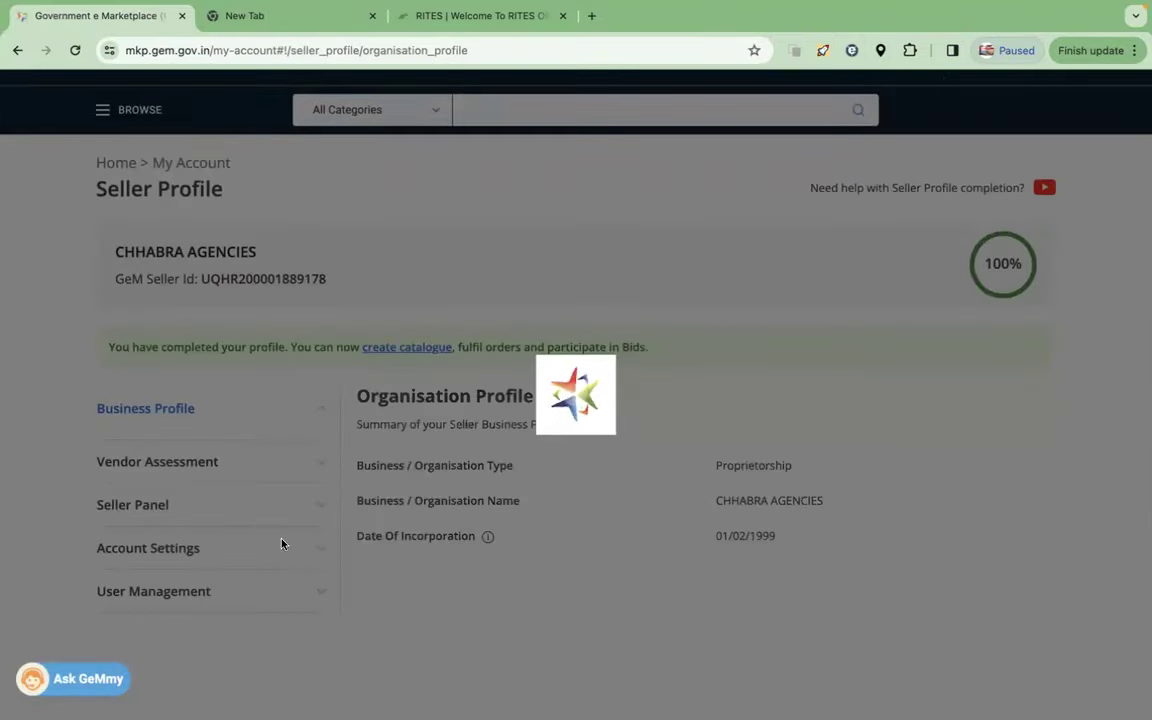
pyautogui.scroll(-5, 289, 590)
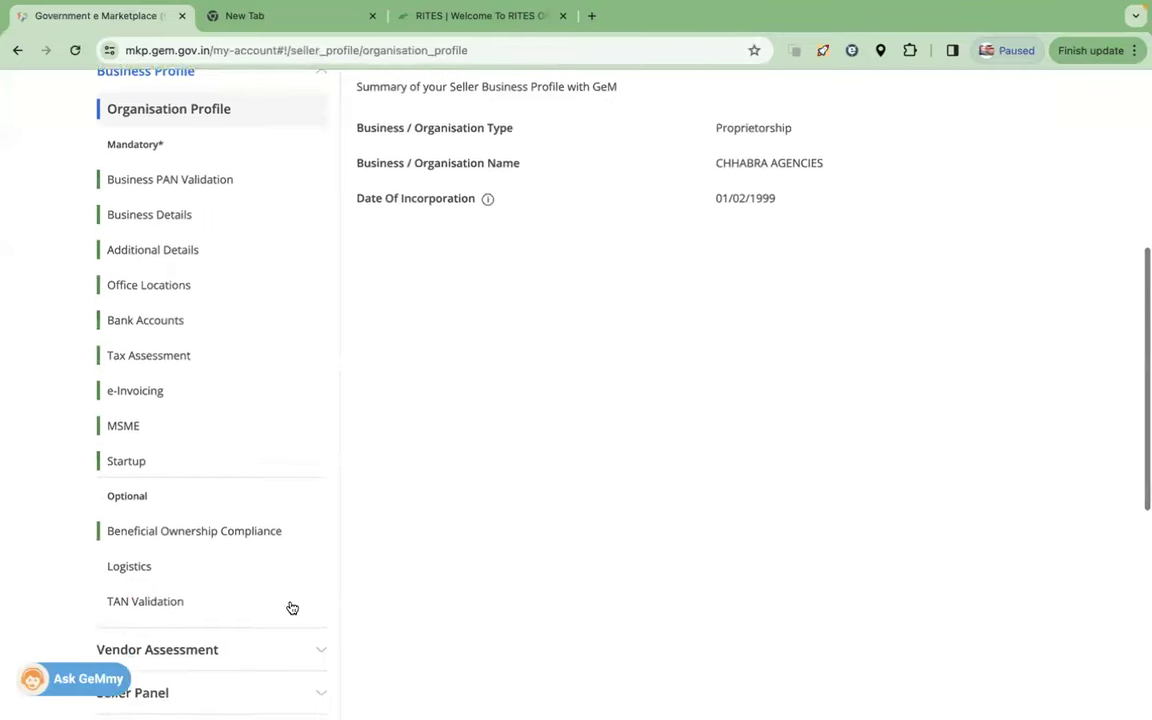
pyautogui.click(231, 632)
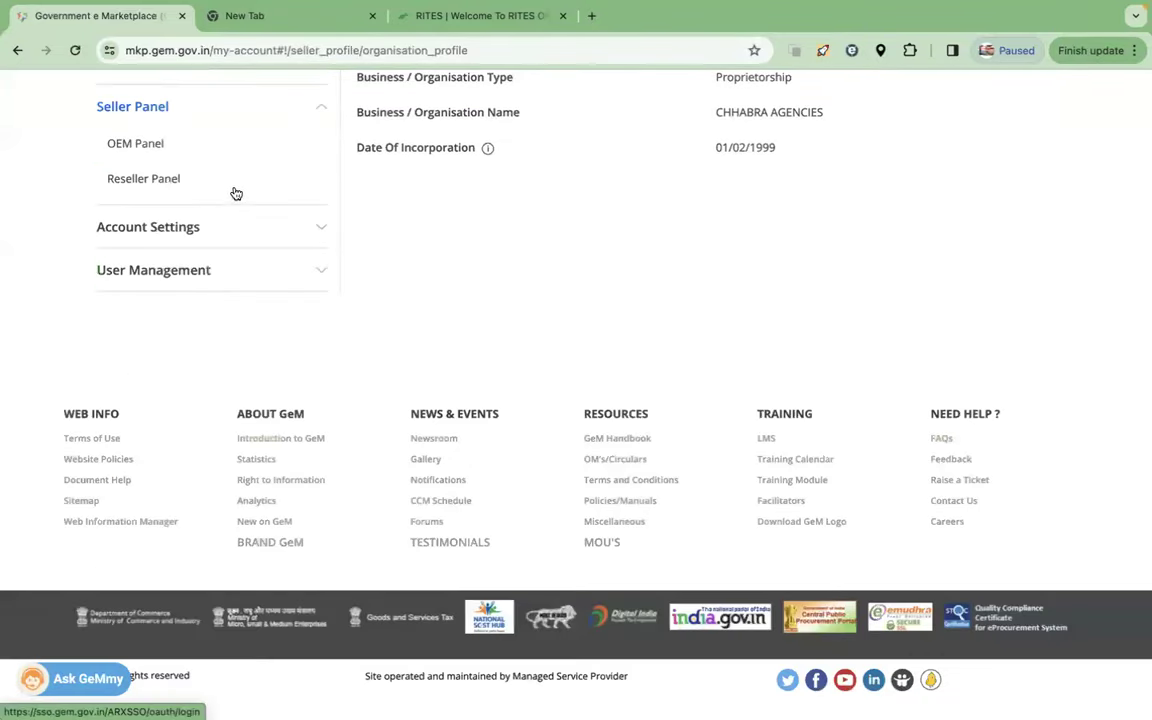
pyautogui.click(140, 145)
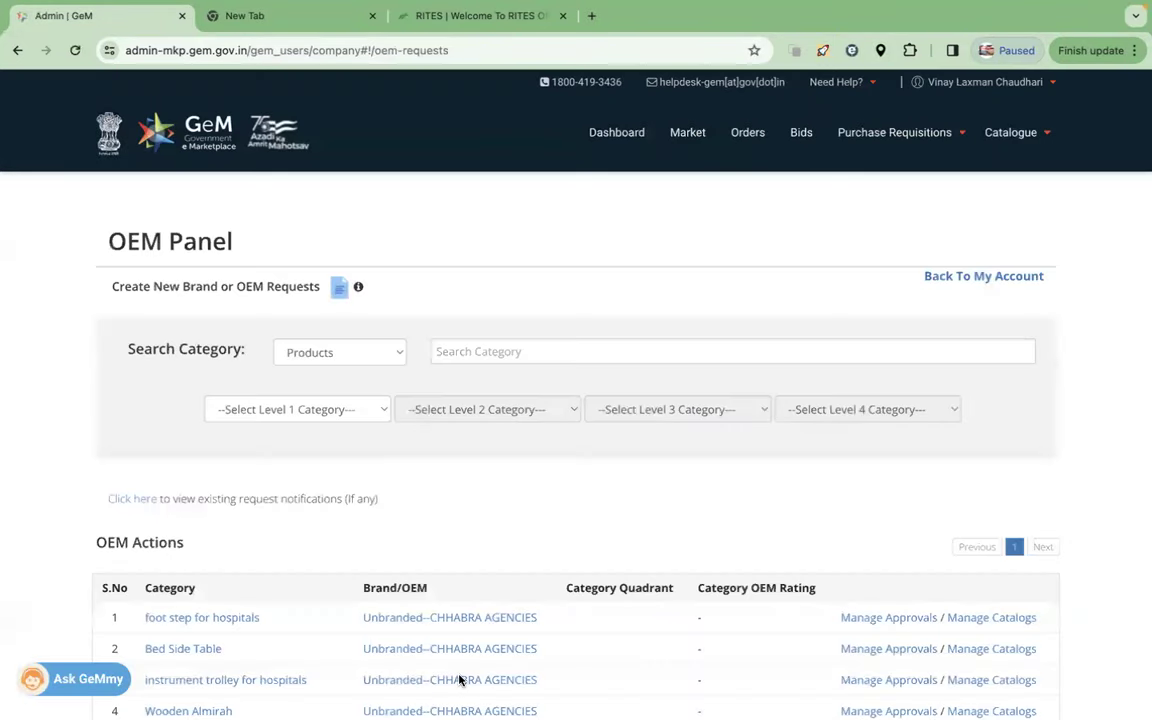
pyautogui.scroll(-5, 546, 530)
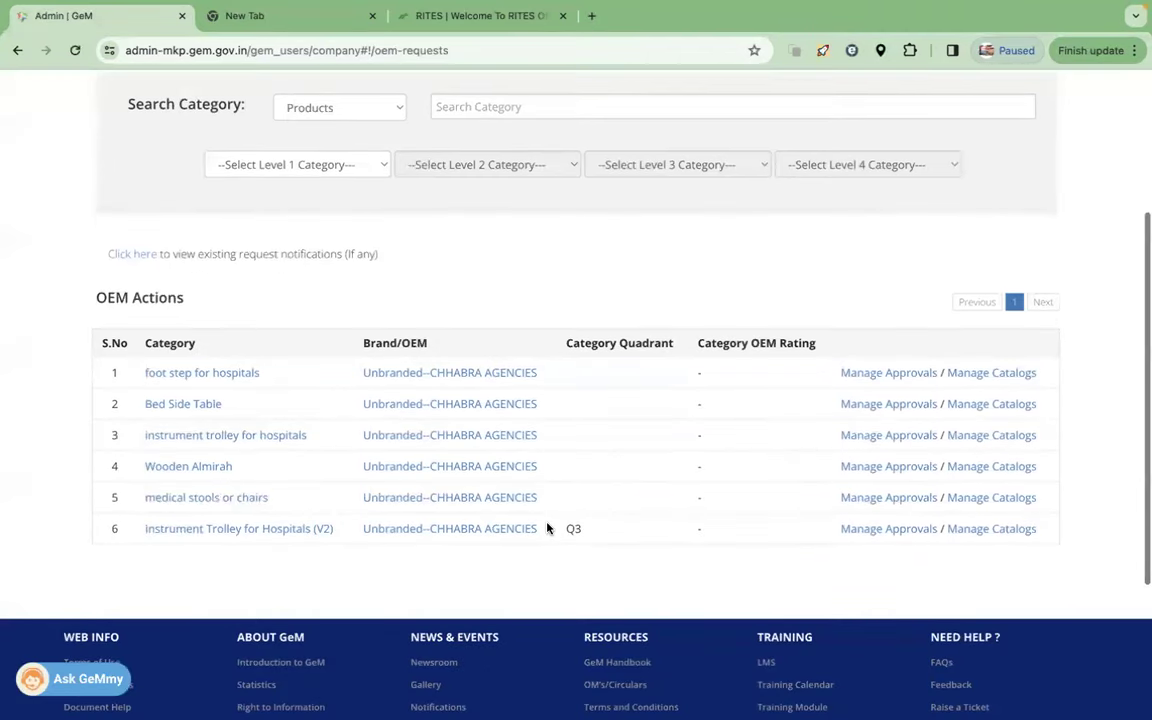
pyautogui.click(888, 497)
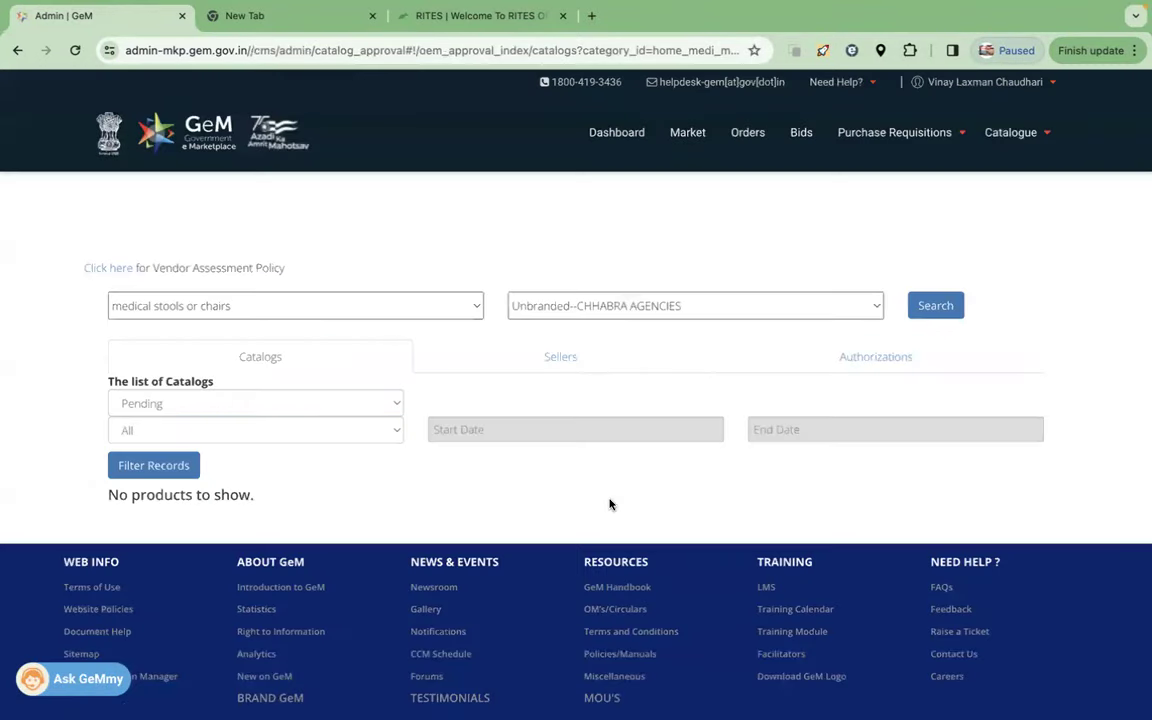
# Step: View the sellers awaiting approval and tick the pending seller
pyautogui.click(583, 367)
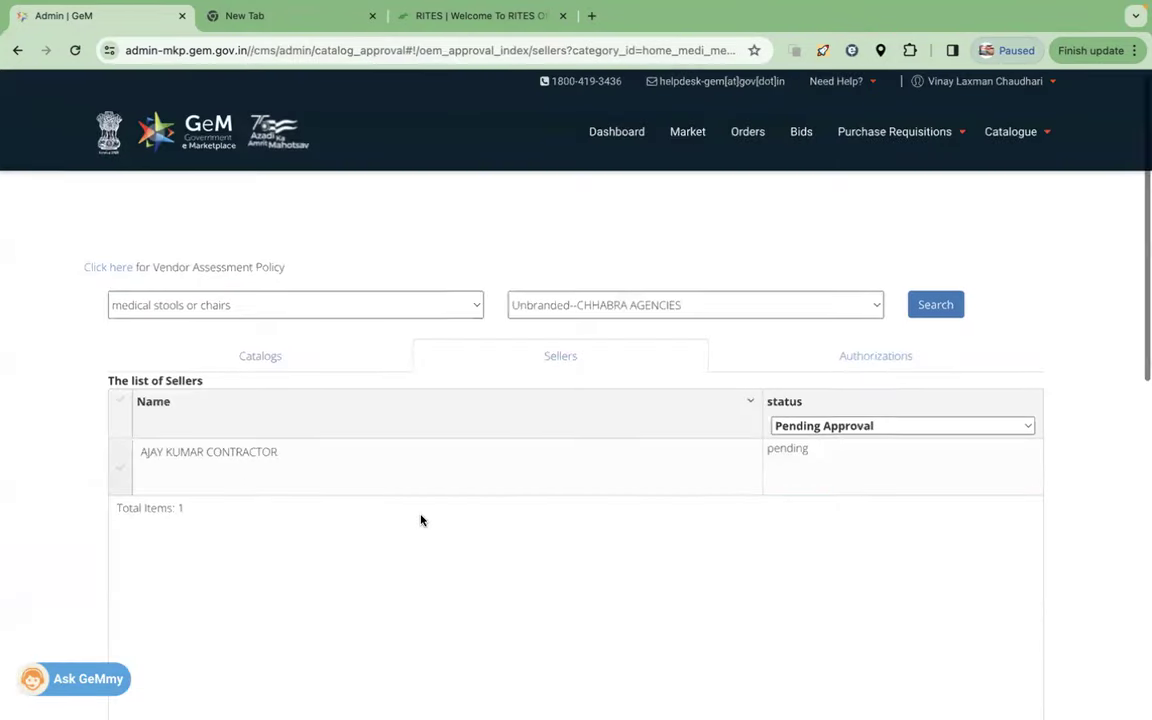
pyautogui.scroll(-2, 421, 520)
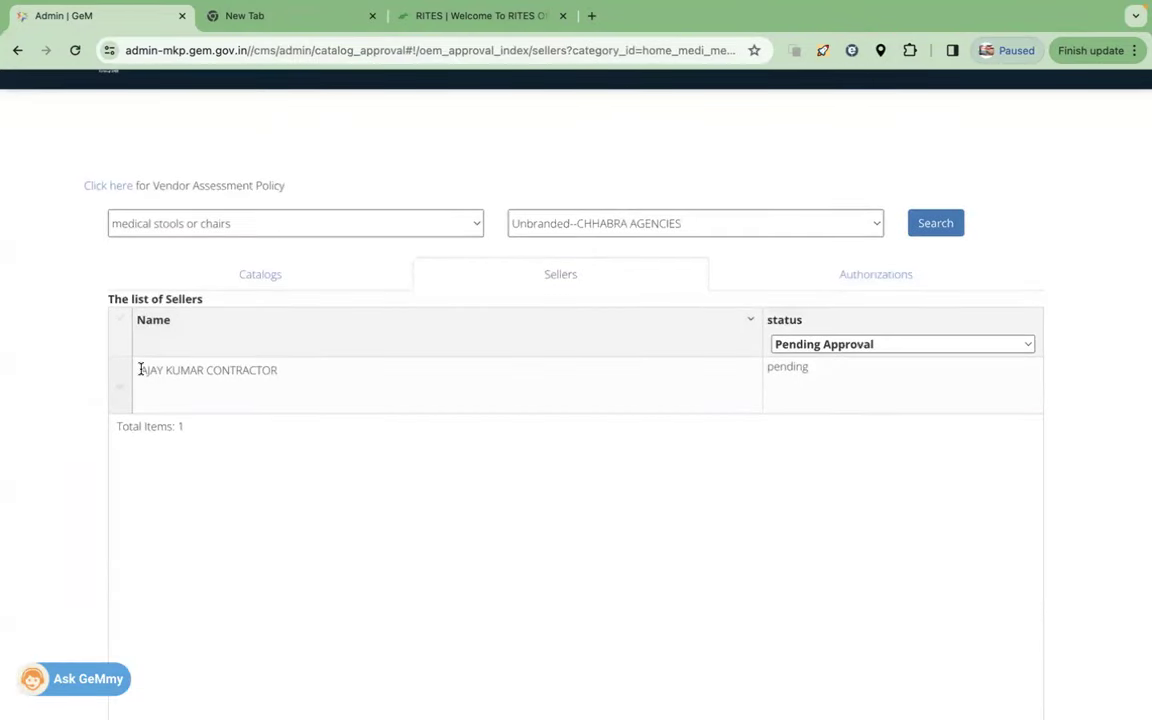
pyautogui.click(270, 368)
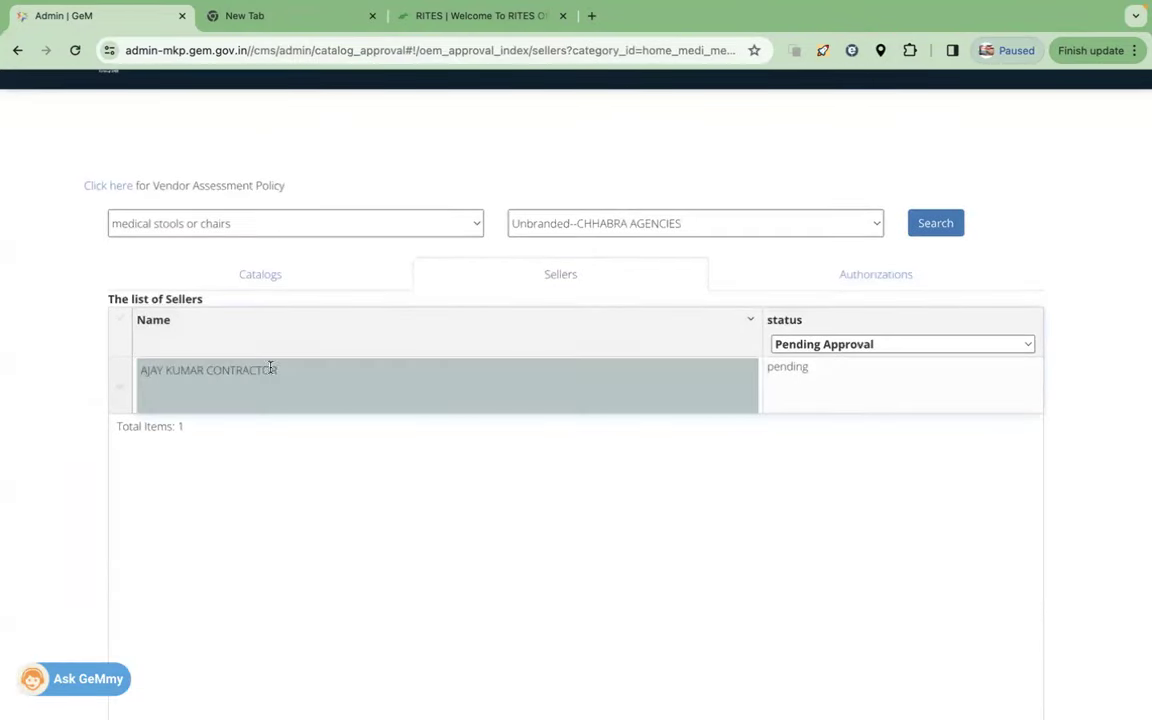
pyautogui.click(120, 388)
pyautogui.scroll(-10, 290, 488)
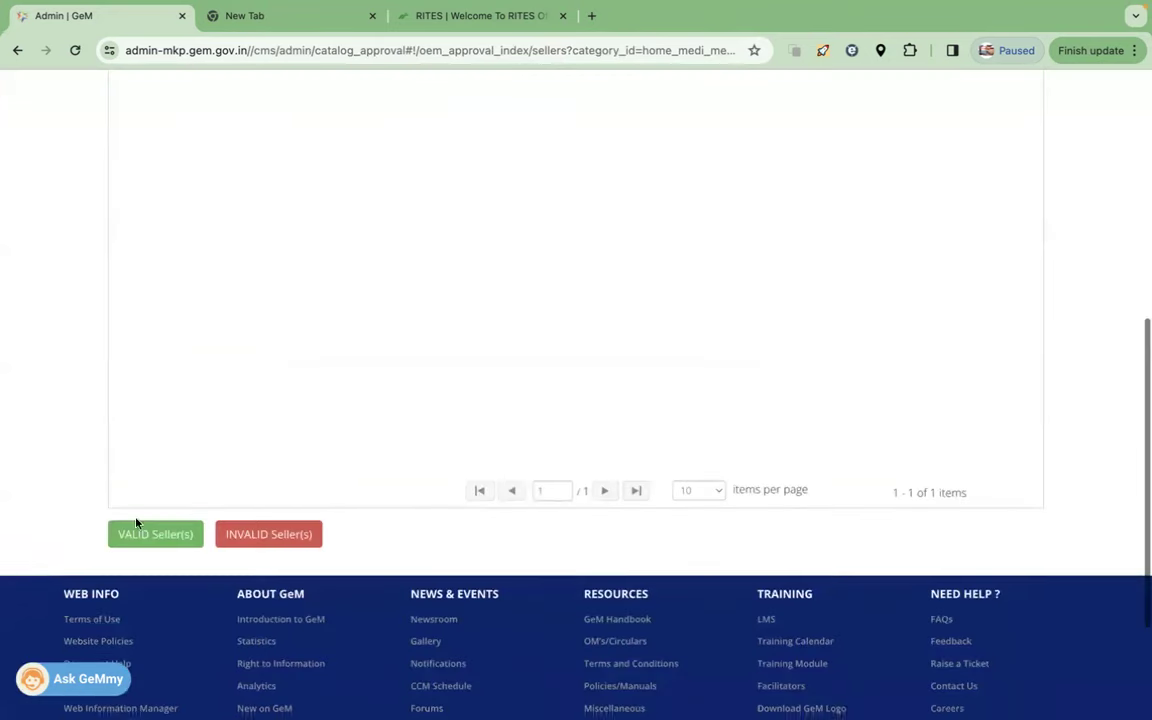
pyautogui.scroll(10, 373, 352)
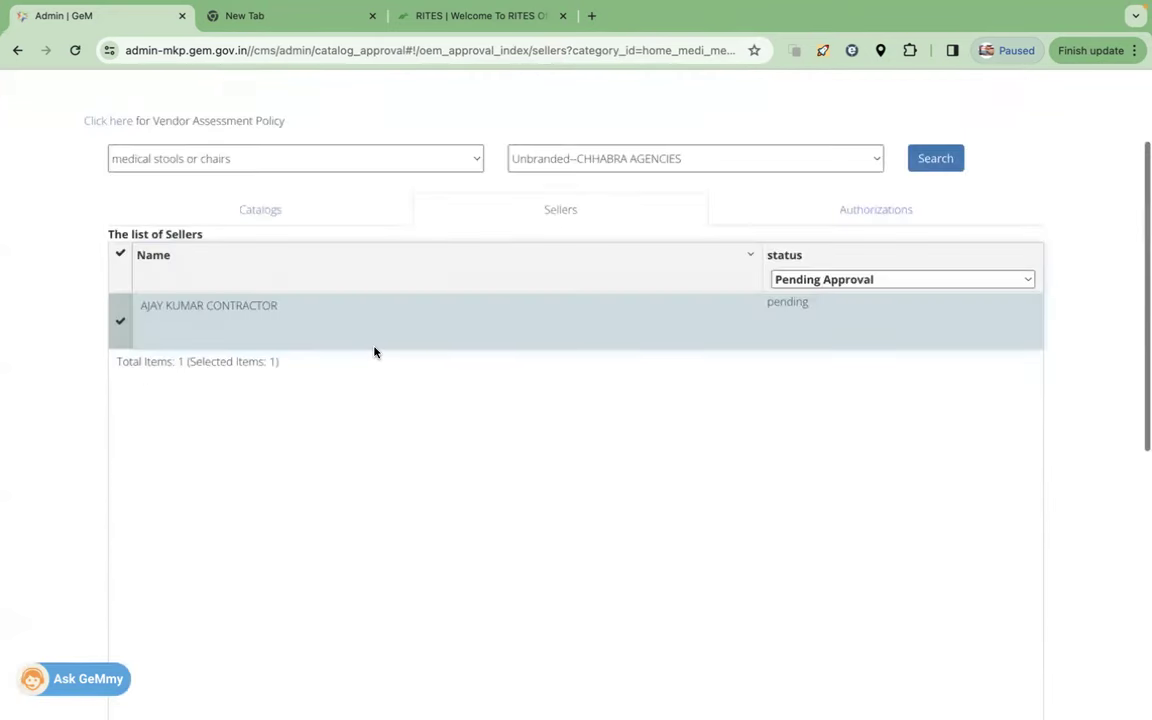
# Step: Change the seller status filter to Authorized, listing five sellers, and tick the first one
pyautogui.click(827, 297)
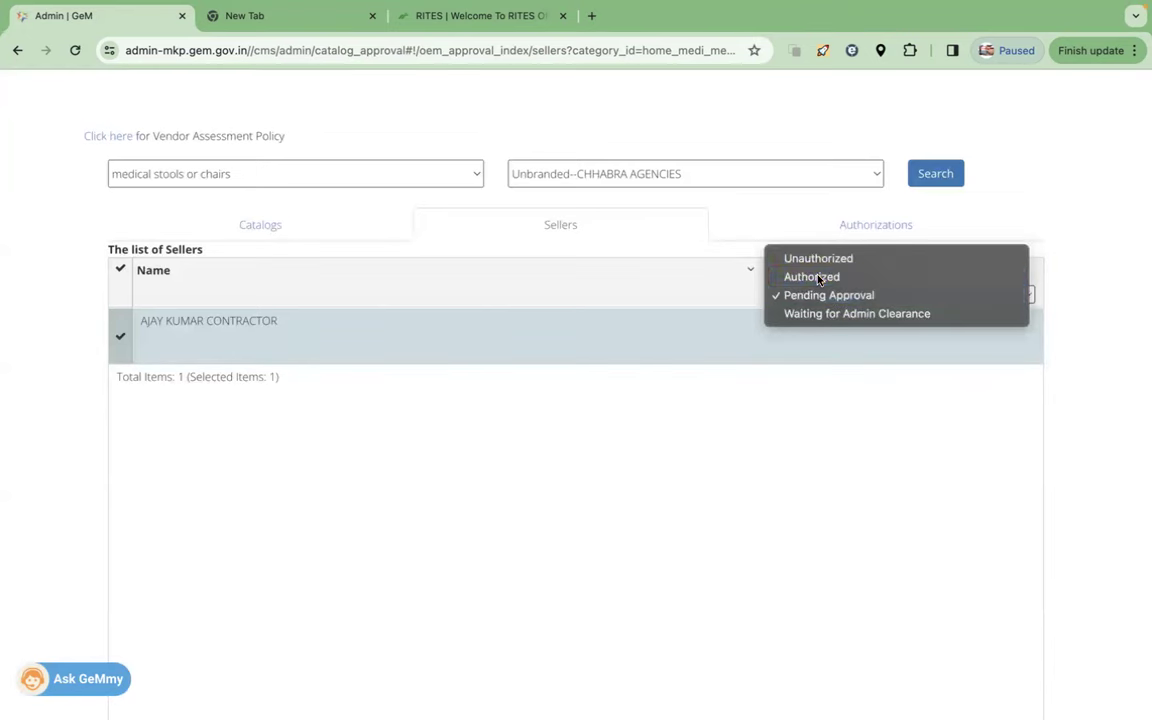
pyautogui.click(818, 277)
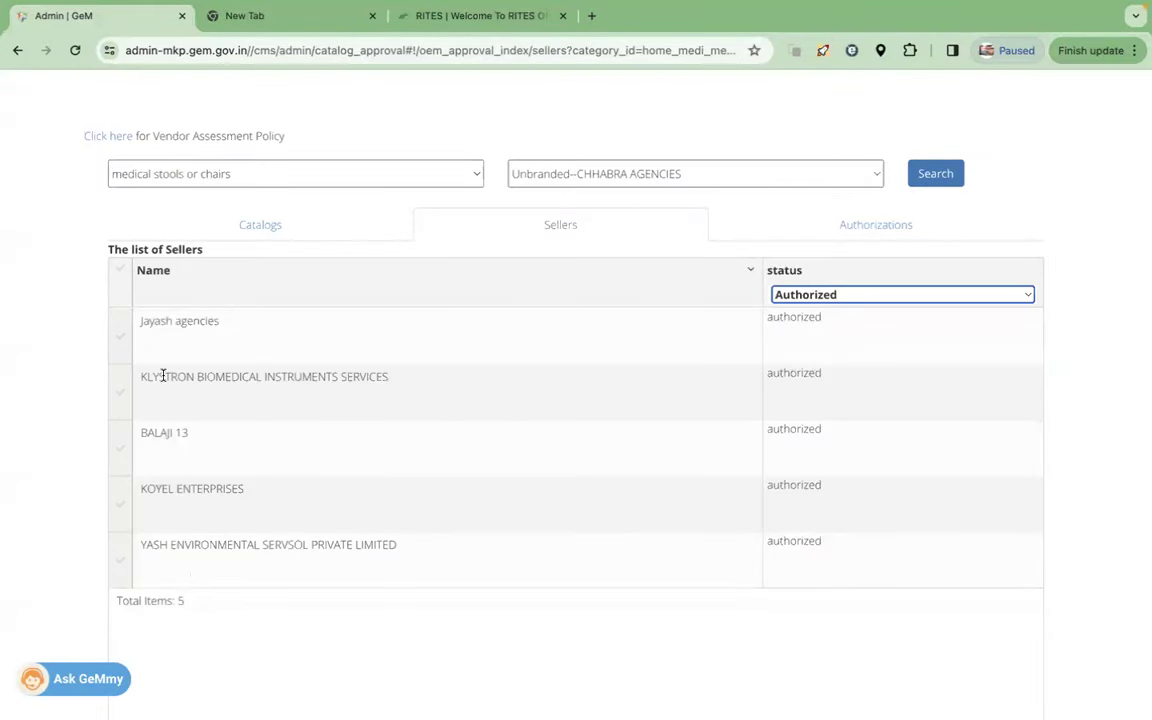
pyautogui.click(120, 336)
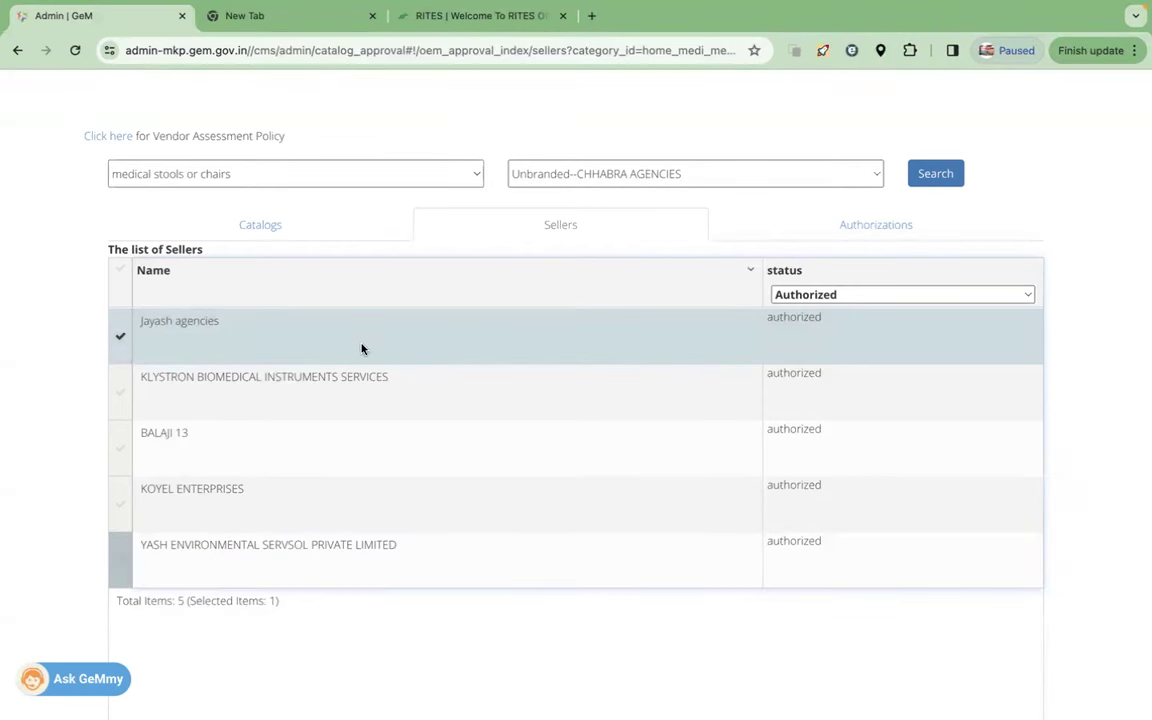
pyautogui.scroll(-5, 682, 413)
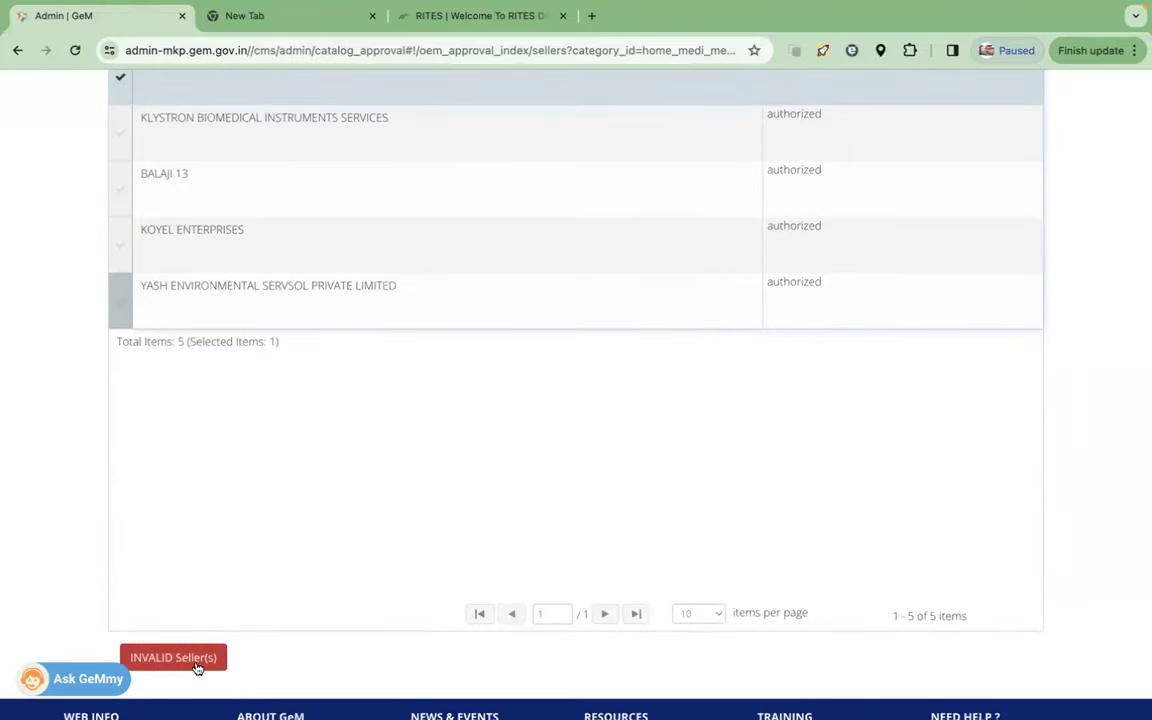
pyautogui.scroll(7, 604, 424)
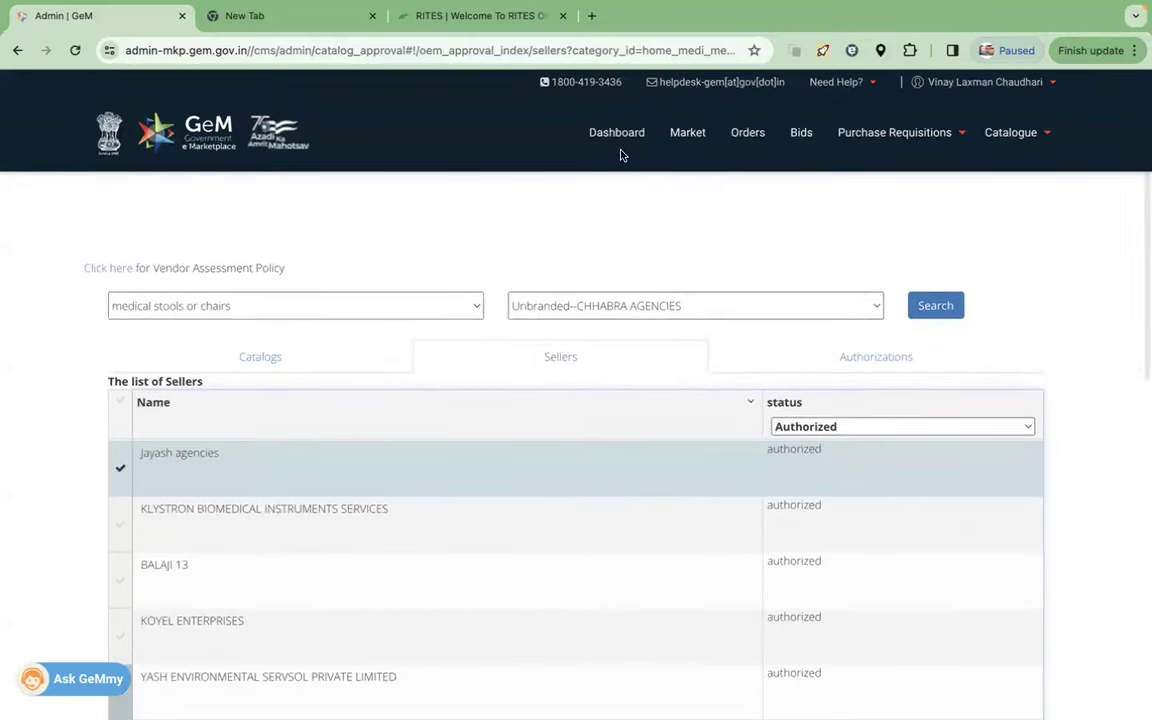
pyautogui.click(616, 137)
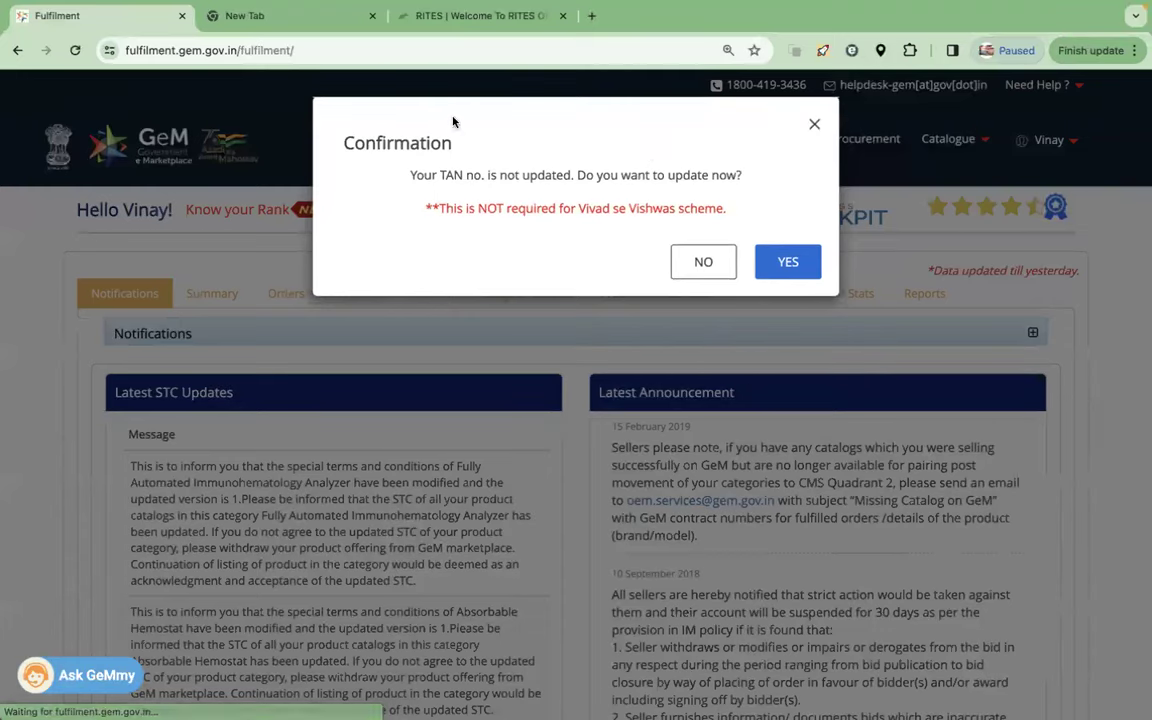
# Step: Answer NO on the TAN Confirmation dialog to return to the fulfilment dashboard
pyautogui.click(704, 262)
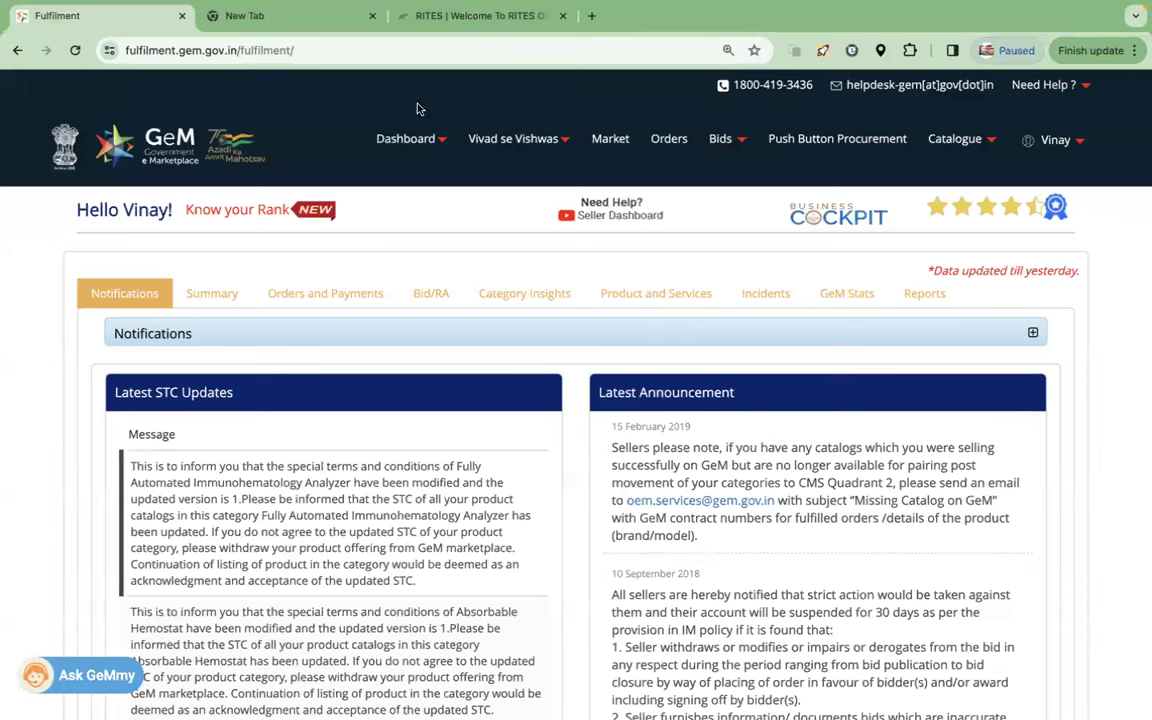
# Step: Browse GeM Market's Services catalogue and open the Search Service Name/ID list
pyautogui.click(612, 140)
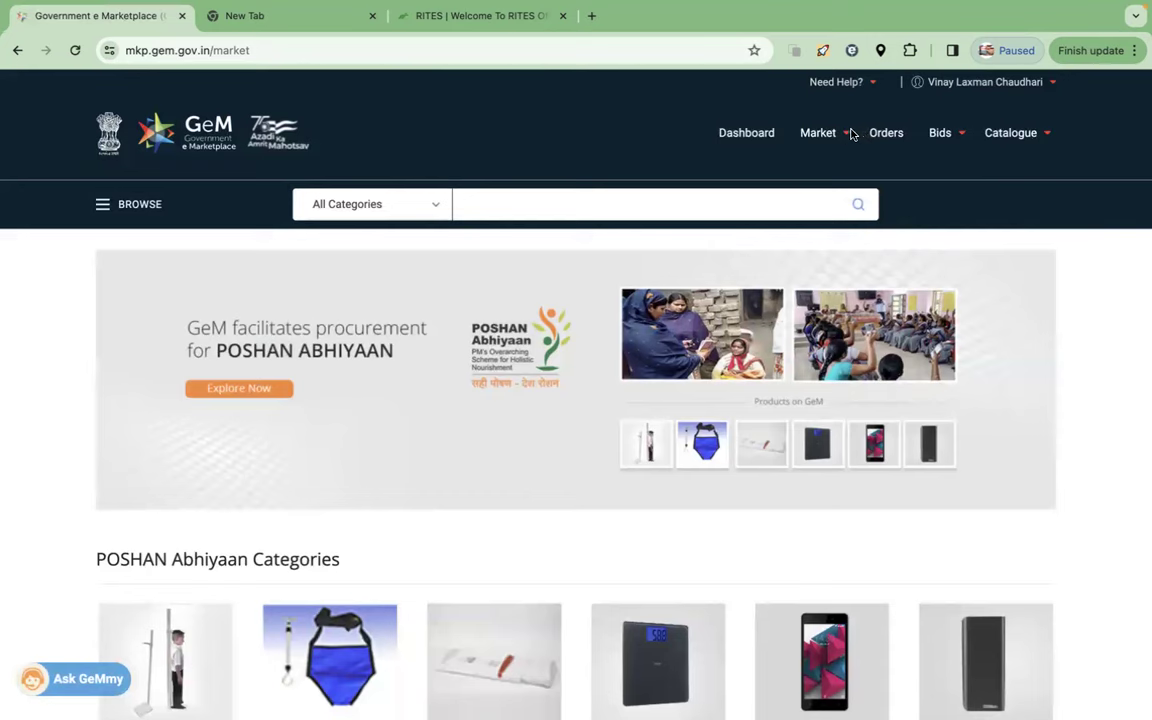
pyautogui.click(849, 136)
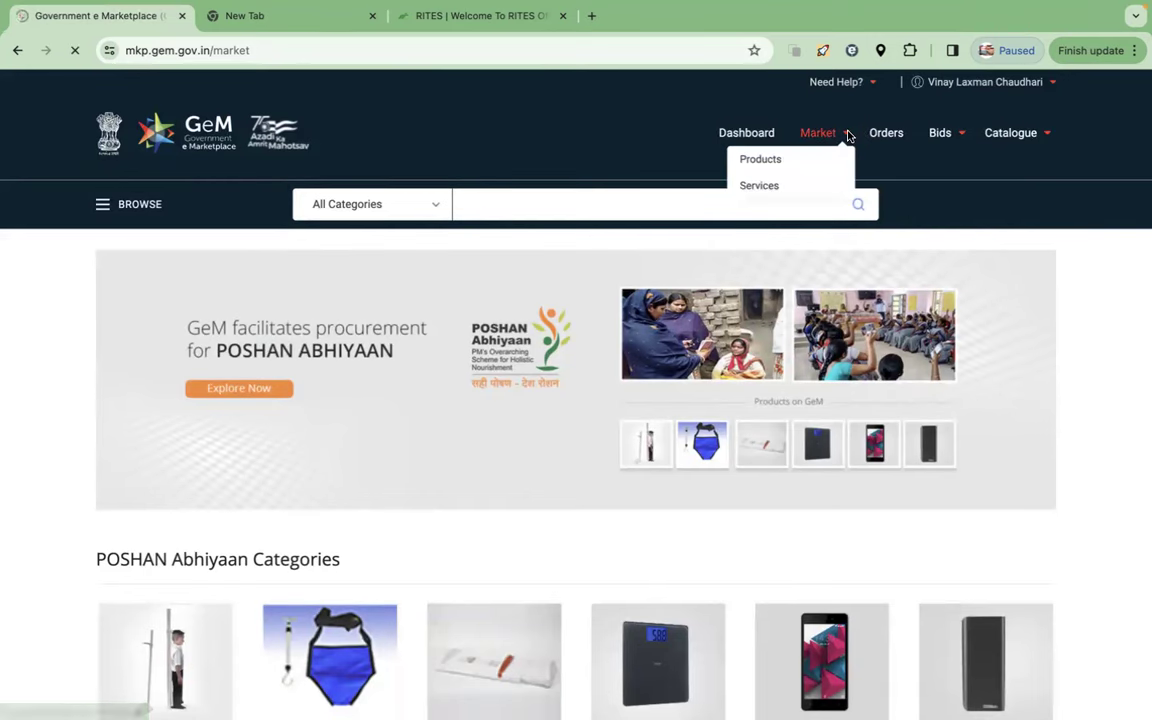
pyautogui.moveTo(832, 140)
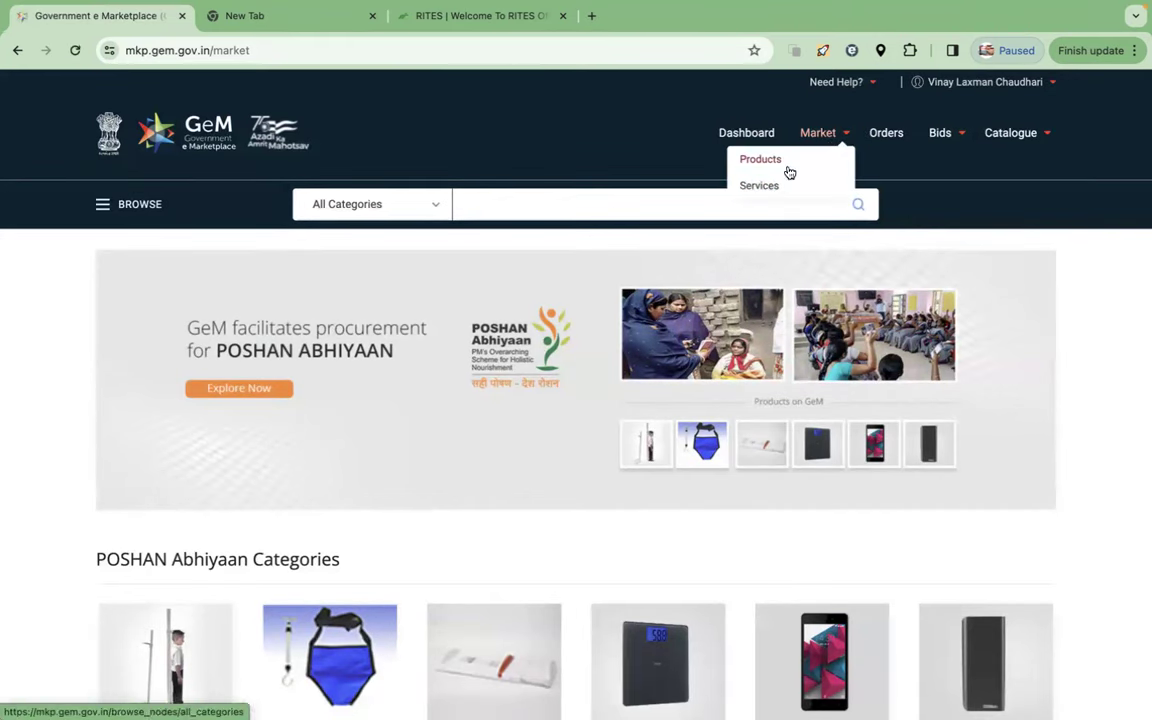
pyautogui.click(764, 186)
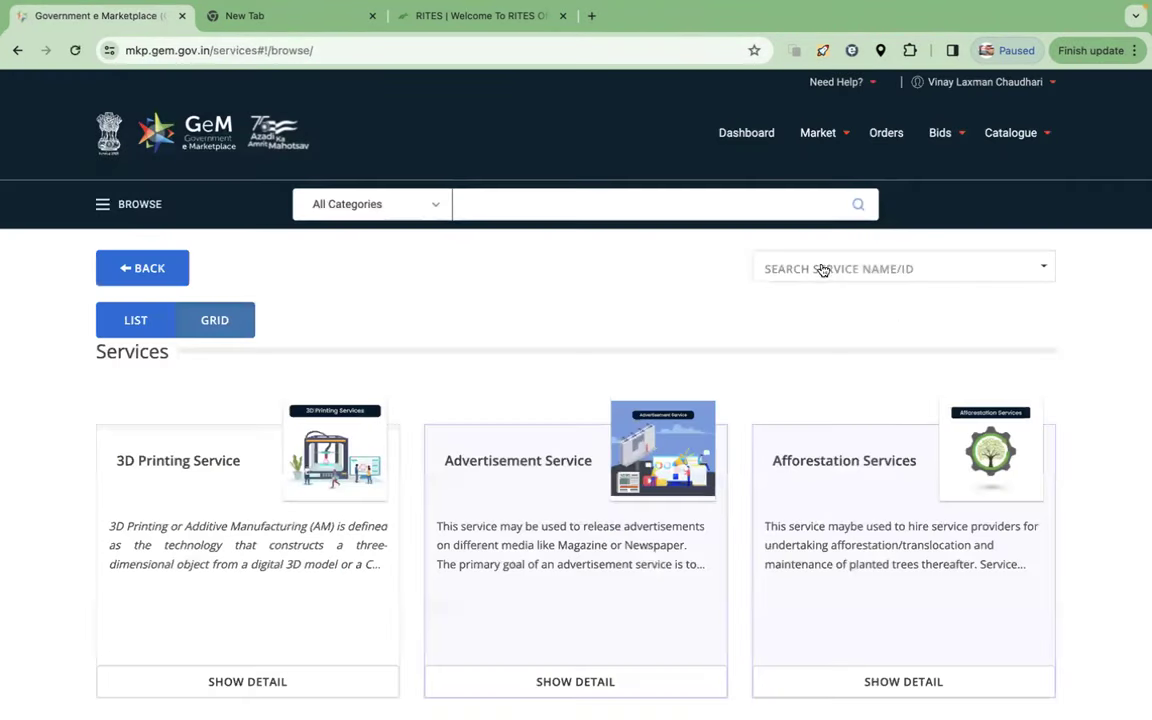
pyautogui.click(820, 266)
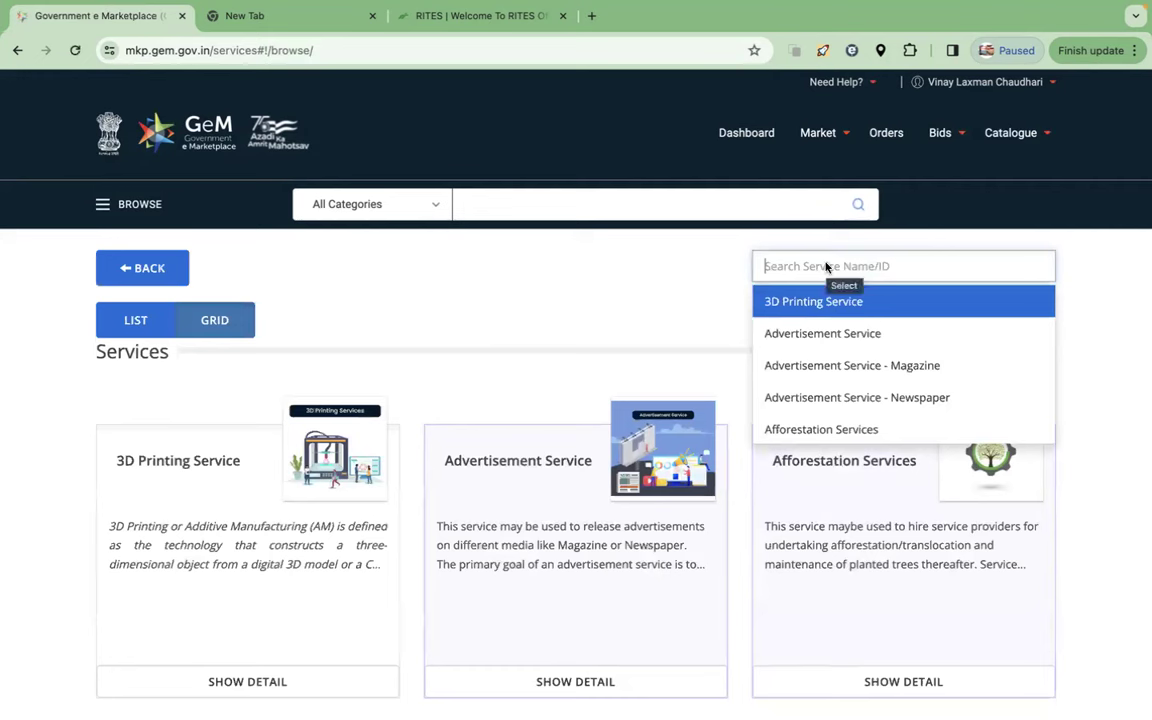
pyautogui.scroll(-2, 833, 378)
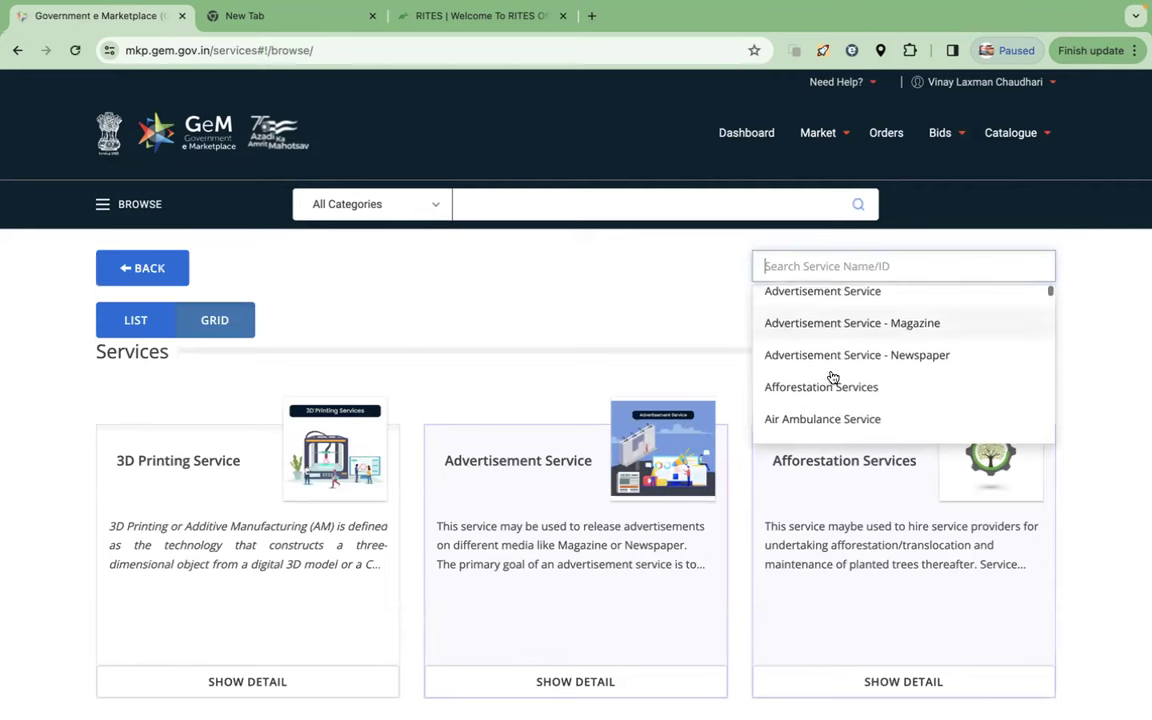
pyautogui.scroll(2, 830, 377)
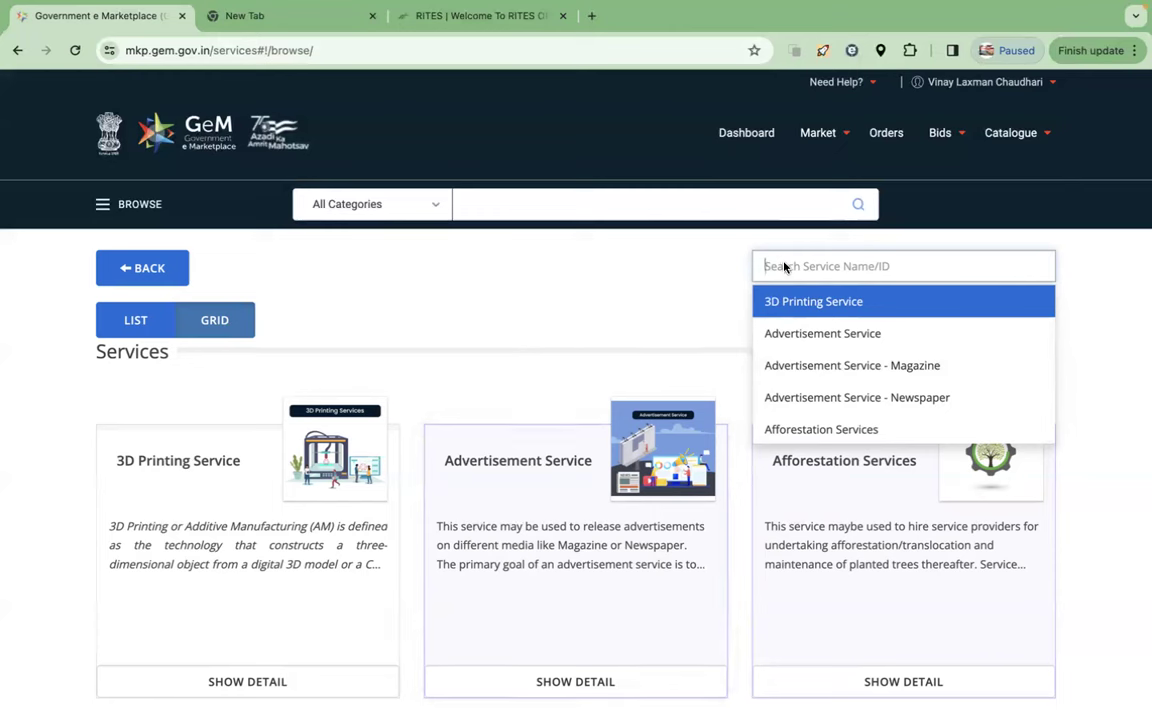
pyautogui.write('AMC')
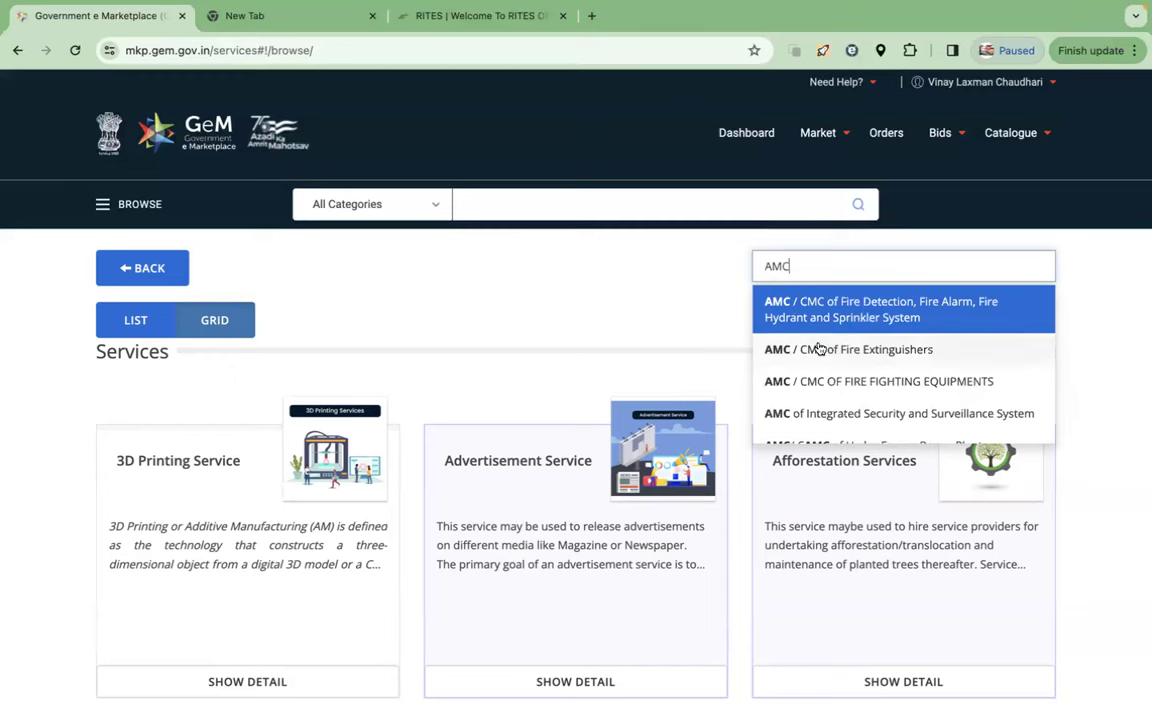
pyautogui.scroll(-5, 818, 348)
pyautogui.scroll(4, 818, 348)
pyautogui.scroll(-8, 818, 348)
pyautogui.scroll(10, 846, 261)
pyautogui.press('BackSpace')
pyautogui.press('BackSpace')
pyautogui.write('NNUAL MAIN')
pyautogui.scroll(-2, 878, 195)
pyautogui.scroll(-10, 878, 195)
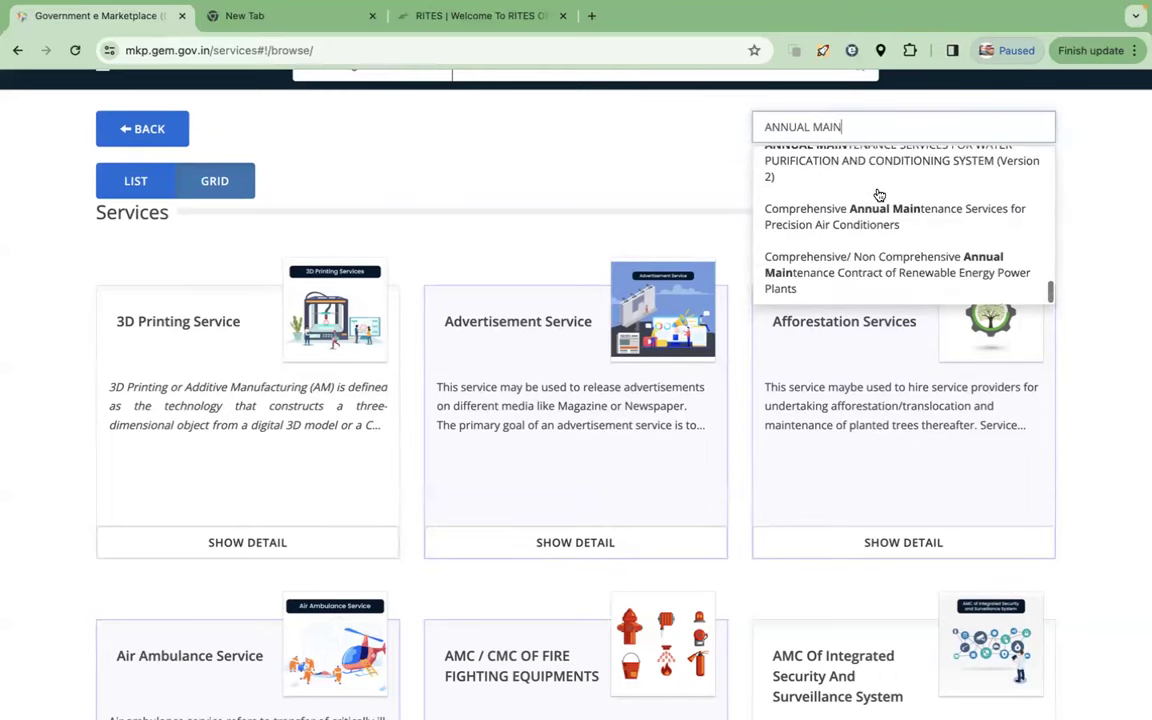
pyautogui.scroll(15, 878, 195)
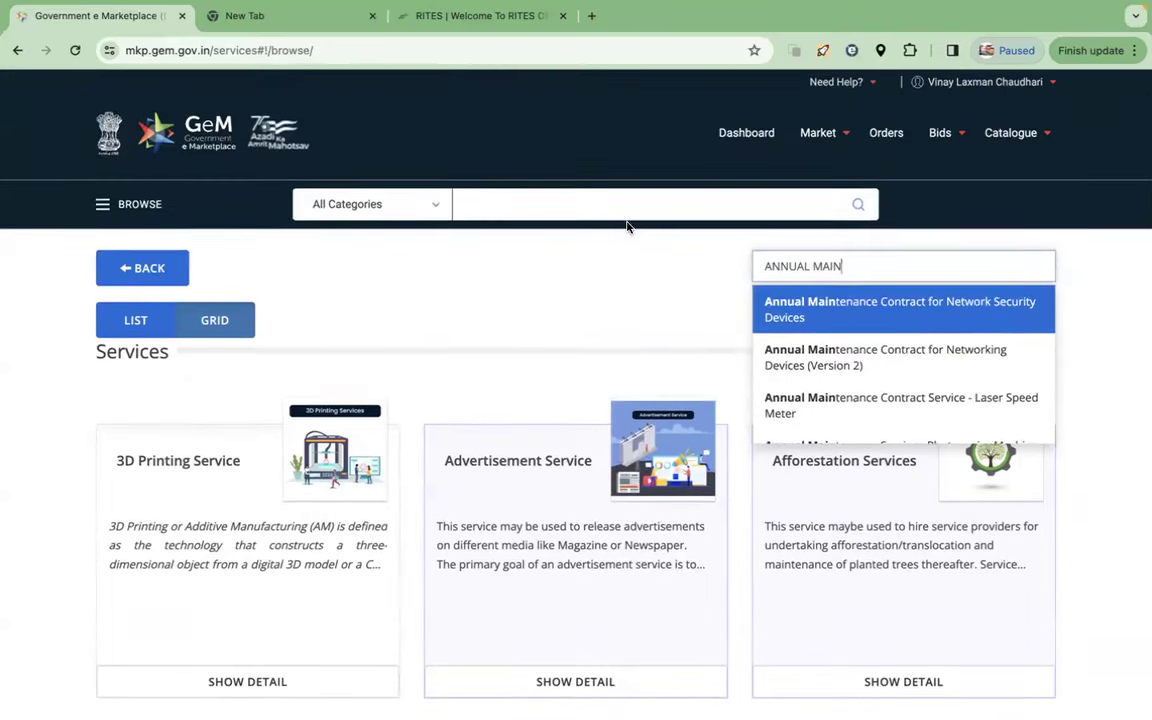
pyautogui.click(737, 270)
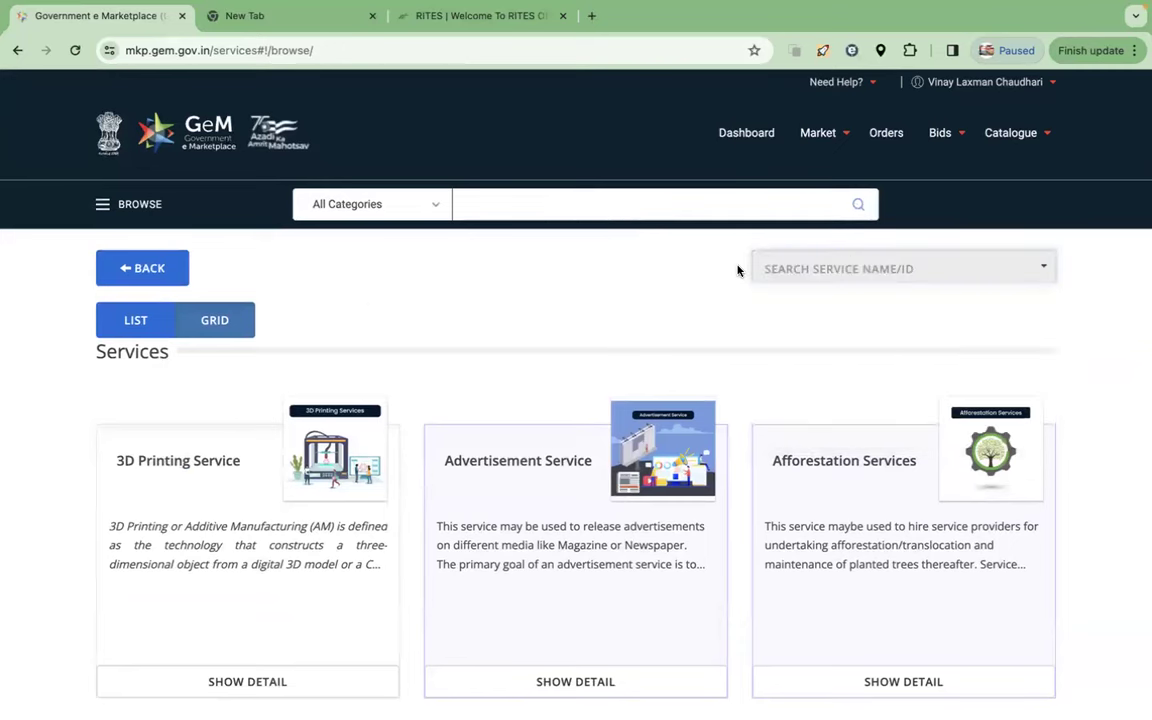
# Step: Search services for 'MANPOWER' to list Manpower Outsourcing Services variants
pyautogui.click(845, 268)
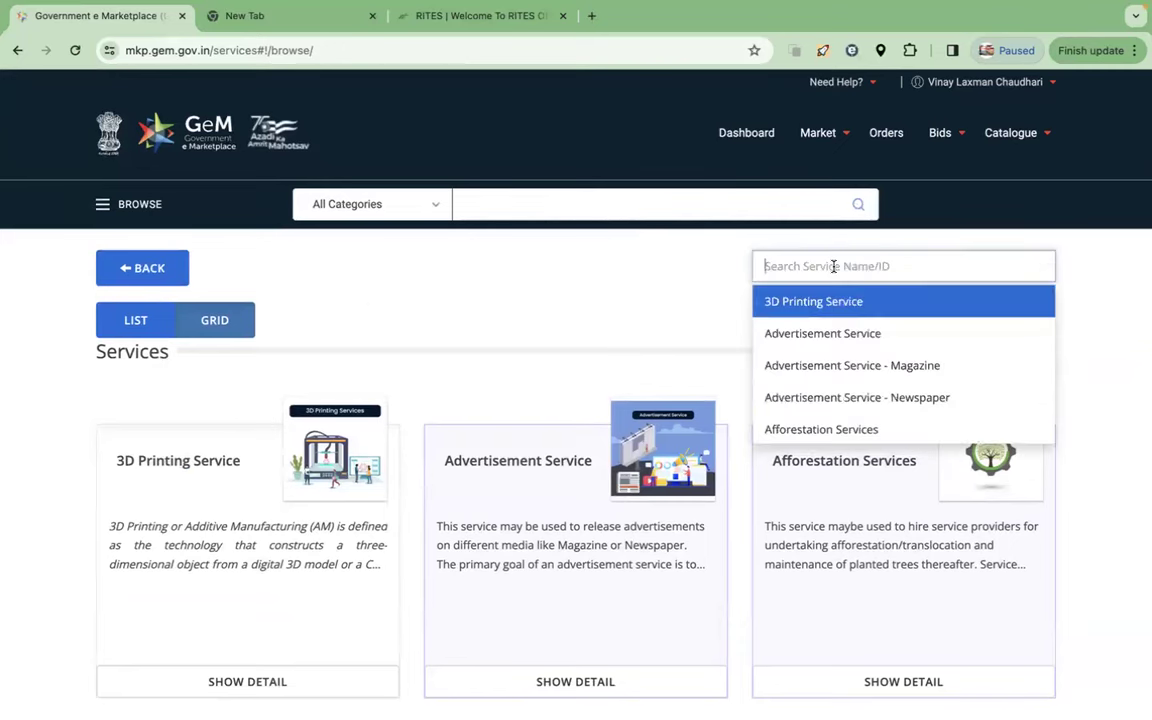
pyautogui.write('MANPOWER')
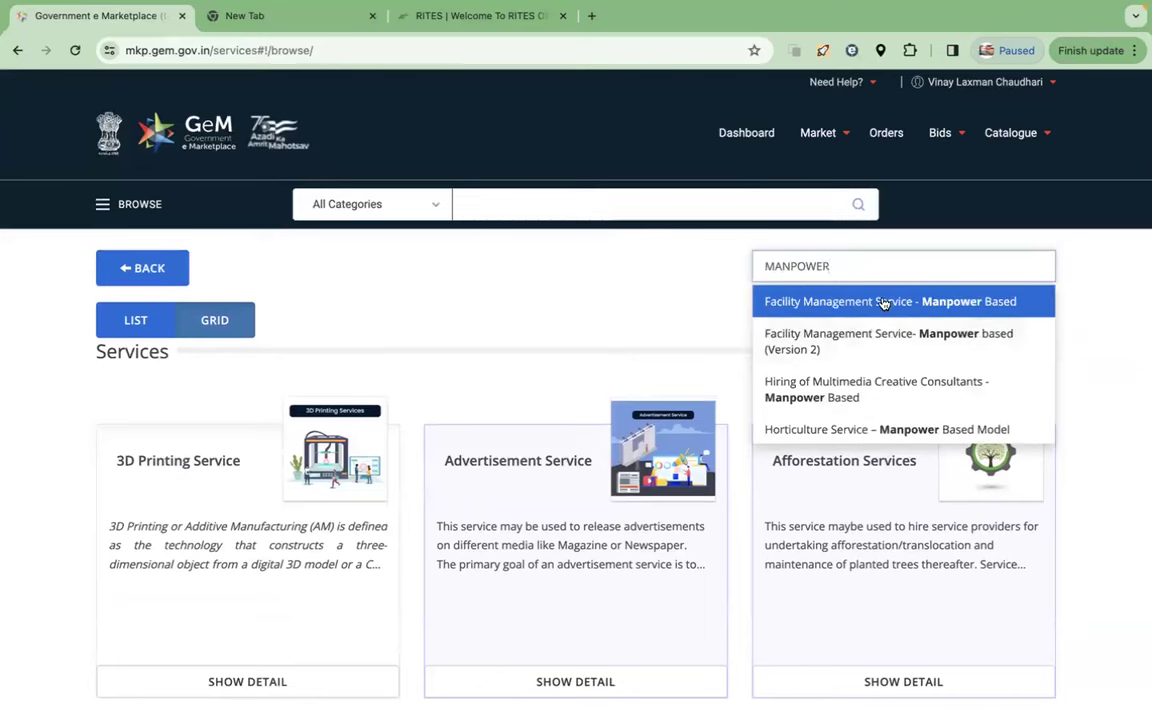
pyautogui.scroll(-3, 860, 370)
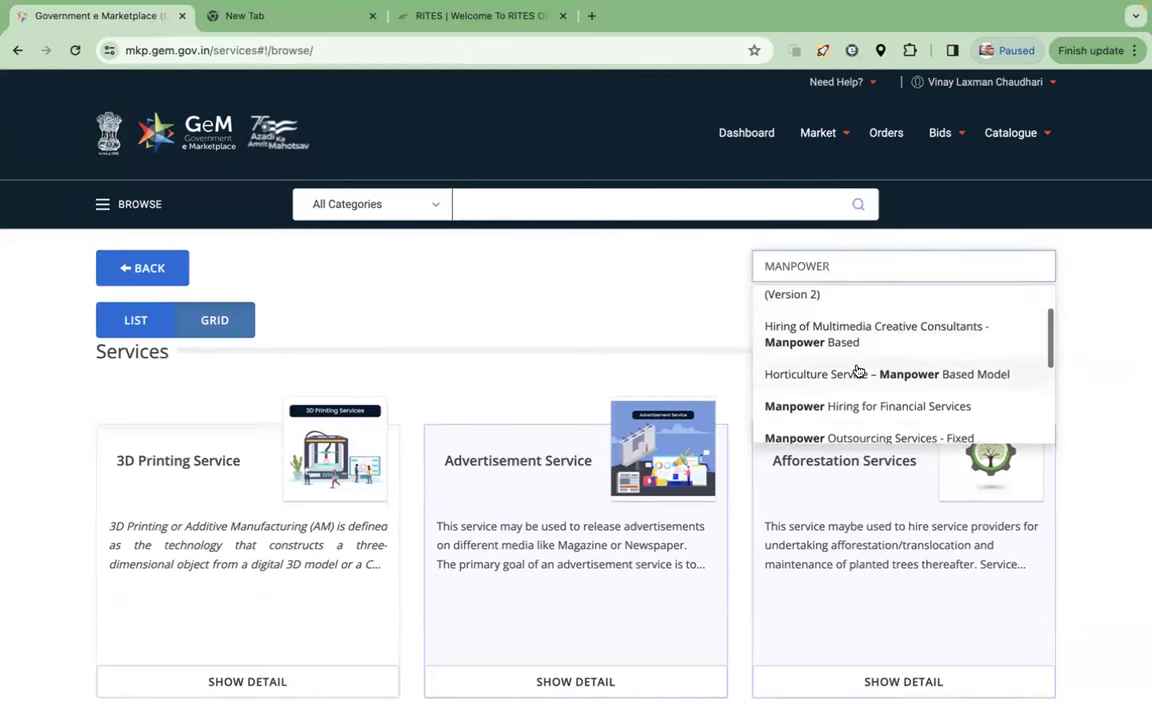
pyautogui.scroll(-2, 858, 371)
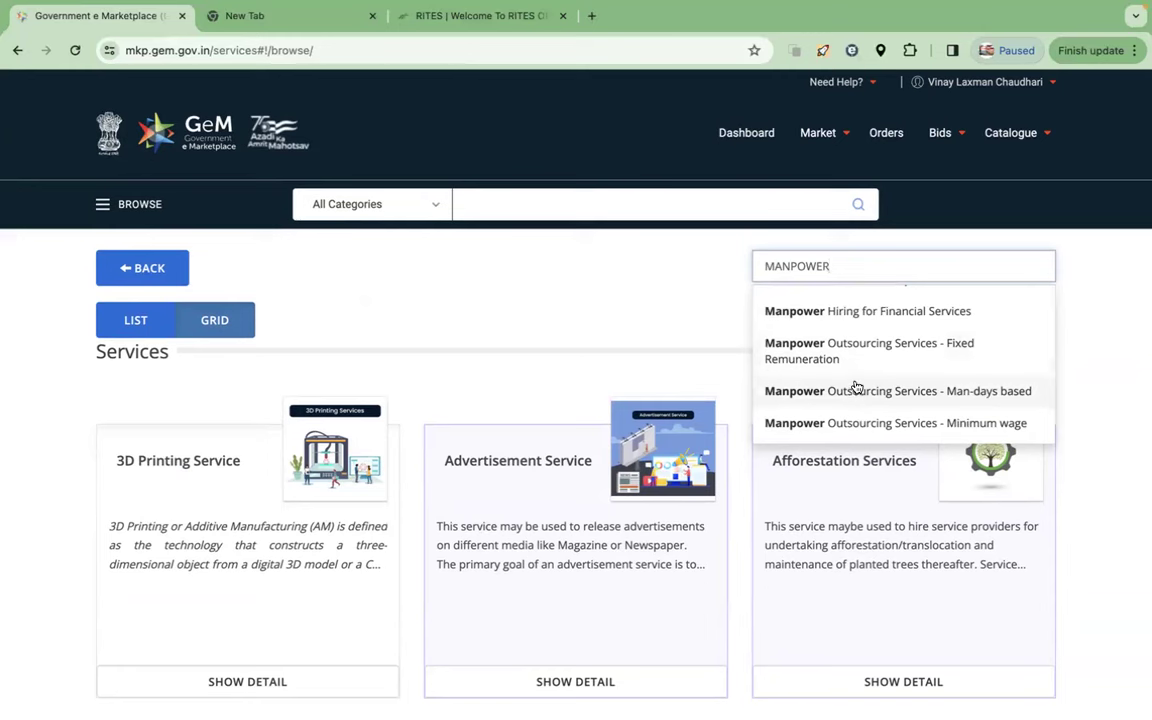
pyautogui.scroll(-1, 856, 386)
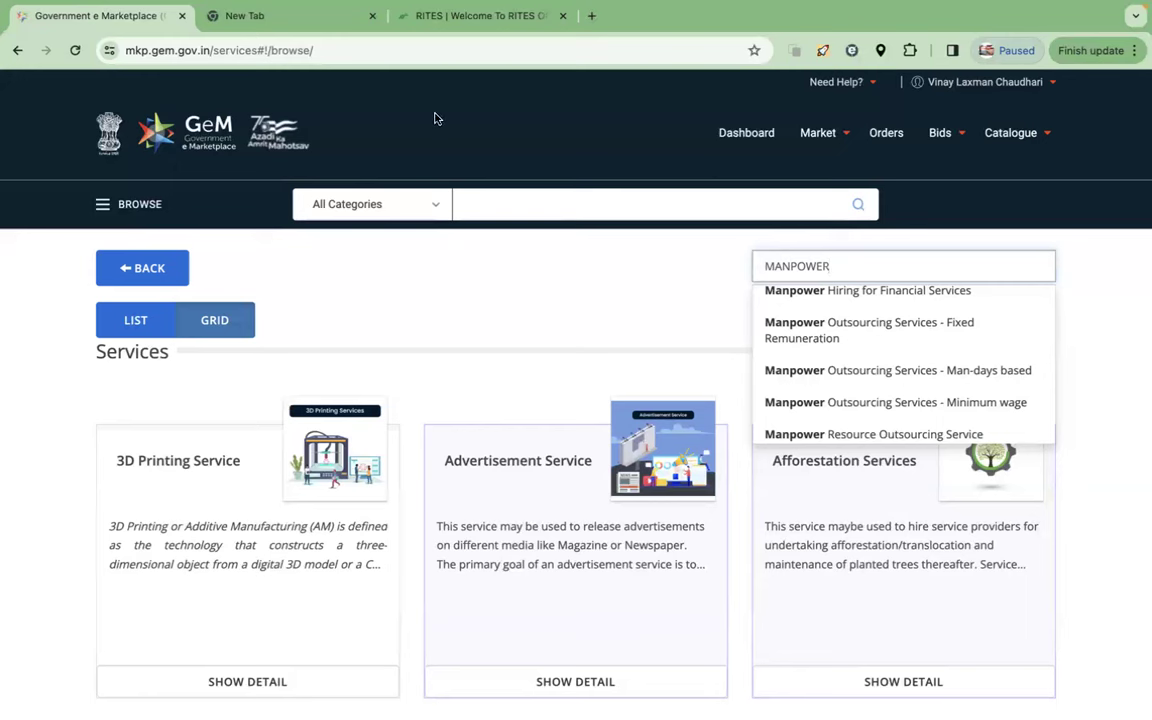
# Step: Dismiss the Manpower suggestions, keep All Categories, and leave the full GeM Services list showing
pyautogui.click(392, 199)
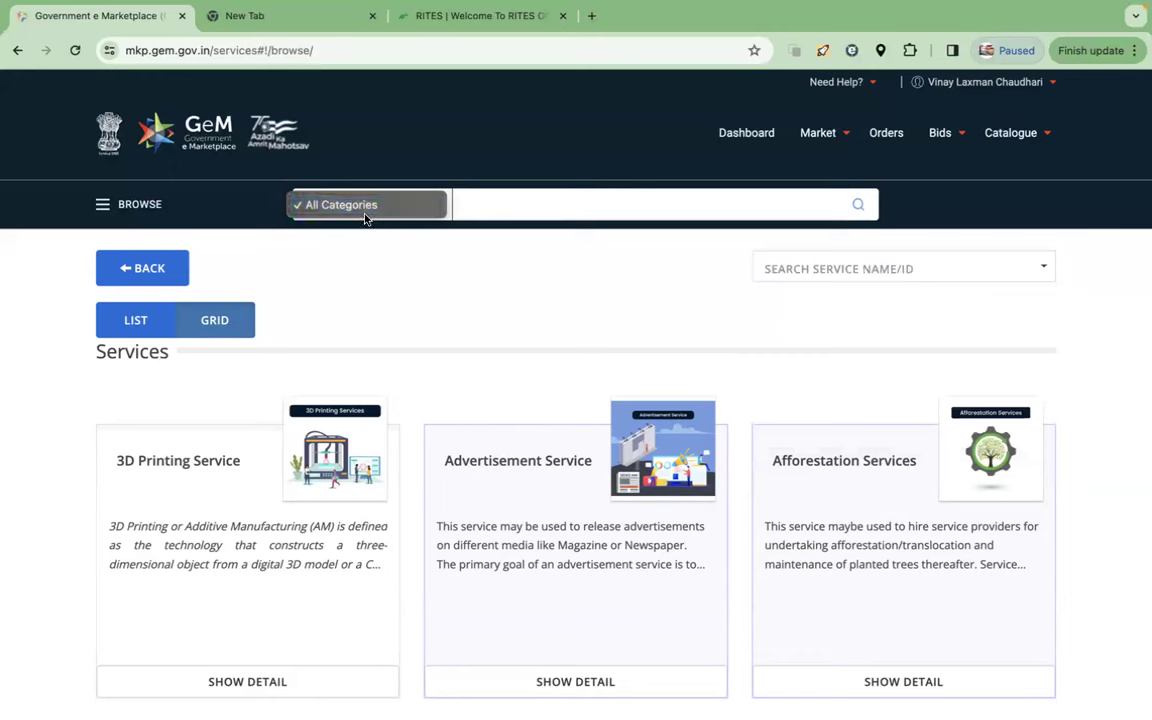
pyautogui.click(368, 205)
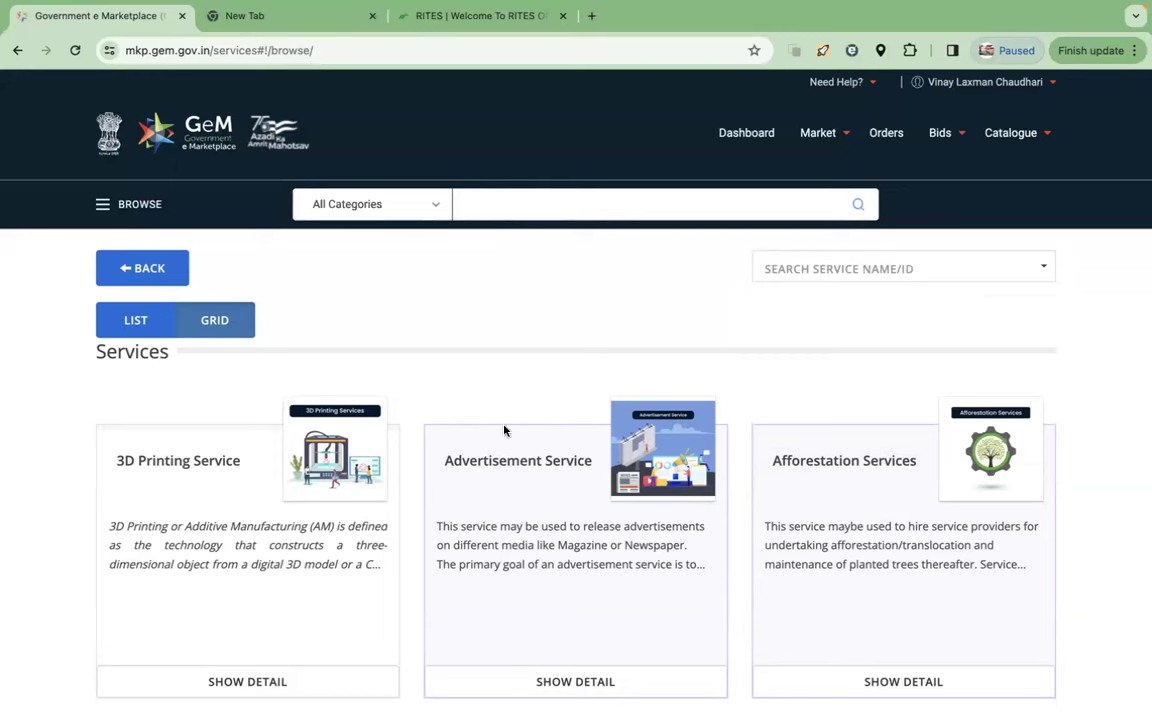
pyautogui.moveTo(482, 697)
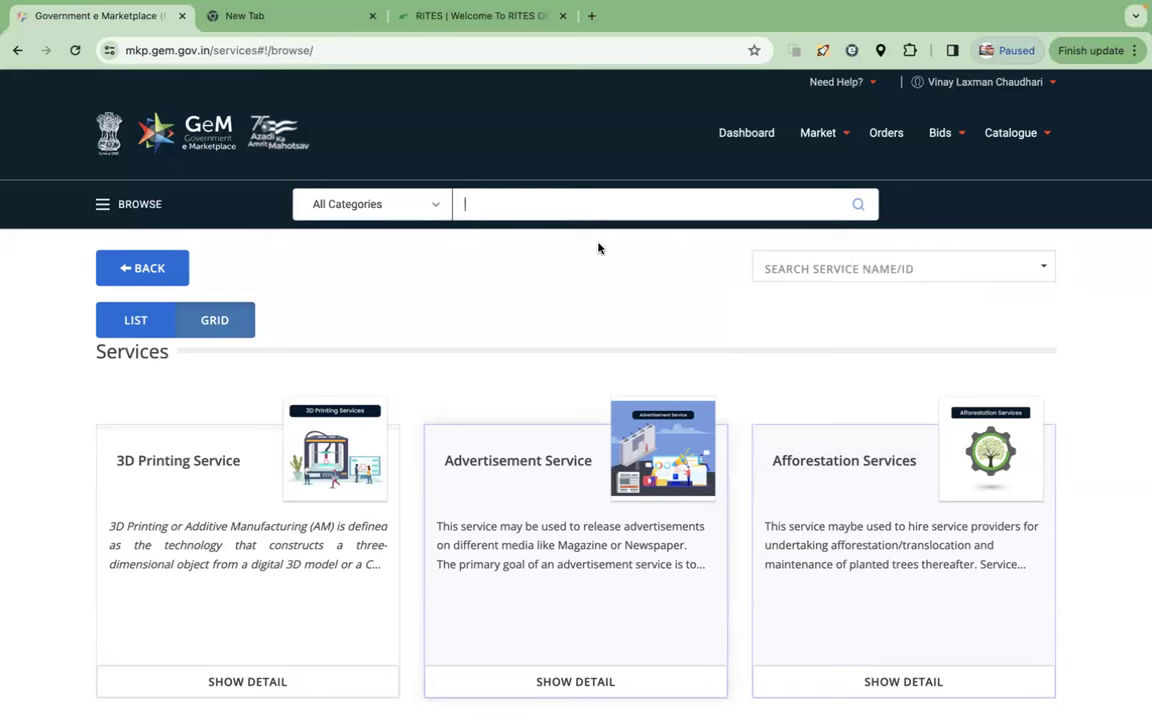
# Step: Load web.classplusapp.com in a new tab, then switch to the GeM login window
pyautogui.click(291, 16)
pyautogui.click(296, 56)
pyautogui.write('WEB.C')
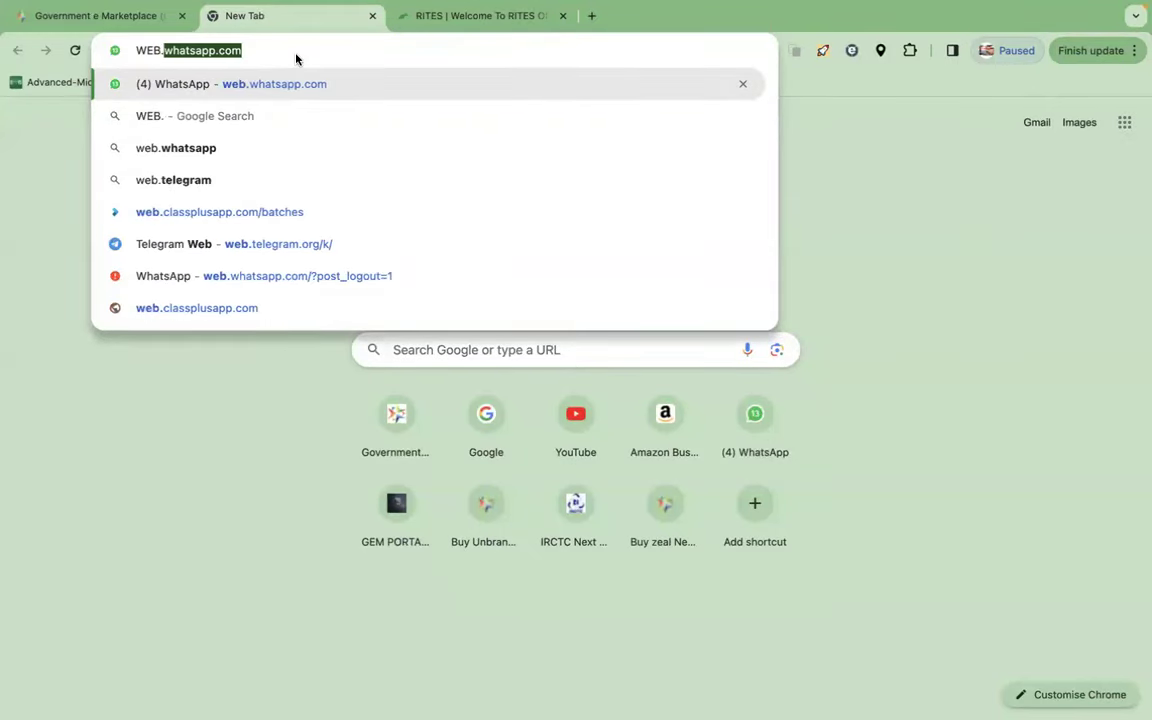
pyautogui.press('Return')
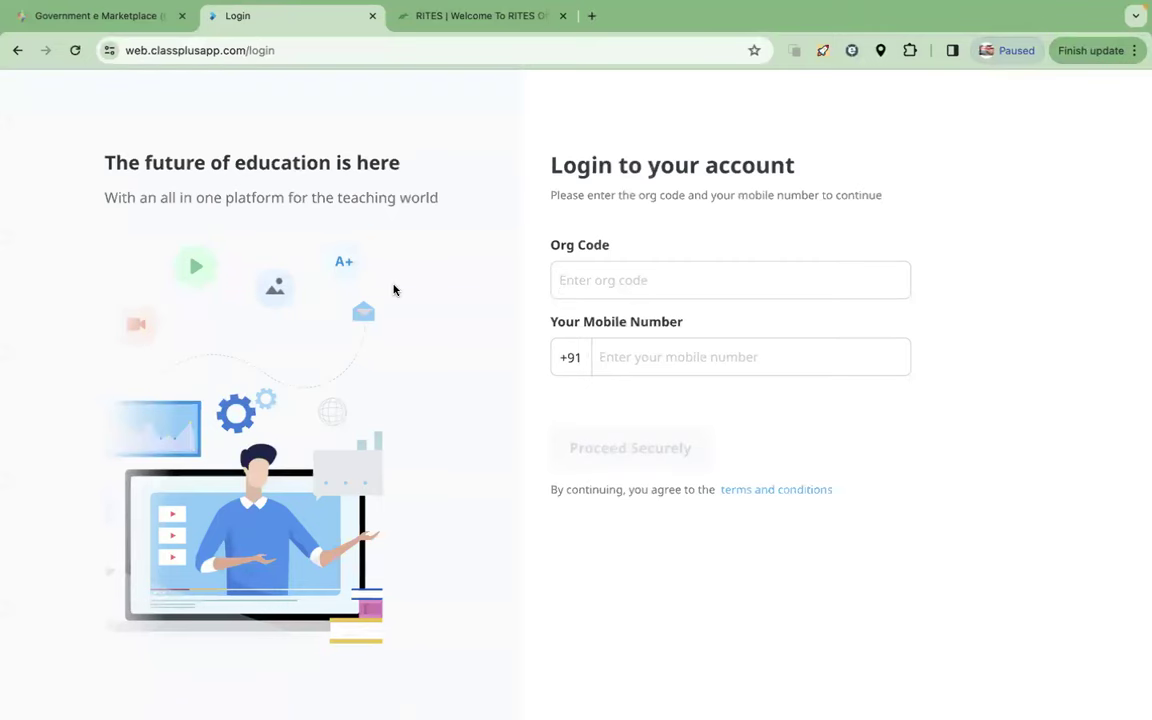
pyautogui.hotkey('ctrl', 'Left')
pyautogui.click(354, 49)
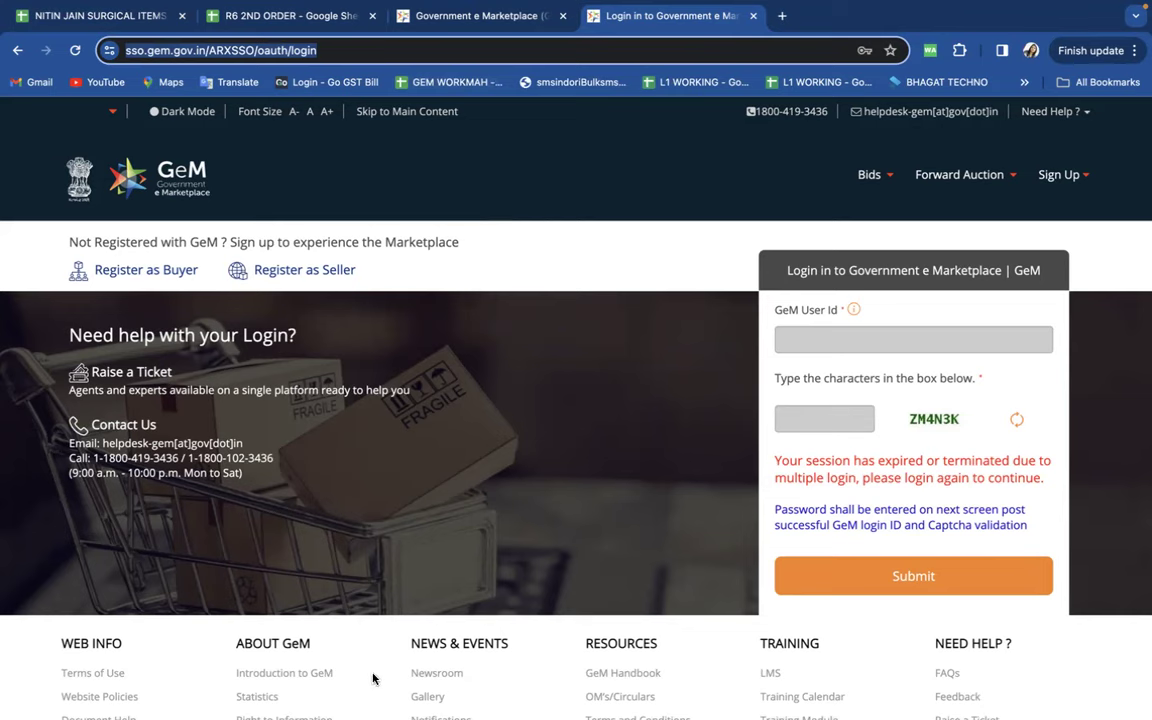
# Step: Reload the GeM SSO login page to get a fresh captcha
pyautogui.press('Return')
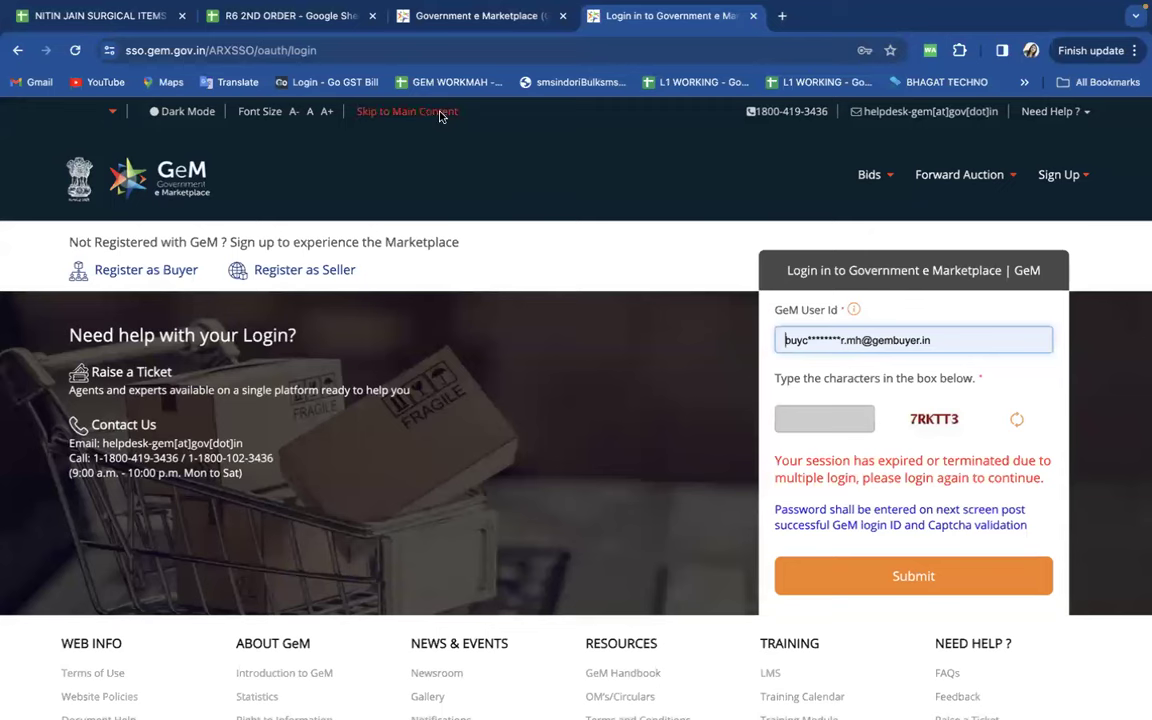
# Step: Go to web.classplusapp.com/newApp/batches and choose Batches > Manage Batch from the sidebar
pyautogui.click(398, 43)
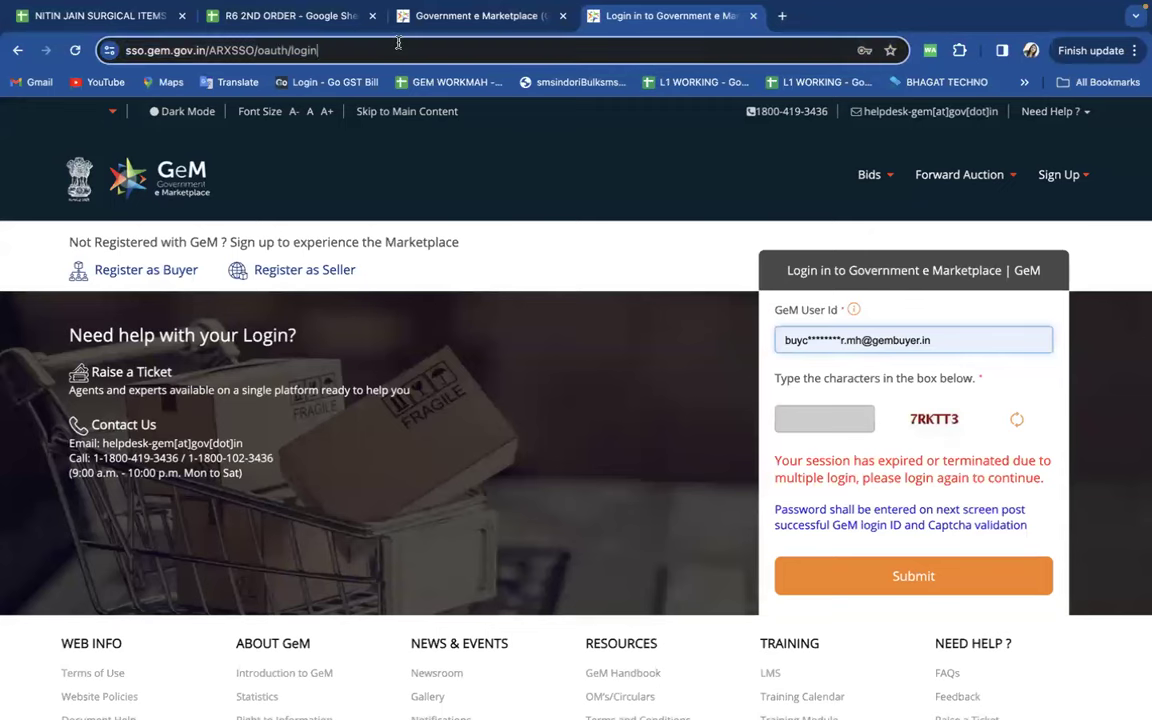
pyautogui.write('WE')
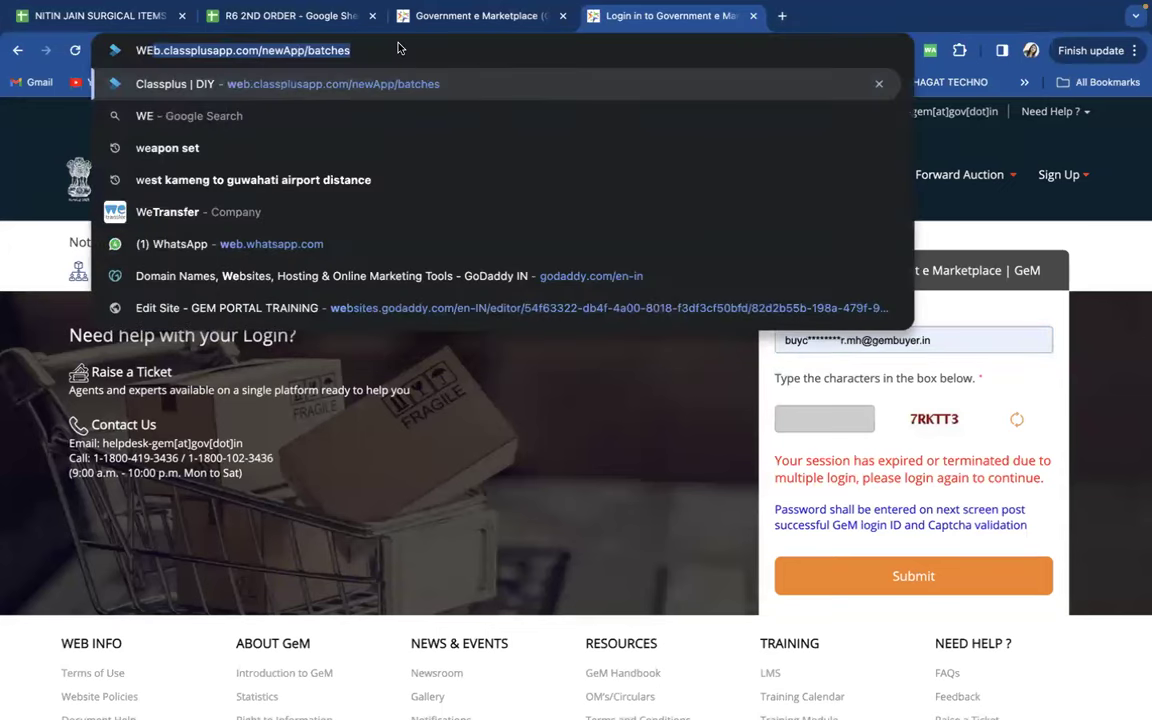
pyautogui.press('Return')
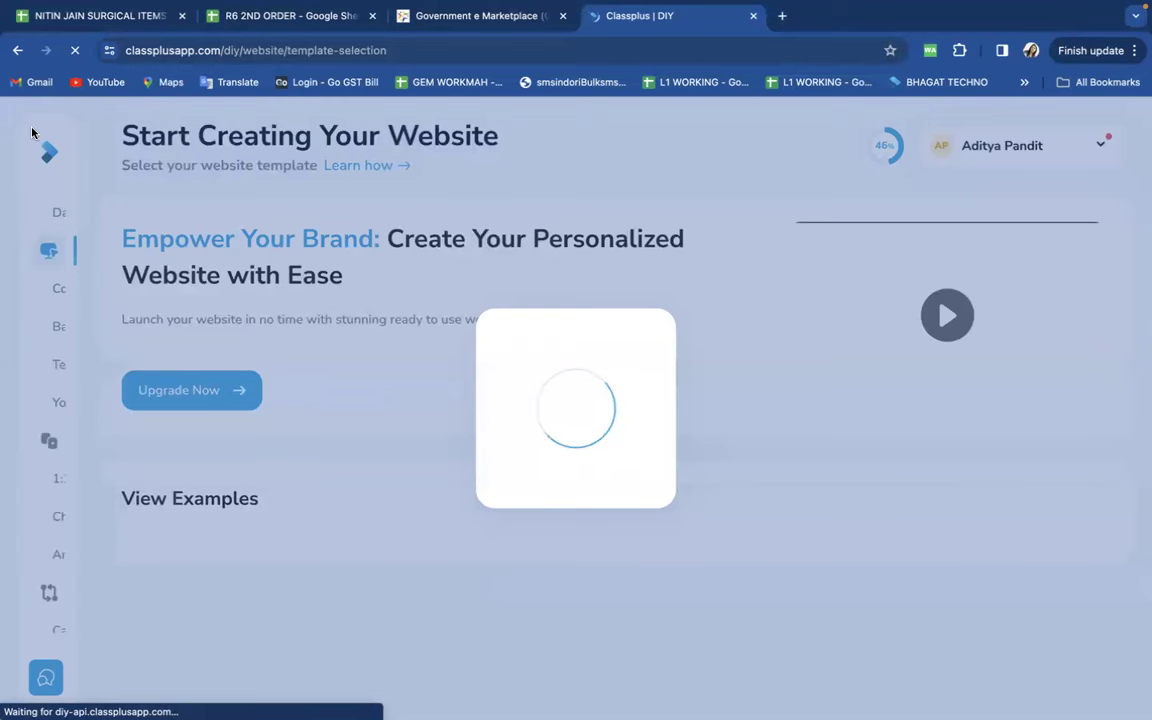
pyautogui.moveTo(67, 265)
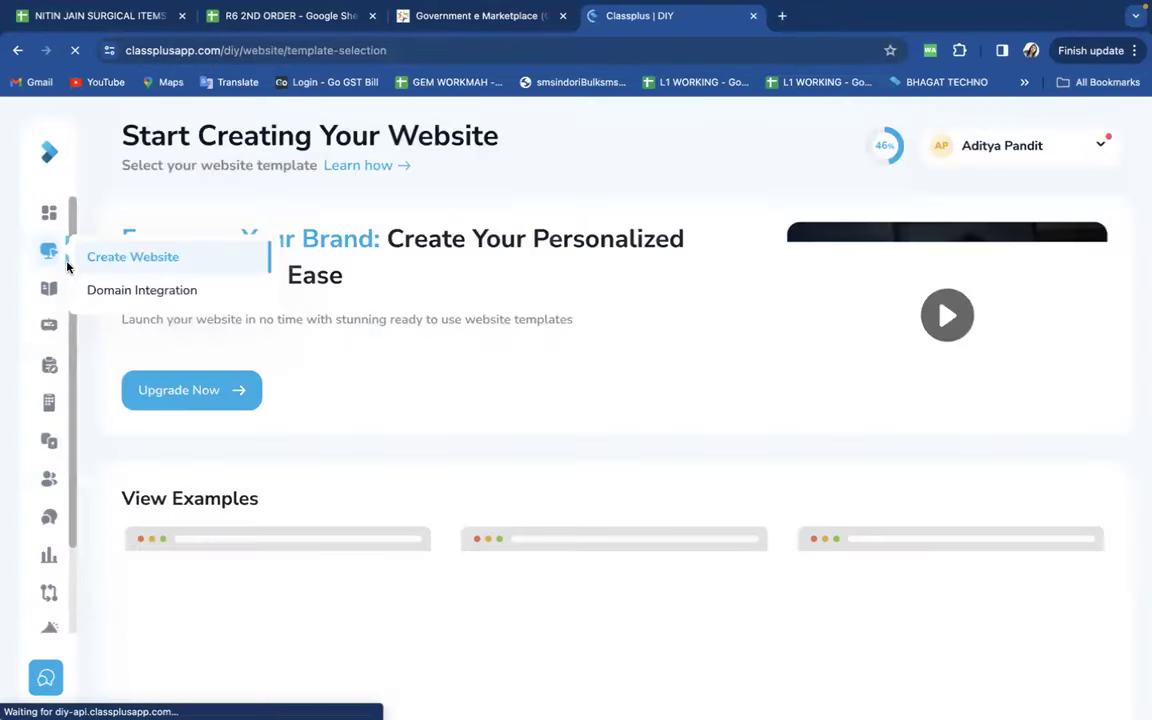
pyautogui.moveTo(52, 330)
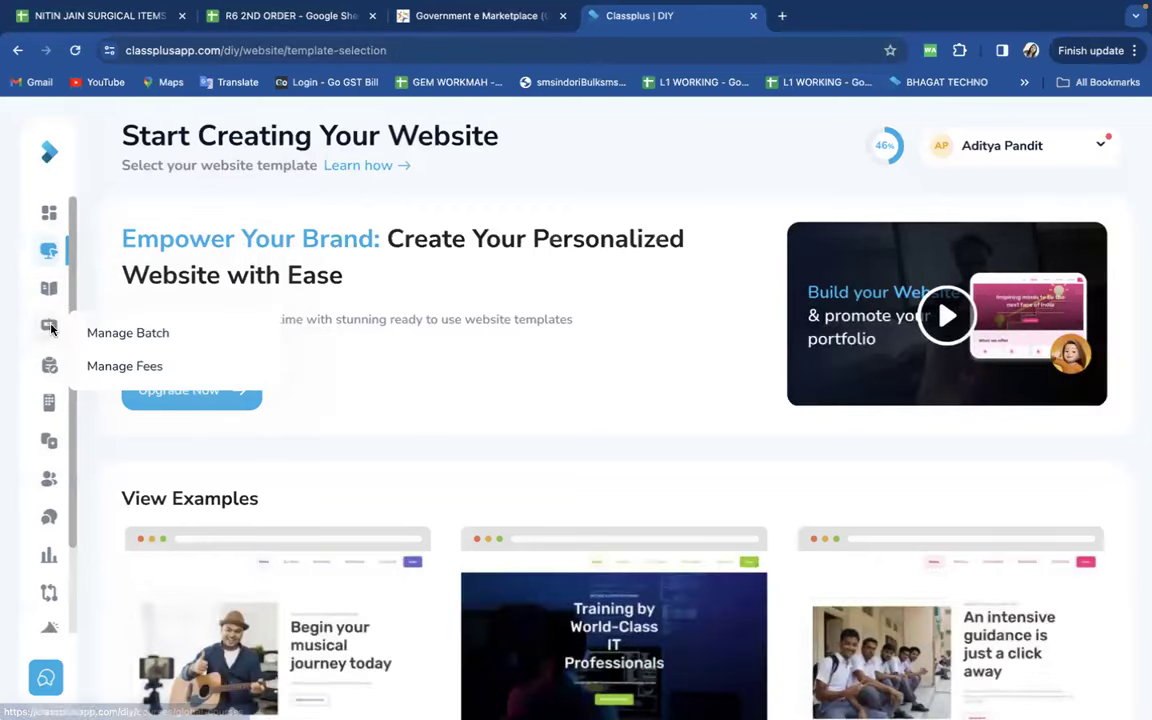
pyautogui.click(134, 333)
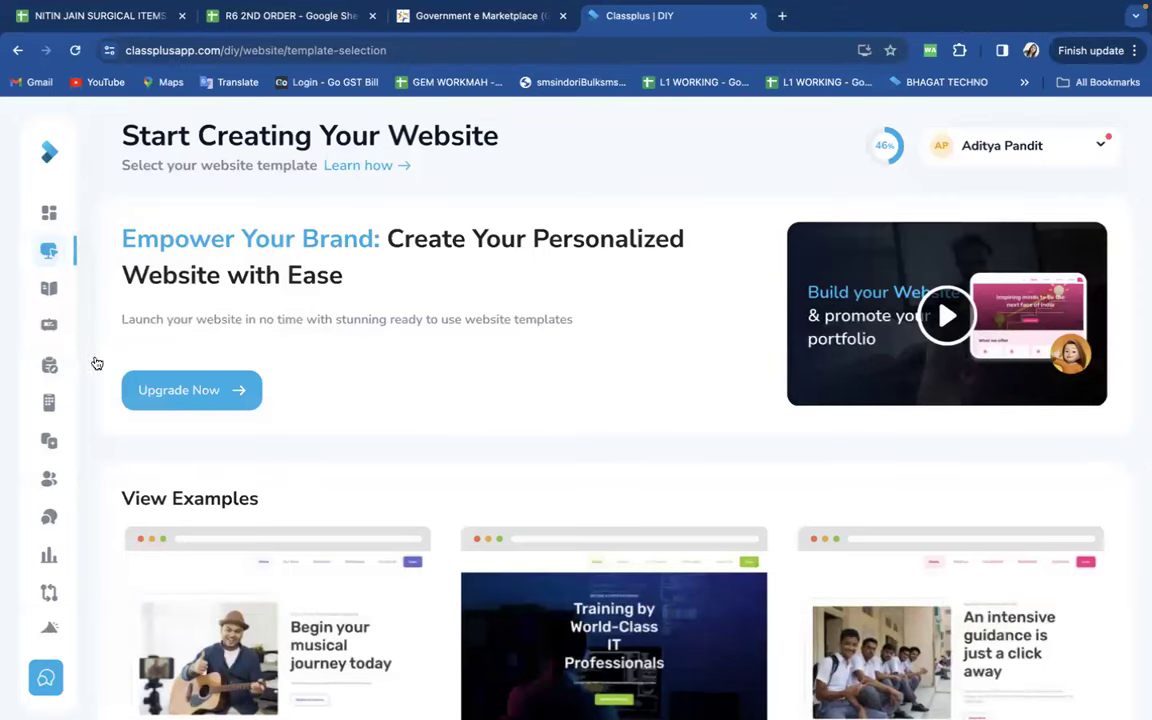
# Step: Scroll through the 'Start Creating Your Website' templates page and click on it
pyautogui.scroll(-3, 552, 358)
pyautogui.click(552, 358)
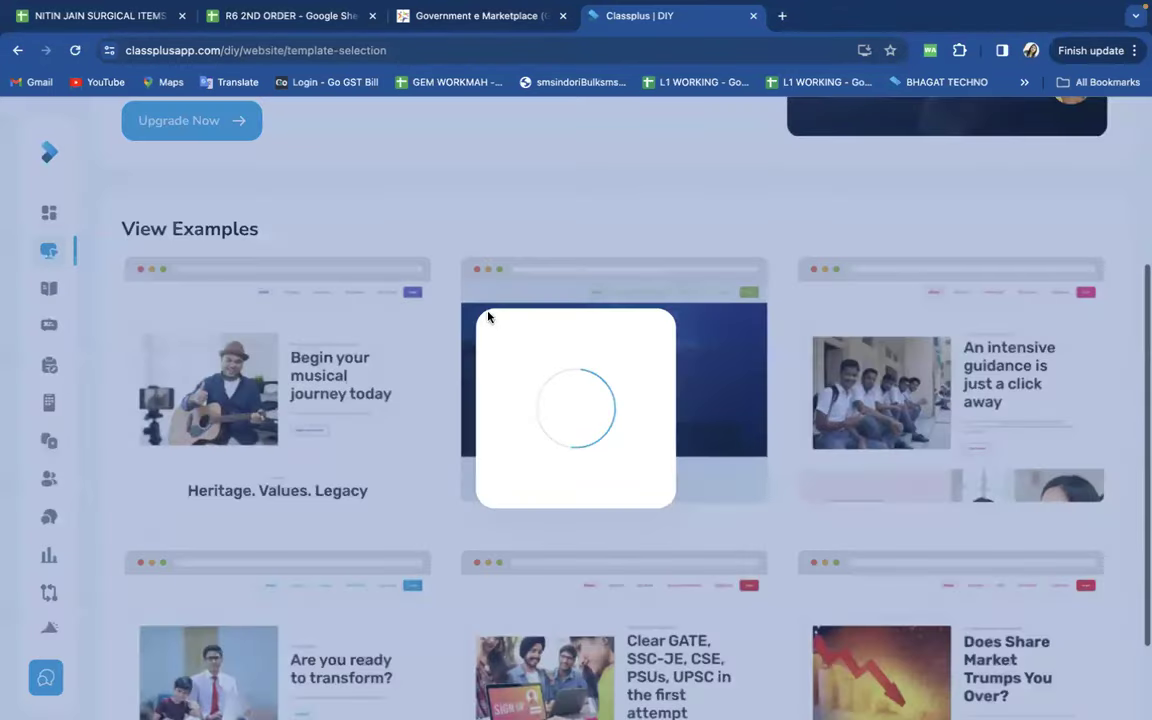
pyautogui.scroll(3, 378, 323)
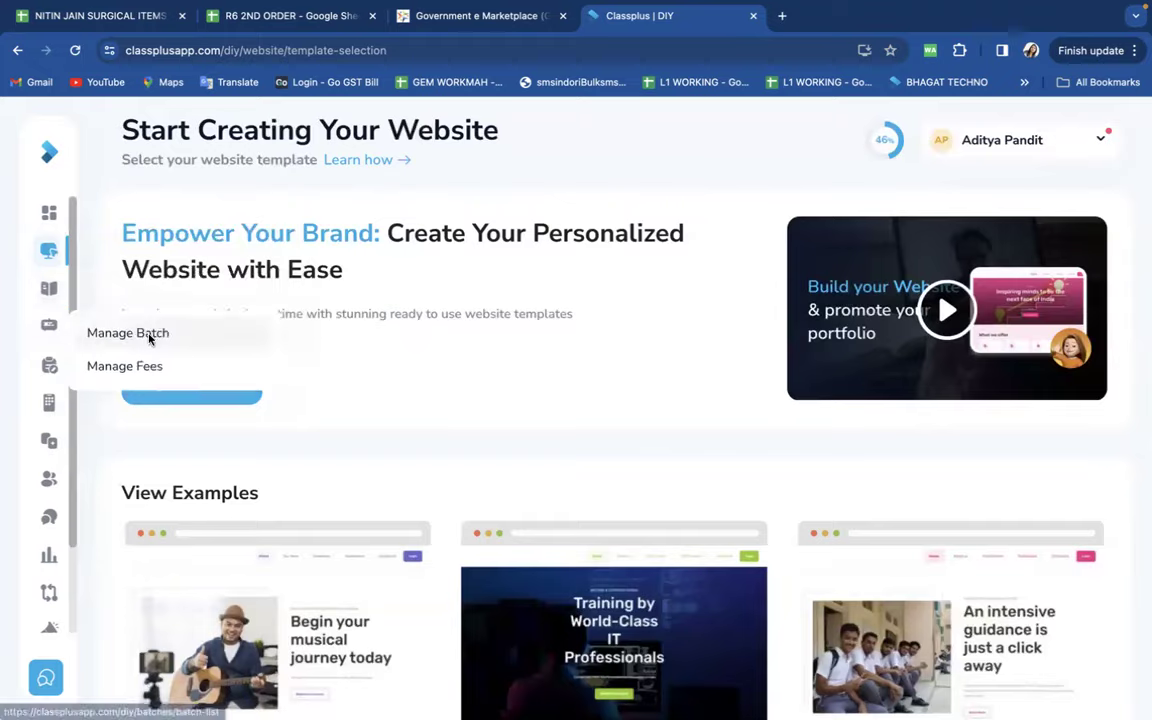
# Step: Open the GEM PORTAL 238 BATCH details, copy its title, and head back to Manage Batch
pyautogui.click(149, 339)
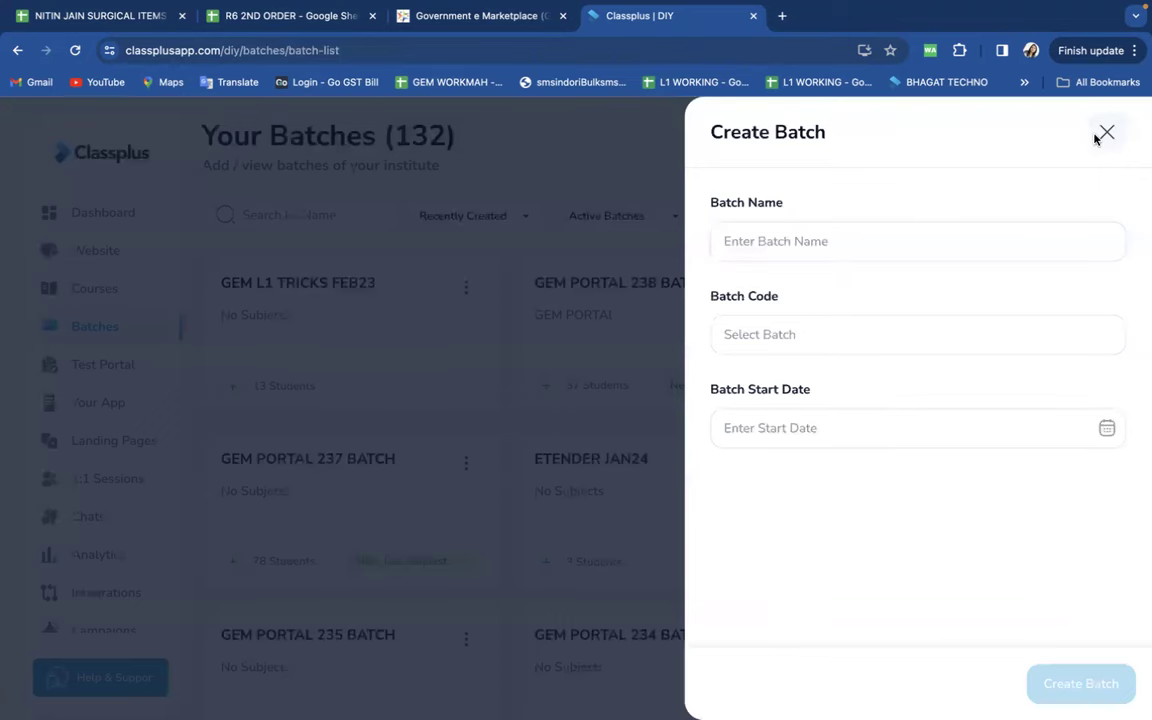
pyautogui.click(1104, 133)
pyautogui.moveTo(712, 285); pyautogui.dragTo(537, 284)
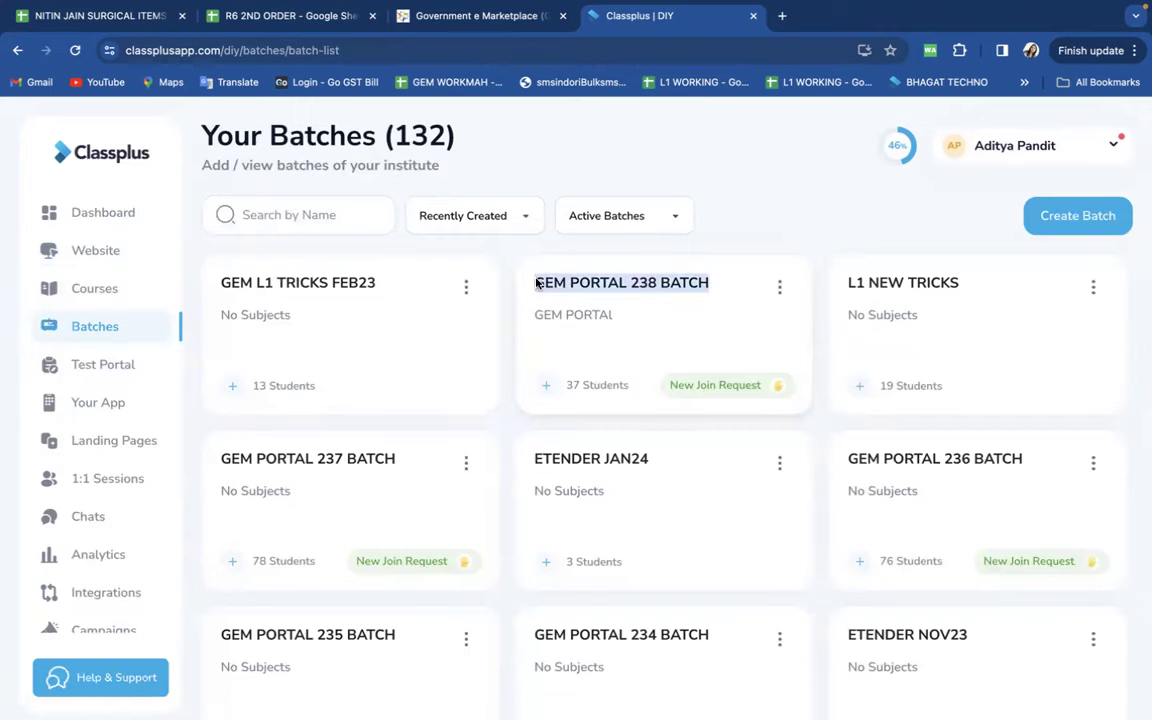
pyautogui.click(541, 287)
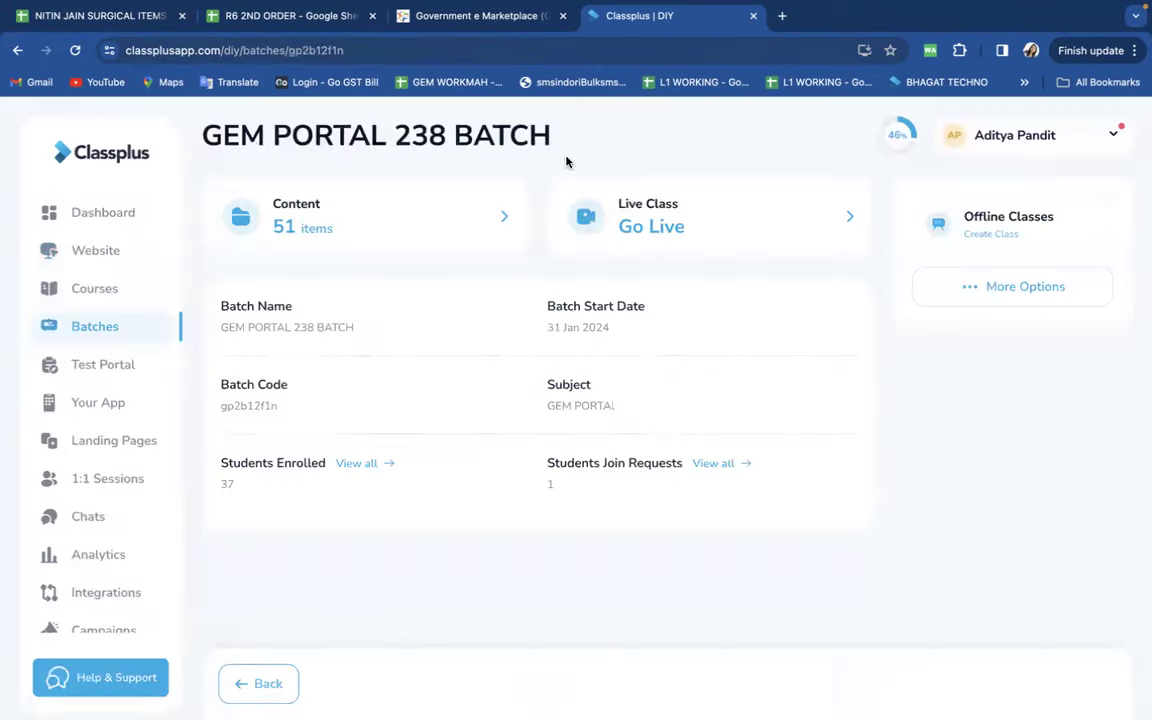
pyautogui.moveTo(552, 137); pyautogui.dragTo(204, 137)
pyautogui.hotkey('ctrl', 'c')
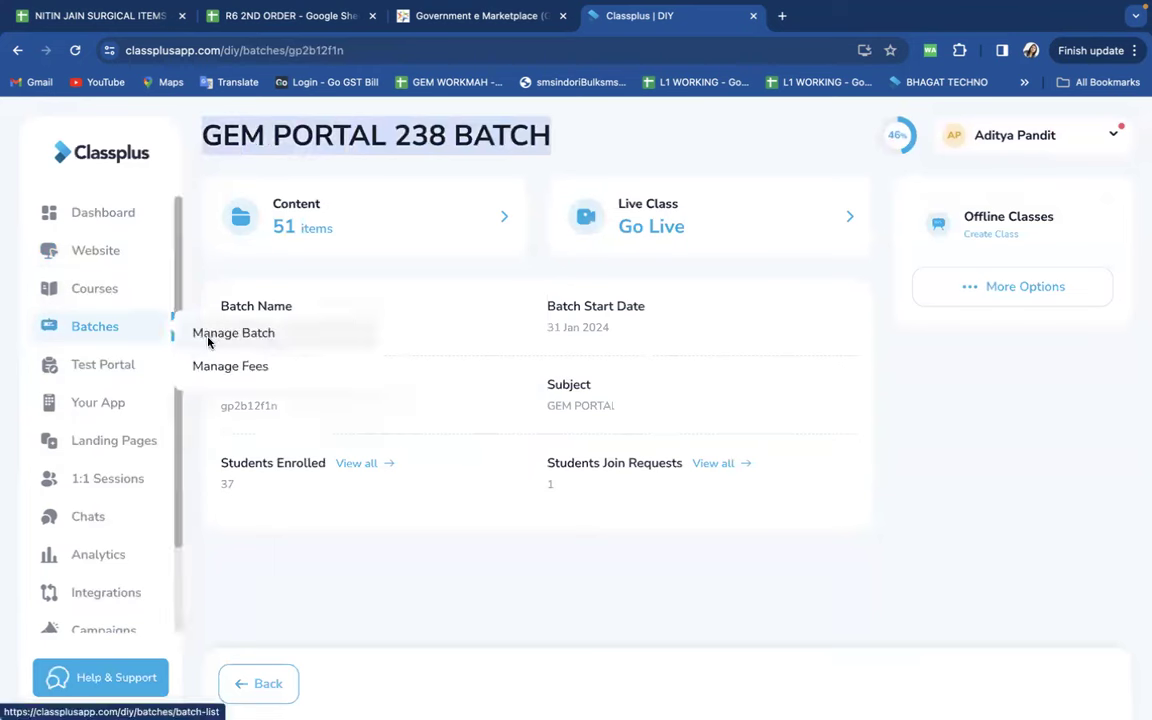
pyautogui.click(211, 342)
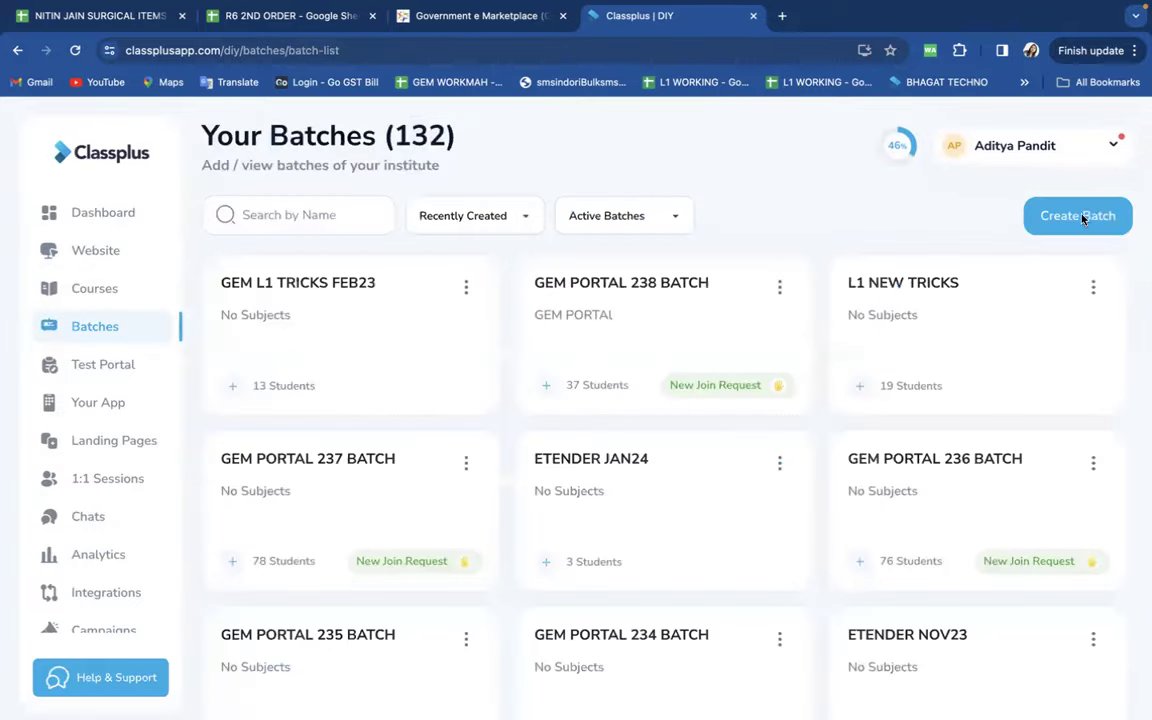
# Step: Create a batch with the pasted name GEM PORTAL 238 BATCH and start date 14 February 2024
pyautogui.click(1088, 218)
pyautogui.click(841, 231)
pyautogui.hotkey('ctrl', 'v')
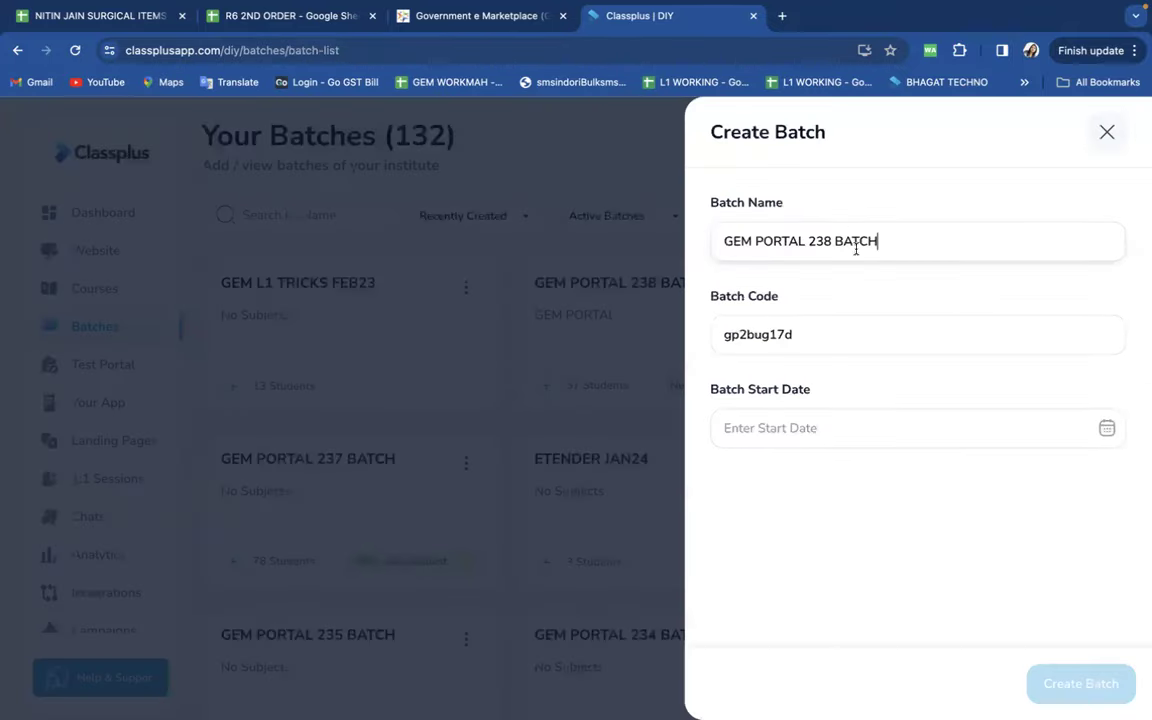
pyautogui.click(1107, 430)
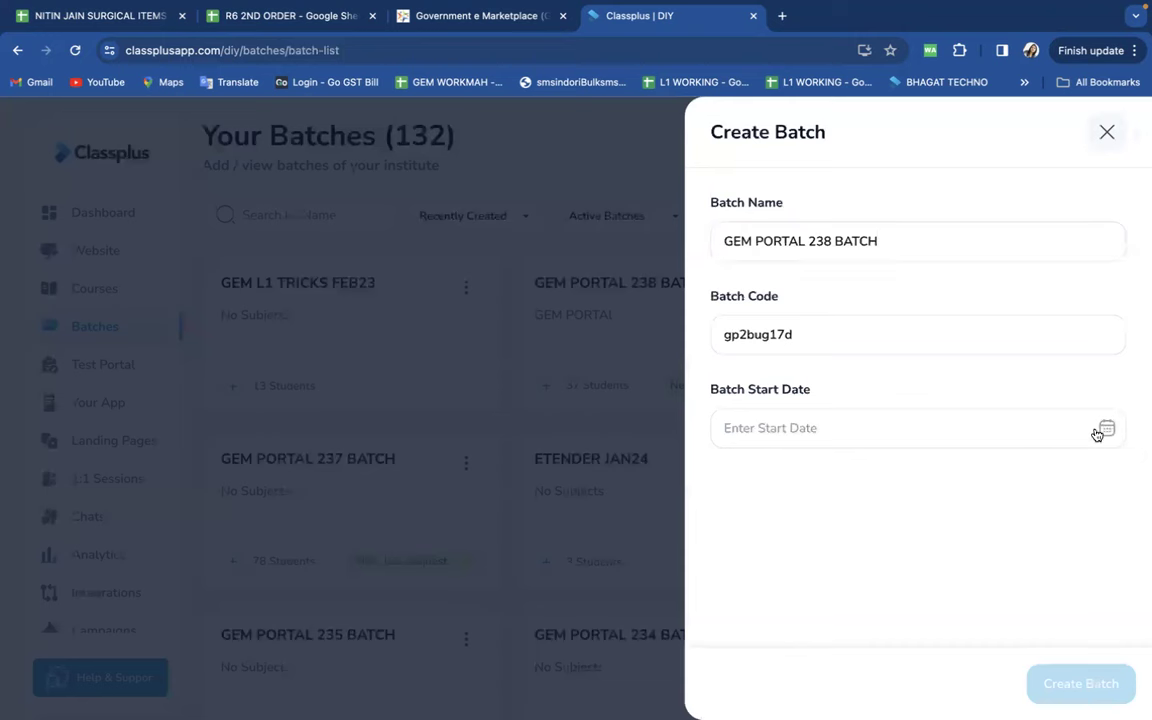
pyautogui.click(1030, 430)
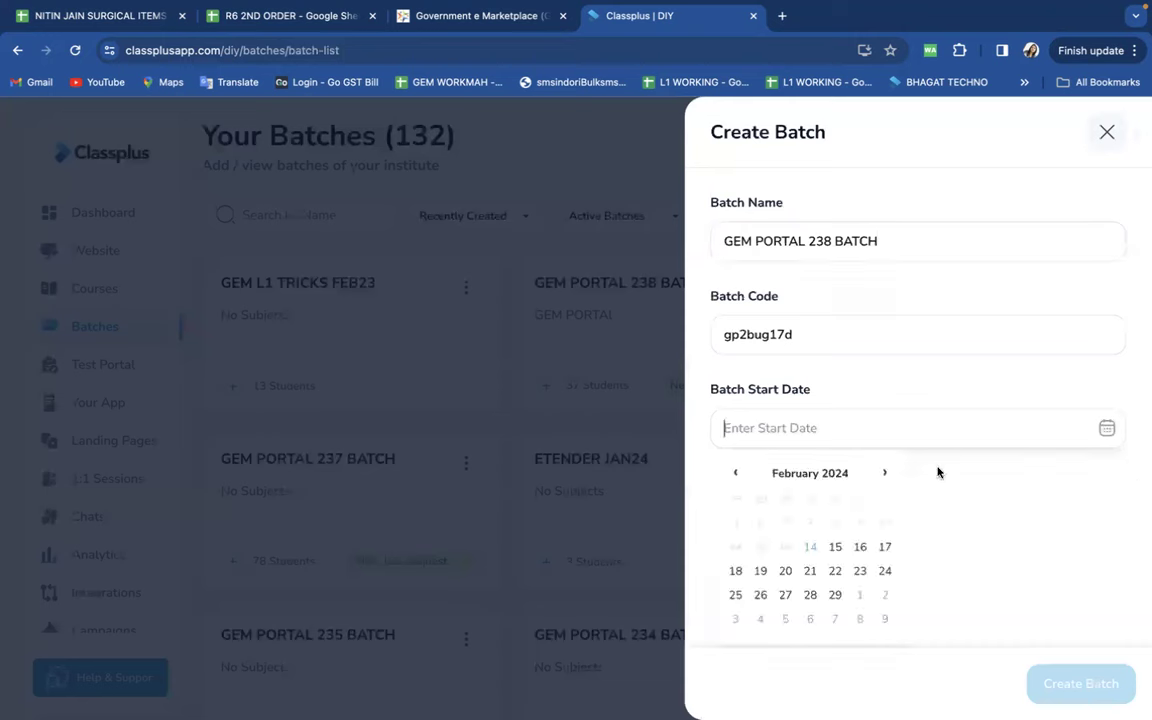
pyautogui.click(811, 548)
pyautogui.click(1100, 687)
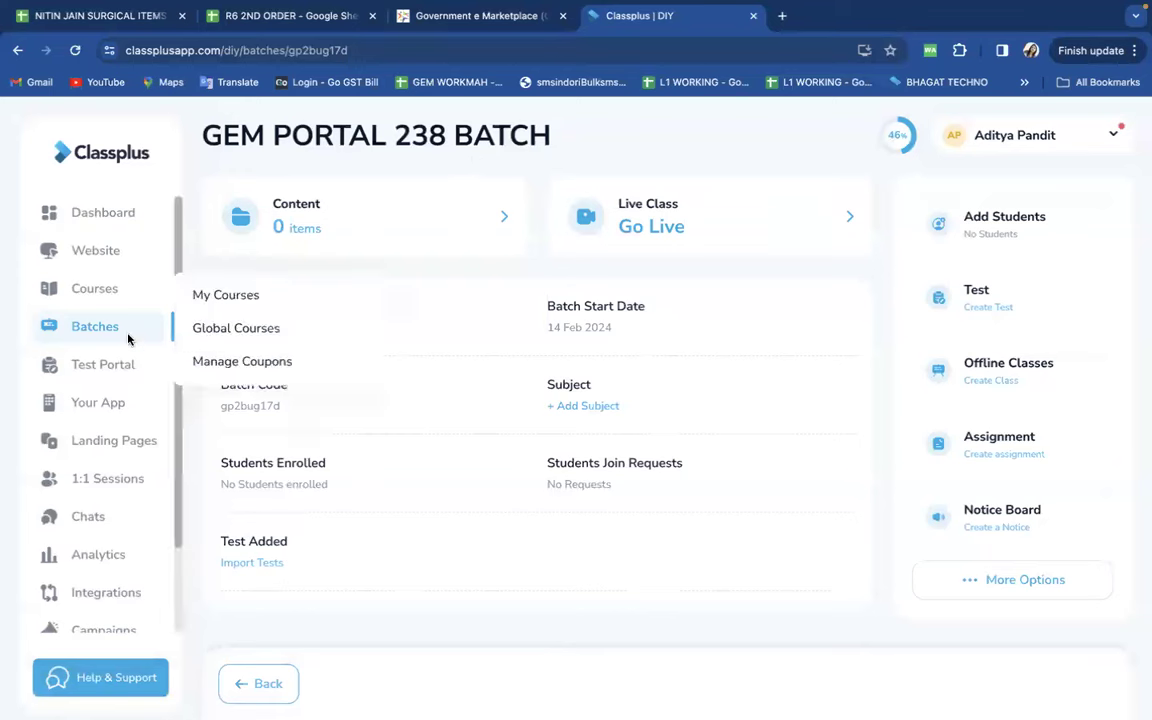
pyautogui.click(981, 582)
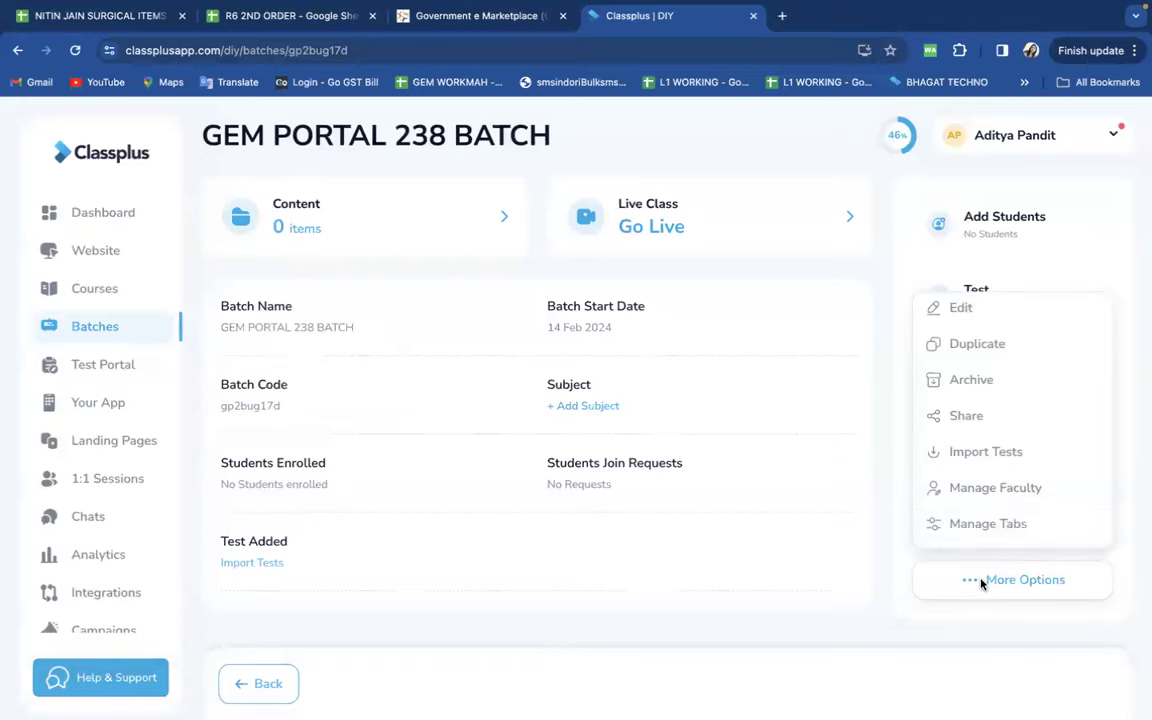
# Step: In Manage Tabs, switch off Attendance, Students, Assignments, Notice Board, Tests, Live Classes and Study Material
pyautogui.click(972, 527)
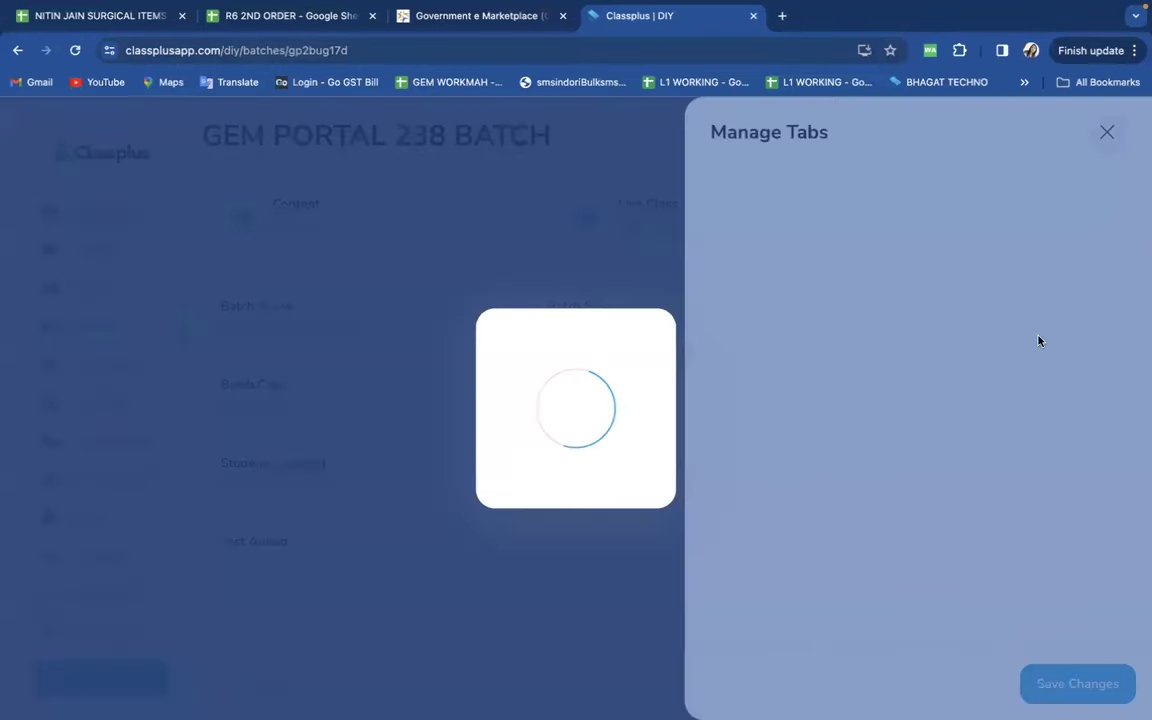
pyautogui.click(1079, 257)
pyautogui.click(1080, 325)
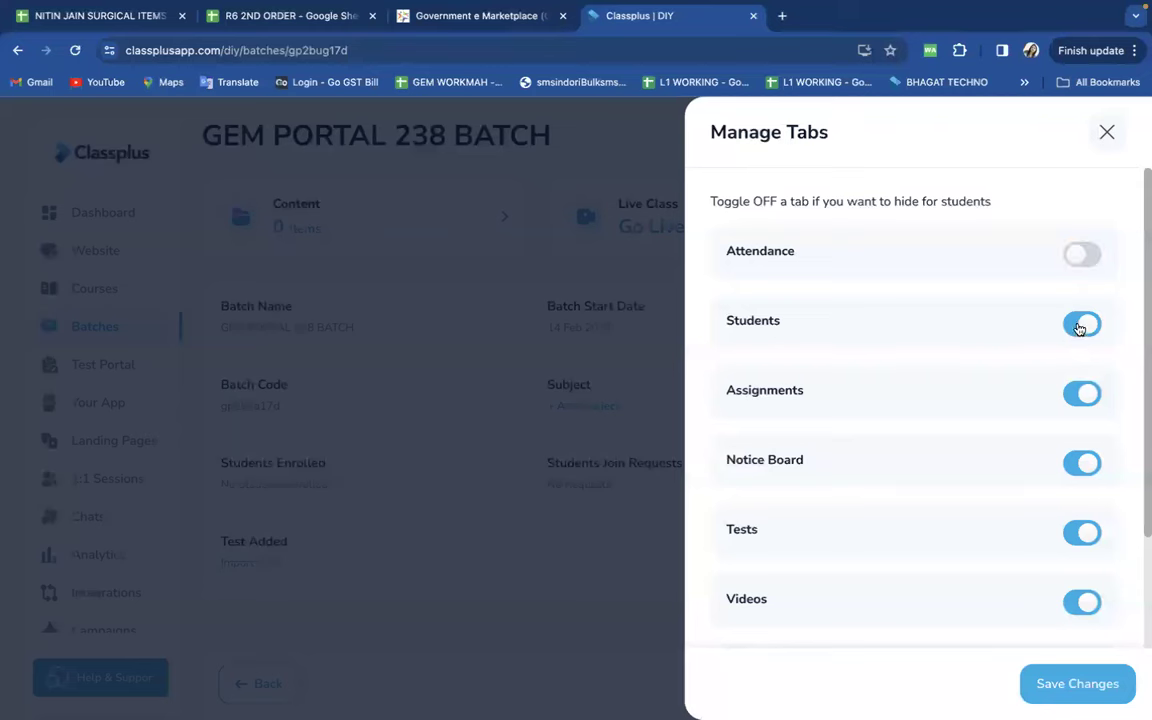
pyautogui.click(1080, 398)
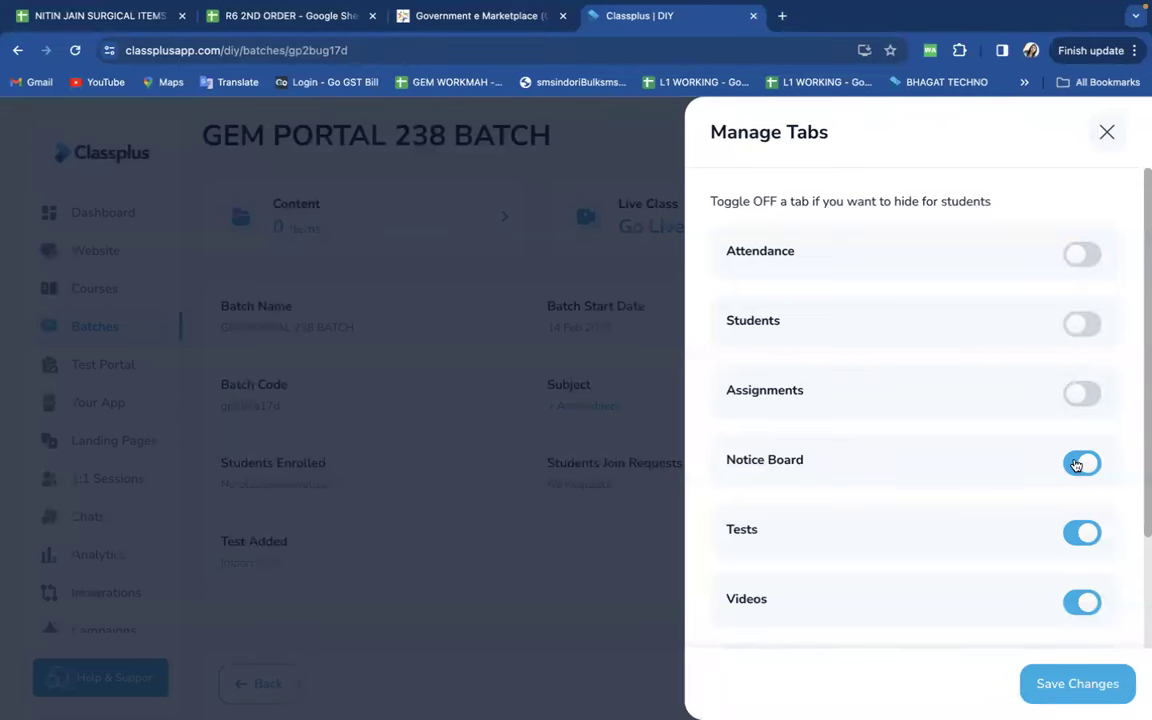
pyautogui.click(1077, 463)
pyautogui.scroll(-2, 1075, 465)
pyautogui.click(1072, 445)
pyautogui.scroll(-1, 1005, 518)
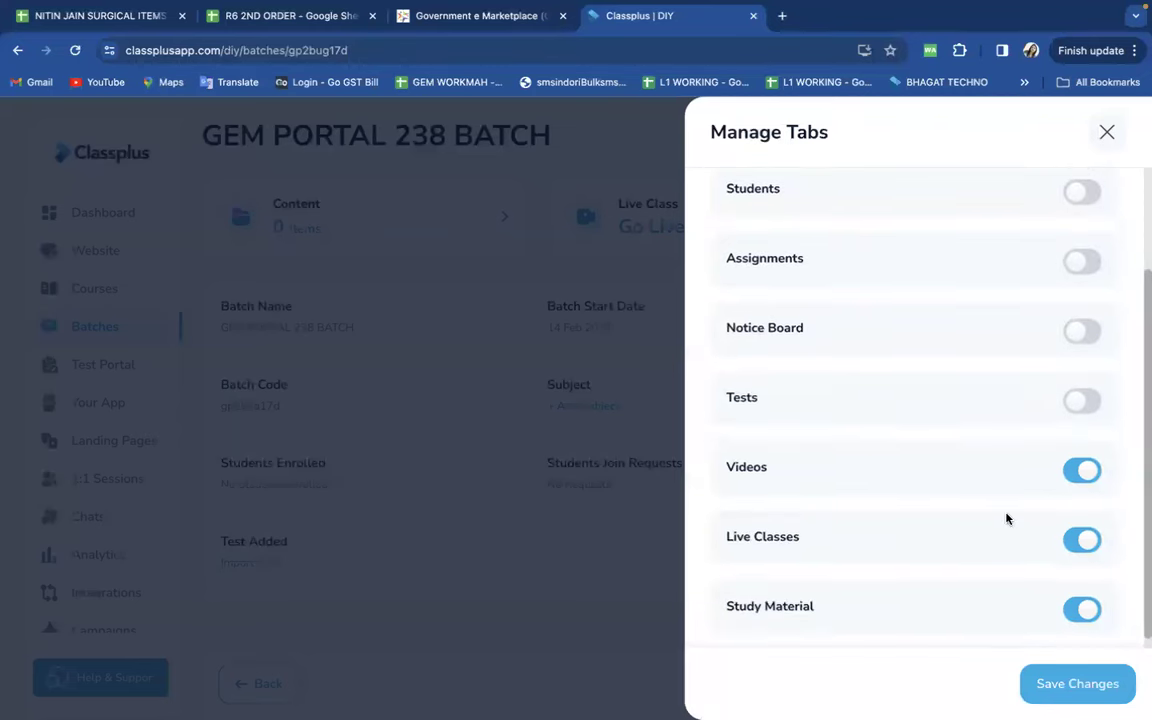
pyautogui.click(1083, 527)
pyautogui.click(1083, 597)
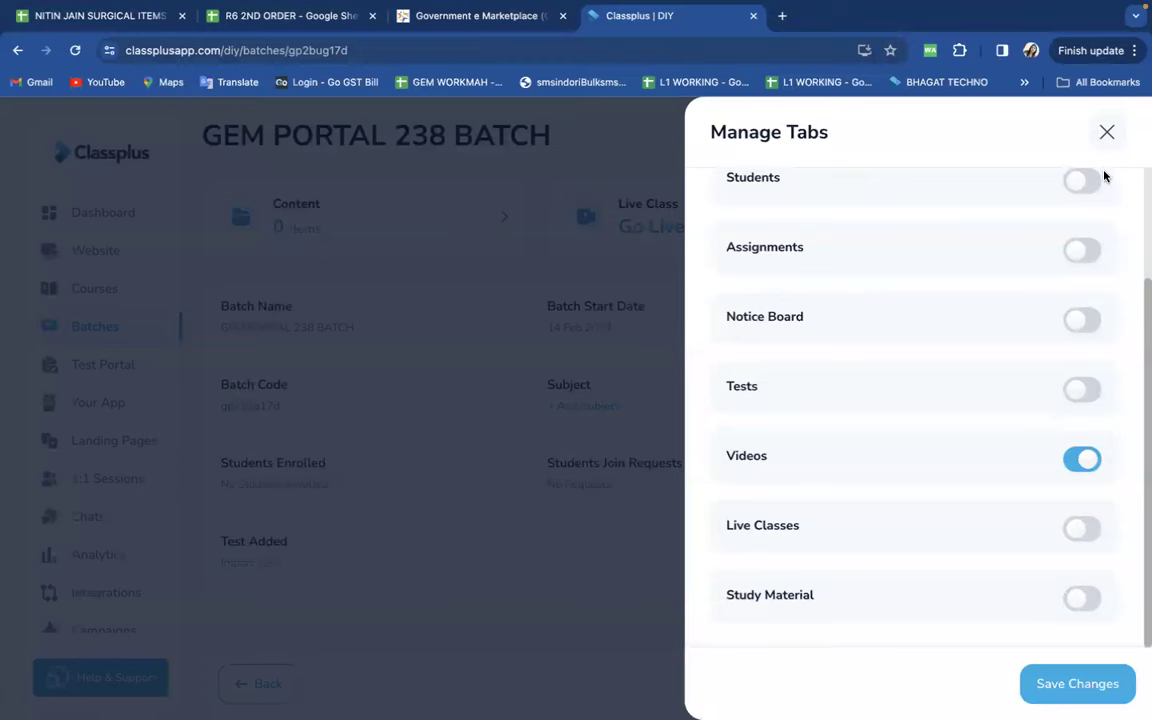
pyautogui.click(1105, 133)
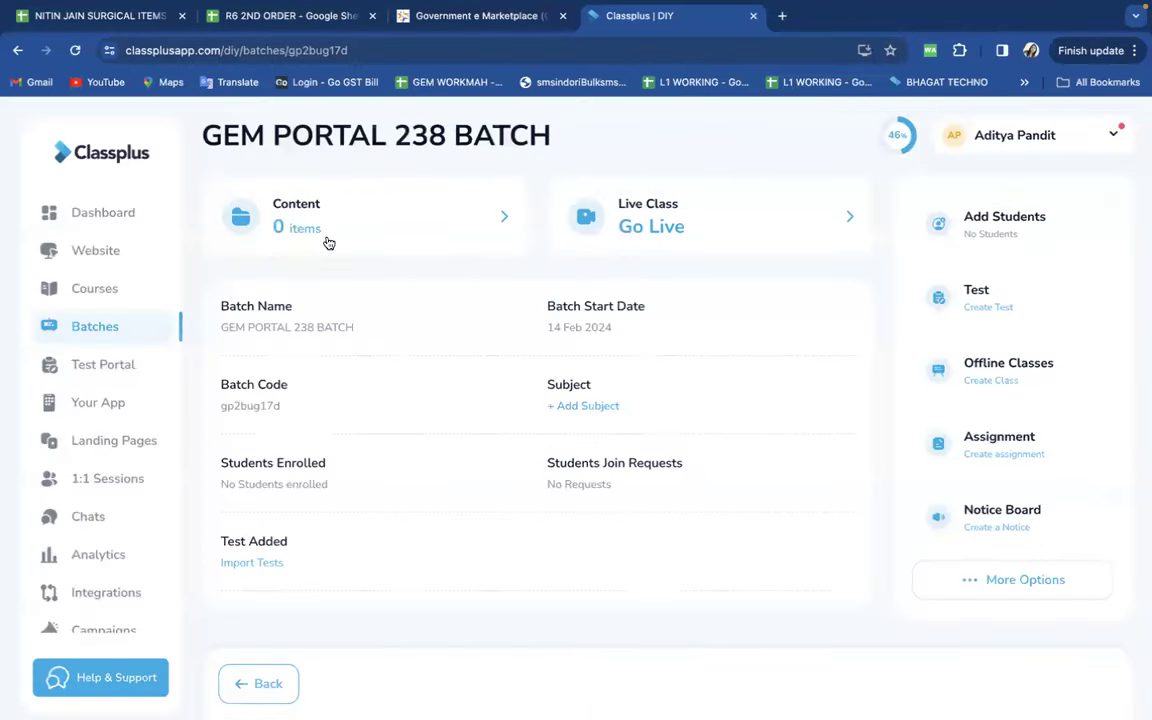
# Step: Add a folder in the batch's Videos section, saved with the misspelled name 'OLD BATCG VIDEO'
pyautogui.click(312, 231)
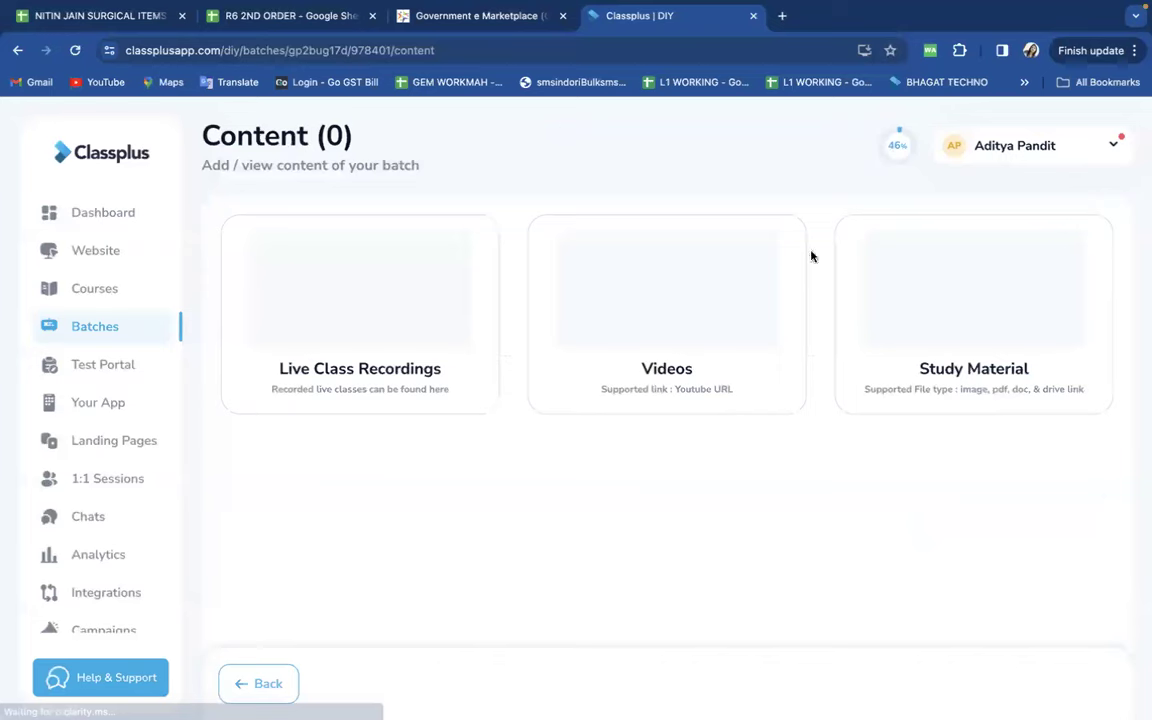
pyautogui.click(655, 373)
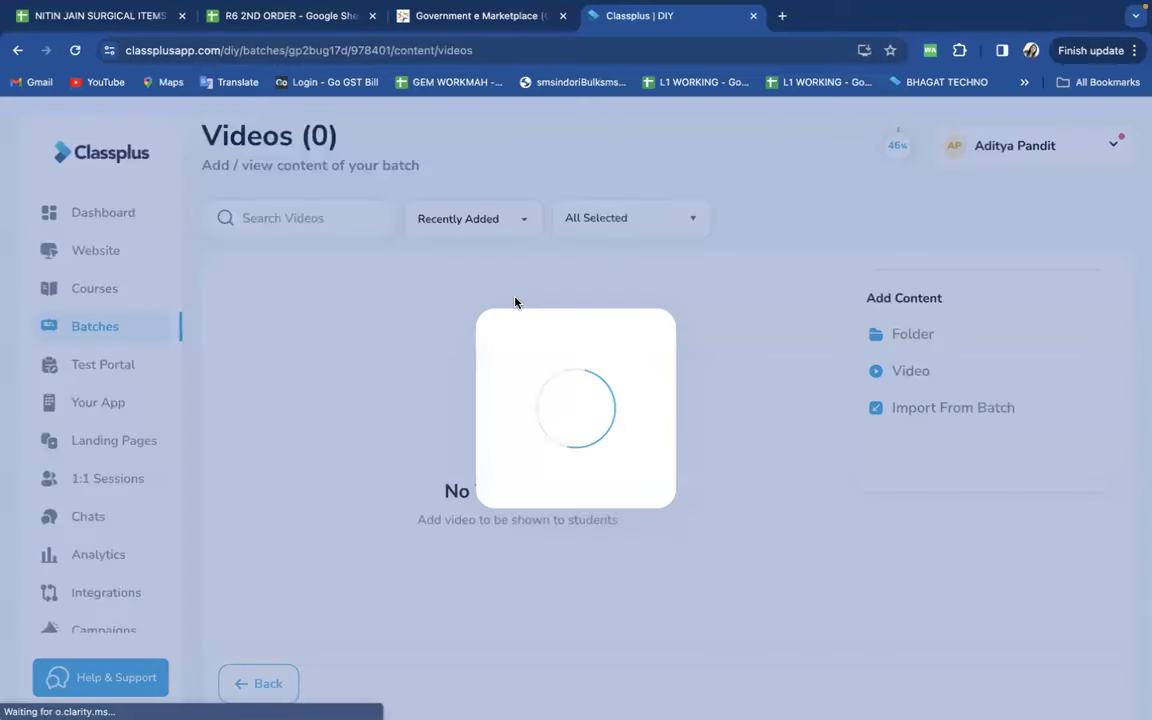
pyautogui.click(928, 343)
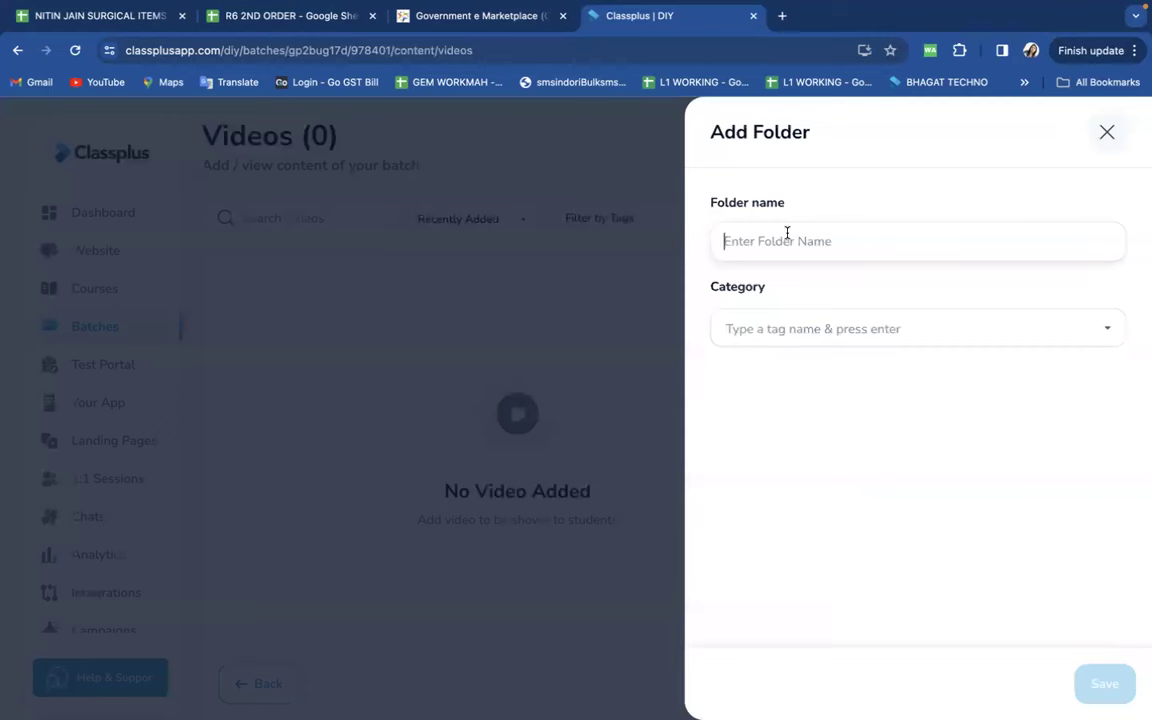
pyautogui.write('OLD BATCG VIDEO')
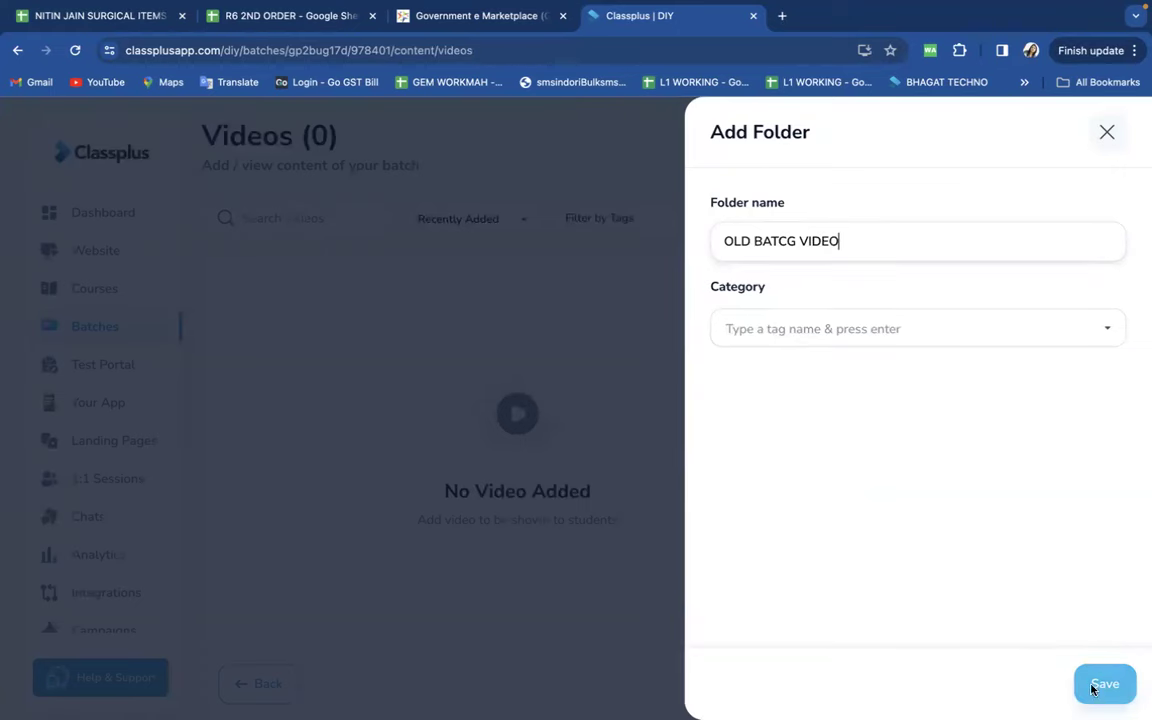
pyautogui.click(1100, 684)
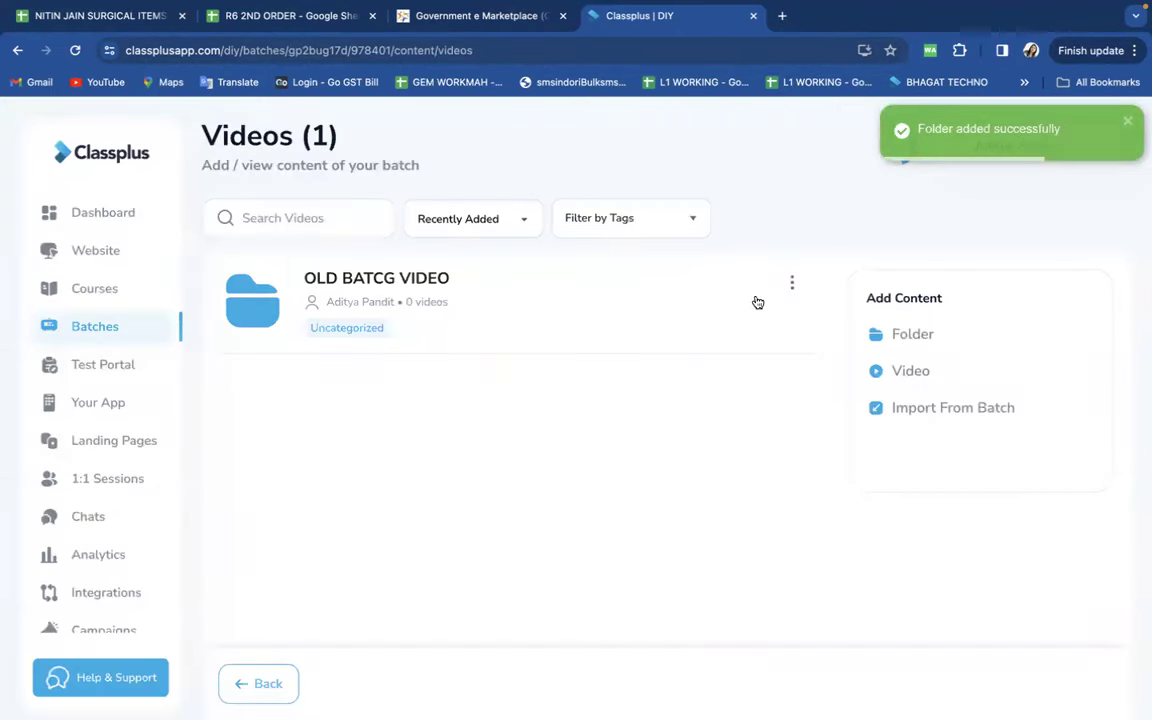
# Step: Edit the folder name, replacing BATCG with BATCH to make it OLD BATCH VIDEO
pyautogui.click(792, 285)
pyautogui.click(712, 305)
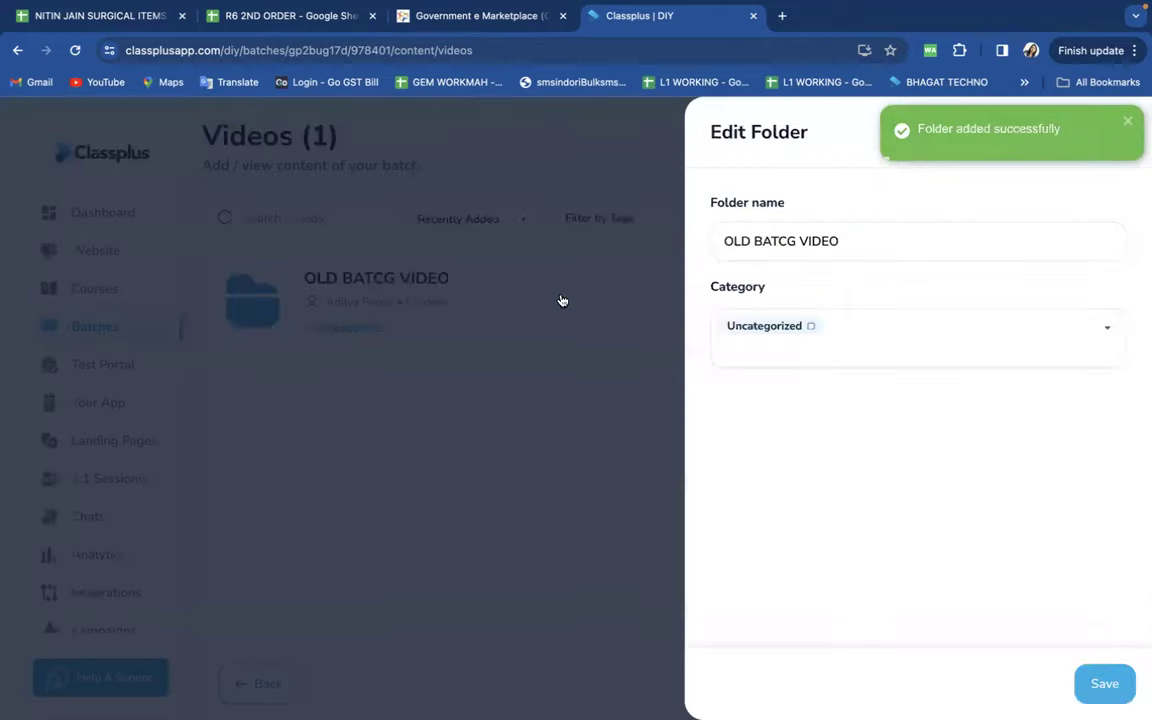
pyautogui.click(797, 241)
pyautogui.press('BackSpace')
pyautogui.write('H')
pyautogui.press('BackSpace')
pyautogui.press('BackSpace')
pyautogui.write('H')
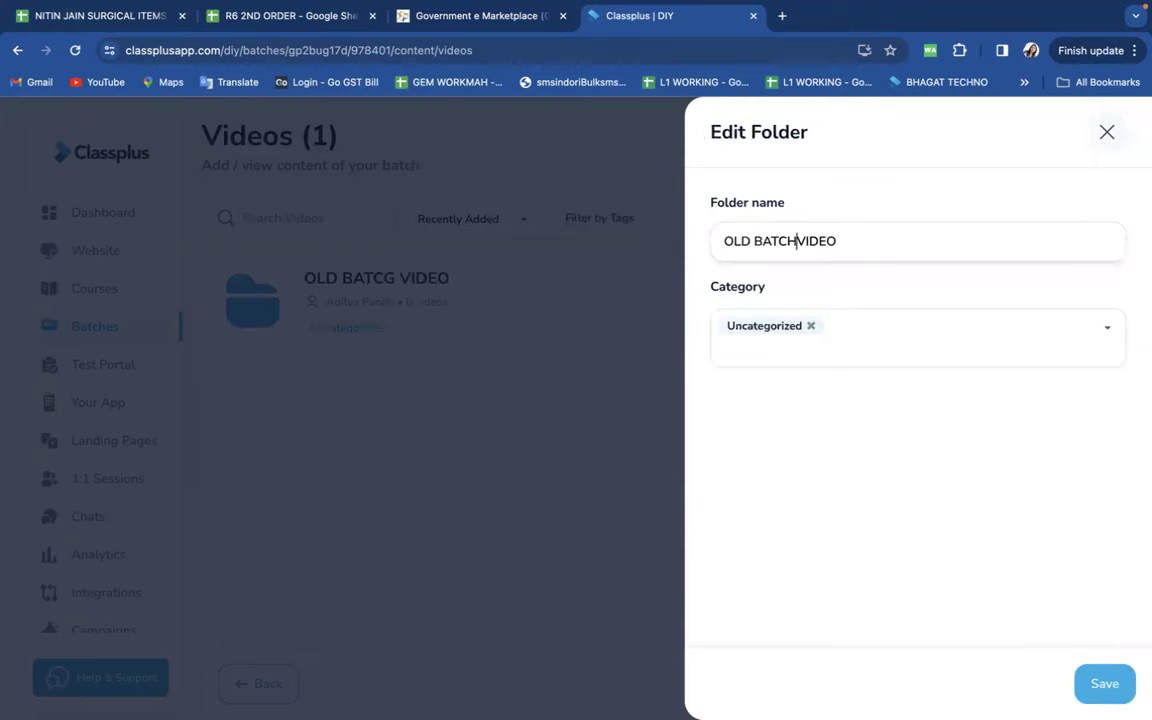
pyautogui.click(1104, 683)
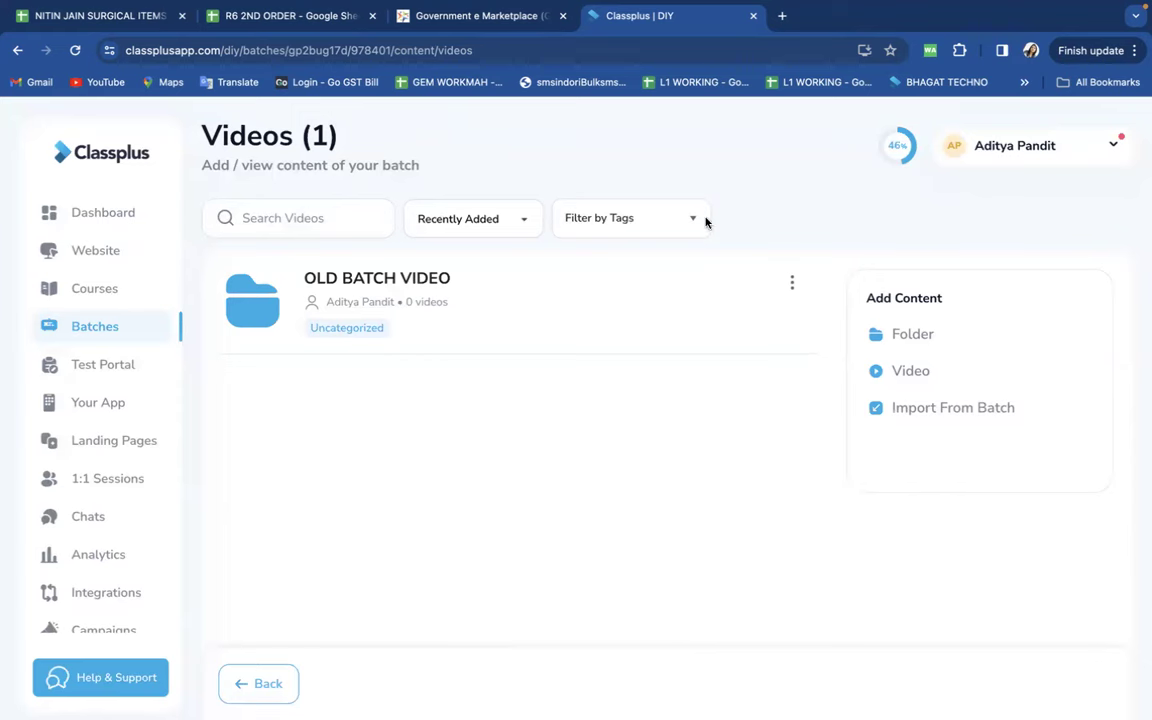
pyautogui.click(880, 334)
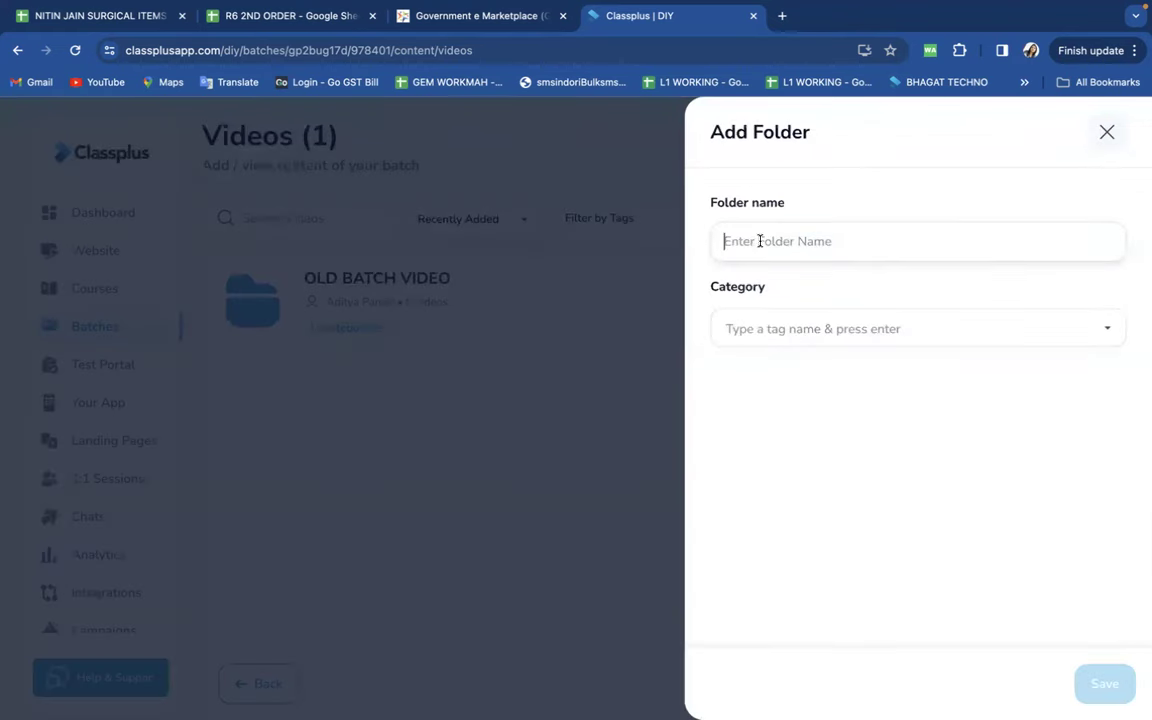
# Step: Enter NEW BATCH VIDEO as the folder name and save the new folder
pyautogui.write('NEW BAT')
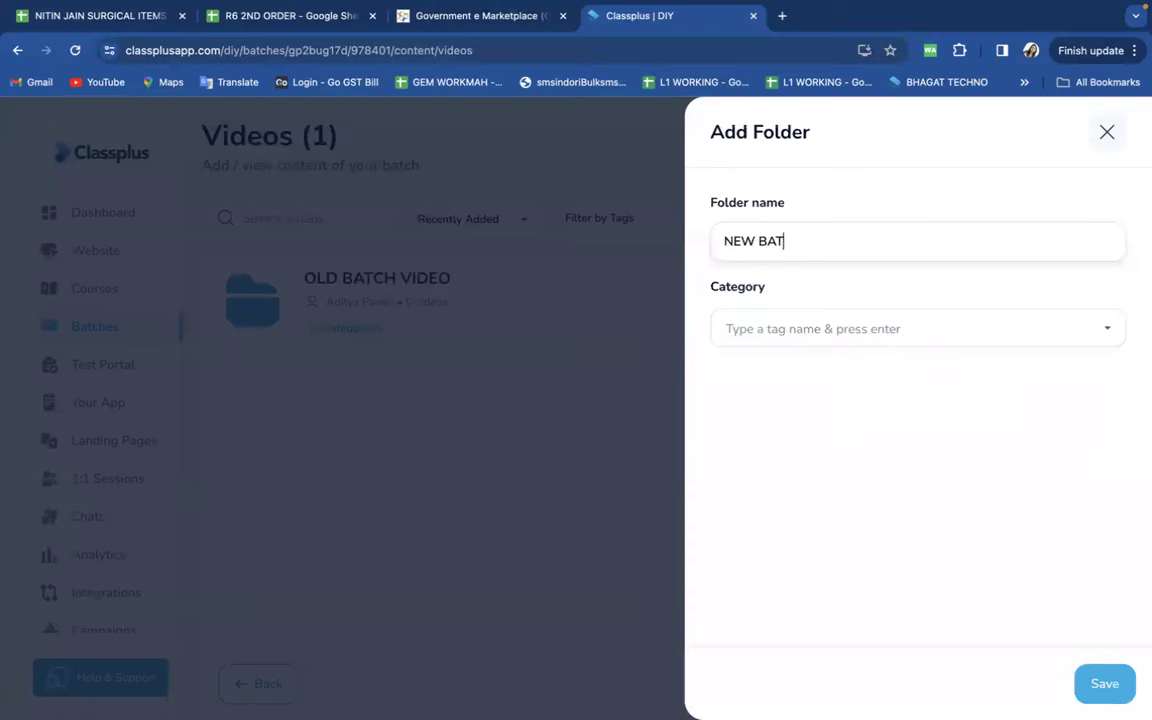
pyautogui.write('CH VIDEO')
pyautogui.click(1115, 680)
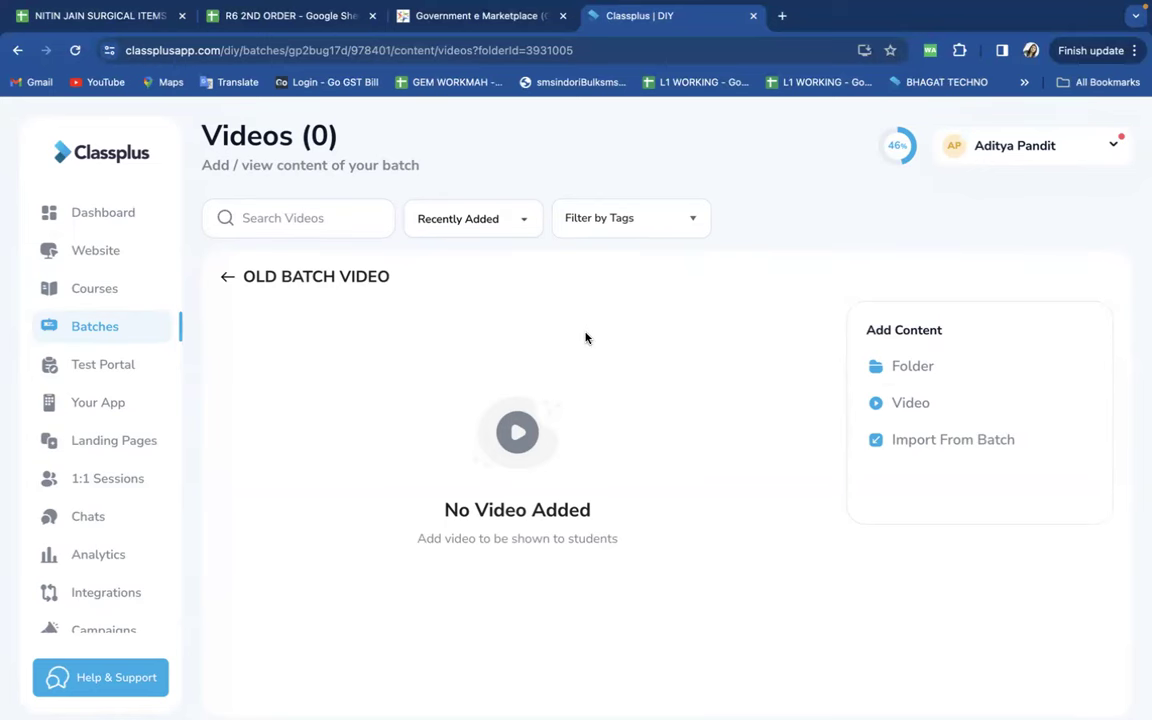
# Step: Start importing DAY6–DAY2 from GEM PORTAL 238 BATCH's NEW VIDEOS folder, then cancel the import
pyautogui.click(913, 440)
pyautogui.click(815, 315)
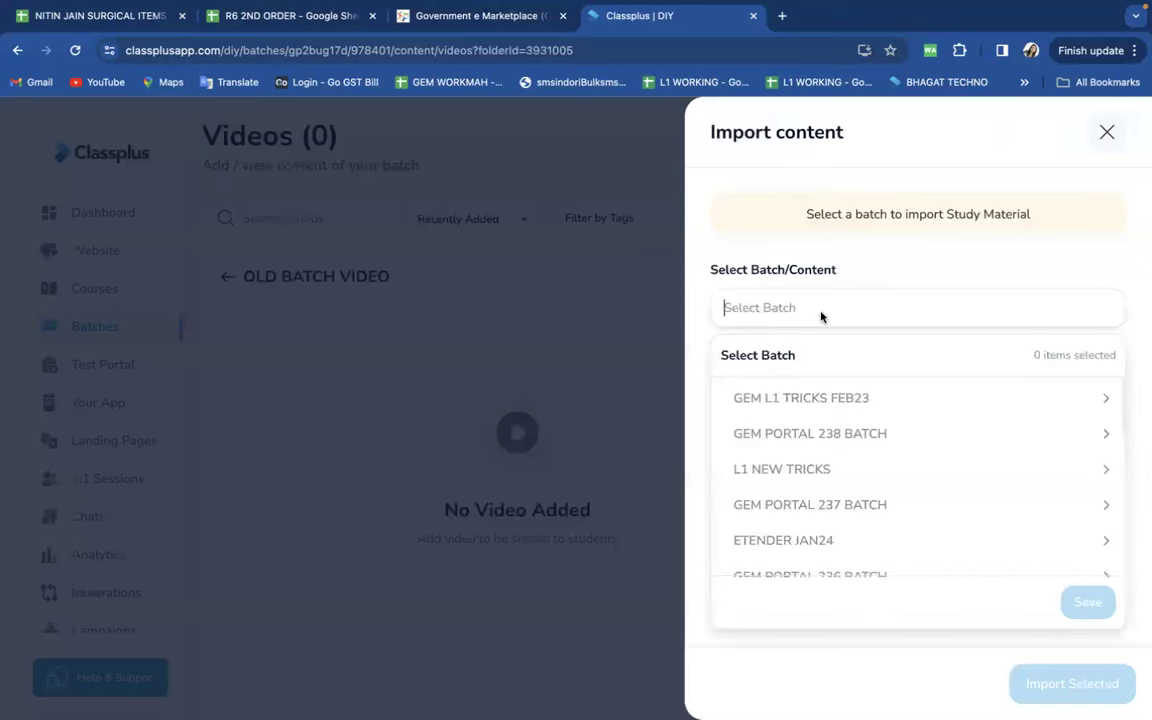
pyautogui.click(822, 441)
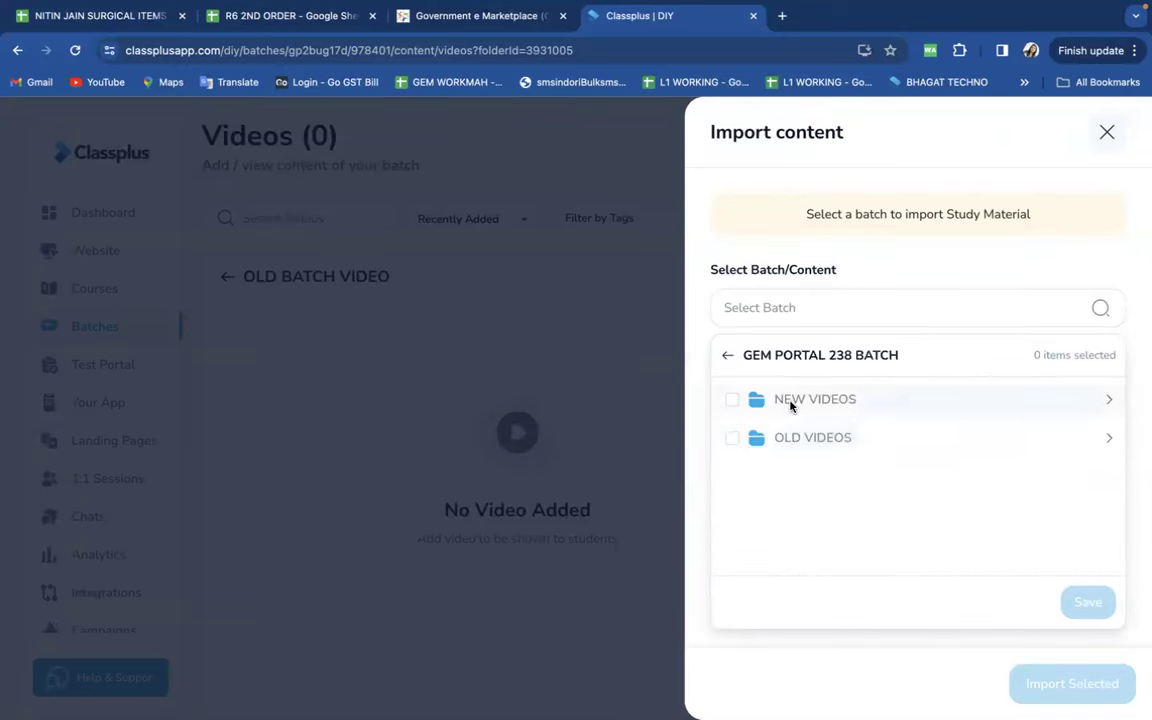
pyautogui.click(792, 403)
pyautogui.click(735, 401)
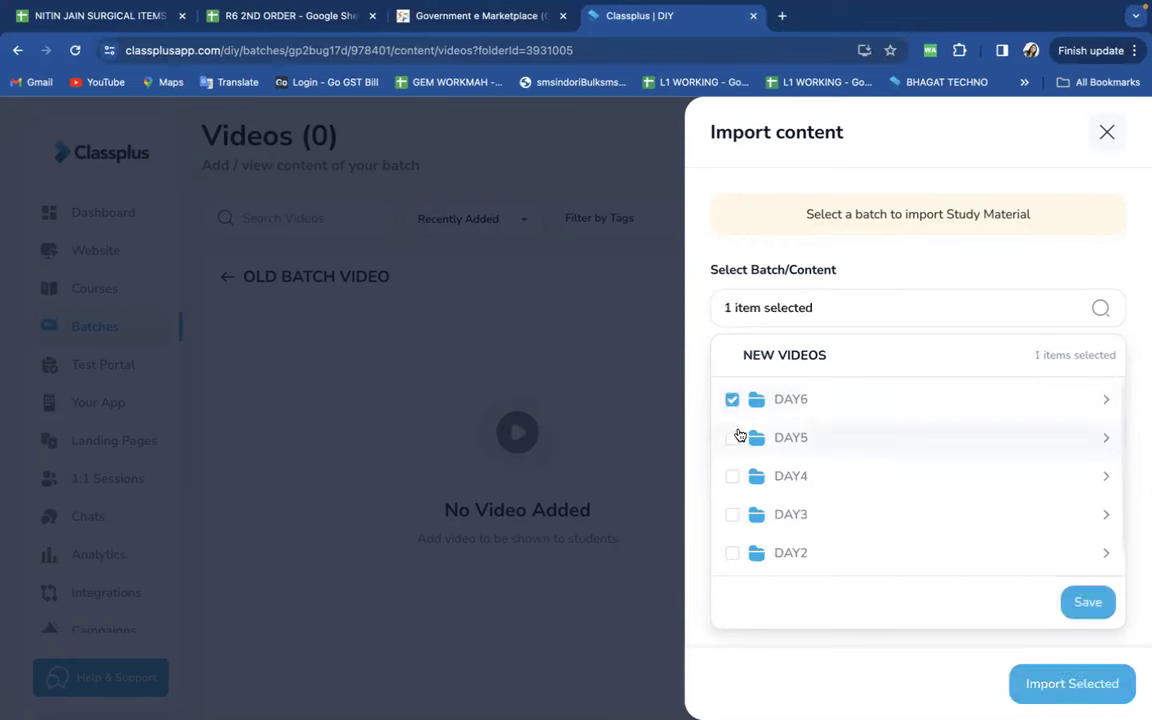
pyautogui.click(732, 439)
pyautogui.click(732, 477)
pyautogui.click(732, 515)
pyautogui.click(733, 553)
pyautogui.scroll(-1, 760, 530)
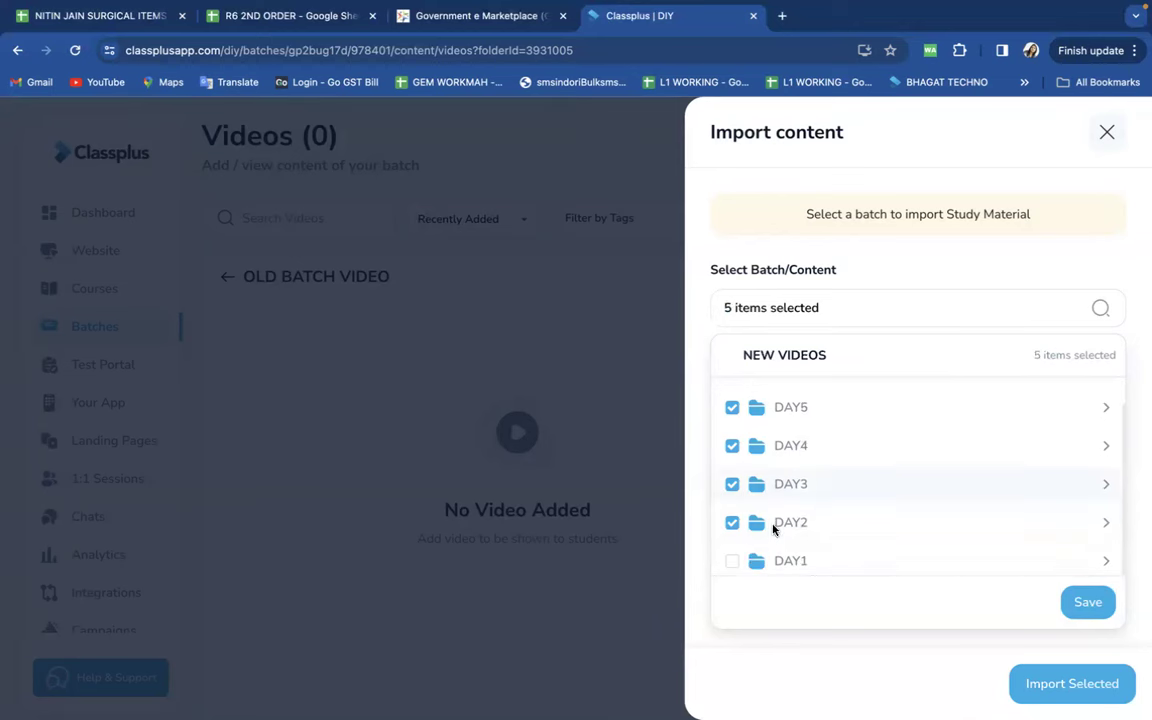
pyautogui.scroll(1, 773, 505)
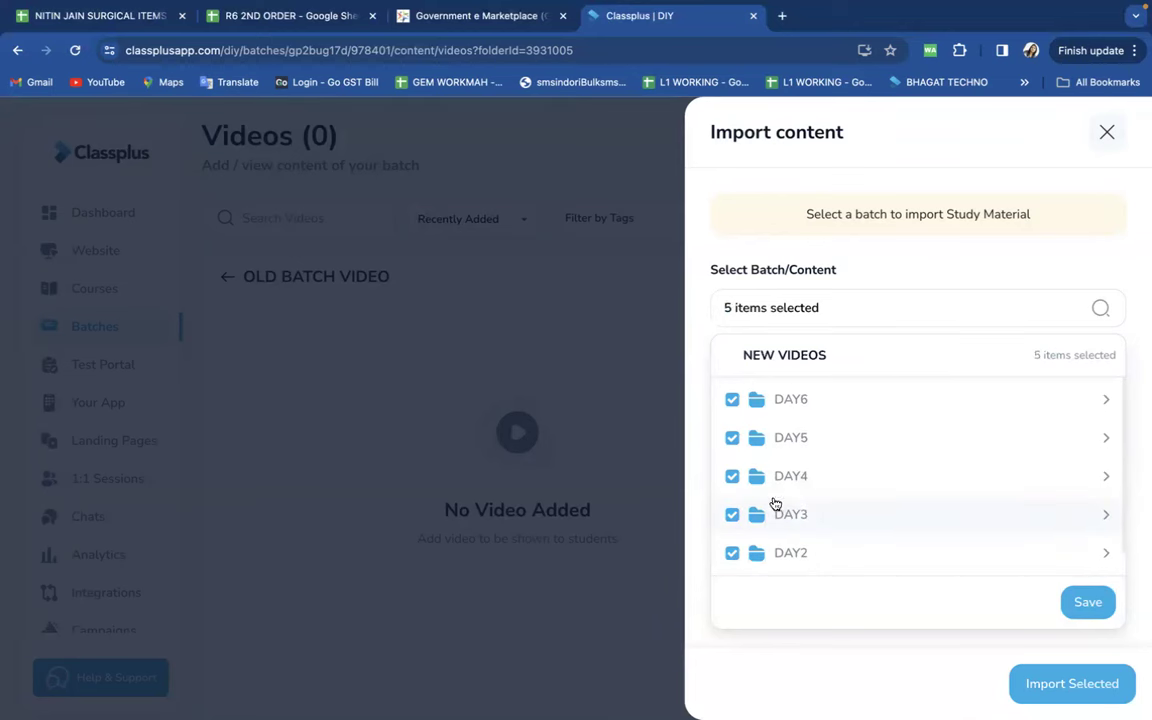
pyautogui.click(1107, 132)
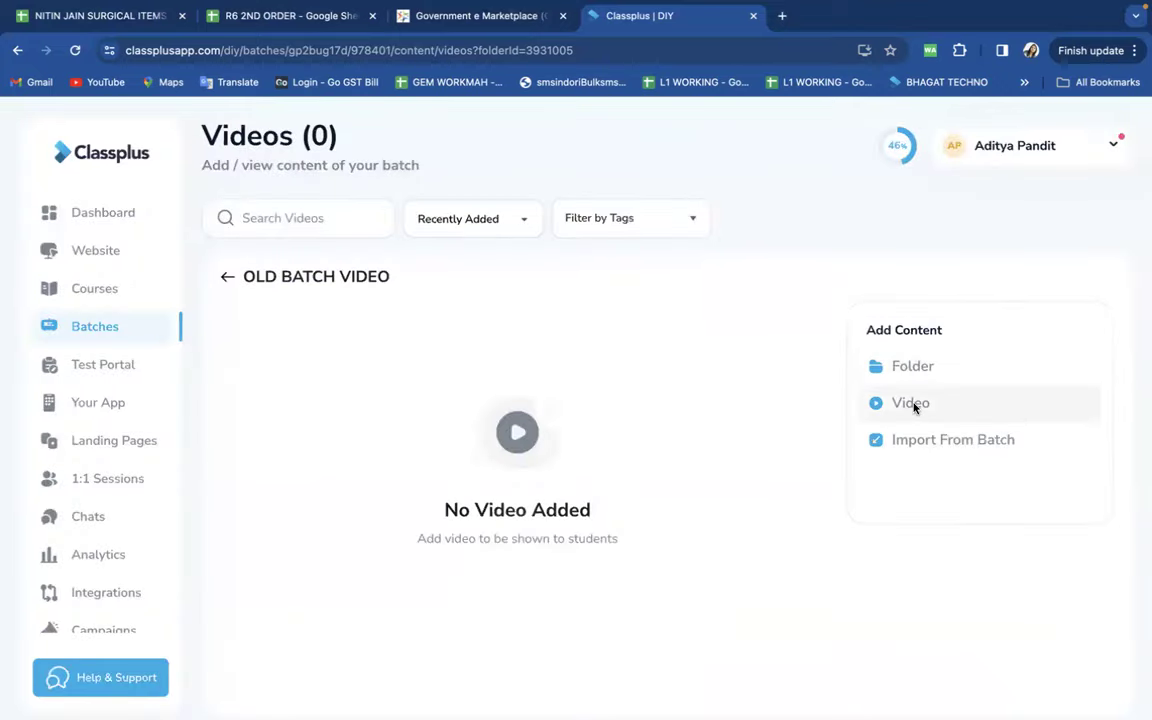
# Step: Look at the upload-video and add-folder panels, closing both without saving
pyautogui.click(912, 404)
pyautogui.click(1107, 132)
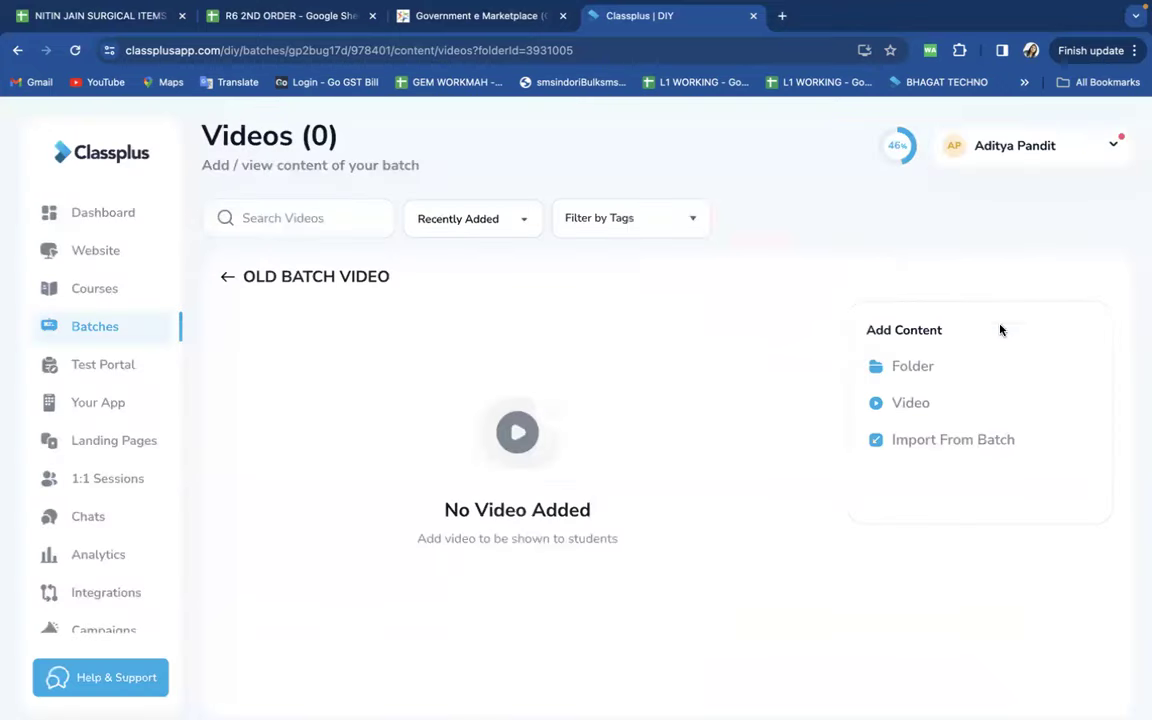
pyautogui.click(933, 370)
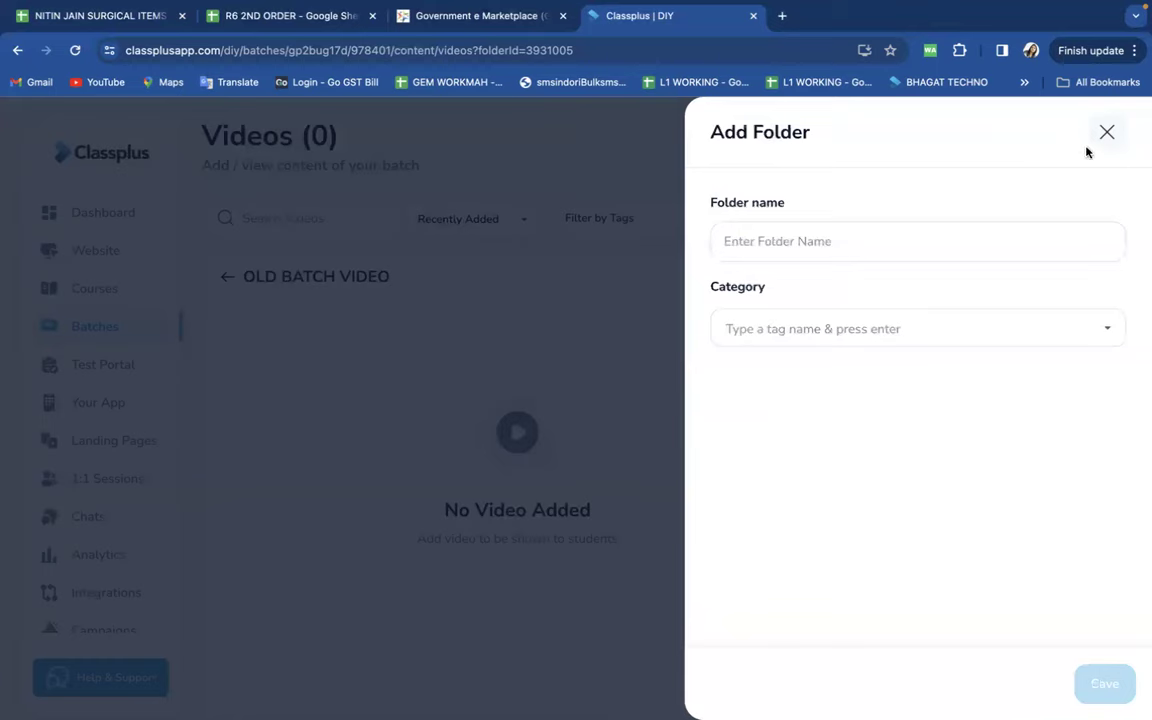
pyautogui.click(1107, 132)
# Step: Browse to GEM PORTAL 237 BATCH > NEW BATCH in the import-from-batch dialog
pyautogui.click(933, 452)
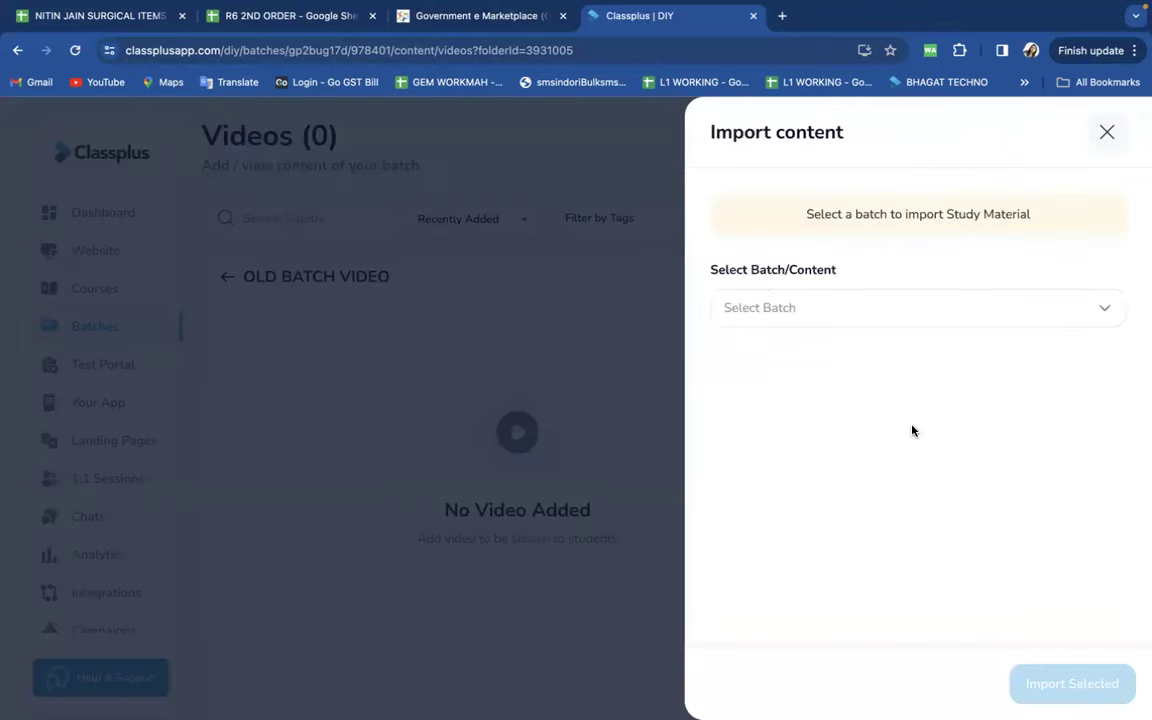
pyautogui.click(757, 304)
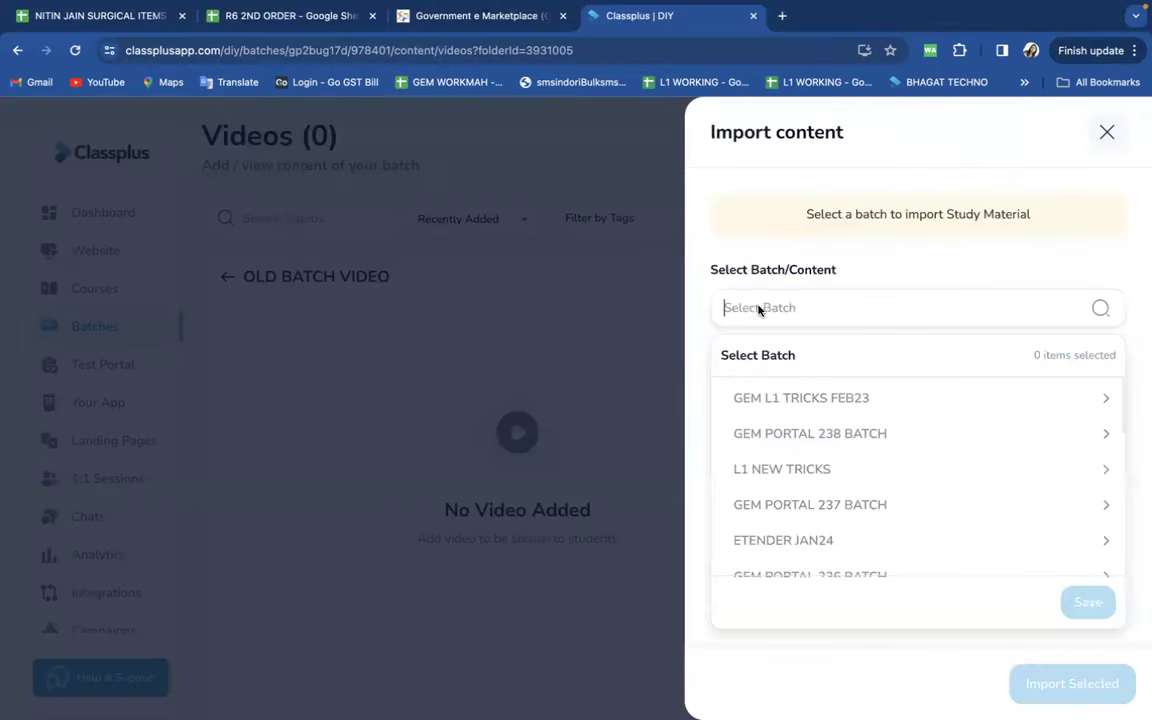
pyautogui.click(802, 508)
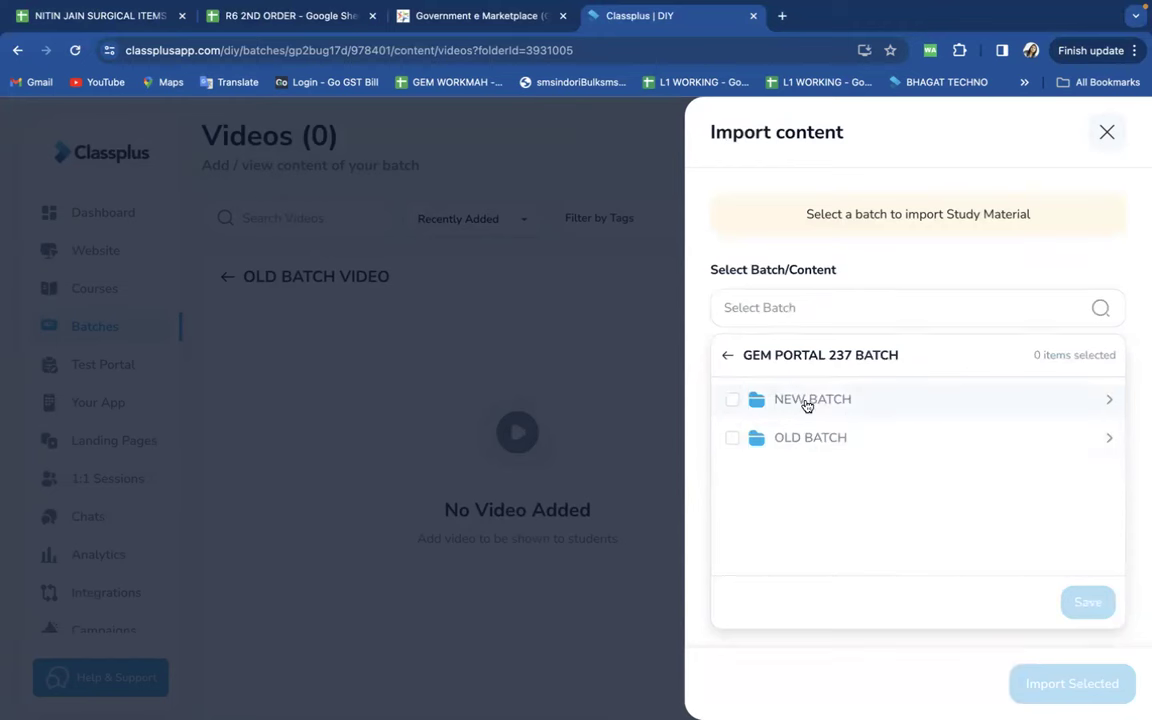
pyautogui.click(807, 401)
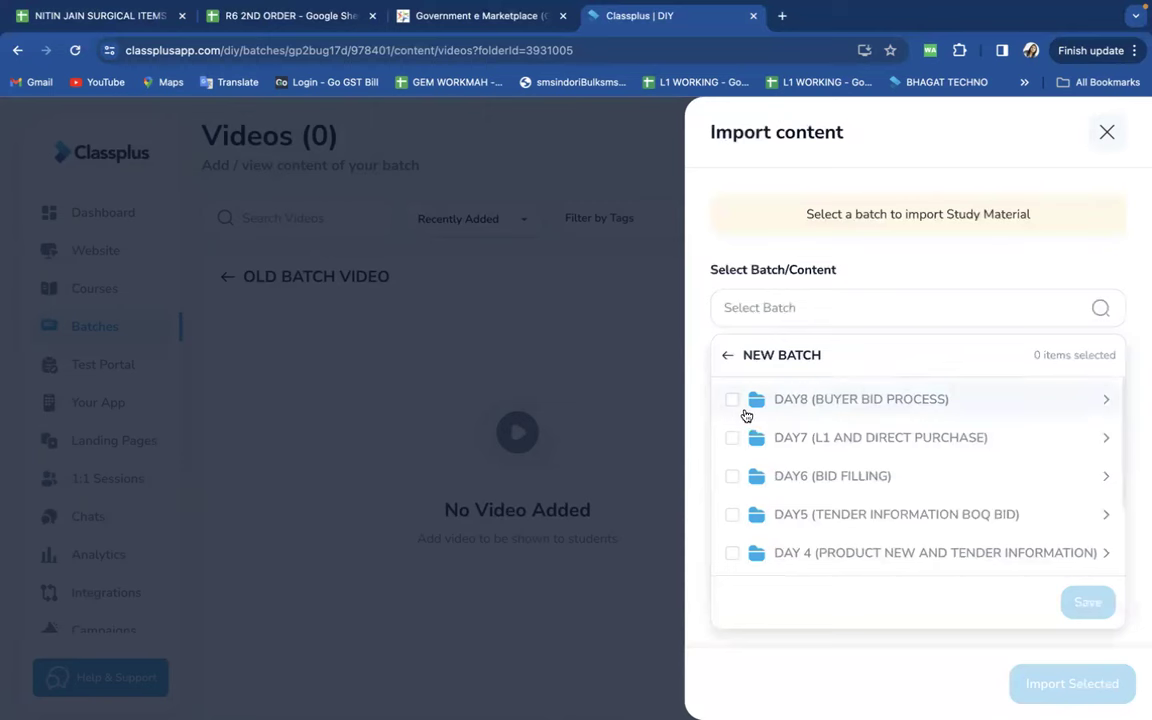
# Step: Import the eight folders DAY8 through DAY1 into OLD BATCH VIDEO and return to the folder list
pyautogui.click(734, 402)
pyautogui.click(732, 437)
pyautogui.click(732, 476)
pyautogui.click(733, 516)
pyautogui.scroll(-1, 853, 512)
pyautogui.click(732, 458)
pyautogui.click(732, 497)
pyautogui.click(732, 534)
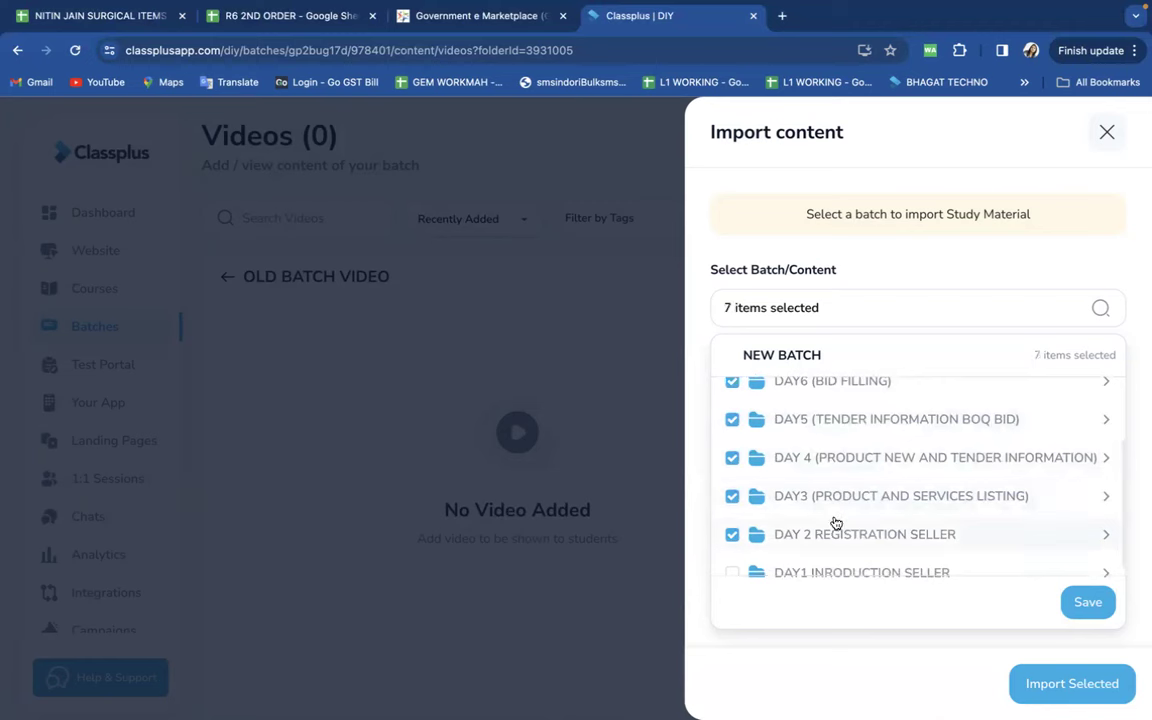
pyautogui.scroll(-1, 856, 520)
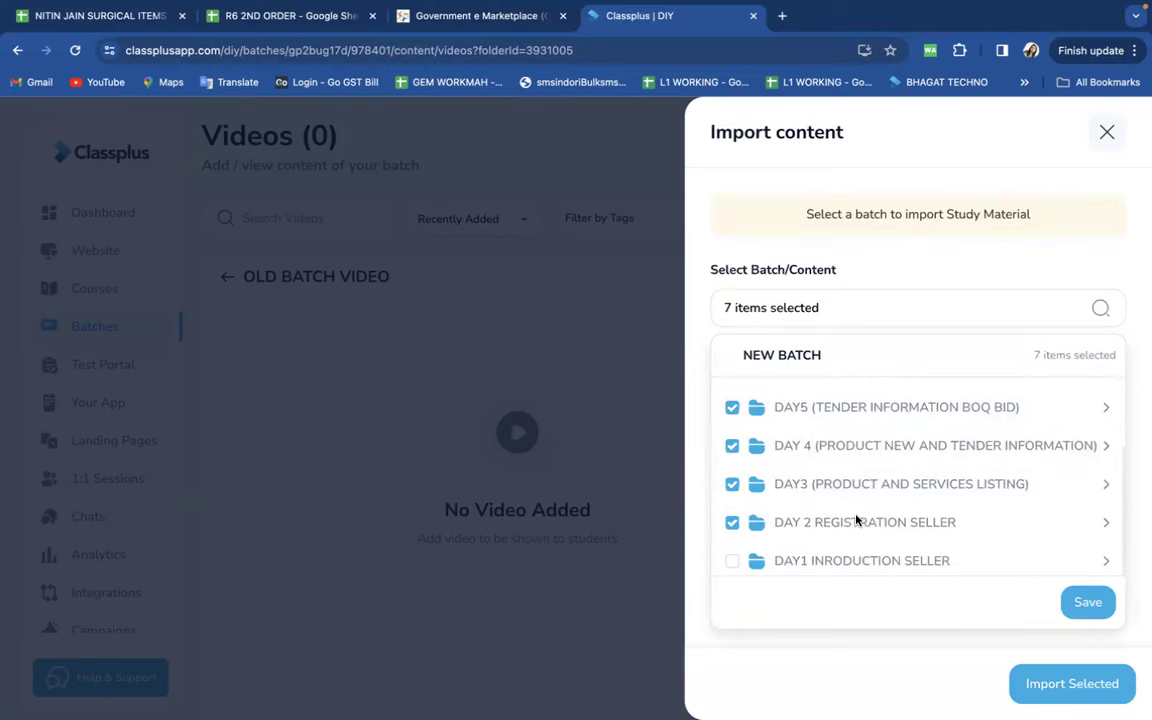
pyautogui.click(733, 563)
pyautogui.click(1090, 602)
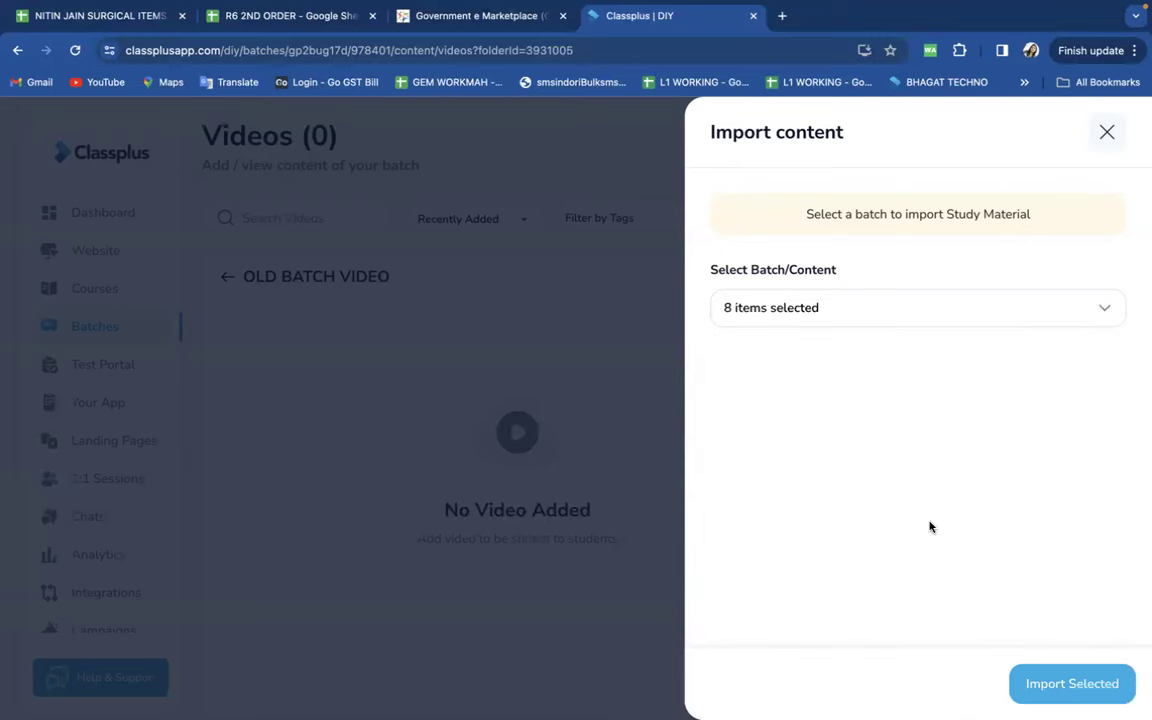
pyautogui.click(1108, 684)
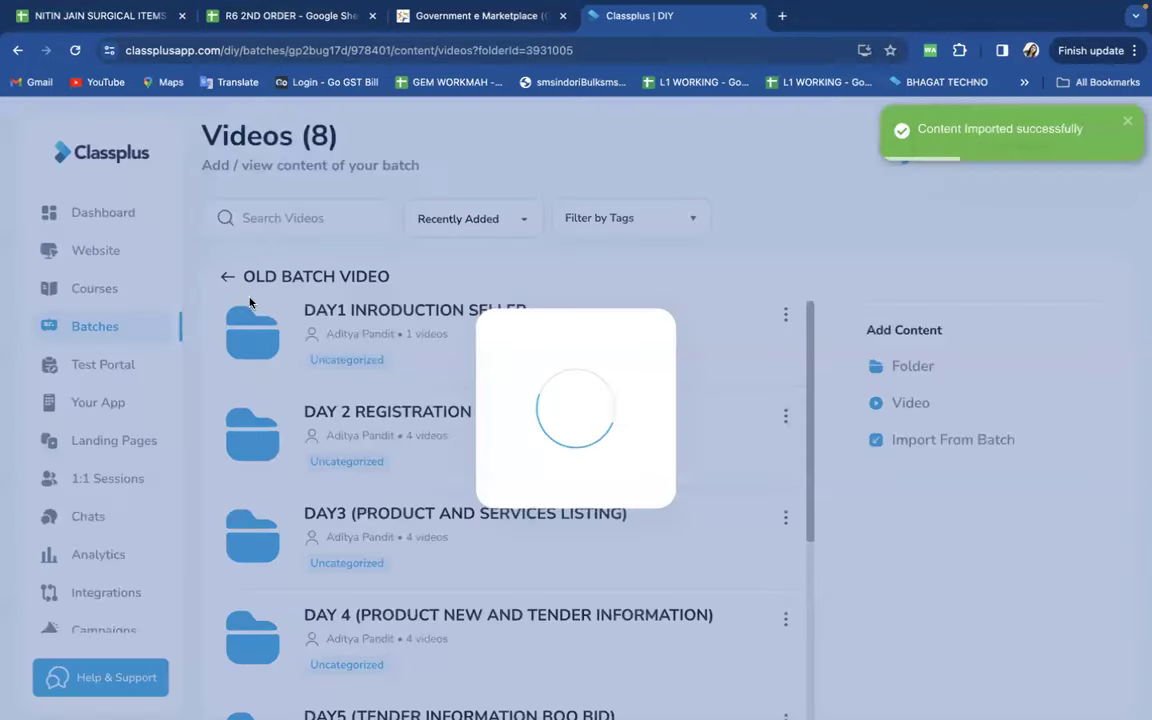
pyautogui.click(227, 277)
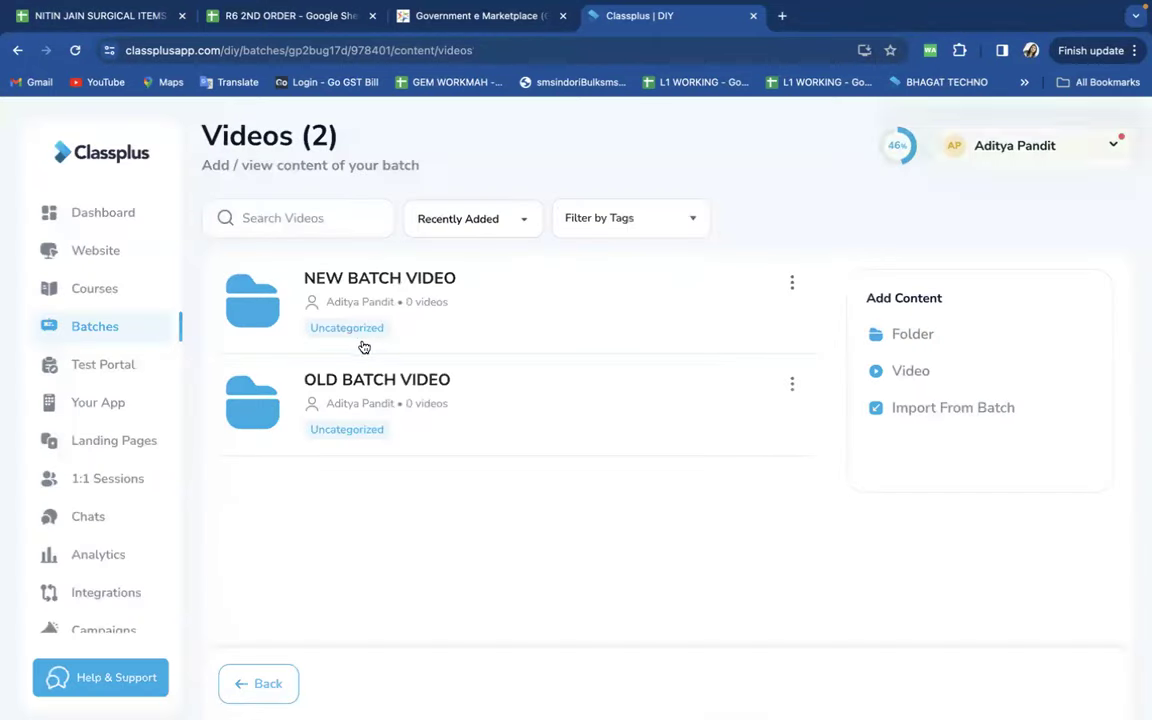
# Step: Check the OLD BATCH VIDEO and NEW BATCH VIDEO folders, then switch to the Government e Marketplace tab
pyautogui.click(373, 382)
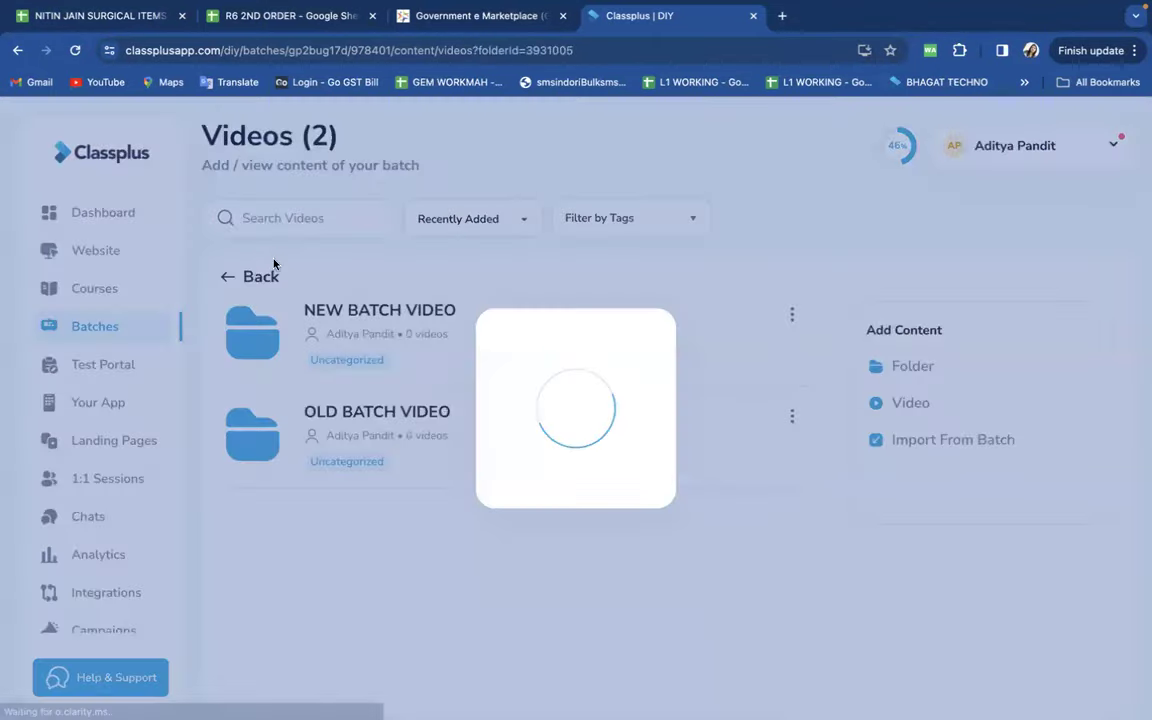
pyautogui.click(229, 277)
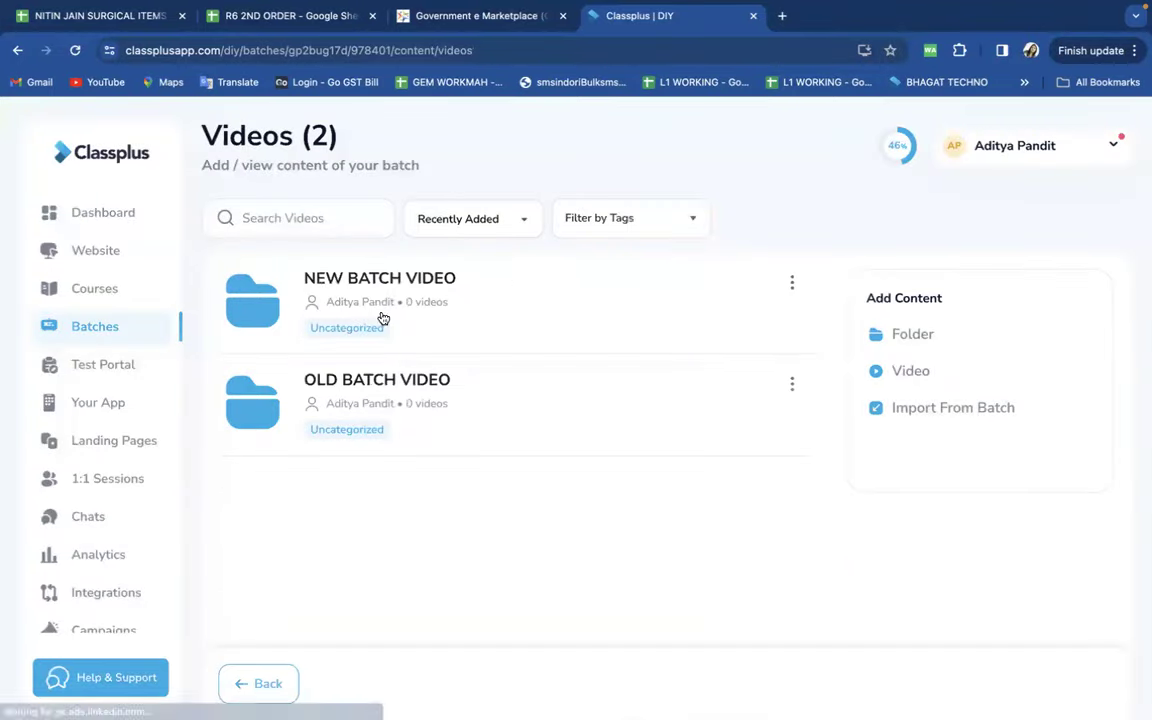
pyautogui.click(345, 272)
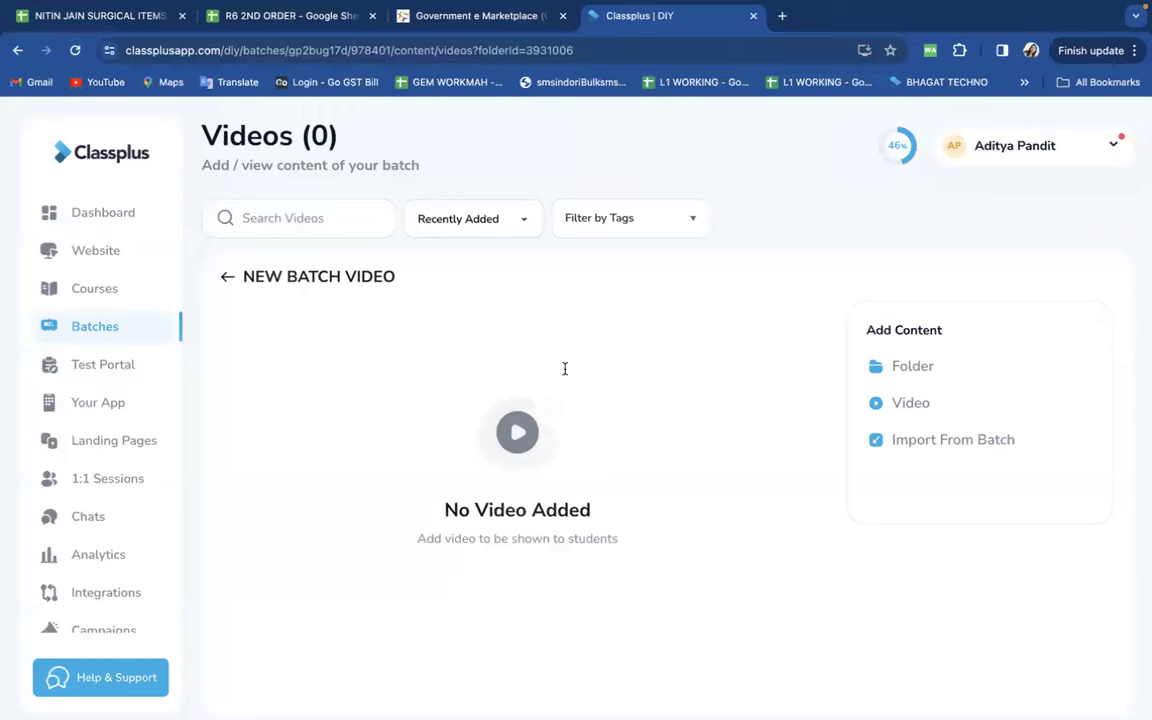
pyautogui.click(453, 12)
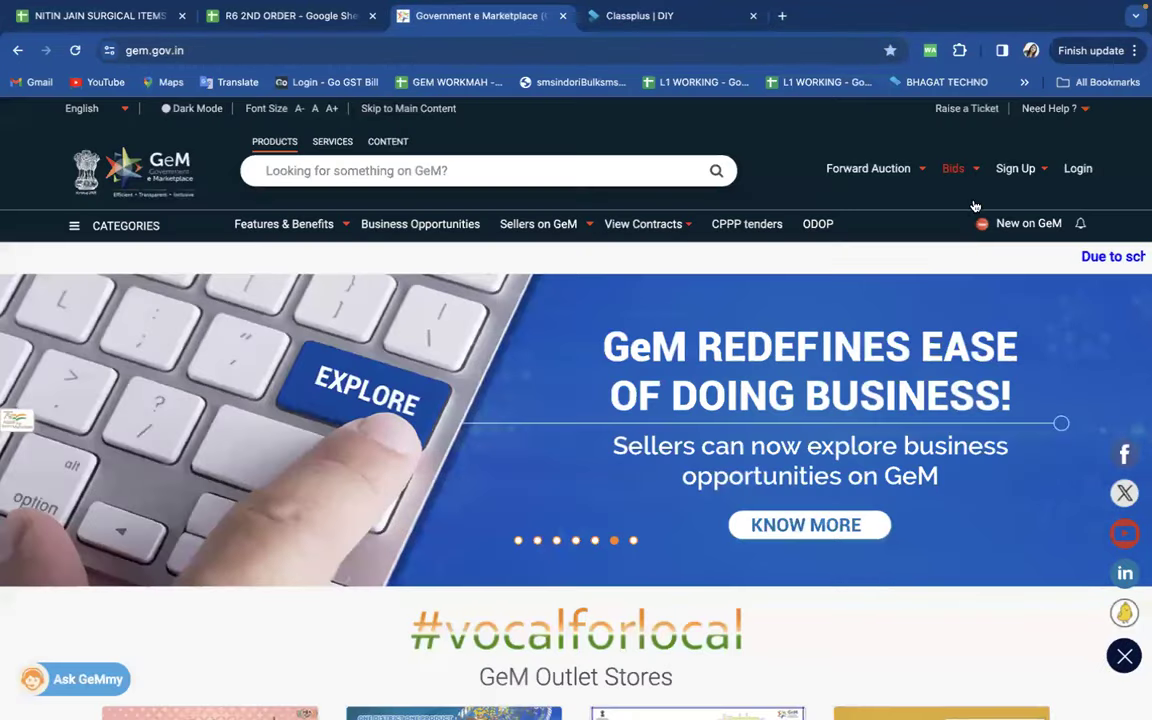
# Step: Open GeM's All Bids listing and go to its Advance Search page for ongoing bids
pyautogui.click(972, 198)
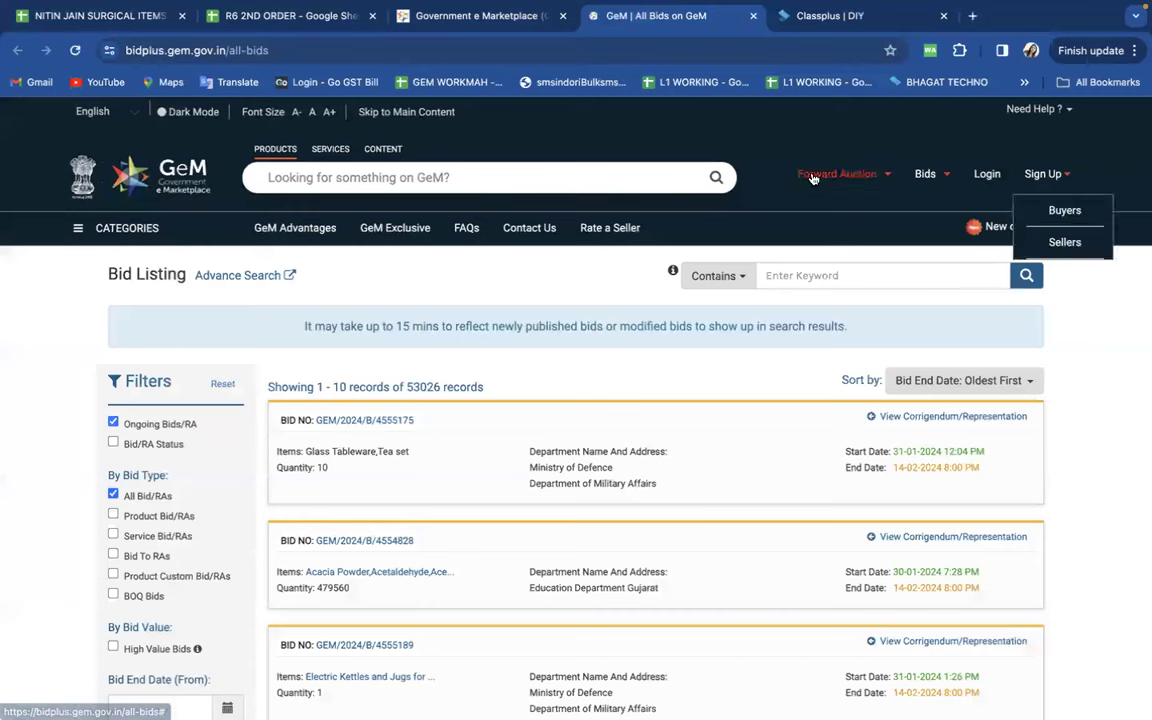
pyautogui.click(243, 279)
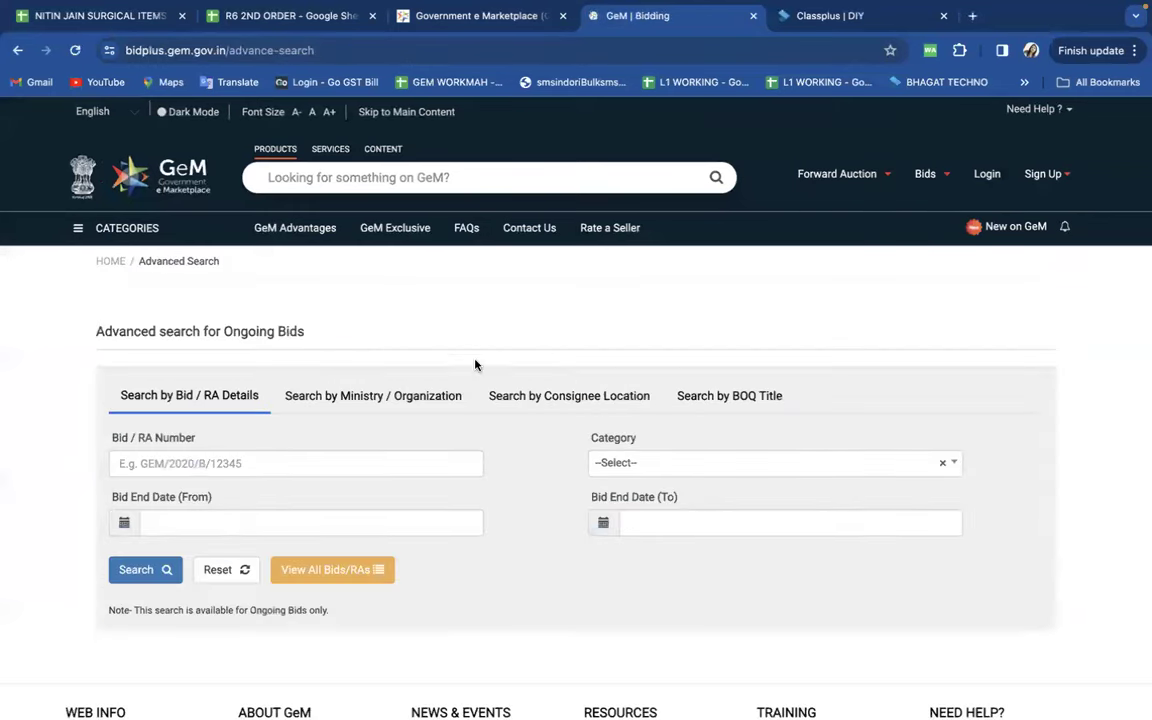
# Step: Set the consignee location filter to State MAHARASHTRA and City THANE
pyautogui.click(591, 403)
pyautogui.click(360, 463)
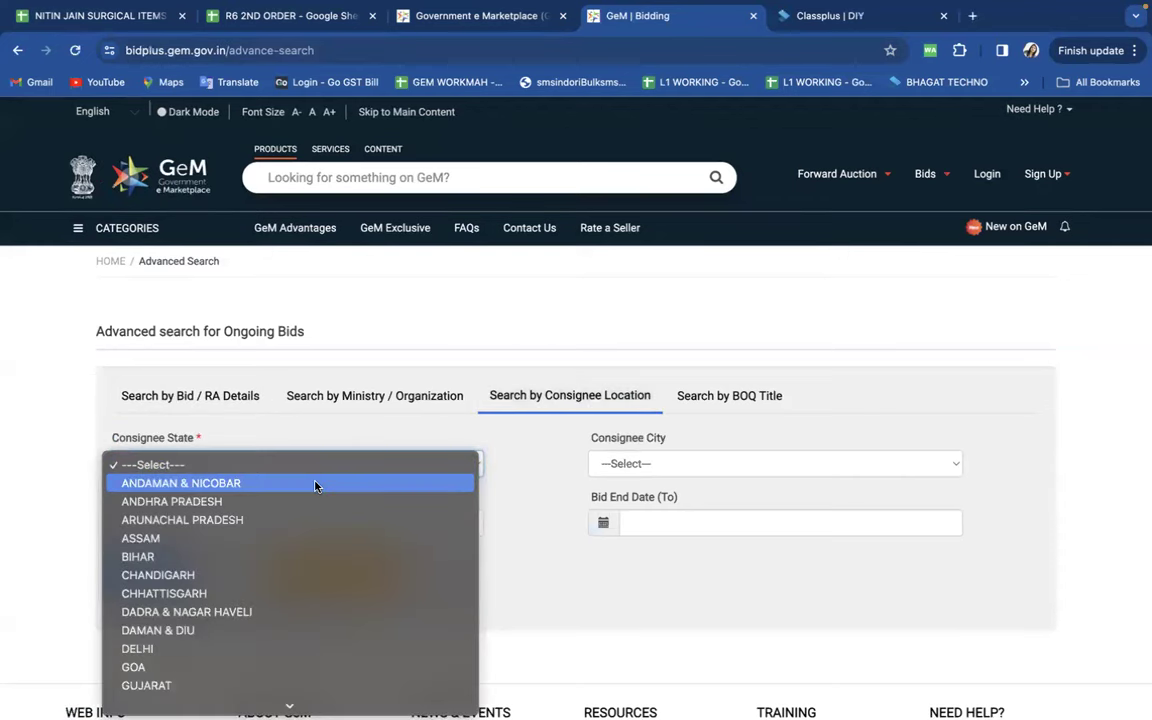
pyautogui.press('m')
pyautogui.press('n')
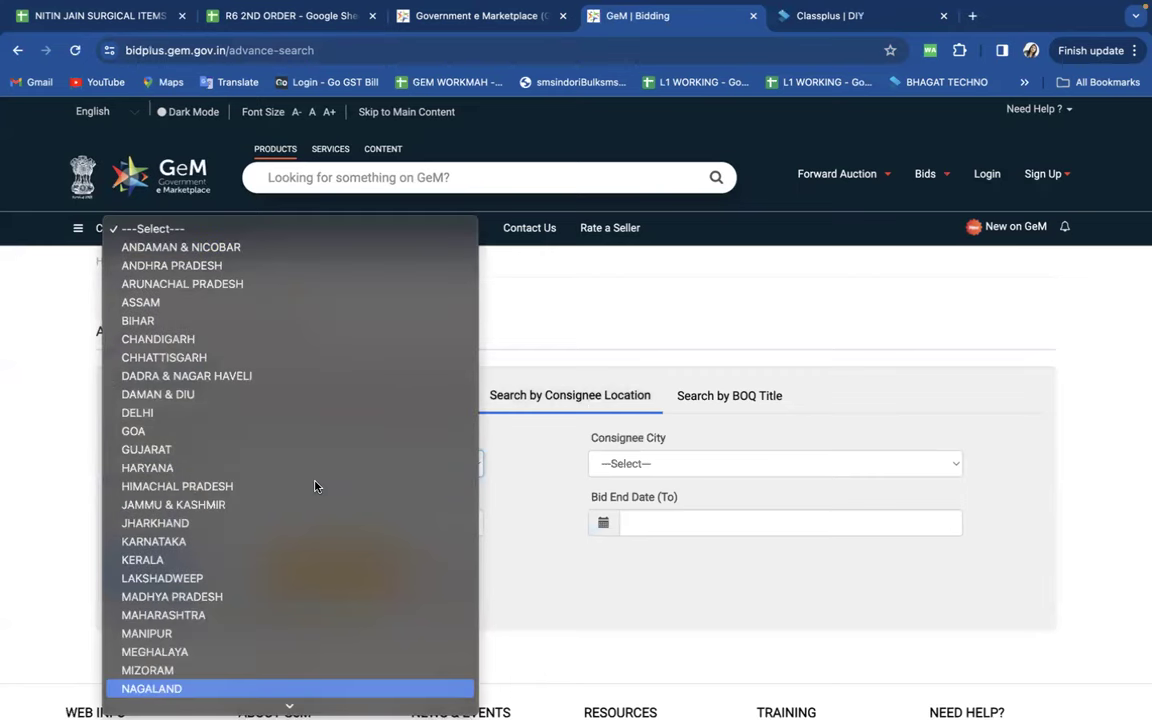
pyautogui.press('m')
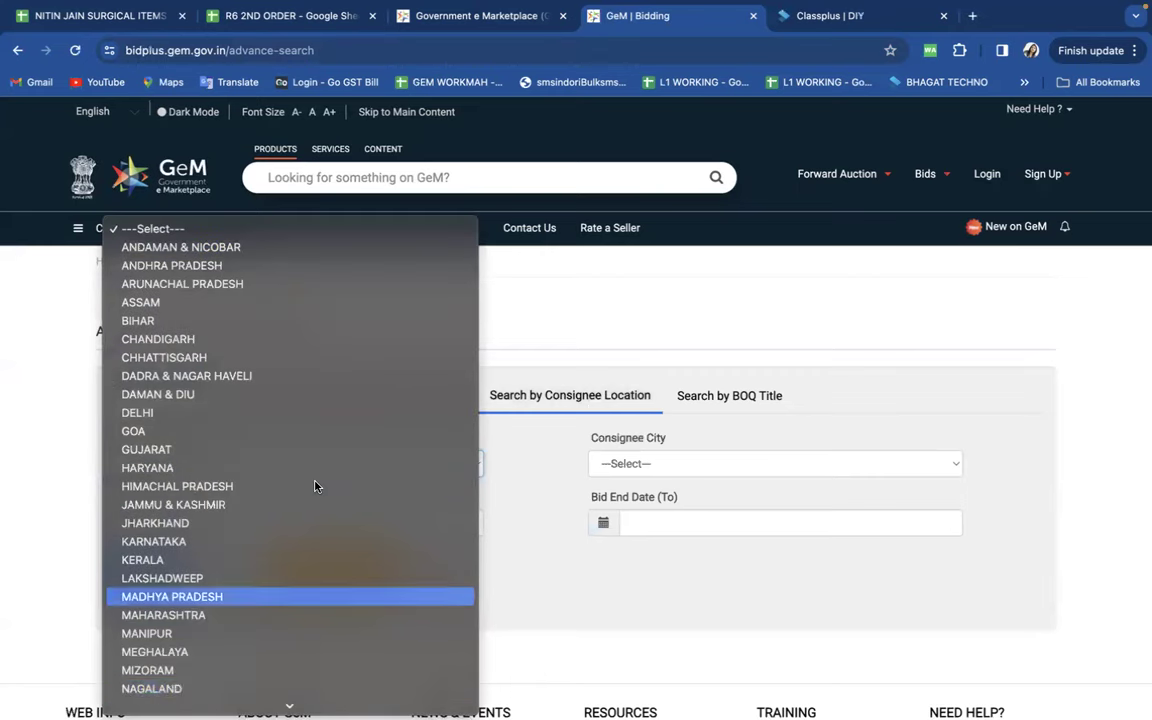
pyautogui.click(221, 615)
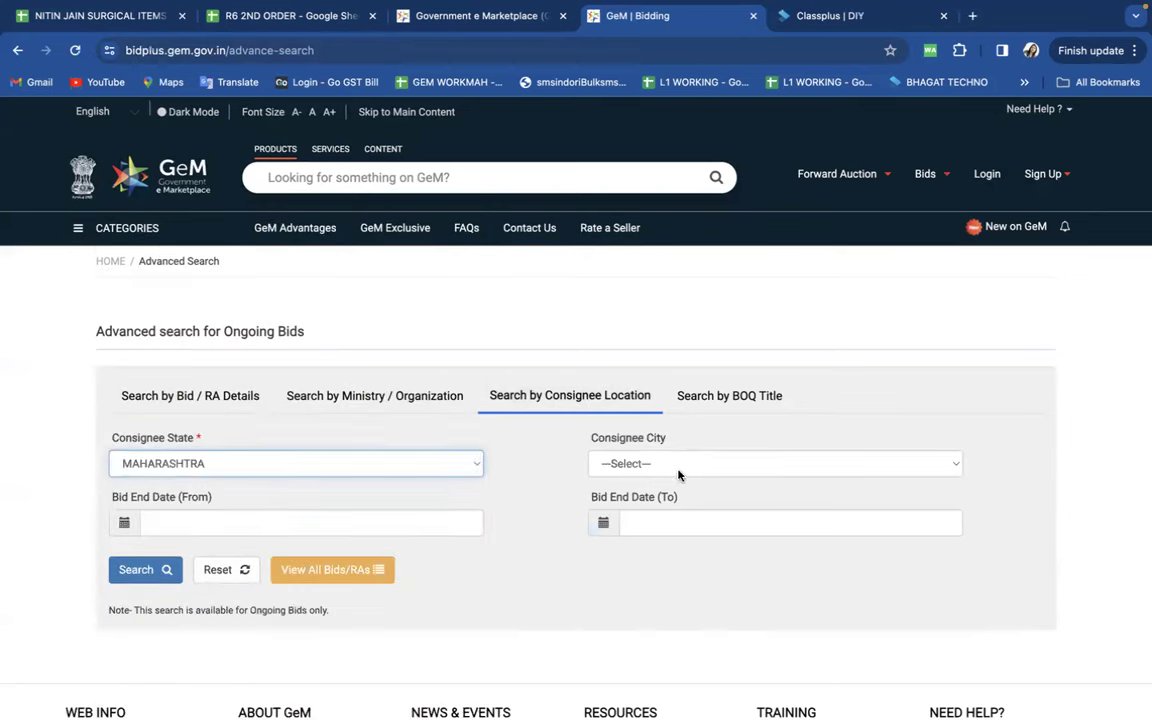
pyautogui.click(678, 474)
pyautogui.press('t')
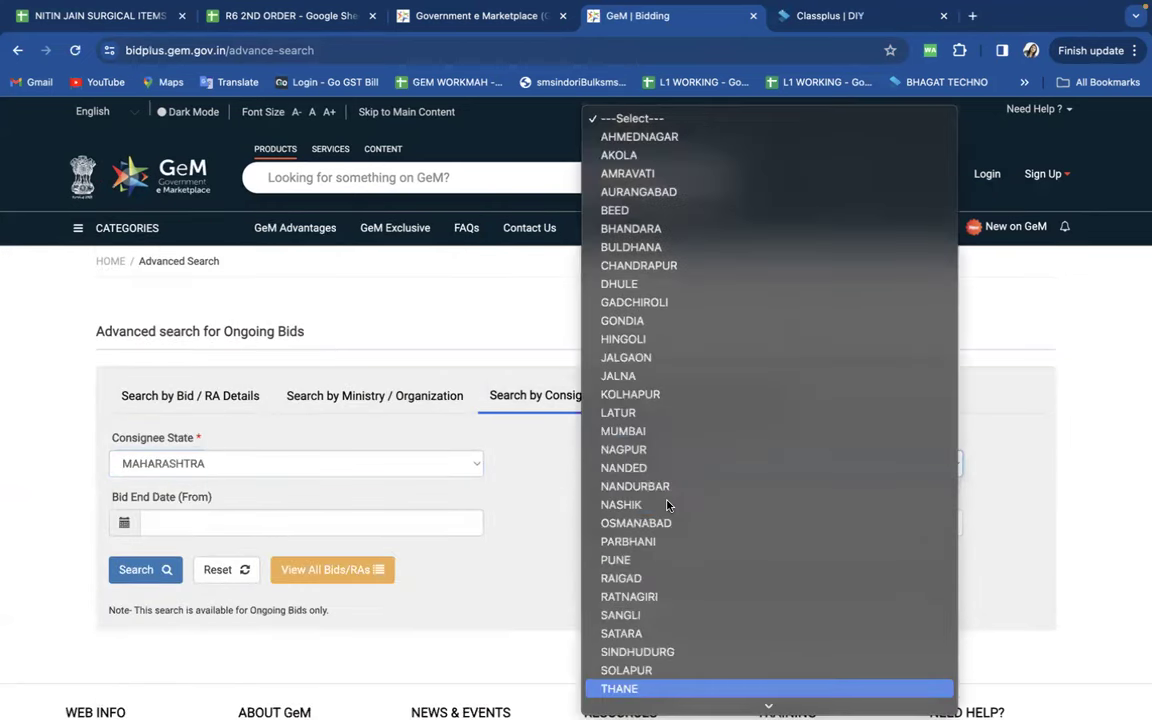
pyautogui.press('Return')
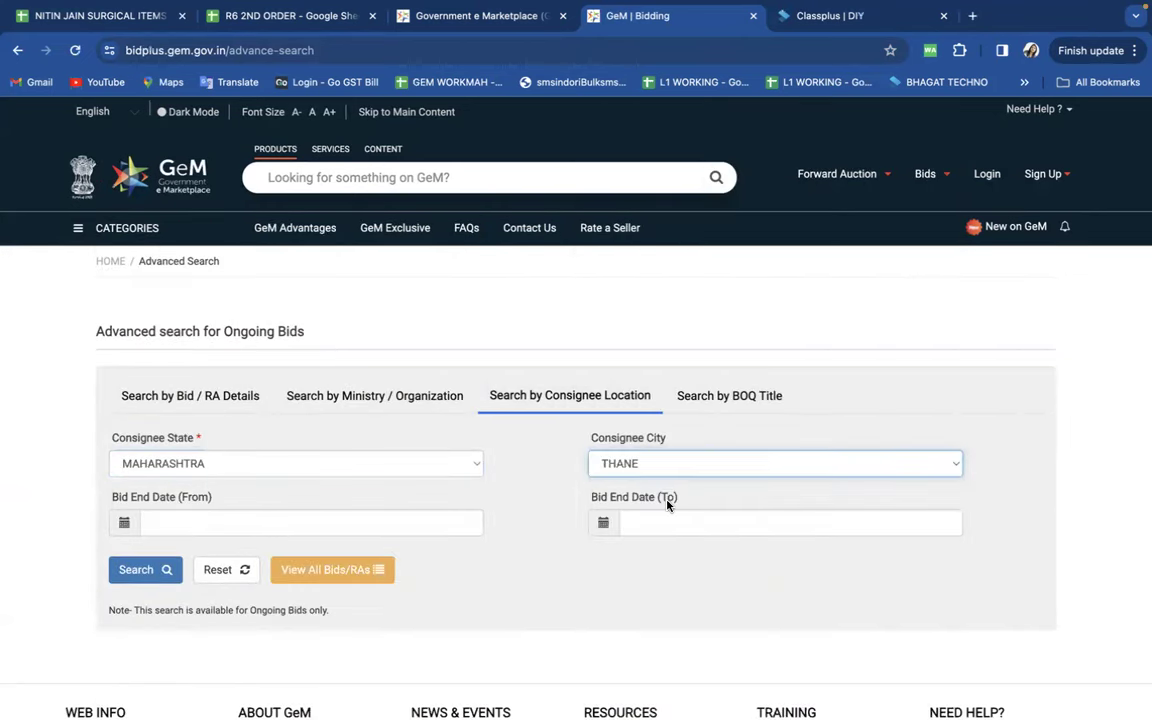
# Step: Run the consignee location search and review the 332 ongoing bids returned
pyautogui.scroll(-1, 545, 568)
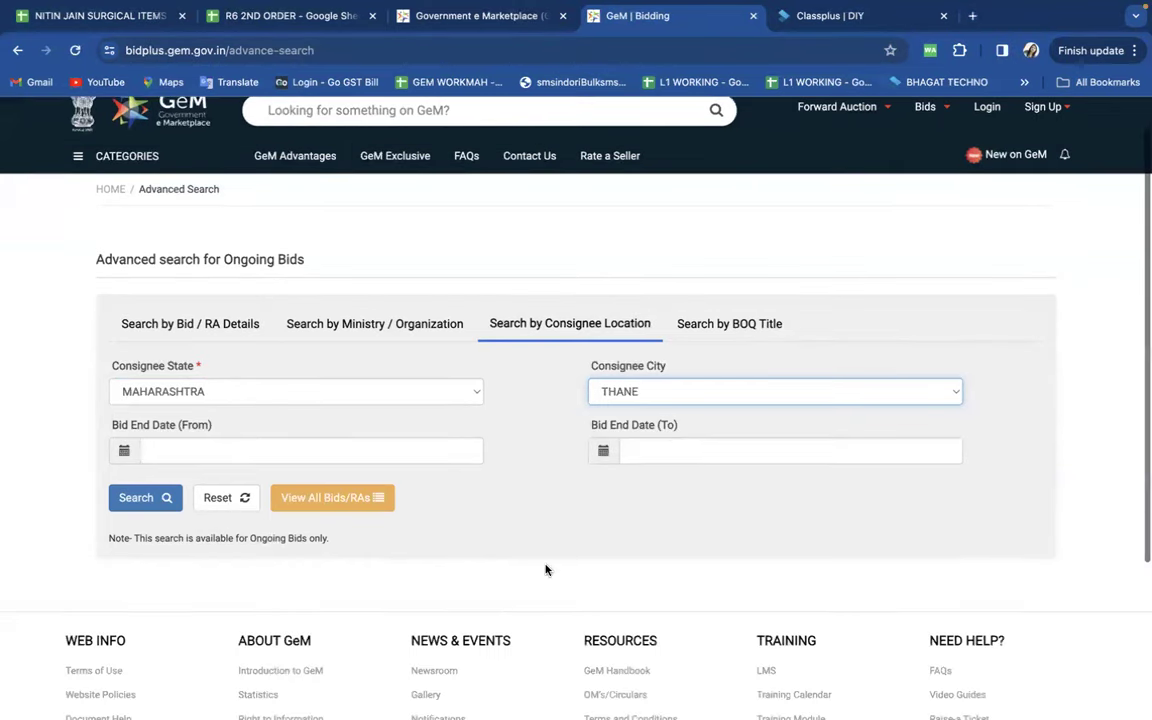
pyautogui.click(150, 498)
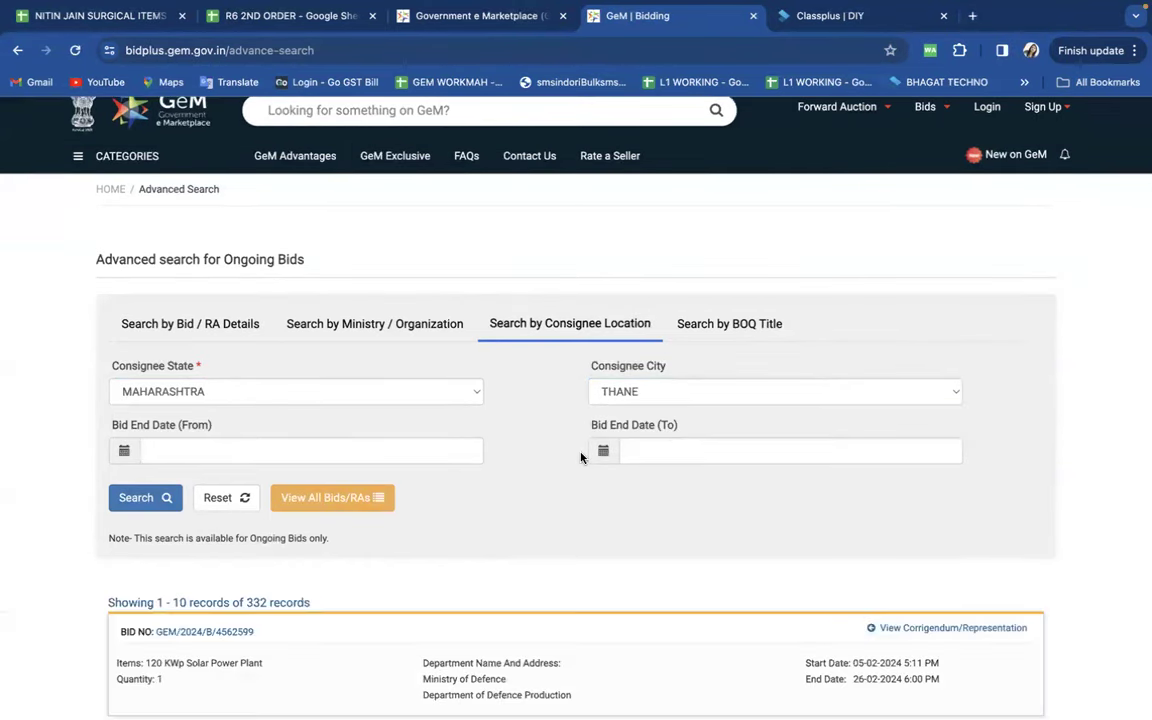
pyautogui.scroll(-2, 581, 455)
pyautogui.moveTo(245, 496); pyautogui.dragTo(294, 491)
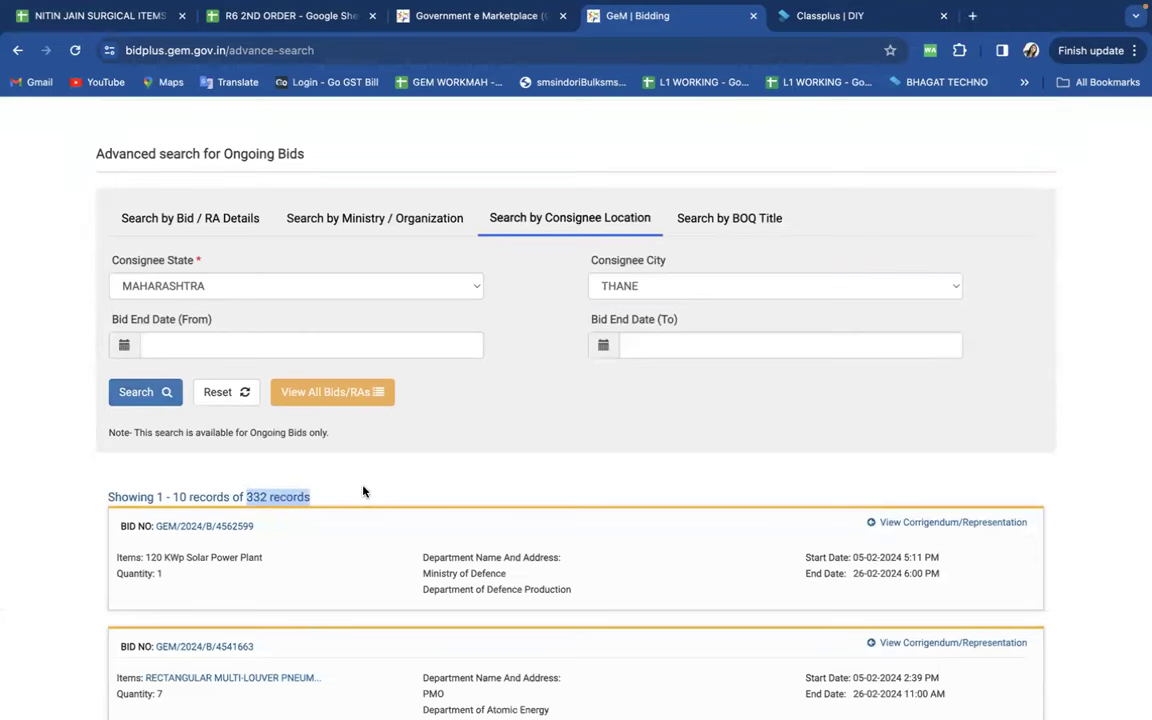
pyautogui.scroll(-5, 427, 499)
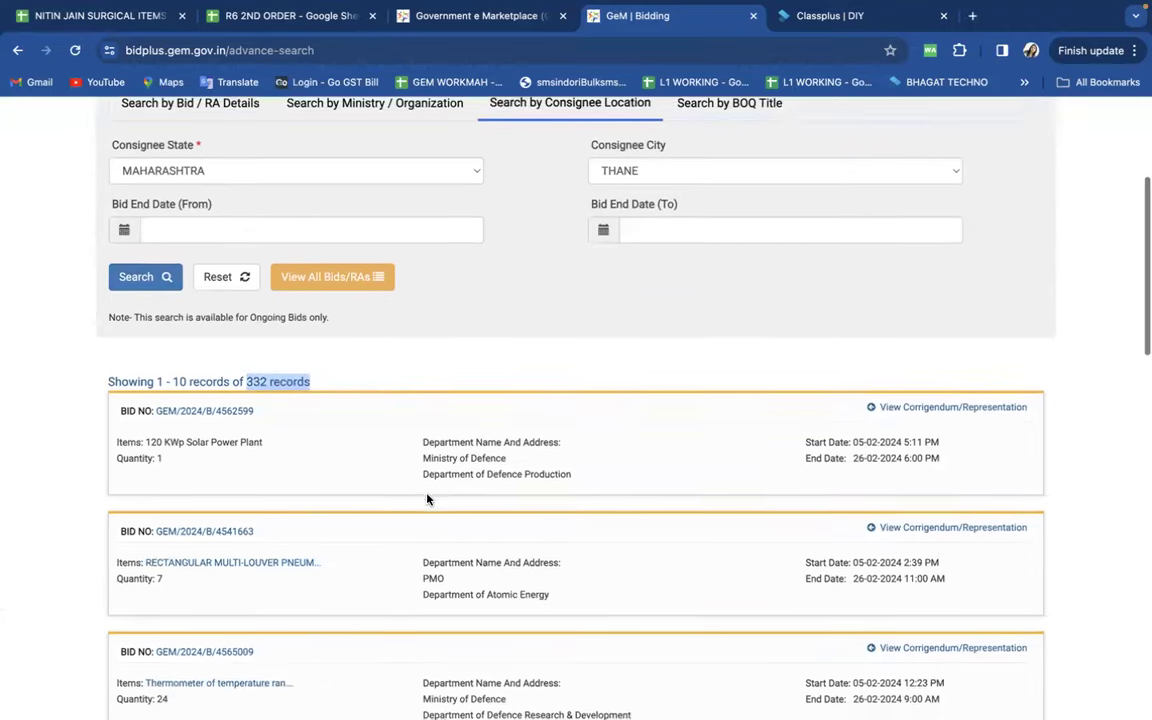
pyautogui.scroll(2, 427, 497)
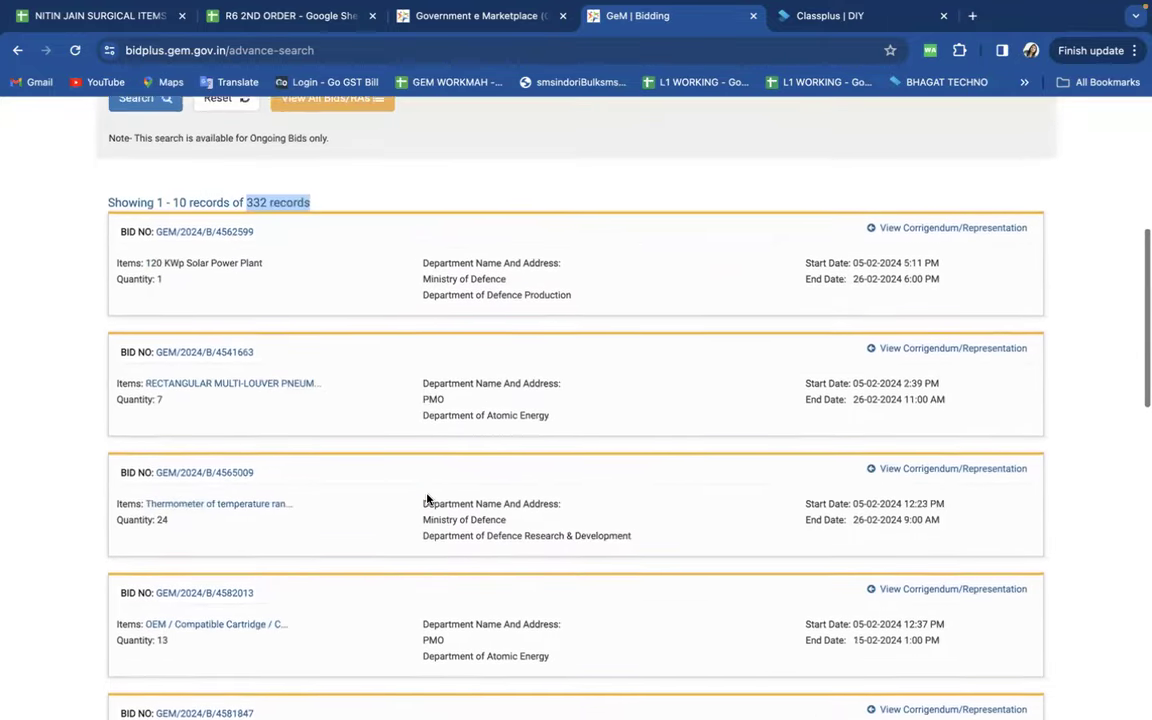
pyautogui.scroll(2, 561, 387)
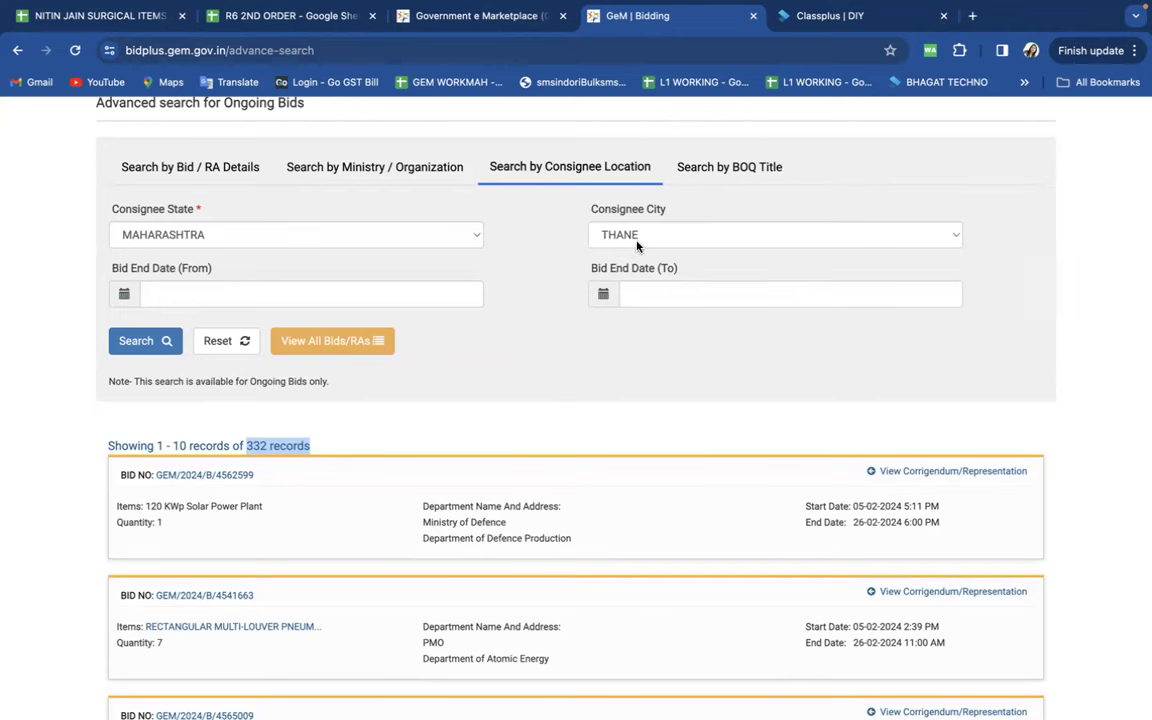
# Step: Set the ministry/organization filter to MAHARASHTRA and AURANGABAD DISTRICT PANCHAYATS
pyautogui.click(363, 170)
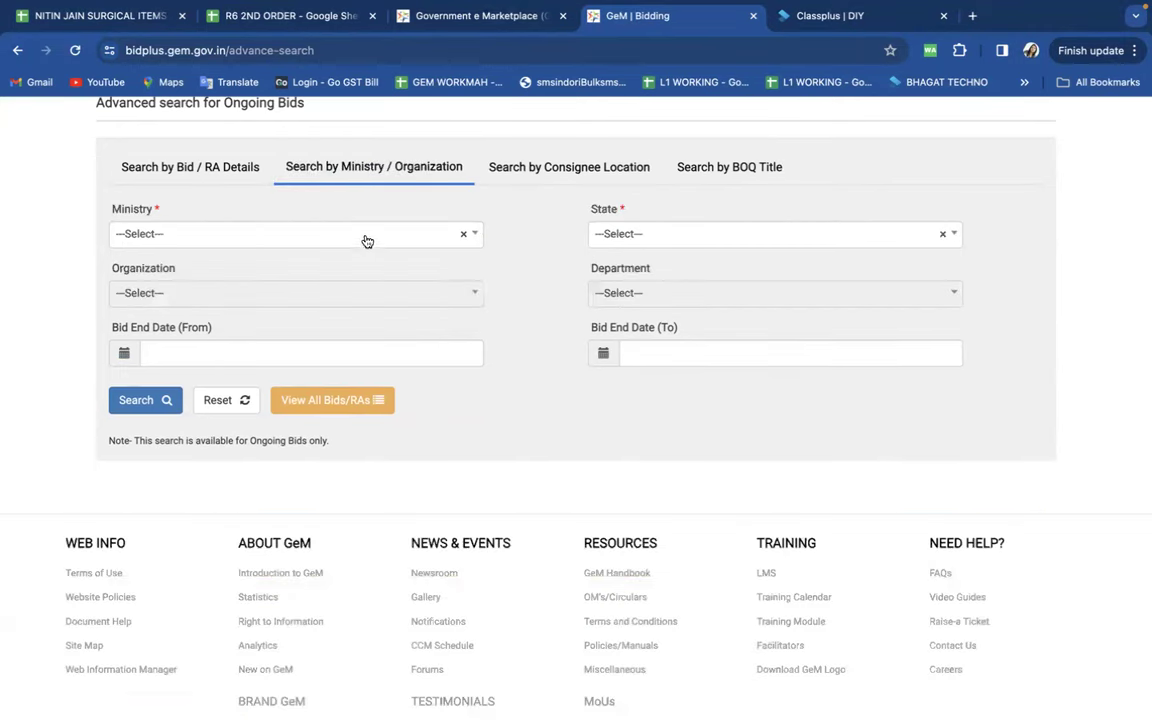
pyautogui.click(681, 240)
pyautogui.click(643, 258)
pyautogui.write('MAH')
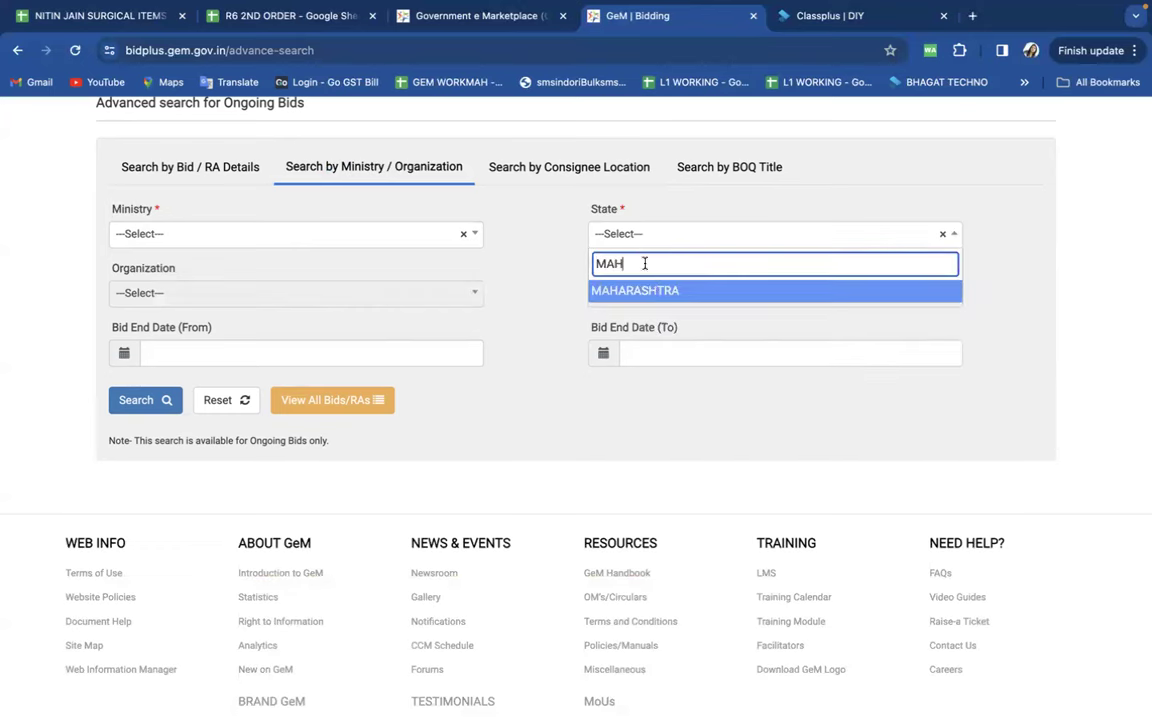
pyautogui.click(660, 290)
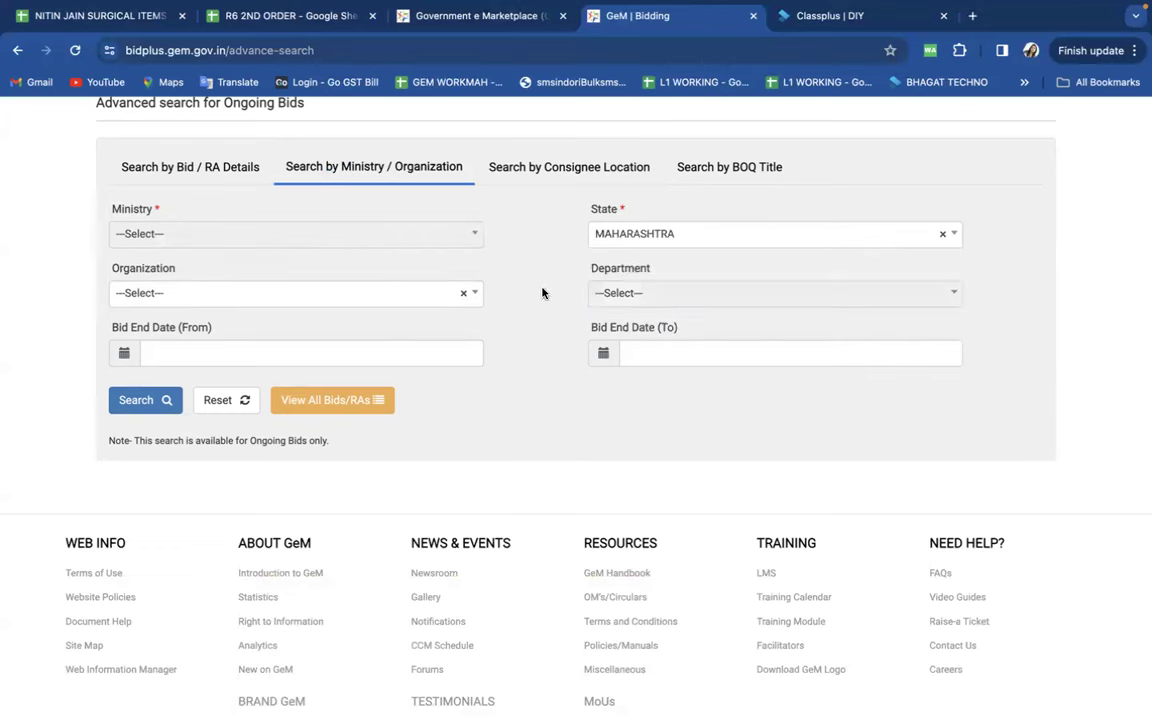
pyautogui.click(321, 295)
pyautogui.write('PAN')
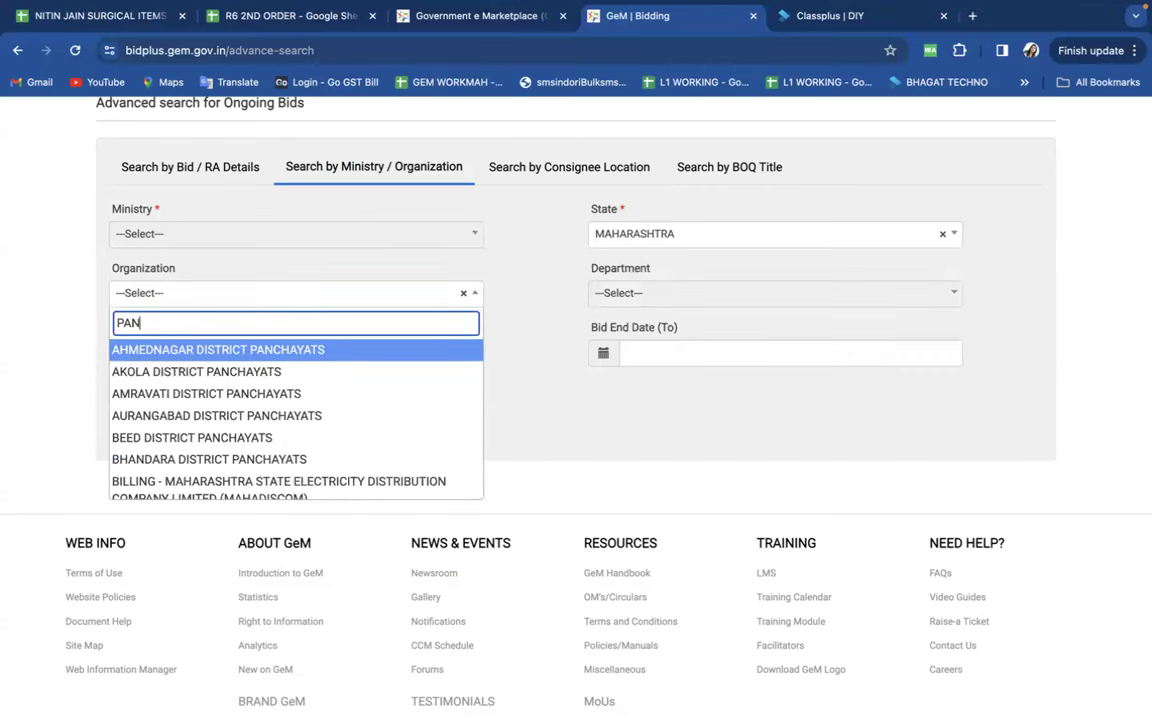
pyautogui.write('CHAY')
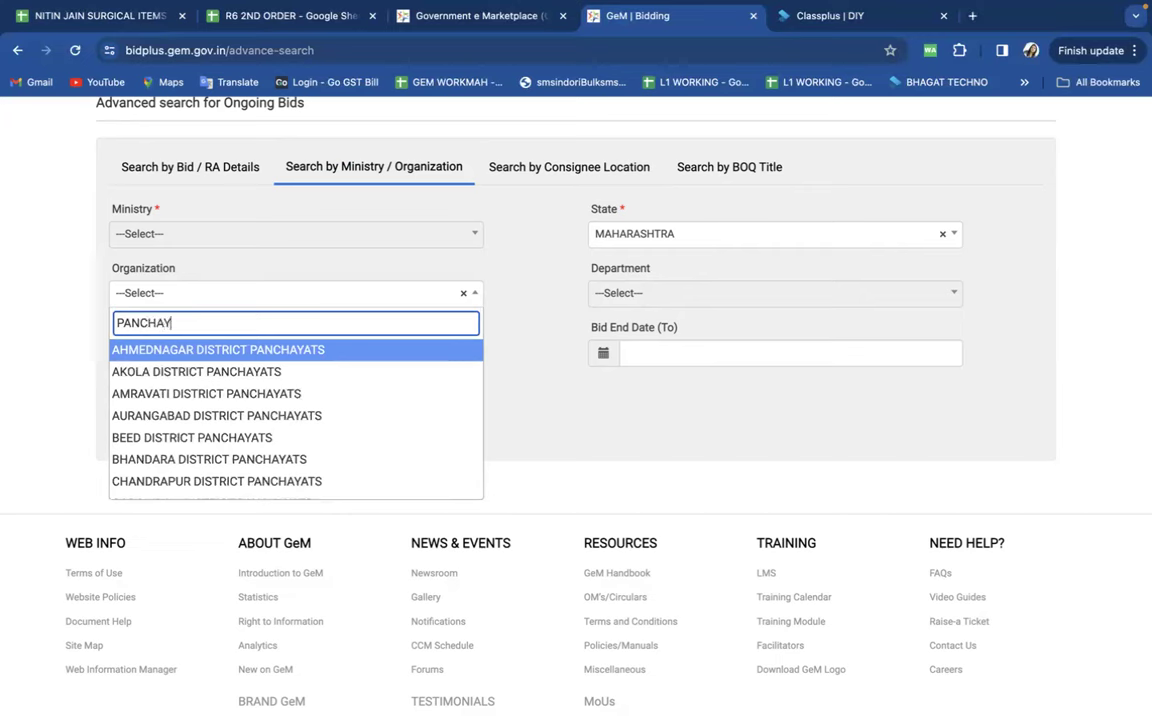
pyautogui.write('AT')
pyautogui.click(194, 418)
# Step: Run the organization search and review the single Televisions bid returned
pyautogui.click(157, 408)
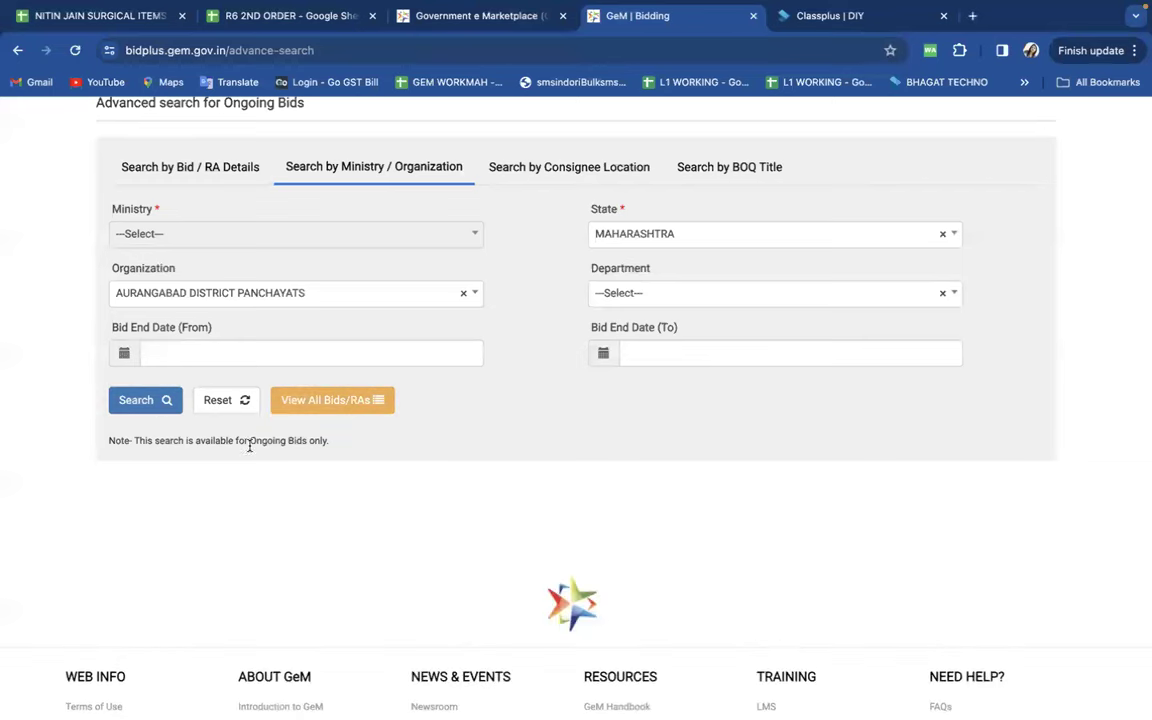
pyautogui.scroll(-2, 366, 512)
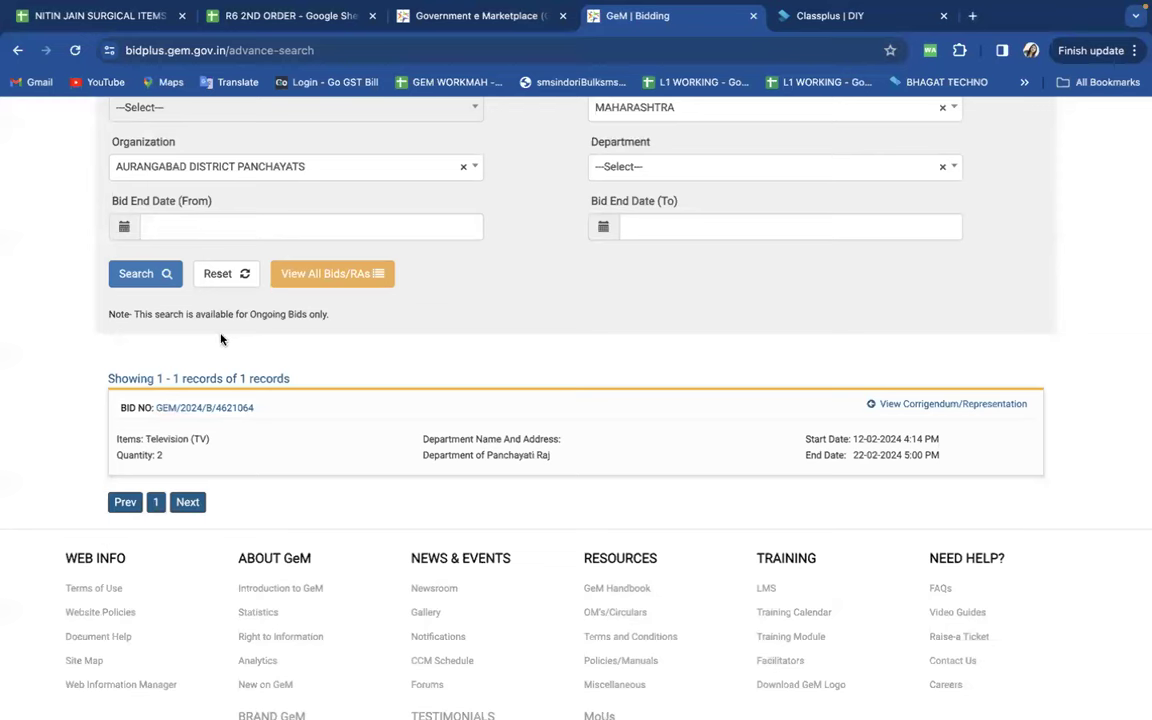
pyautogui.scroll(3, 469, 390)
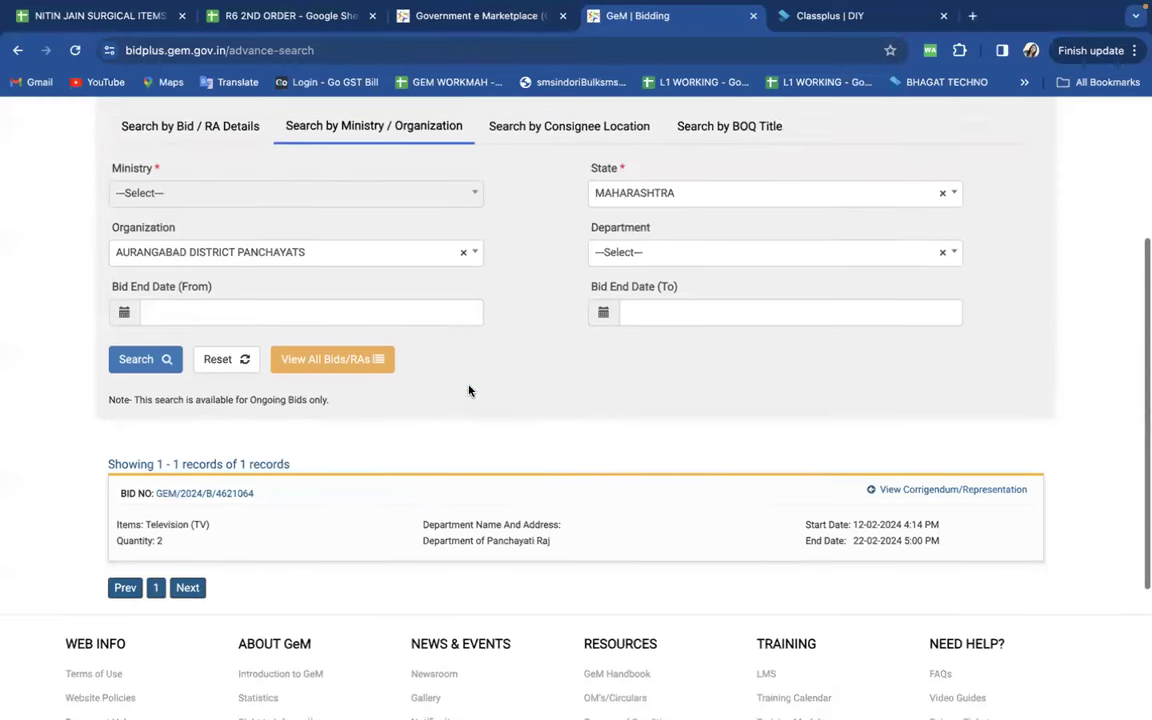
pyautogui.scroll(2, 534, 292)
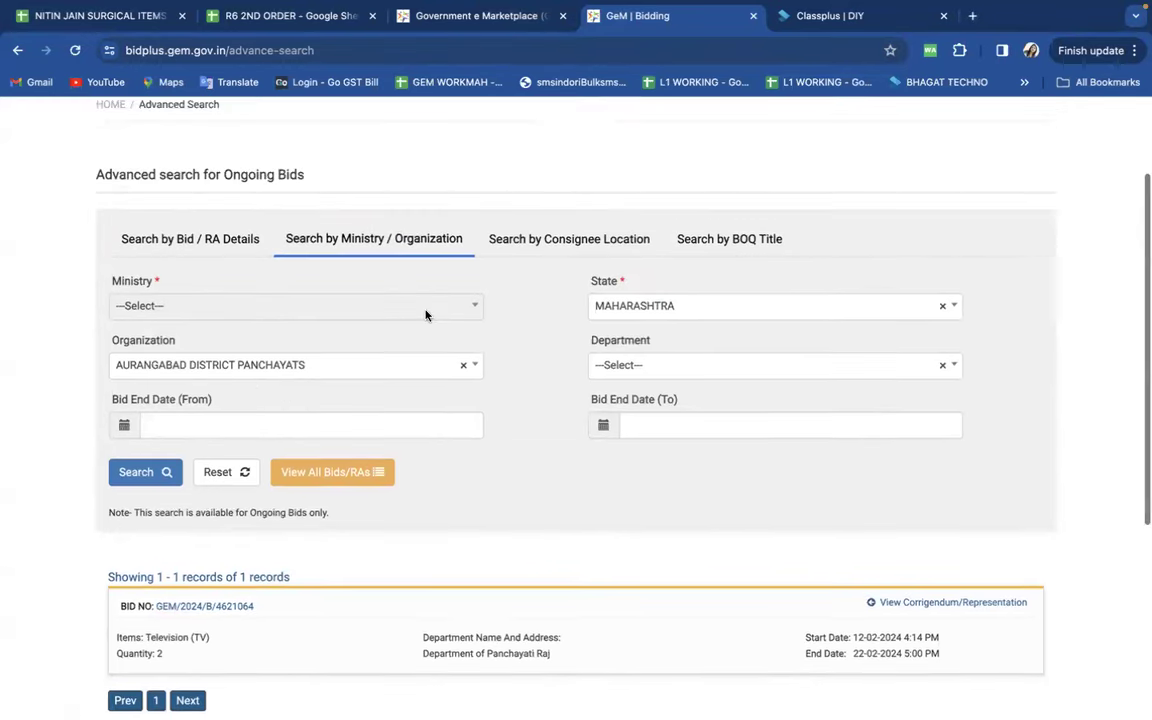
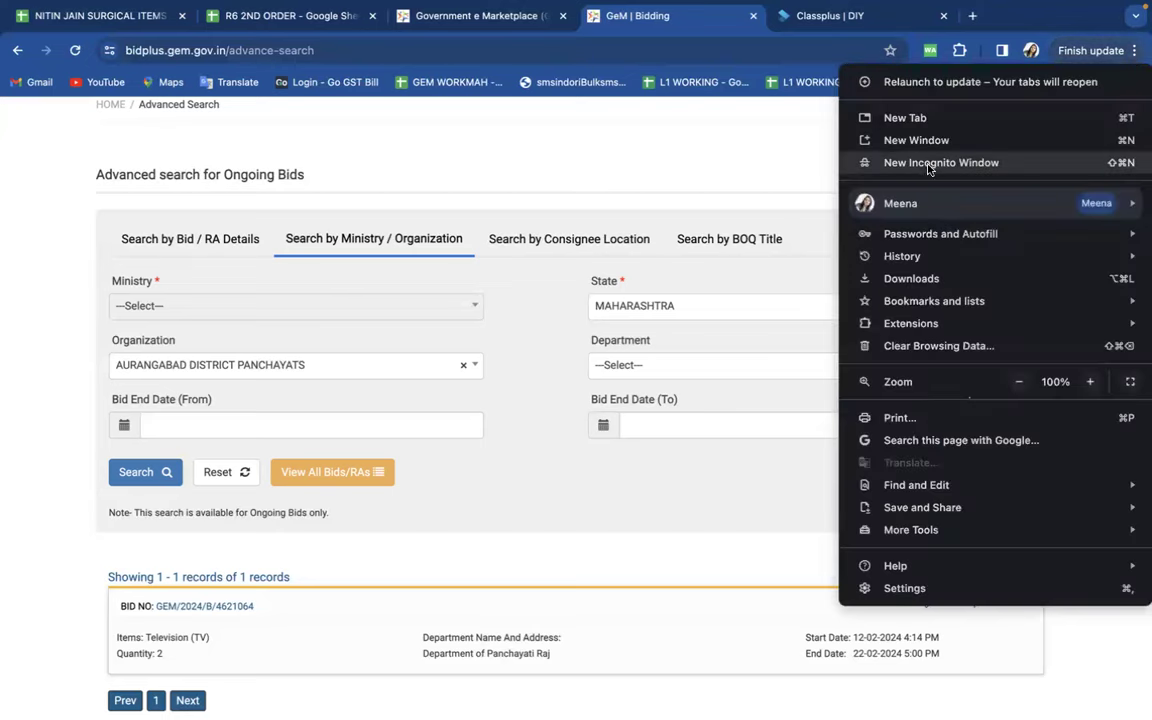
# Step: Show Chrome's Downloads list and scroll down to the 12 February 2024 files, including 123.pdf
pyautogui.click(900, 277)
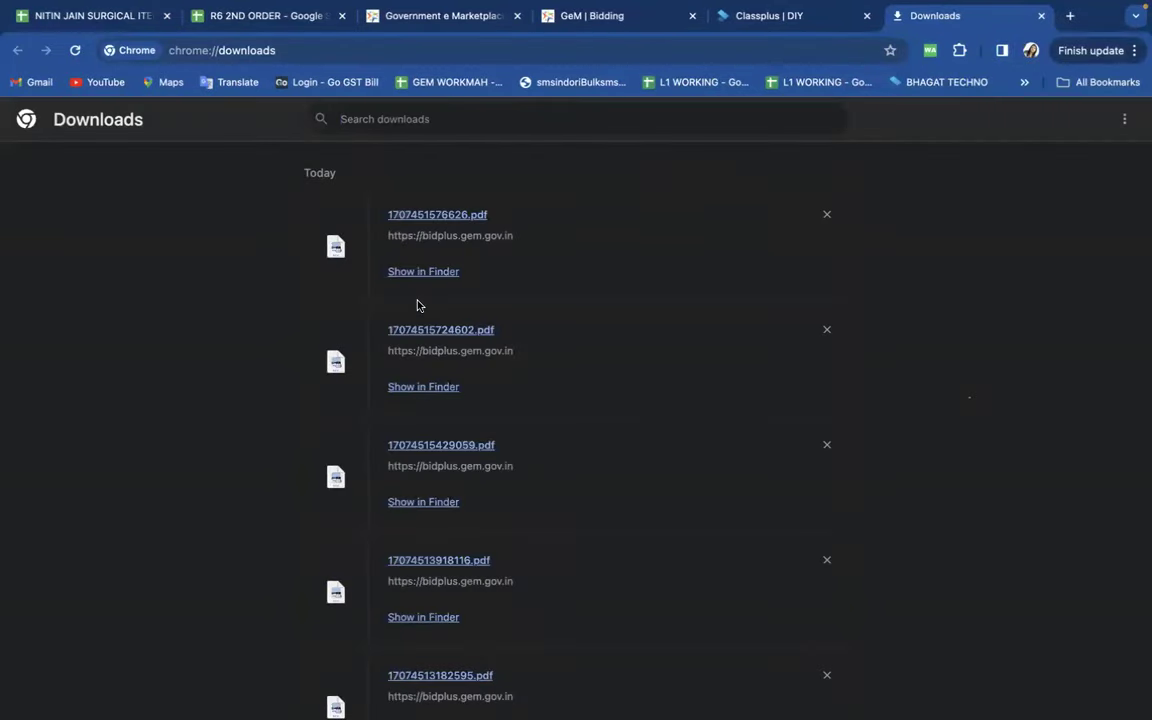
pyautogui.scroll(-10, 417, 306)
pyautogui.scroll(-6, 418, 305)
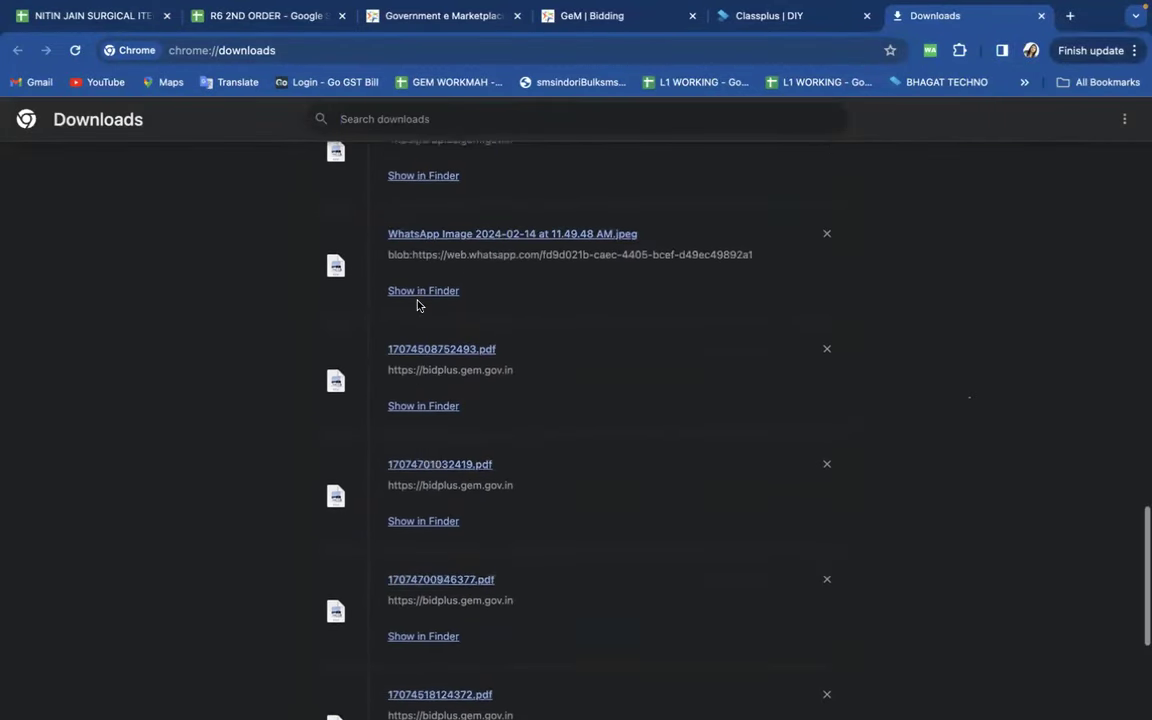
pyautogui.scroll(-10, 434, 417)
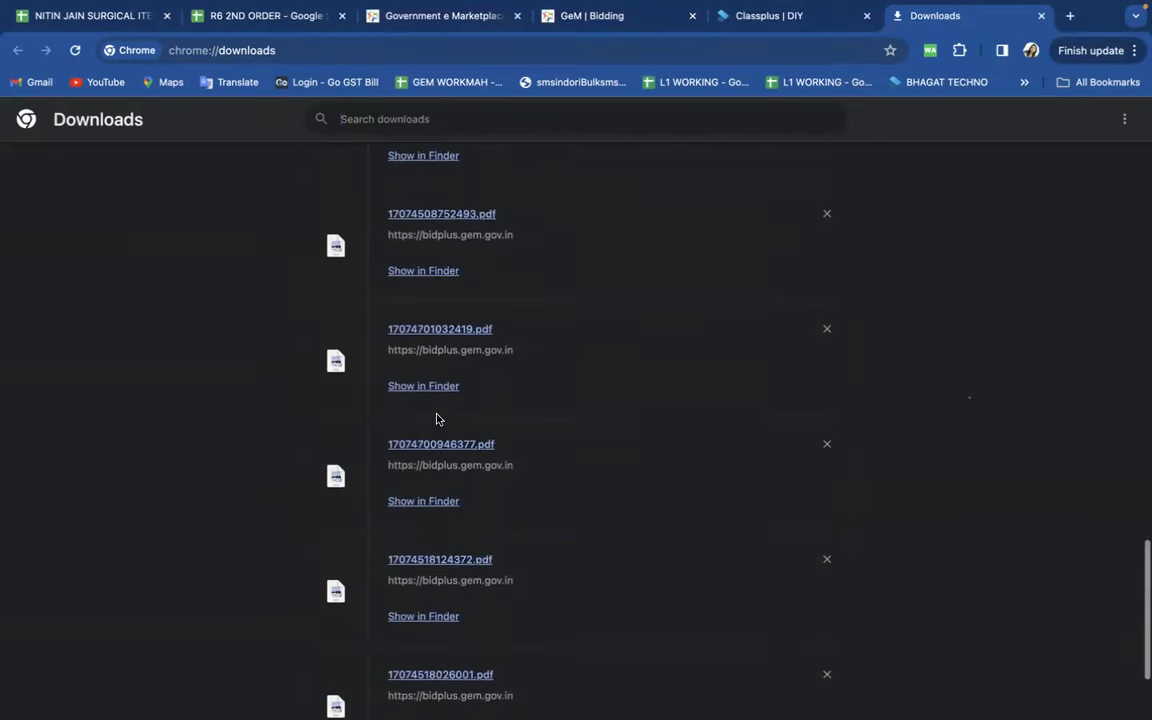
pyautogui.scroll(-10, 436, 418)
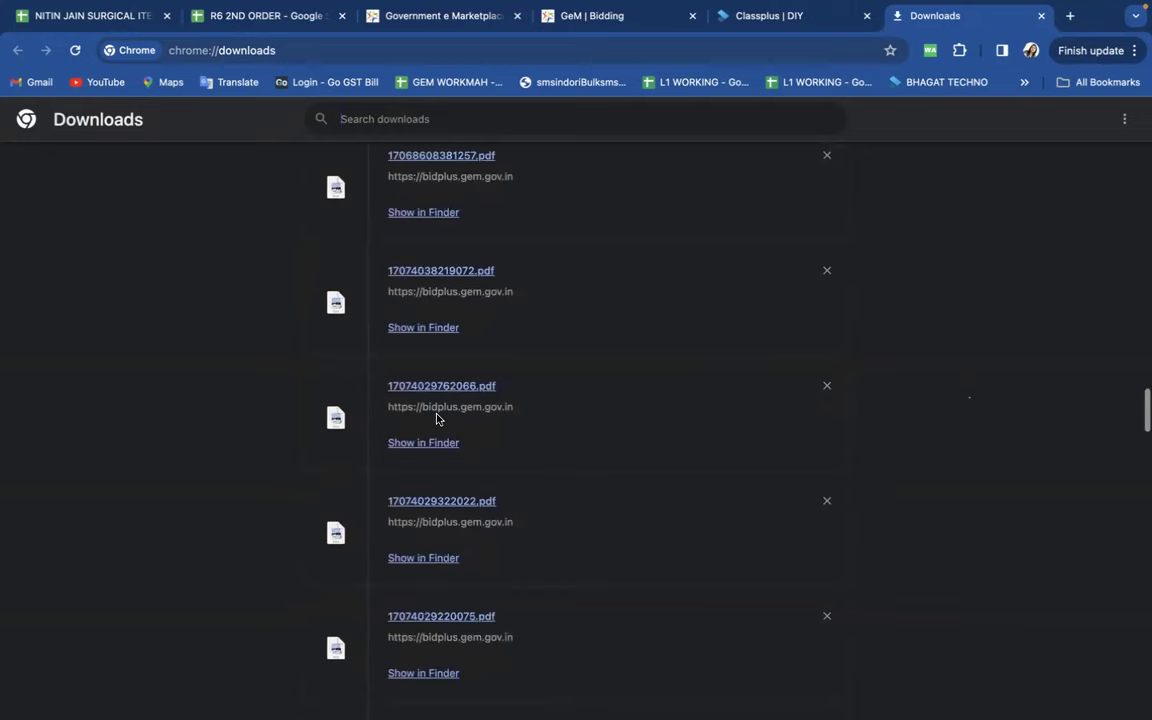
pyautogui.scroll(-10, 436, 418)
pyautogui.scroll(-5, 436, 418)
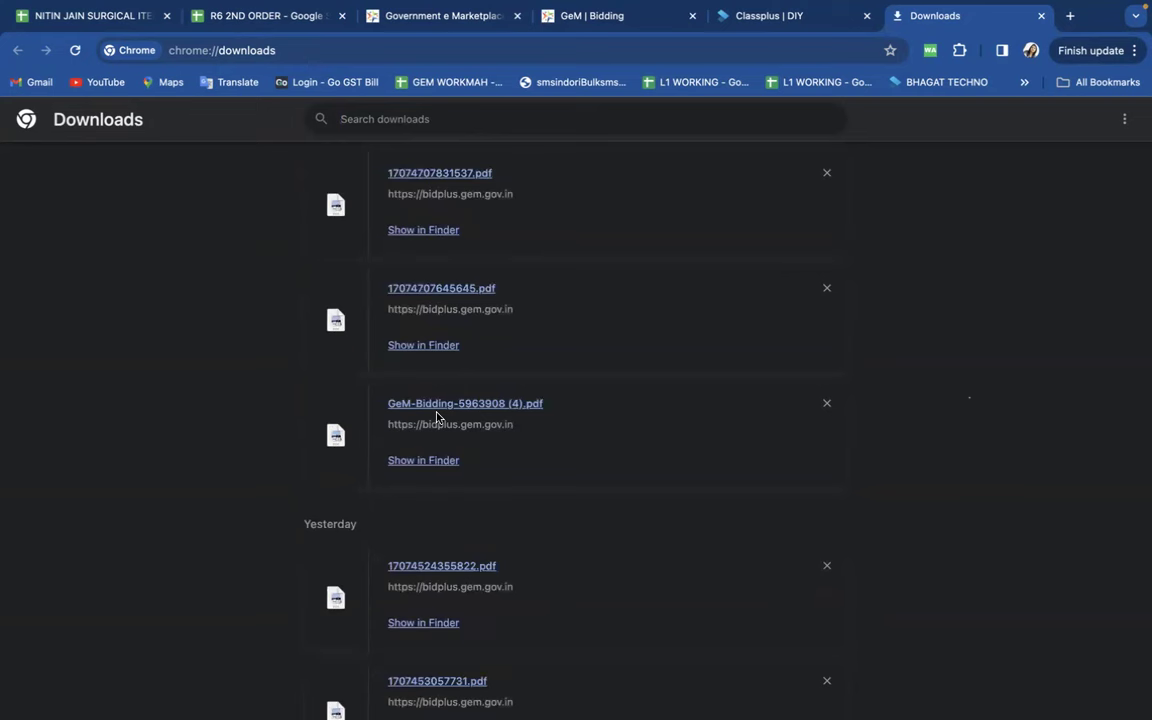
pyautogui.scroll(-3, 436, 418)
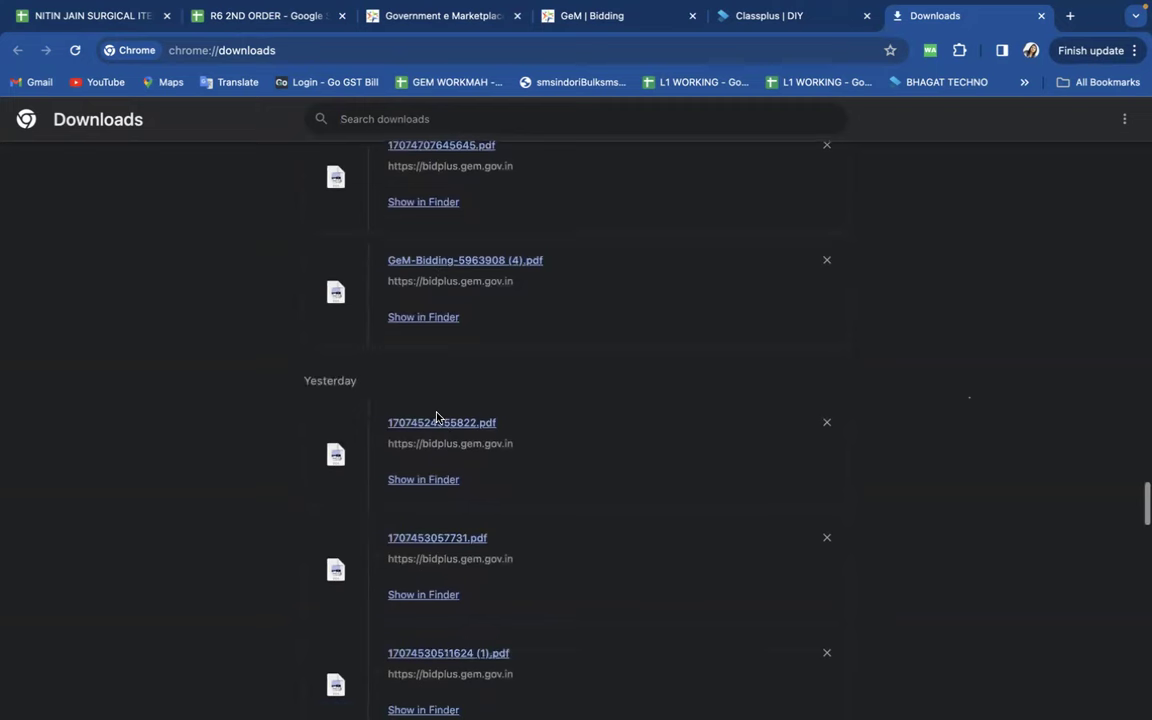
pyautogui.scroll(-10, 443, 430)
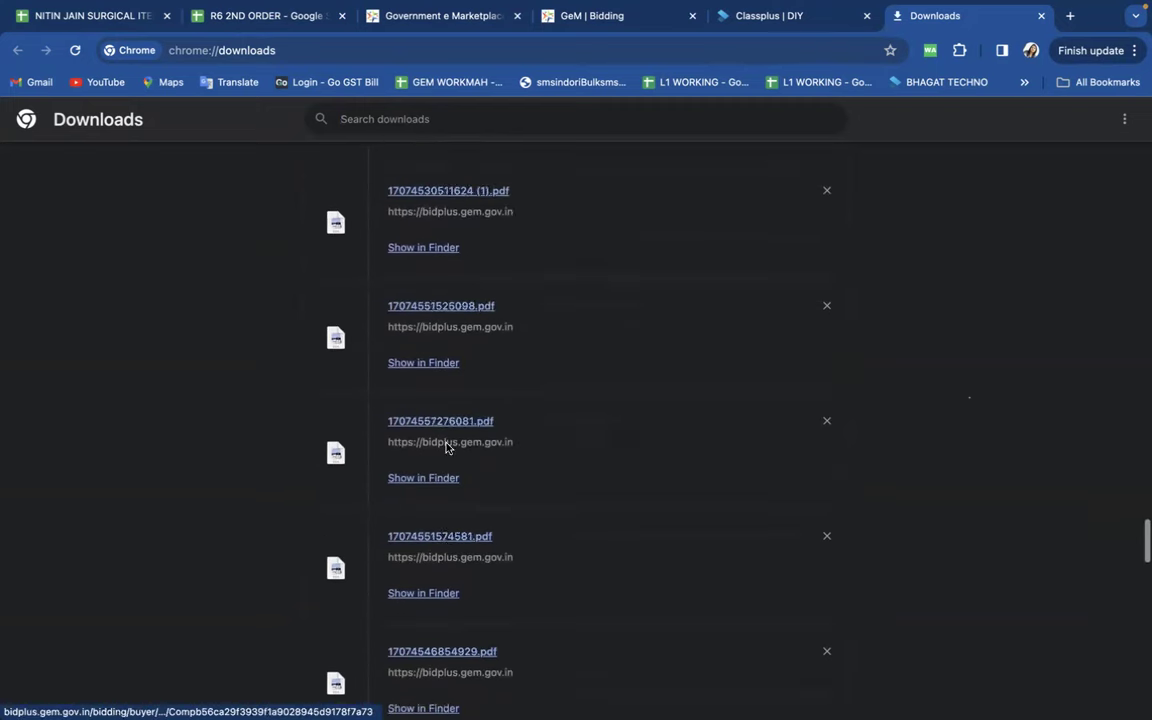
pyautogui.scroll(-5, 448, 438)
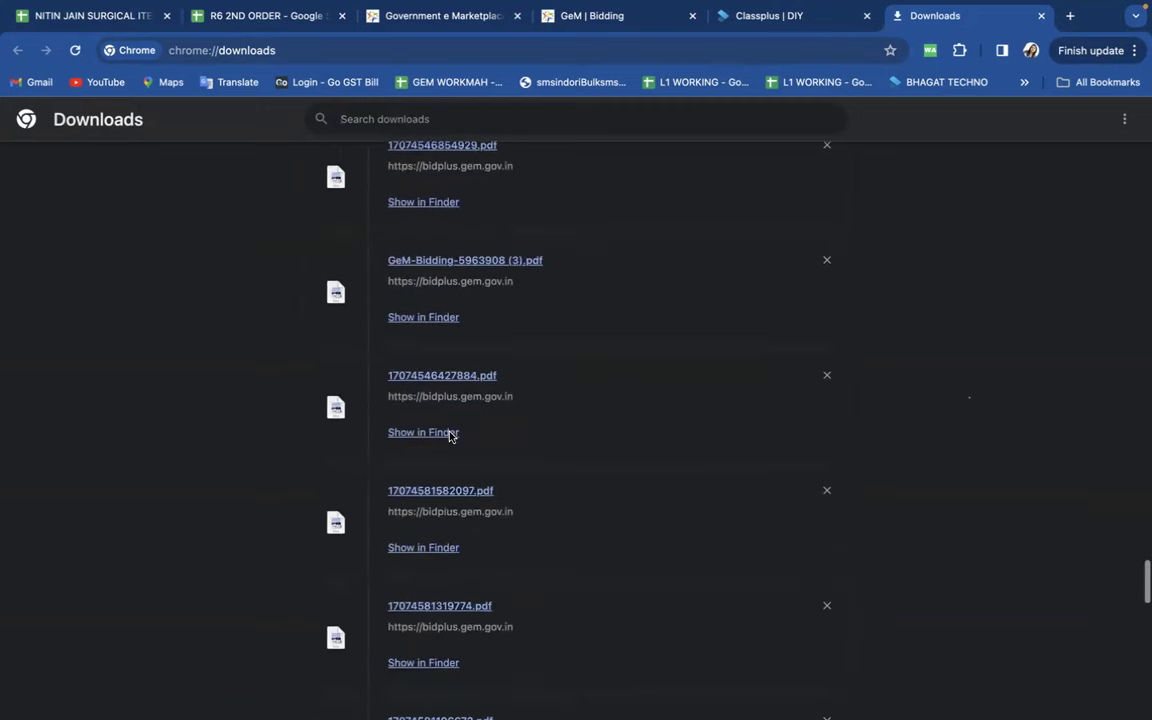
pyautogui.scroll(-5, 449, 437)
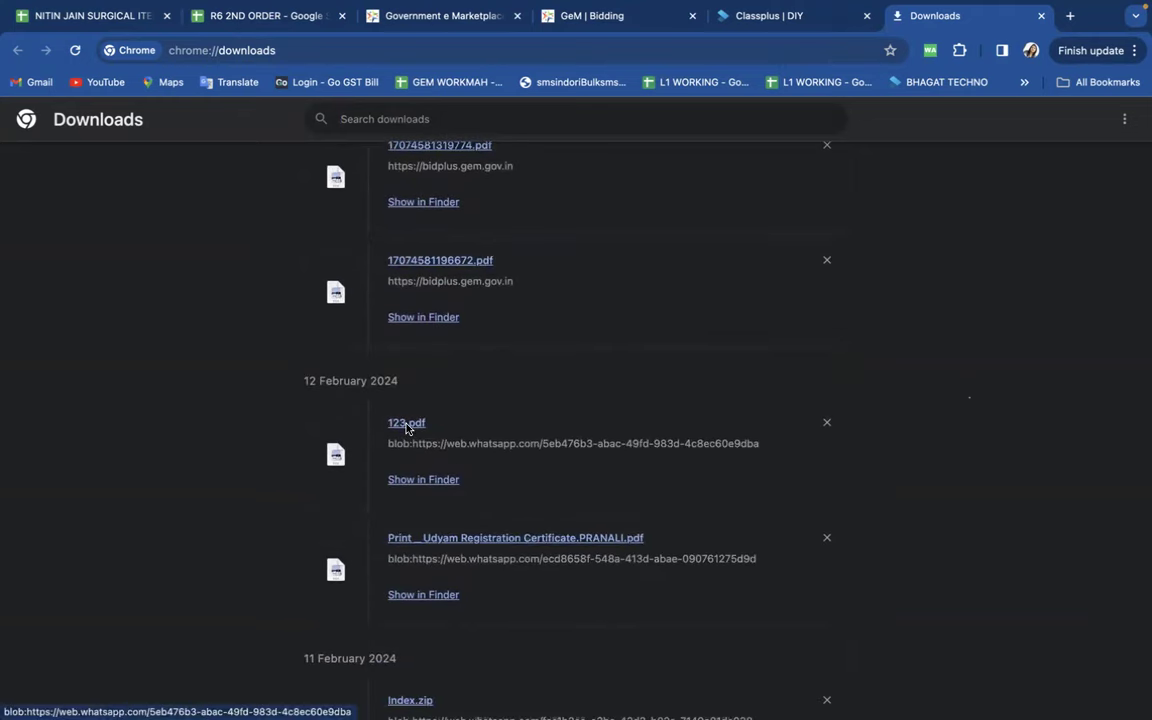
# Step: Open 123.pdf and scroll until the Marathi equipment table totalling ४९,९५,४९२/- is fully visible
pyautogui.click(402, 422)
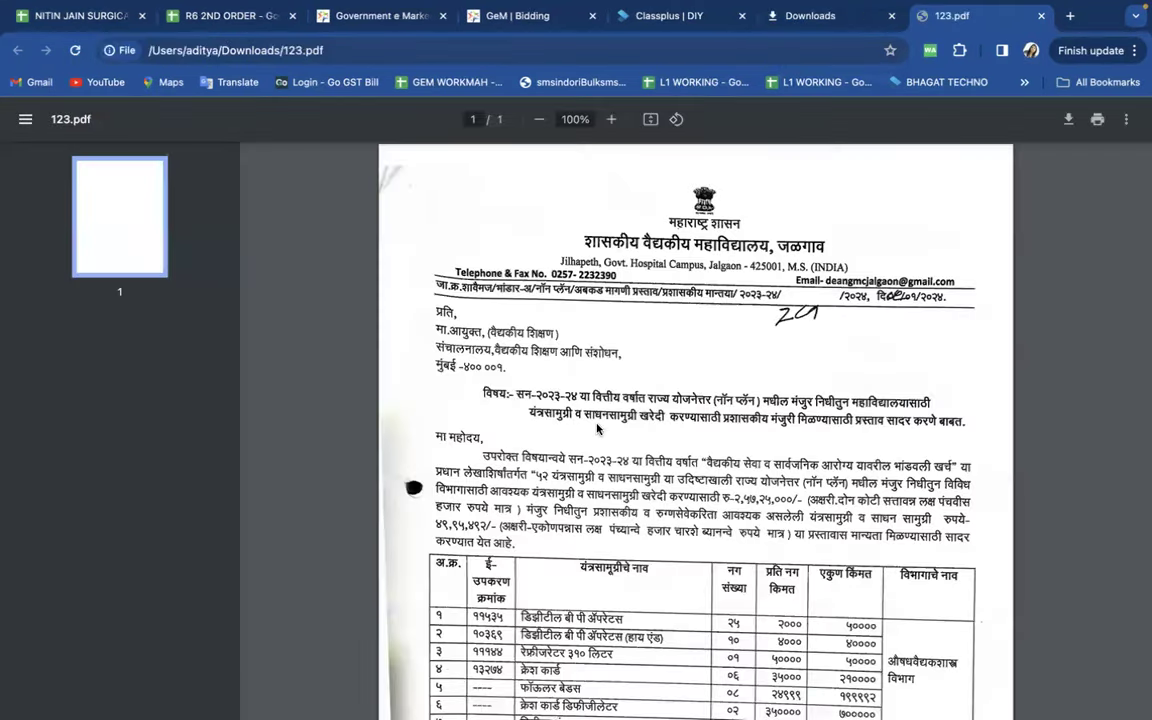
pyautogui.scroll(-3, 597, 428)
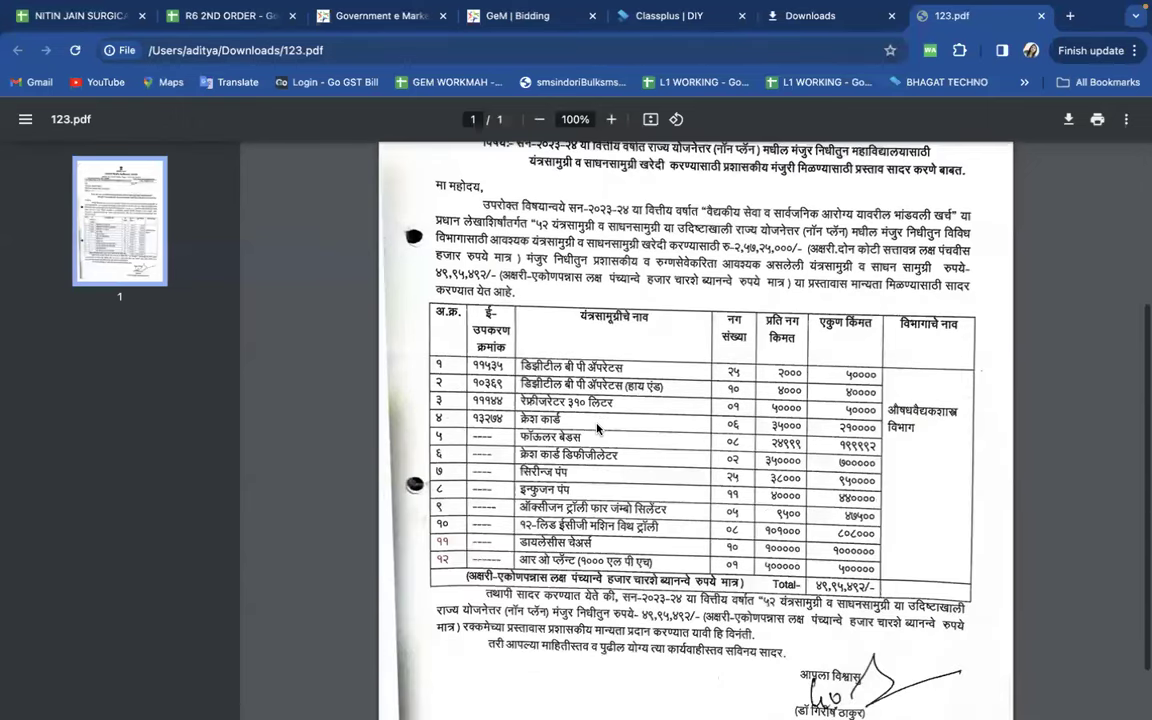
pyautogui.scroll(1, 557, 403)
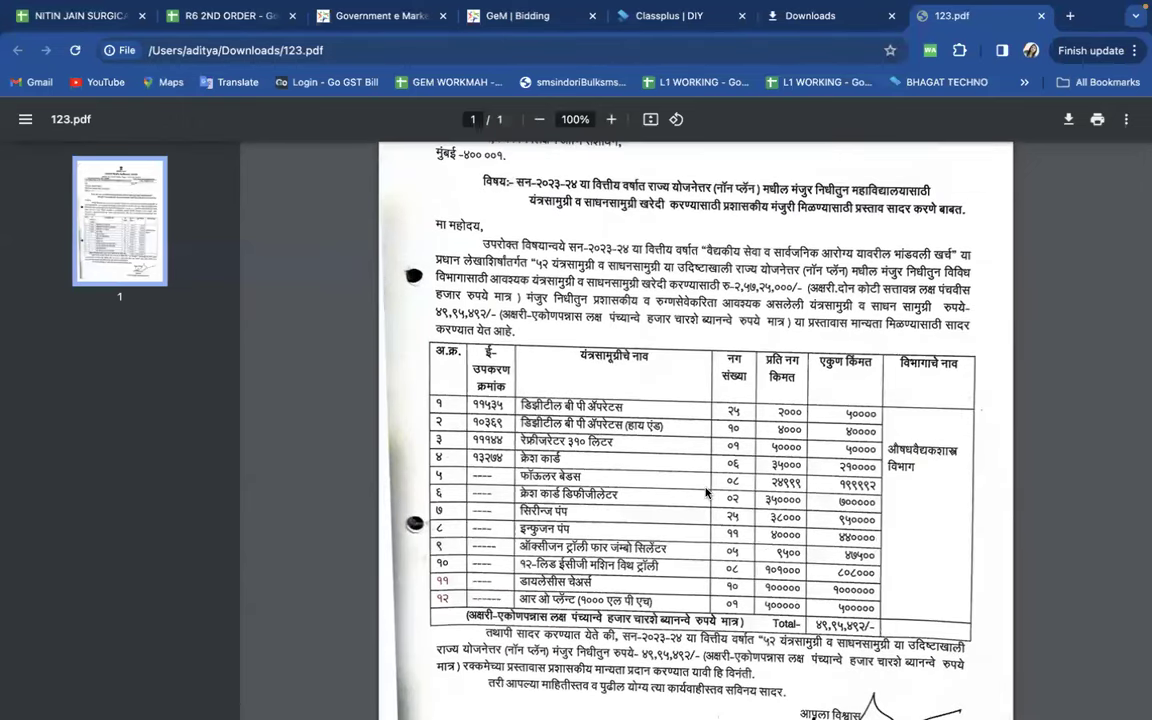
pyautogui.scroll(-1, 706, 492)
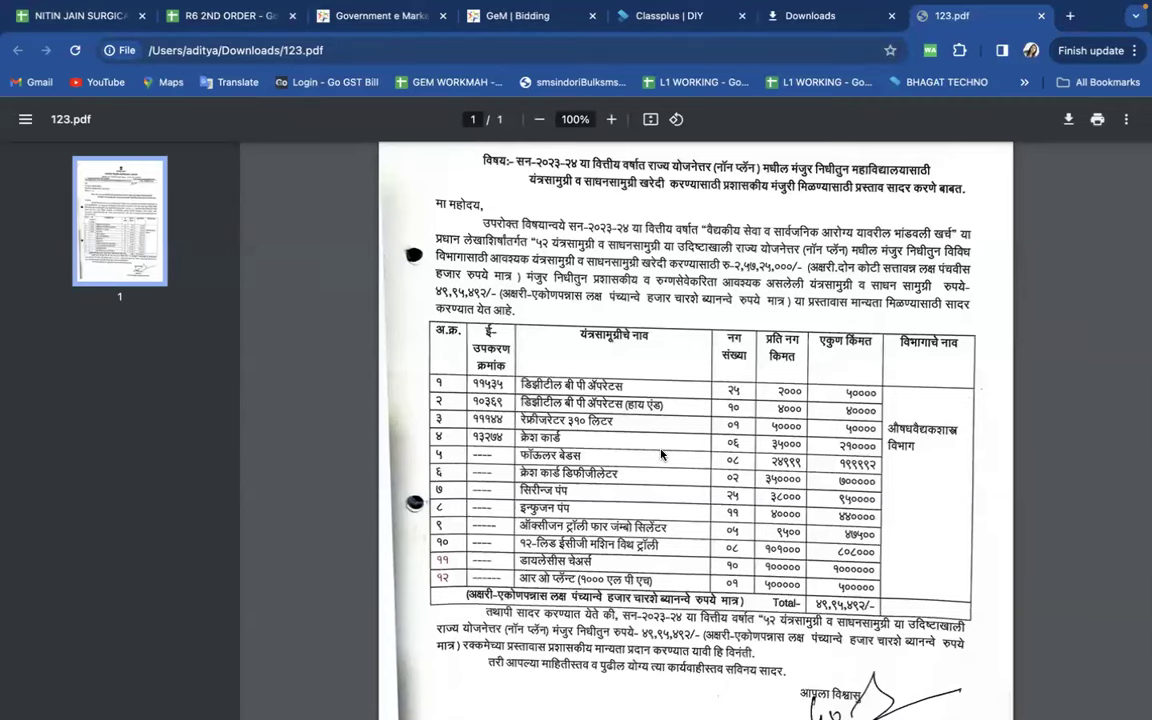
pyautogui.scroll(1, 660, 455)
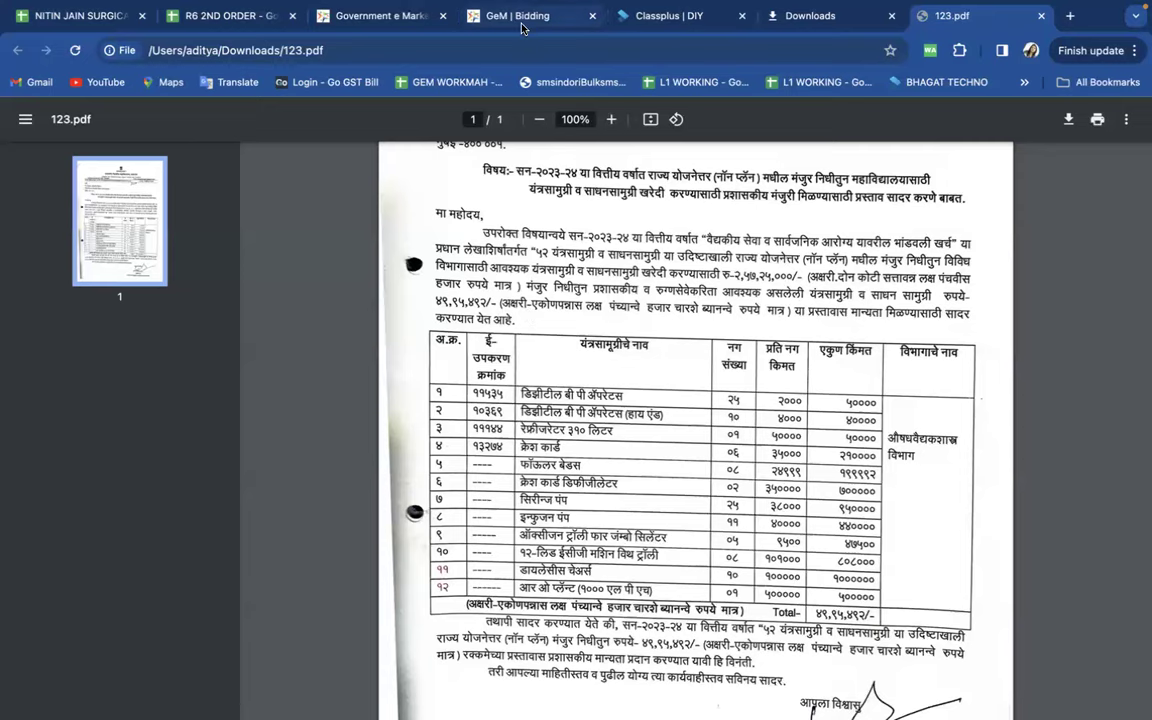
# Step: Return to the GeM | Bidding search results and download the television bid's document
pyautogui.click(479, 18)
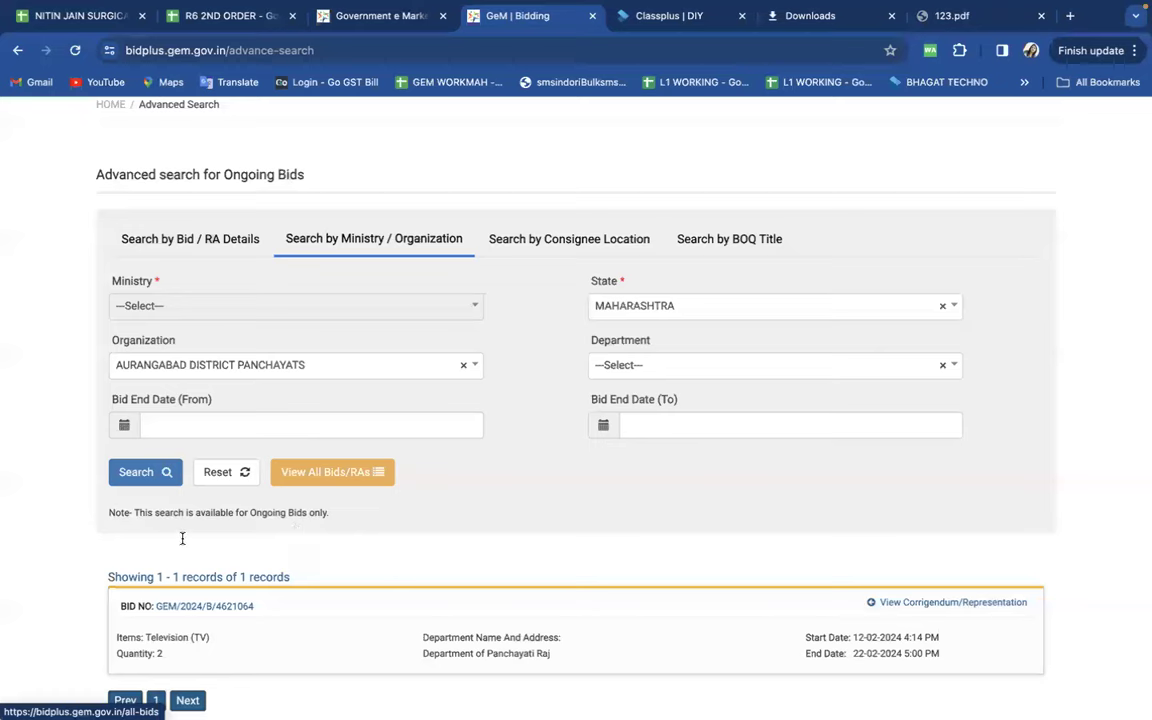
pyautogui.scroll(-1, 198, 514)
pyautogui.click(198, 514)
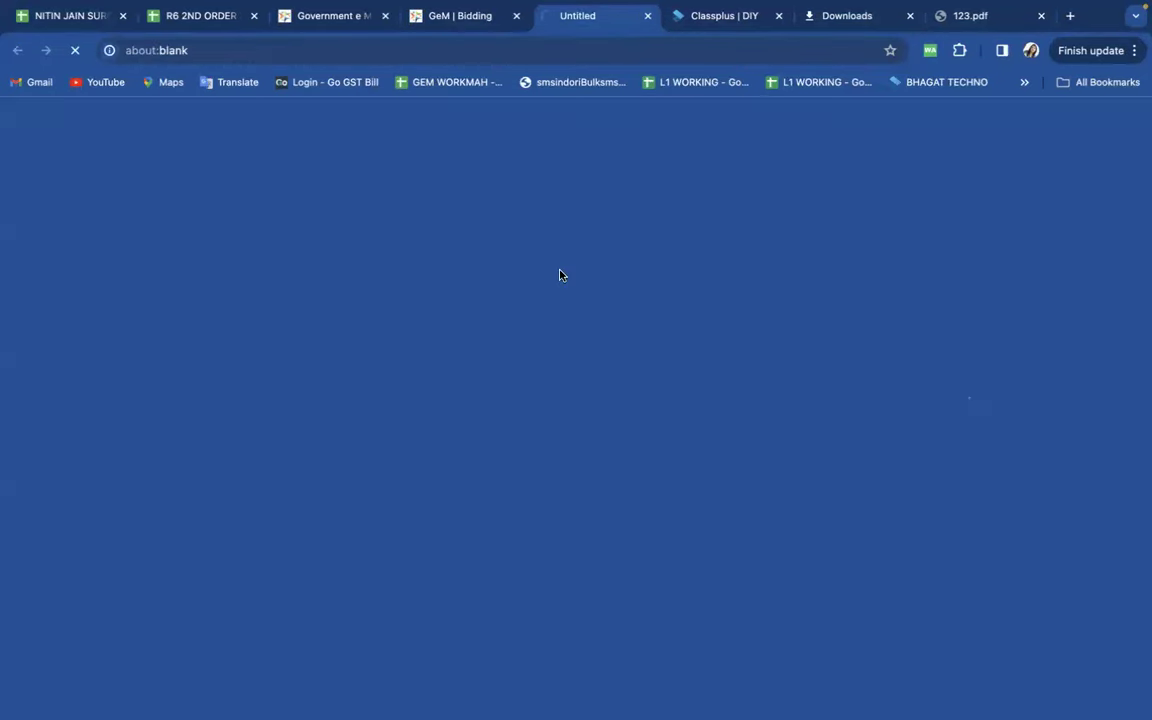
# Step: Open GeM-Bidding-6046593.pdf and scroll to page 3's pre-bid details and TV specifications
pyautogui.click(853, 95)
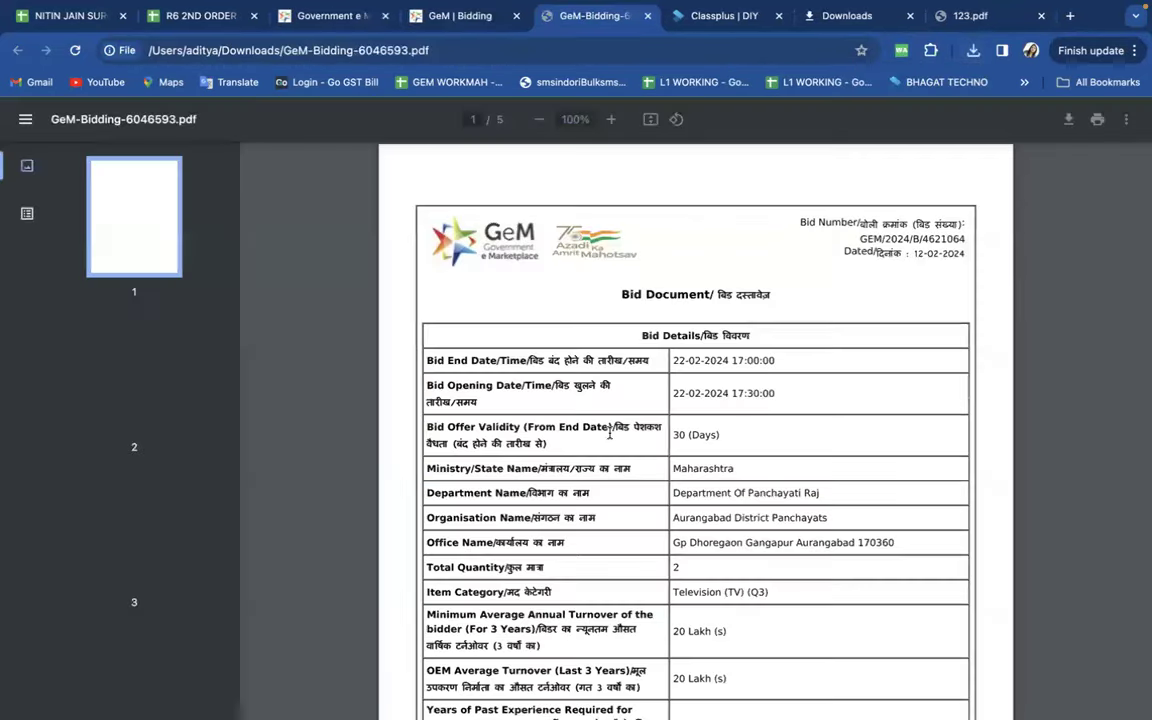
pyautogui.scroll(-10, 609, 432)
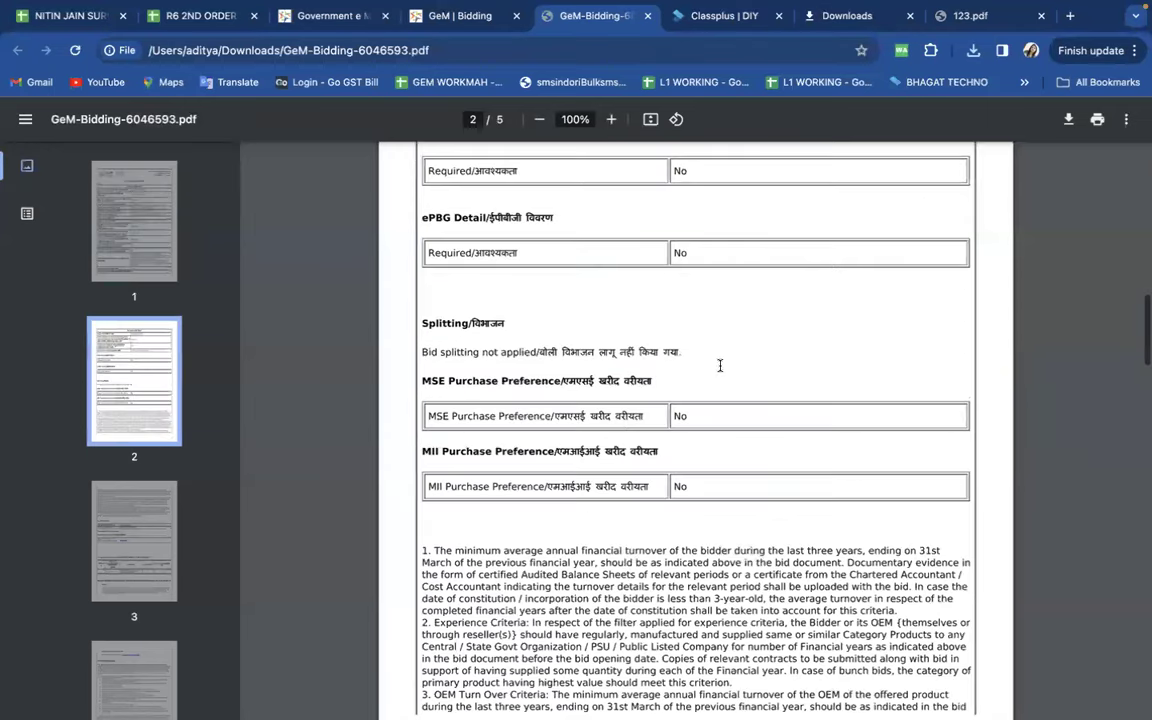
pyautogui.scroll(-4, 700, 560)
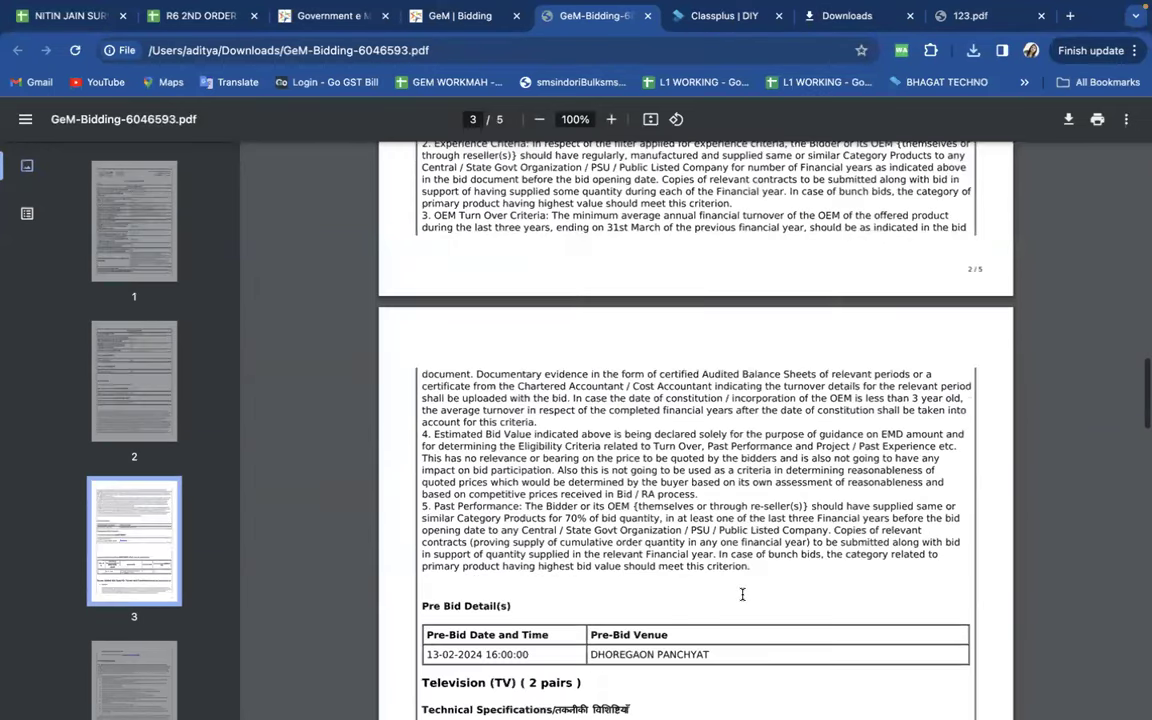